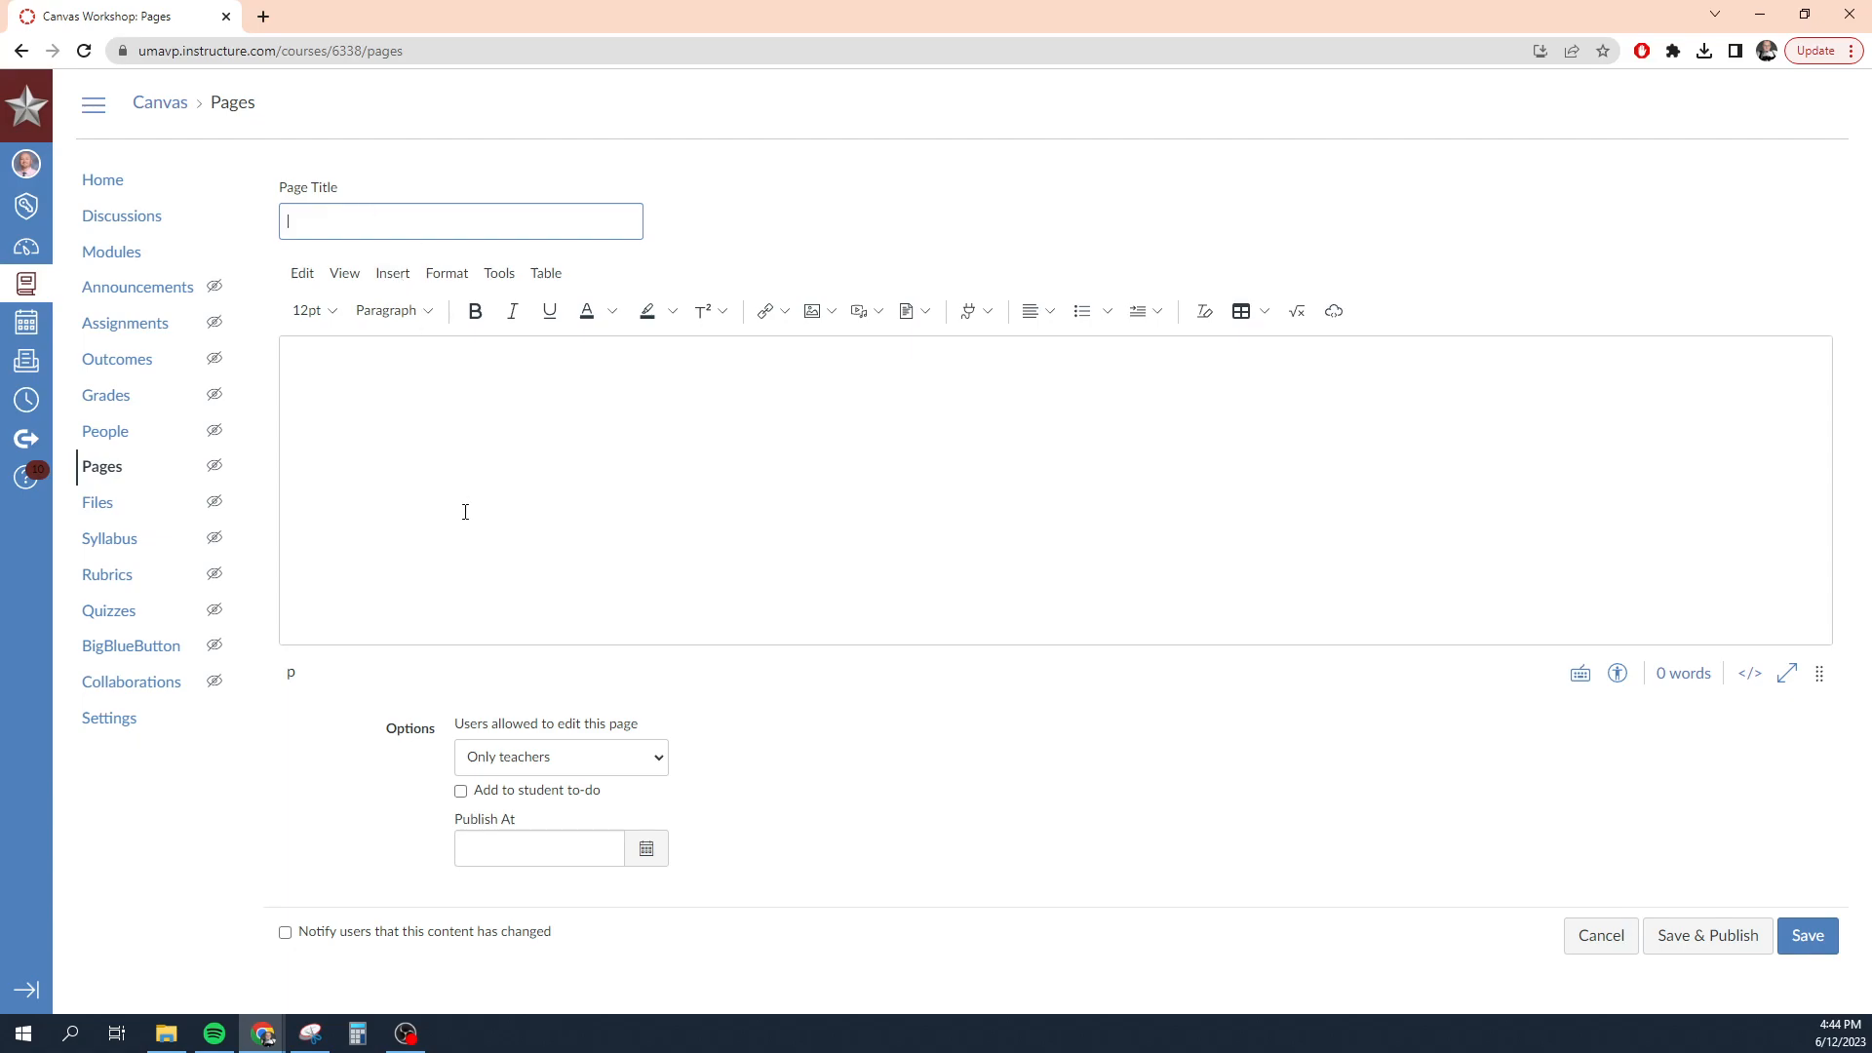
Enter "This is some text" in the page body and set its font size to 24pt.
{"action": "left_click", "coordinate": [488, 405]}
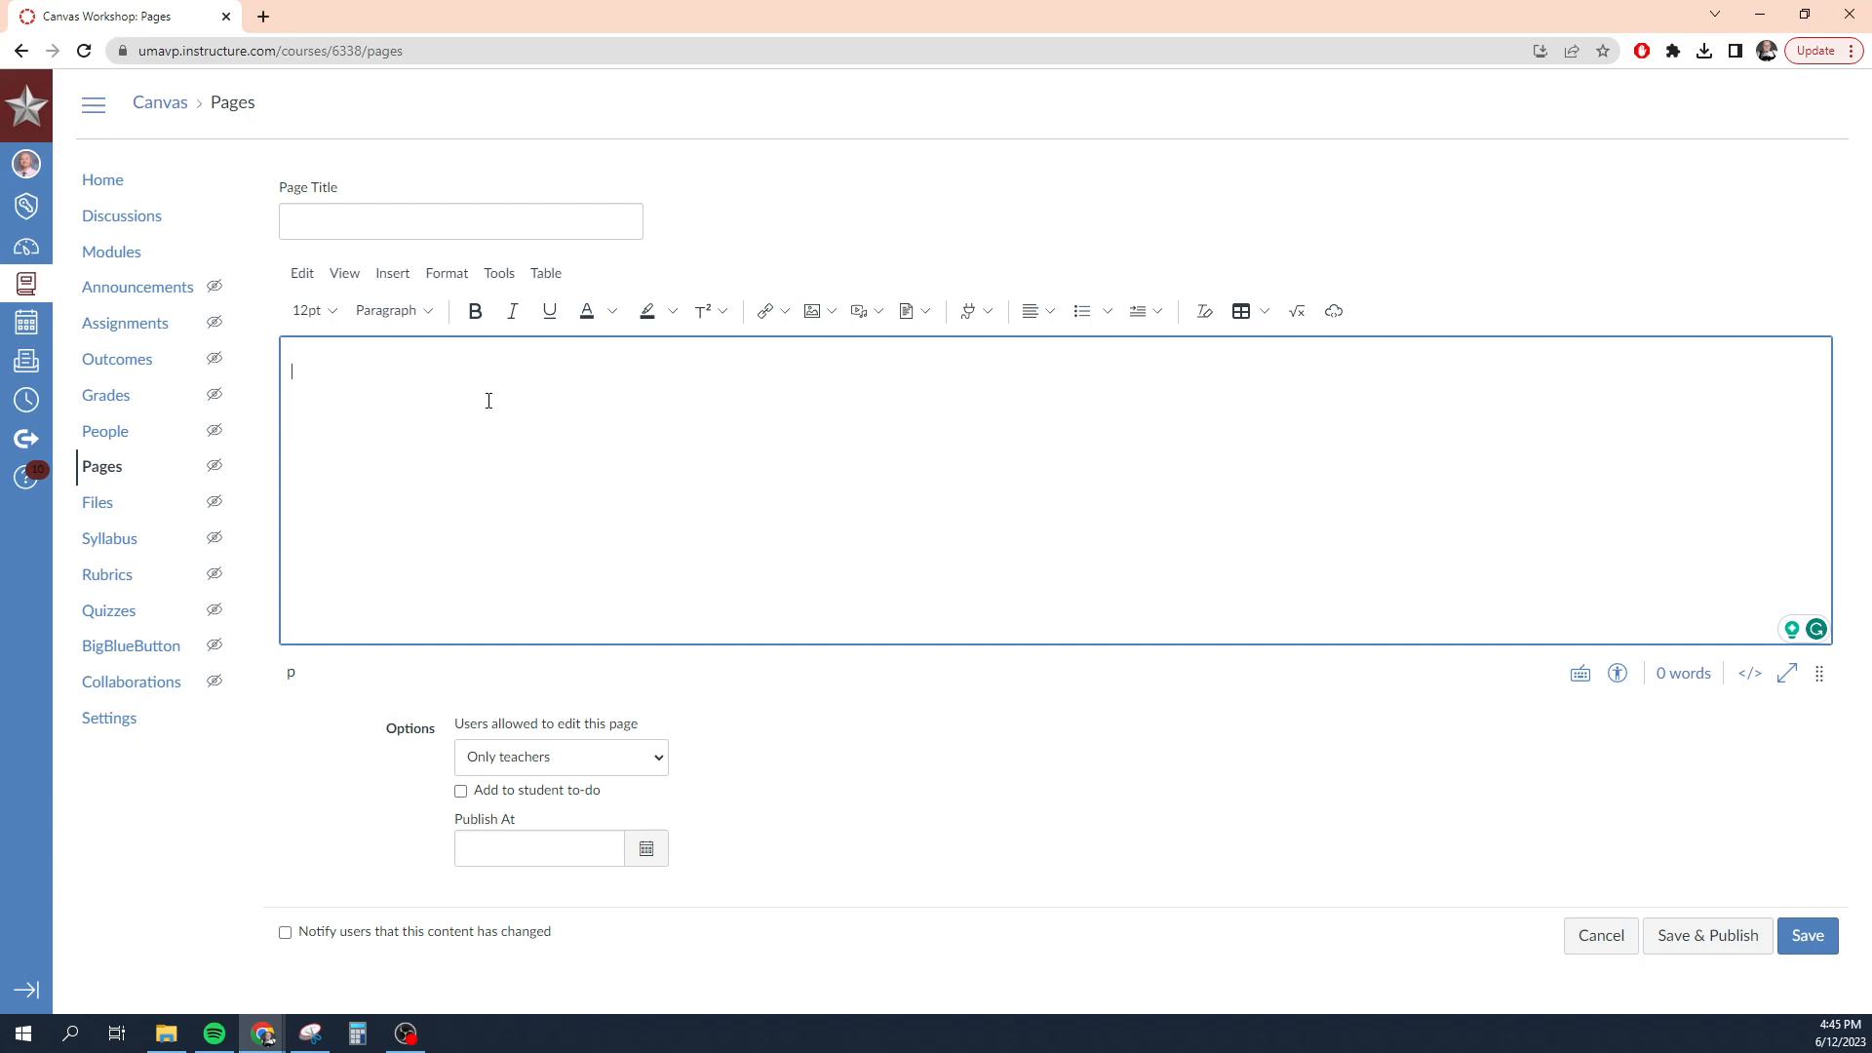
{"action": "type", "text": "This is some te"}
{"action": "key", "text": "ctrl+shift+Left"}
{"action": "key", "text": "ctrl+shift+Left"}
{"action": "key", "text": "ctrl+shift+Left"}
{"action": "key", "text": "ctrl+shift+Left"}
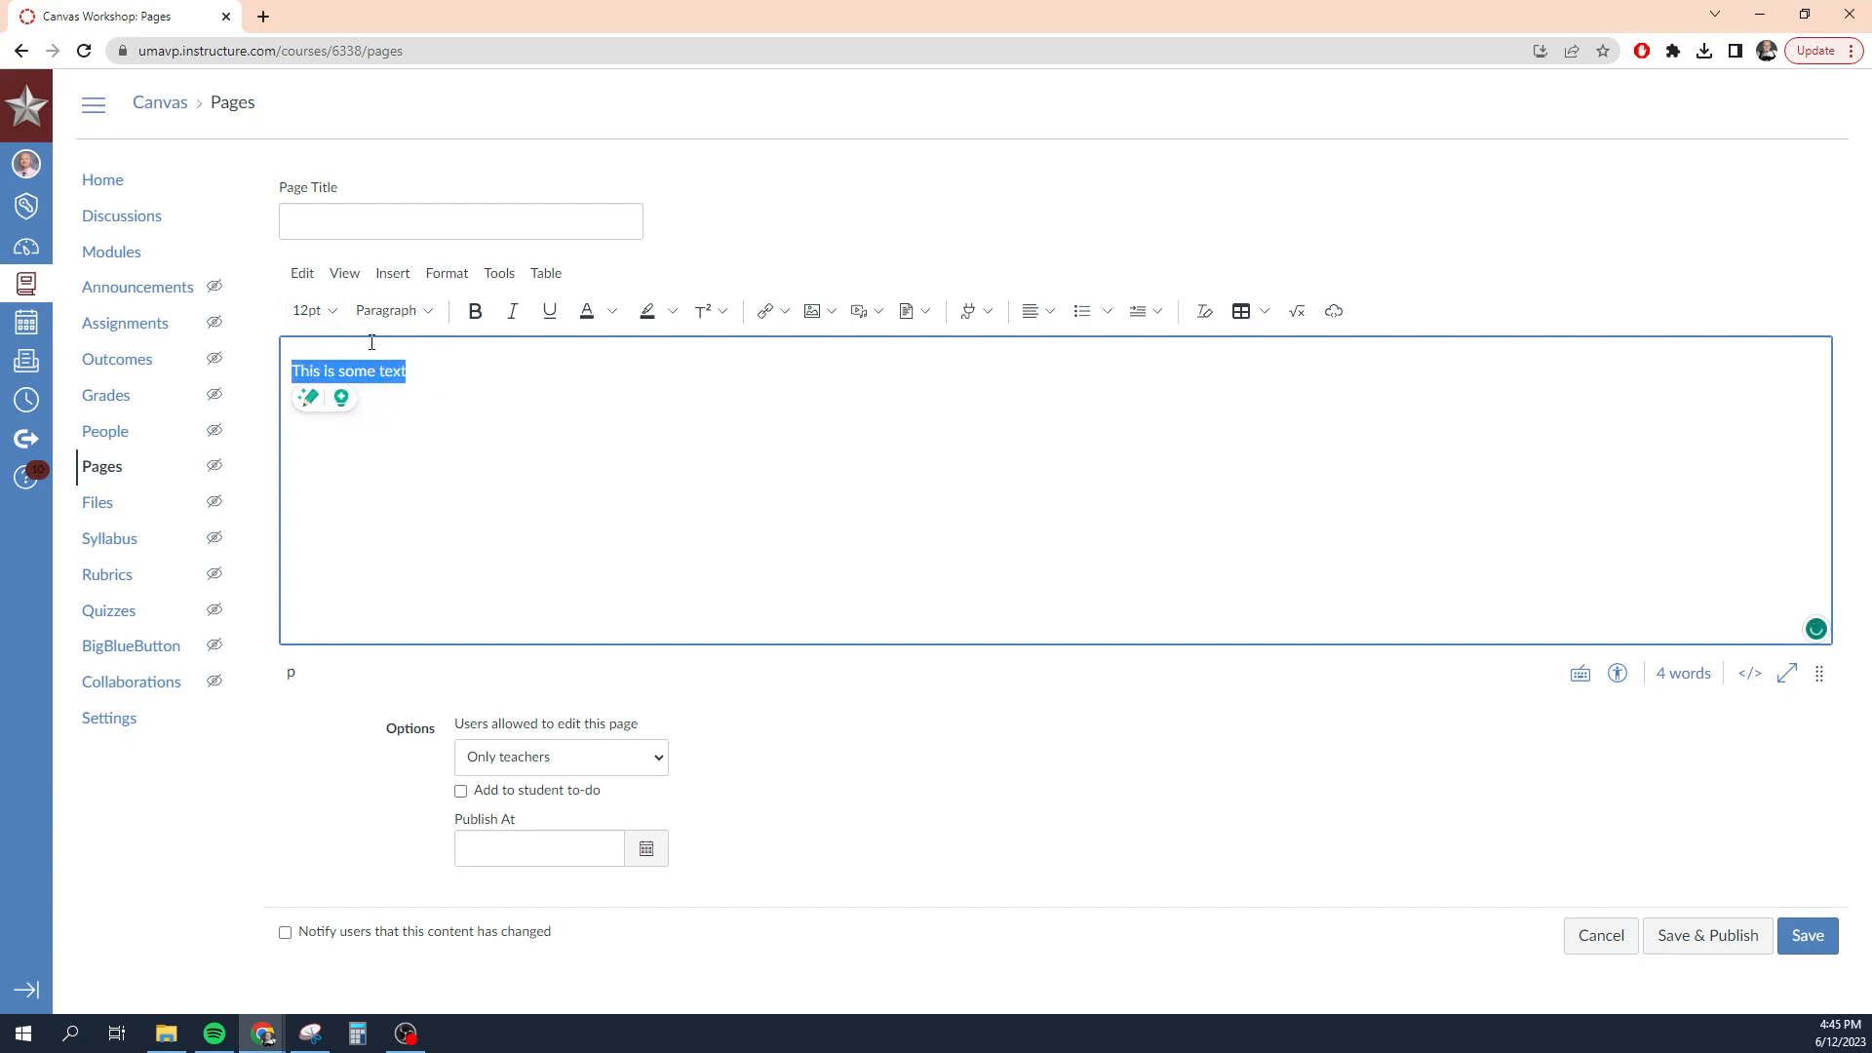
{"action": "left_click", "coordinate": [331, 312]}
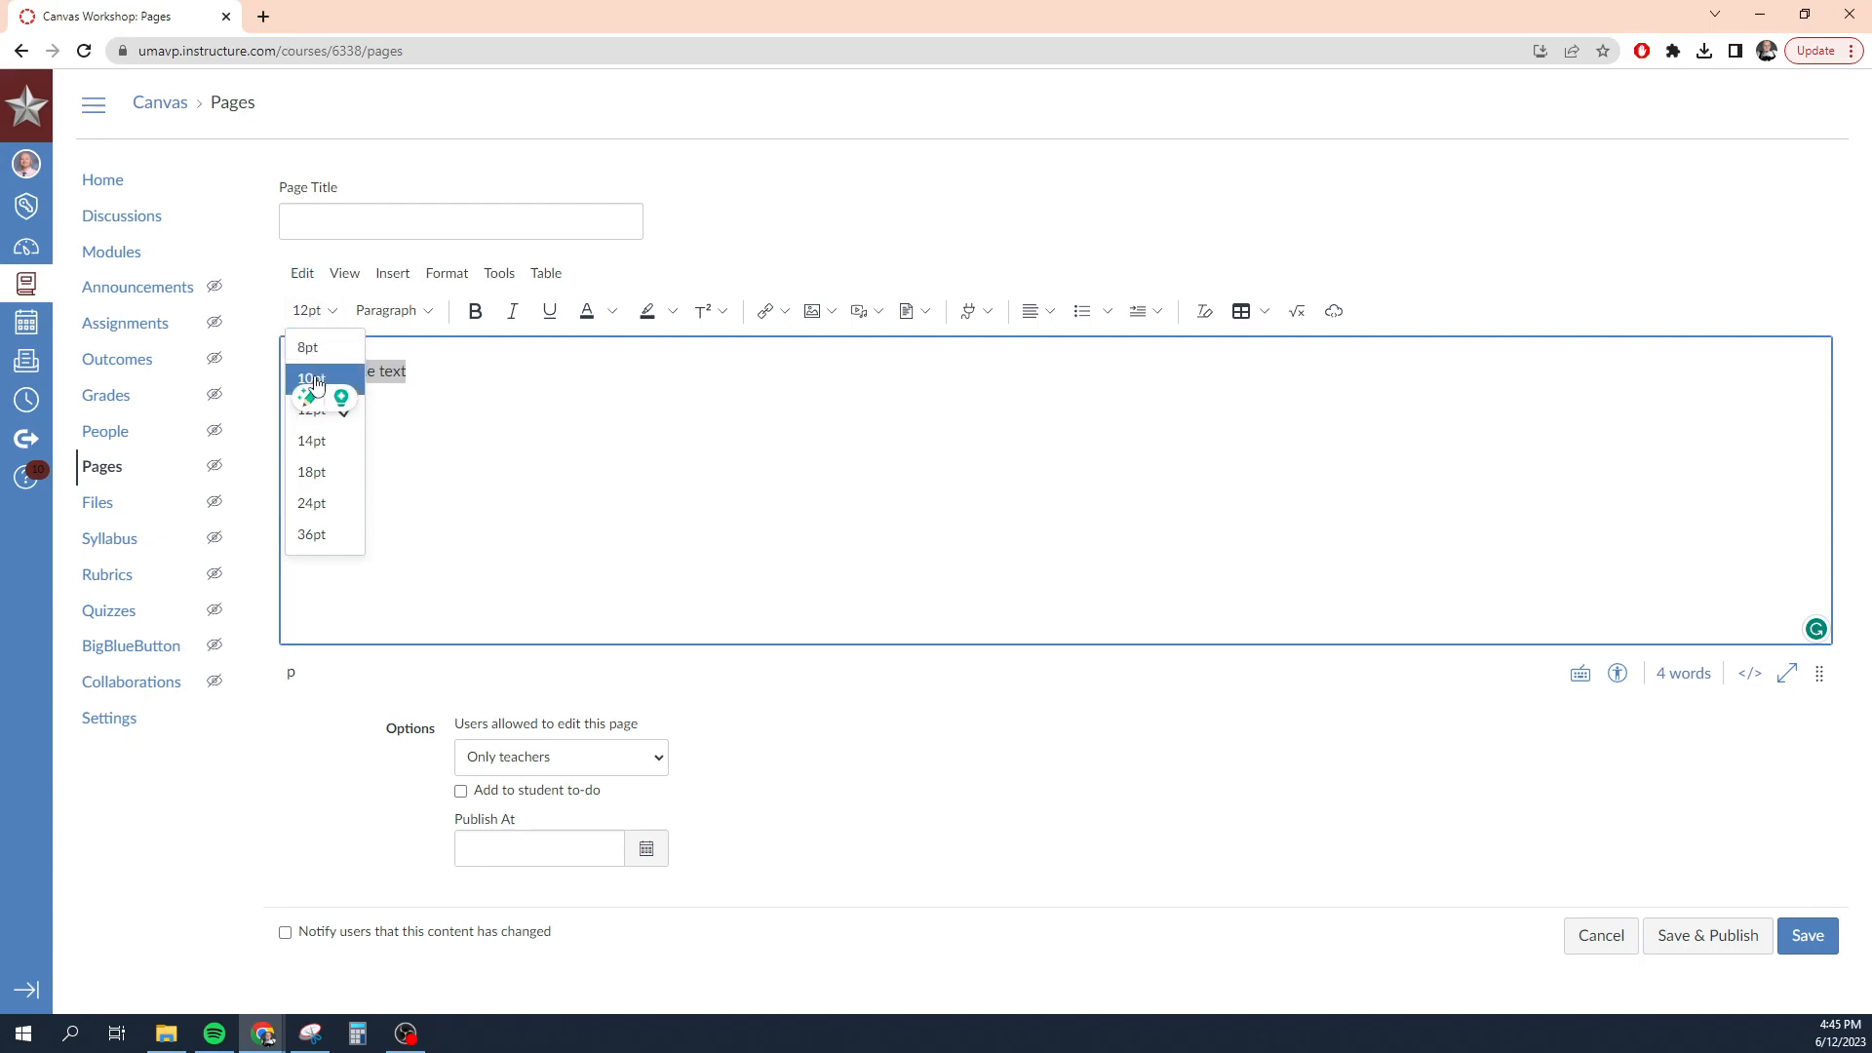
{"action": "left_click", "coordinate": [311, 503]}
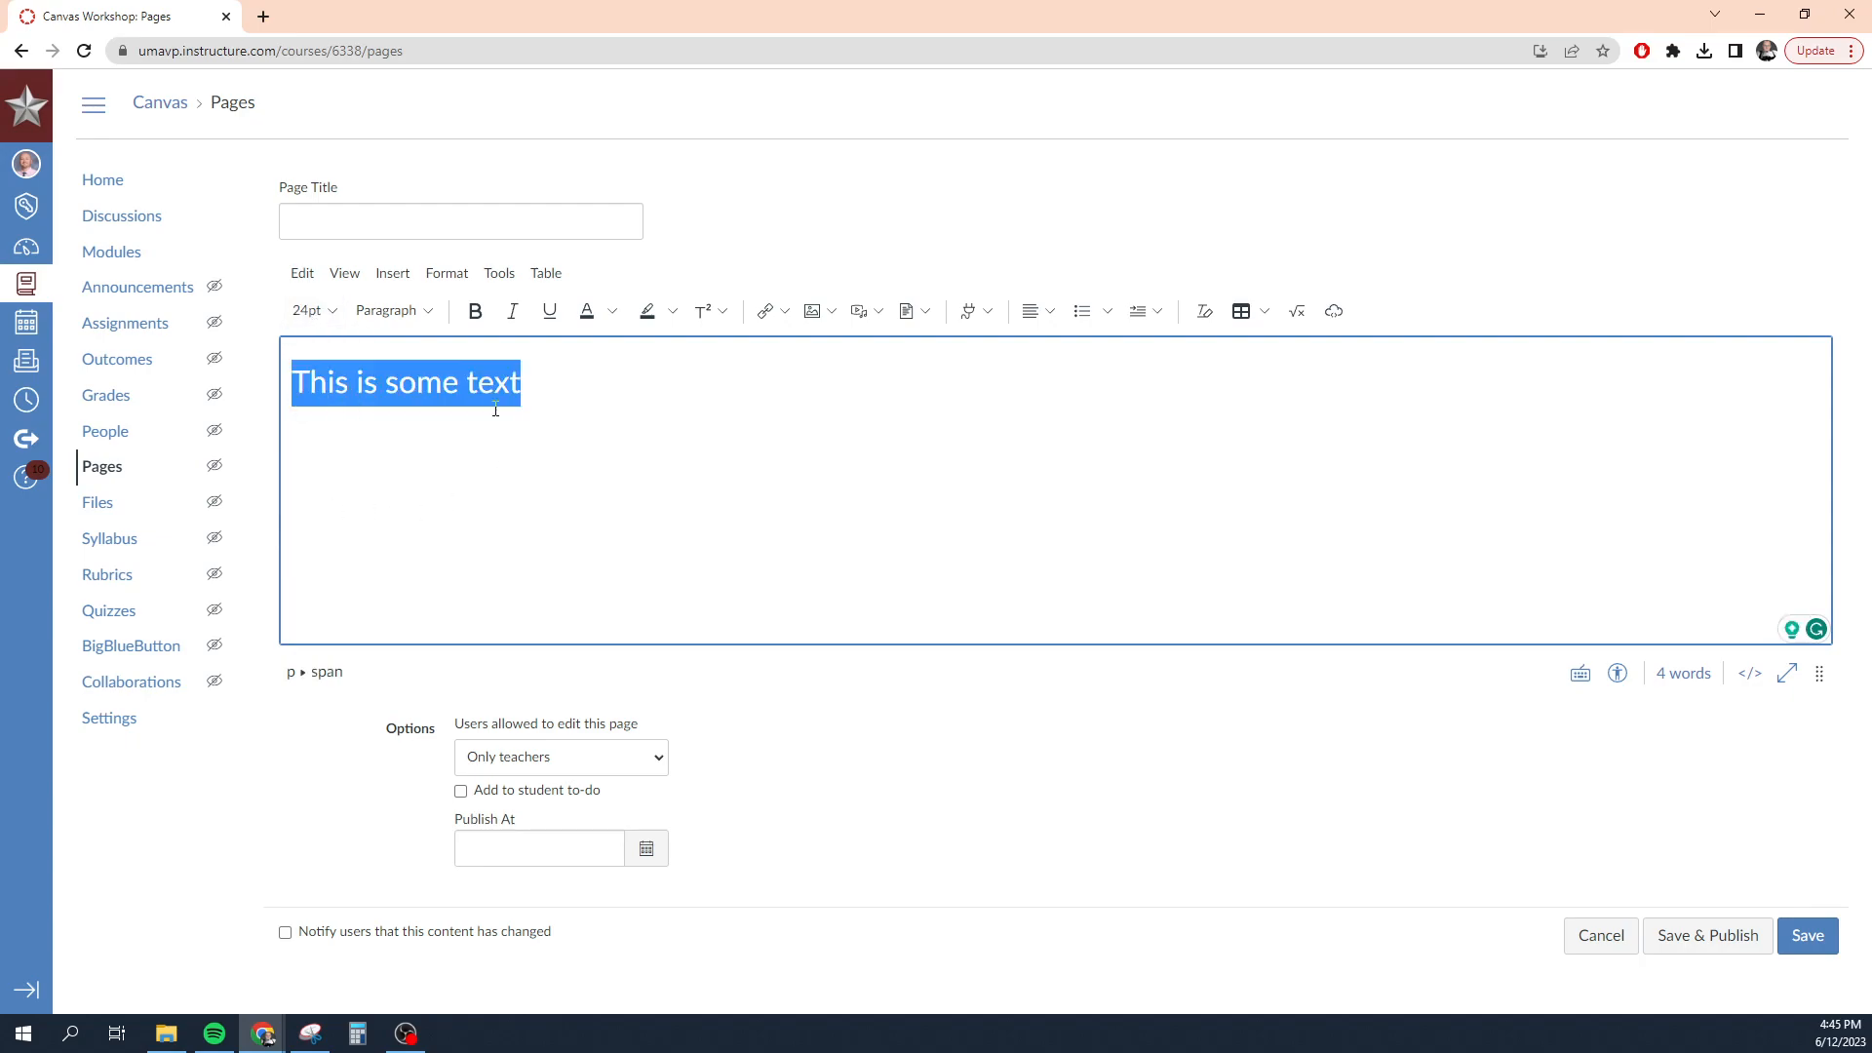
Set the font size of the sample text to 8pt, then to 12pt.
{"action": "left_click", "coordinate": [332, 313]}
{"action": "left_click", "coordinate": [319, 349]}
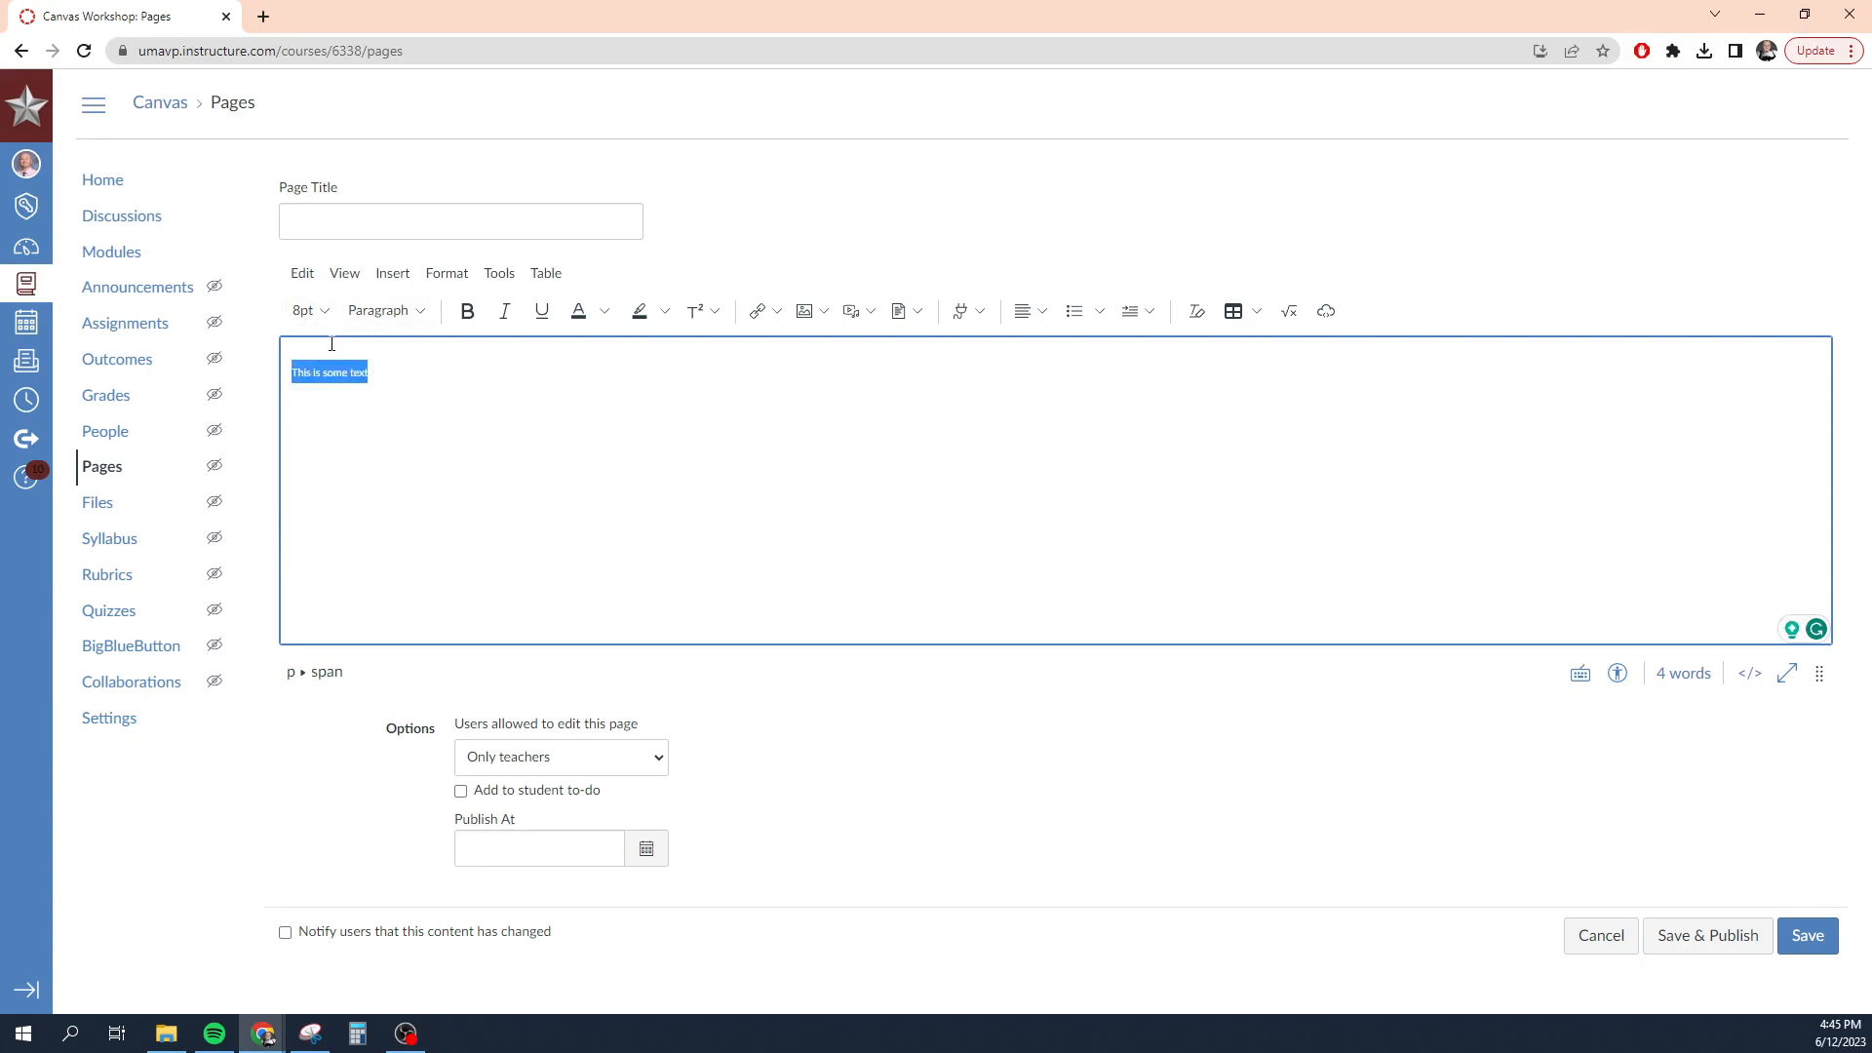
{"action": "left_click", "coordinate": [314, 312]}
{"action": "left_click", "coordinate": [319, 410]}
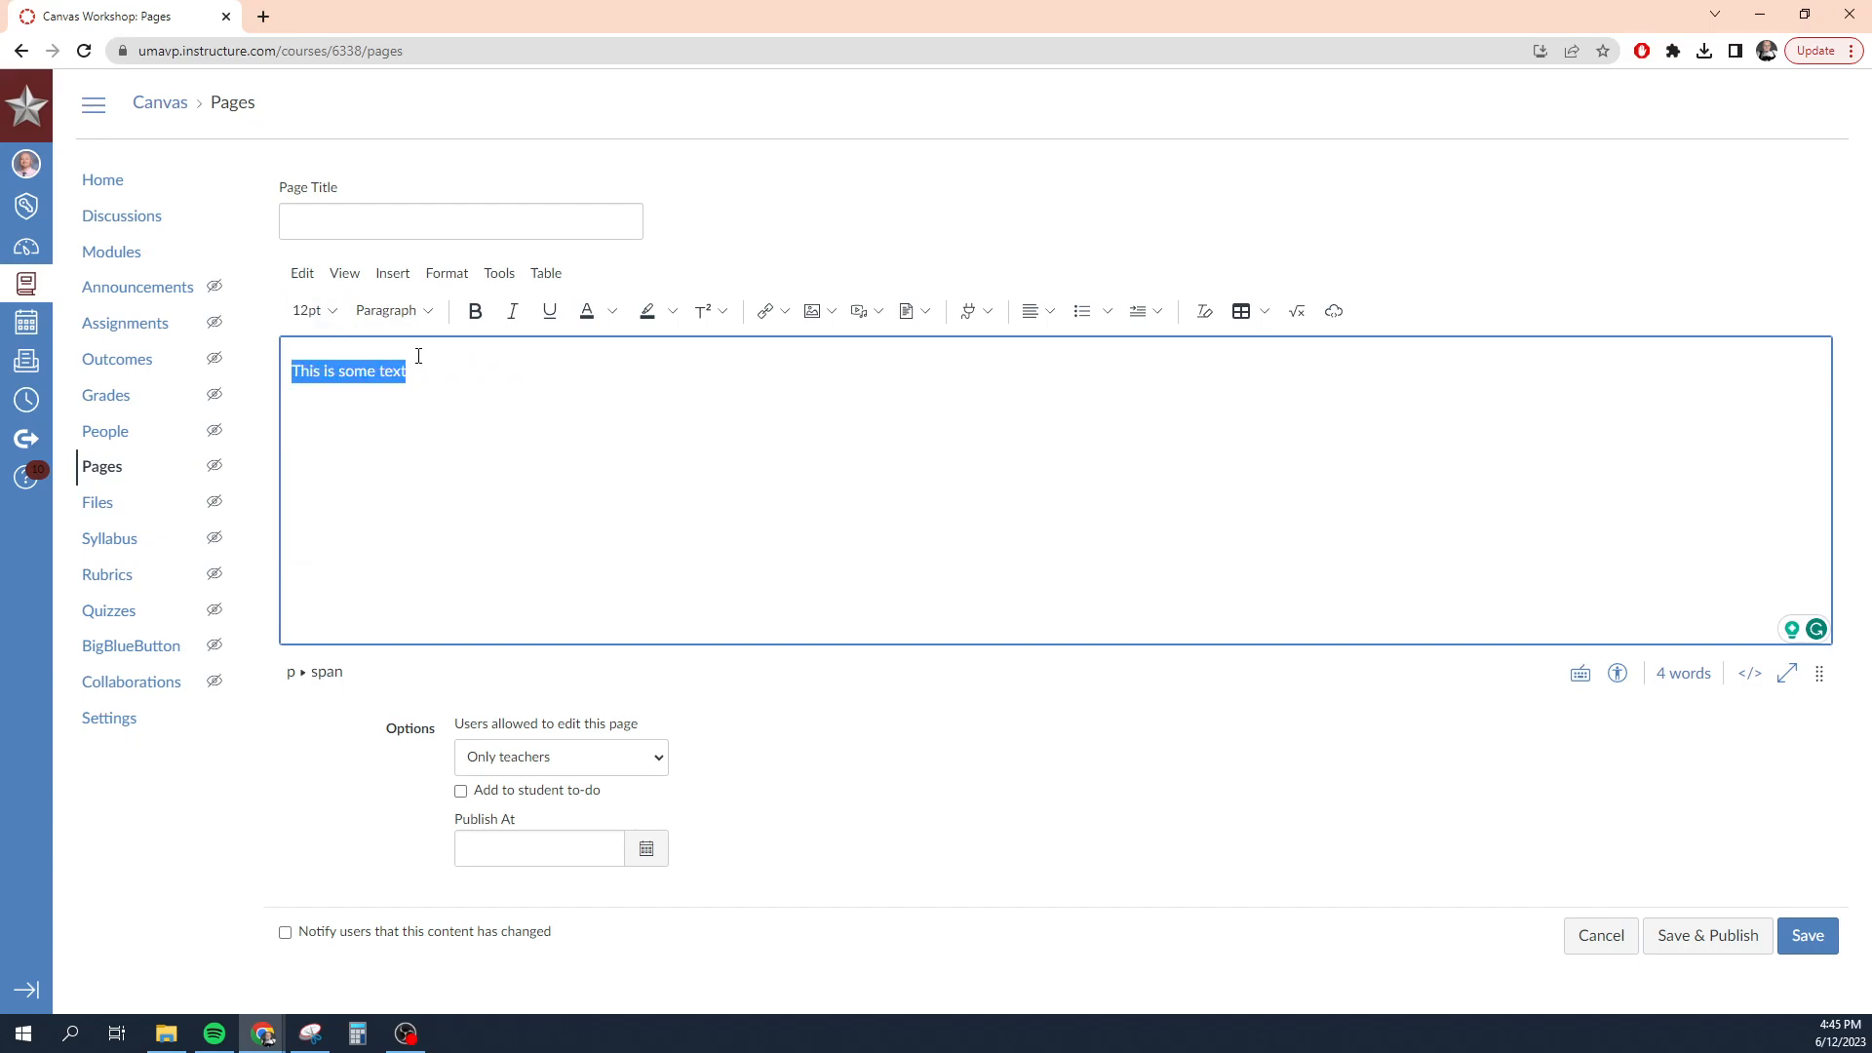
Apply the Heading 2 style to the "This is some text" line.
{"action": "left_click", "coordinate": [421, 312]}
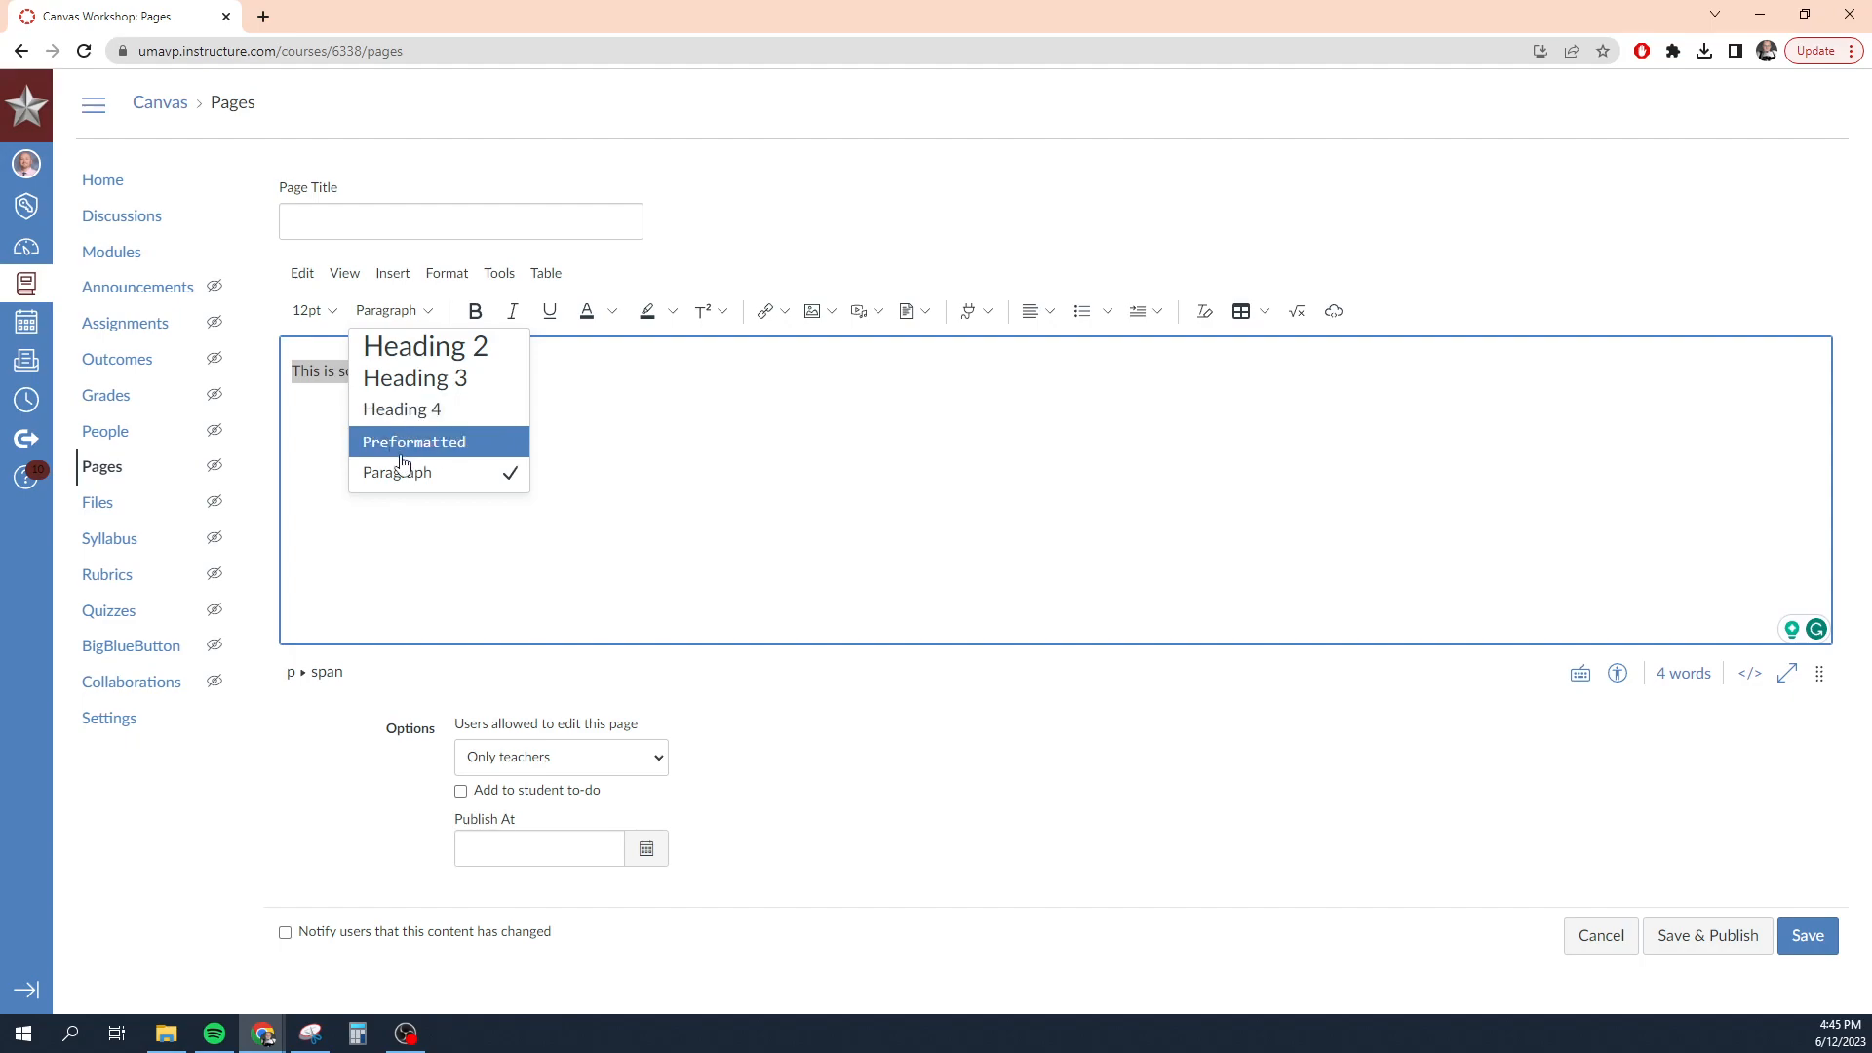
{"action": "left_click", "coordinate": [425, 349]}
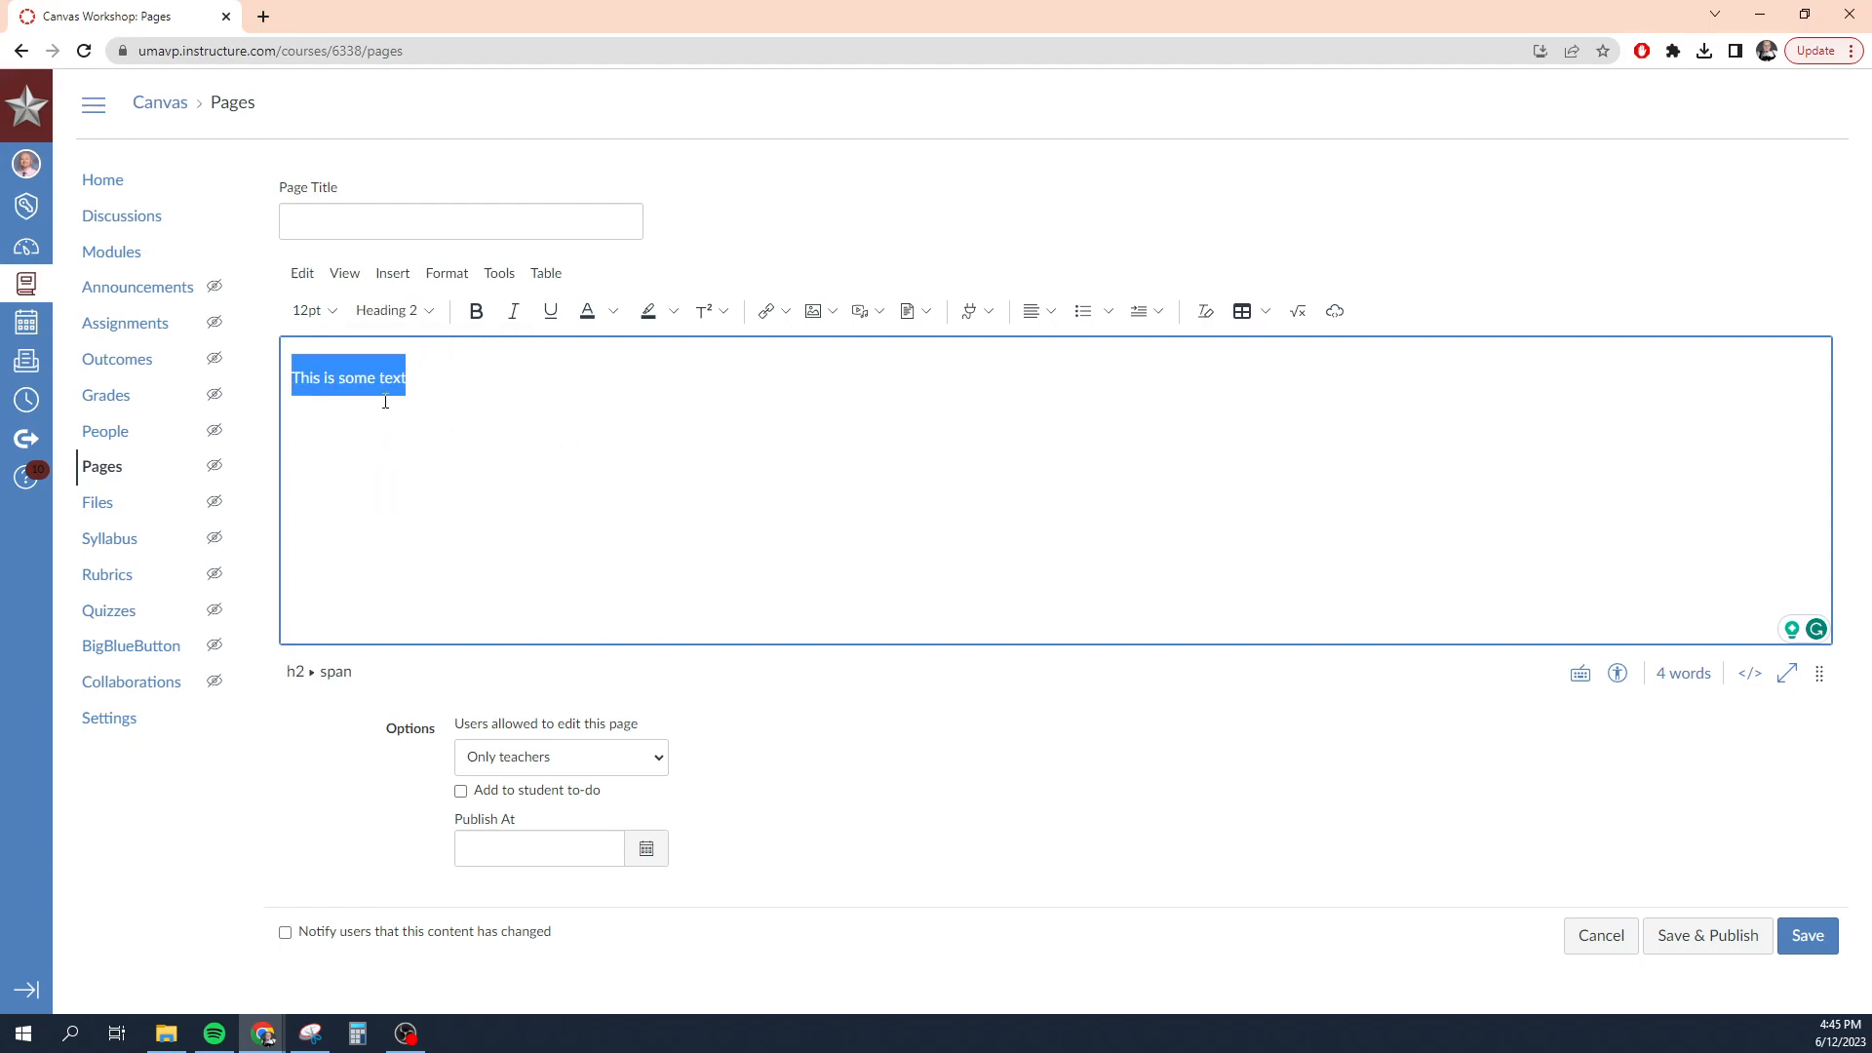
{"action": "left_click", "coordinate": [452, 582]}
Try to set the font size of the "This is some text" line to 18pt.
{"action": "left_click_drag", "start_coordinate": [408, 379], "coordinate": [291, 378]}
{"action": "left_click", "coordinate": [313, 310]}
{"action": "left_click", "coordinate": [569, 424]}
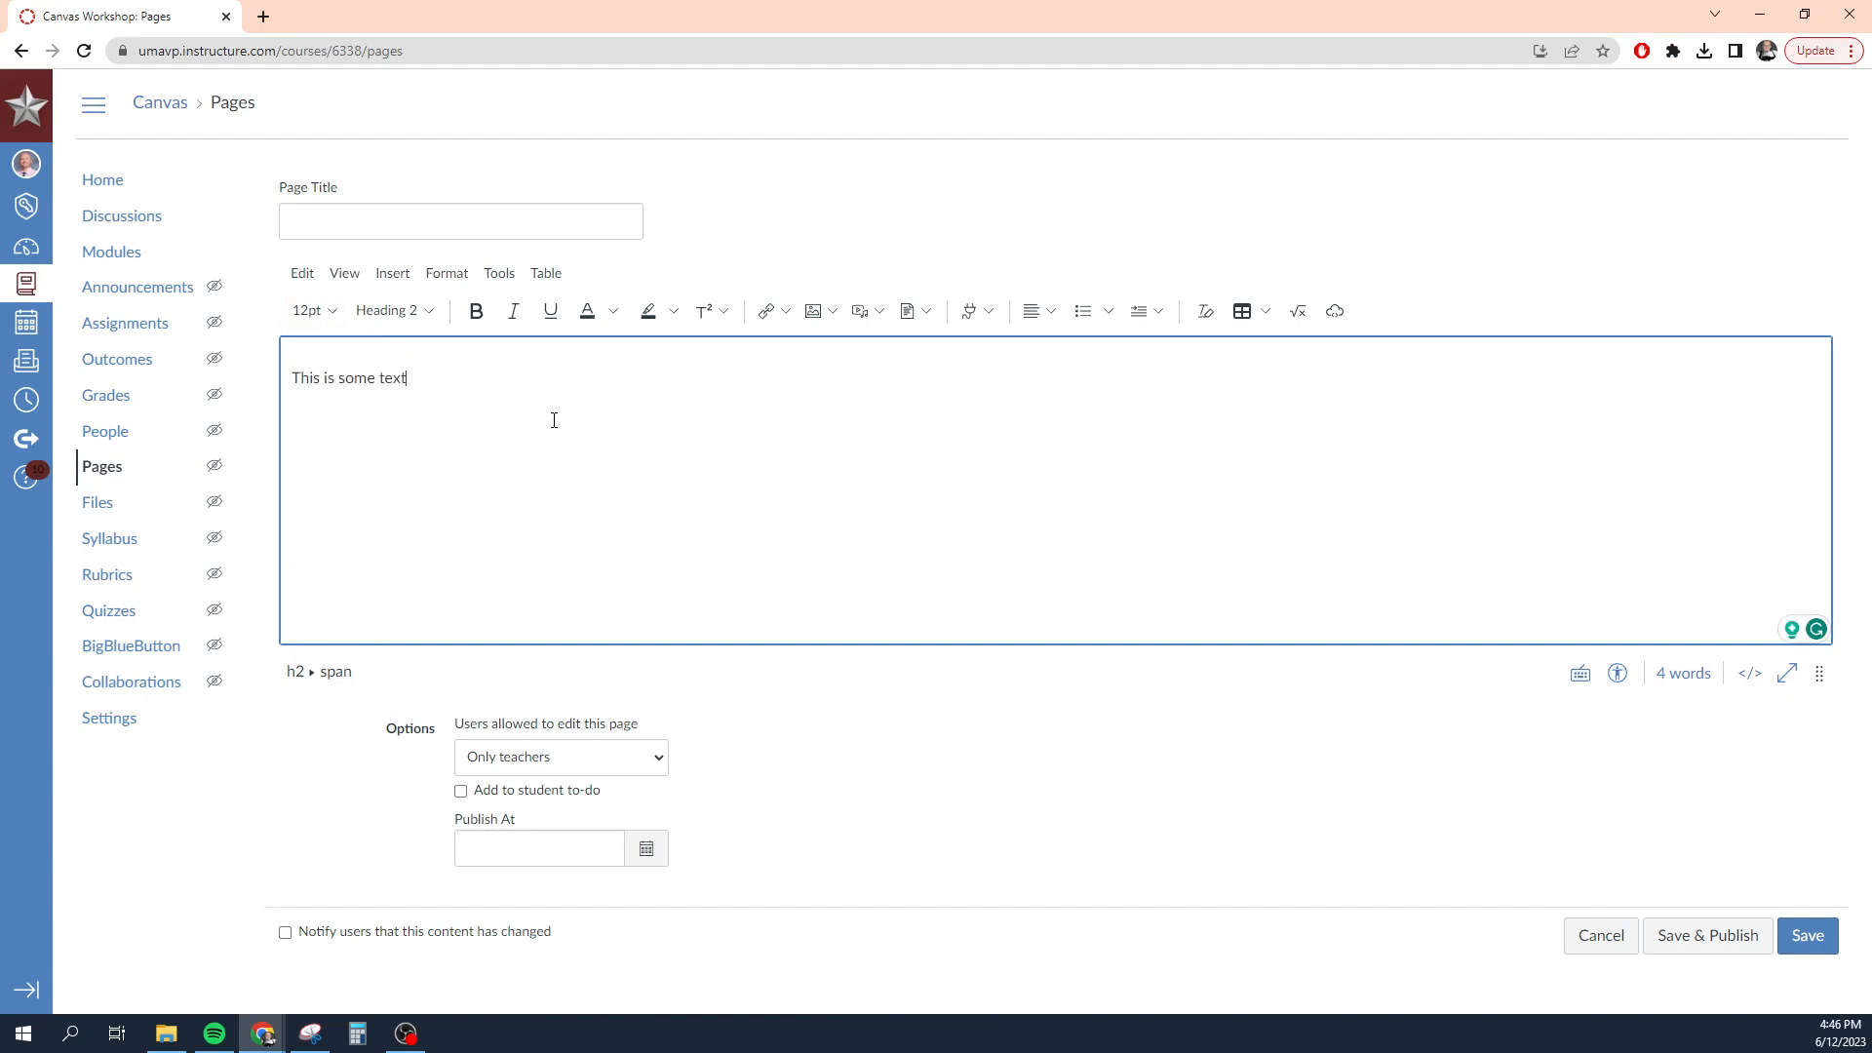
{"action": "left_click", "coordinate": [313, 310]}
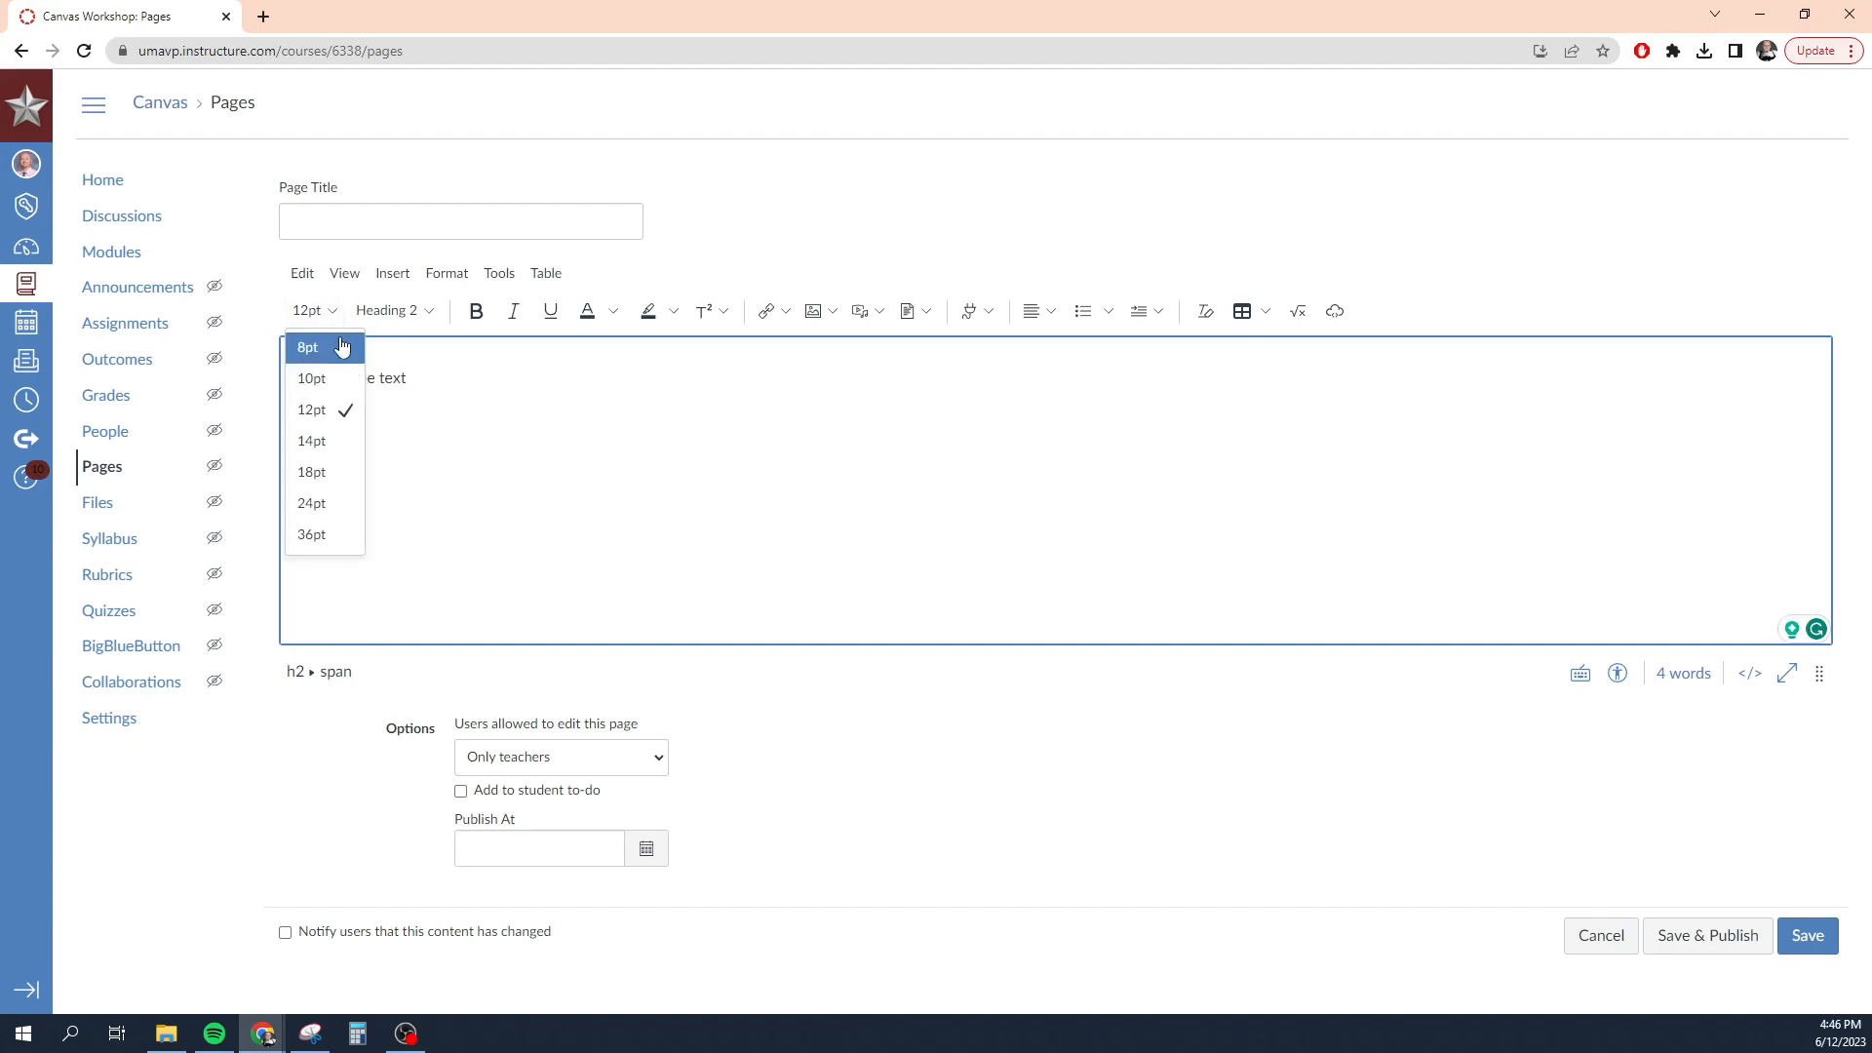
{"action": "left_click", "coordinate": [312, 473]}
Replace the sample line with "This is a heading" and format it as Heading 2.
{"action": "left_click_drag", "start_coordinate": [432, 373], "coordinate": [258, 376]}
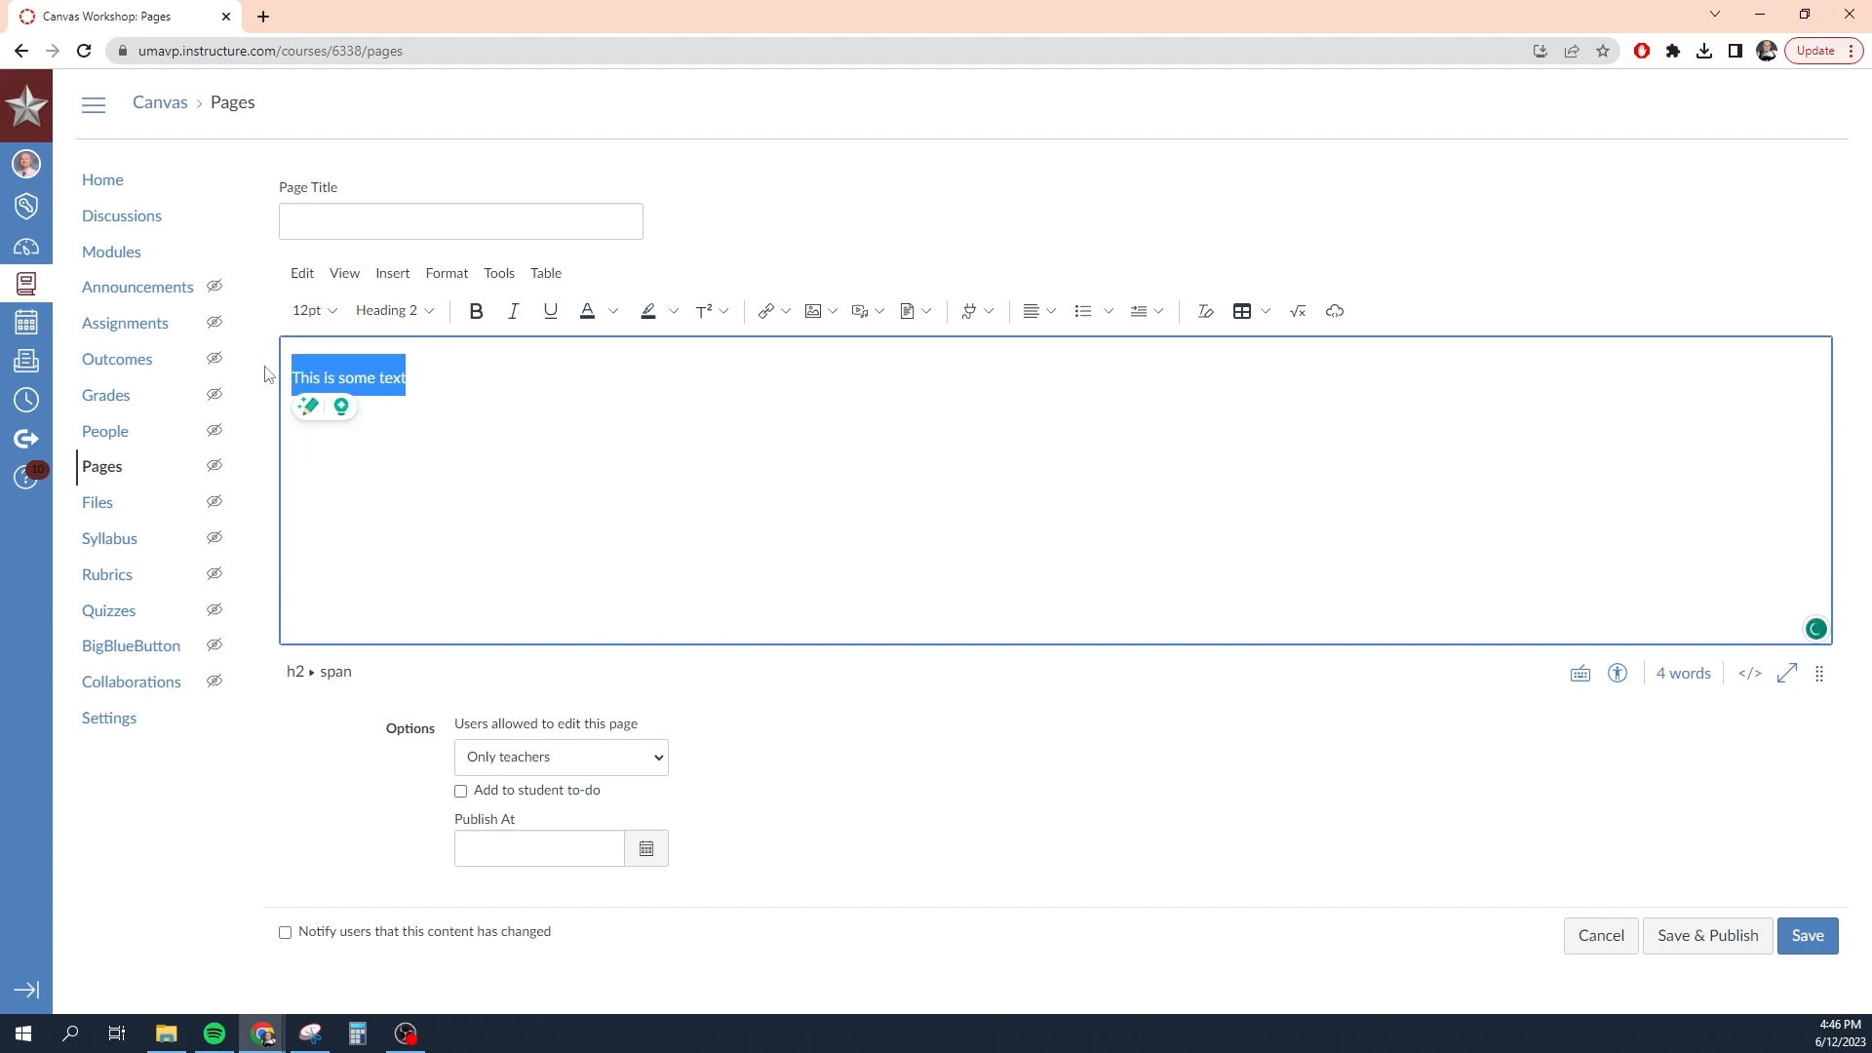
{"action": "key", "text": "BackSpace"}
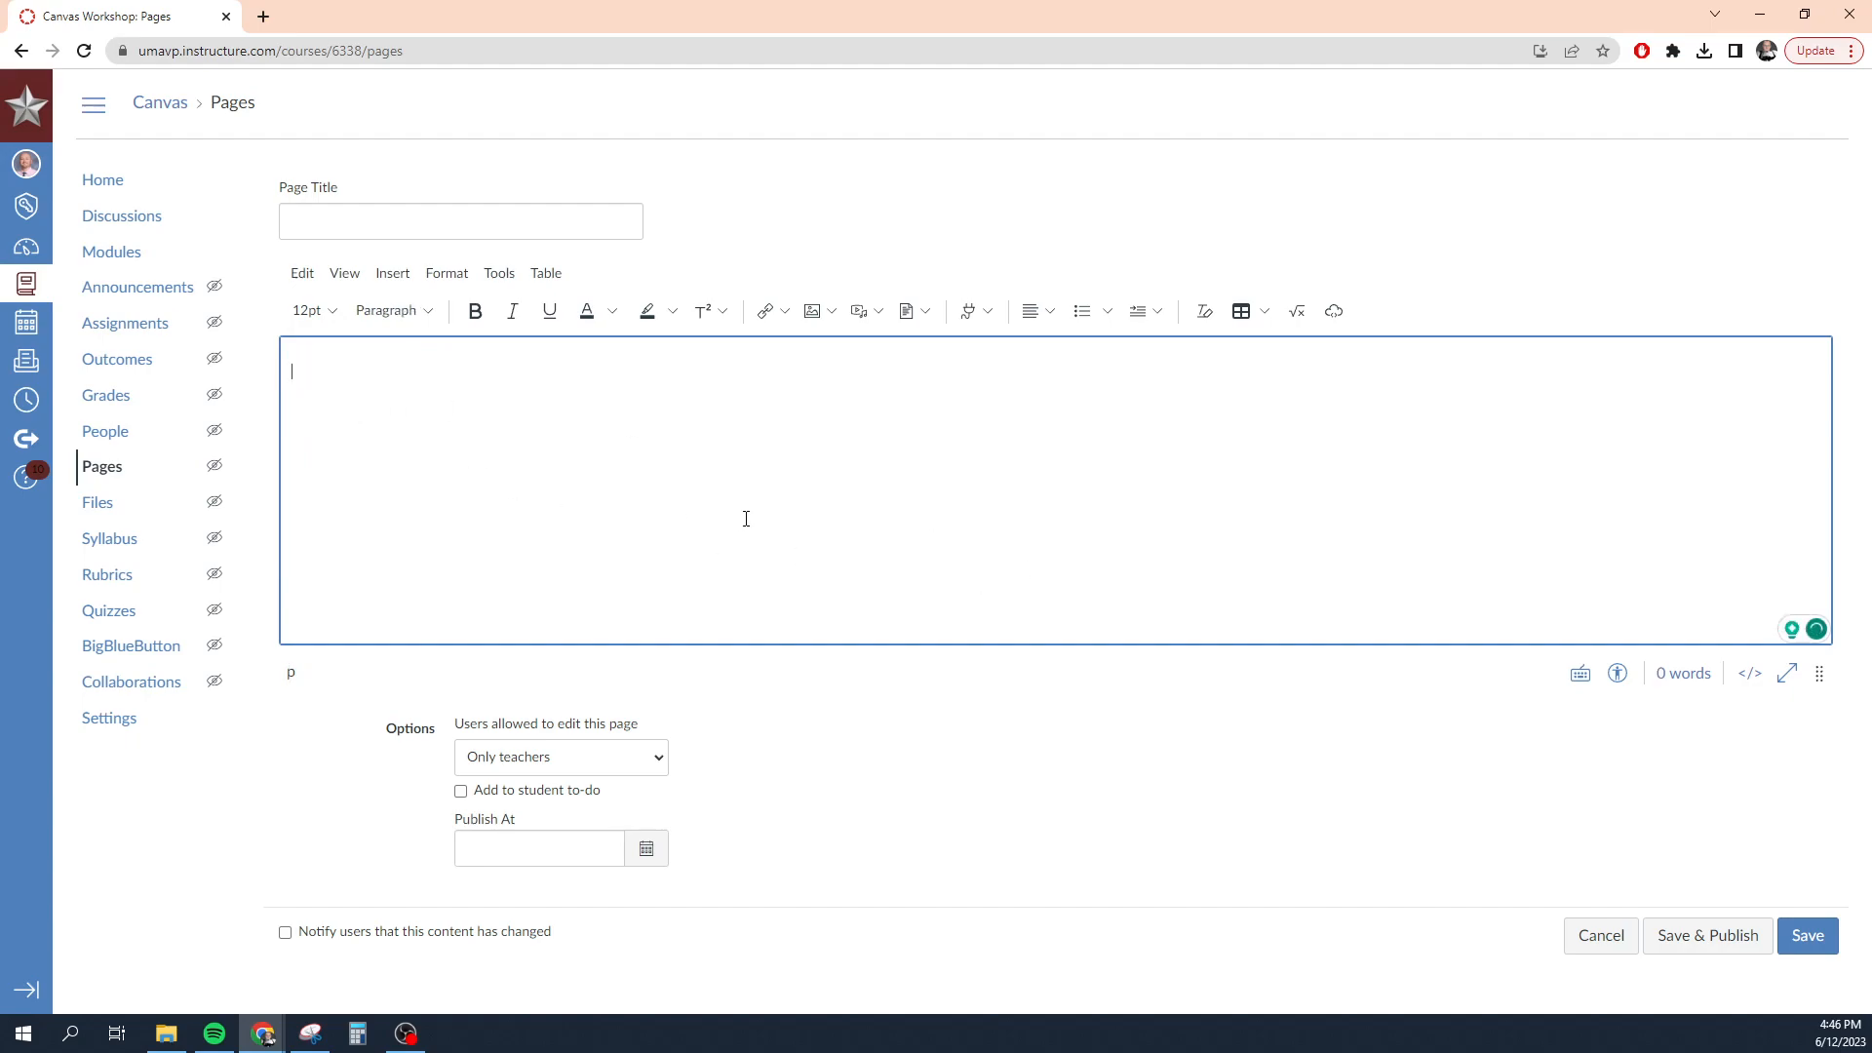
{"action": "type", "text": "This is a heading"}
{"action": "left_click_drag", "start_coordinate": [404, 370], "coordinate": [167, 366]}
{"action": "left_click", "coordinate": [394, 312]}
{"action": "left_click", "coordinate": [434, 347]}
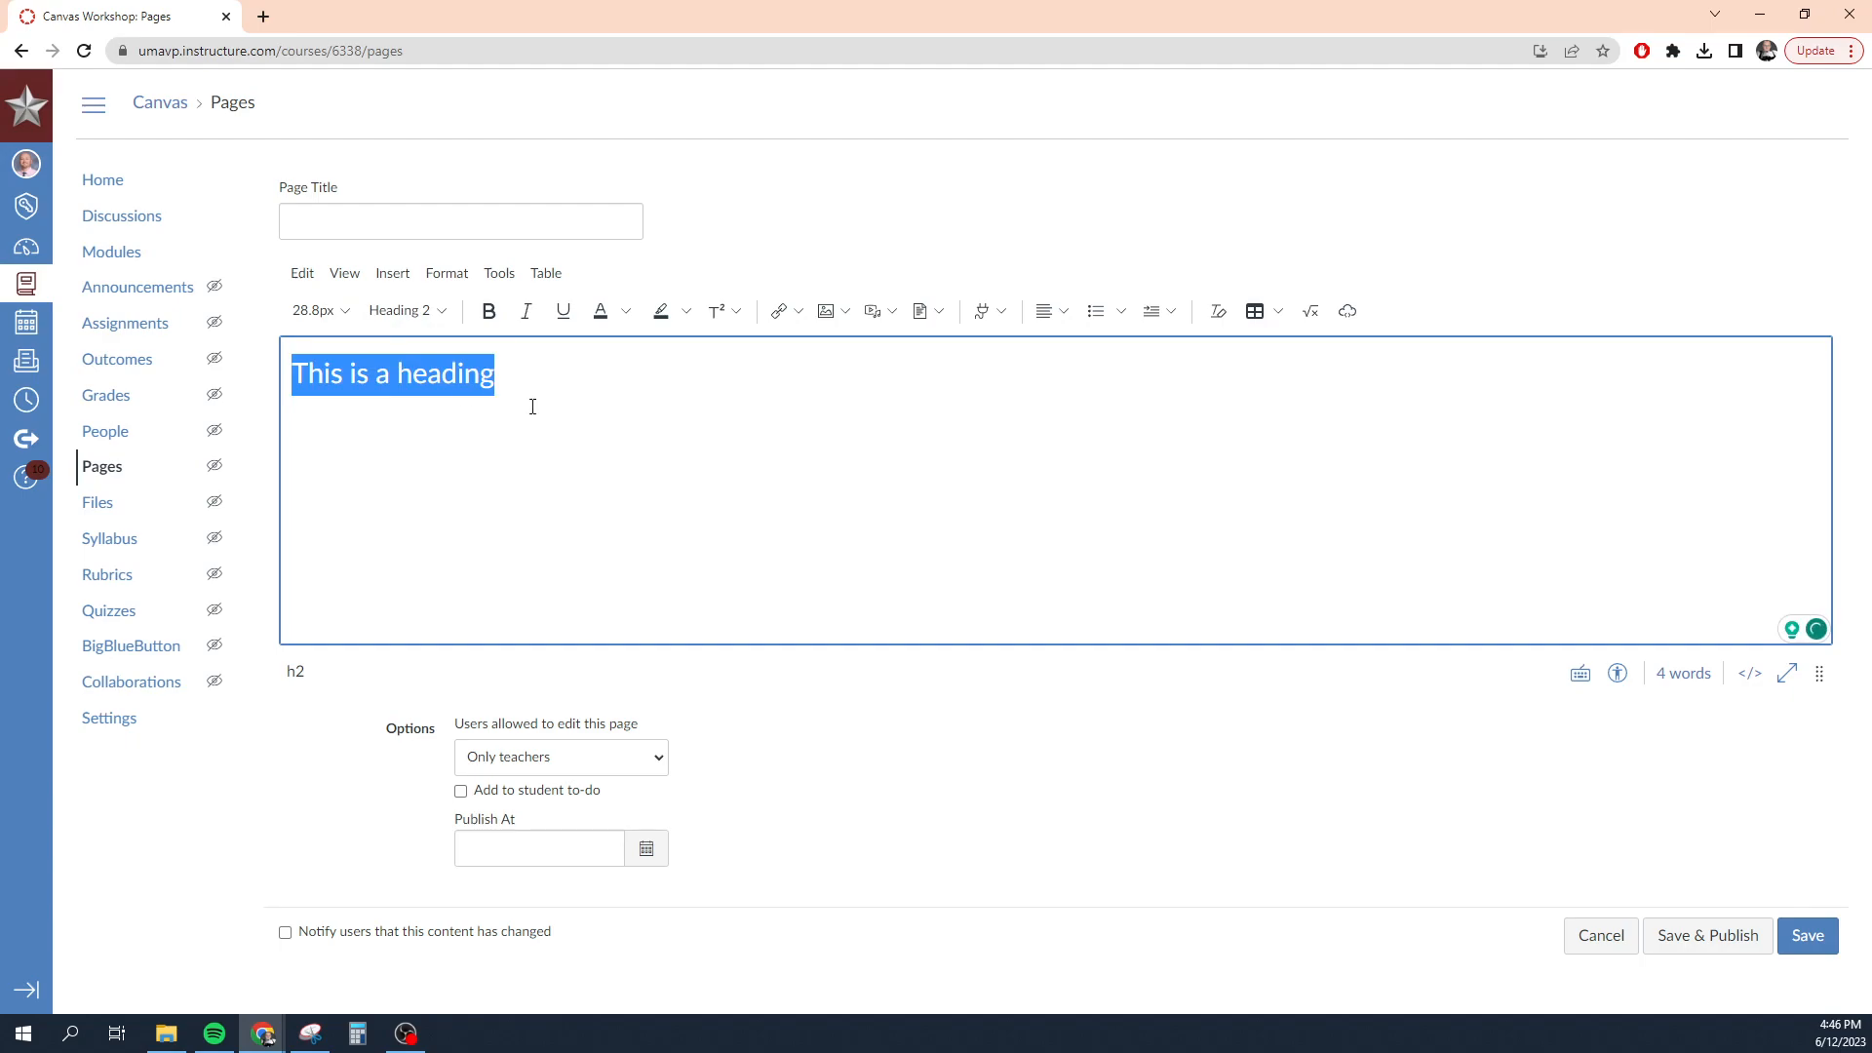
{"action": "left_click", "coordinate": [476, 444]}
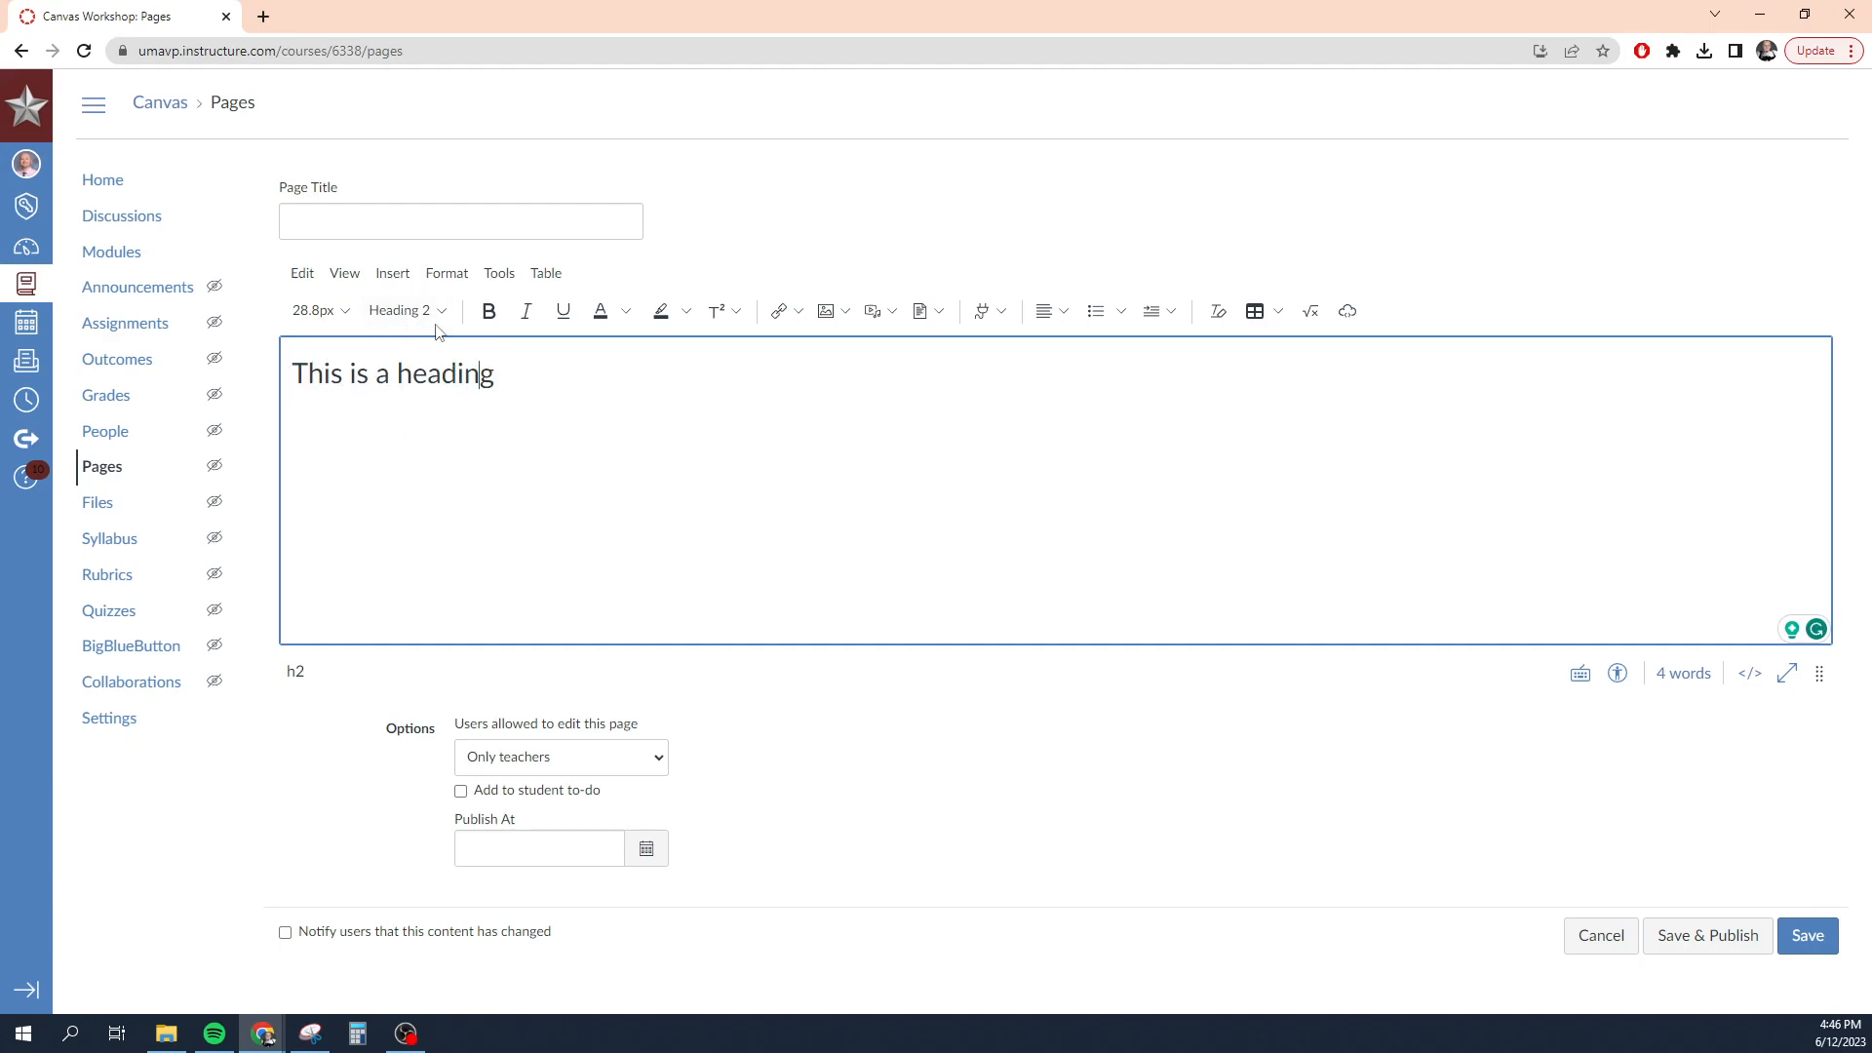
{"action": "left_click_drag", "start_coordinate": [493, 375], "coordinate": [207, 373]}
{"action": "left_click", "coordinate": [408, 310]}
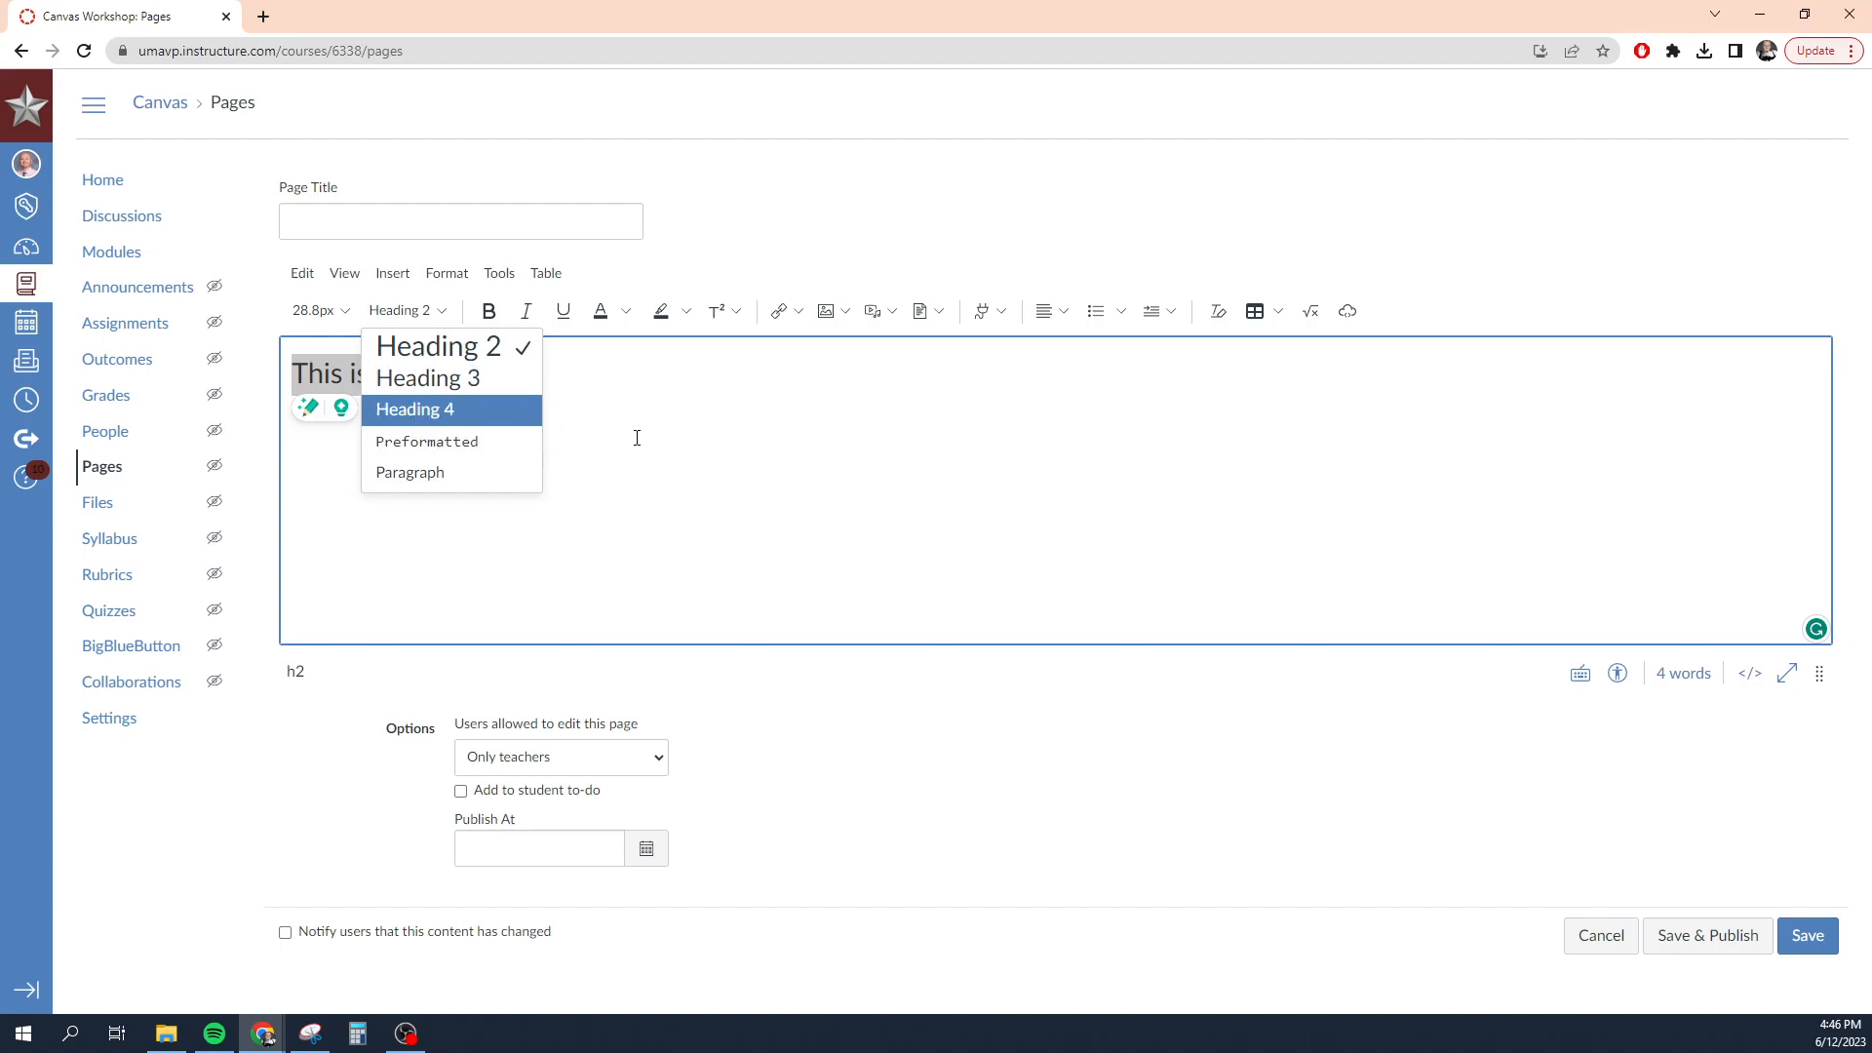
{"action": "left_click", "coordinate": [631, 390]}
{"action": "left_click", "coordinate": [442, 379]}
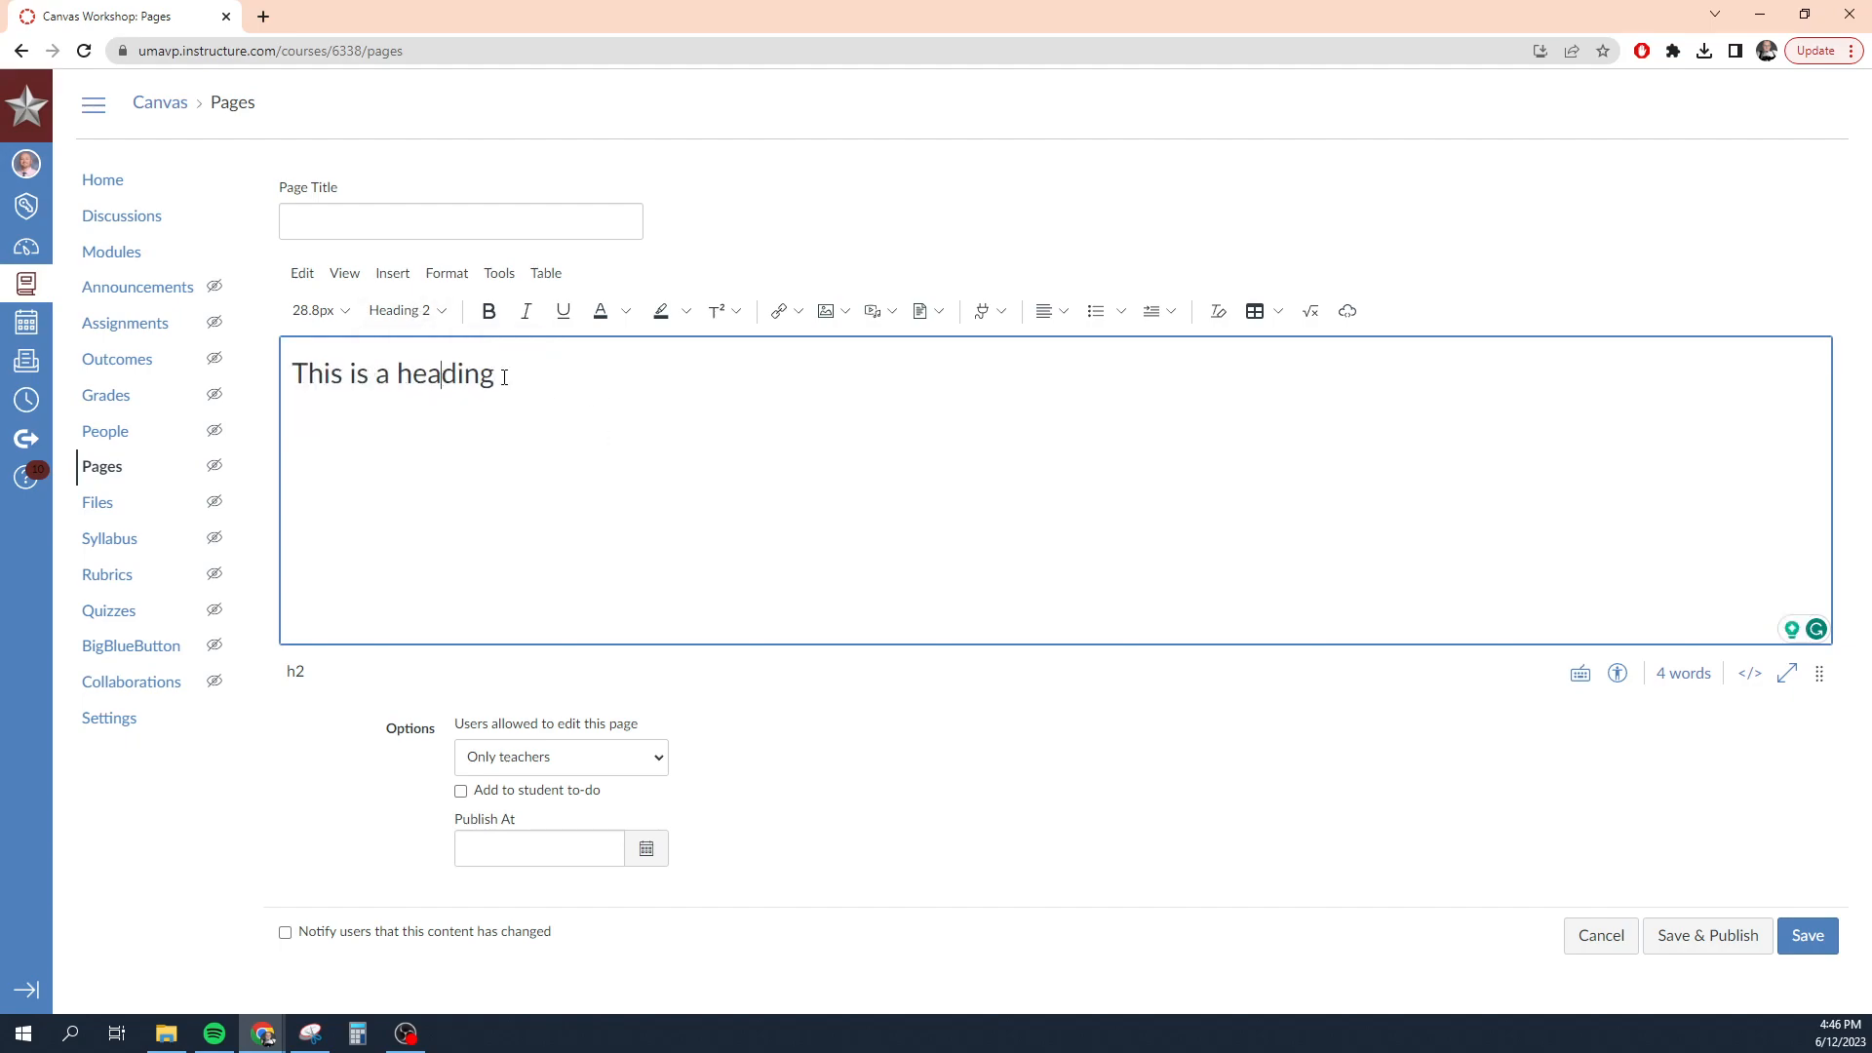
{"action": "triple_click", "coordinate": [502, 379]}
{"action": "left_click", "coordinate": [402, 310]}
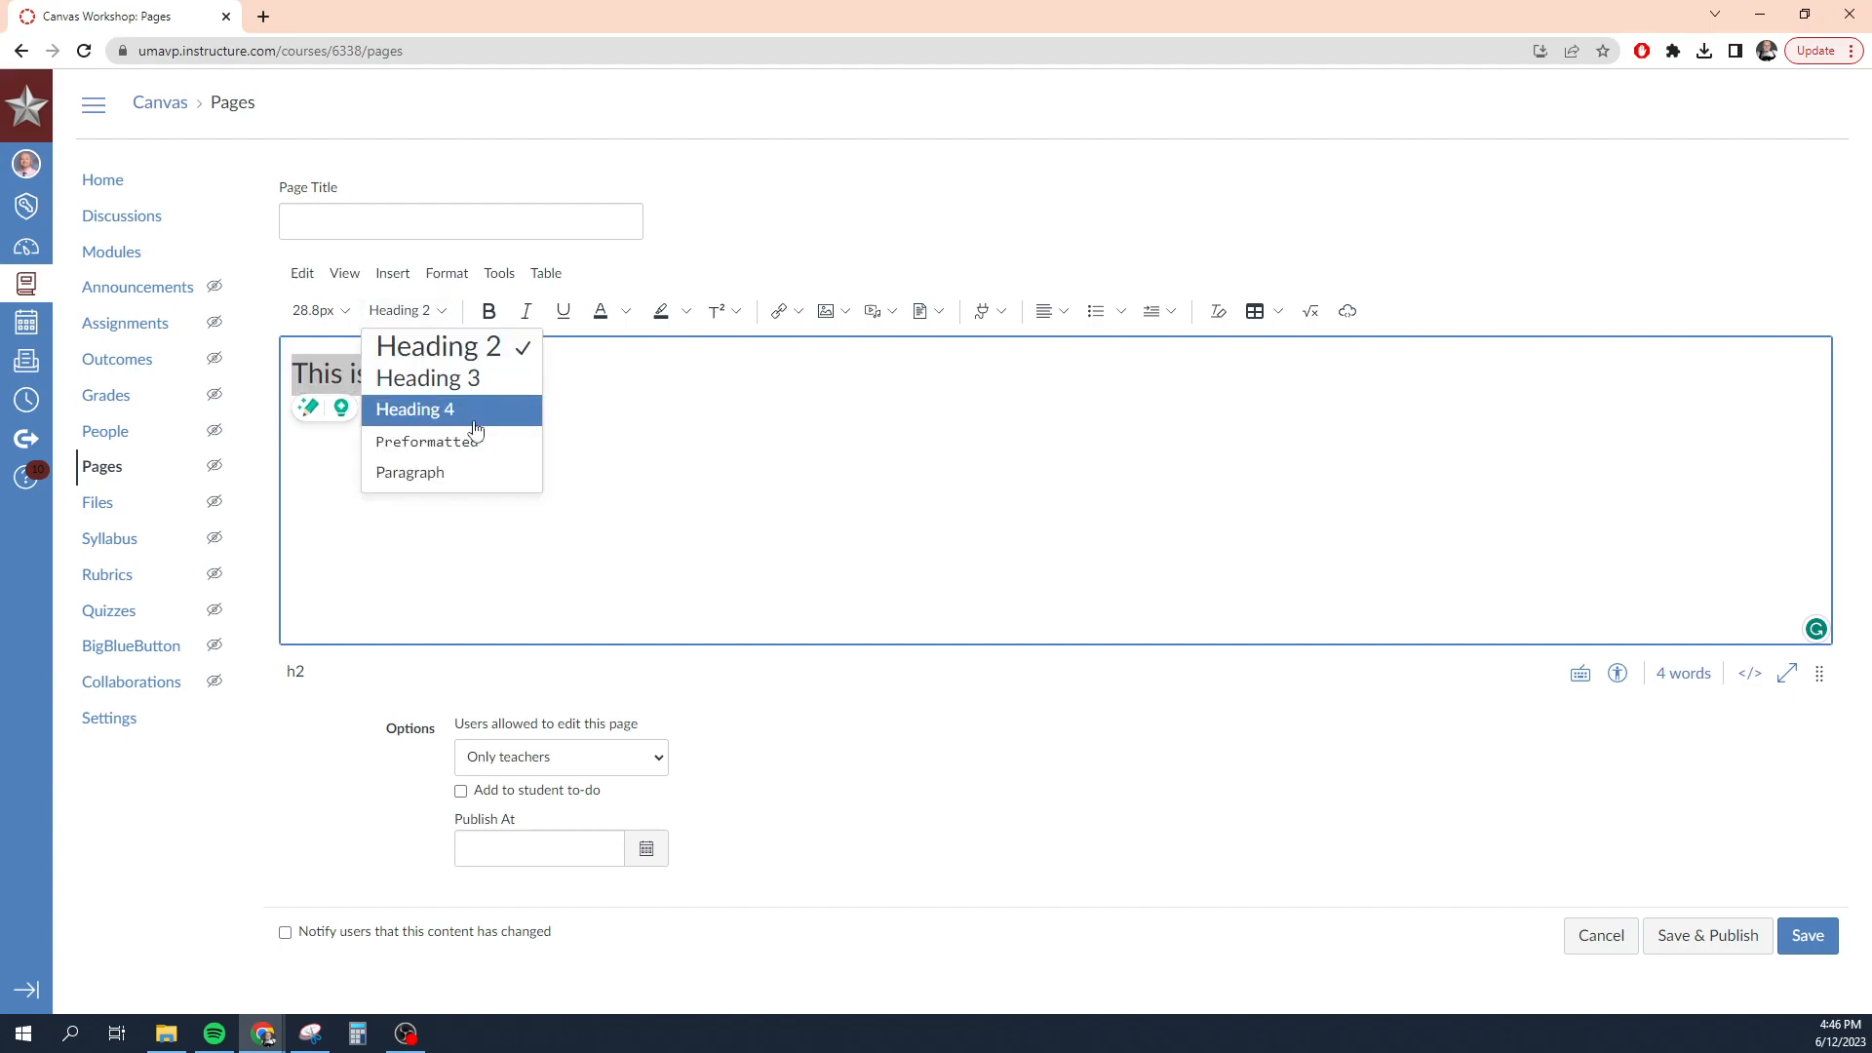
{"action": "left_click", "coordinate": [639, 394]}
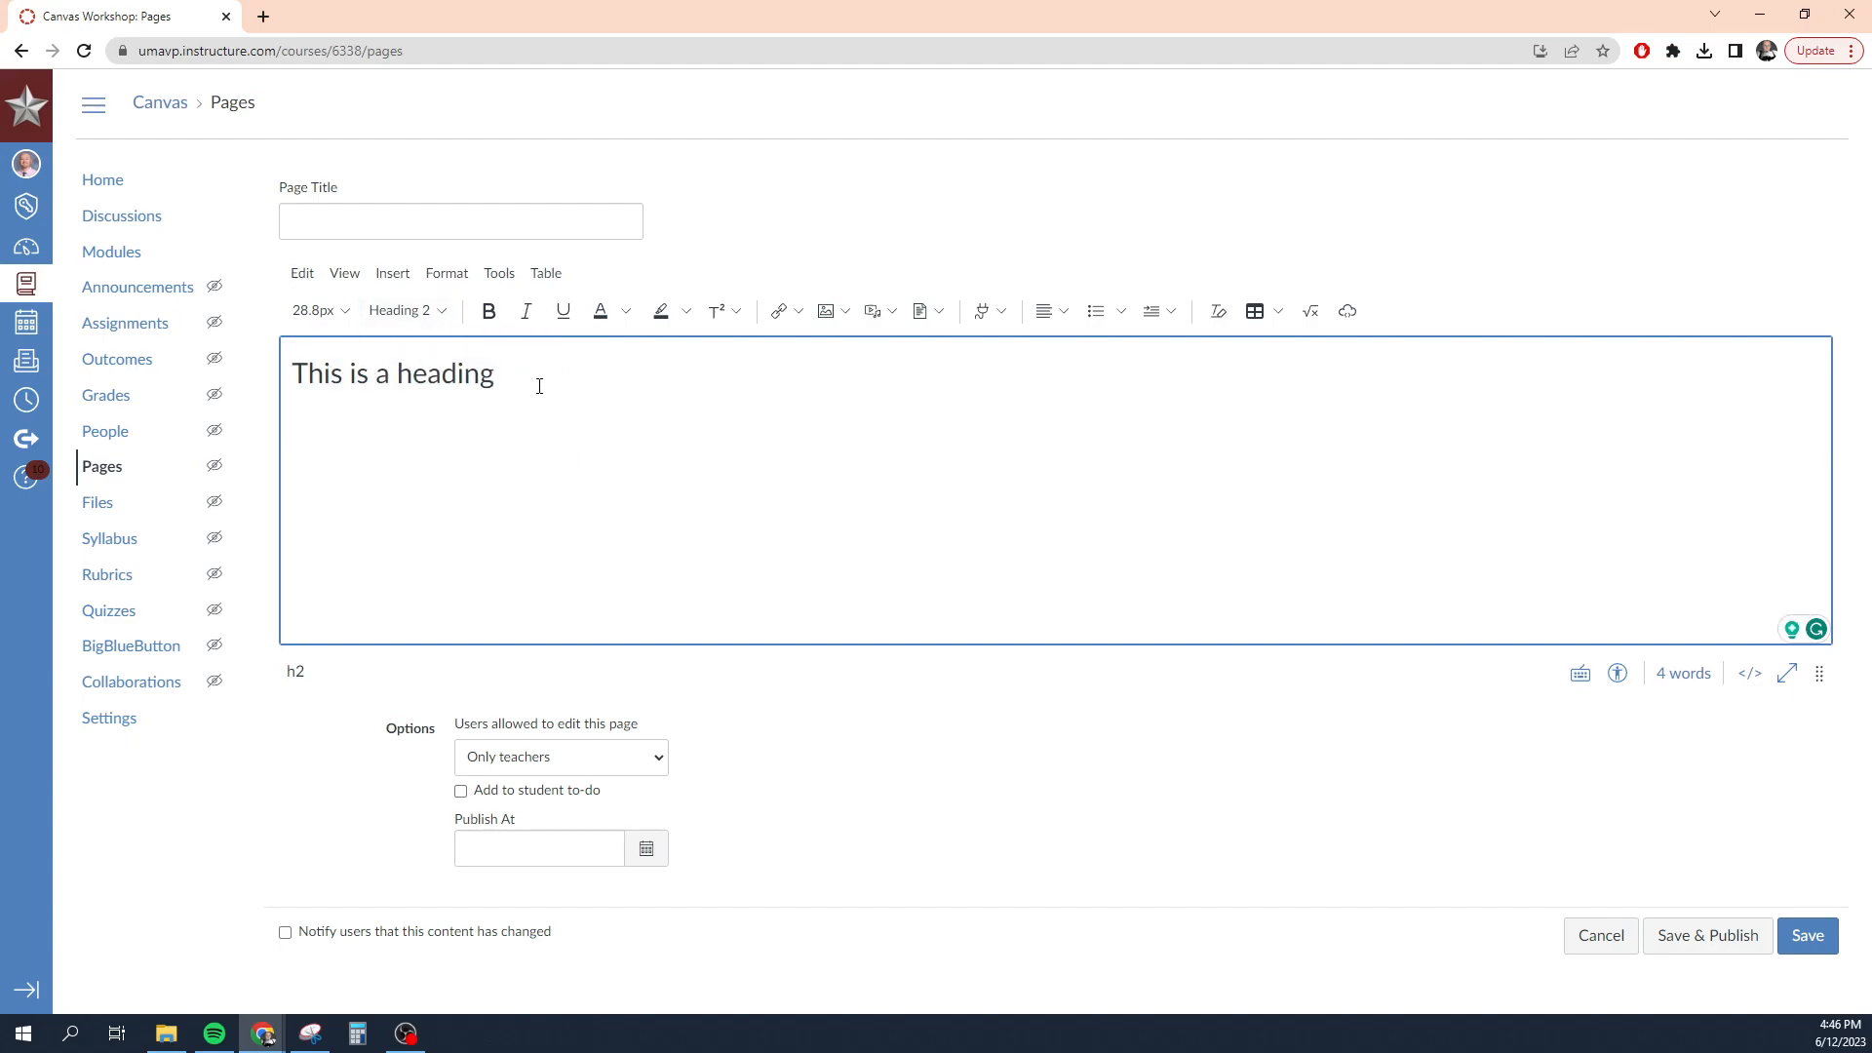
Make the "This is a heading" line bold, italic and underlined.
{"action": "left_click_drag", "start_coordinate": [540, 387], "coordinate": [260, 372]}
{"action": "left_click", "coordinate": [488, 313]}
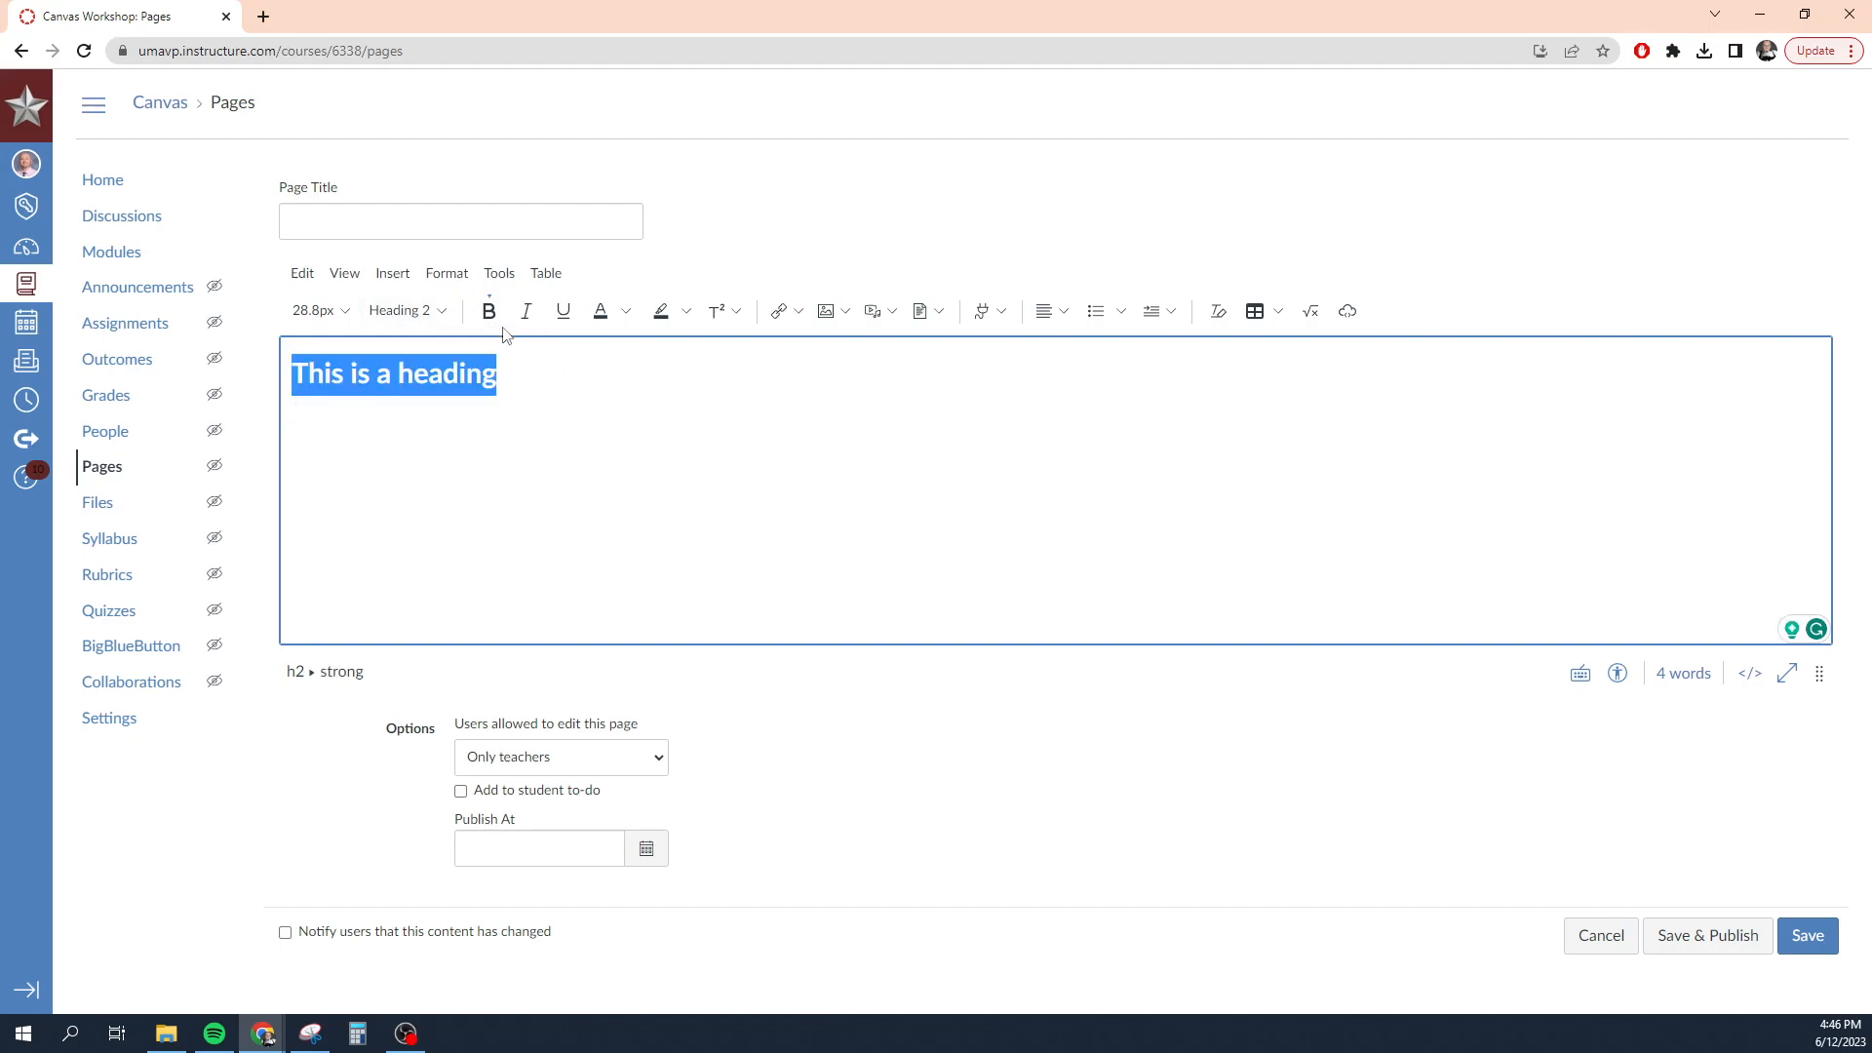
{"action": "left_click", "coordinate": [574, 385]}
{"action": "left_click_drag", "start_coordinate": [502, 381], "coordinate": [239, 369]}
{"action": "left_click", "coordinate": [526, 311]}
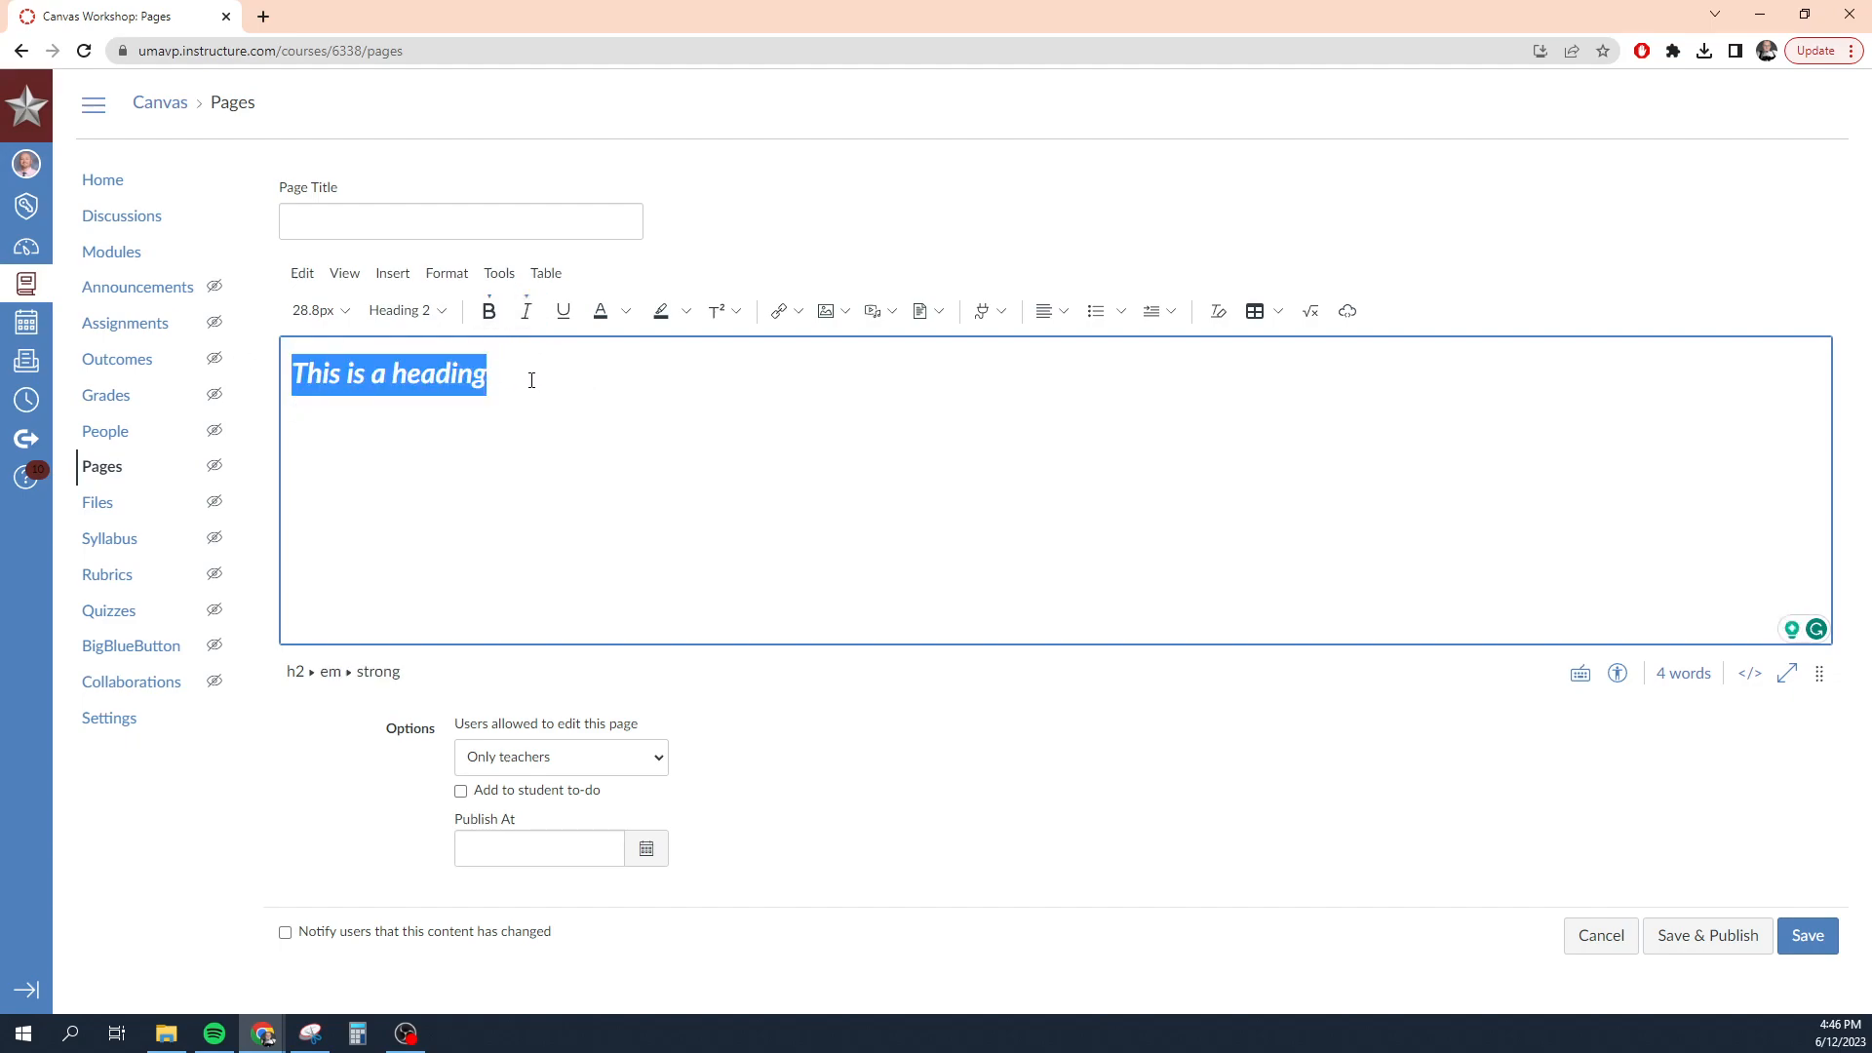
{"action": "left_click", "coordinate": [563, 311]}
{"action": "left_click", "coordinate": [581, 376]}
Color the heading text dark green and highlight it in light yellow.
{"action": "left_click_drag", "start_coordinate": [581, 377], "coordinate": [226, 379]}
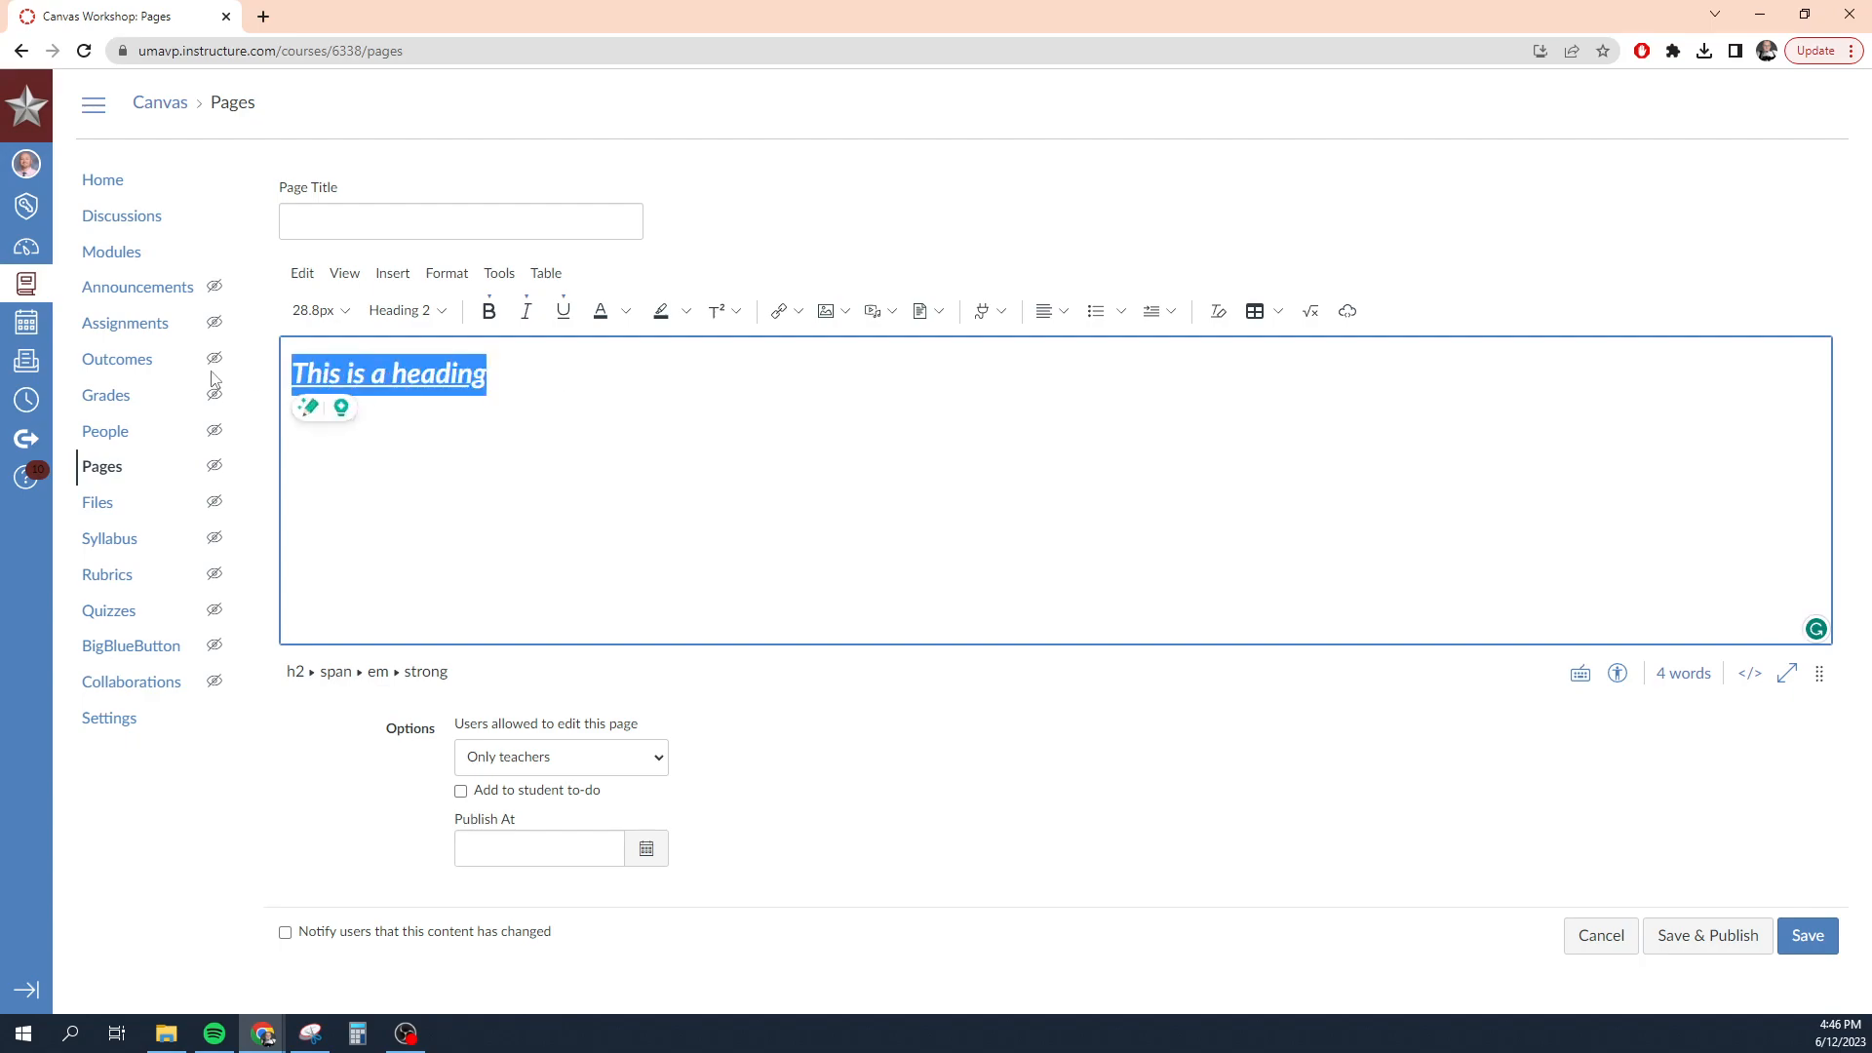
{"action": "left_click", "coordinate": [622, 312]}
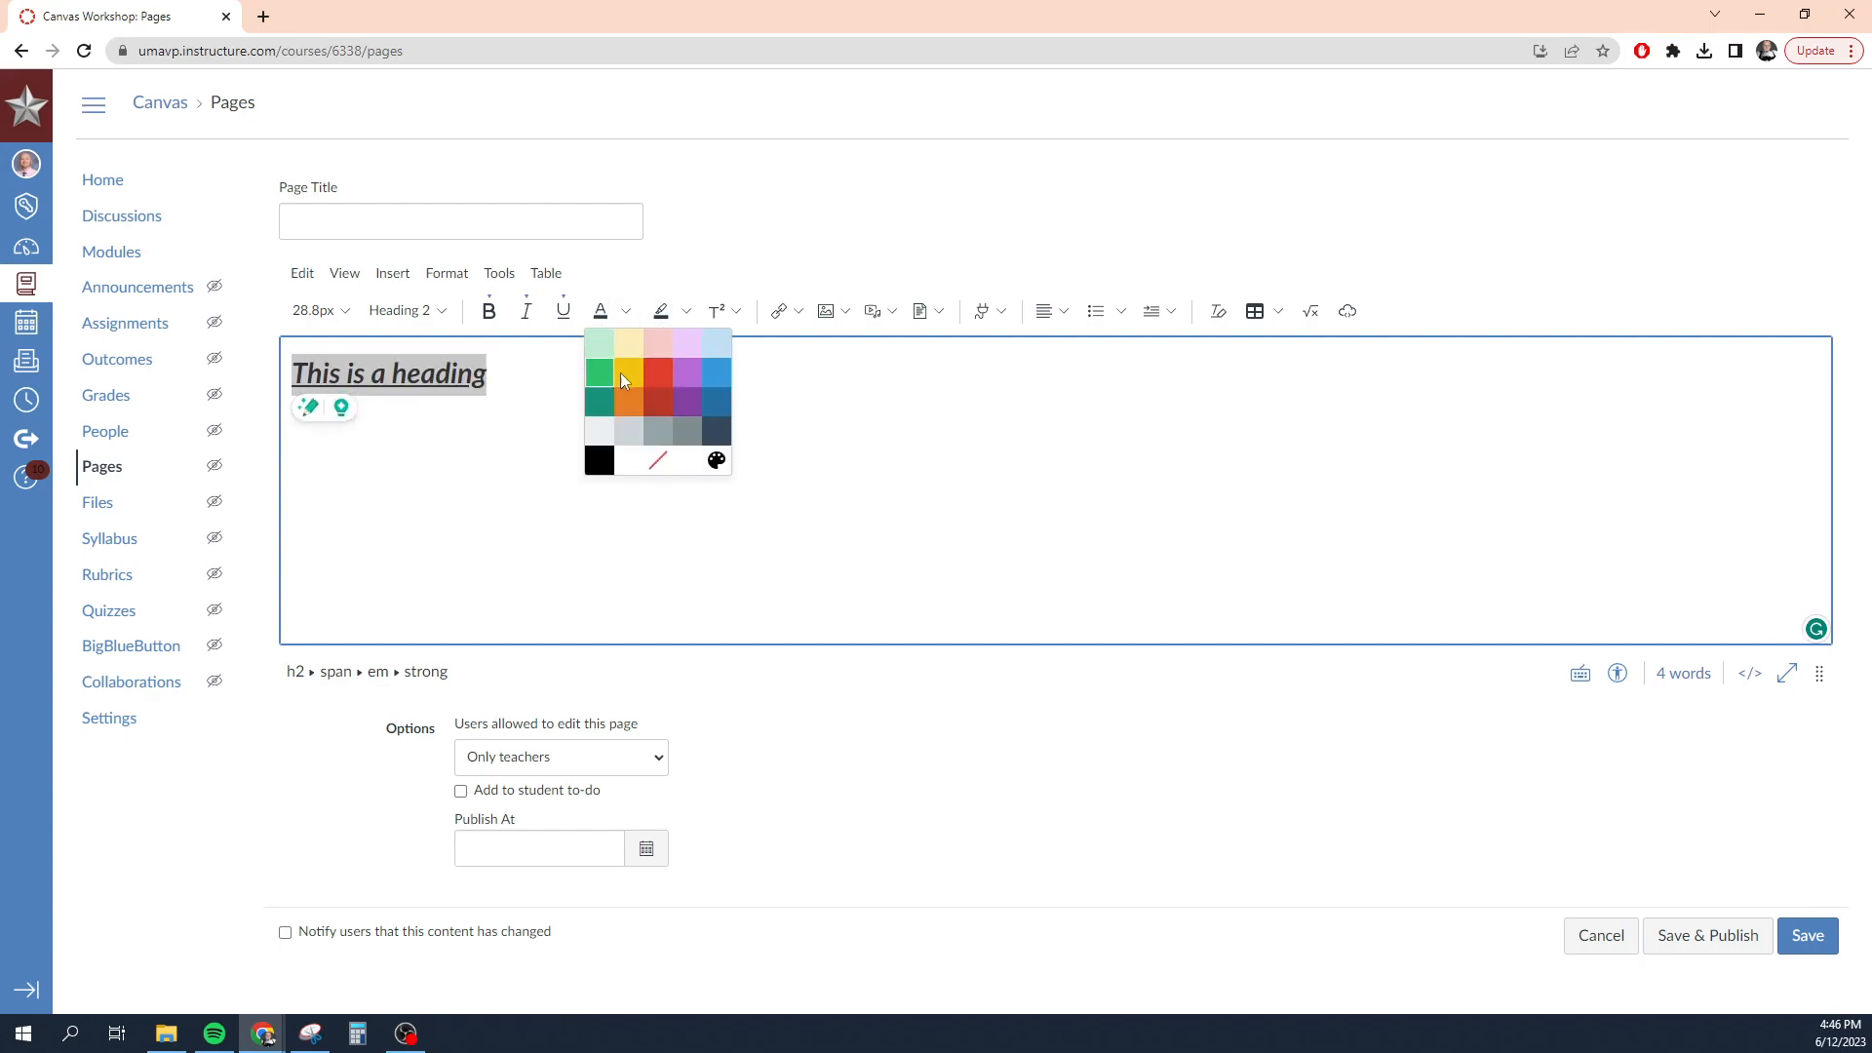
{"action": "left_click", "coordinate": [600, 400]}
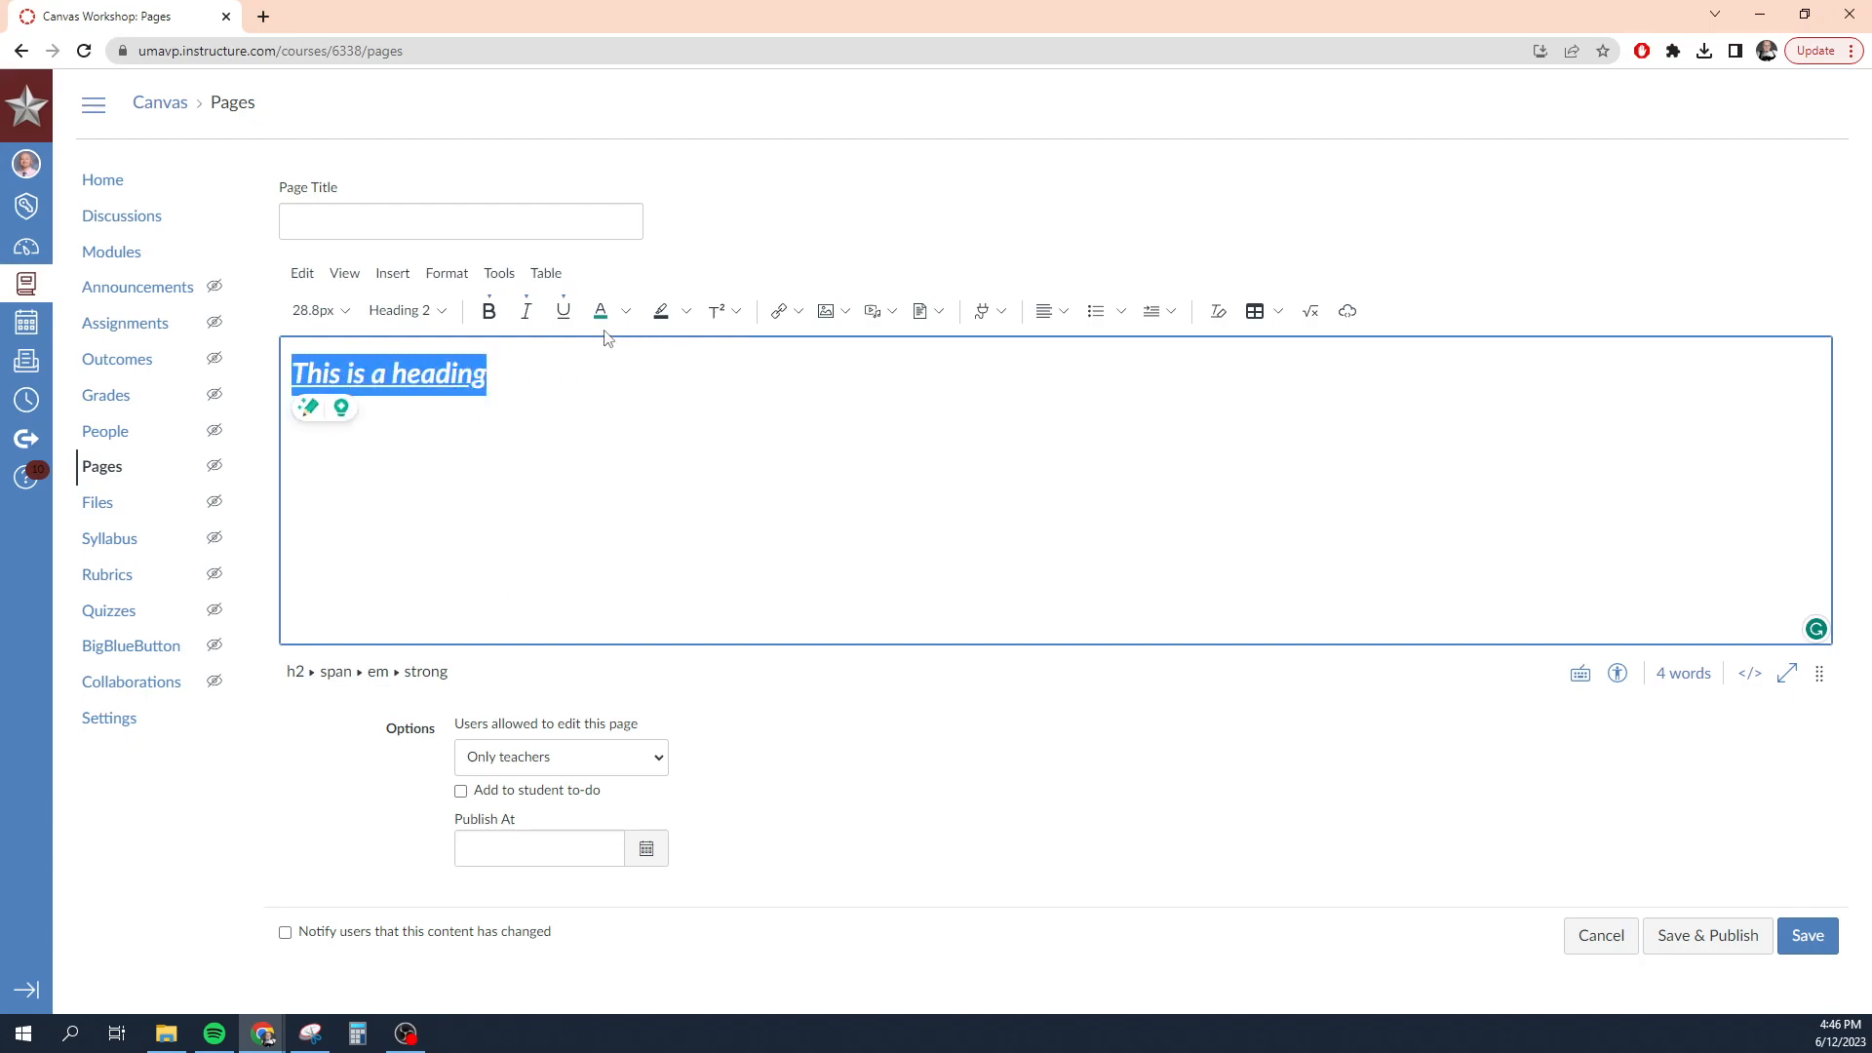
{"action": "left_click", "coordinate": [686, 312]}
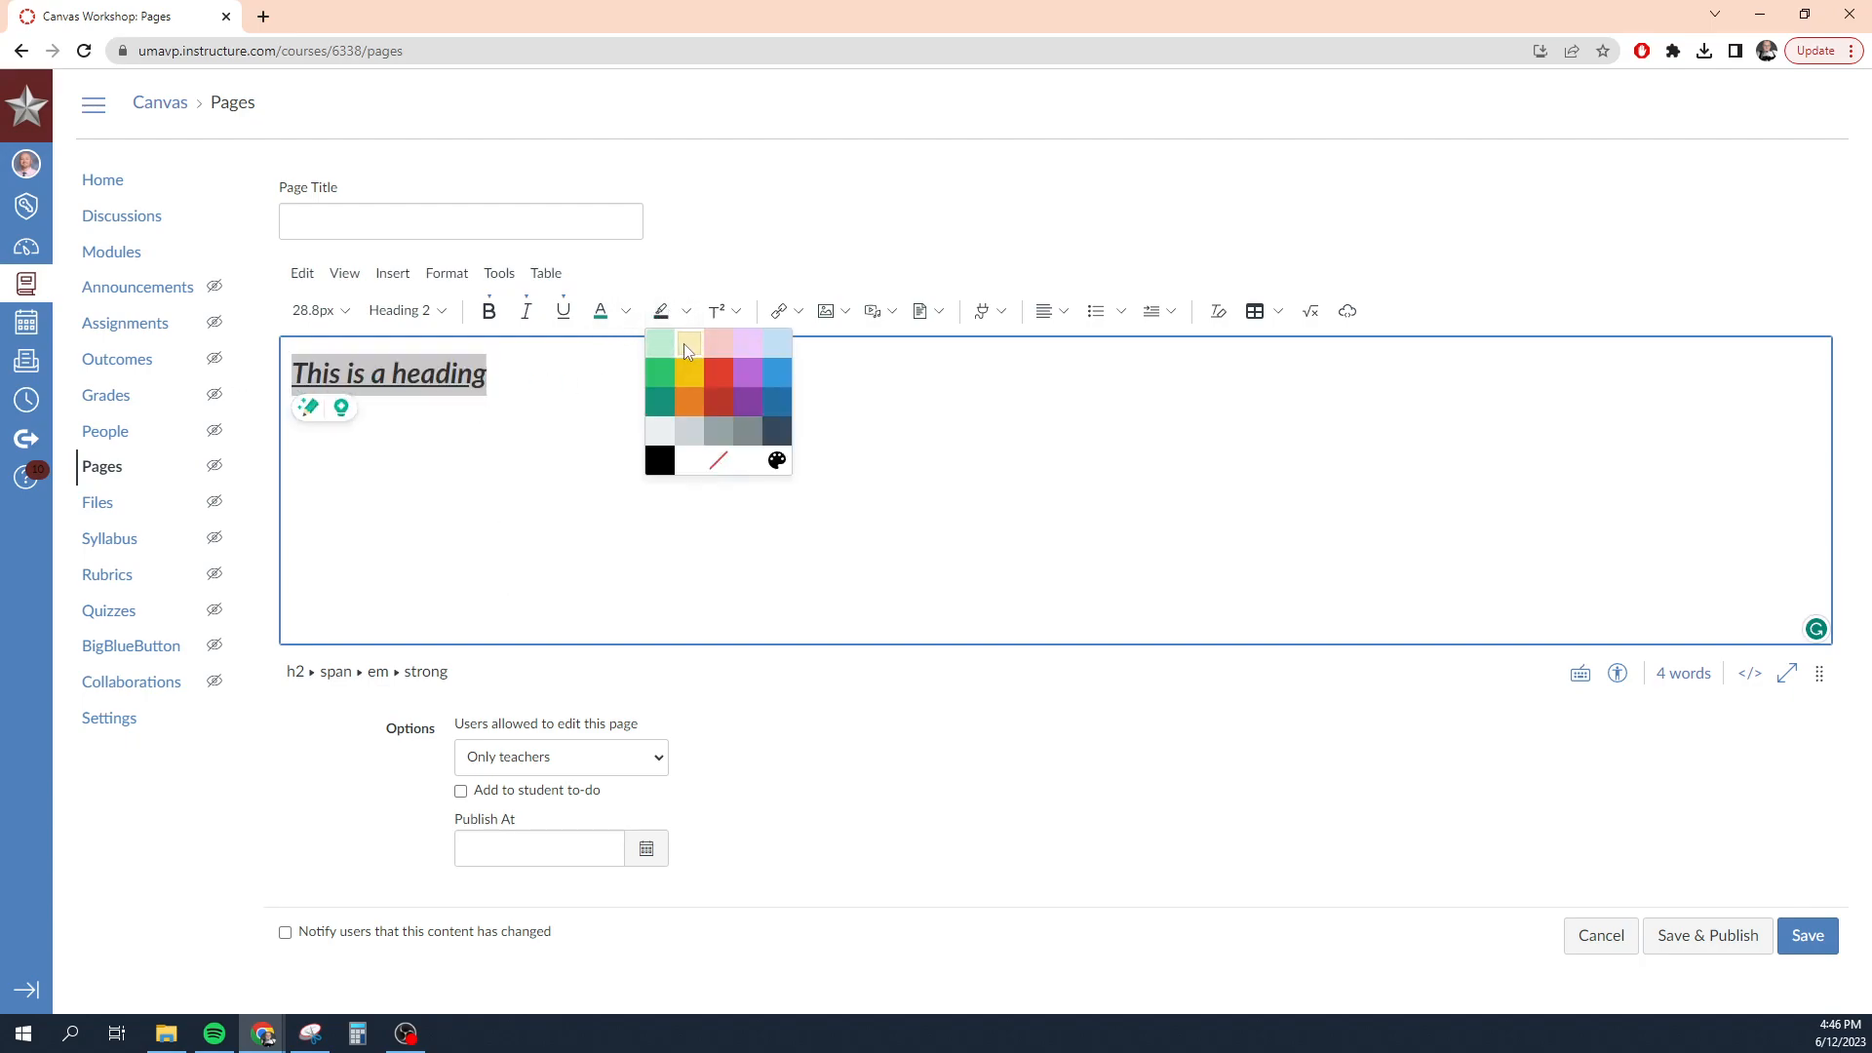
{"action": "left_click", "coordinate": [690, 343]}
{"action": "left_click", "coordinate": [588, 564]}
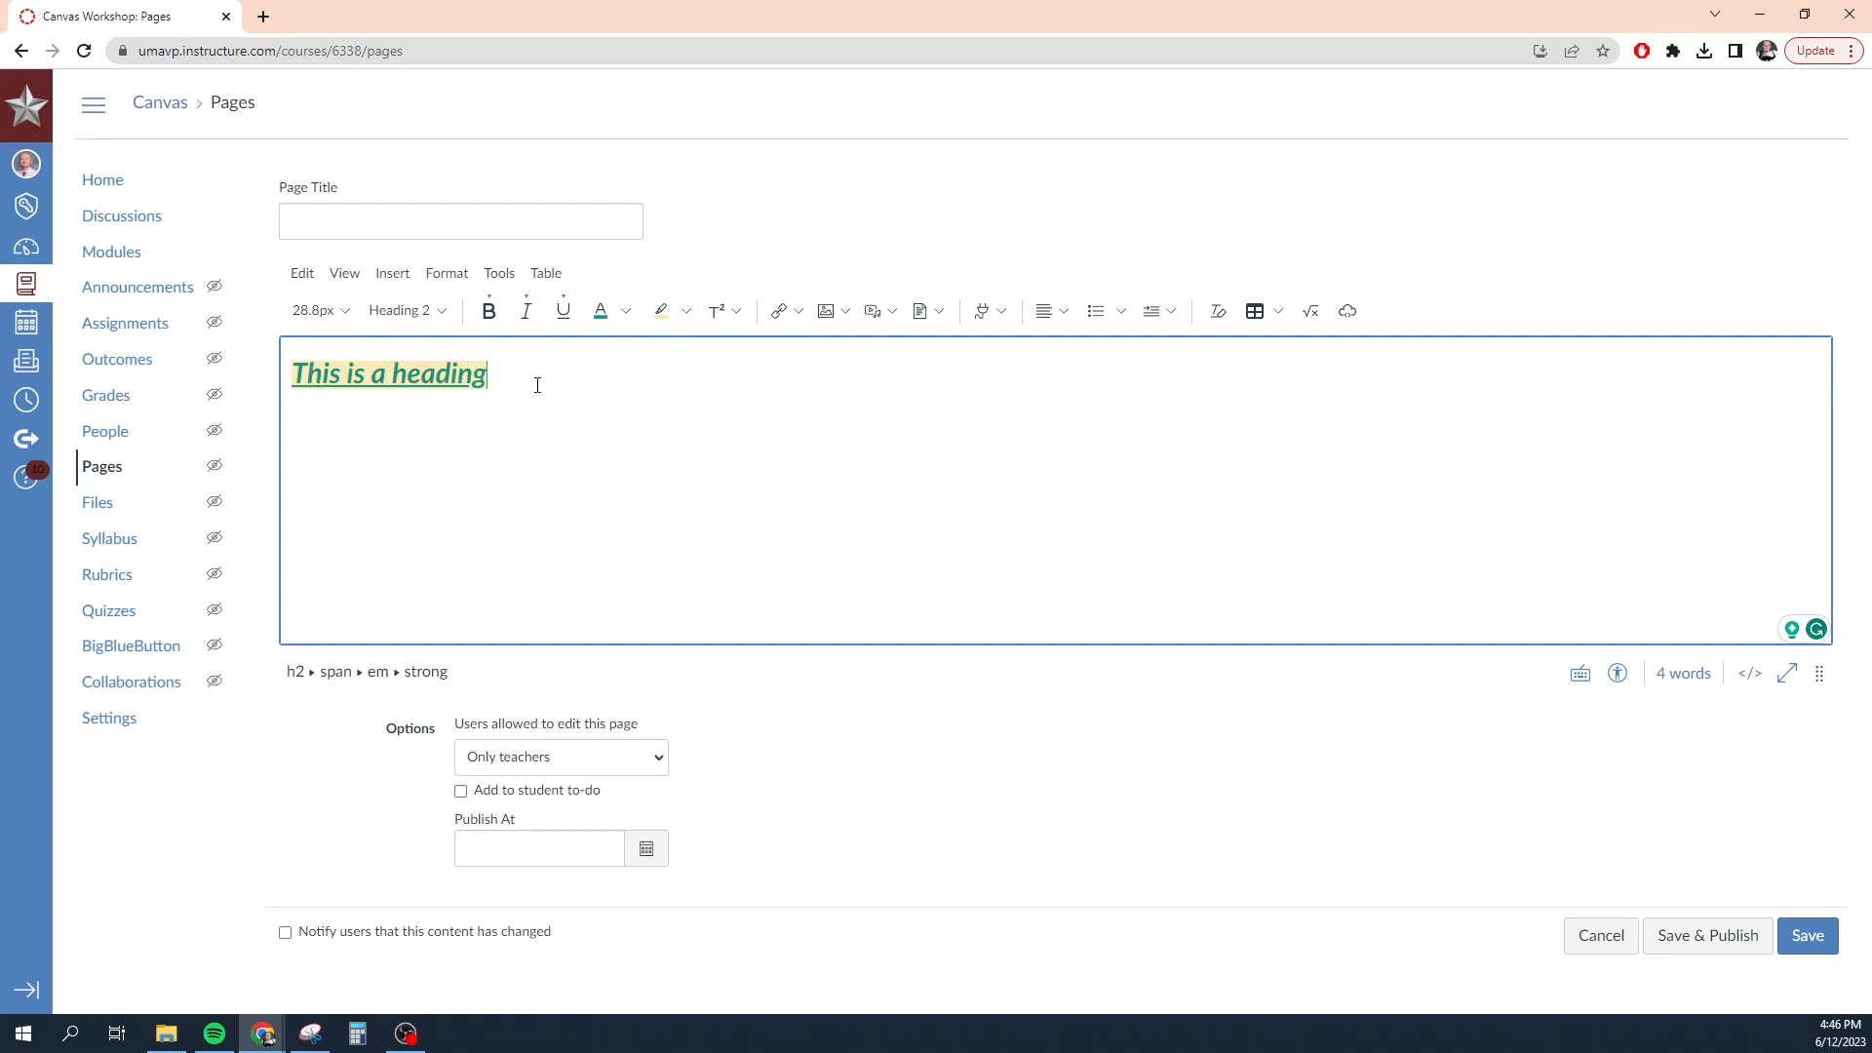
Add the superscript text "eraefer" at the end of the heading.
{"action": "left_click_drag", "start_coordinate": [537, 385], "coordinate": [250, 376]}
{"action": "left_click", "coordinate": [736, 312]}
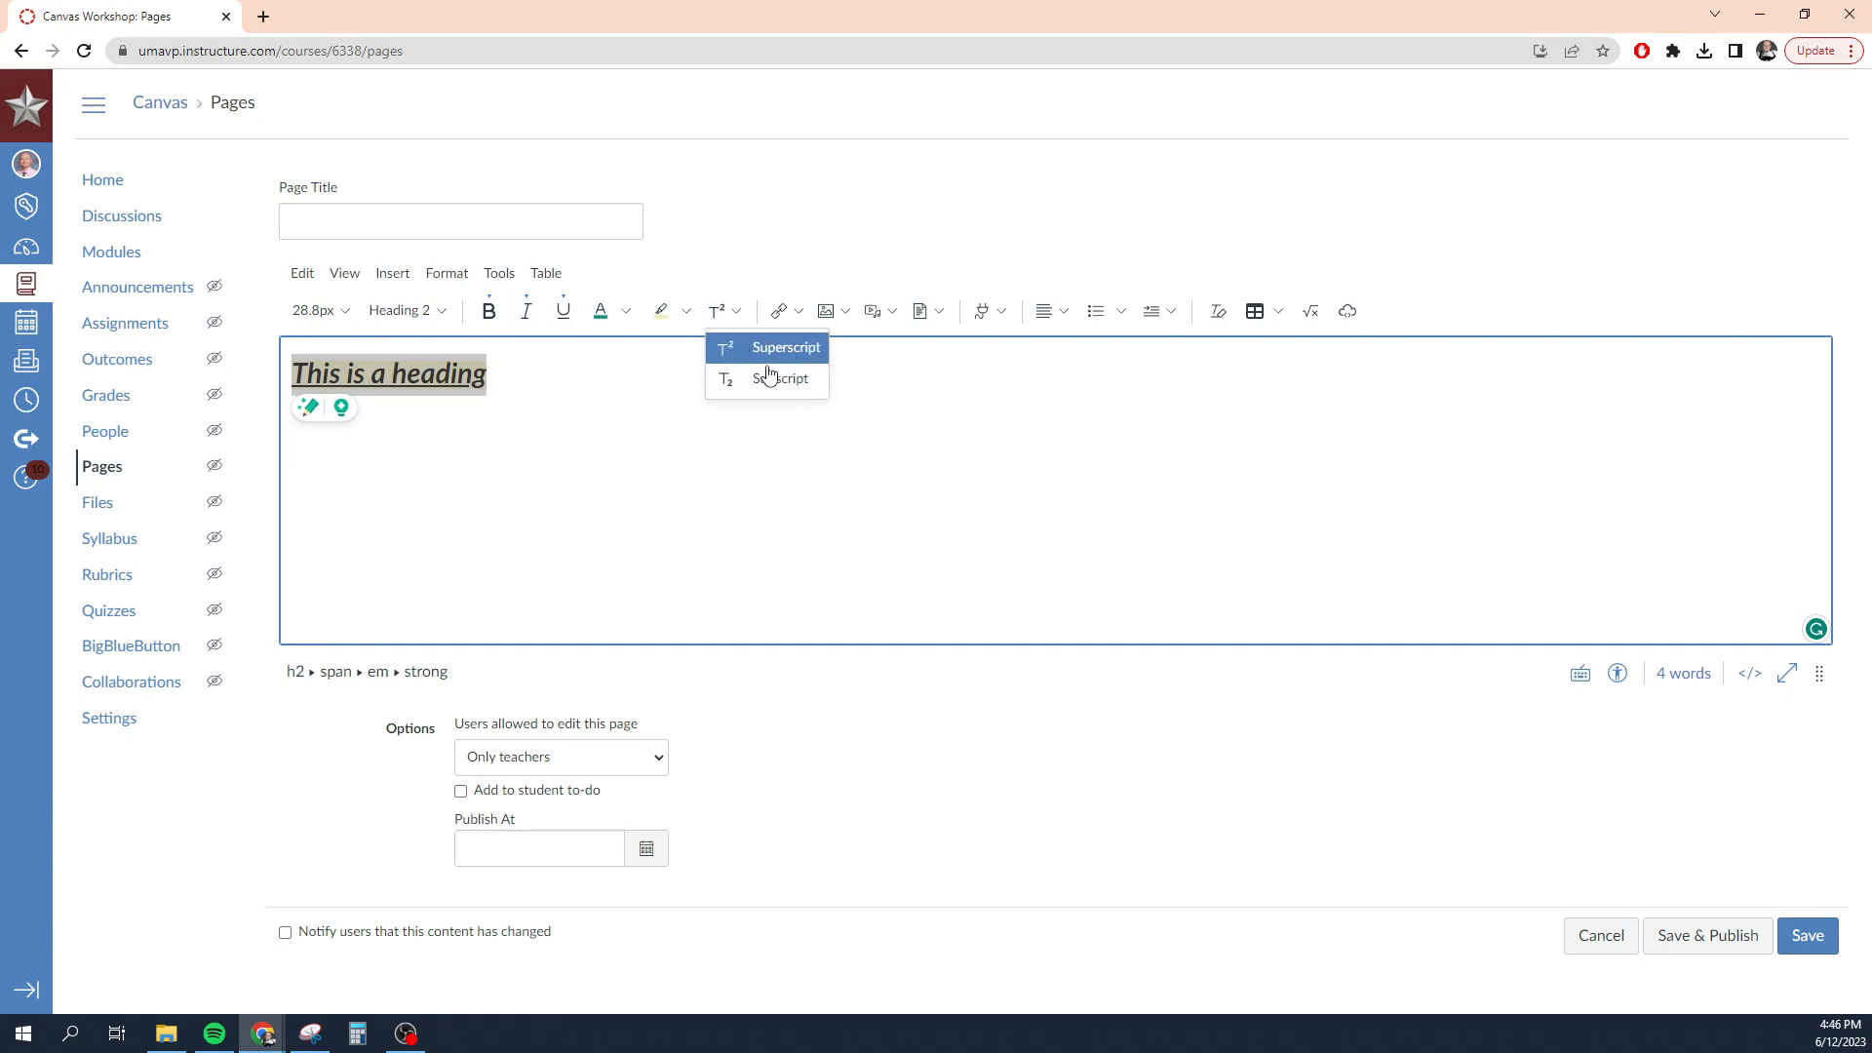
{"action": "left_click", "coordinate": [526, 371]}
{"action": "left_click", "coordinate": [736, 312]}
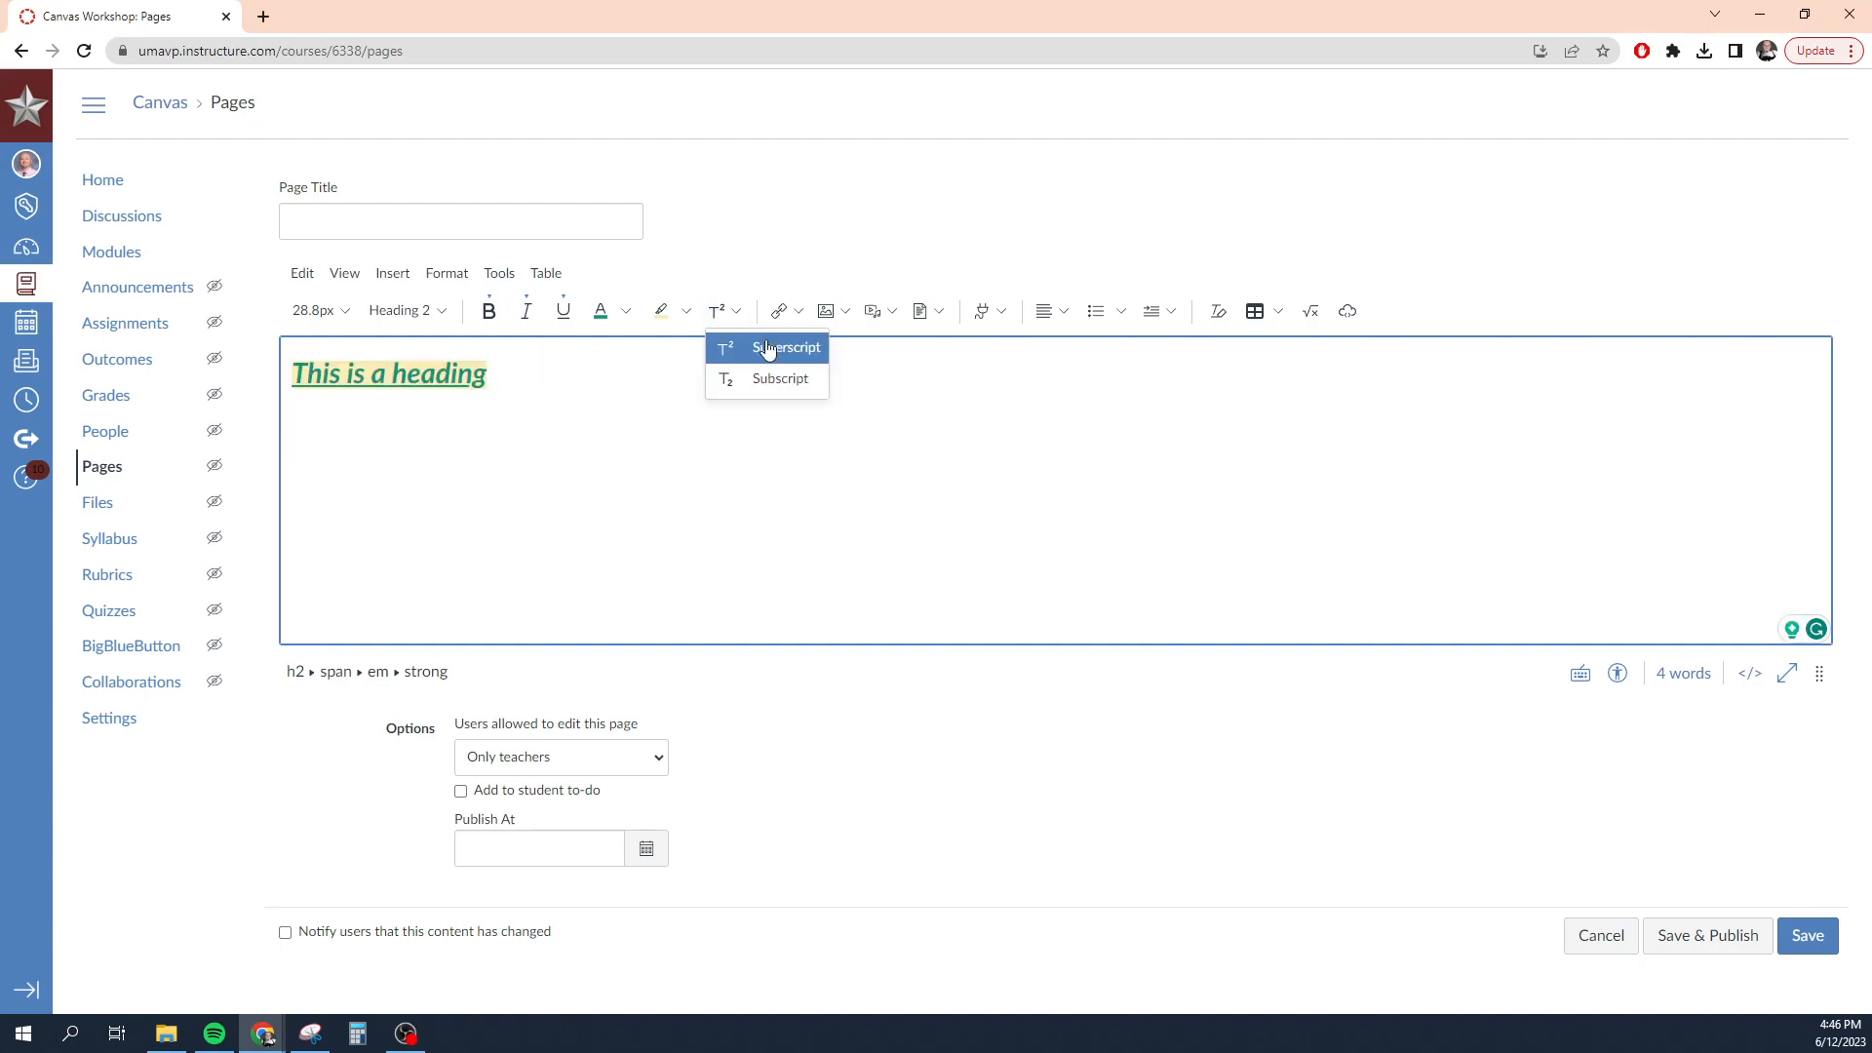
{"action": "left_click", "coordinate": [767, 348]}
{"action": "type", "text": "eraefer"}
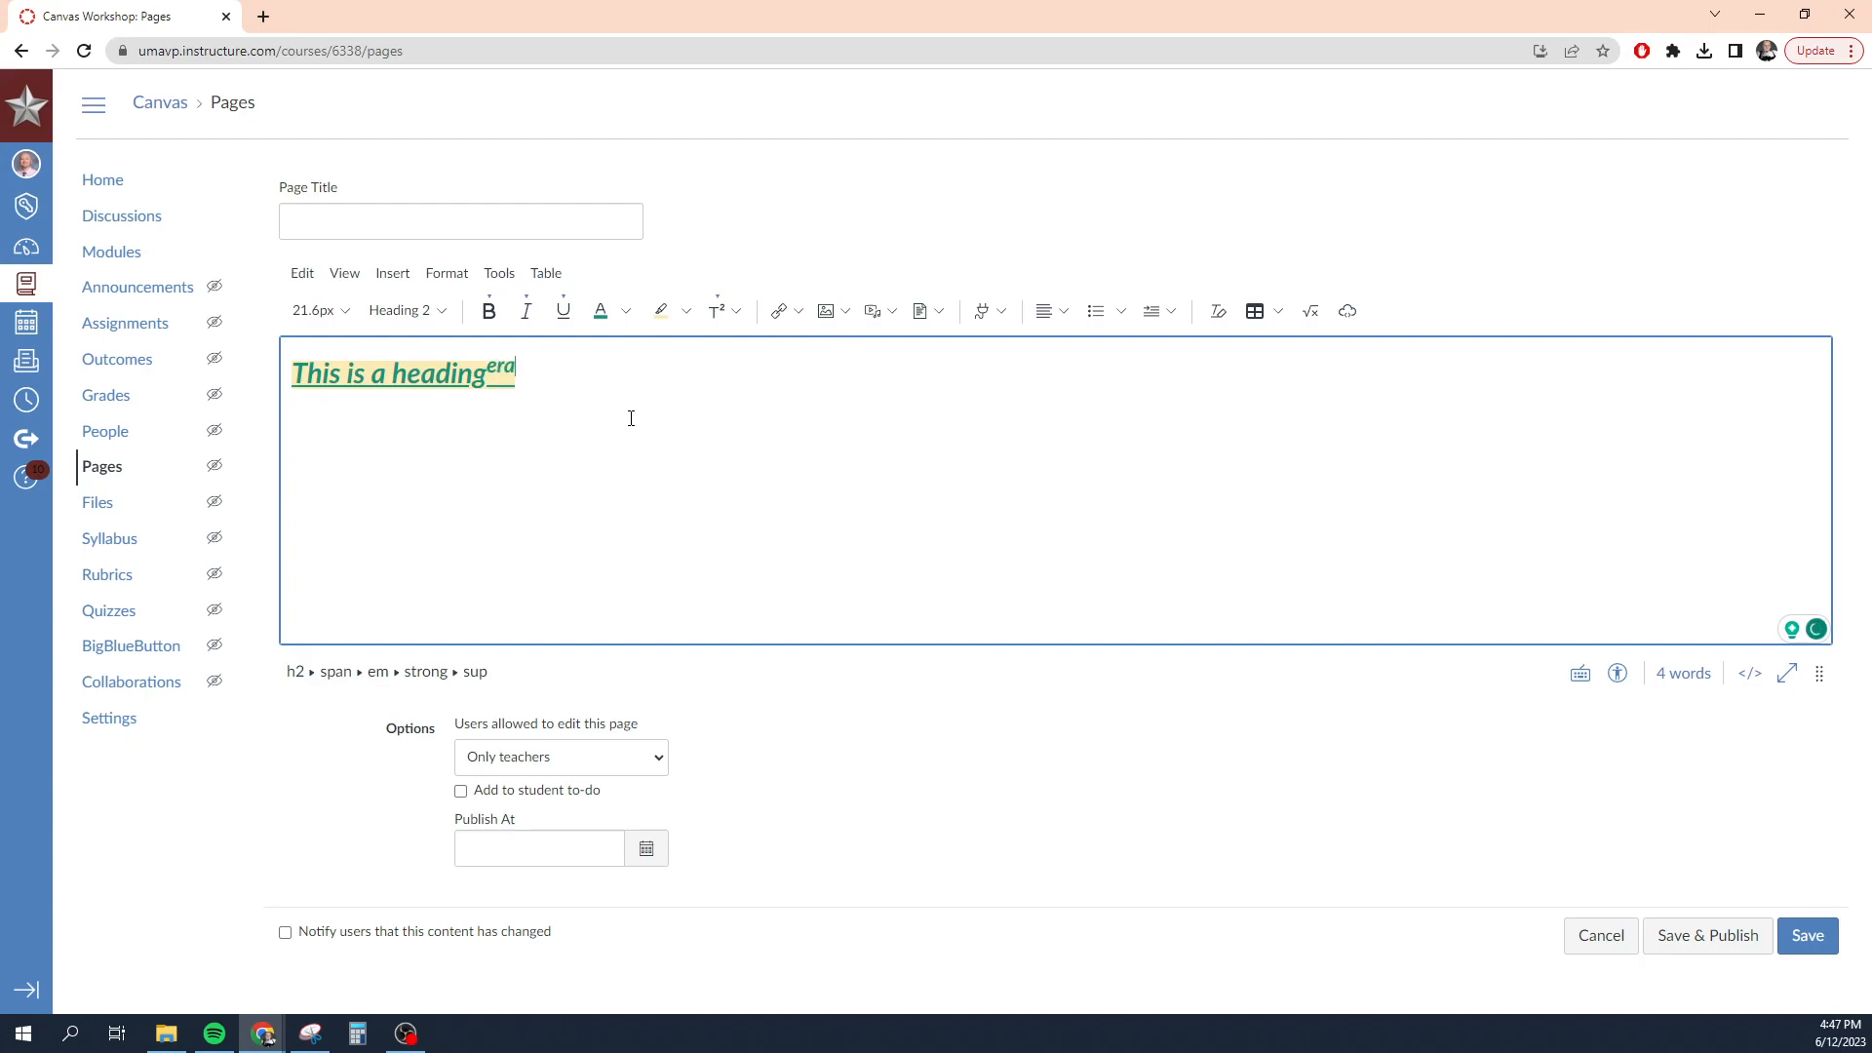
Add the subscript text "xcvxfvxfg" after the superscript in the heading.
{"action": "left_click", "coordinate": [736, 312]}
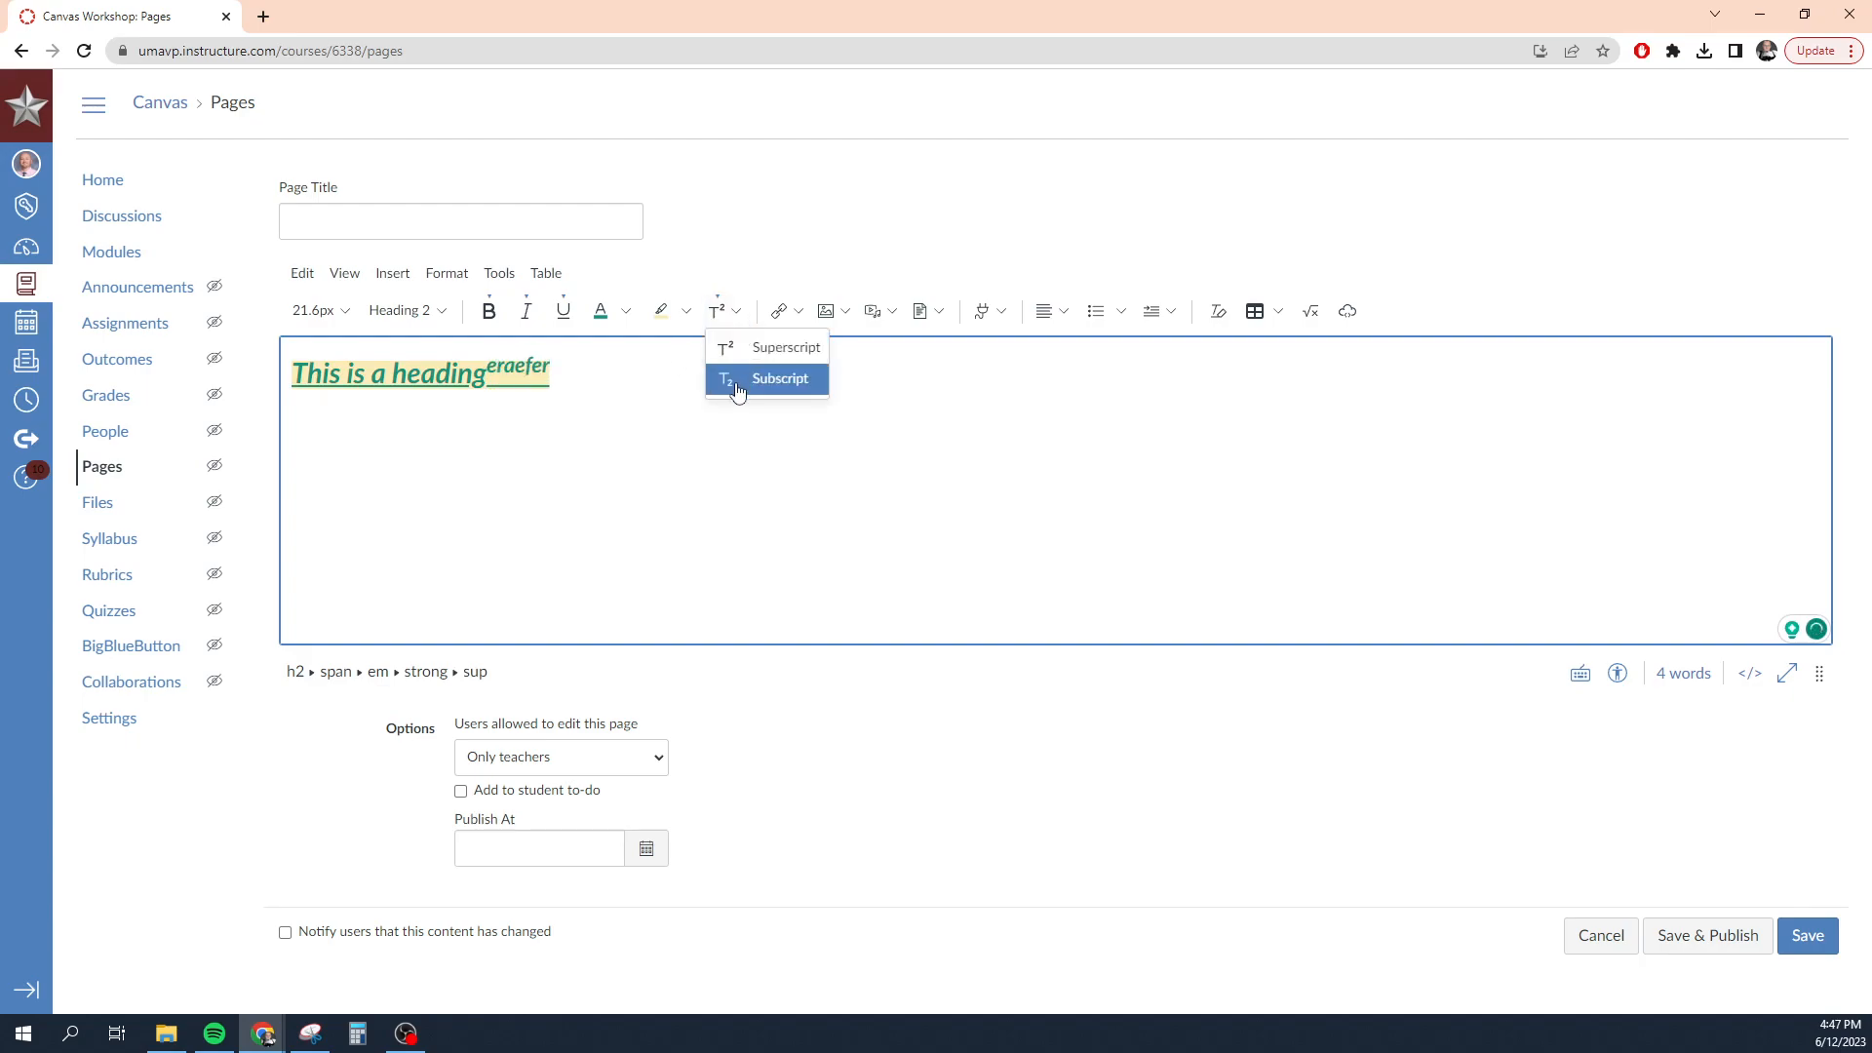
{"action": "left_click", "coordinate": [751, 380]}
{"action": "type", "text": "xcvxfvxfg"}
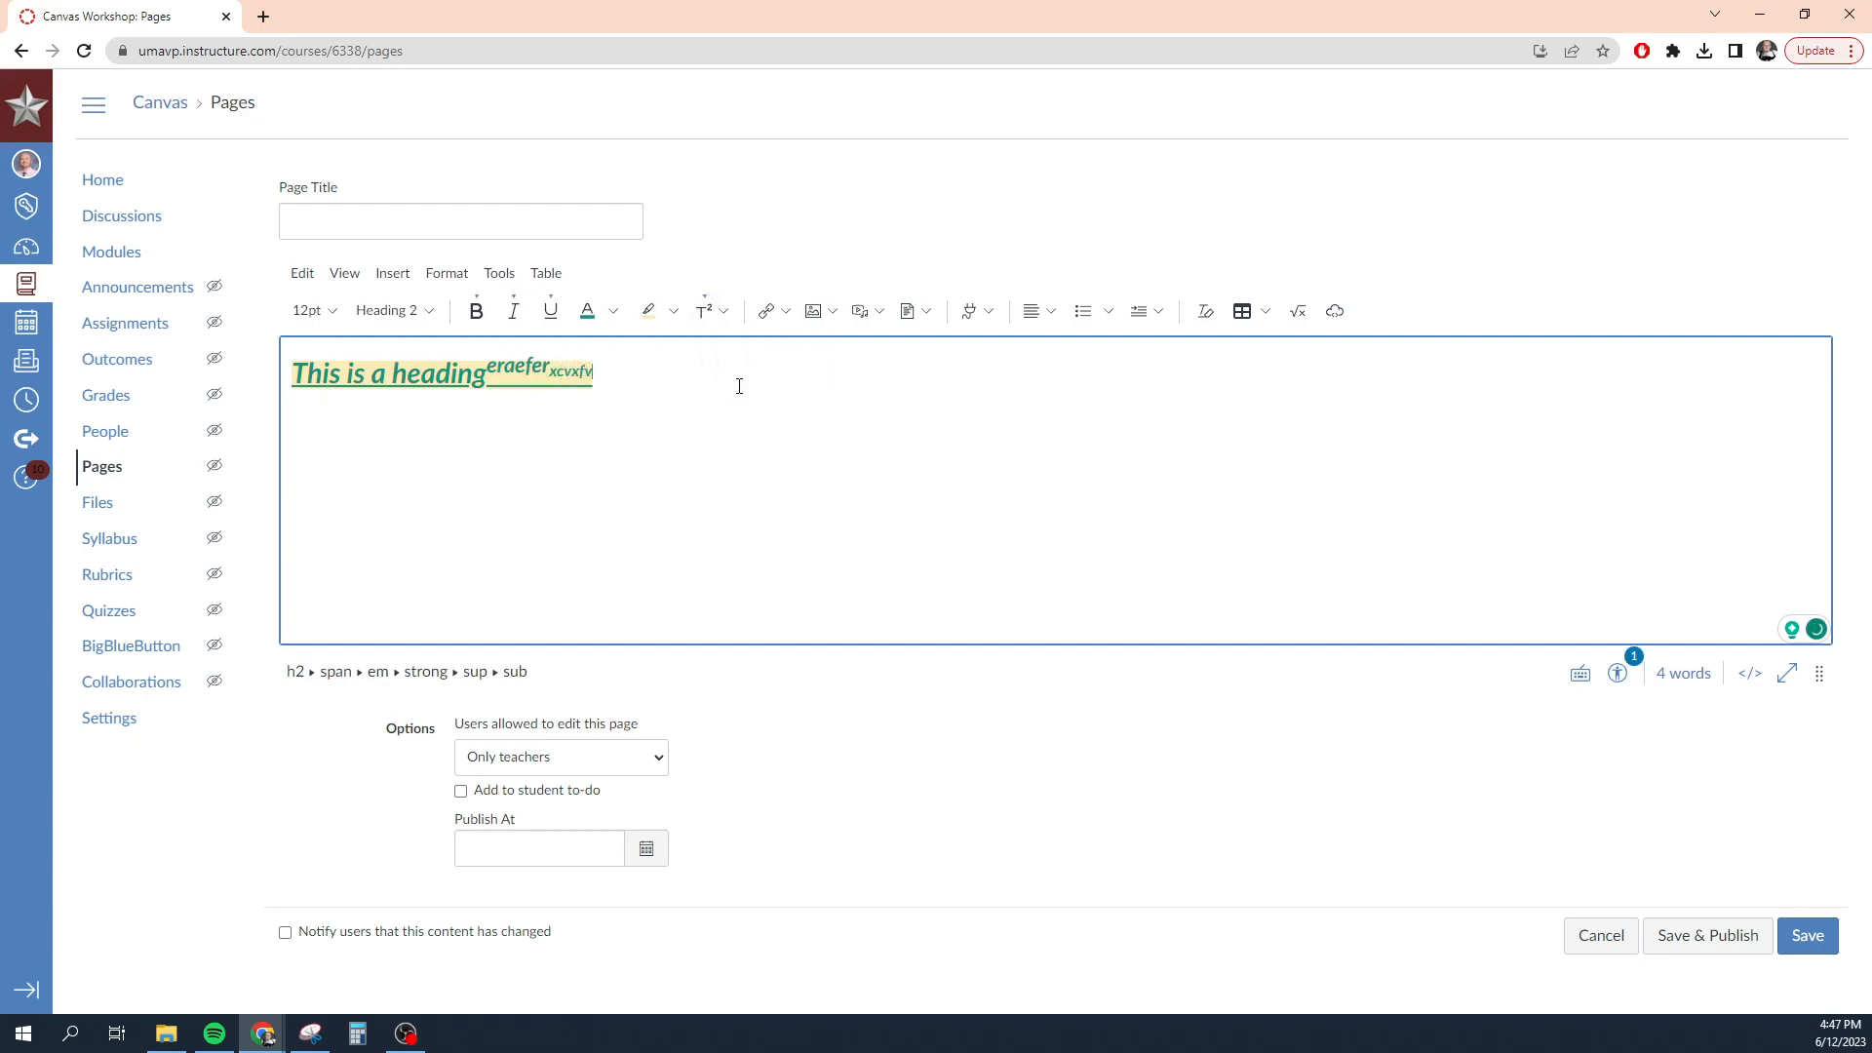
Delete the subscript and superscript text along with the whole heading, leaving the page body empty.
{"action": "left_click_drag", "start_coordinate": [618, 378], "coordinate": [490, 384]}
{"action": "key", "text": "BackSpace"}
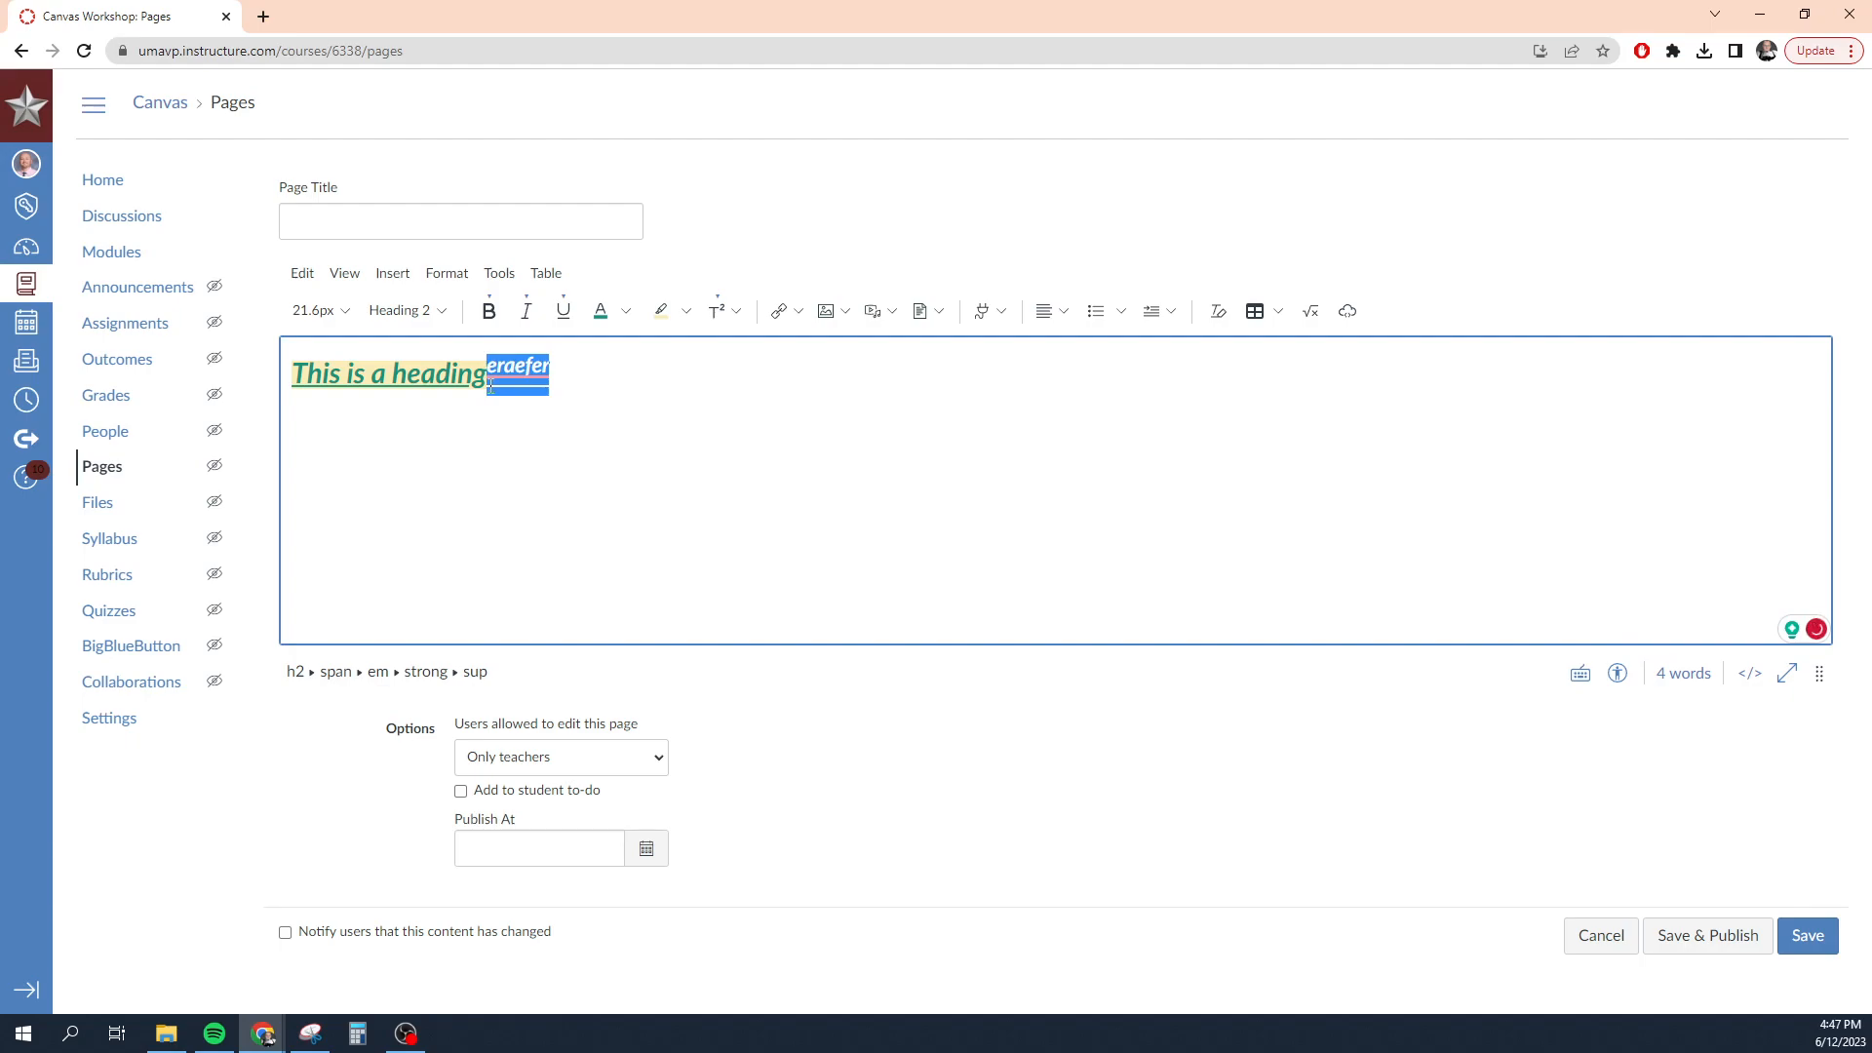
{"action": "key", "text": "BackSpace"}
{"action": "left_click", "coordinate": [540, 380]}
{"action": "left_click_drag", "start_coordinate": [539, 380], "coordinate": [280, 390]}
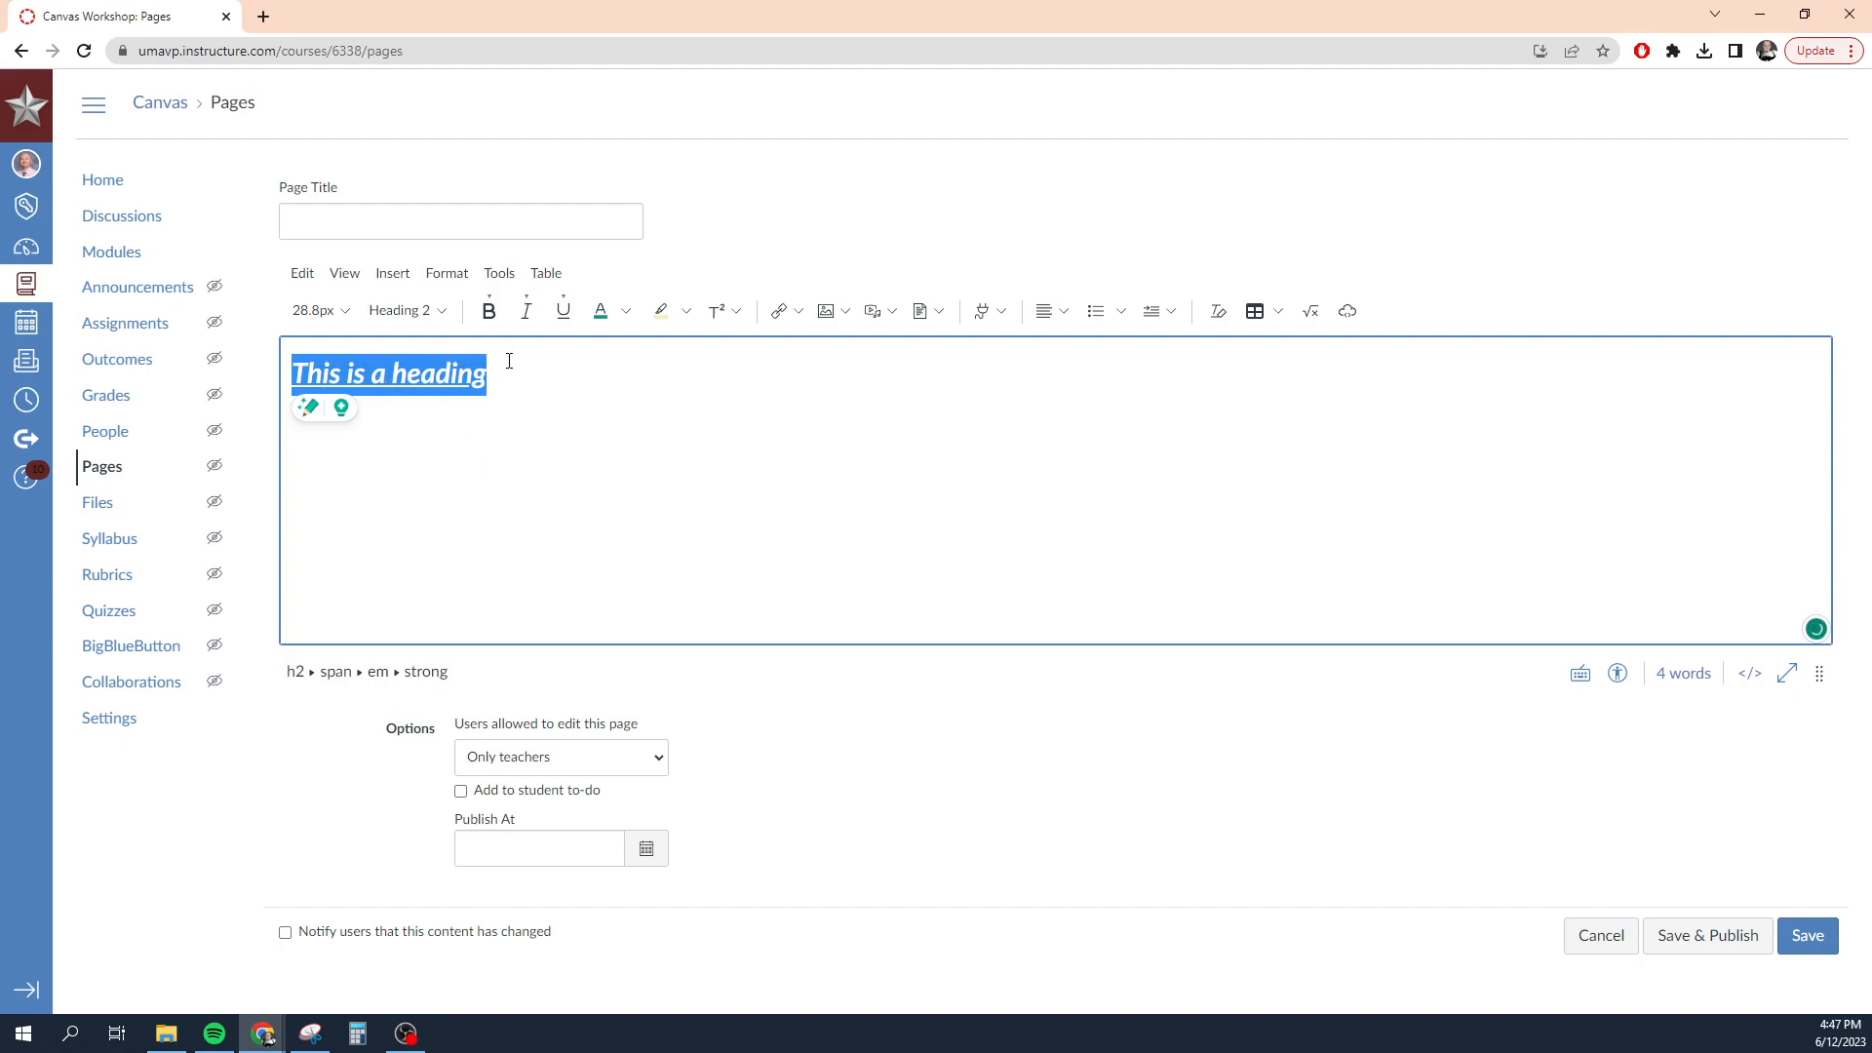
{"action": "key", "text": "BackSpace"}
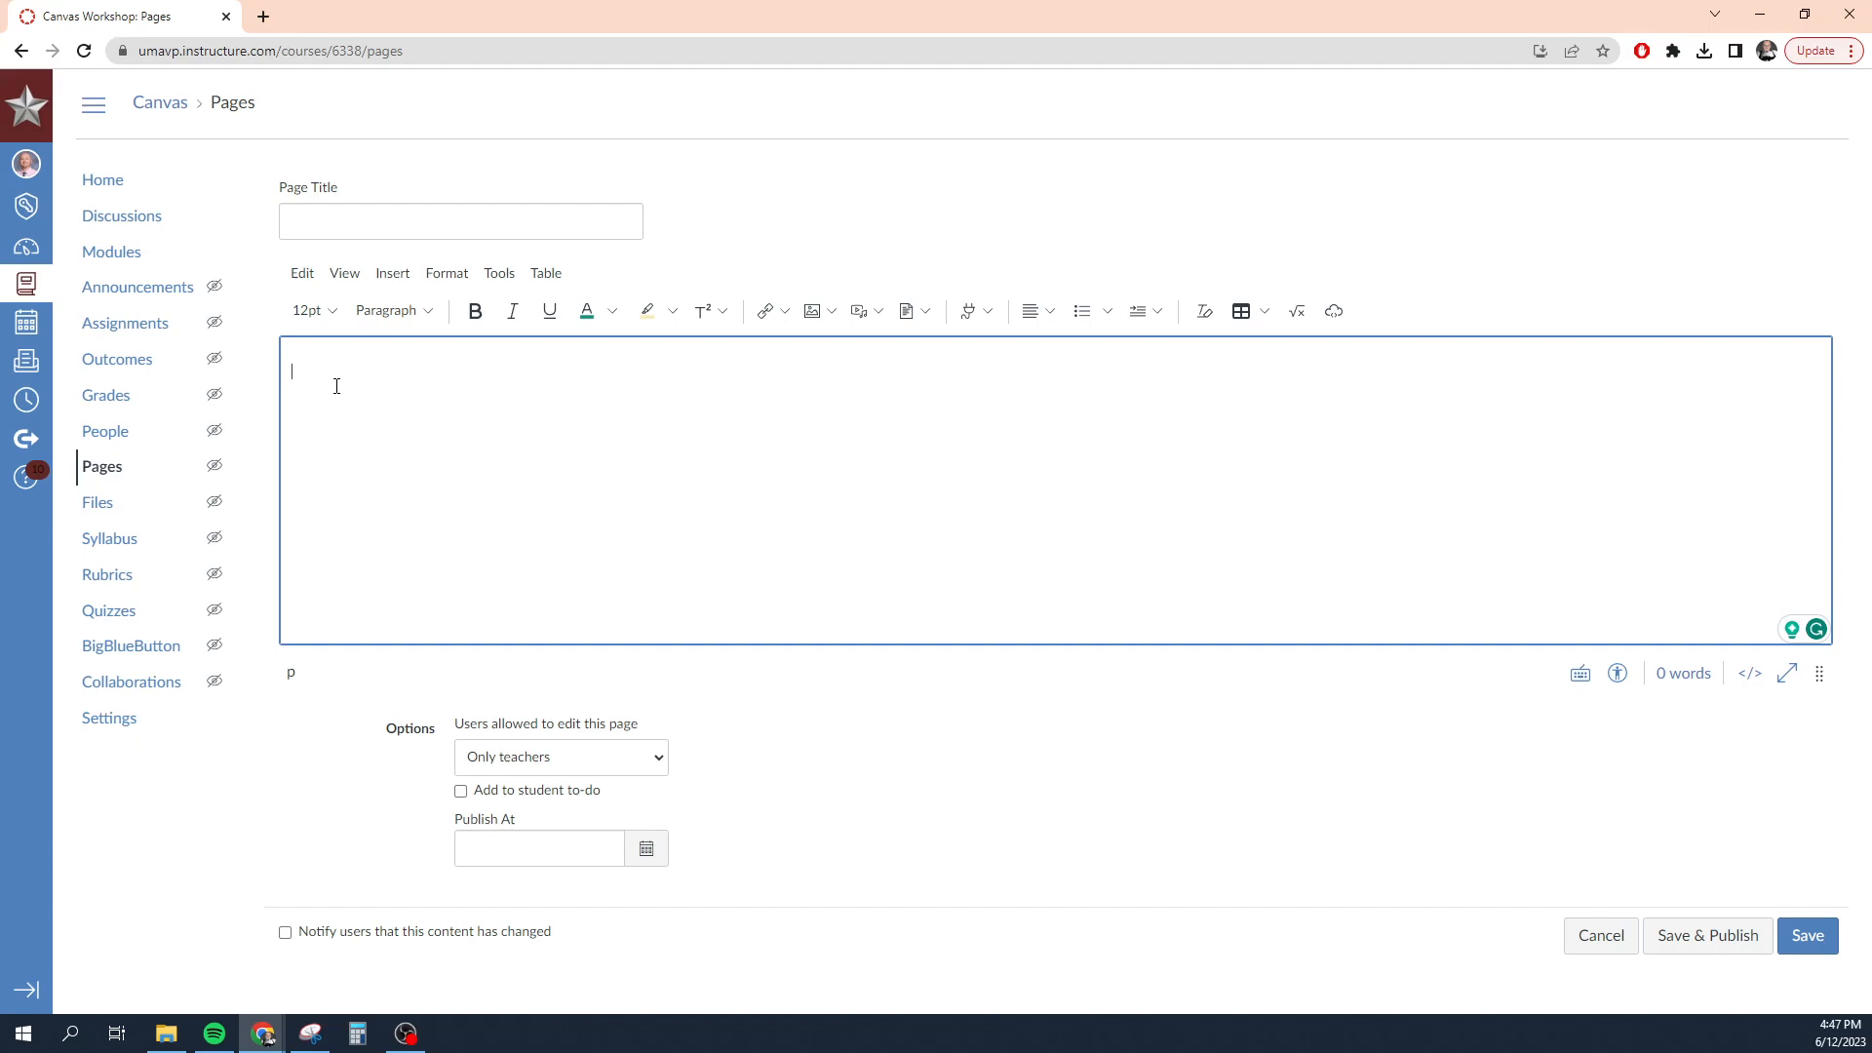
Reset the text color to black and remove the highlight color in the empty page body.
{"action": "left_click", "coordinate": [612, 311]}
{"action": "left_click", "coordinate": [585, 460]}
{"action": "left_click", "coordinate": [673, 311]}
{"action": "left_click", "coordinate": [644, 461]}
{"action": "left_click", "coordinate": [673, 311]}
{"action": "left_click", "coordinate": [705, 460]}
View the empty page body in full screen and in the HTML Editor, and return to the regular rich content editor.
{"action": "left_click", "coordinate": [304, 277]}
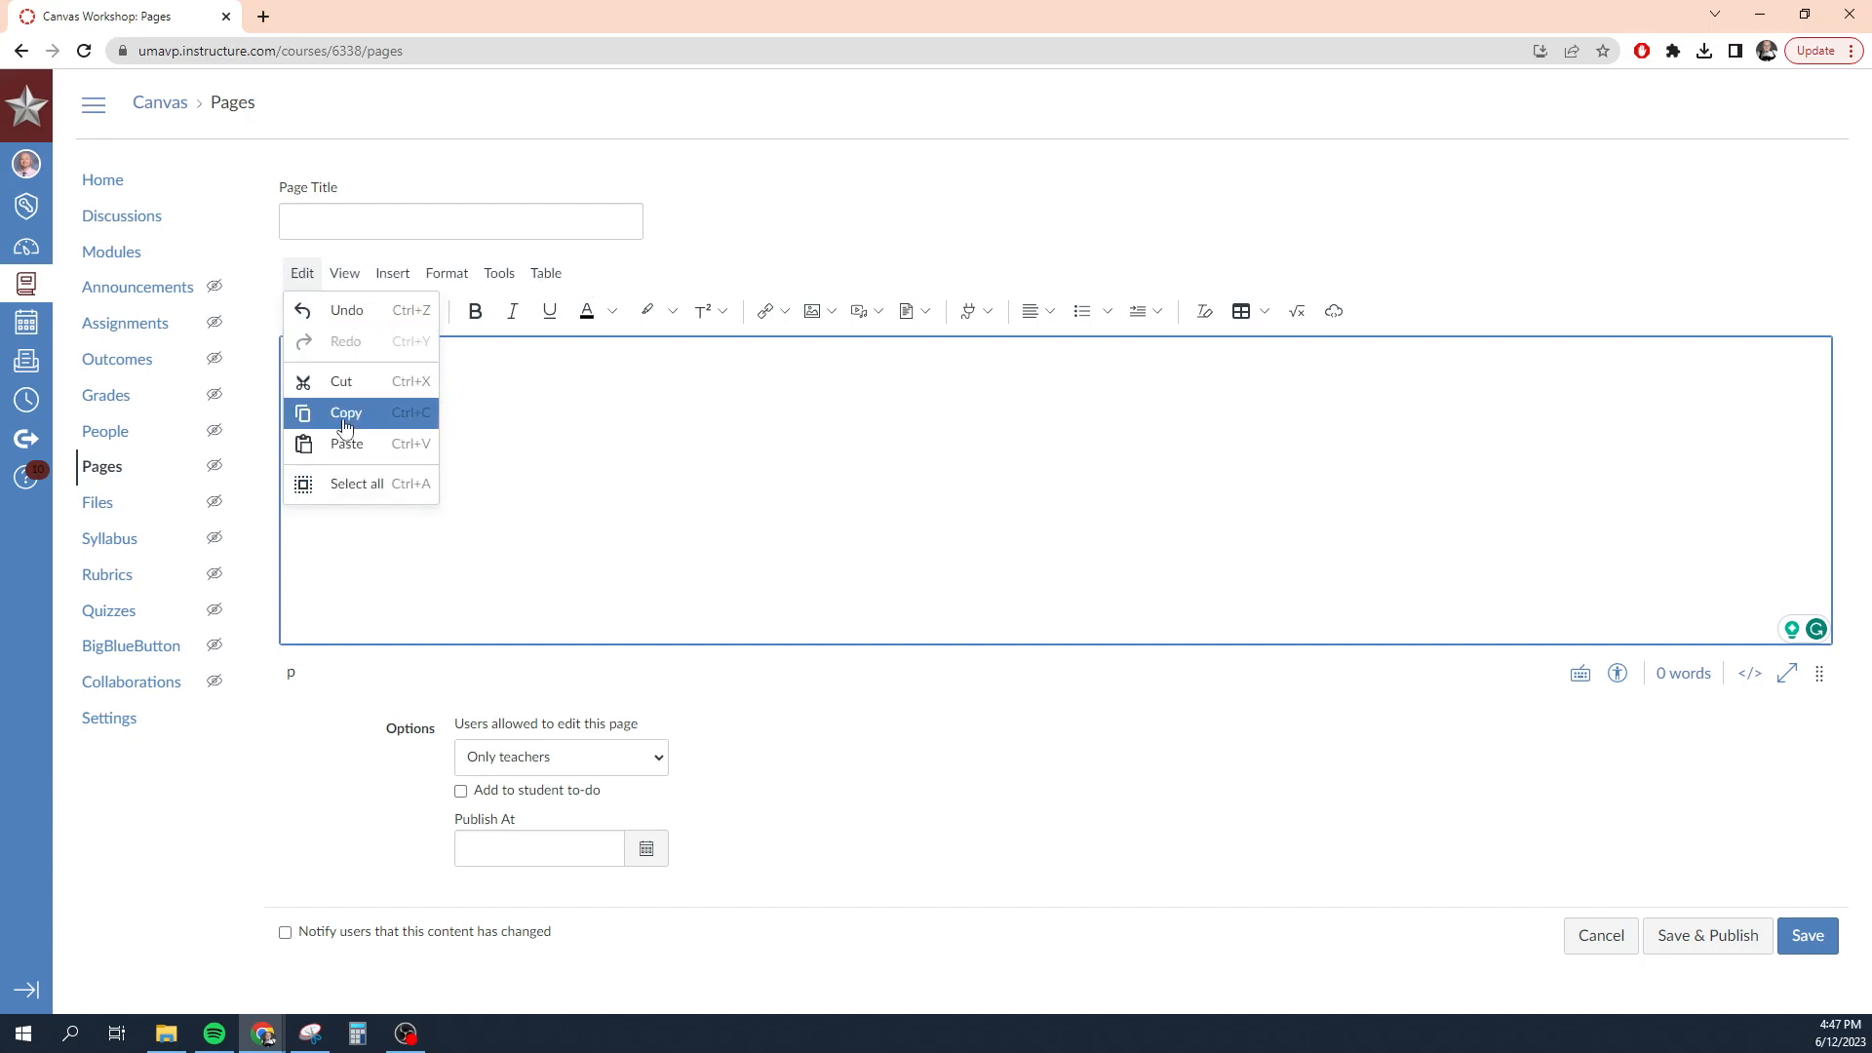
{"action": "mouse_move", "coordinate": [342, 275]}
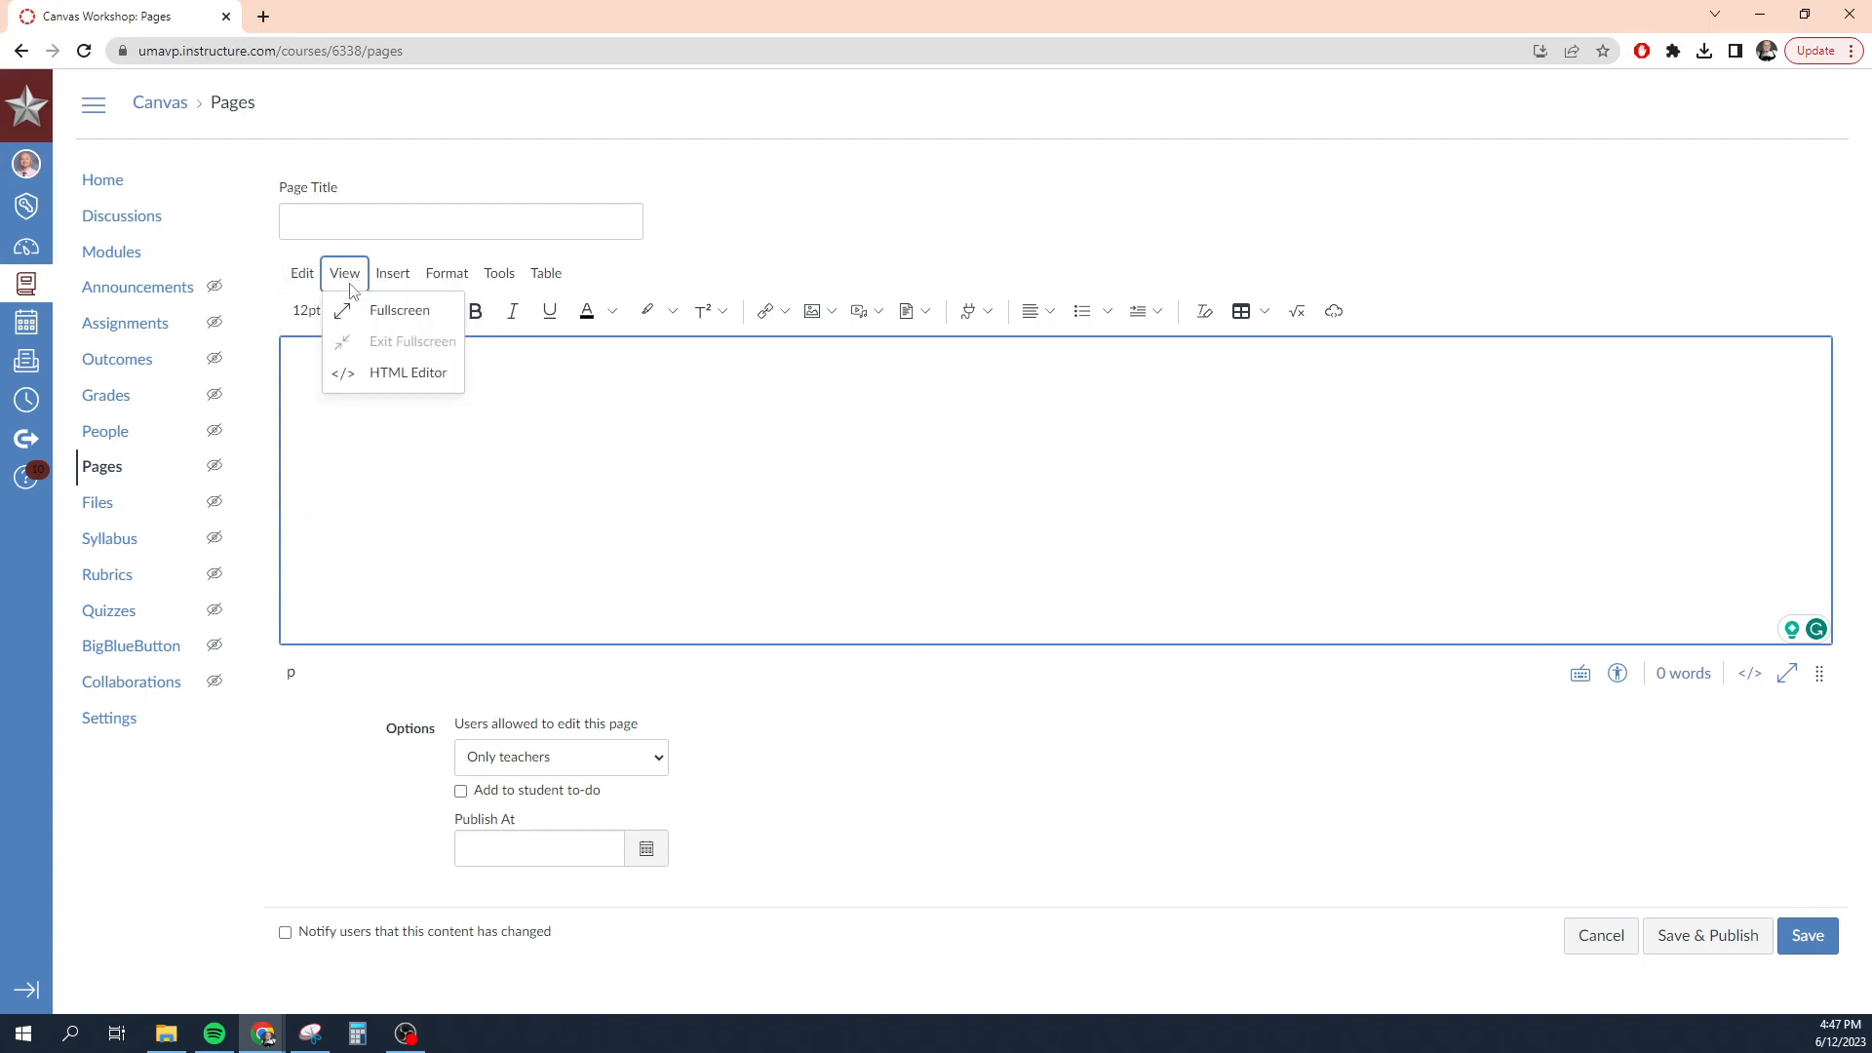
{"action": "left_click", "coordinate": [359, 310]}
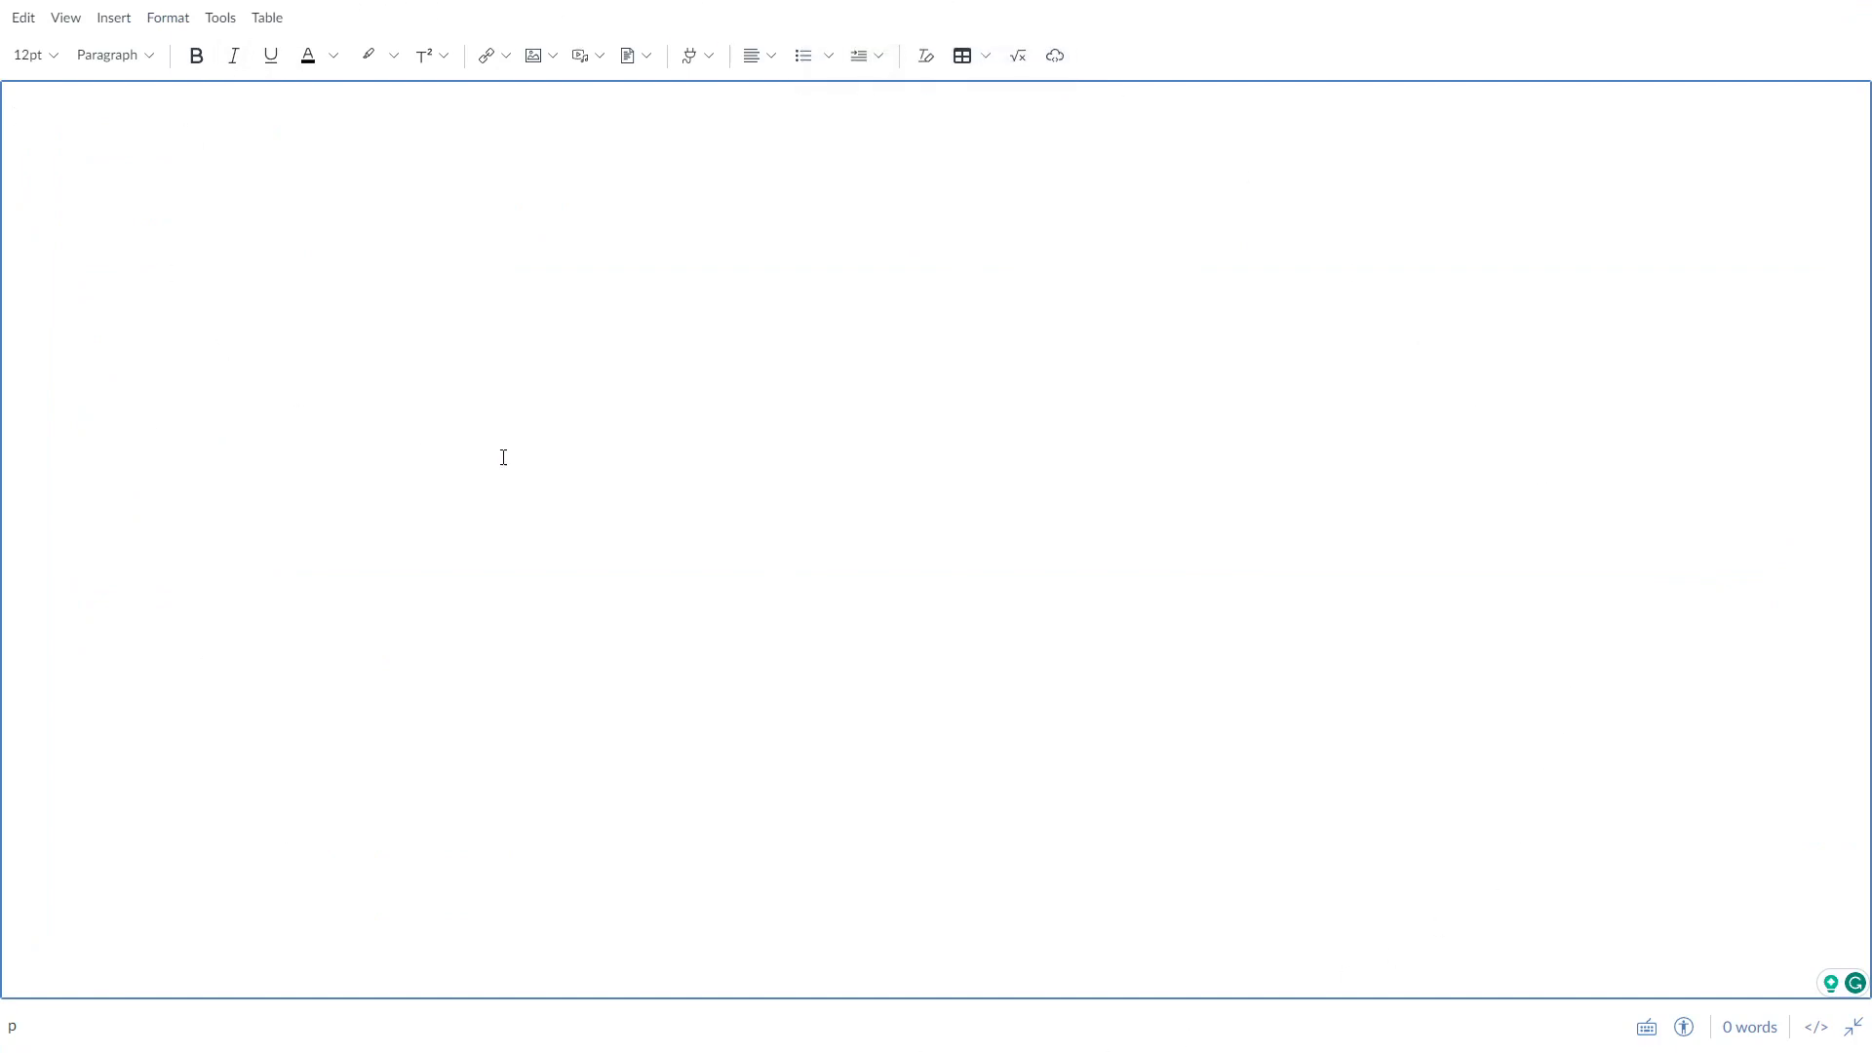
{"action": "left_click", "coordinate": [63, 19]}
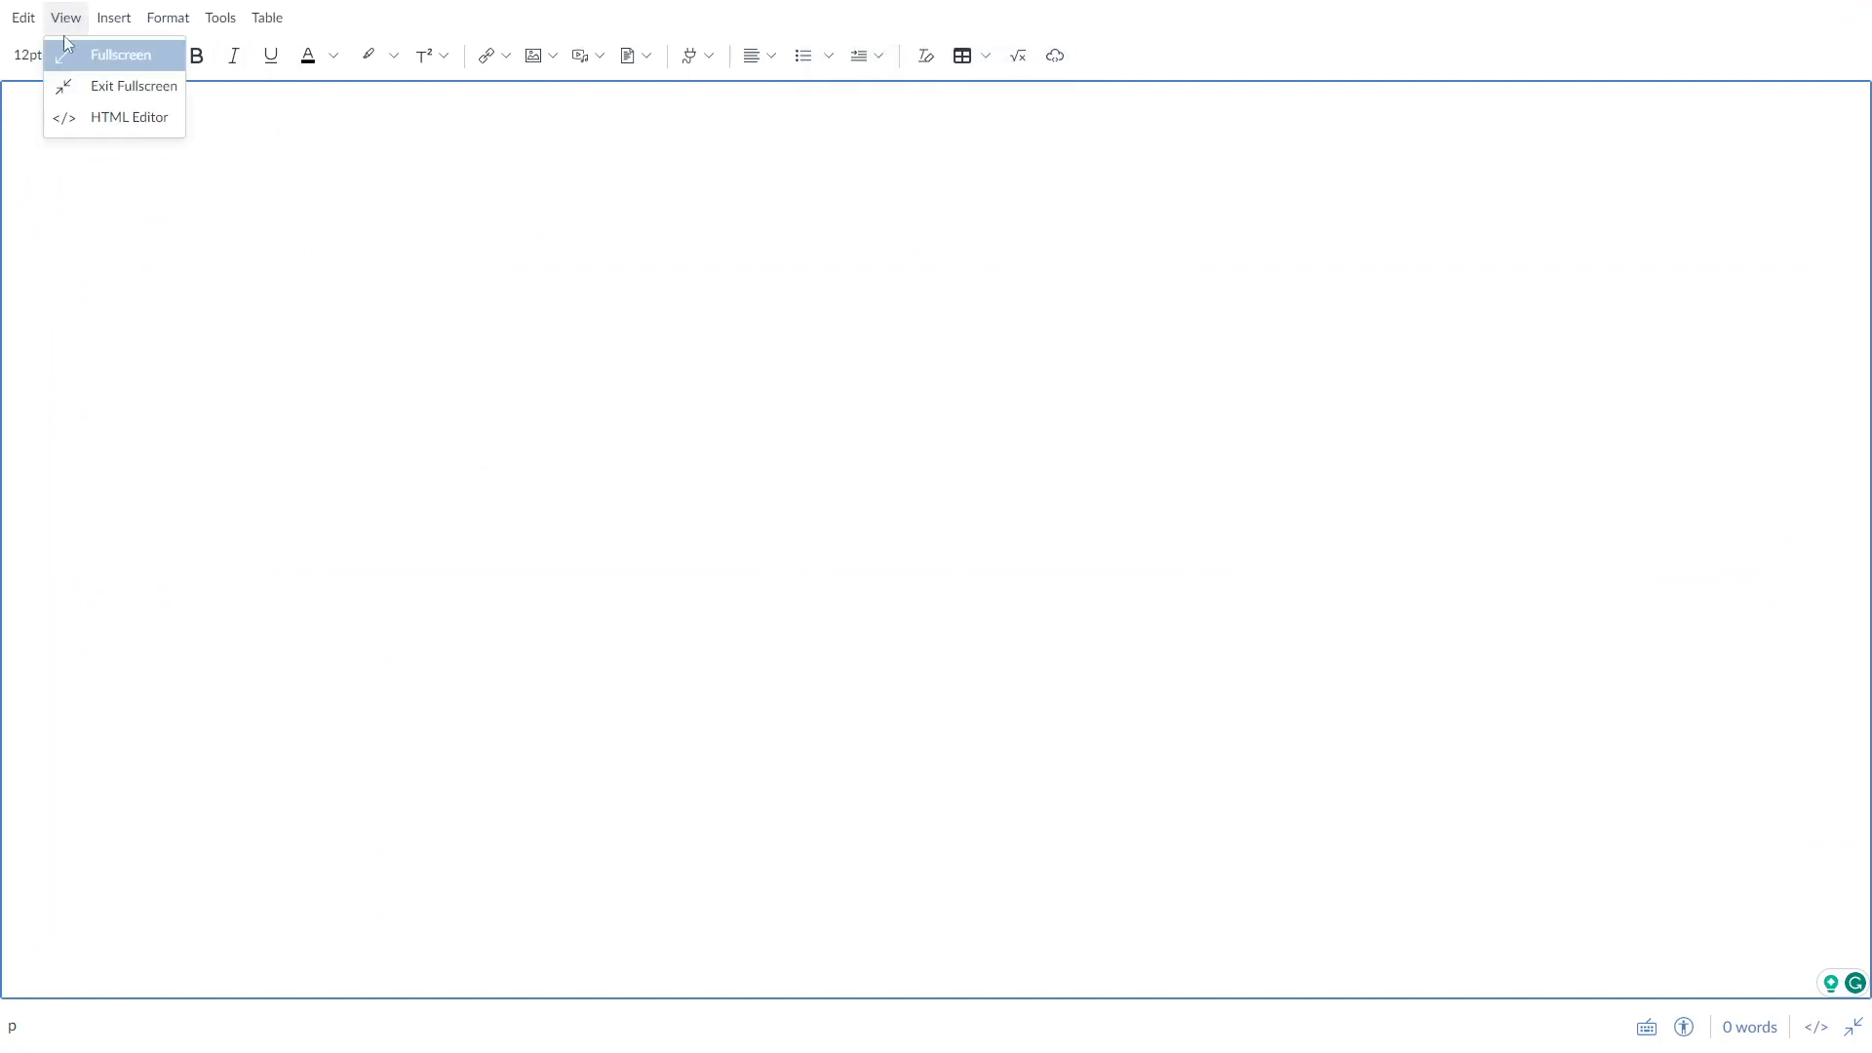
{"action": "left_click", "coordinate": [117, 119]}
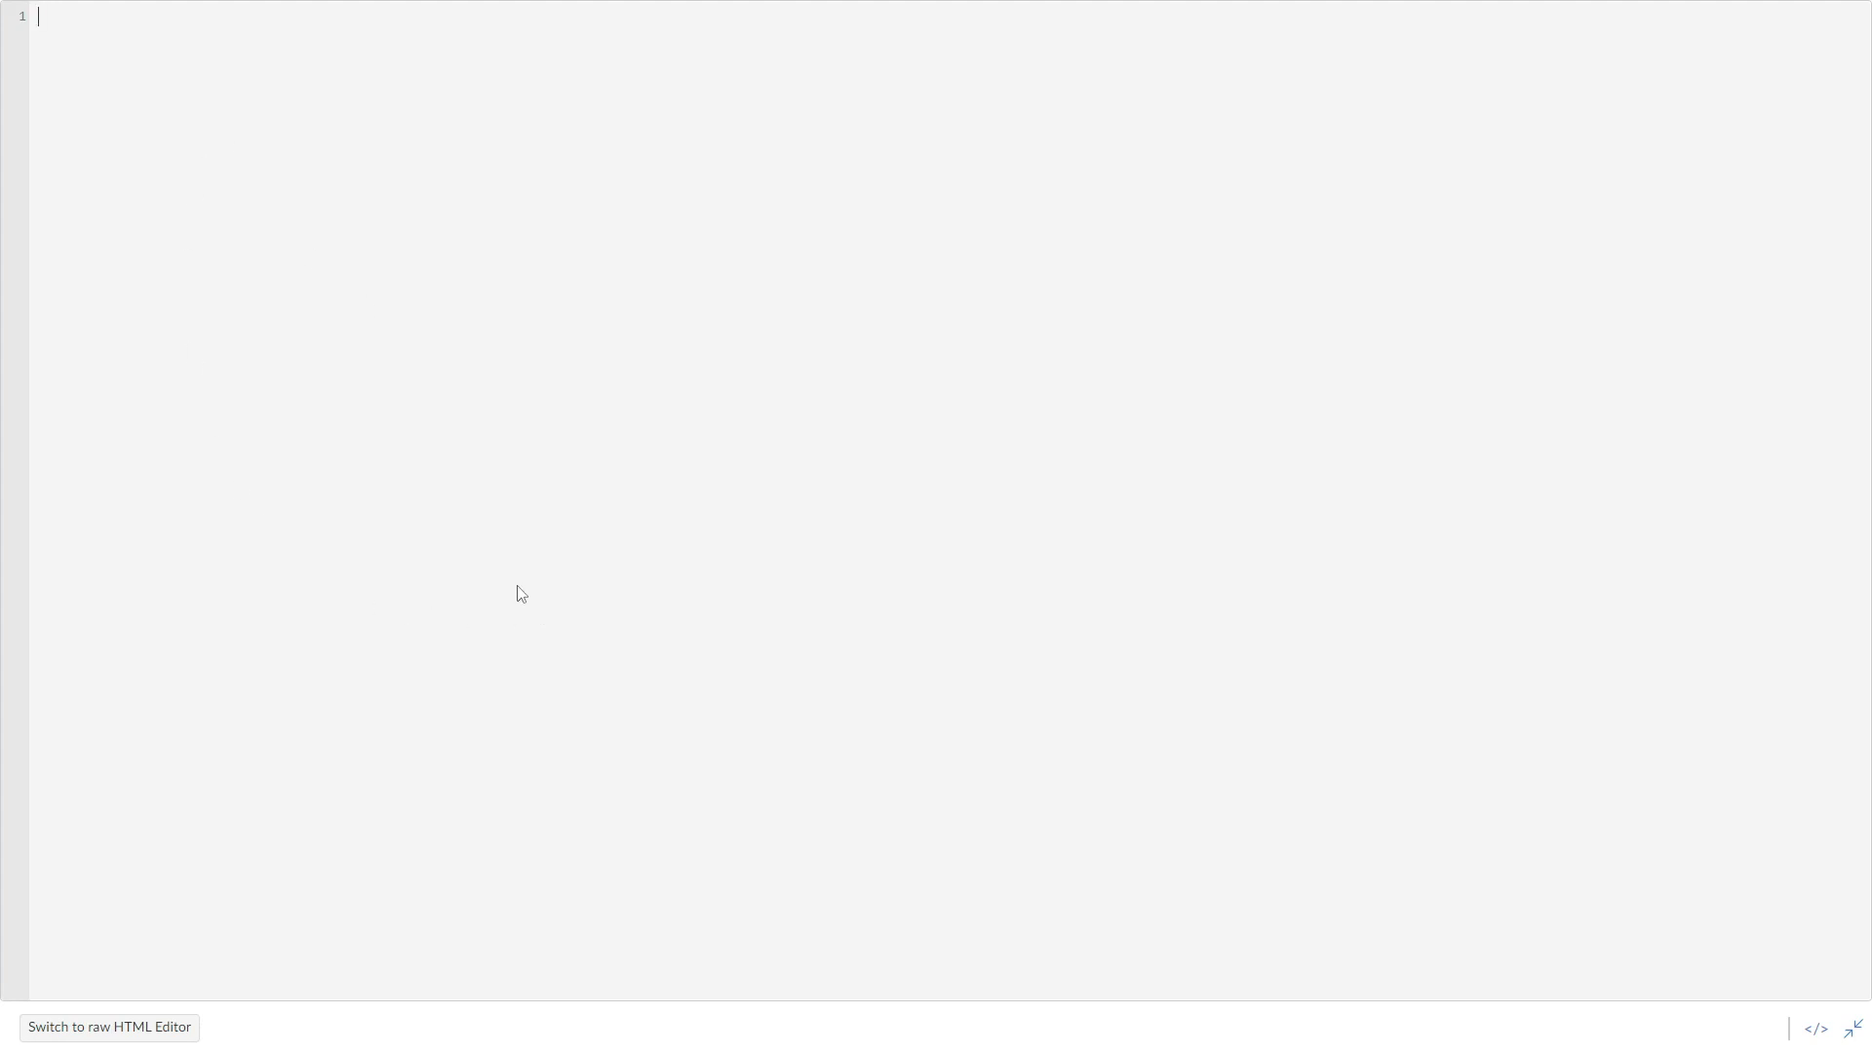
{"action": "left_click", "coordinate": [1850, 1029]}
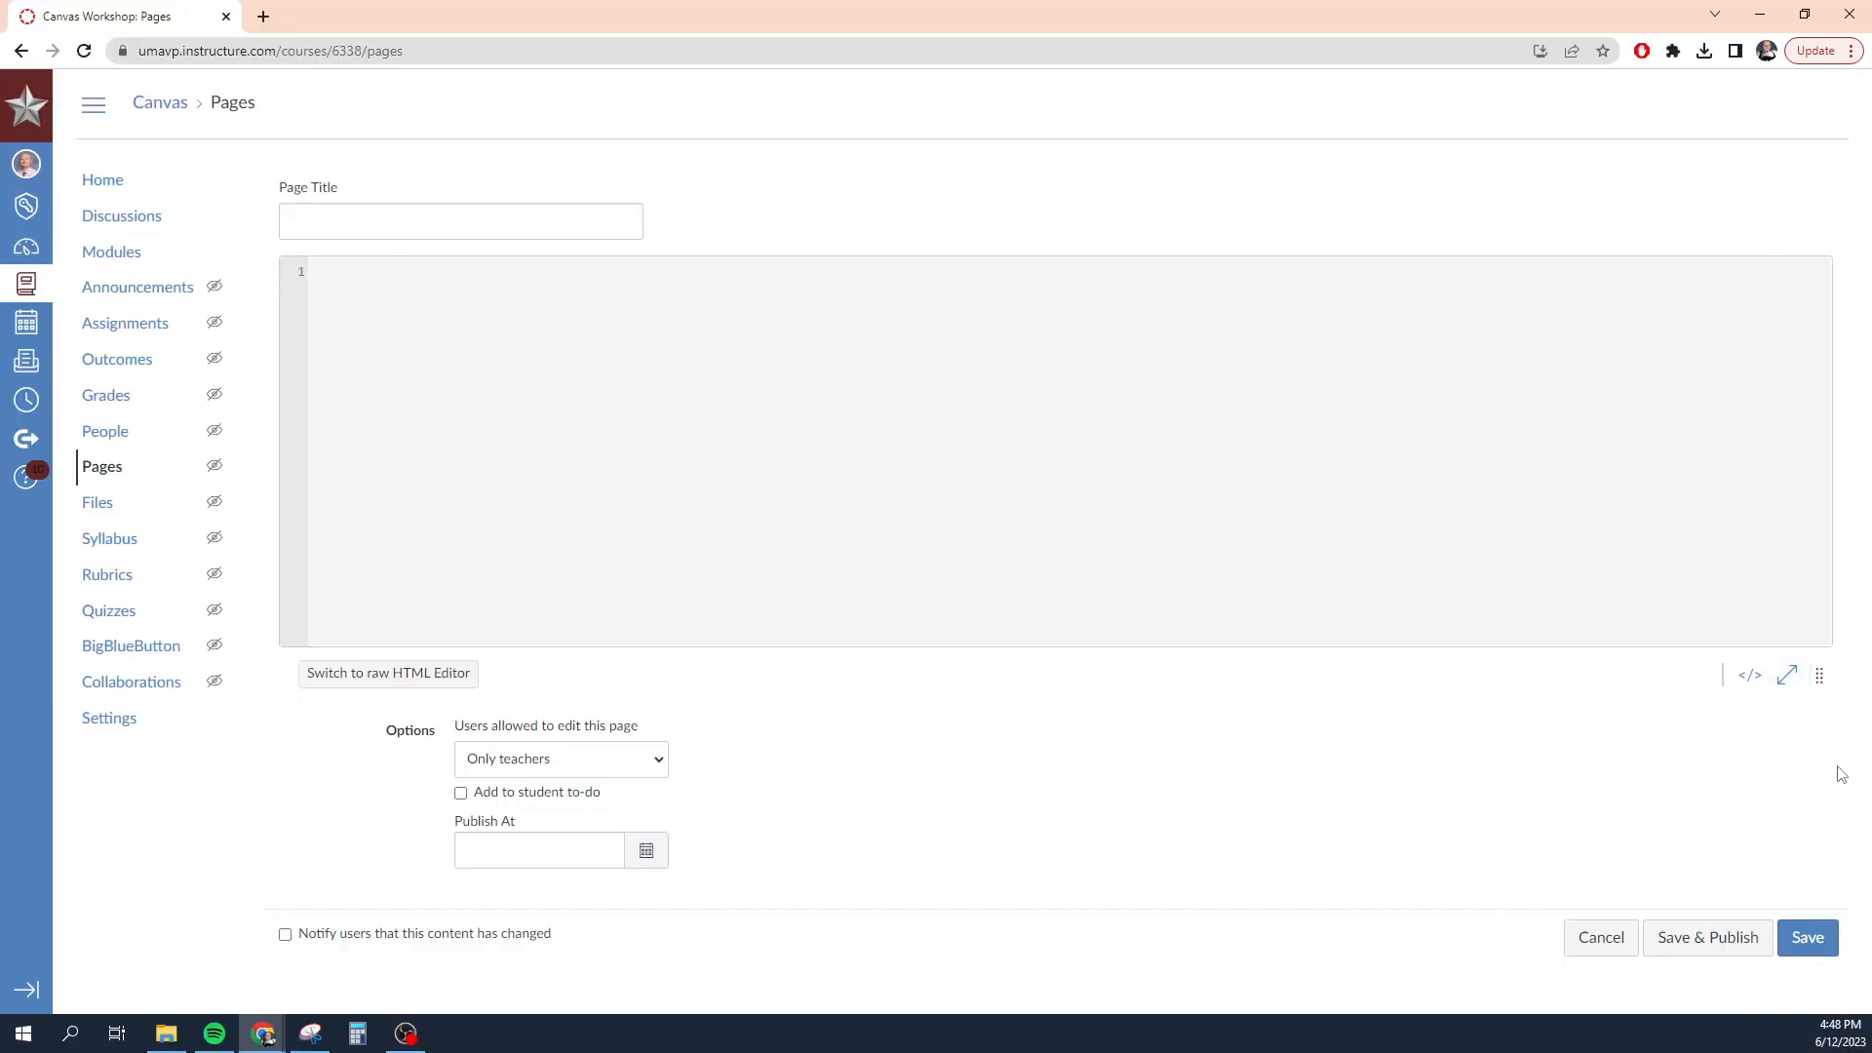
{"action": "left_click", "coordinate": [1752, 677]}
Examine the editor's options for inserting content and its formatting options, including formats, blocks, fonts, alignment and directionality.
{"action": "left_click", "coordinate": [353, 280]}
{"action": "mouse_move", "coordinate": [419, 314]}
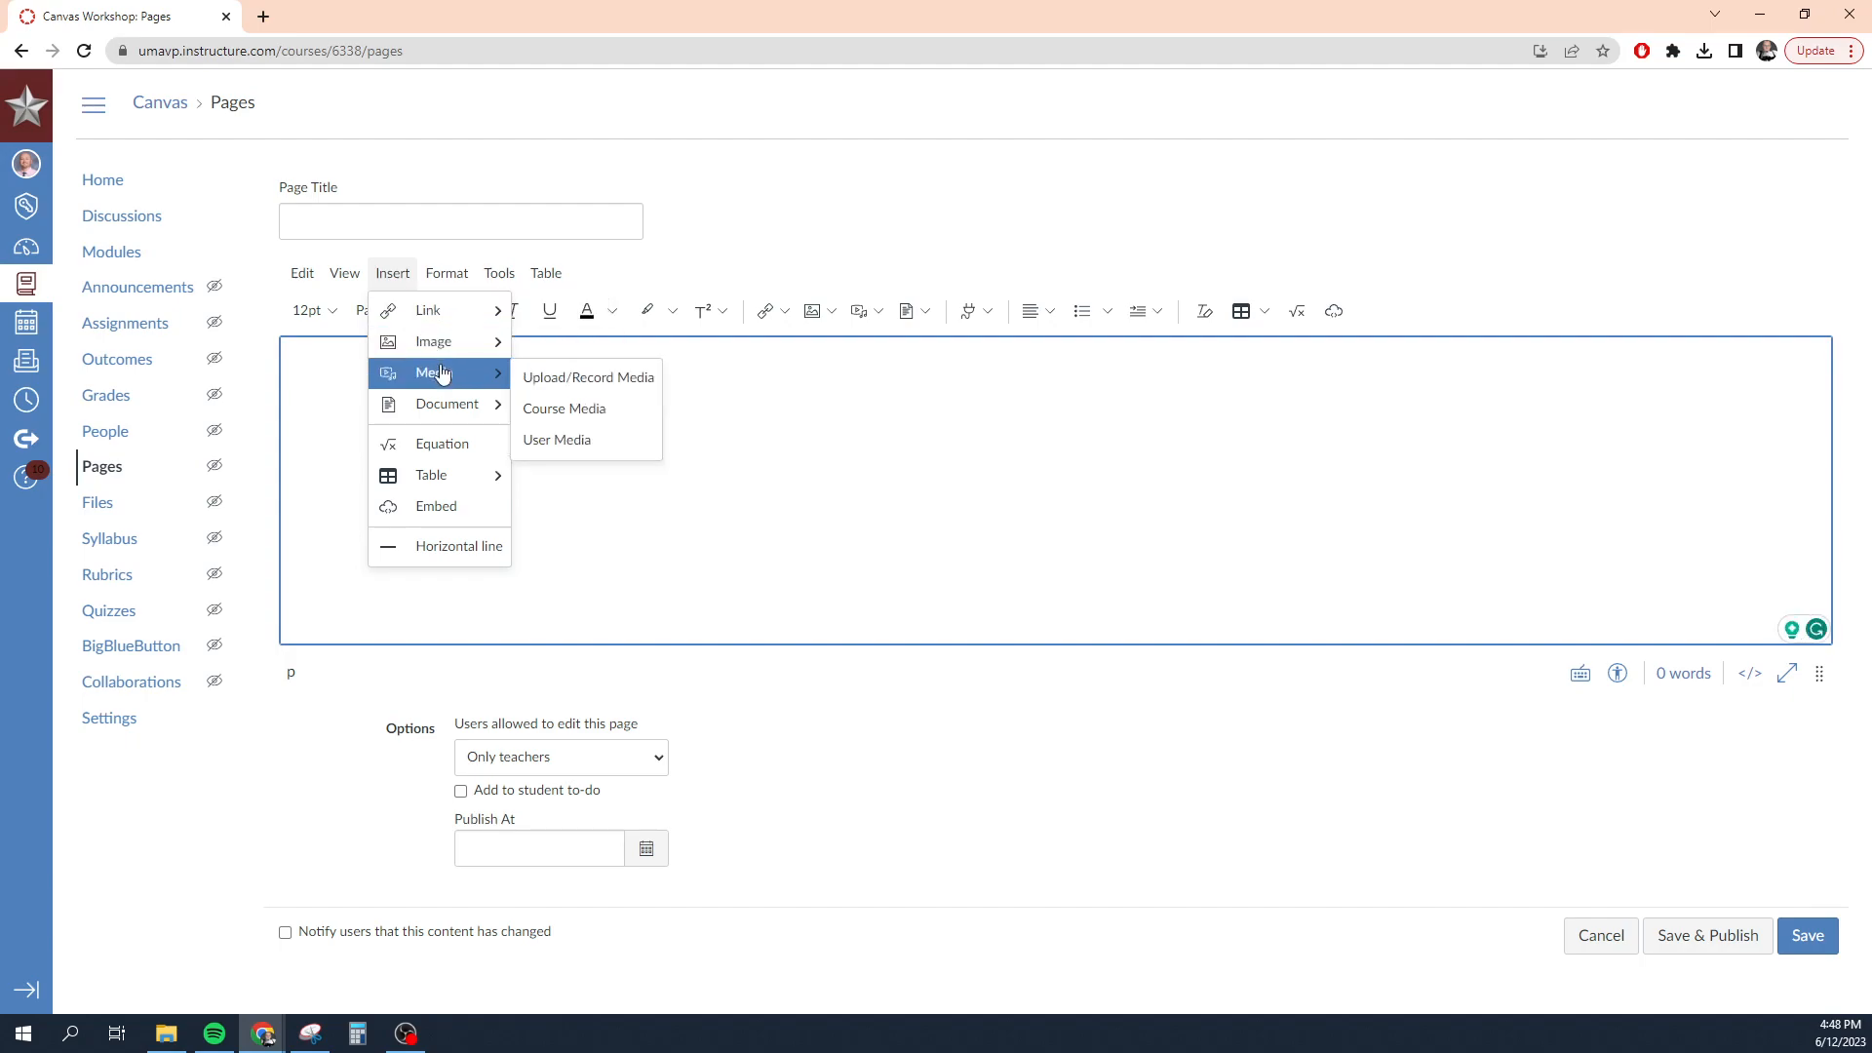
{"action": "mouse_move", "coordinate": [441, 409]}
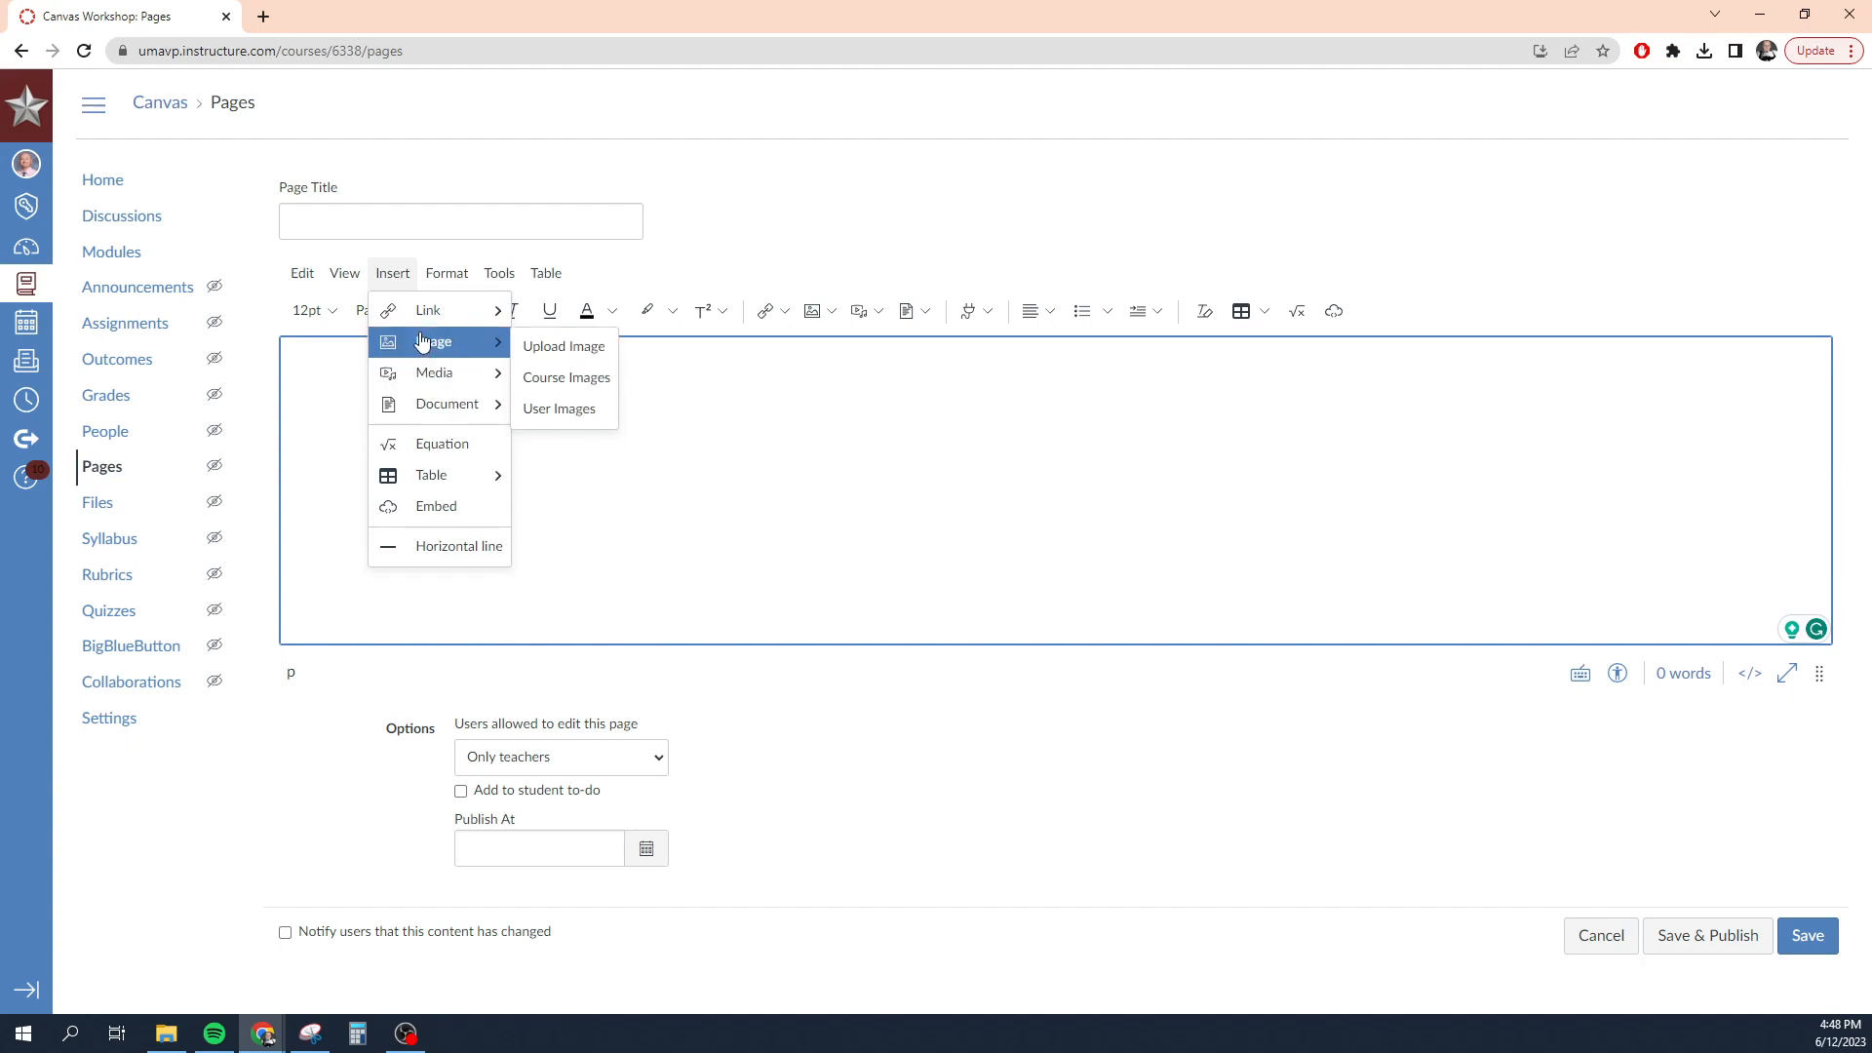
{"action": "mouse_move", "coordinate": [447, 275]}
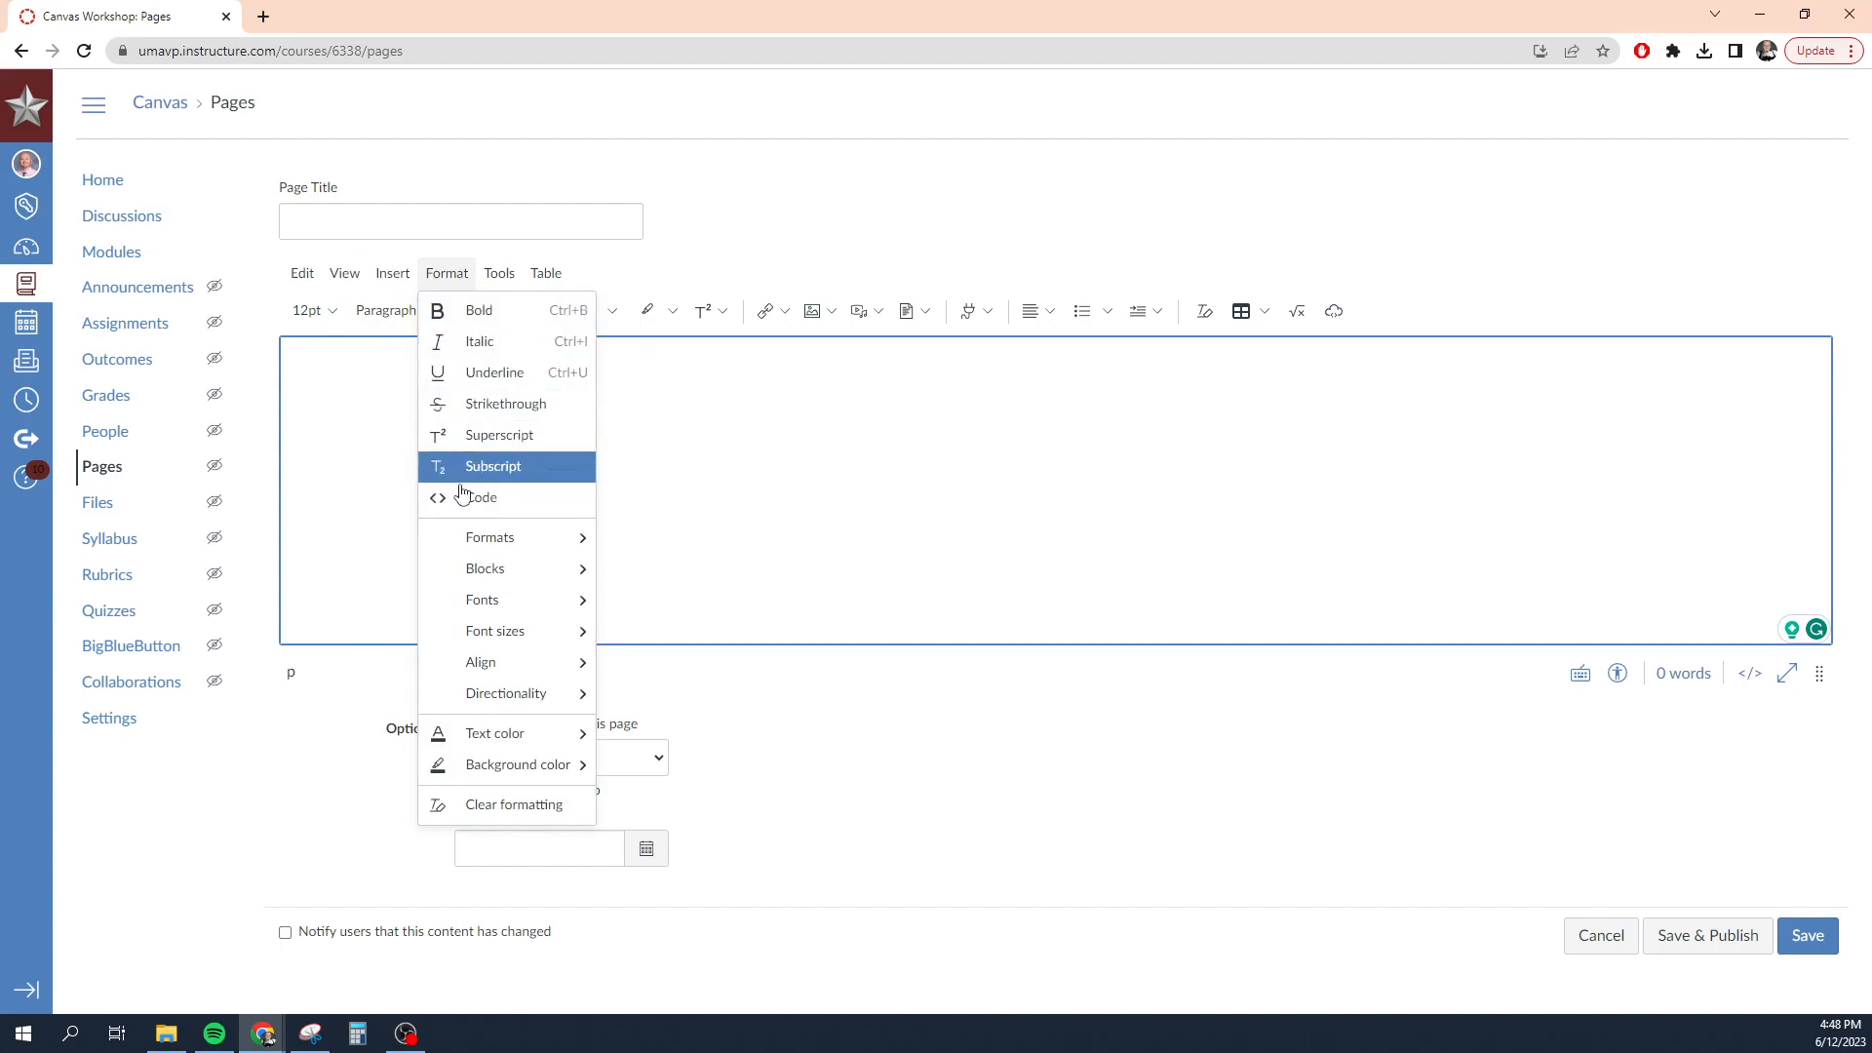
{"action": "mouse_move", "coordinate": [476, 546]}
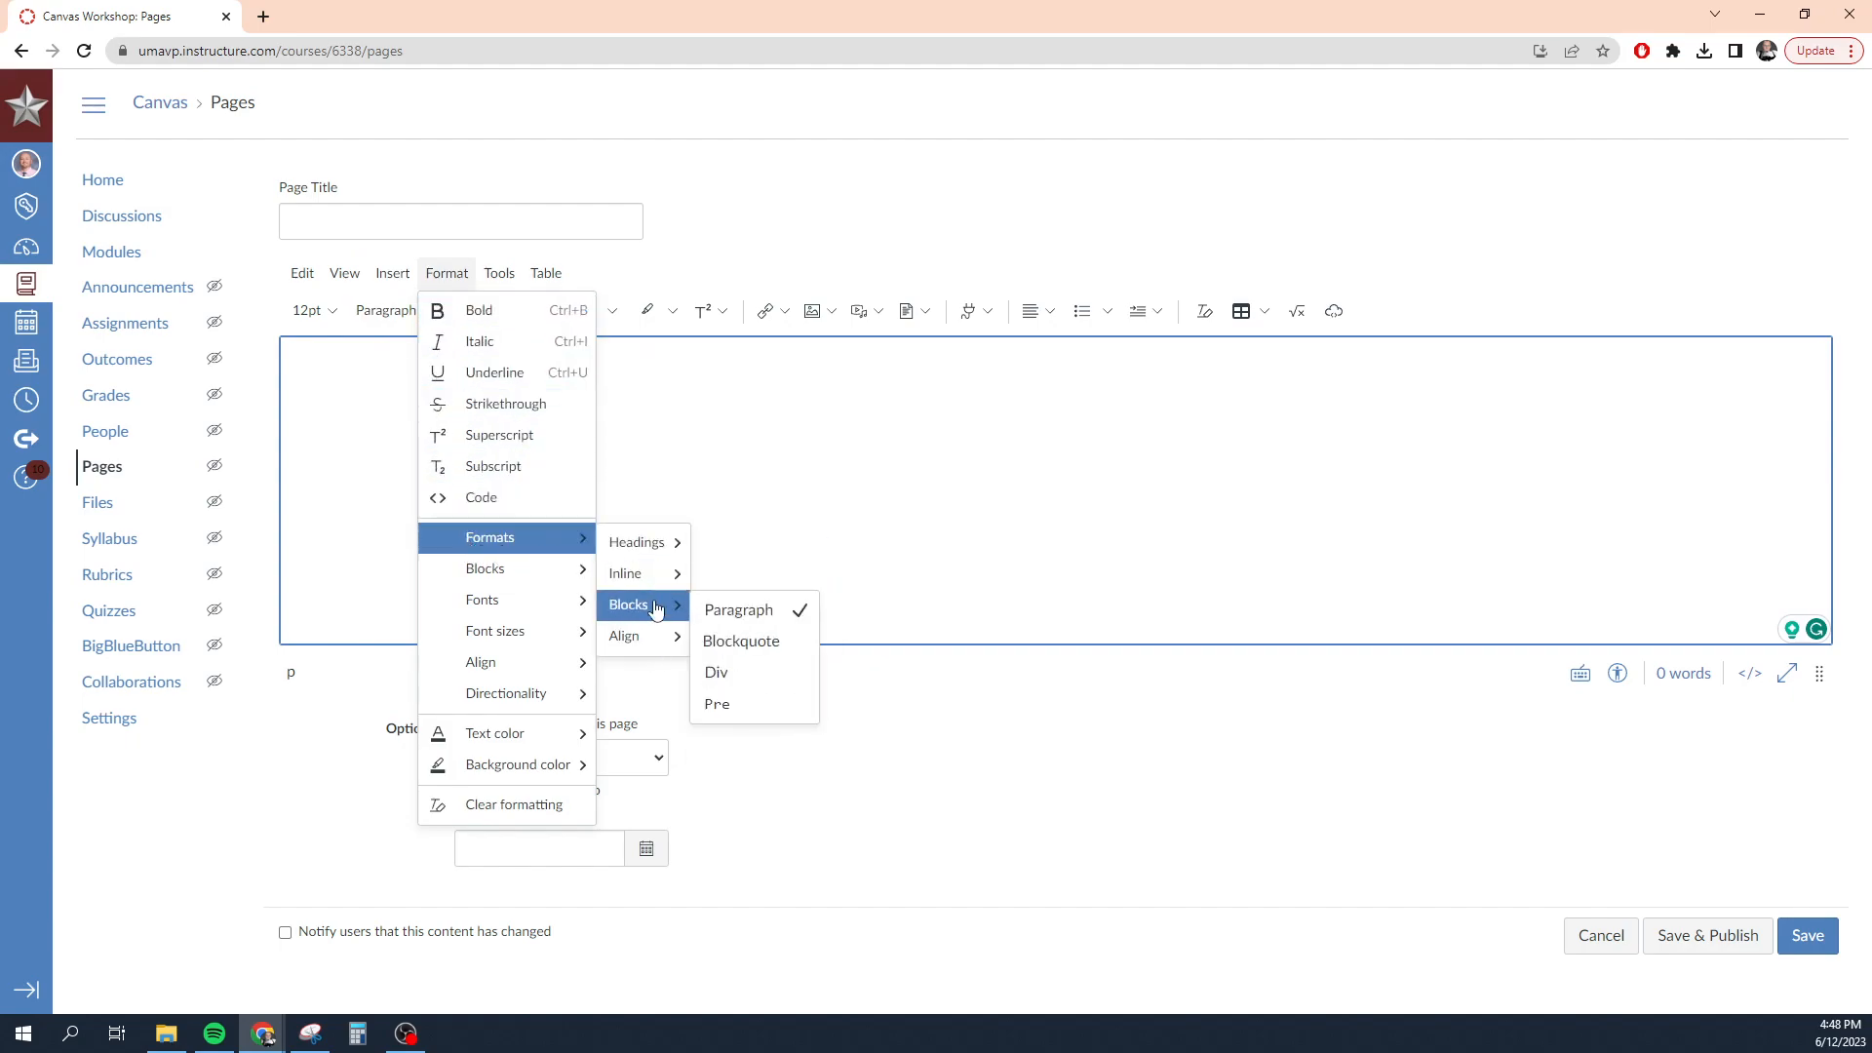
{"action": "mouse_move", "coordinate": [647, 581]}
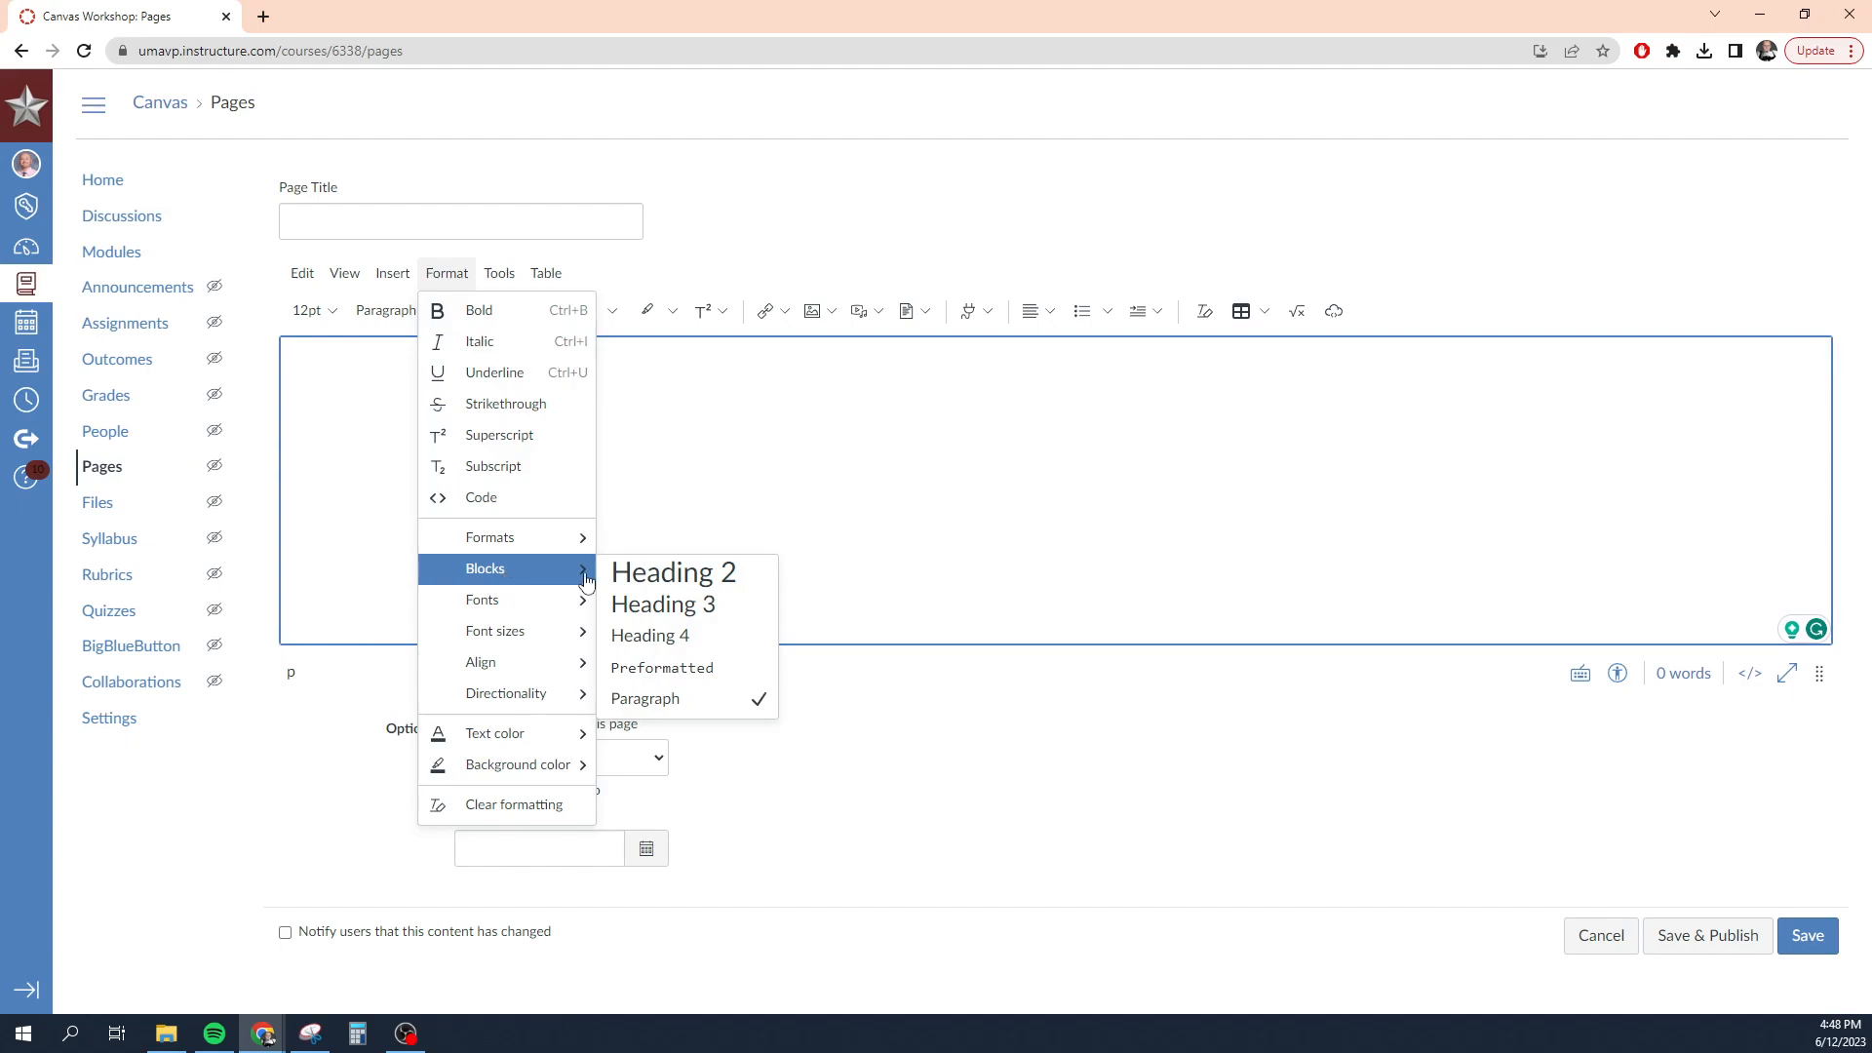
{"action": "mouse_move", "coordinate": [522, 606]}
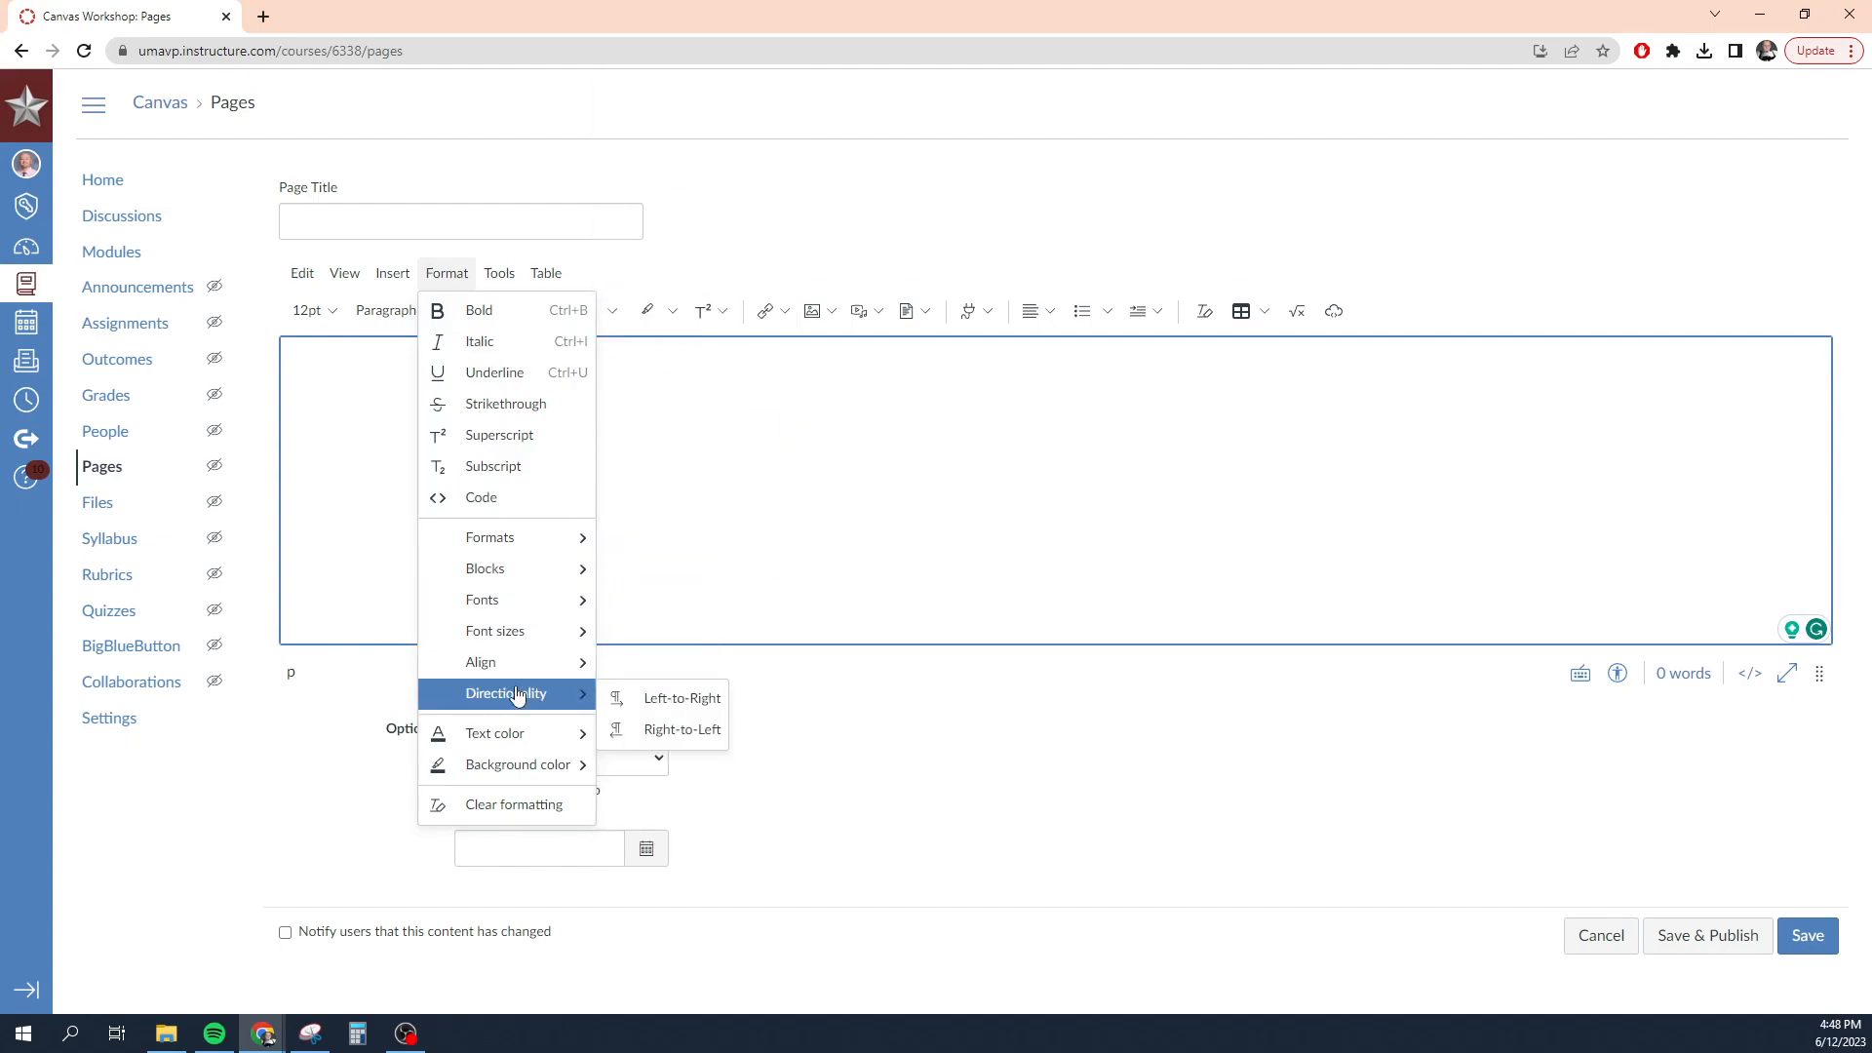
{"action": "mouse_move", "coordinate": [513, 666]}
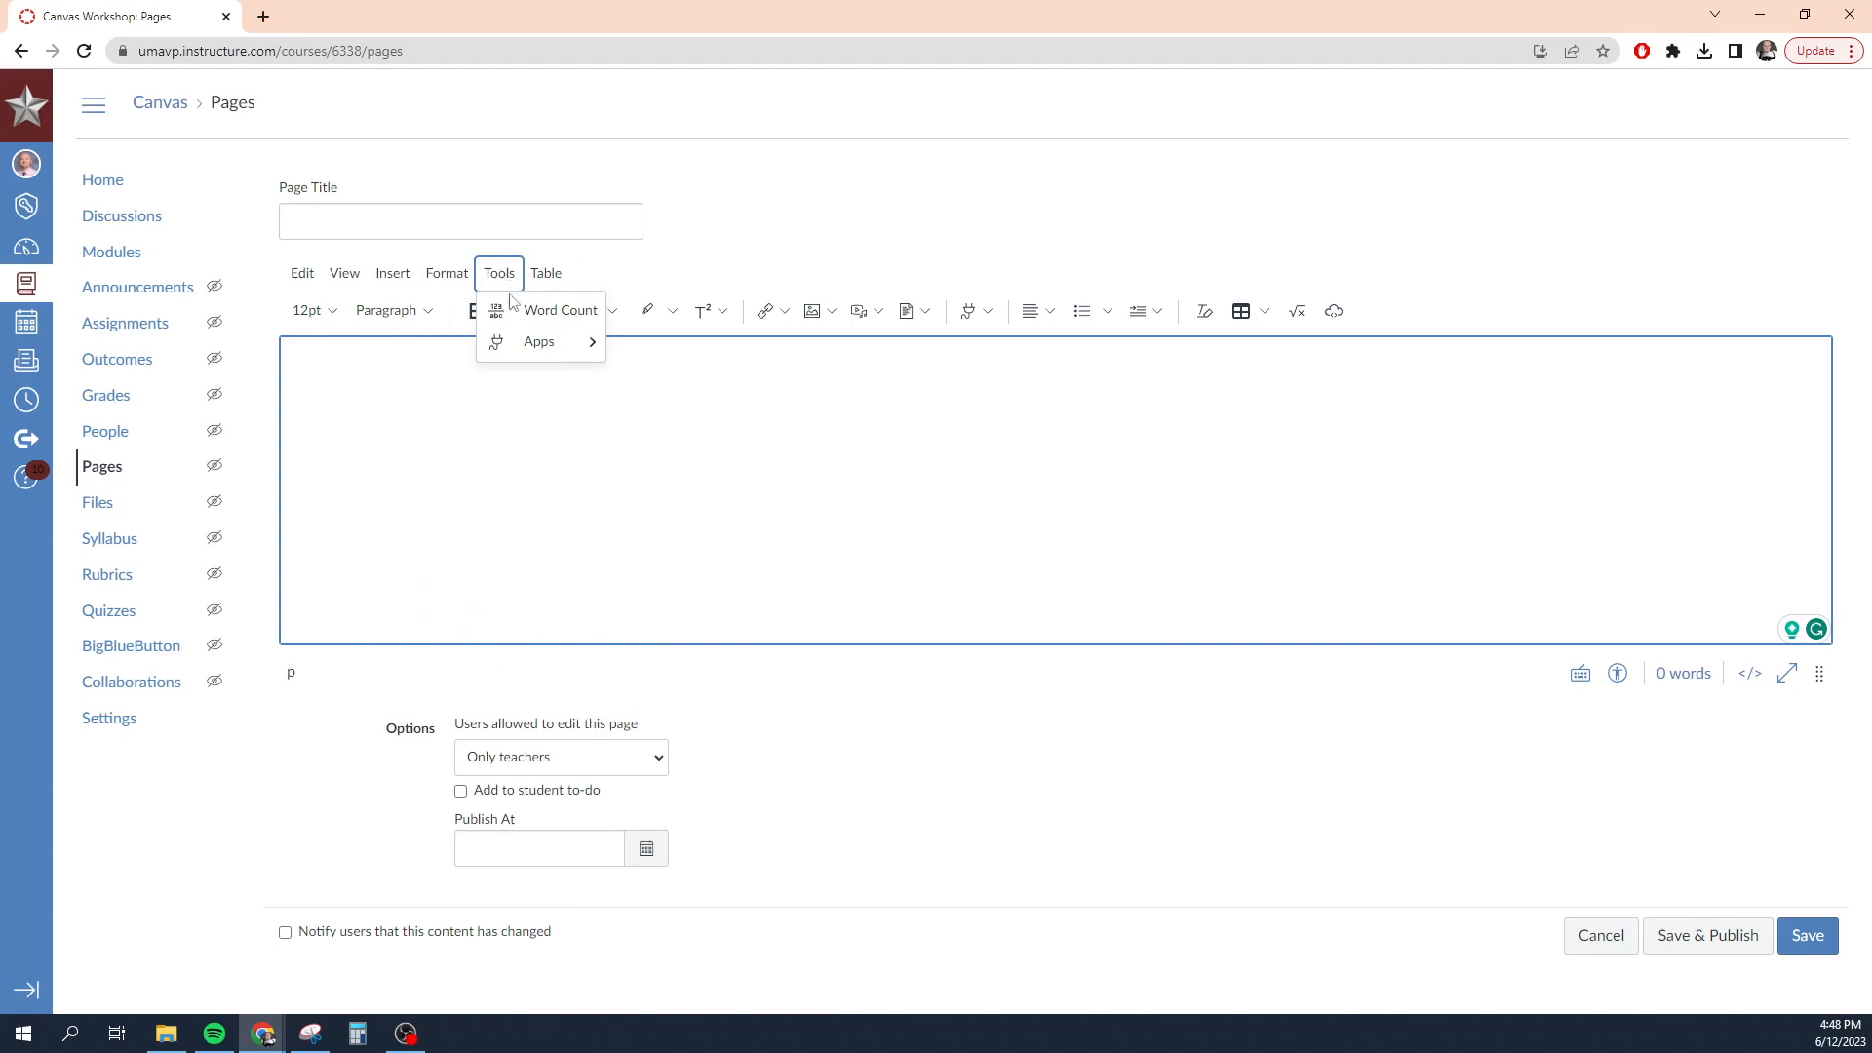
Check the page body's word count and examine the apps available in the editor.
{"action": "left_click", "coordinate": [544, 312]}
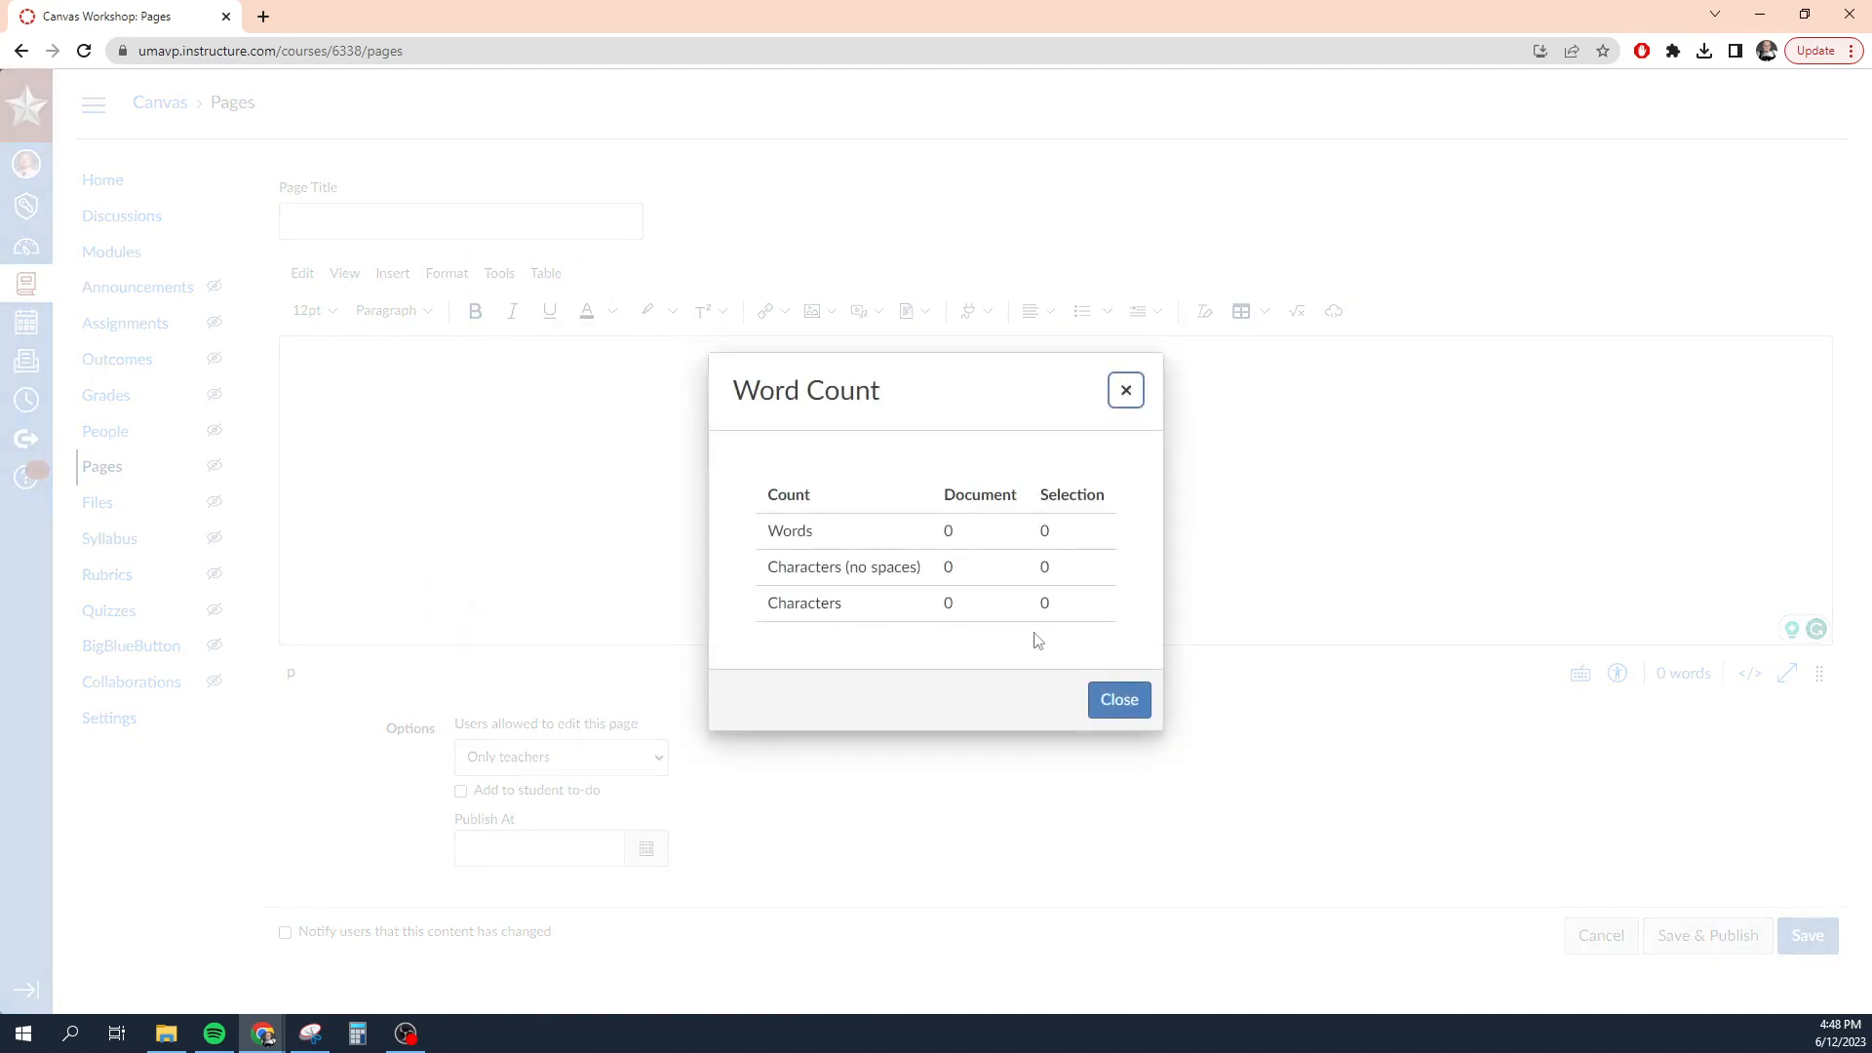
{"action": "left_click", "coordinate": [1126, 390]}
{"action": "left_click", "coordinate": [500, 273]}
{"action": "mouse_move", "coordinate": [586, 358]}
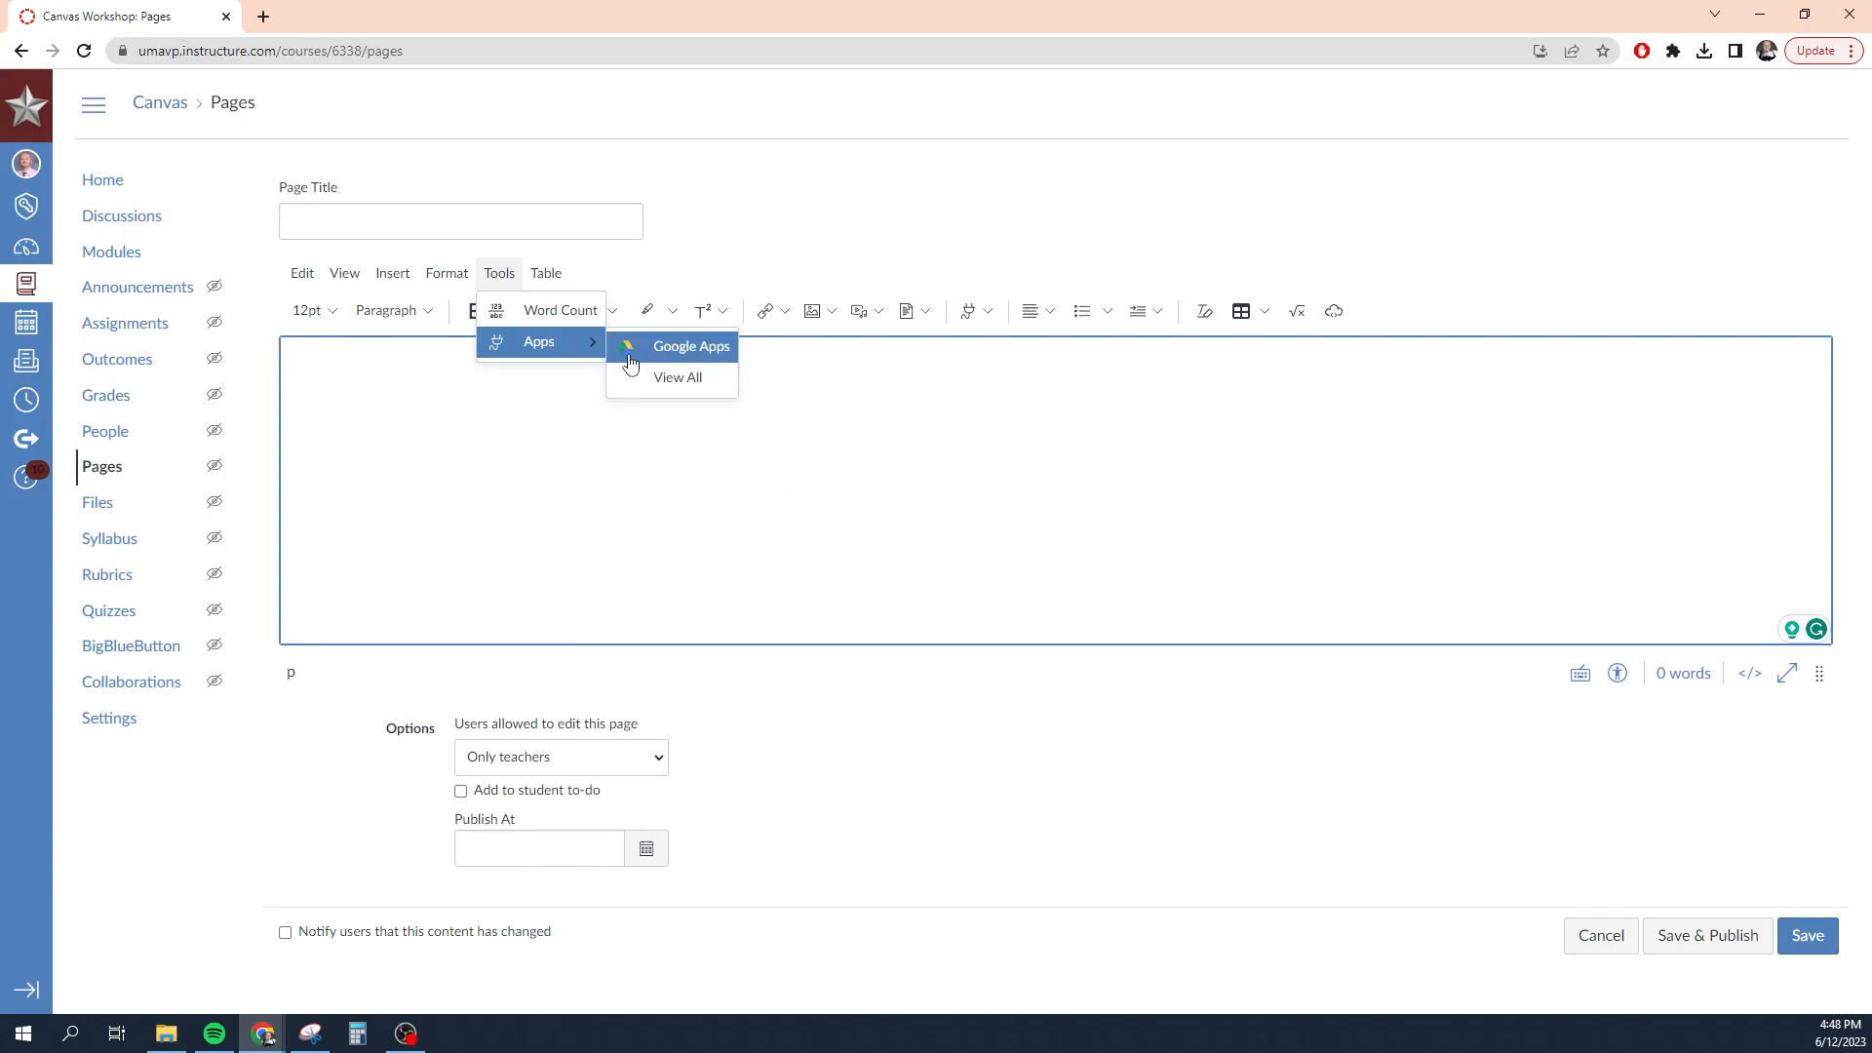
Examine the commands for inserting tables and for editing their cells, rows and columns.
{"action": "mouse_move", "coordinate": [545, 274]}
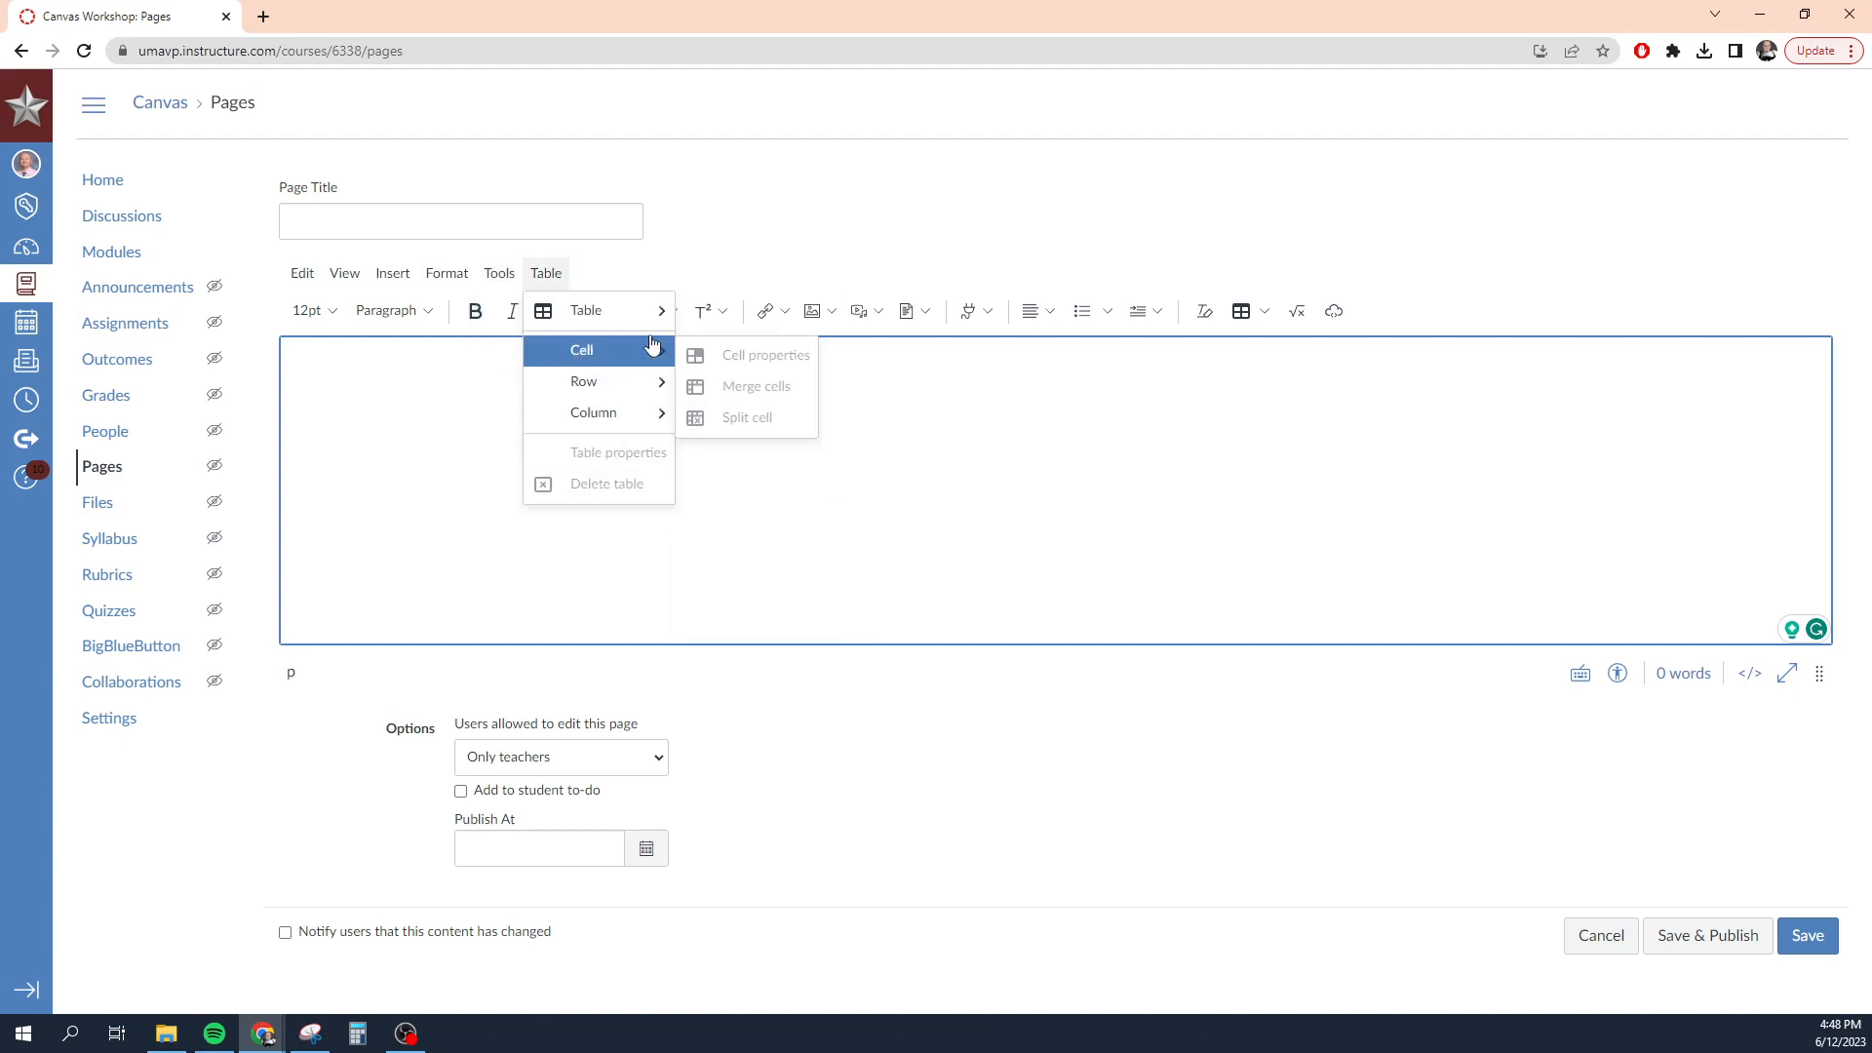
{"action": "mouse_move", "coordinate": [407, 282]}
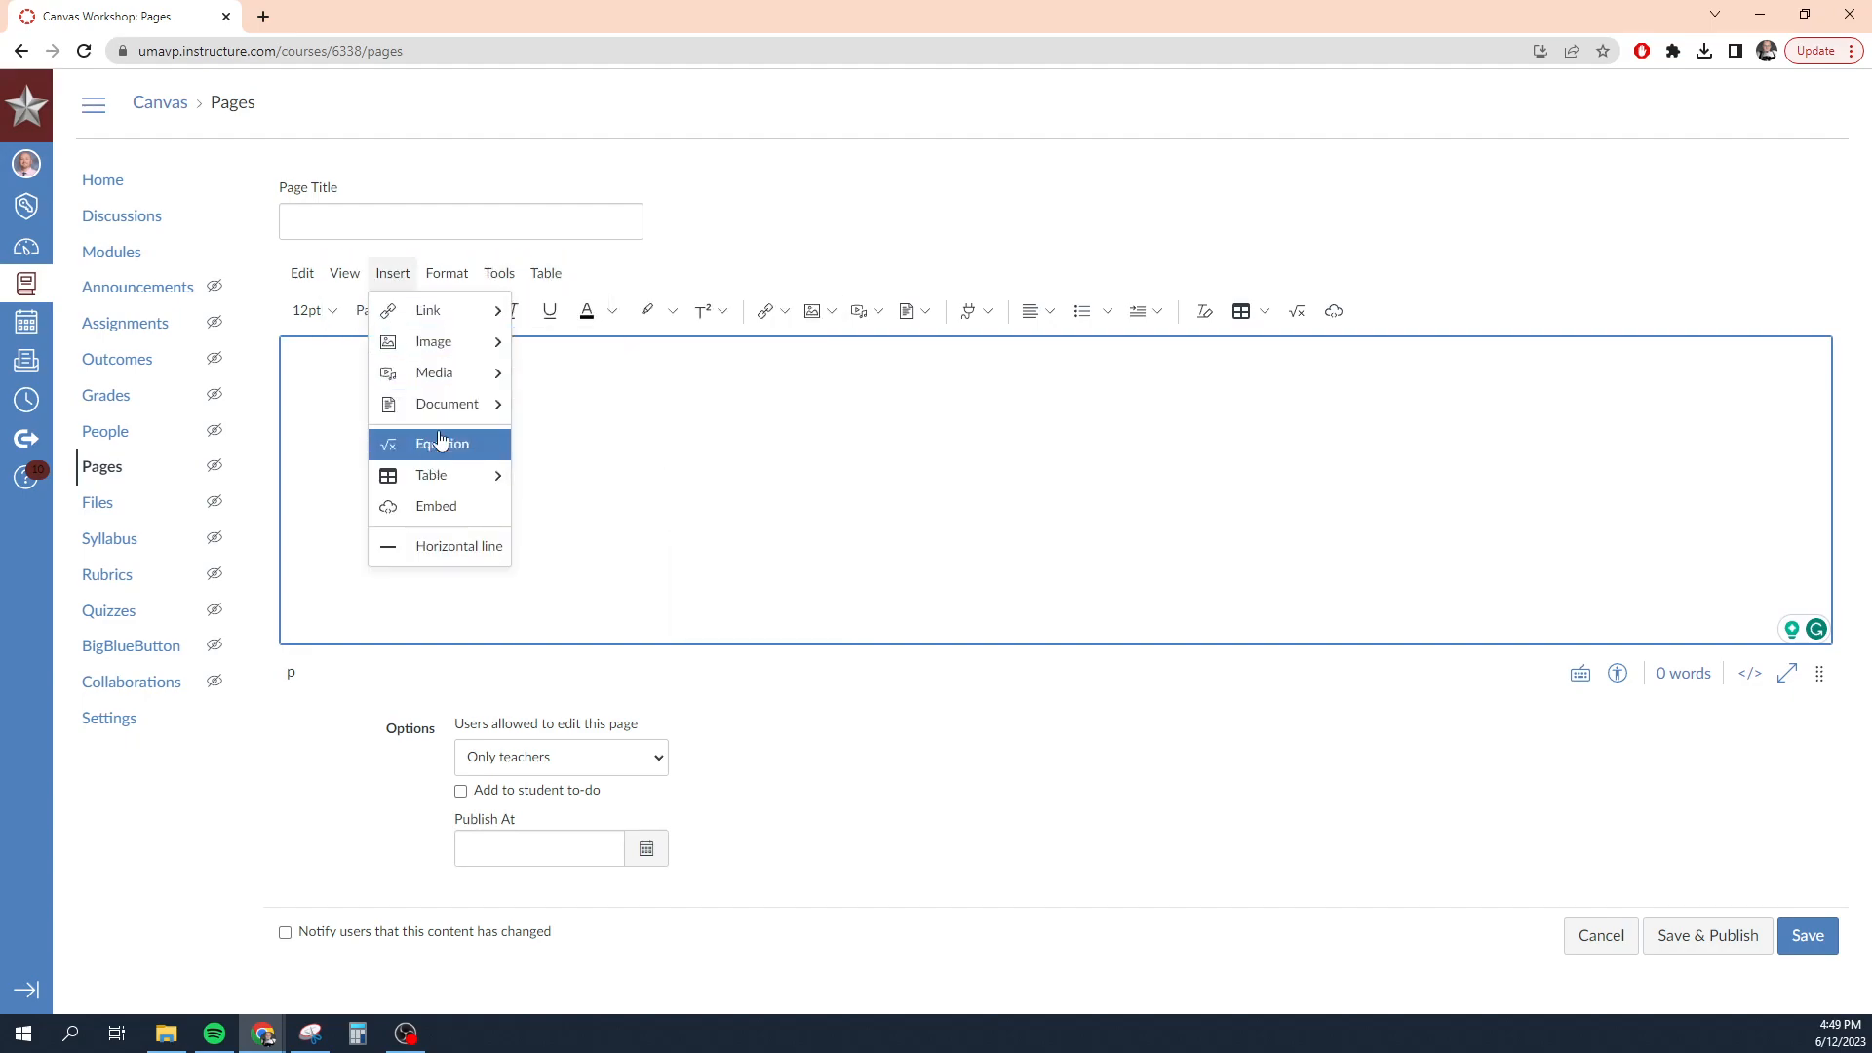
{"action": "mouse_move", "coordinate": [444, 476]}
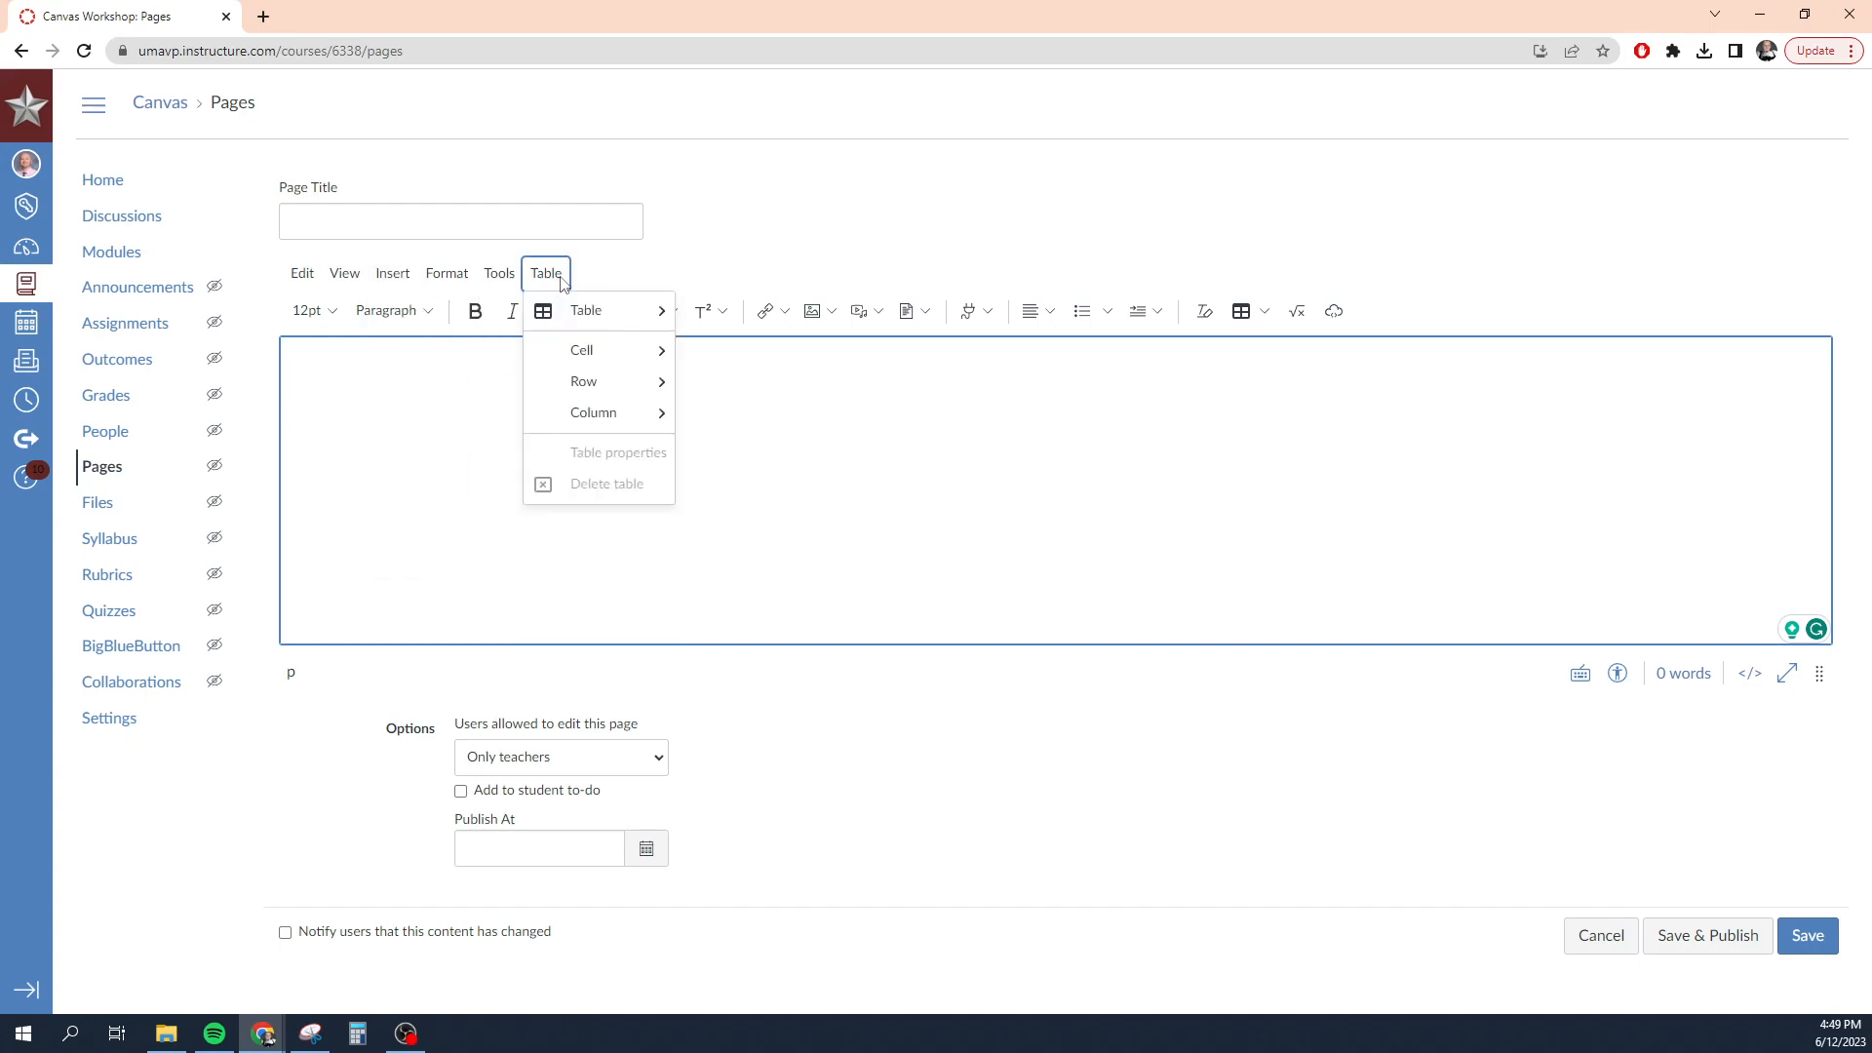
{"action": "mouse_move", "coordinate": [599, 418]}
{"action": "mouse_move", "coordinate": [571, 317]}
Enter "Text" in the page body and insert the user image profile.jpg two lines below it.
{"action": "left_click", "coordinate": [391, 452]}
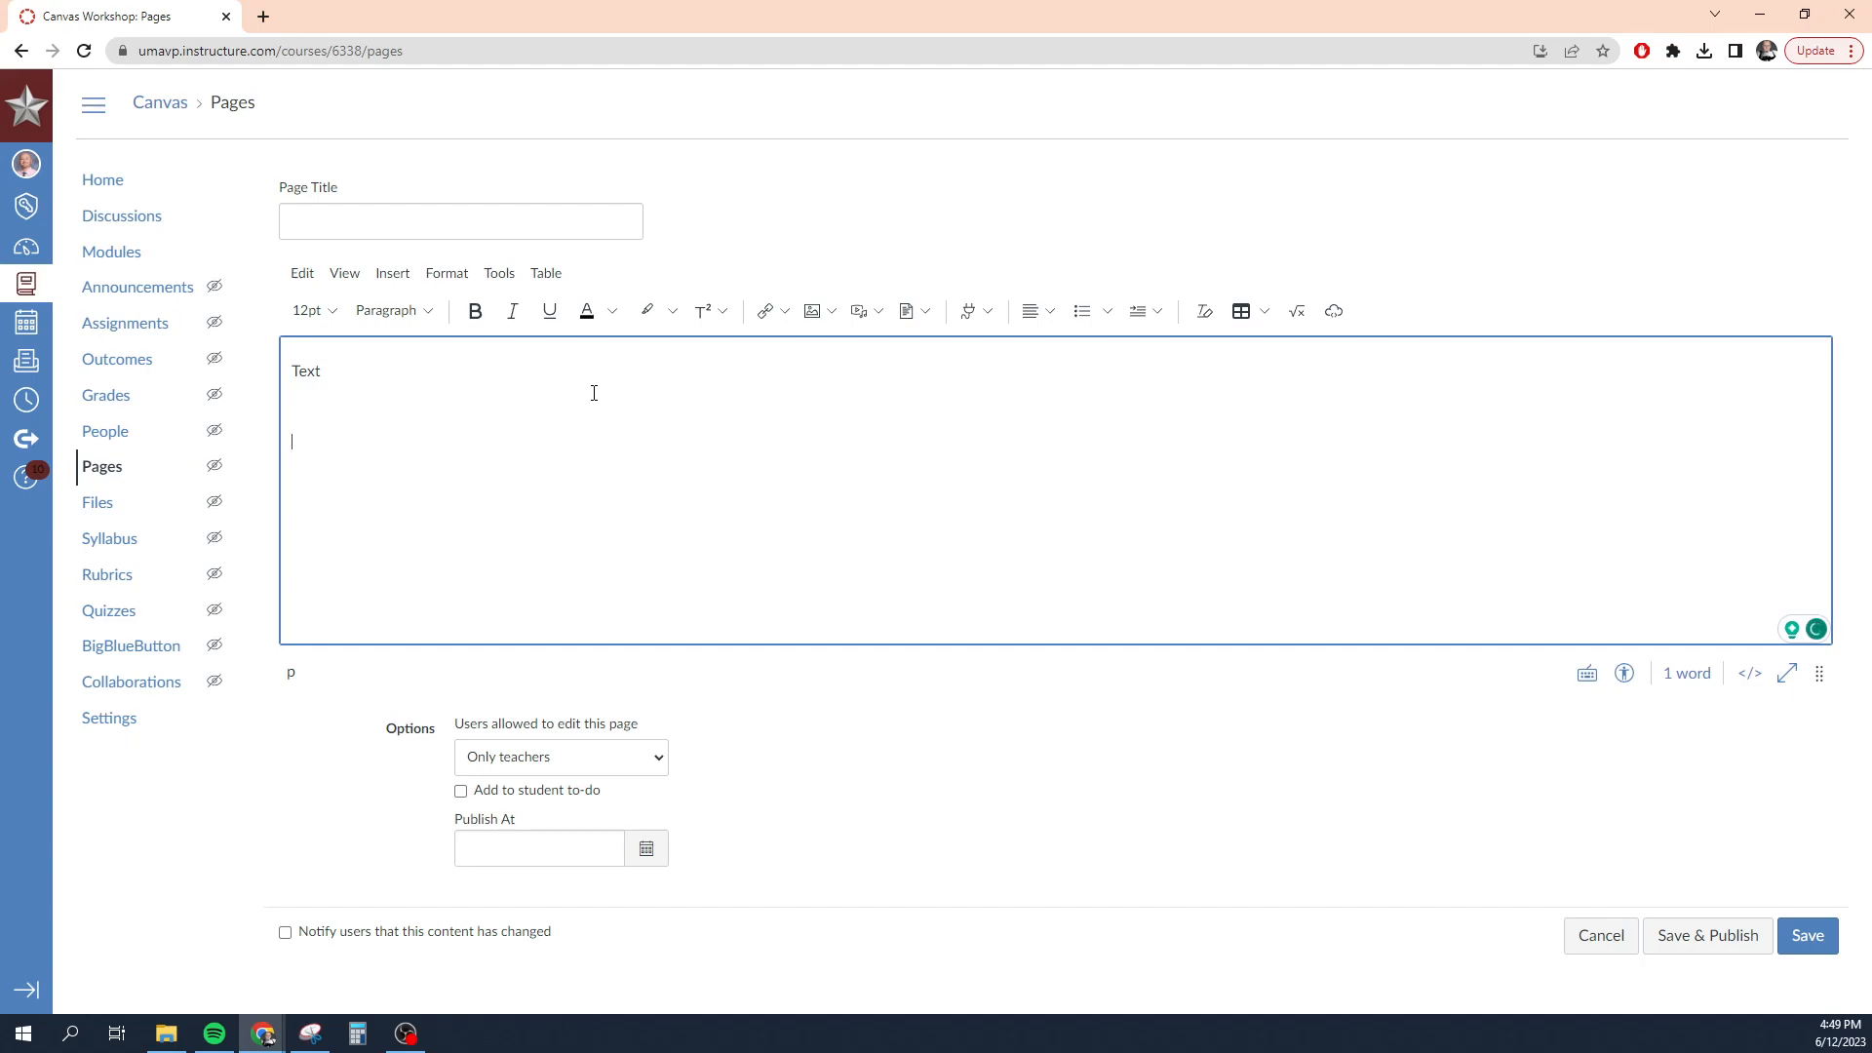
{"action": "left_click", "coordinate": [819, 312]}
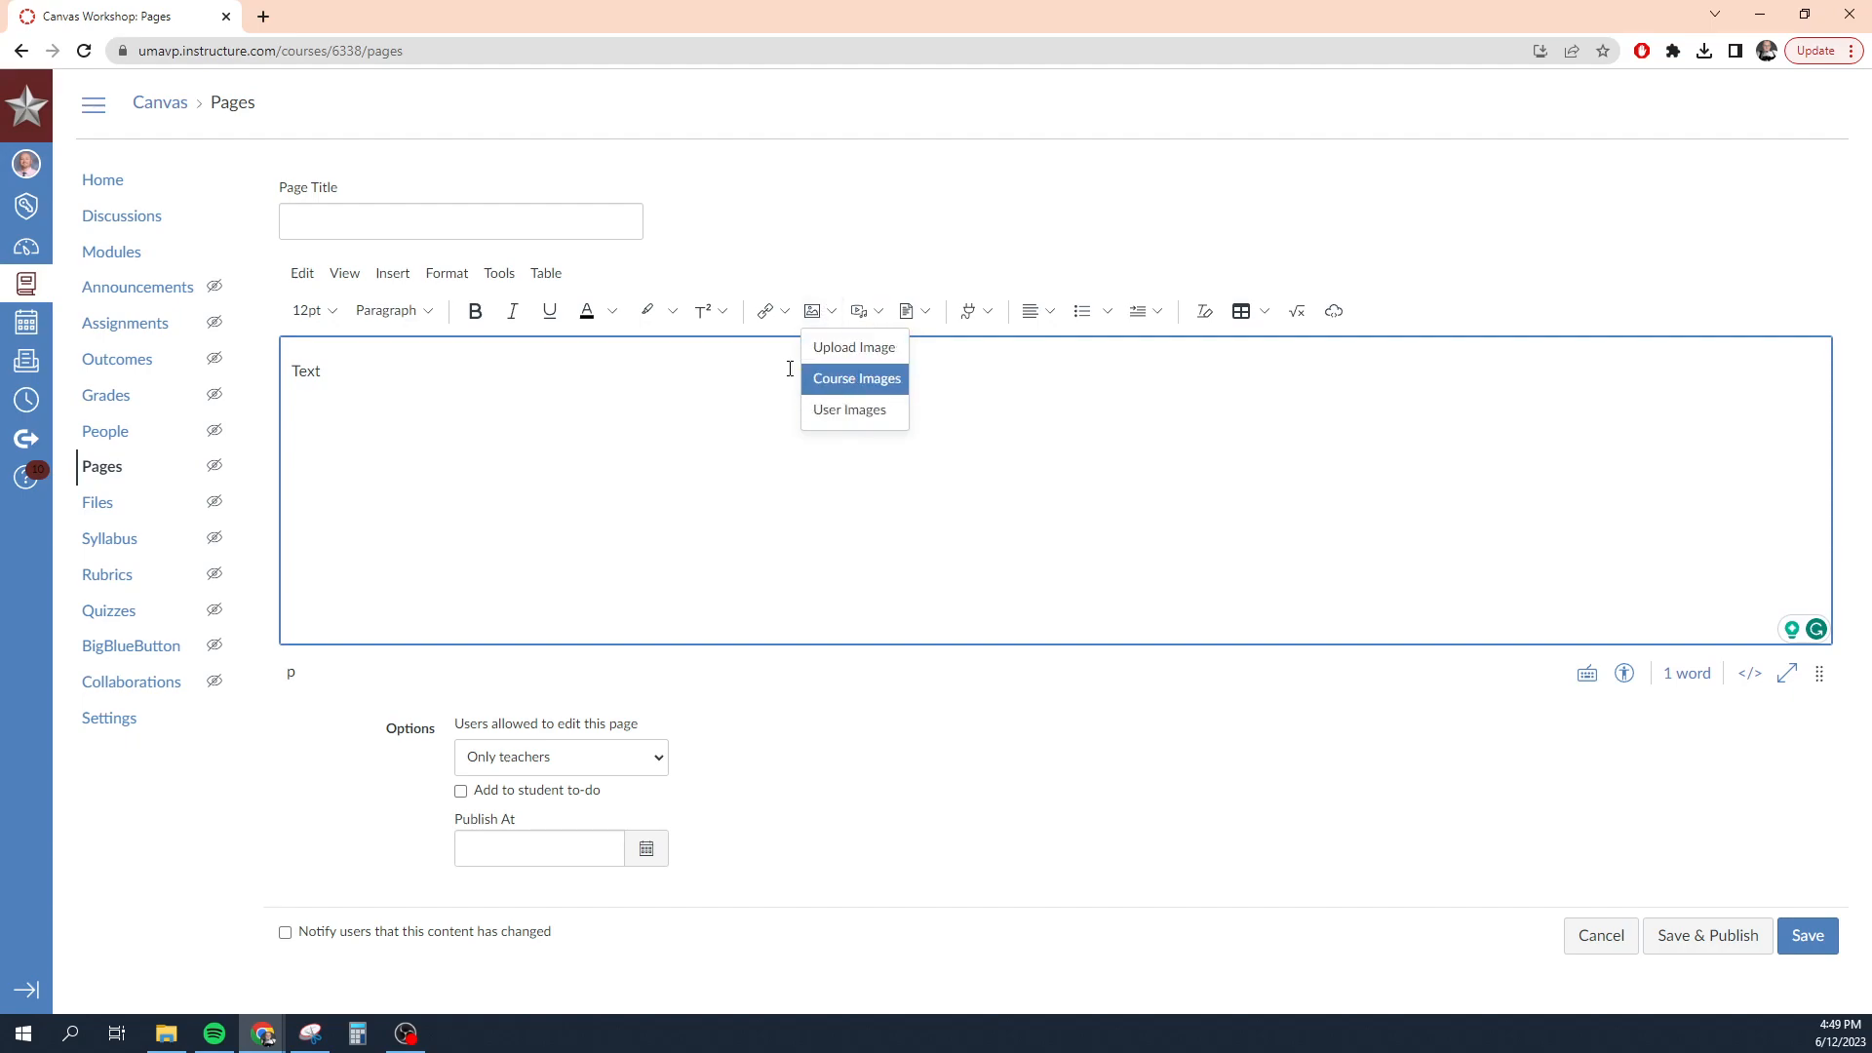
{"action": "left_click", "coordinate": [850, 412]}
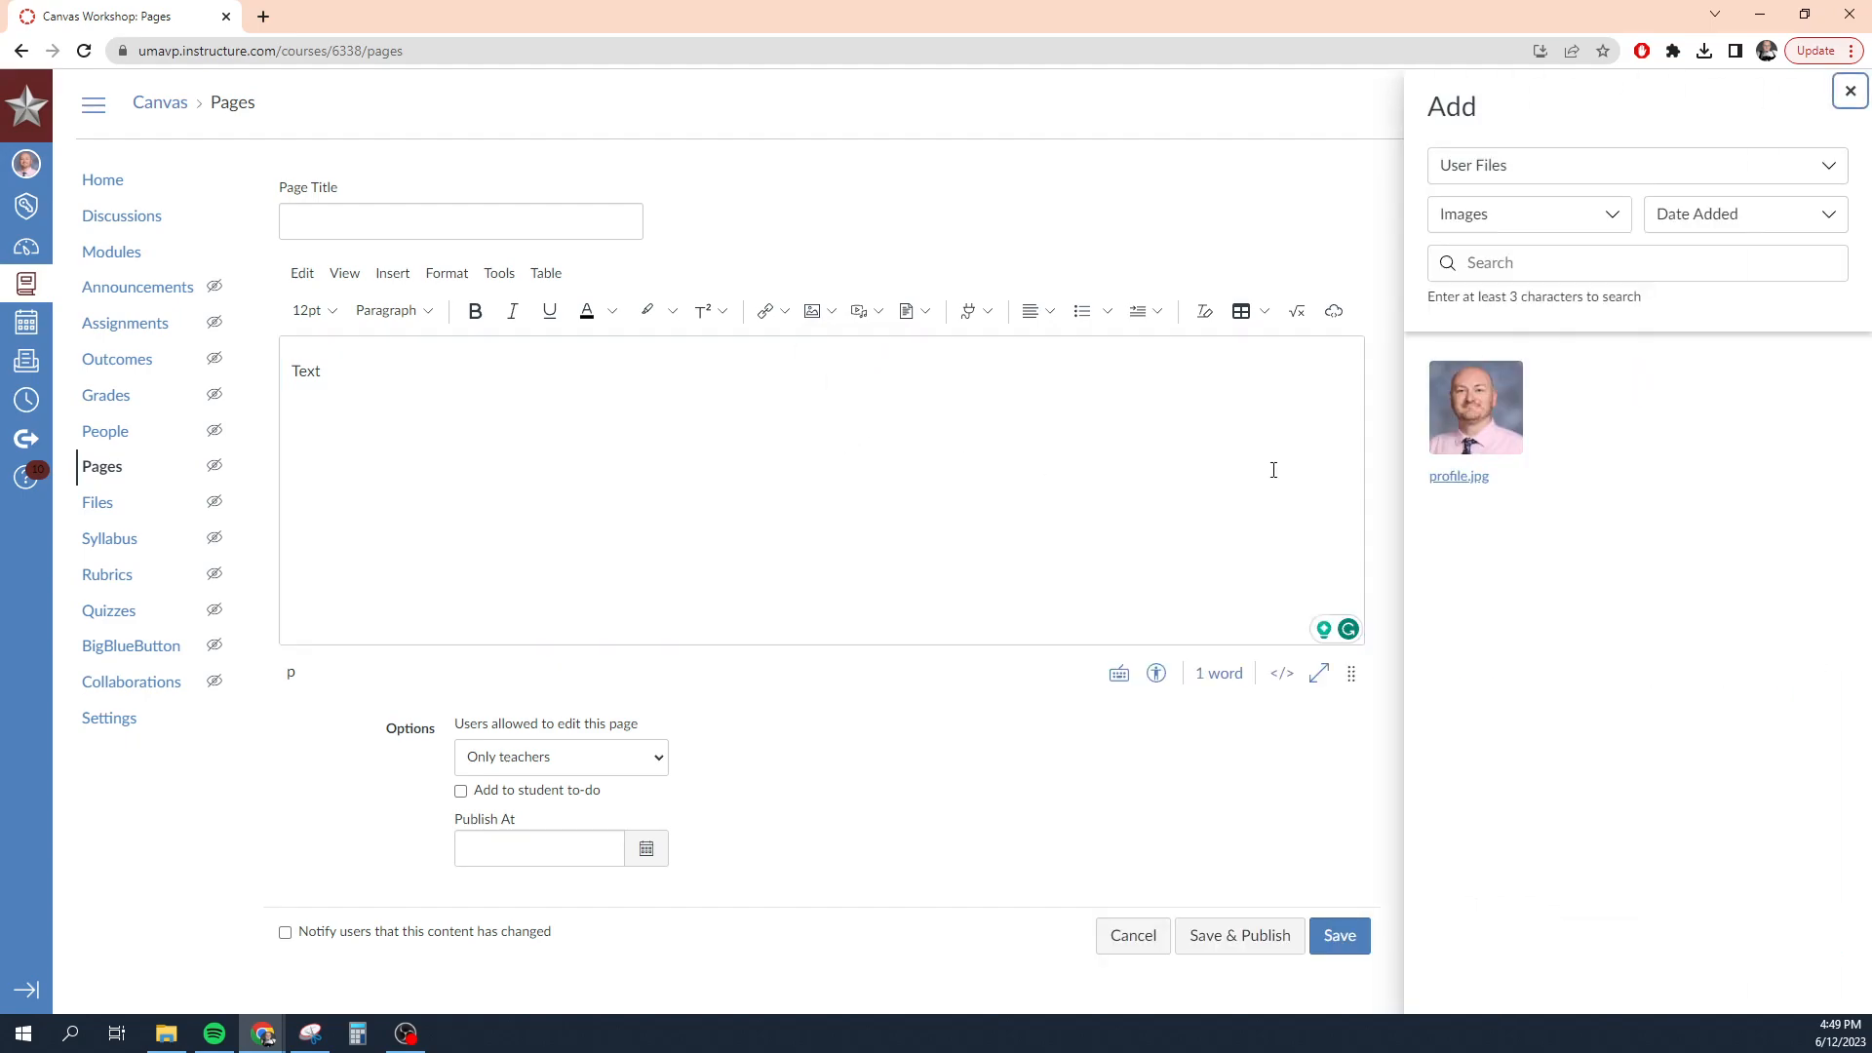
{"action": "left_click", "coordinate": [1474, 426]}
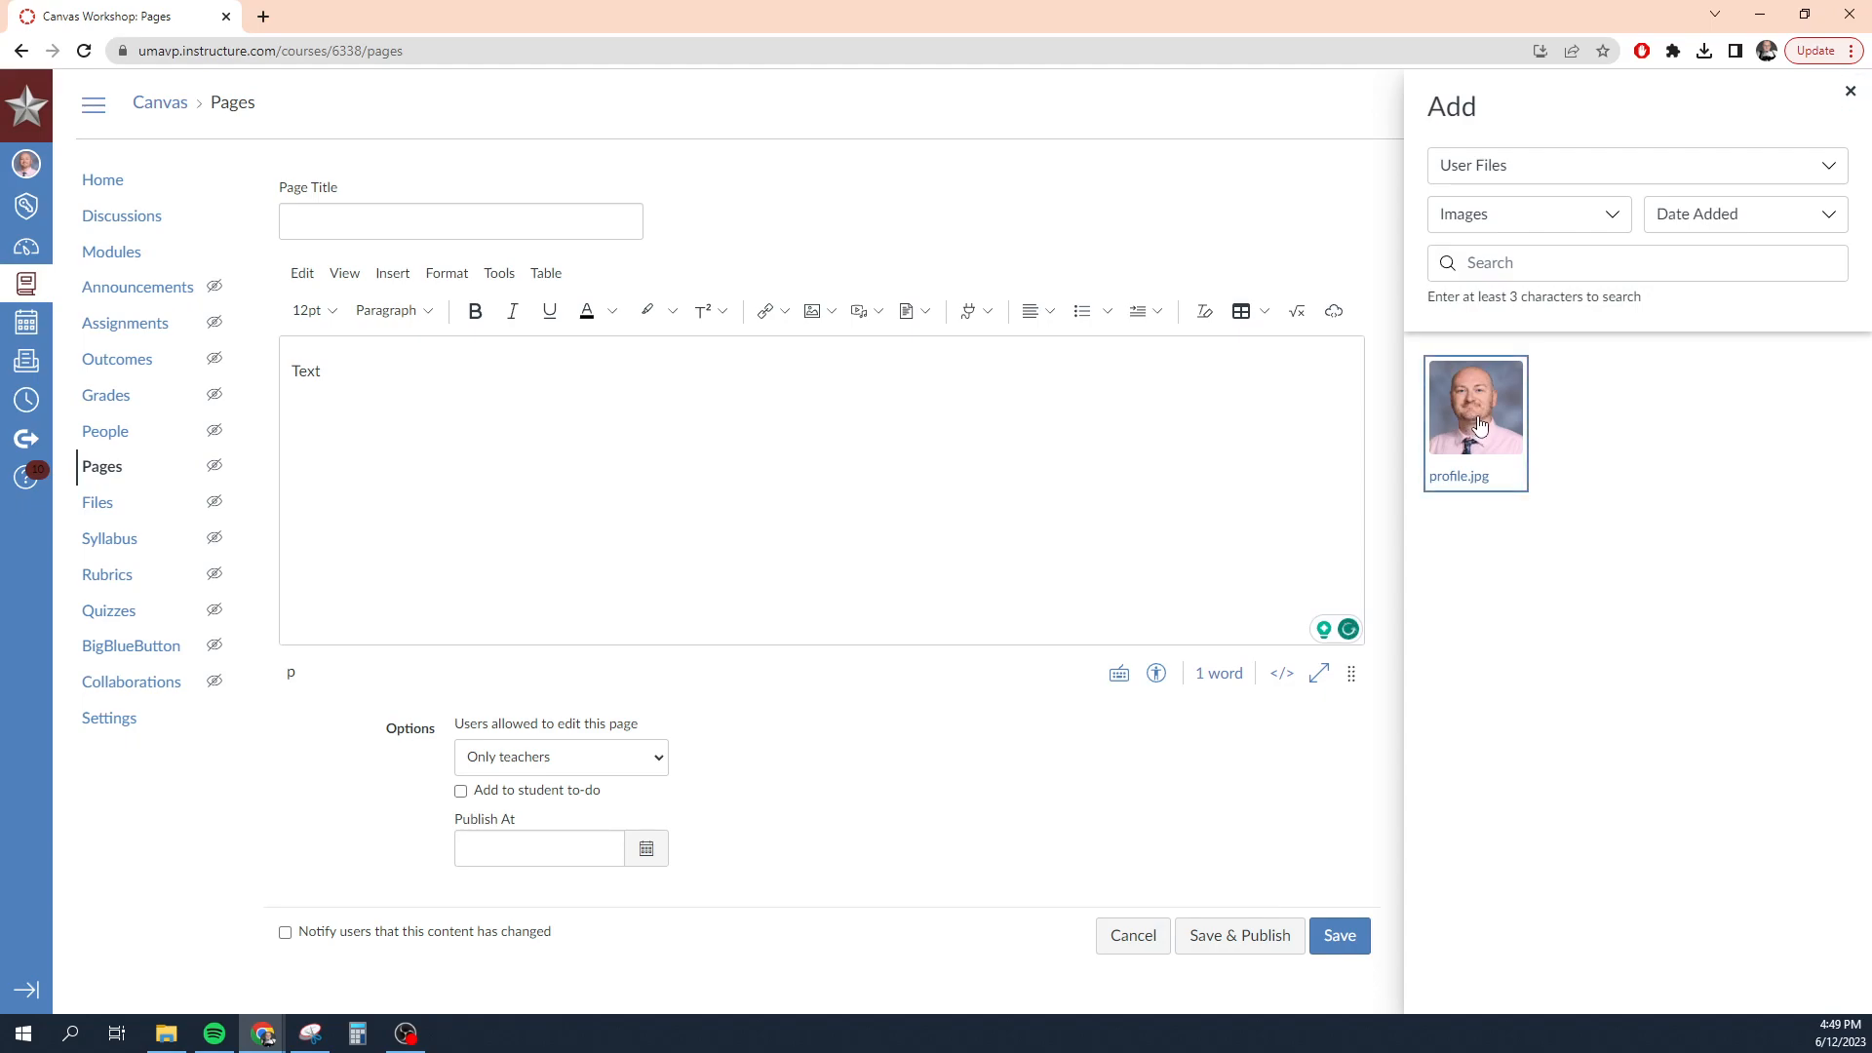
{"action": "left_click", "coordinate": [489, 518]}
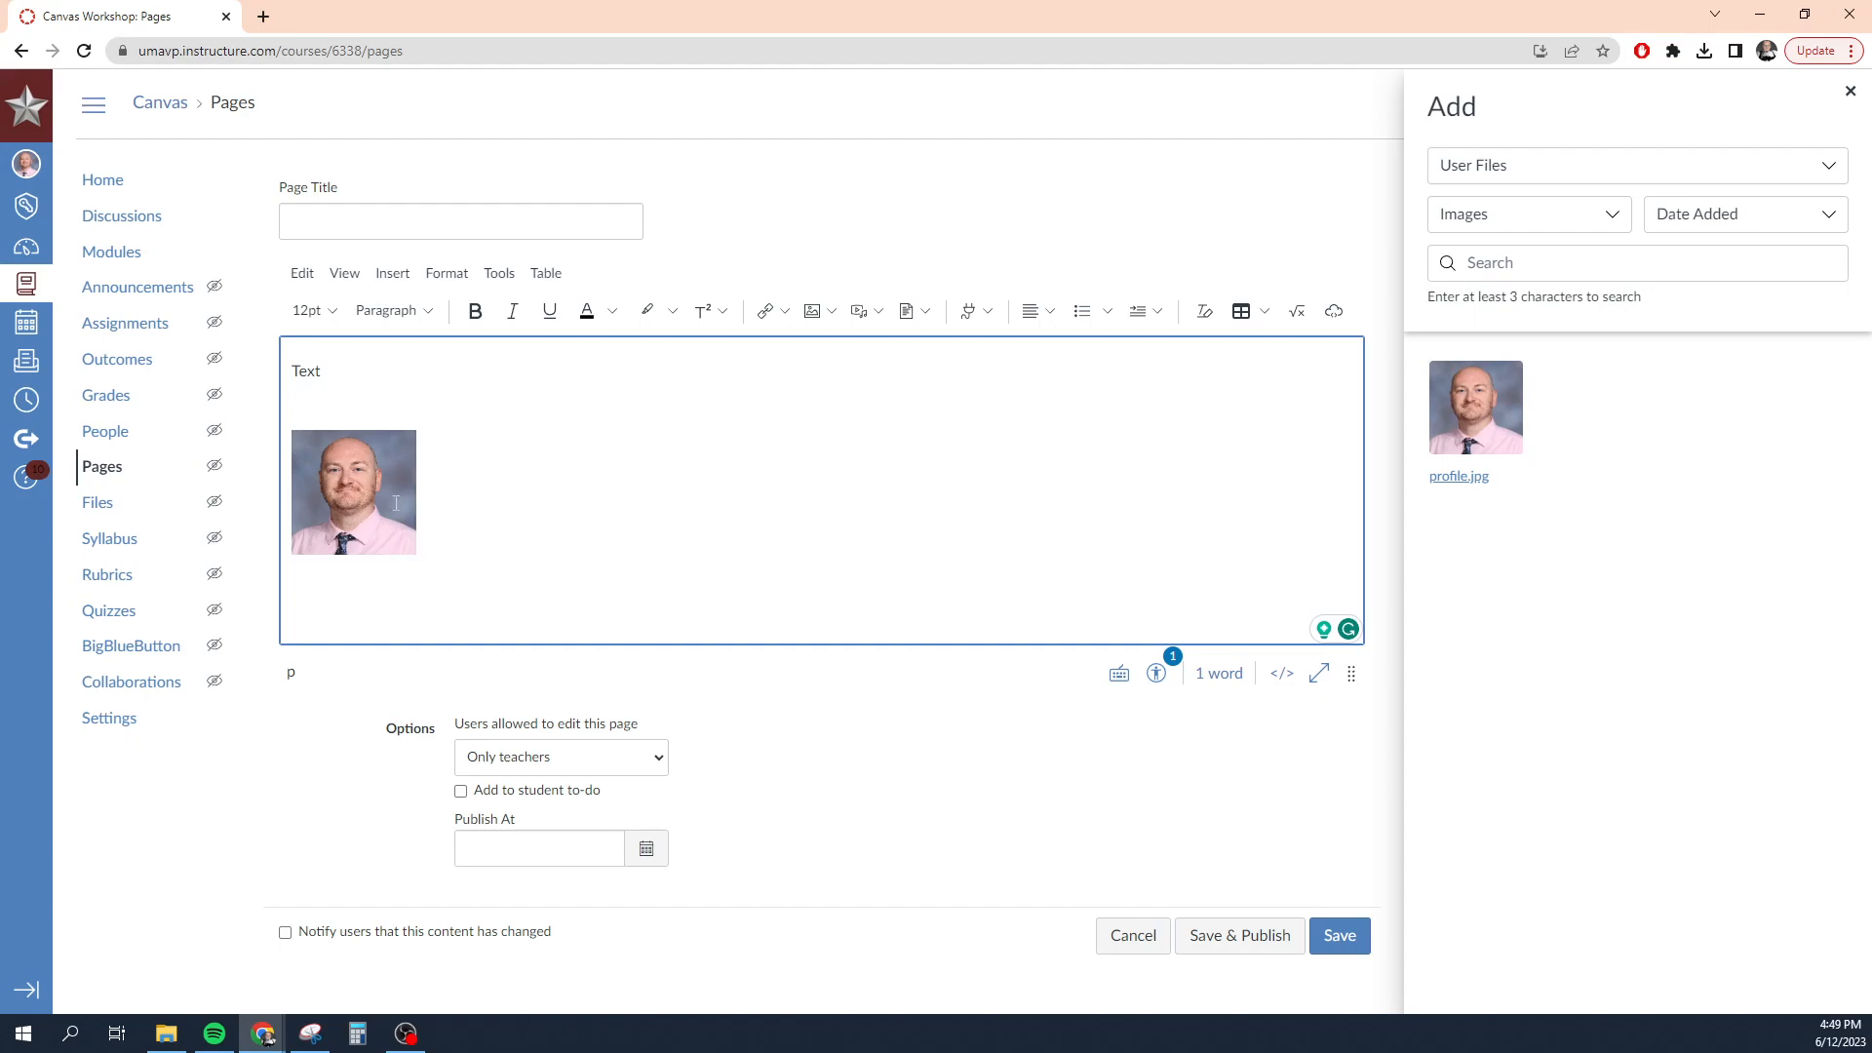
Enlarge the inserted profile.jpg image to about 262 by 262 pixels.
{"action": "left_click", "coordinate": [374, 455]}
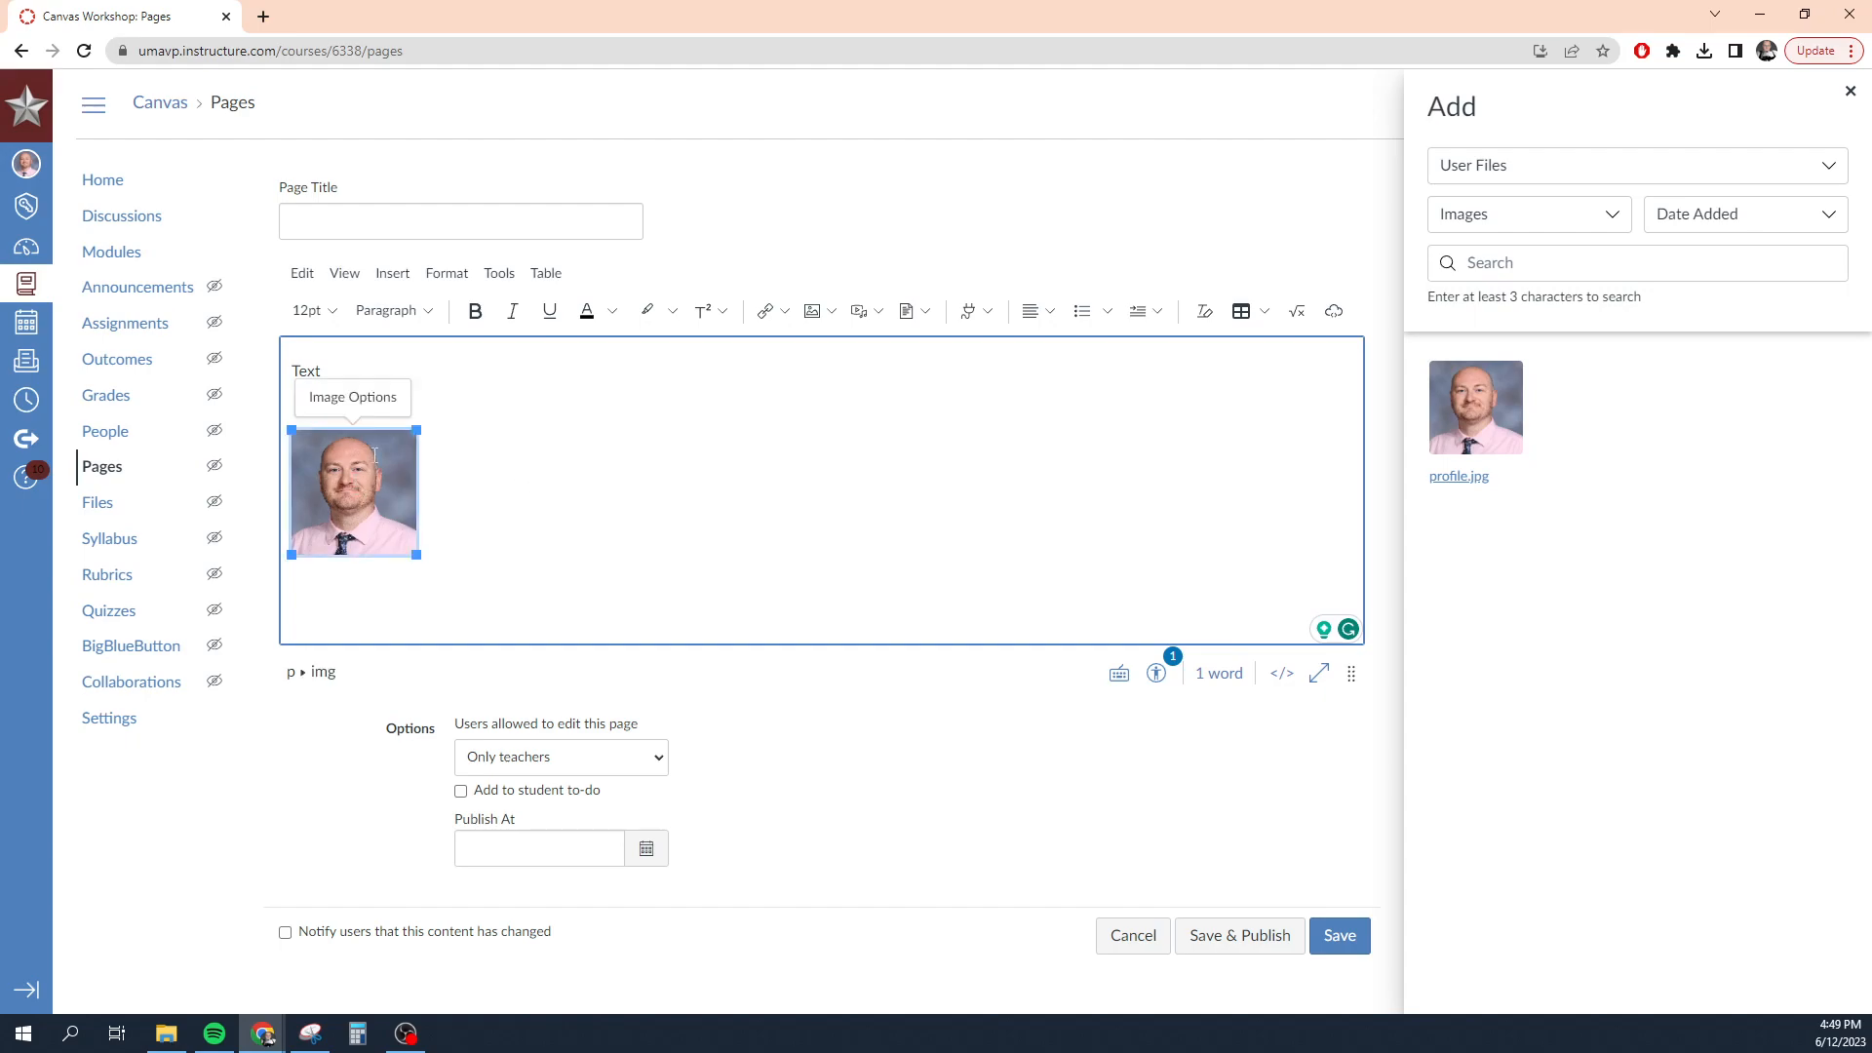
{"action": "left_click_drag", "start_coordinate": [416, 555], "coordinate": [565, 595]}
{"action": "scroll", "coordinate": [658, 582], "scroll_direction": "up", "scroll_amount": 1}
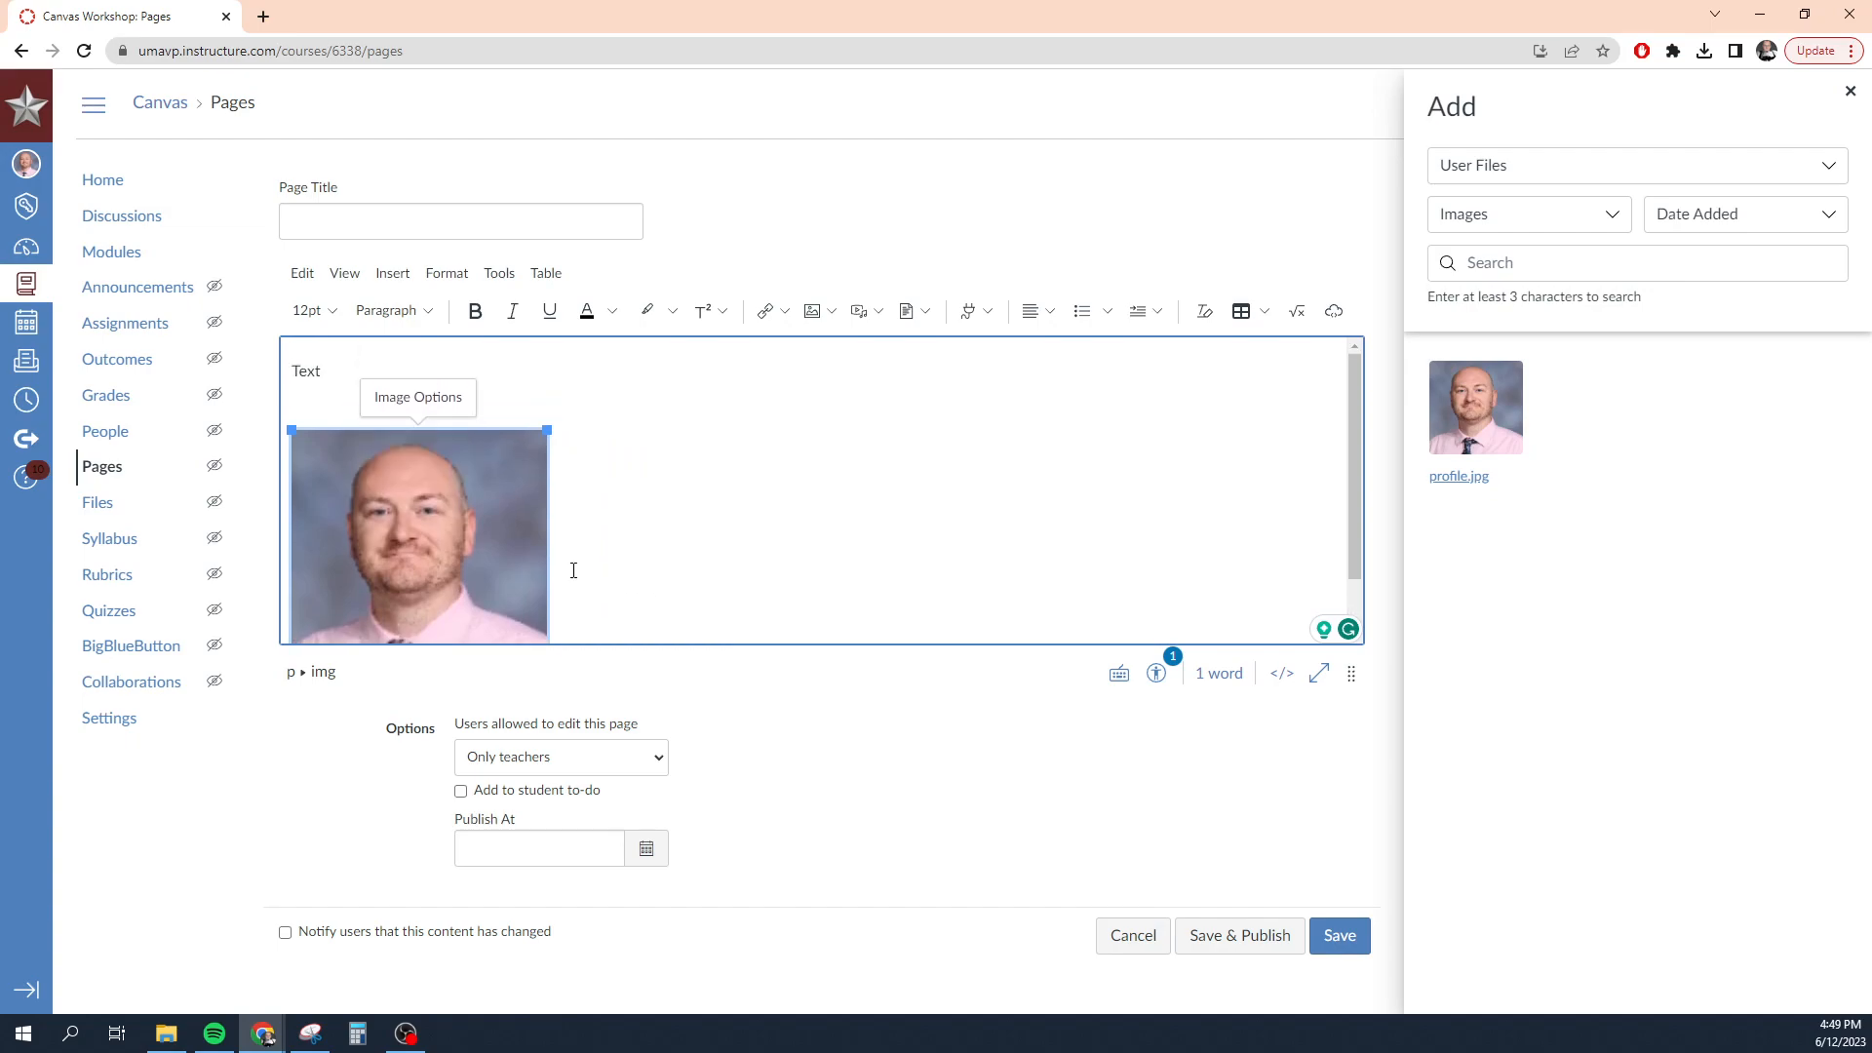
Open the image's options, read the alt text help, and mark and unmark it as a decorative image.
{"action": "left_click", "coordinate": [438, 400]}
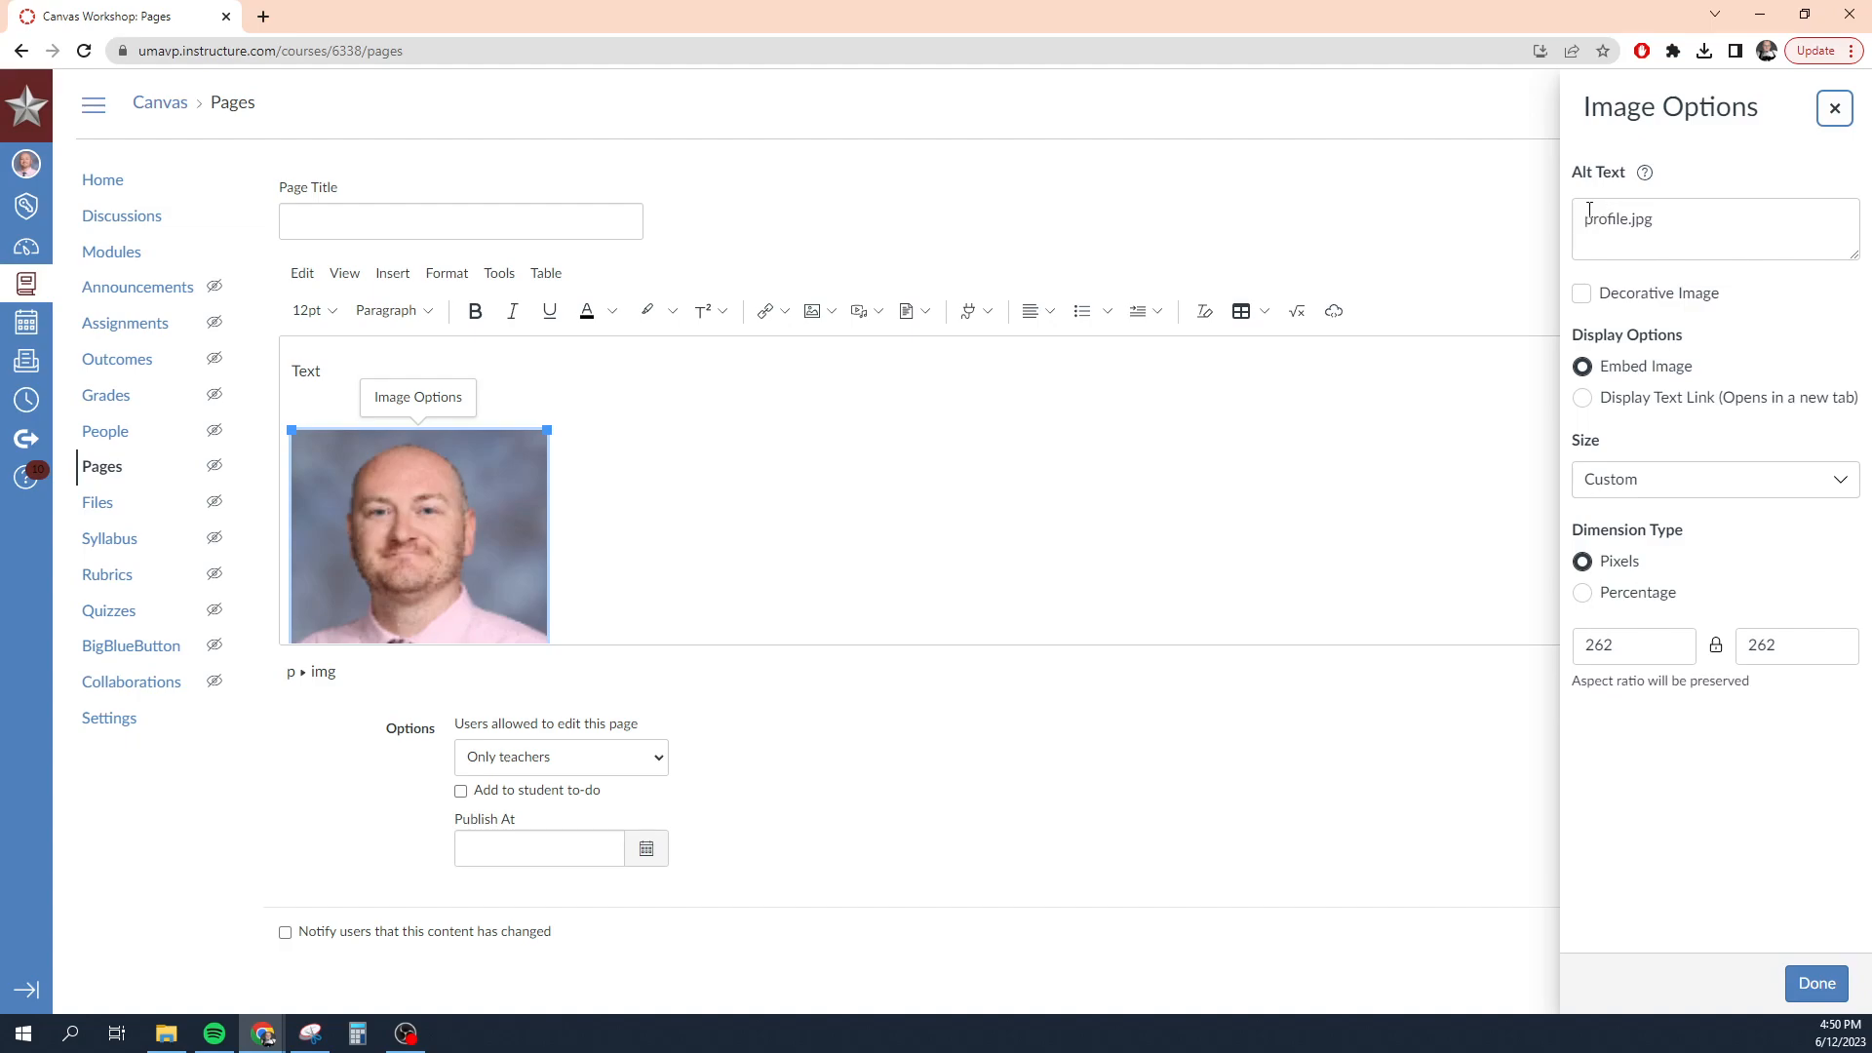
{"action": "mouse_move", "coordinate": [1645, 174]}
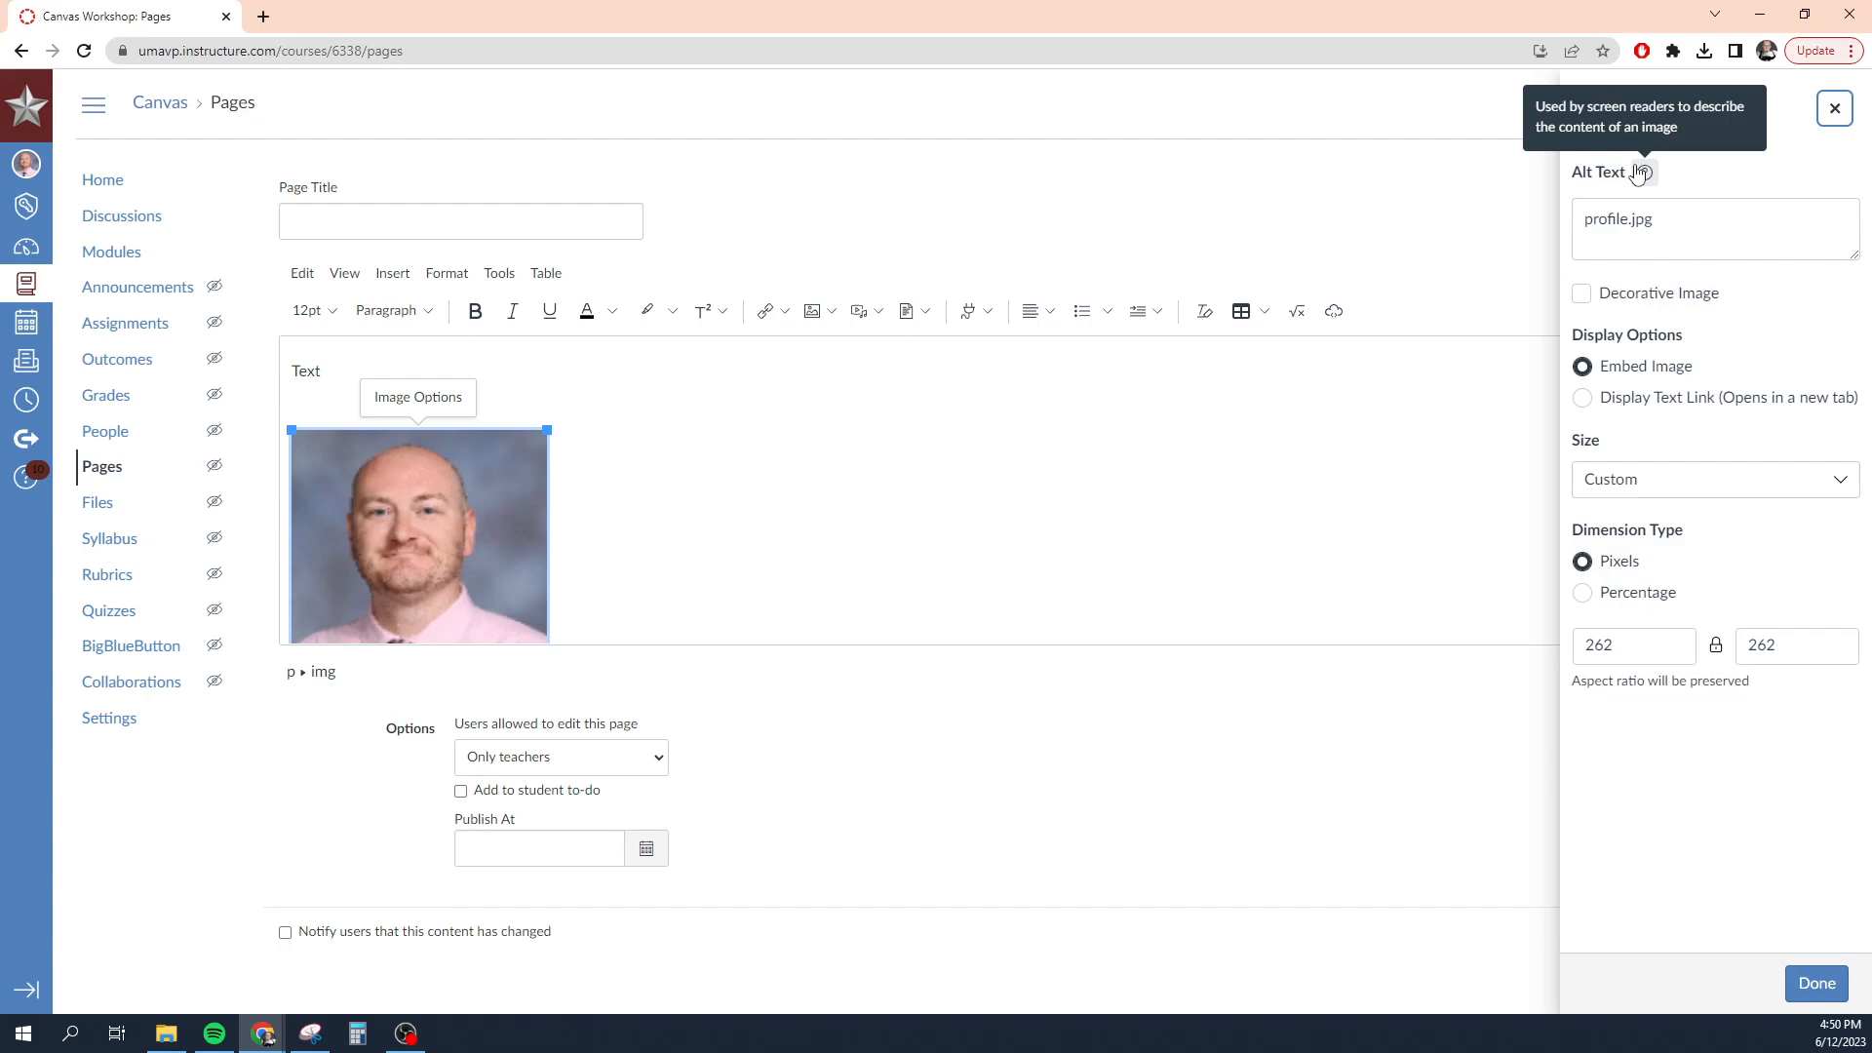
{"action": "left_click", "coordinate": [1582, 296]}
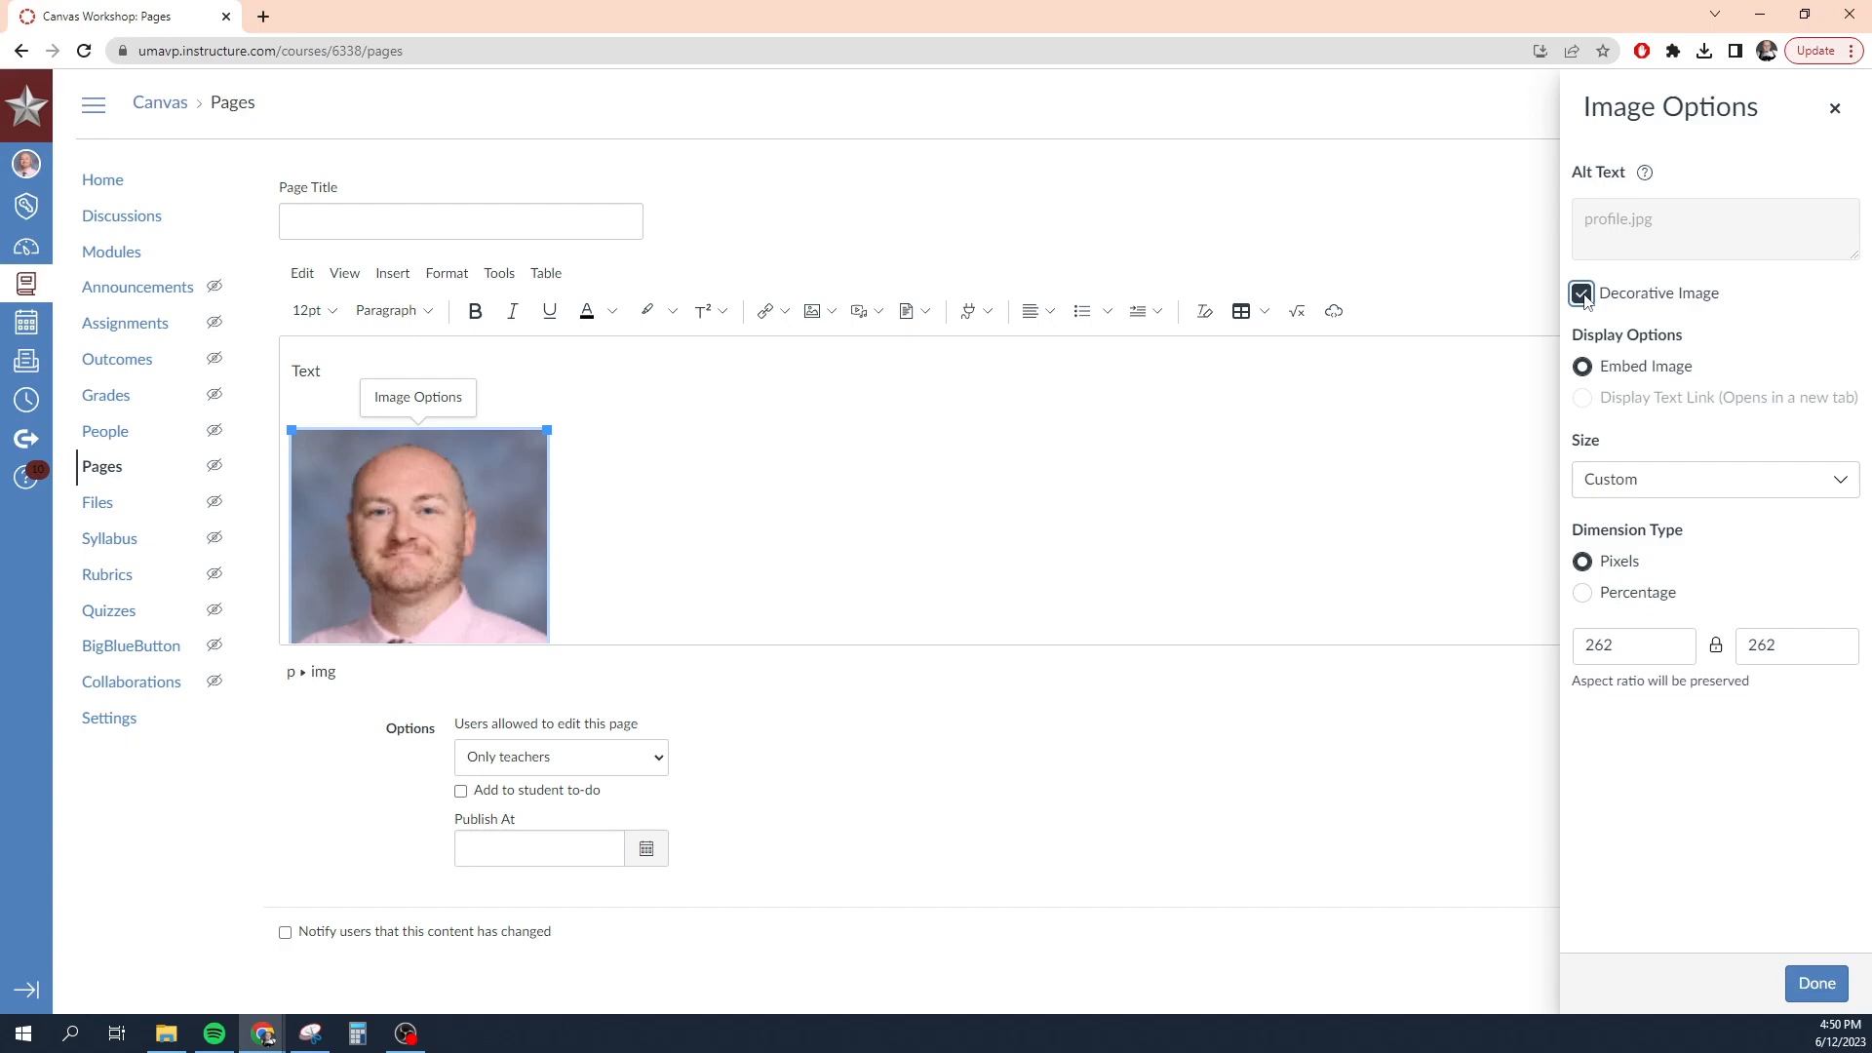
{"action": "left_click", "coordinate": [1582, 295]}
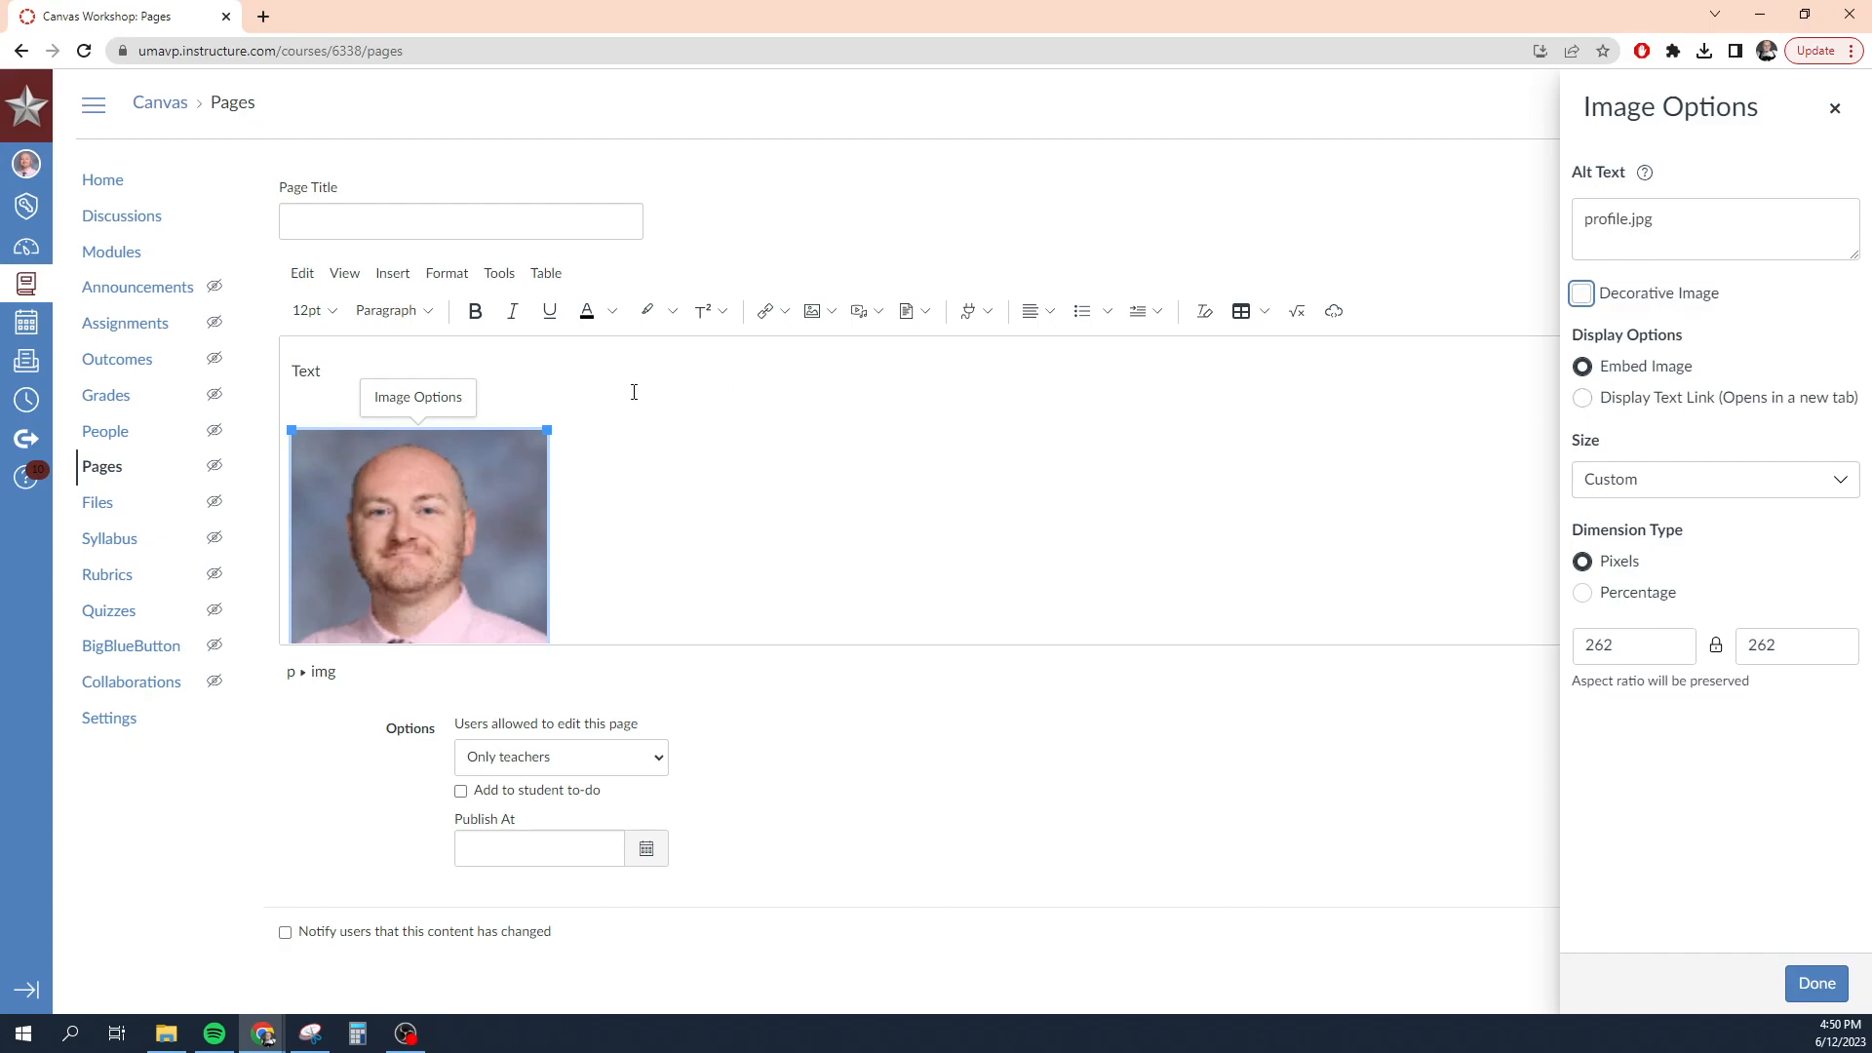
Display the image as a text link instead of embedding it, and delete that link from the page body.
{"action": "left_click", "coordinate": [1582, 397]}
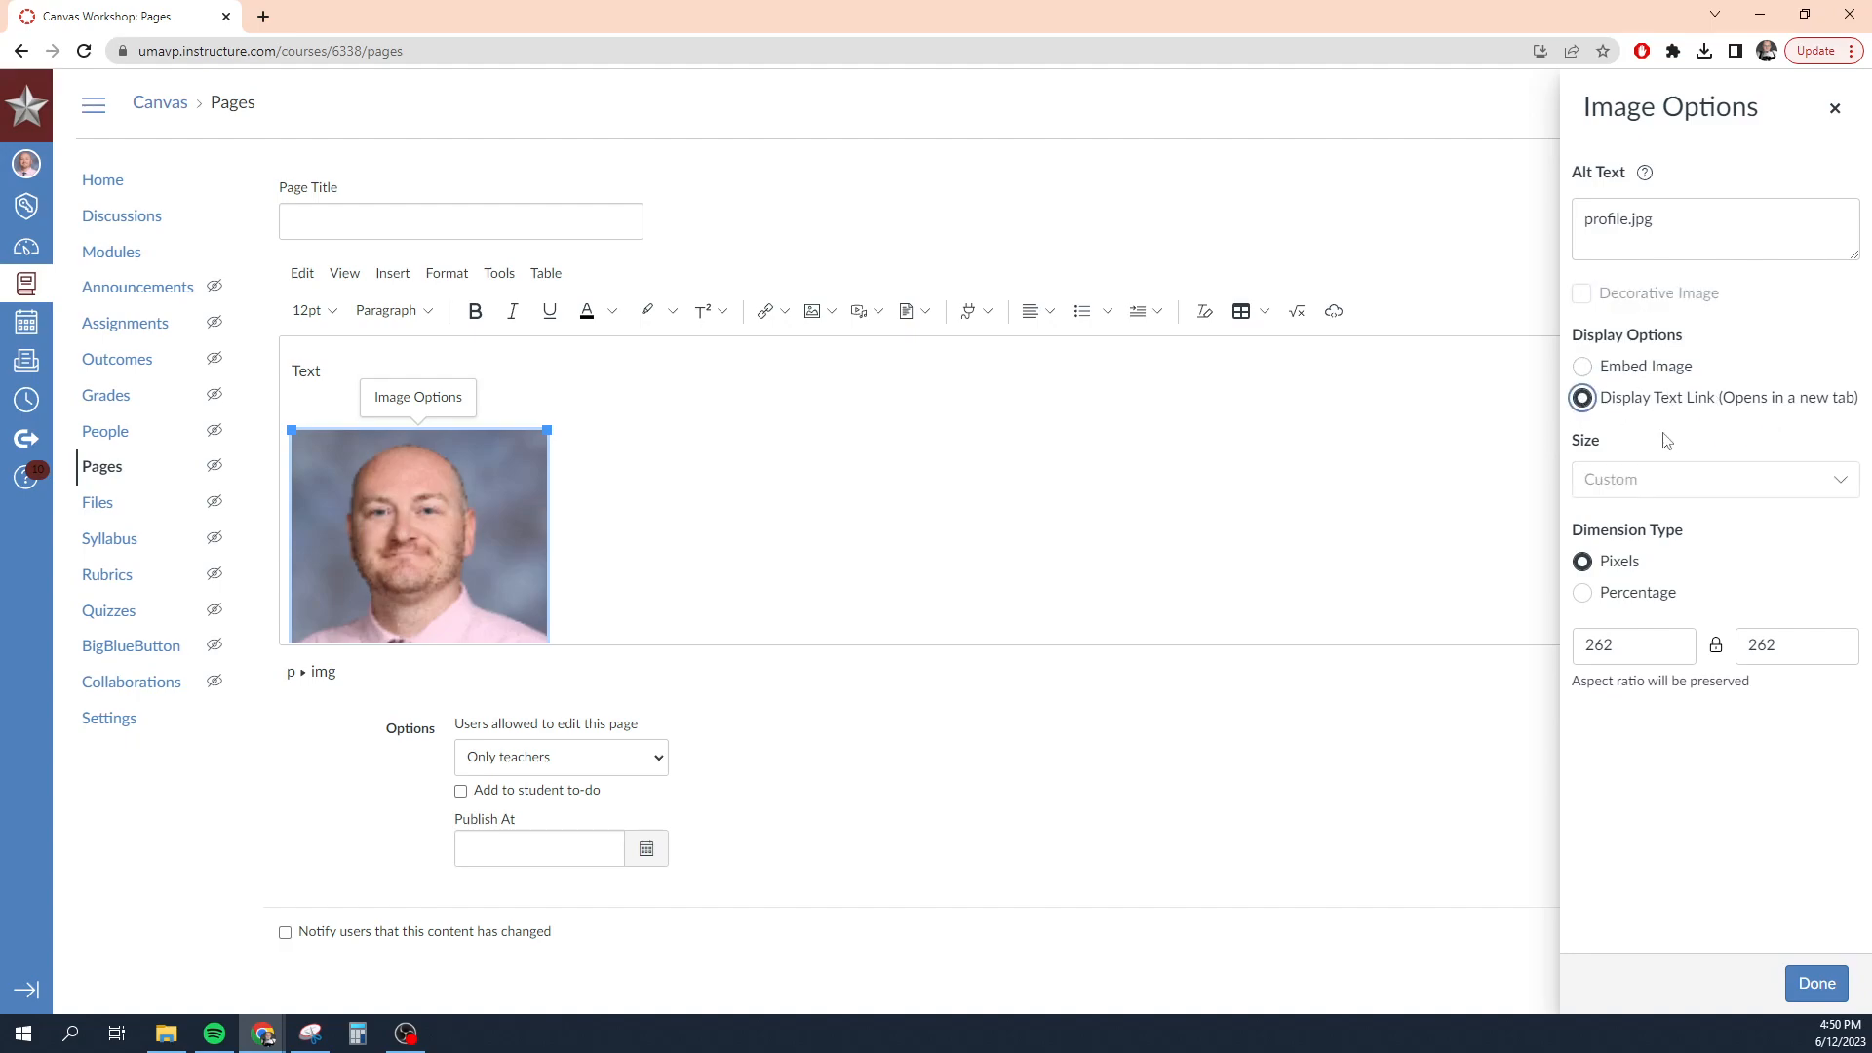
{"action": "left_click", "coordinate": [1816, 982]}
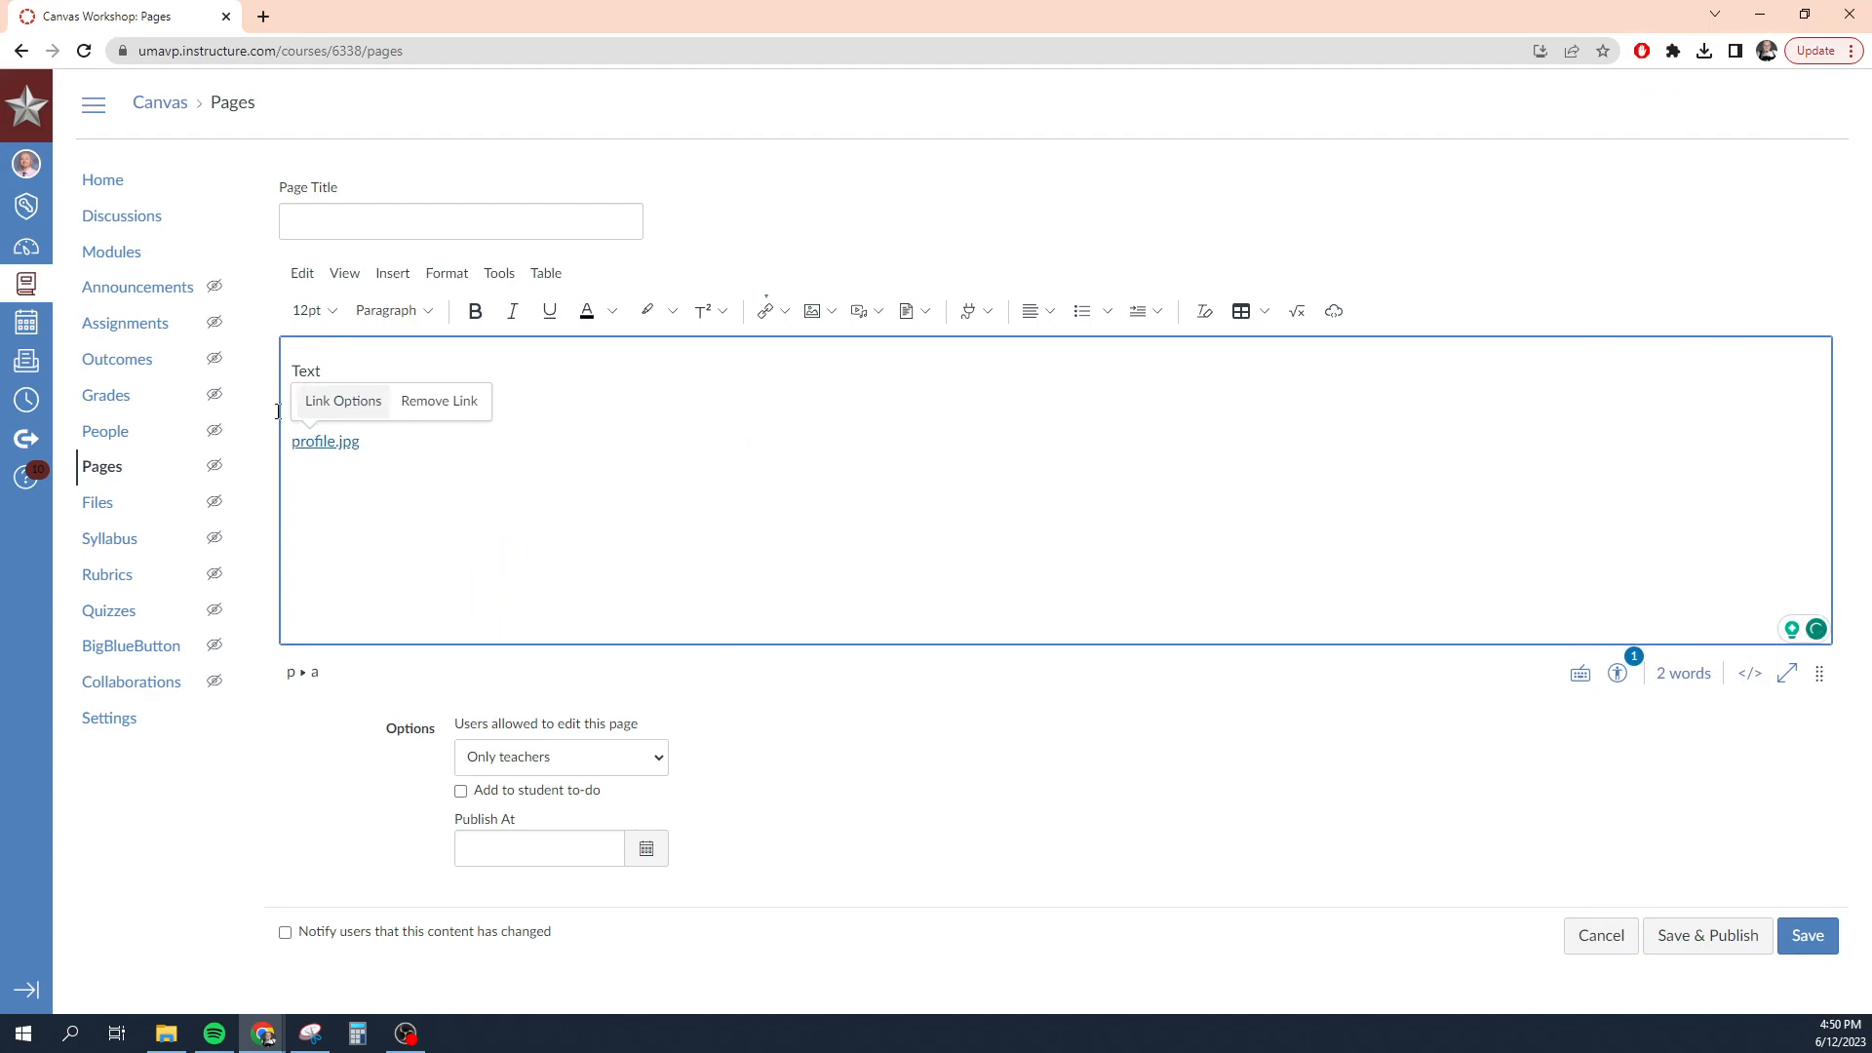
{"action": "left_click", "coordinate": [432, 405]}
{"action": "key", "text": "Delete"}
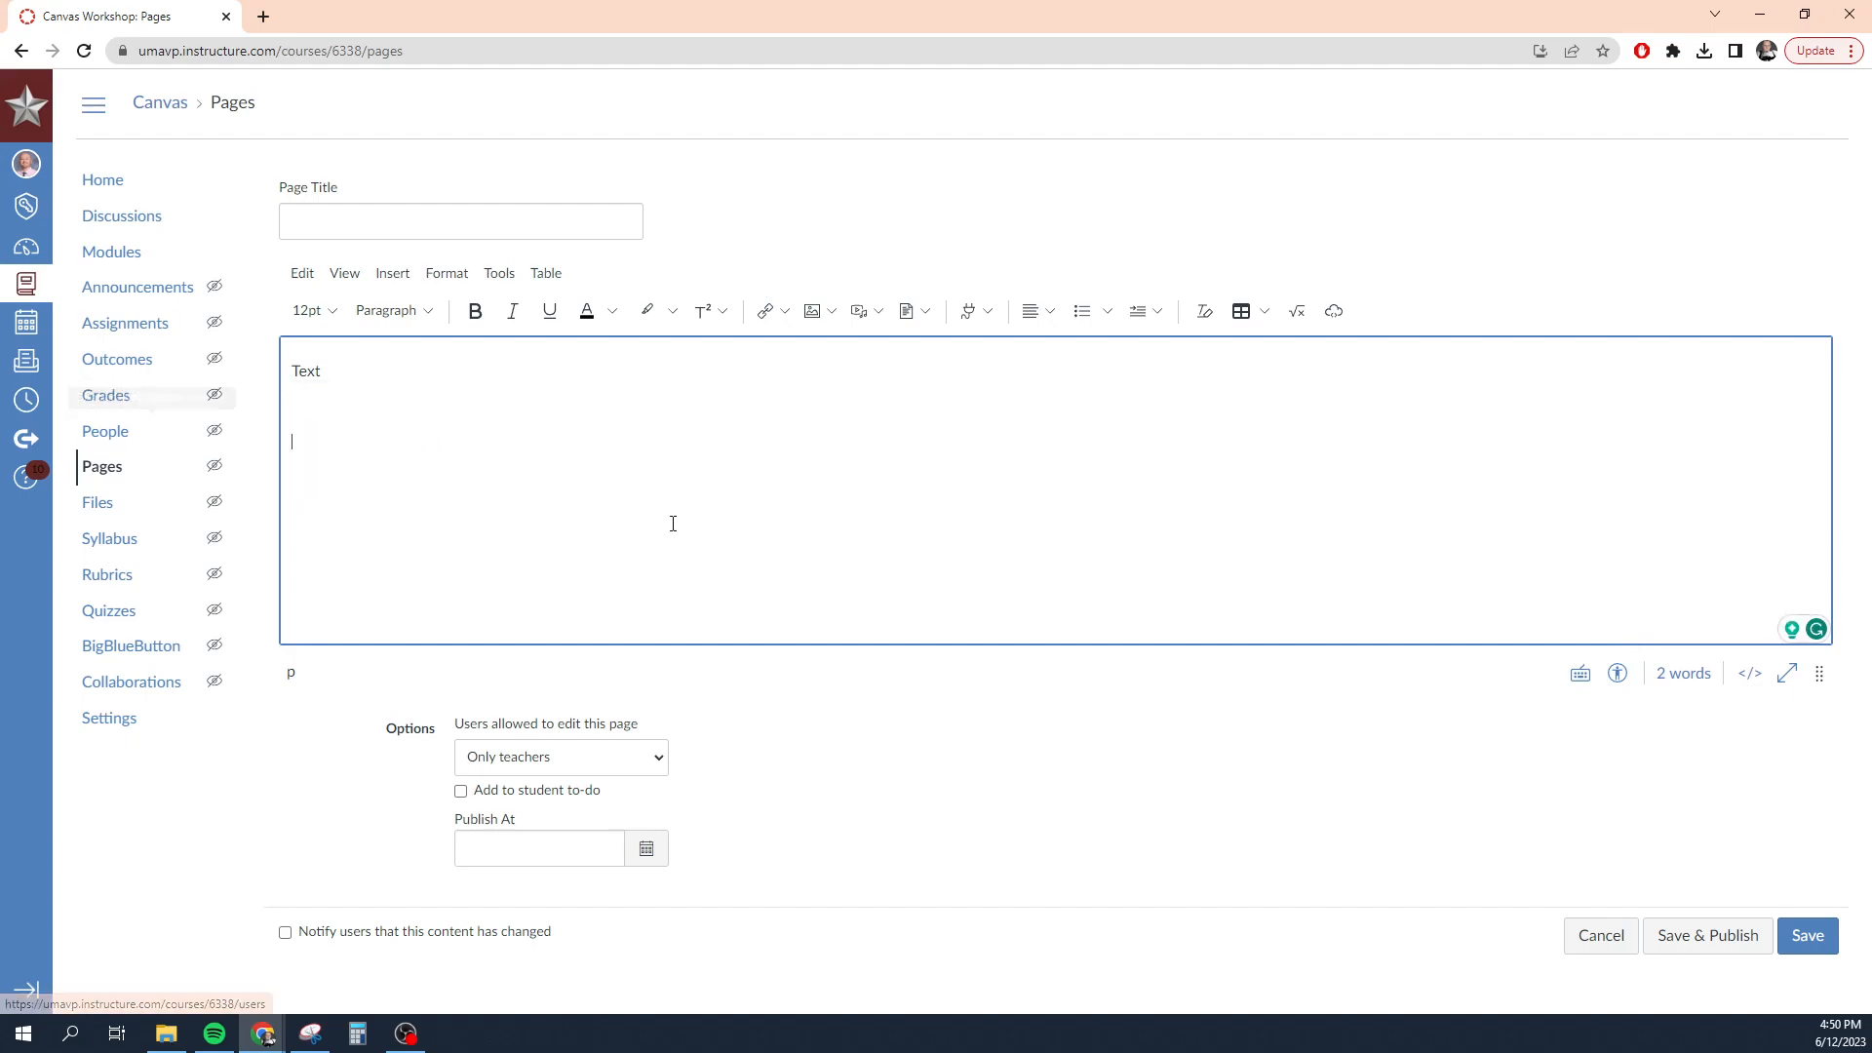
Insert the user image profile.jpg again below the "Text" paragraph.
{"action": "left_click", "coordinate": [824, 311]}
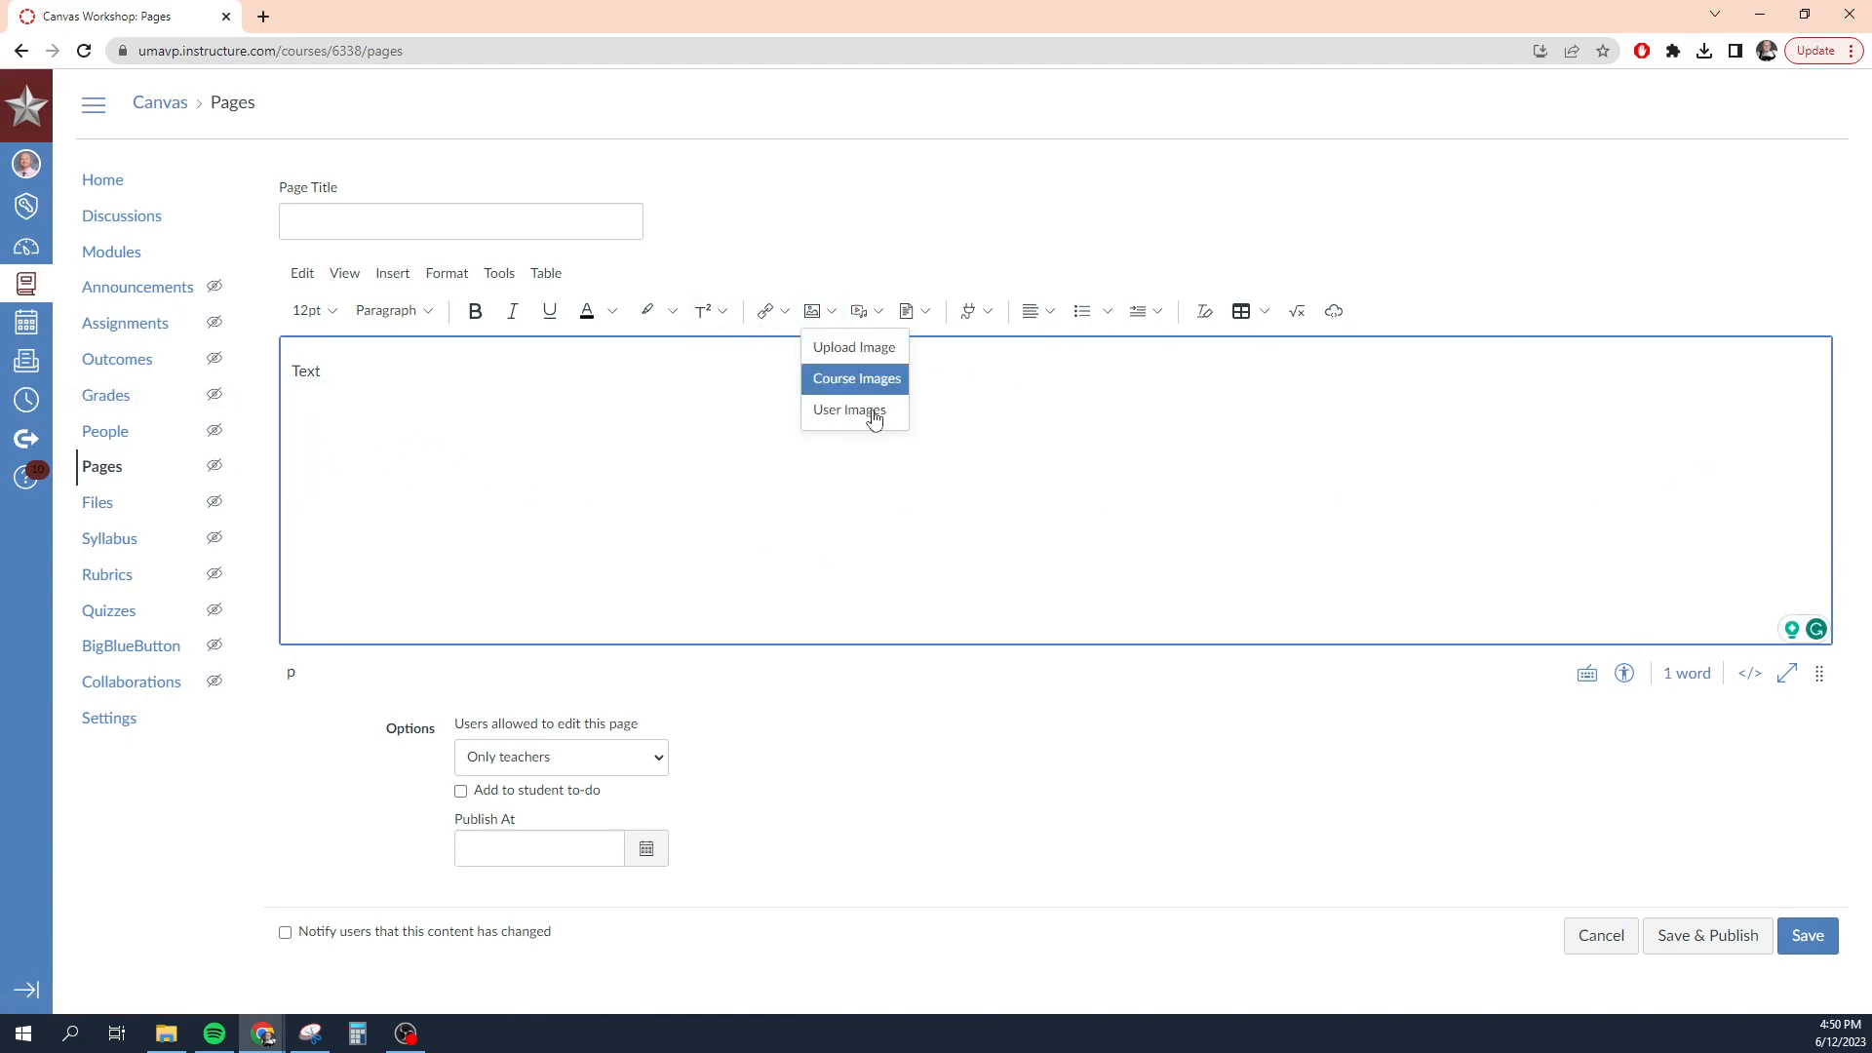
{"action": "left_click", "coordinate": [879, 414]}
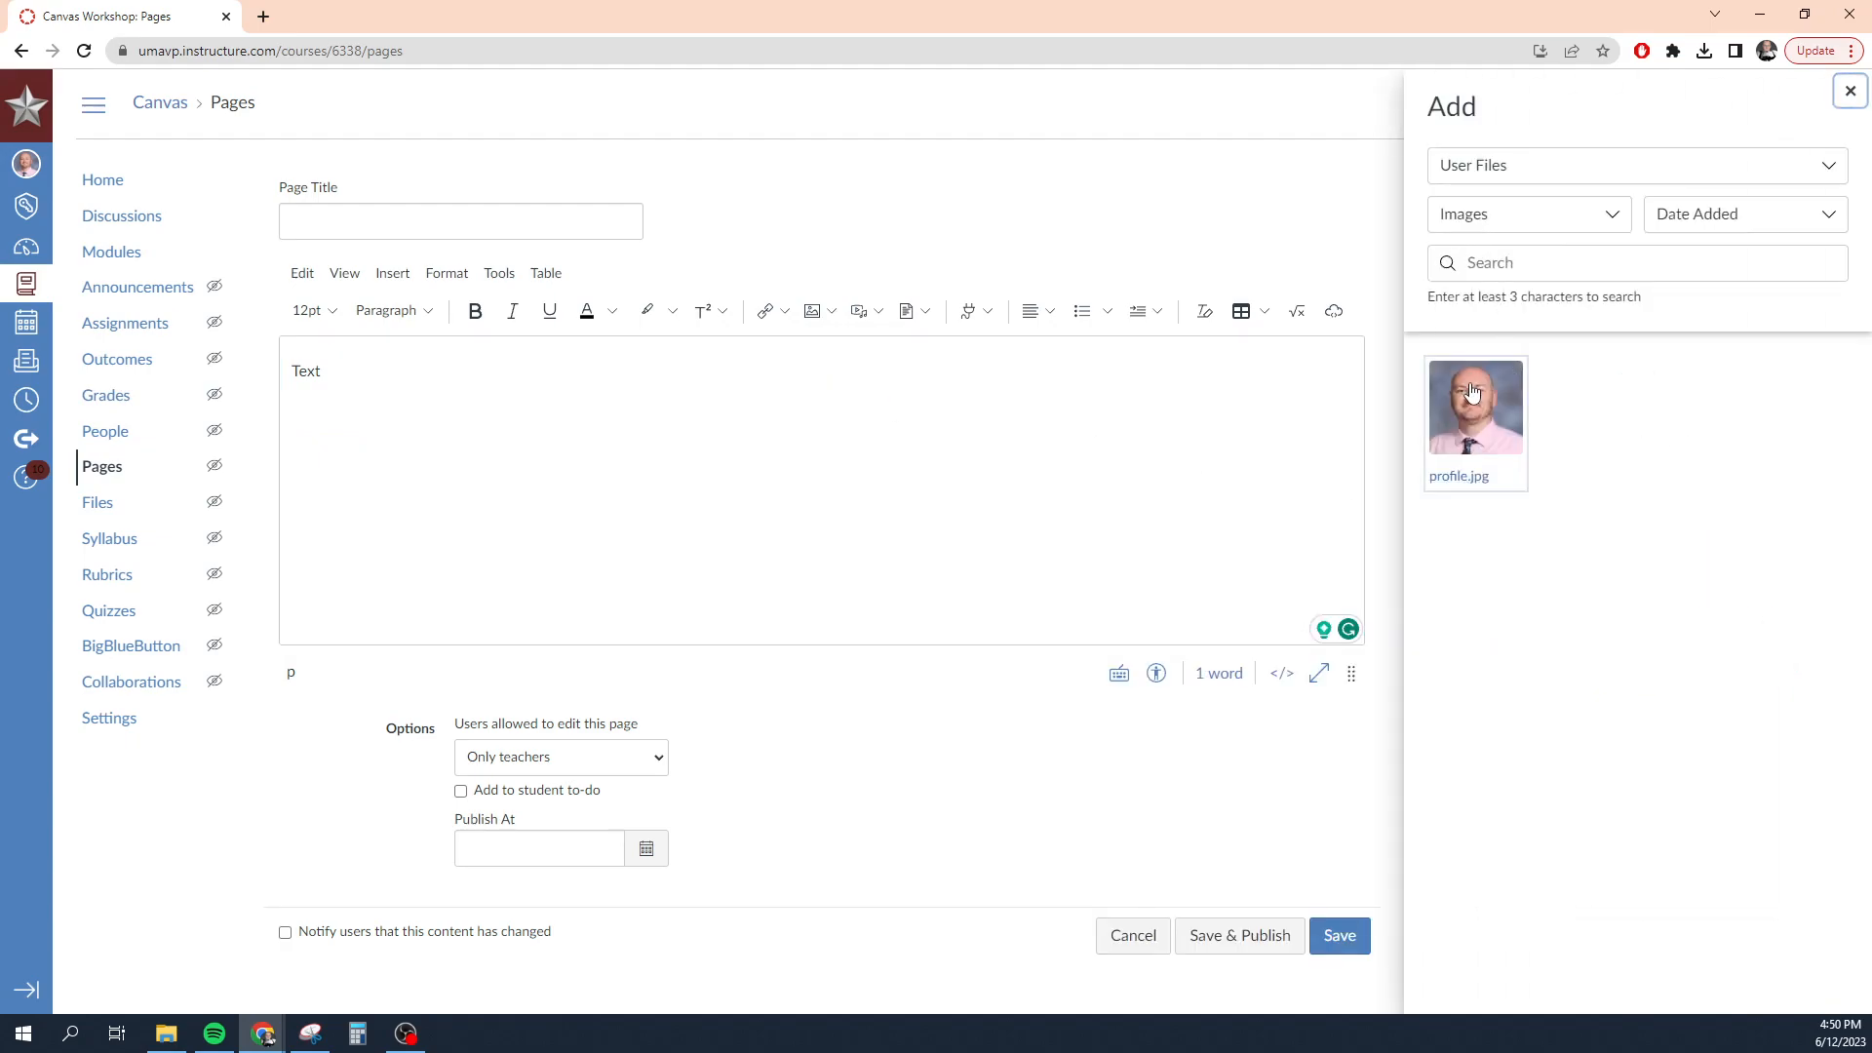
{"action": "left_click", "coordinate": [1475, 414]}
{"action": "left_click", "coordinate": [1034, 537]}
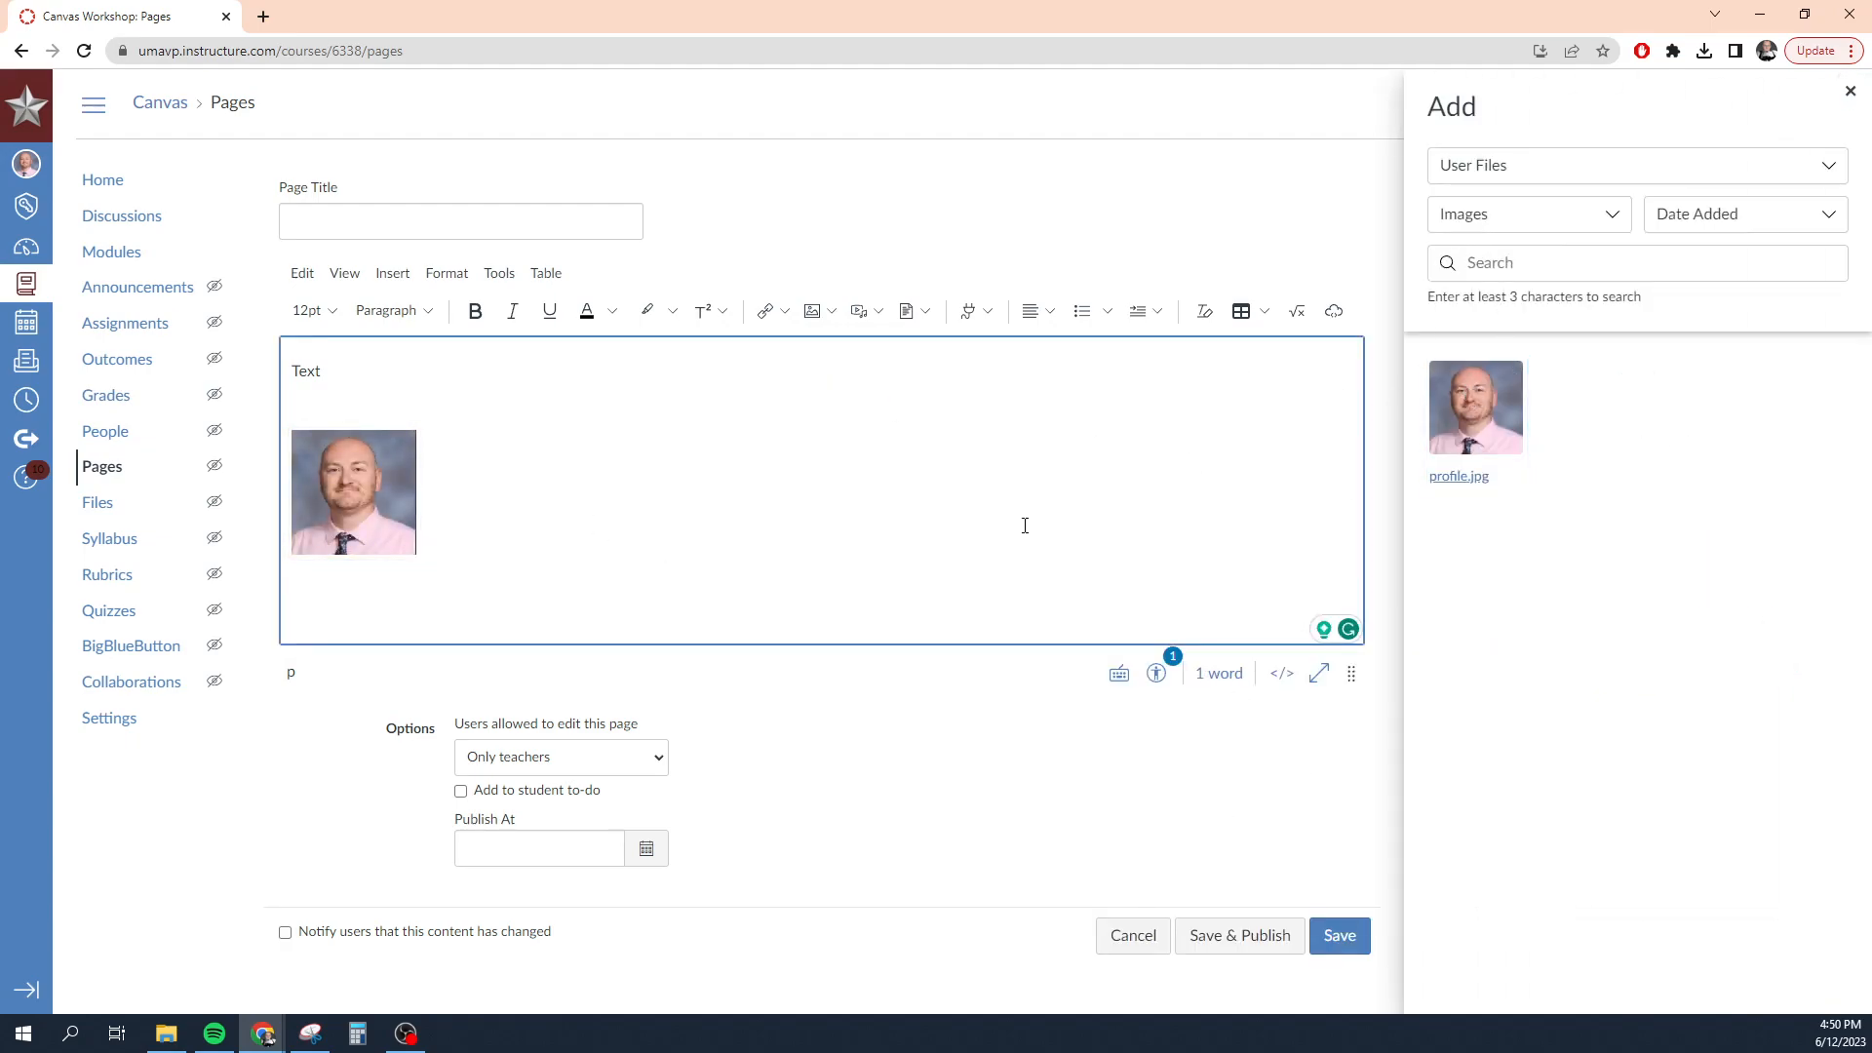
Set the profile image's dimension type to Percentage at 100%, apply it, and view the resized image in the page body.
{"action": "left_click", "coordinate": [334, 500]}
{"action": "left_click", "coordinate": [353, 397]}
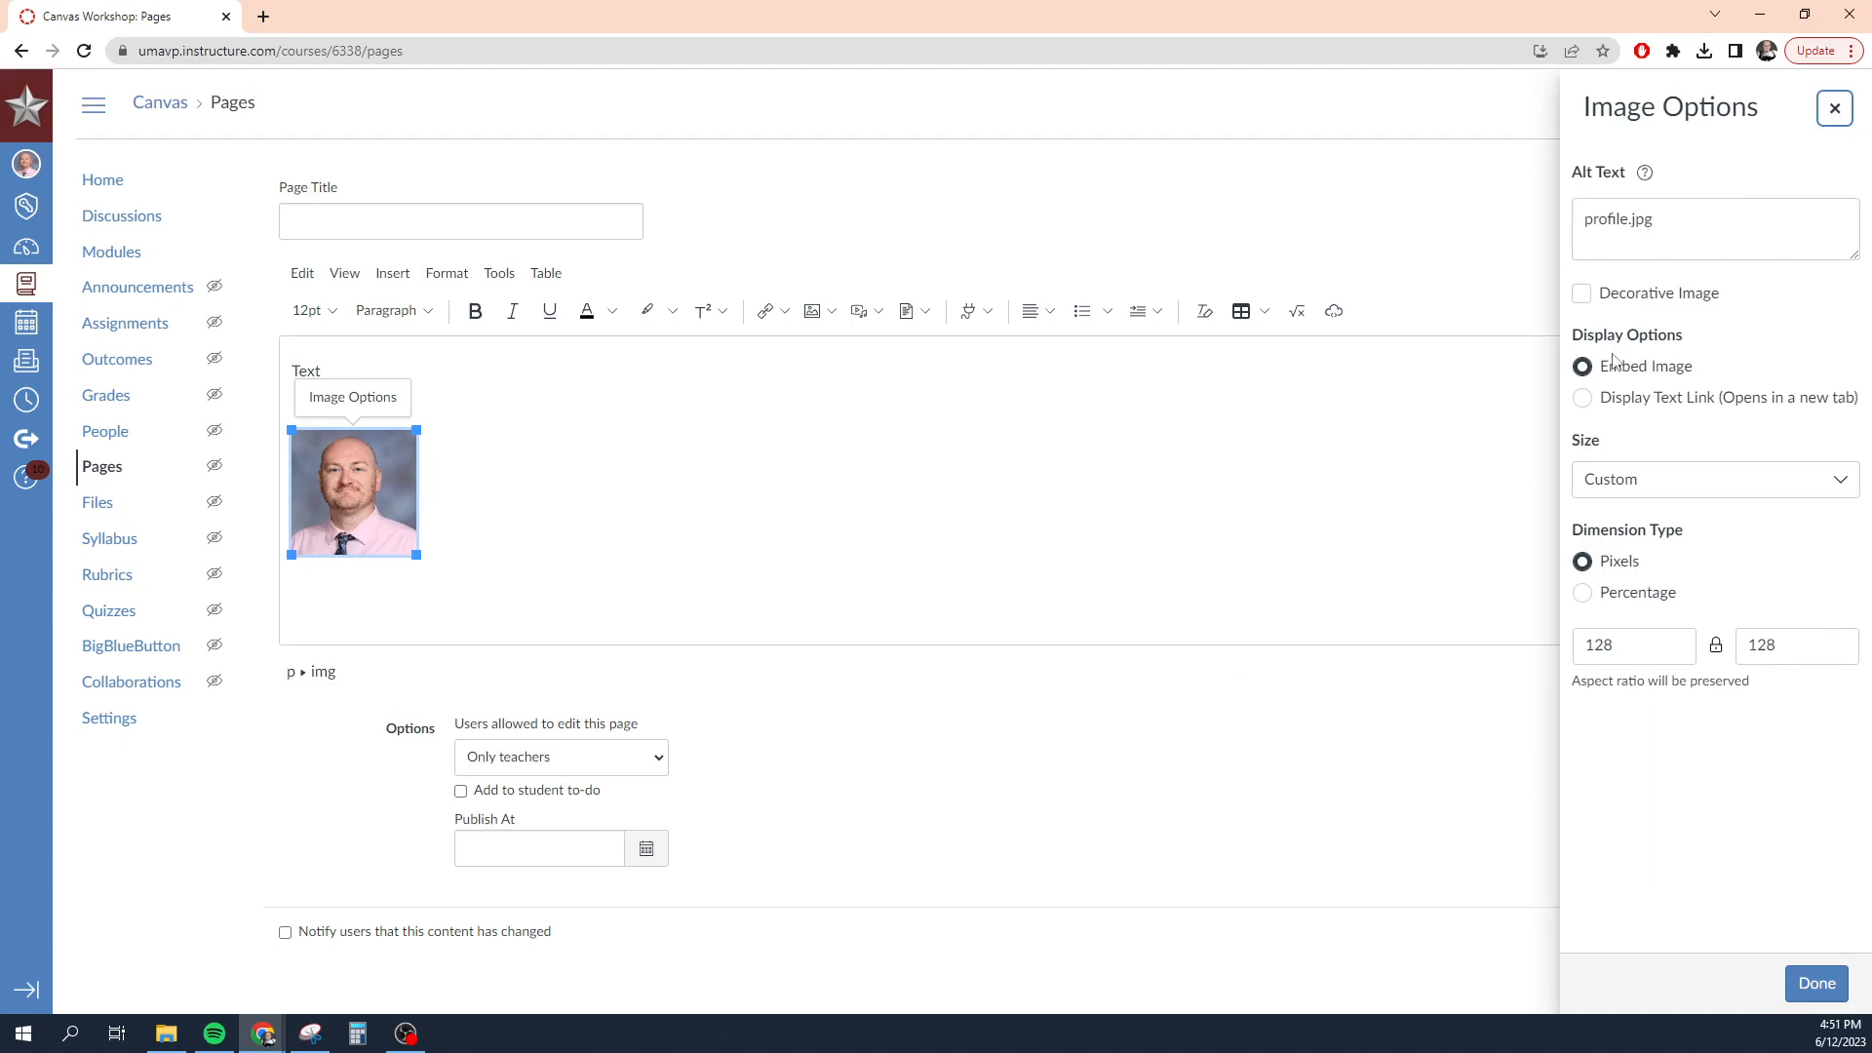
{"action": "left_click", "coordinate": [1654, 493]}
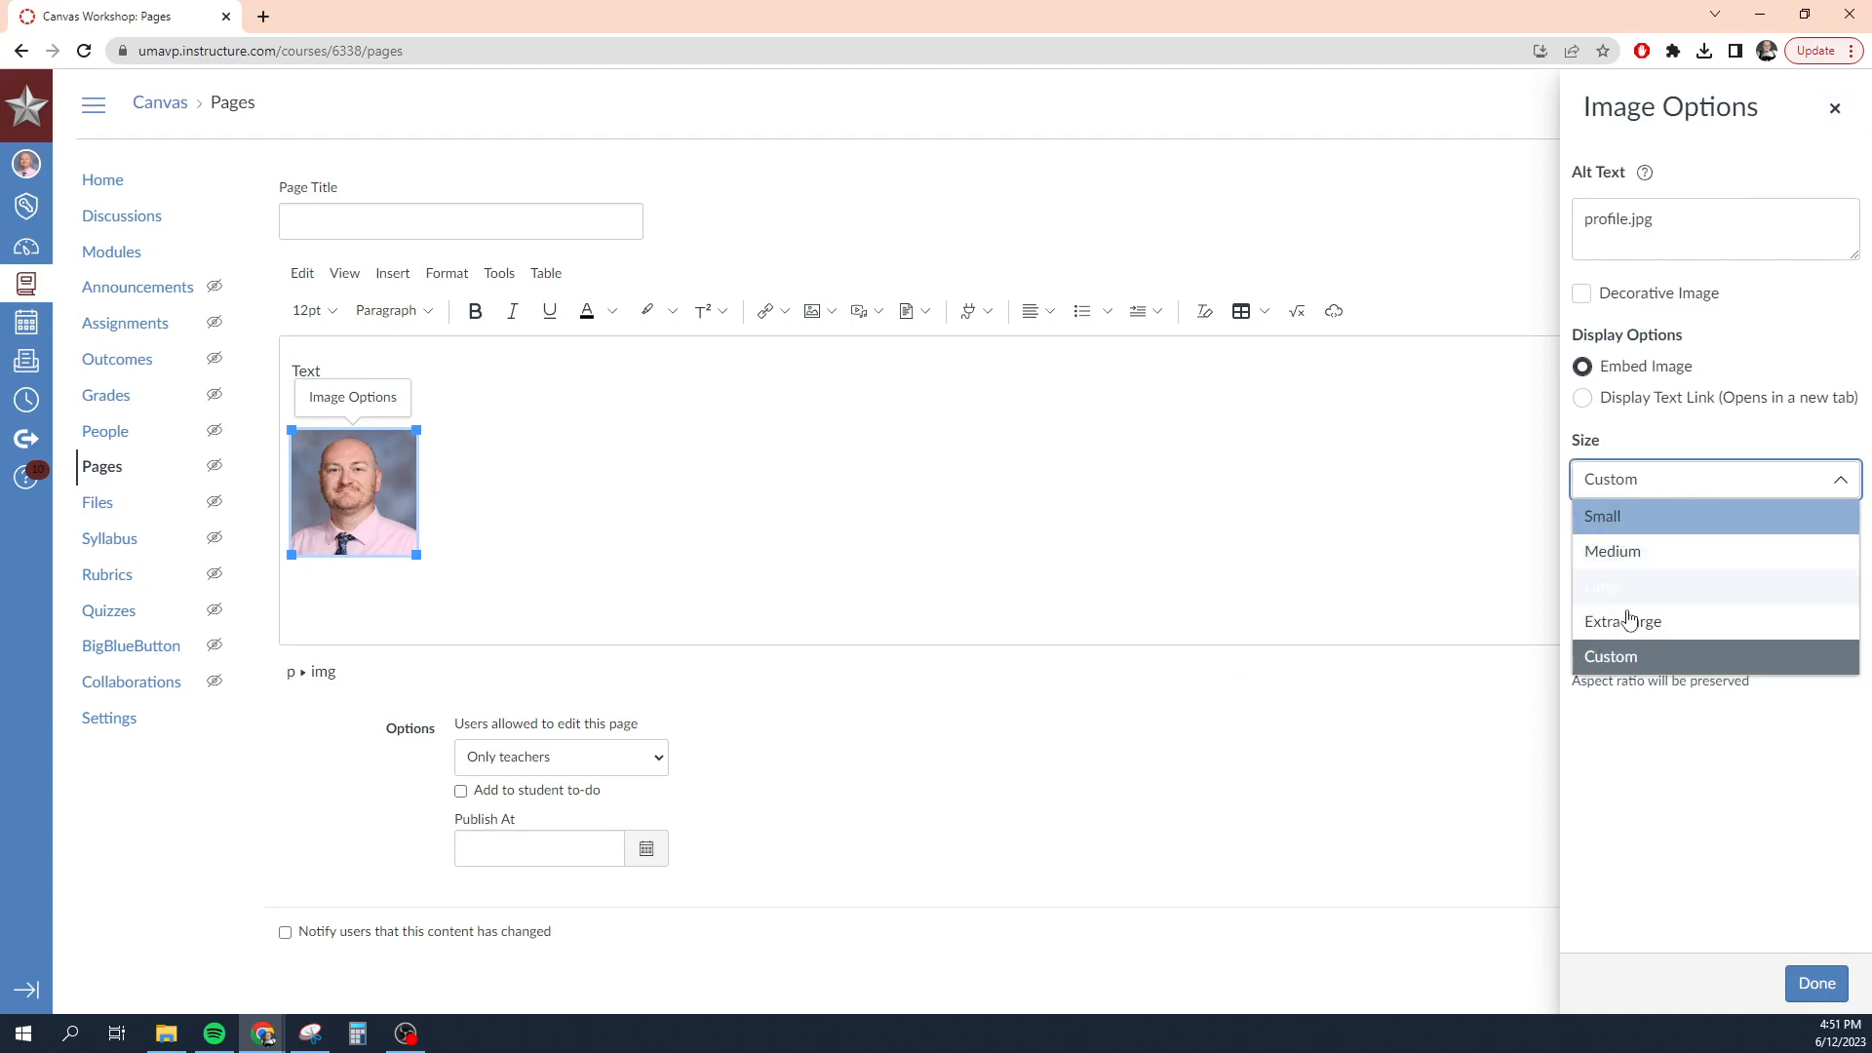
{"action": "left_click", "coordinate": [1623, 488]}
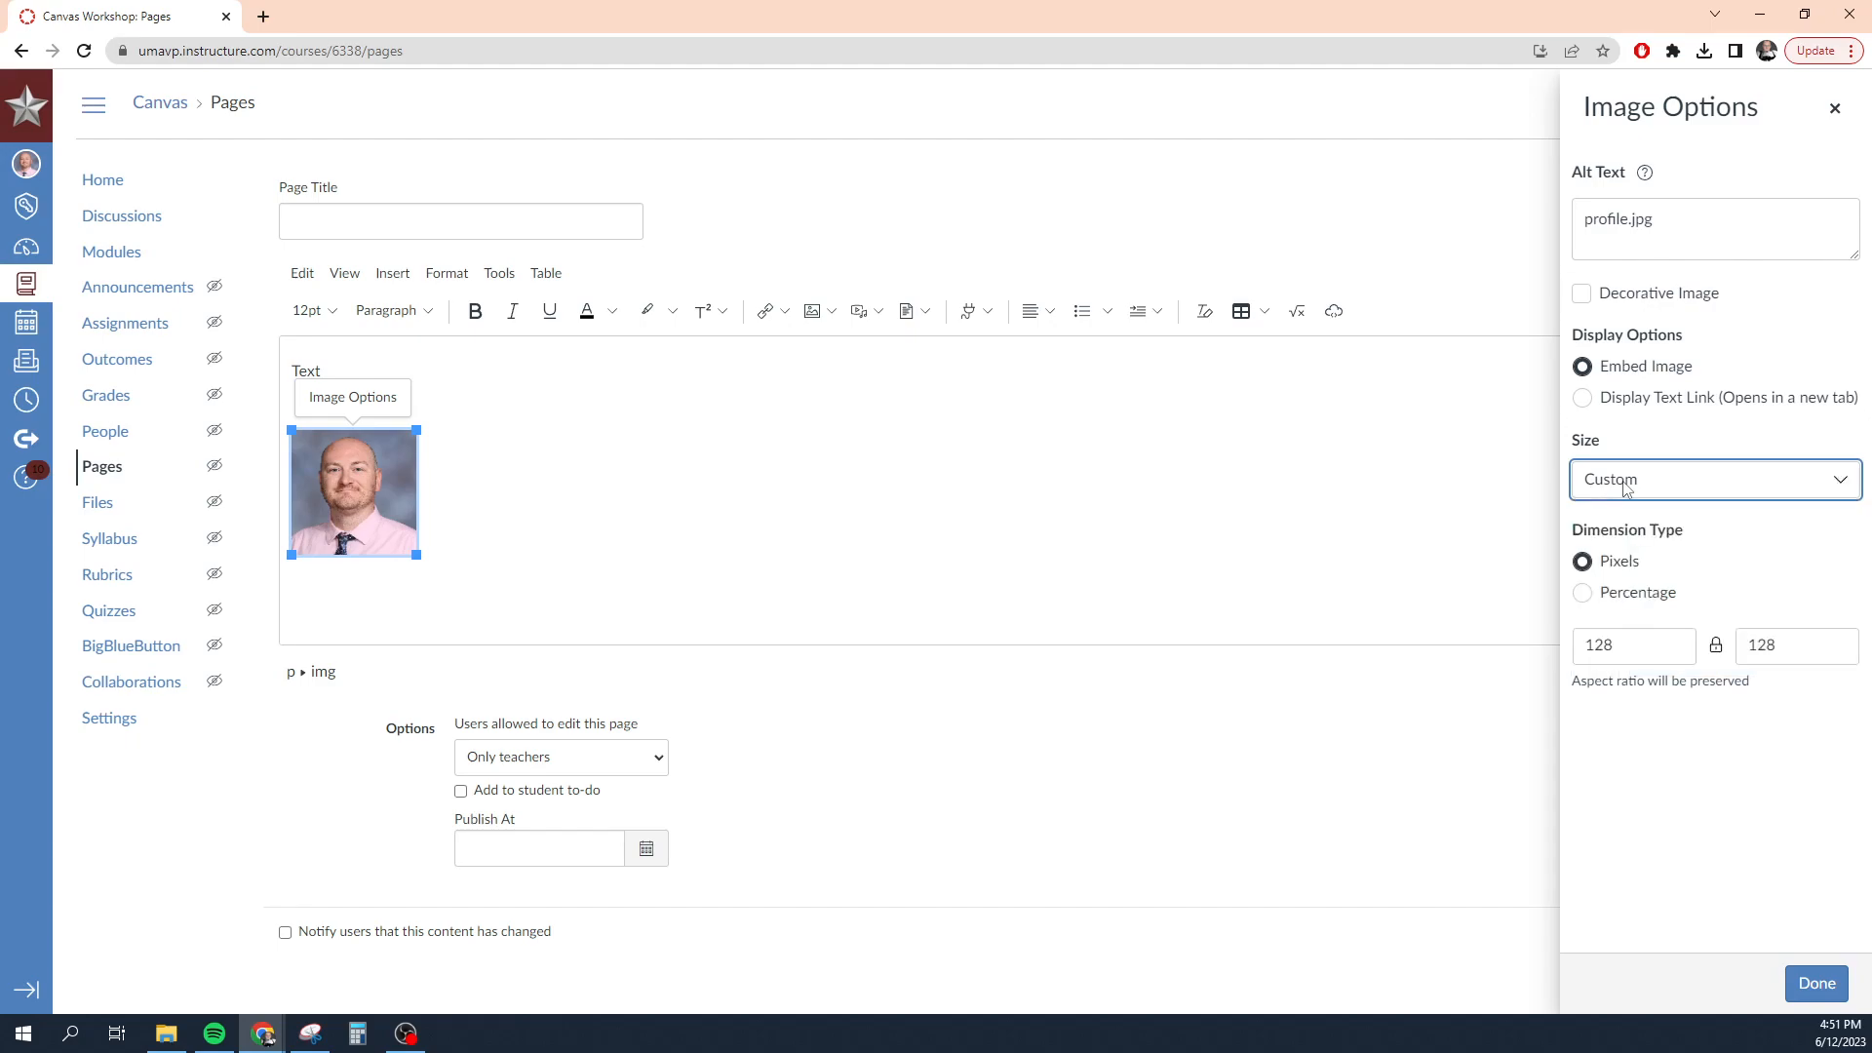
{"action": "left_click", "coordinate": [1583, 594]}
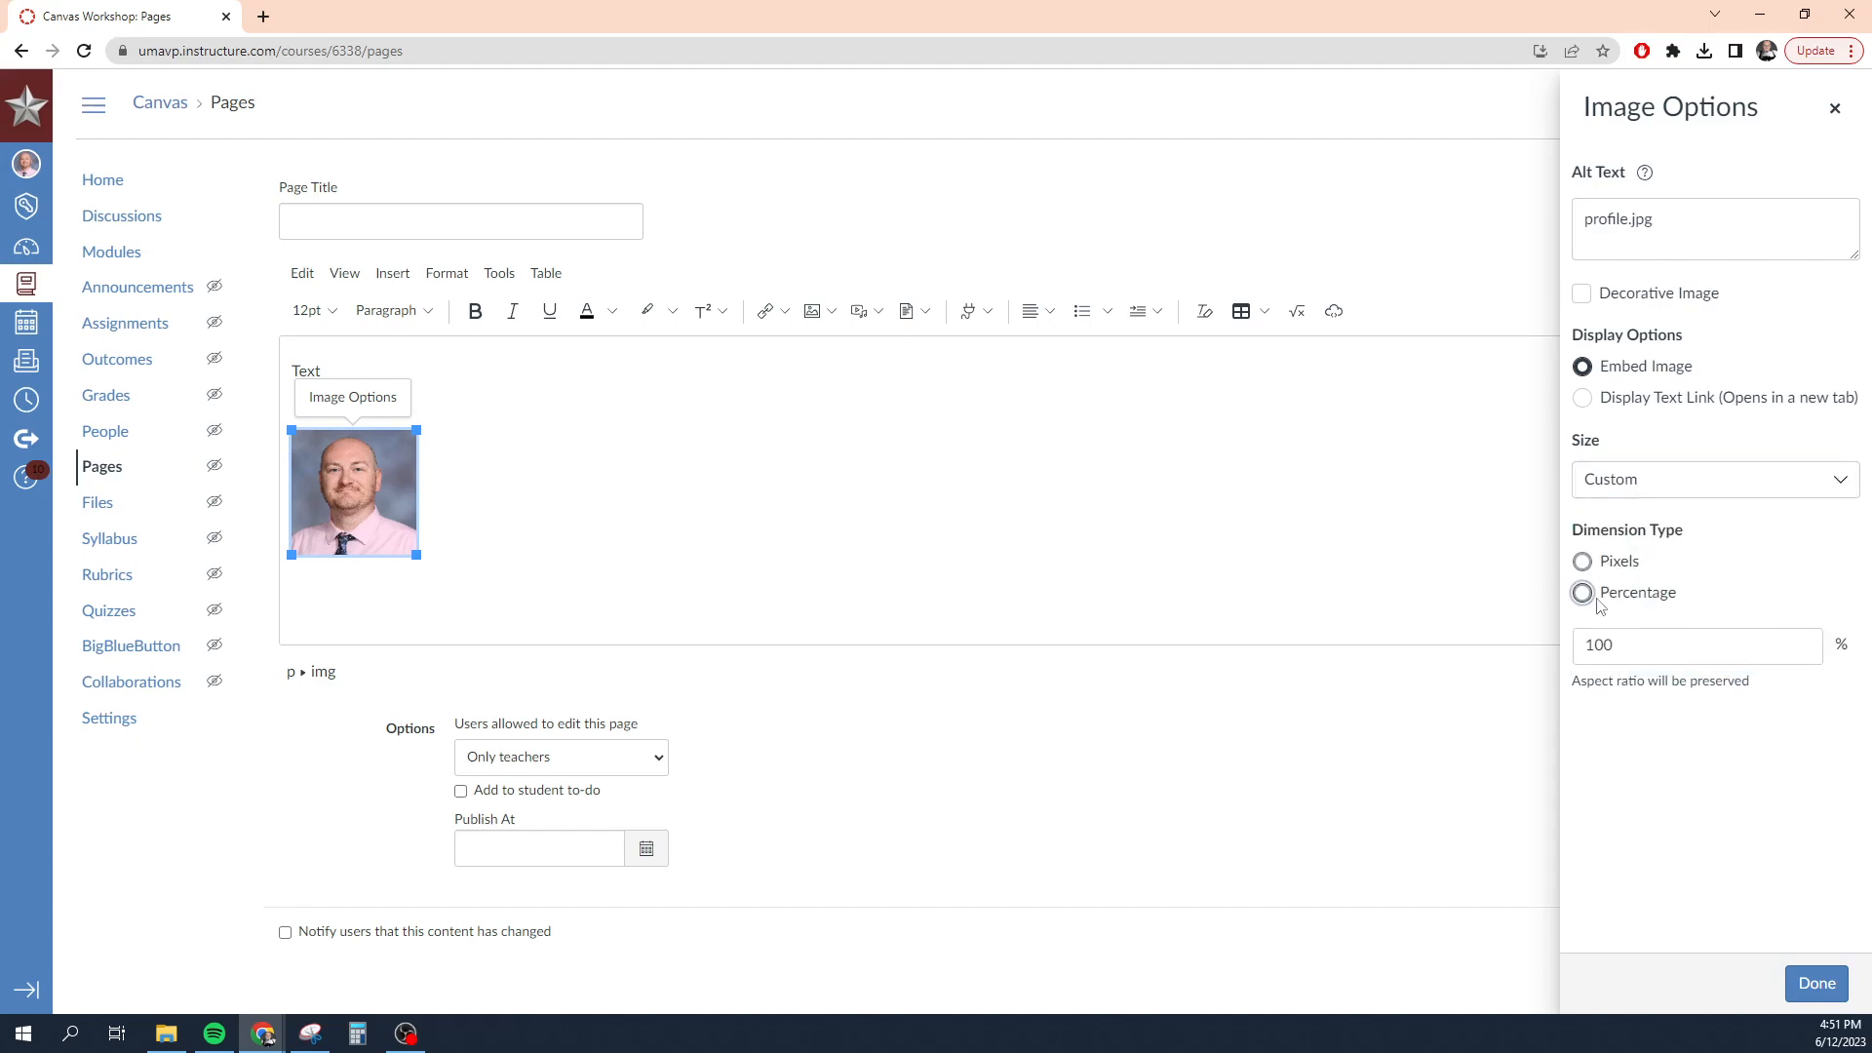
{"action": "left_click", "coordinate": [1584, 595]}
{"action": "left_click", "coordinate": [1816, 985]}
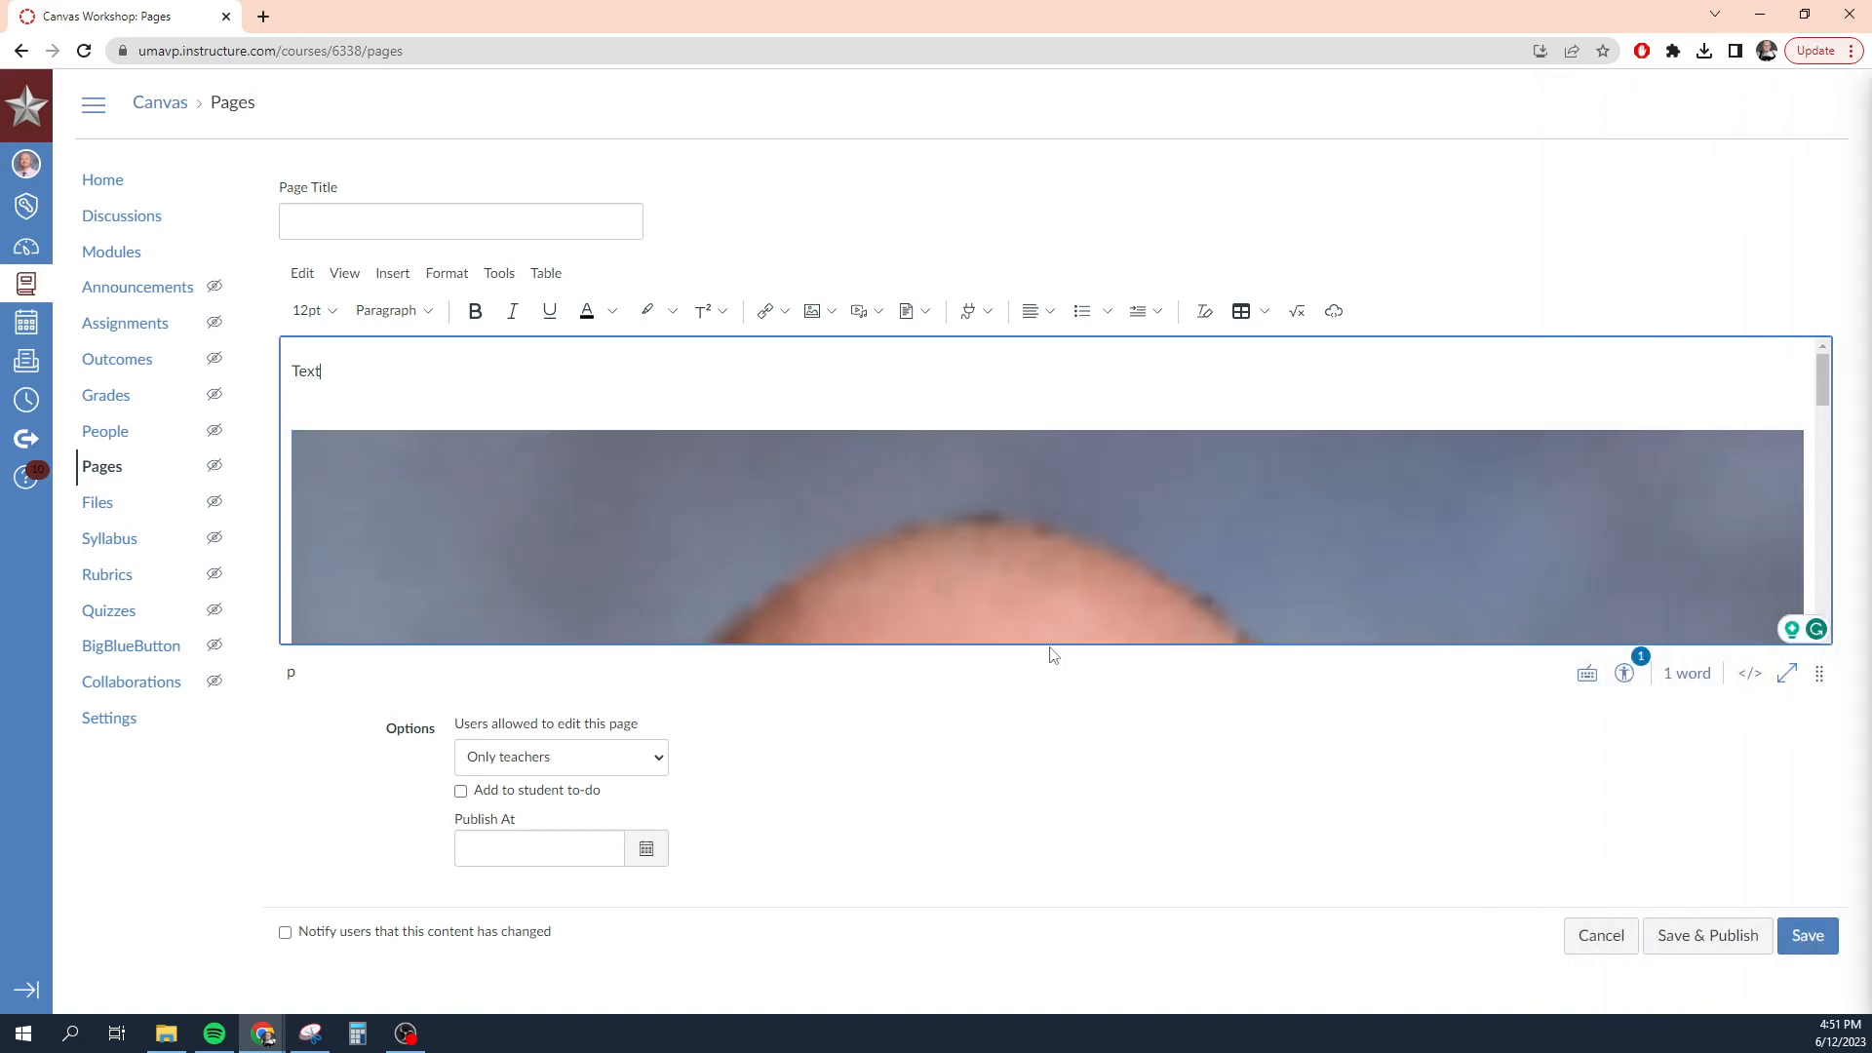
{"action": "scroll", "coordinate": [1240, 473], "scroll_direction": "down", "scroll_amount": 10}
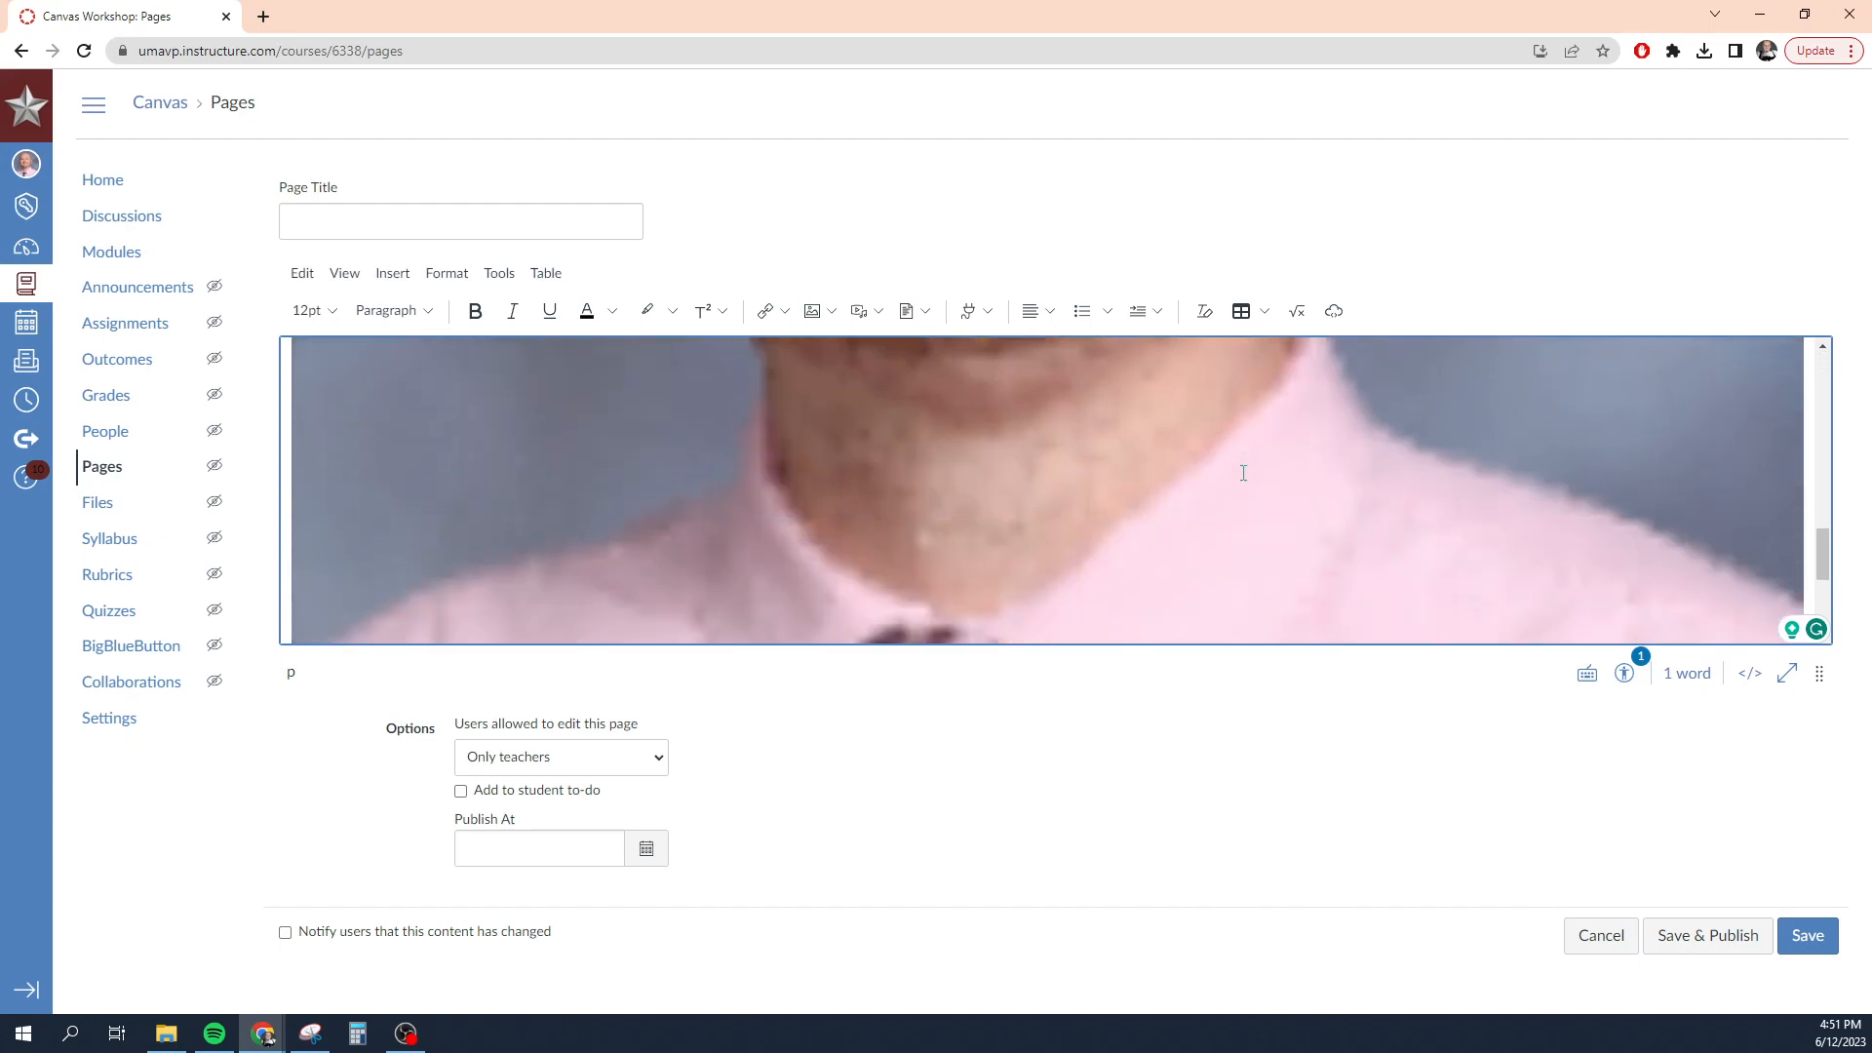
{"action": "scroll", "coordinate": [1244, 474], "scroll_direction": "up", "scroll_amount": 3}
{"action": "scroll", "coordinate": [1243, 474], "scroll_direction": "up", "scroll_amount": 7}
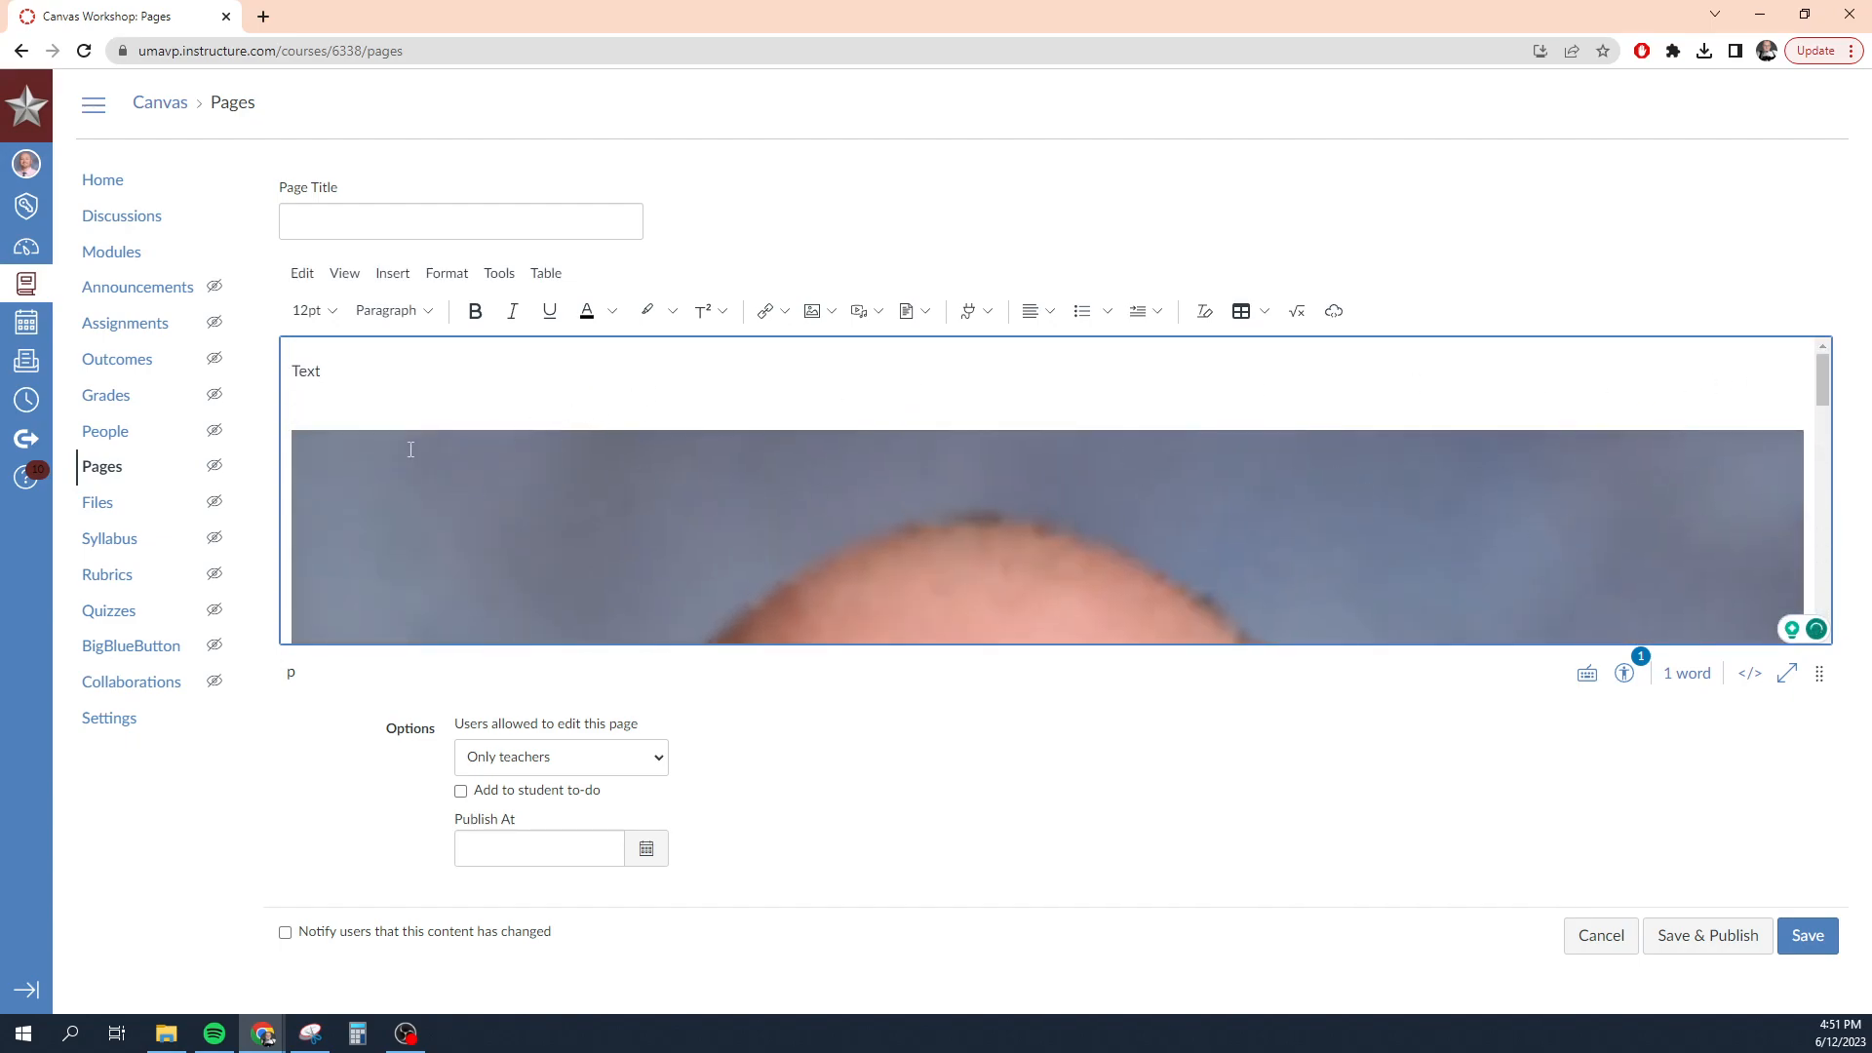
Set the profile image's dimension type to Pixels, apply it, and resize the embedded image slightly smaller than 128 by 128 pixels.
{"action": "left_click", "coordinate": [496, 508]}
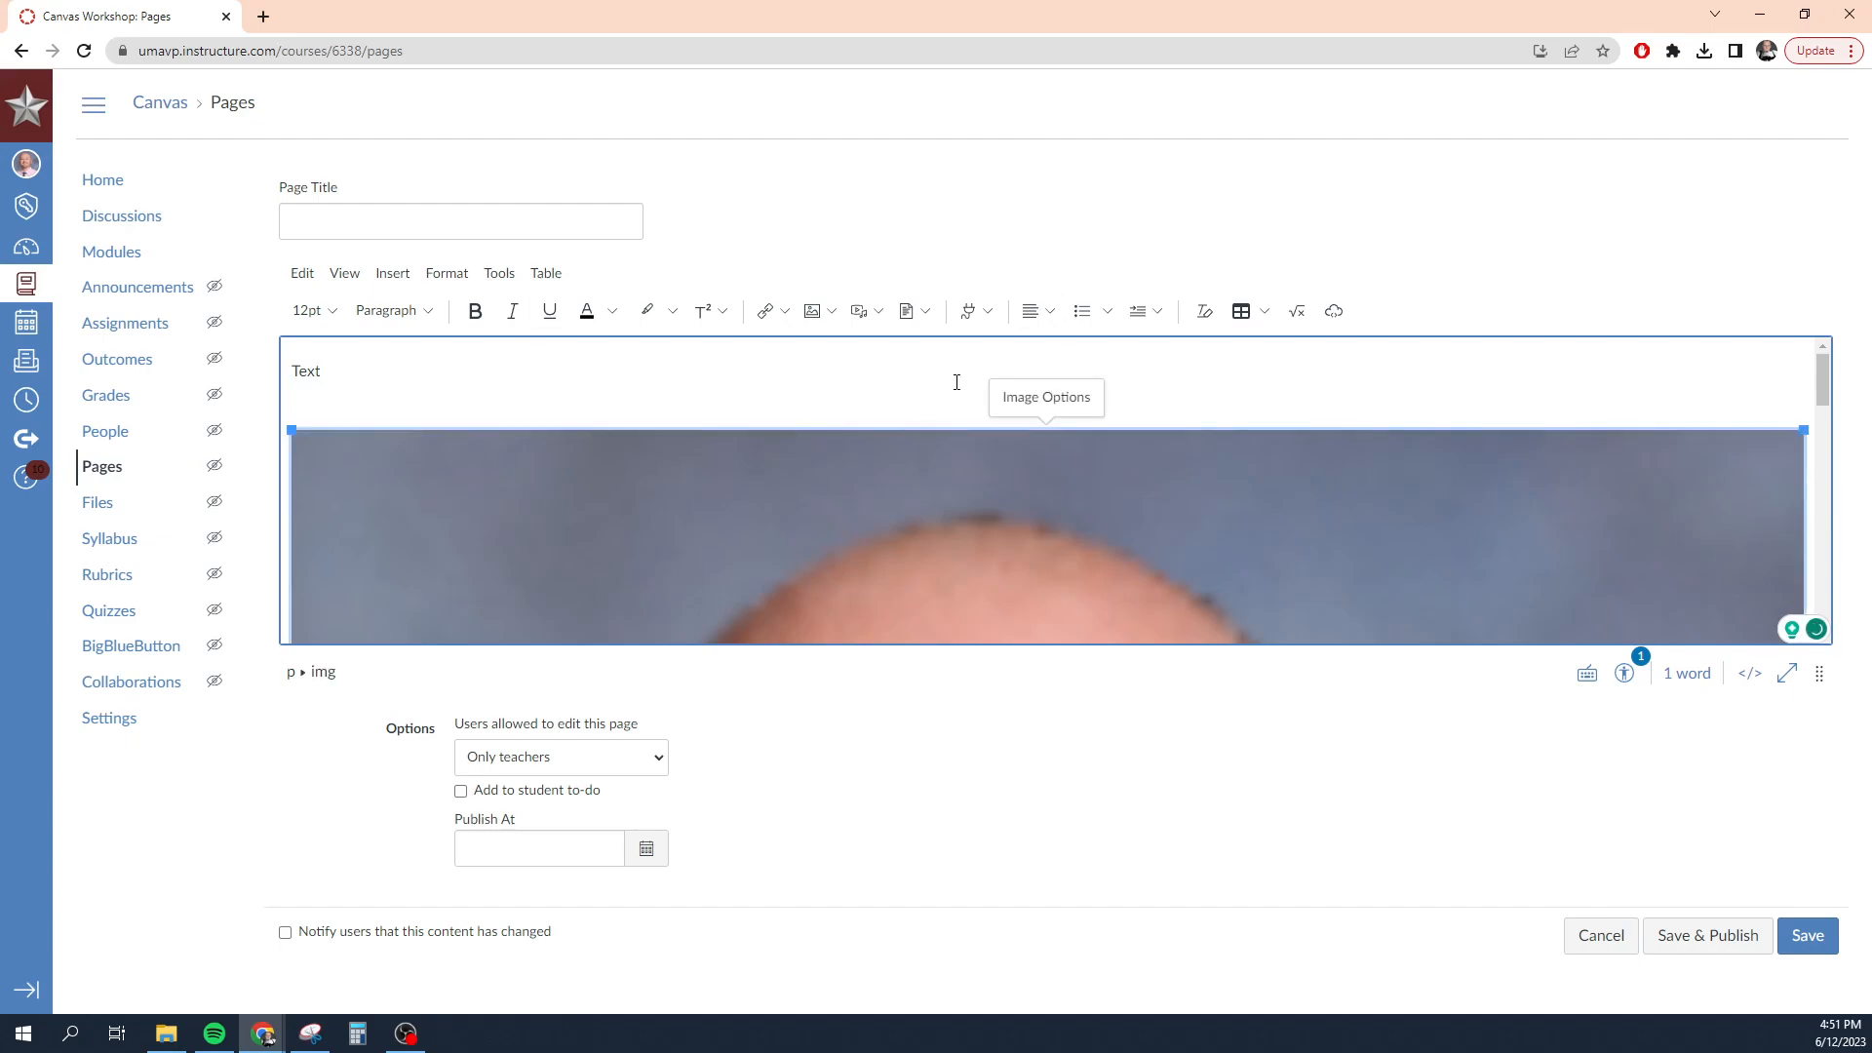
{"action": "left_click", "coordinate": [1036, 404]}
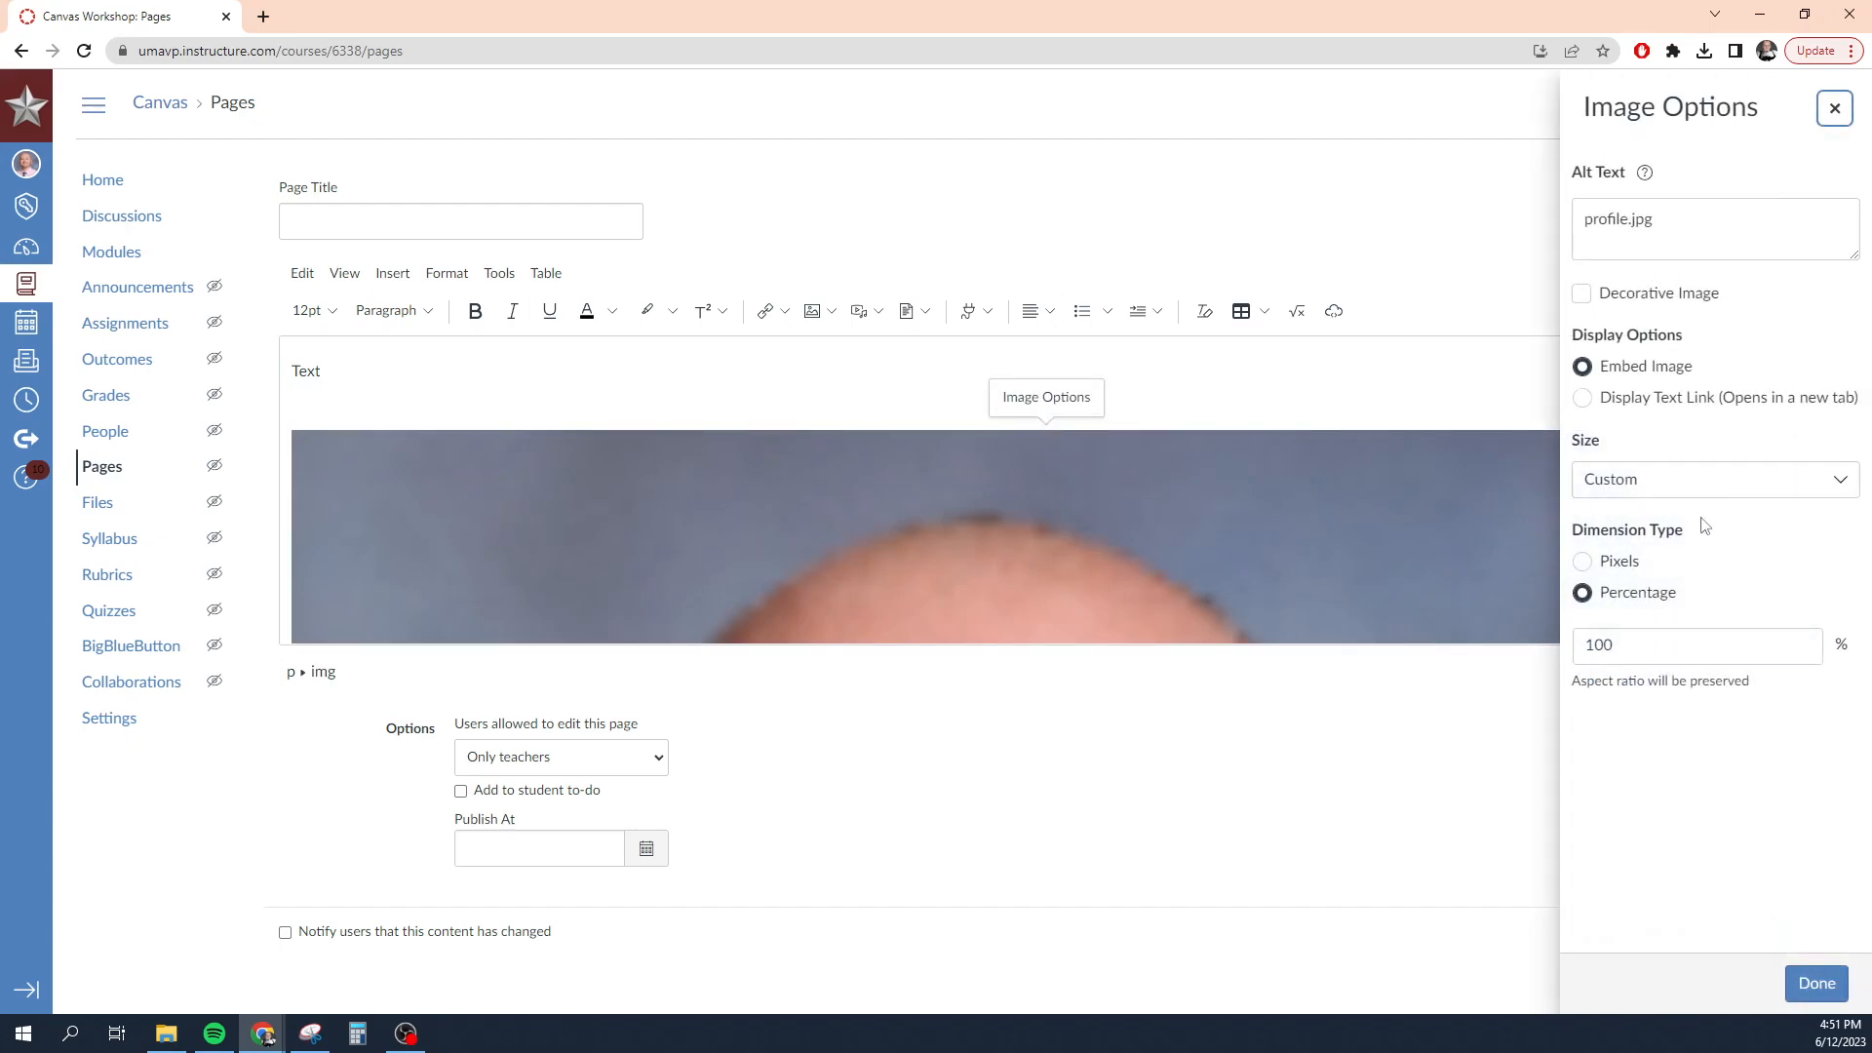
{"action": "left_click", "coordinate": [1607, 564]}
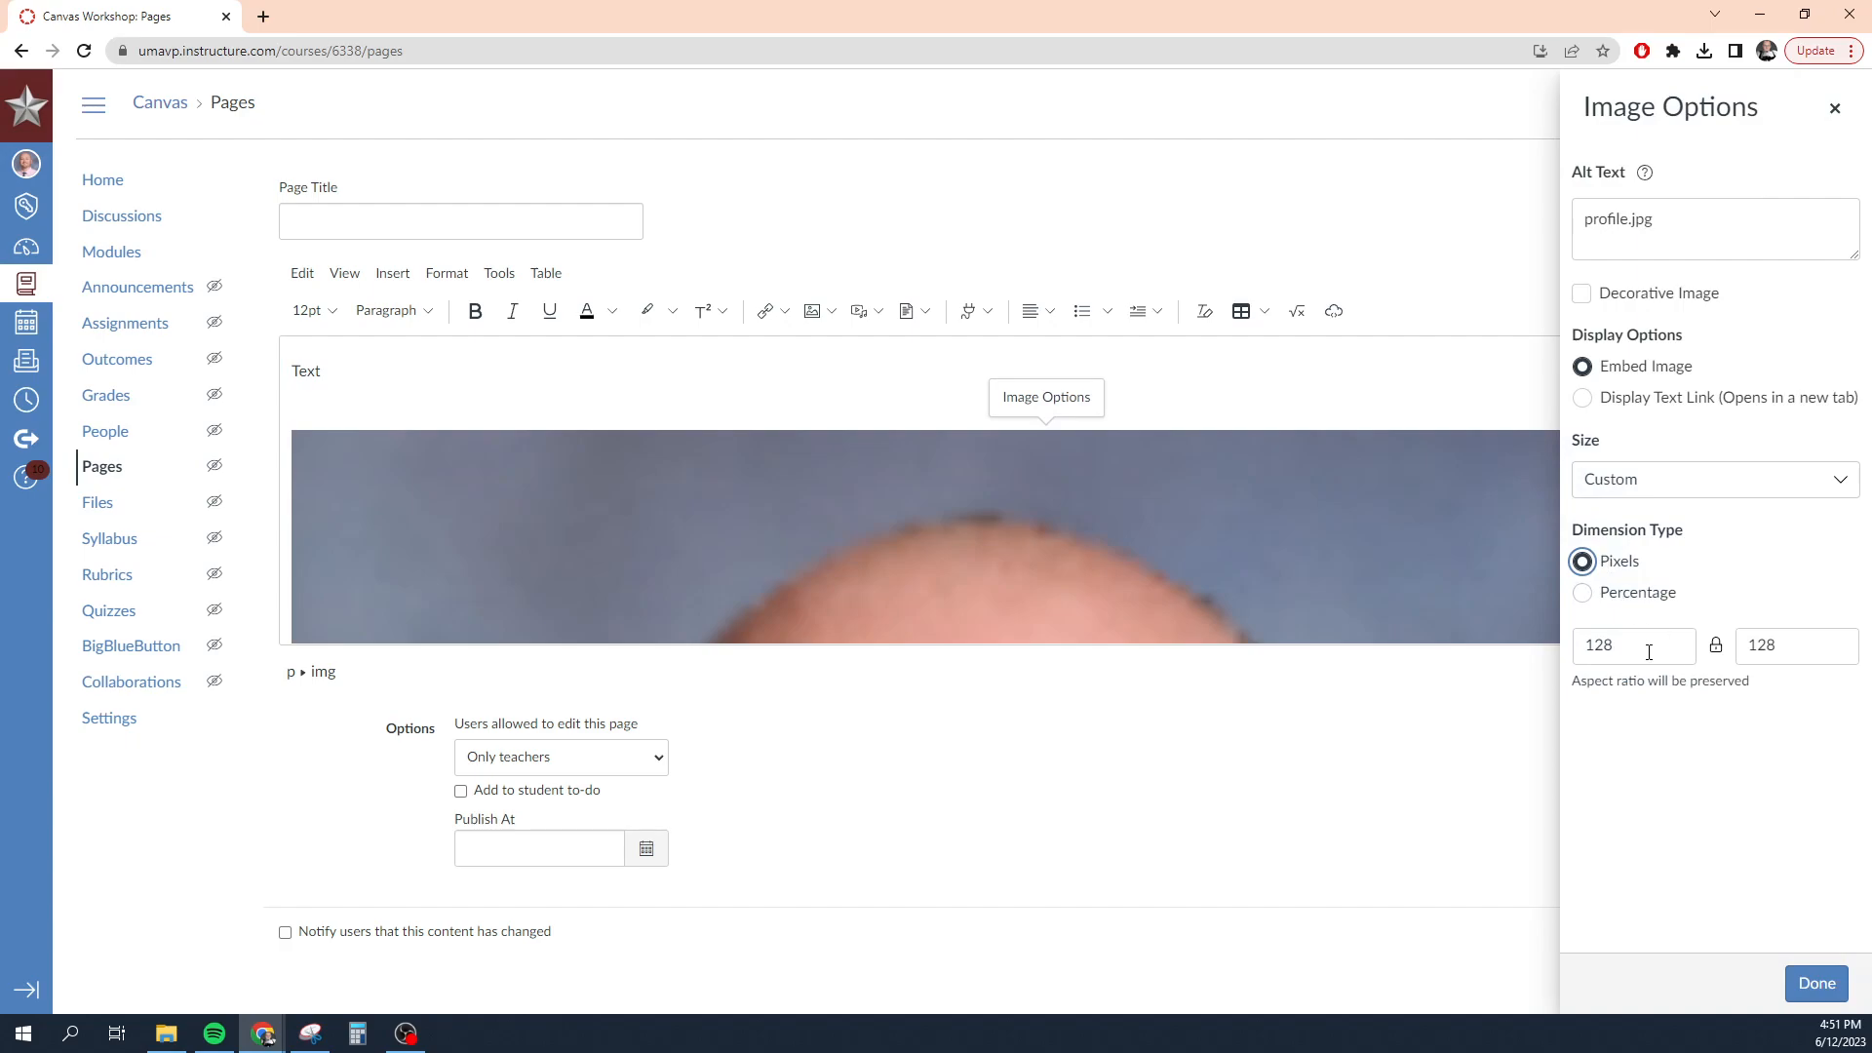
{"action": "left_click", "coordinate": [1816, 983]}
{"action": "left_click", "coordinate": [303, 511]}
{"action": "left_click_drag", "start_coordinate": [413, 553], "coordinate": [451, 552]}
{"action": "left_click", "coordinate": [520, 542]}
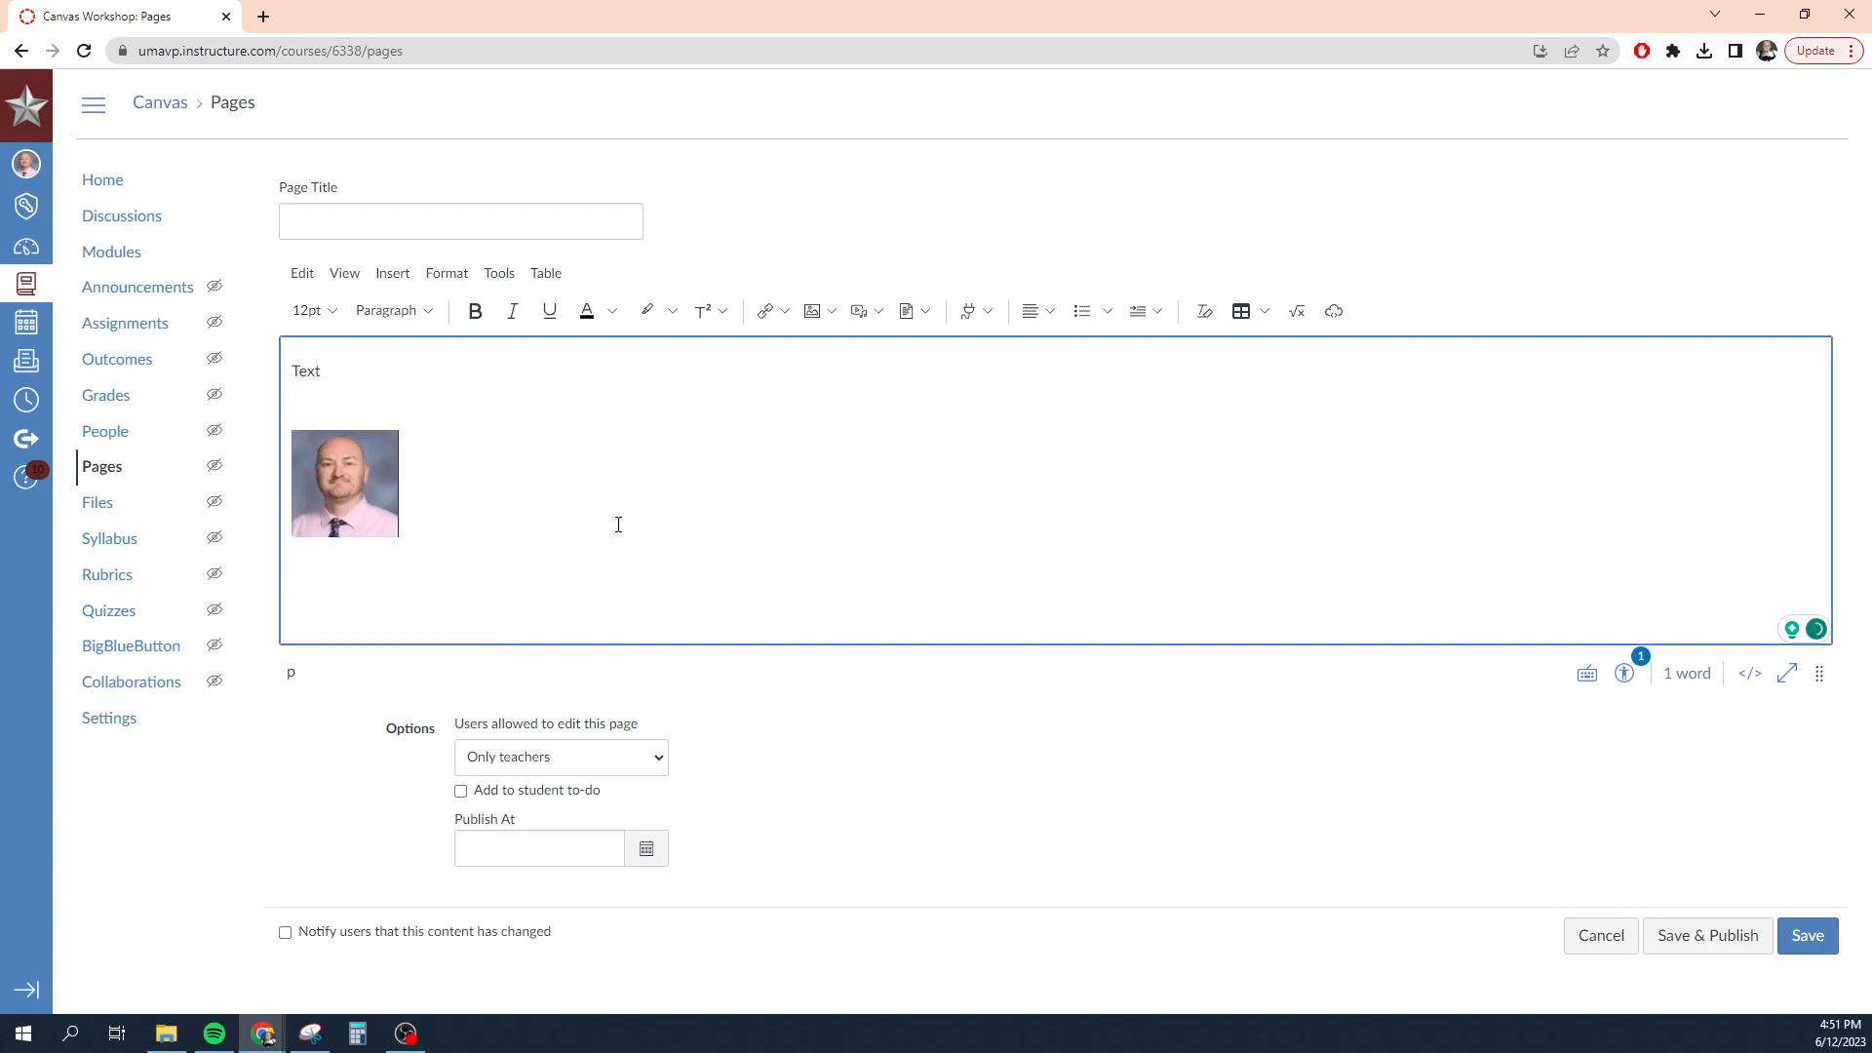
Browse the course link categories and link the word "Text" to the course page Assignments.
{"action": "left_click", "coordinate": [385, 513]}
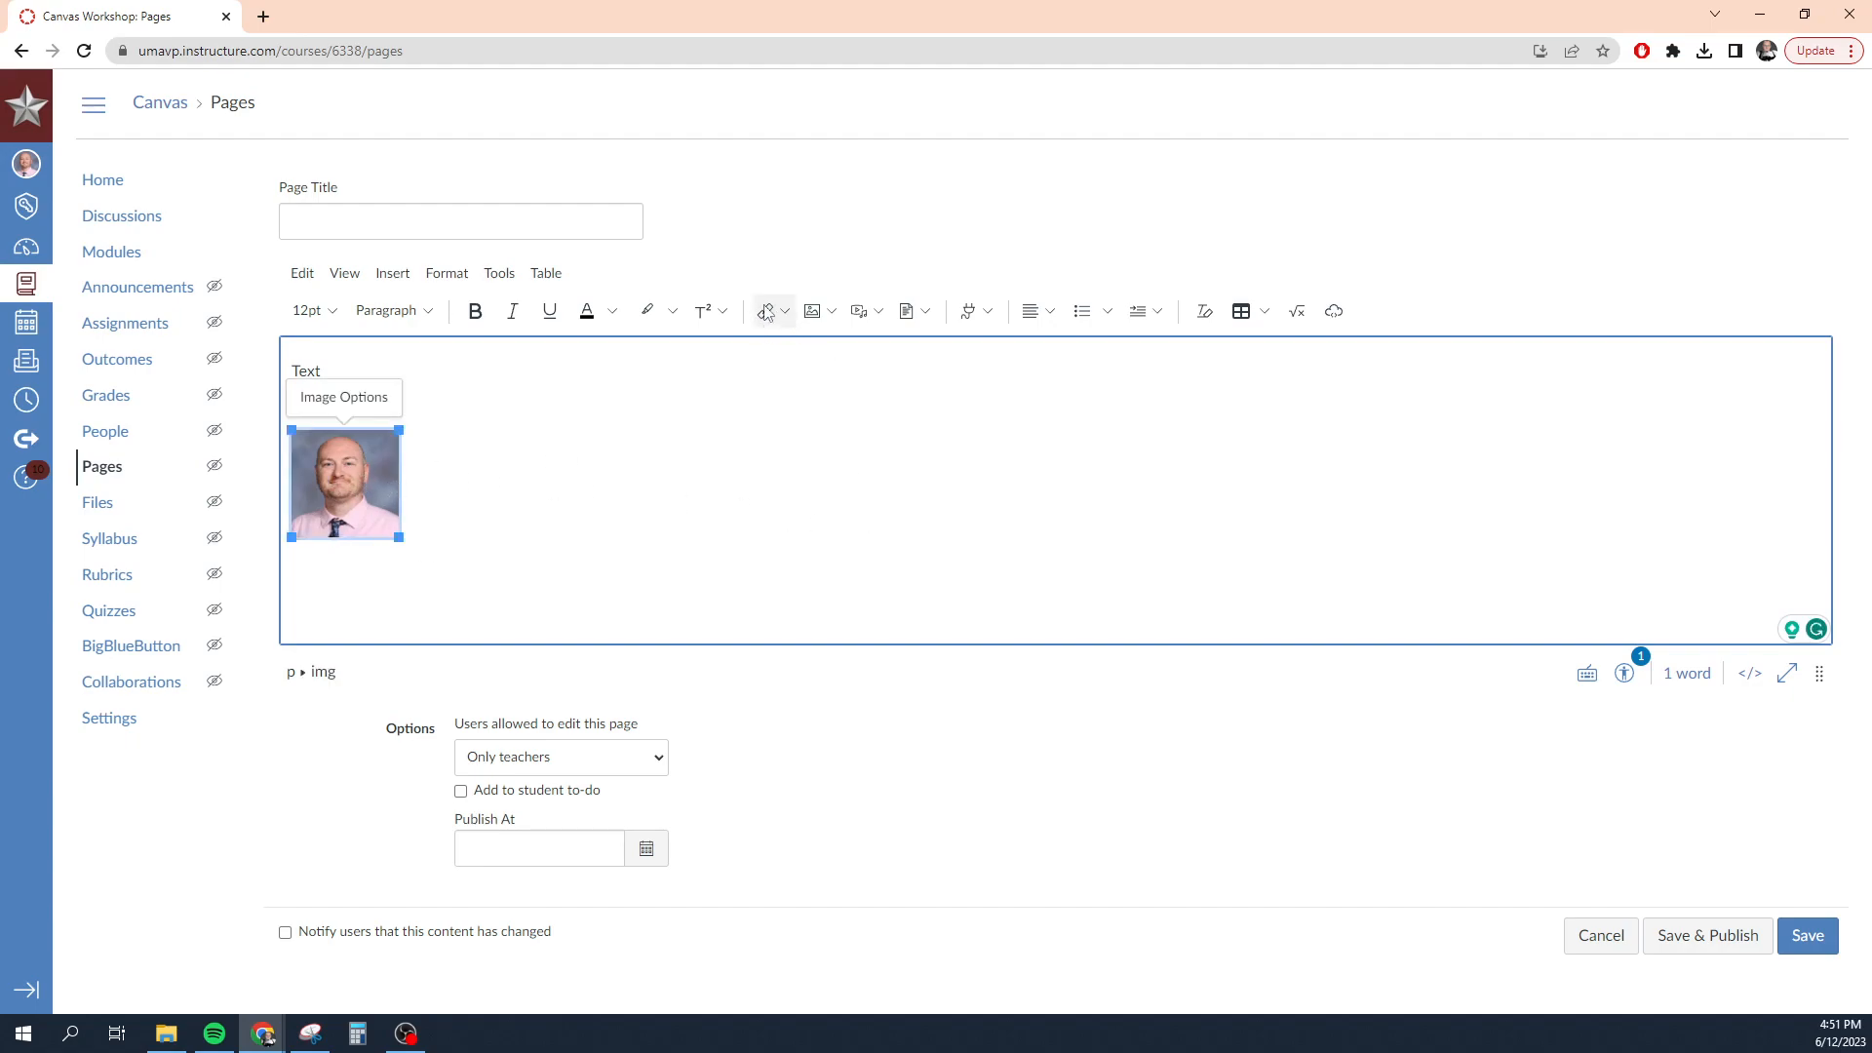
{"action": "left_click", "coordinate": [342, 371]}
{"action": "left_click_drag", "start_coordinate": [342, 370], "coordinate": [286, 372]}
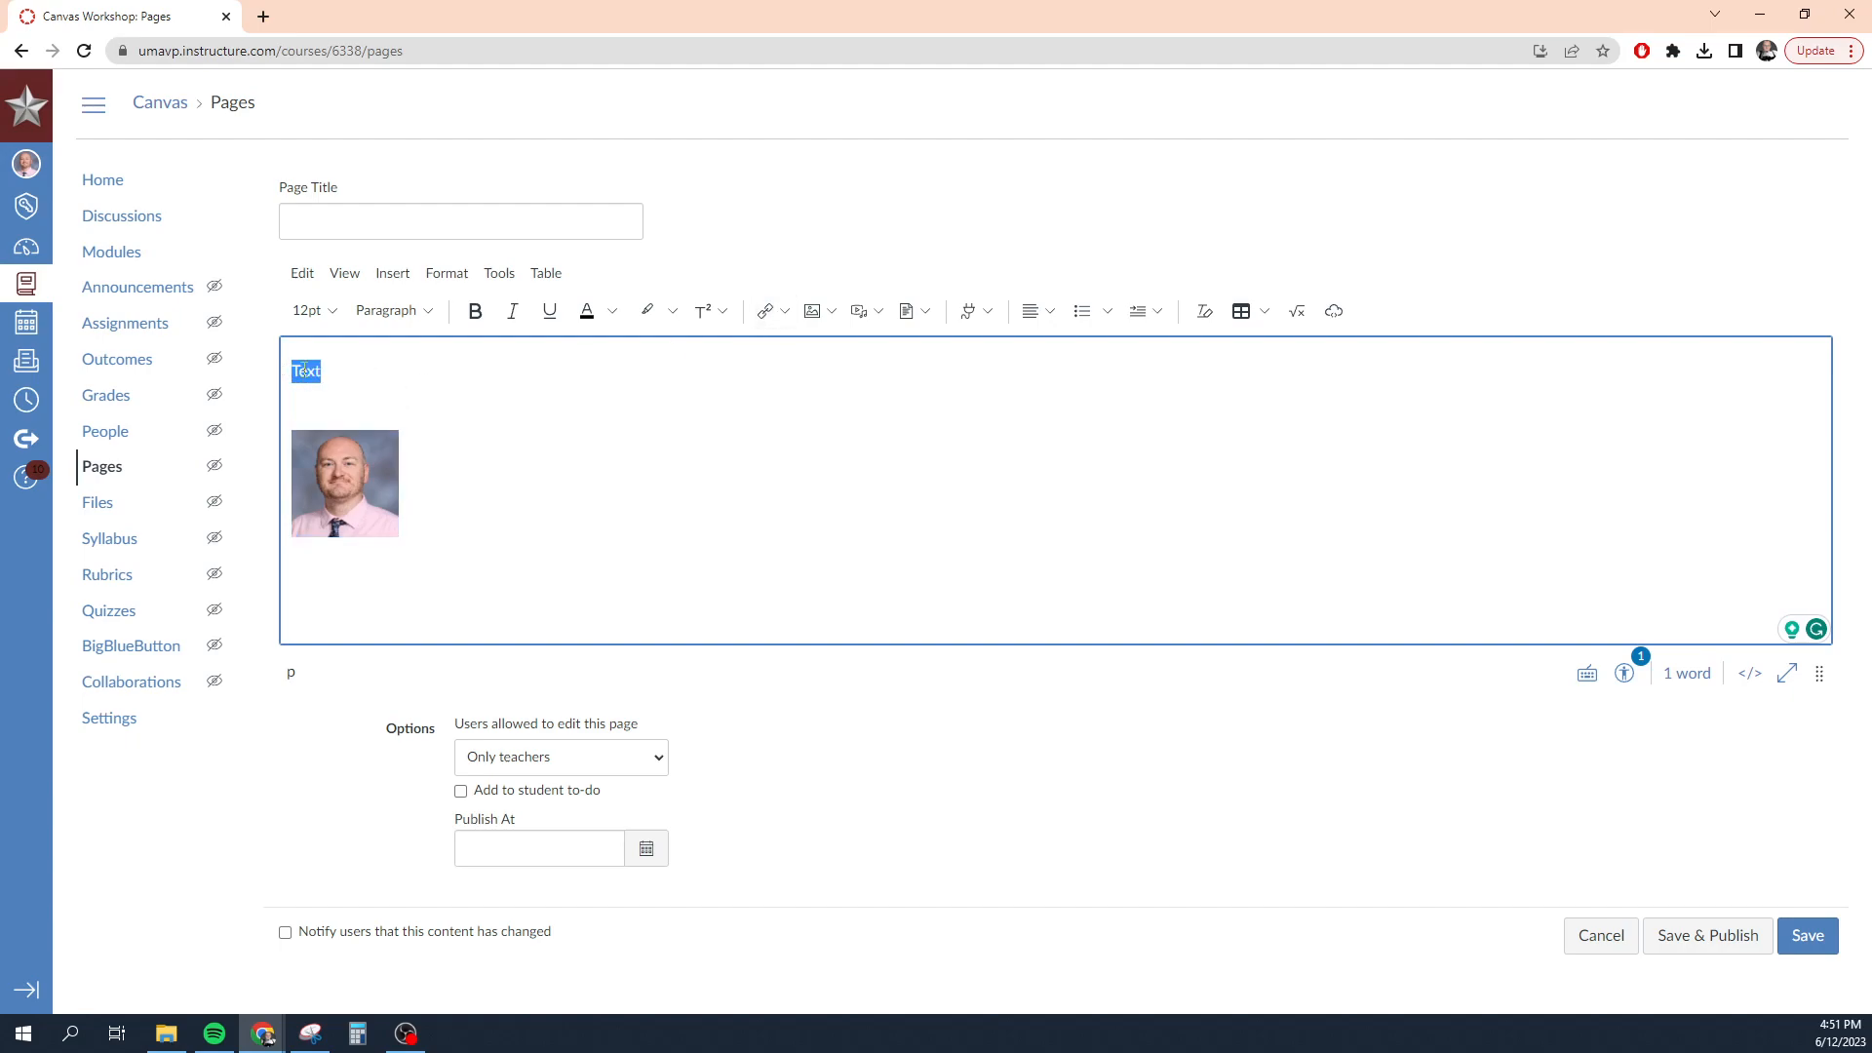
{"action": "left_click", "coordinate": [786, 318]}
{"action": "left_click", "coordinate": [802, 379]}
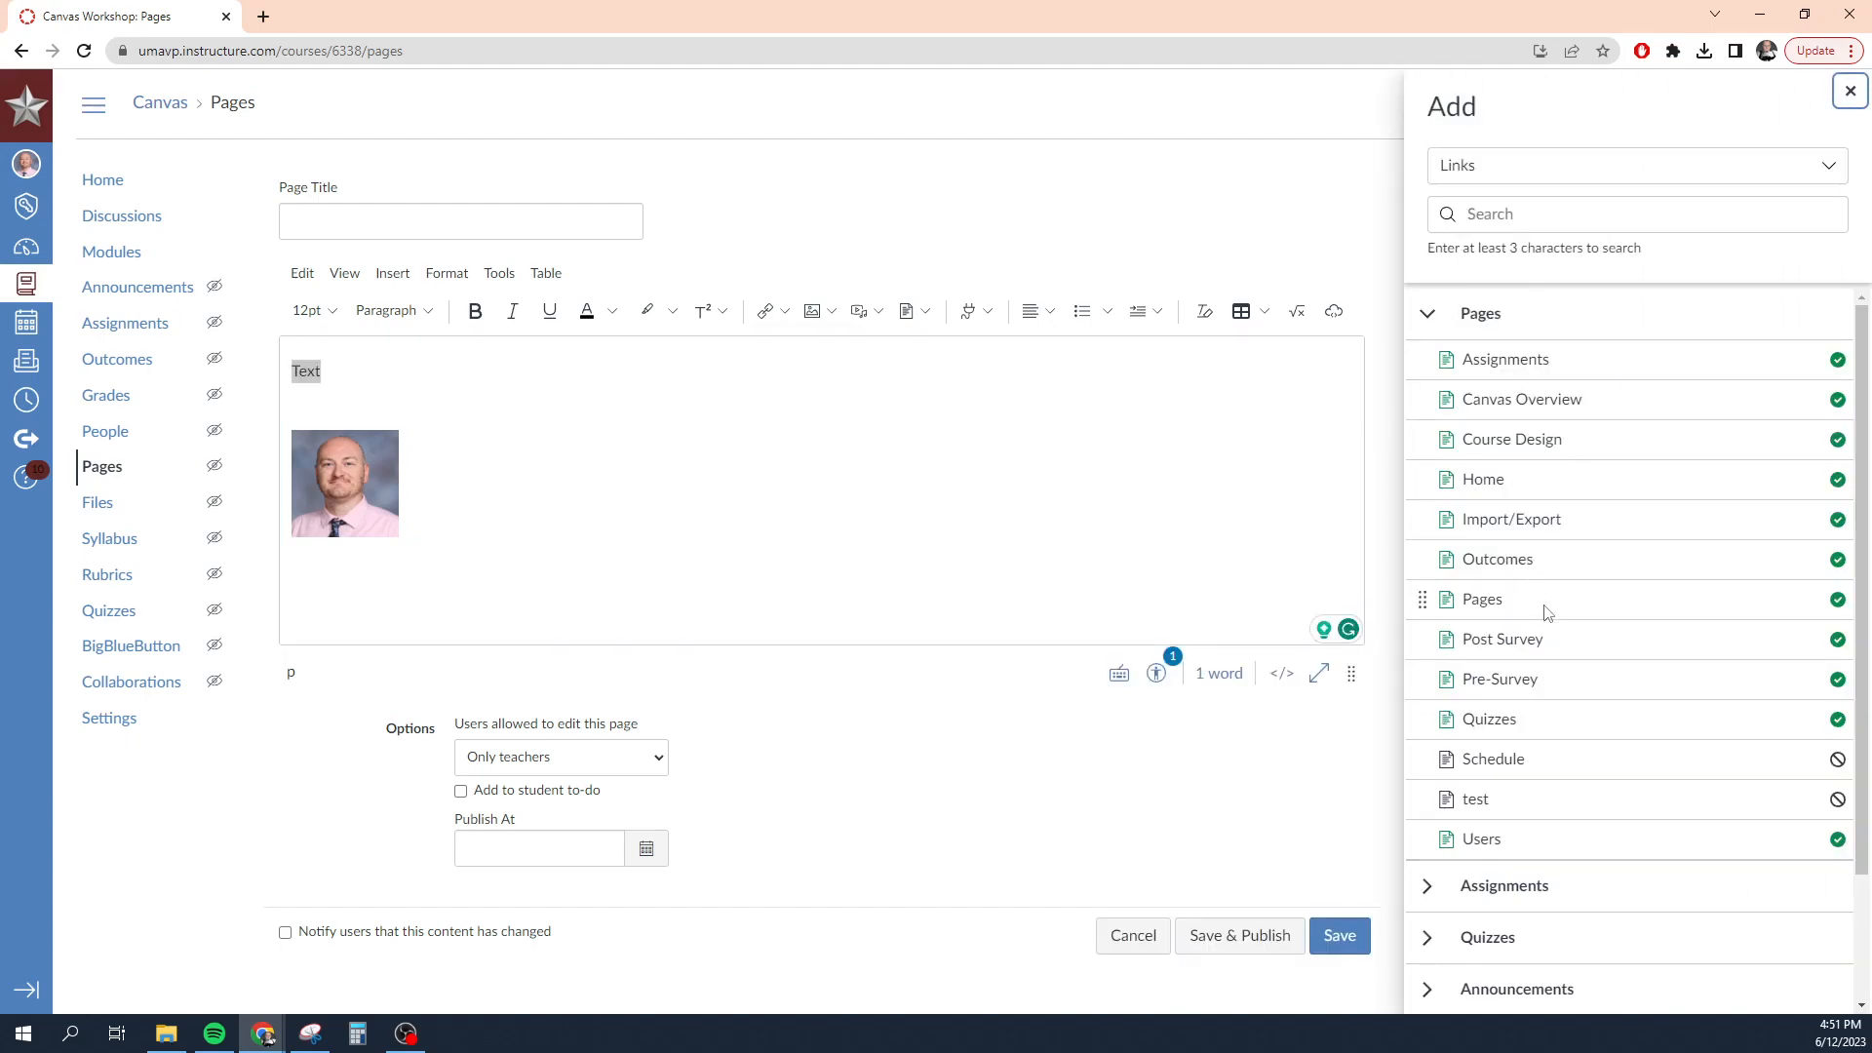
{"action": "scroll", "coordinate": [1545, 644], "scroll_direction": "down", "scroll_amount": 2}
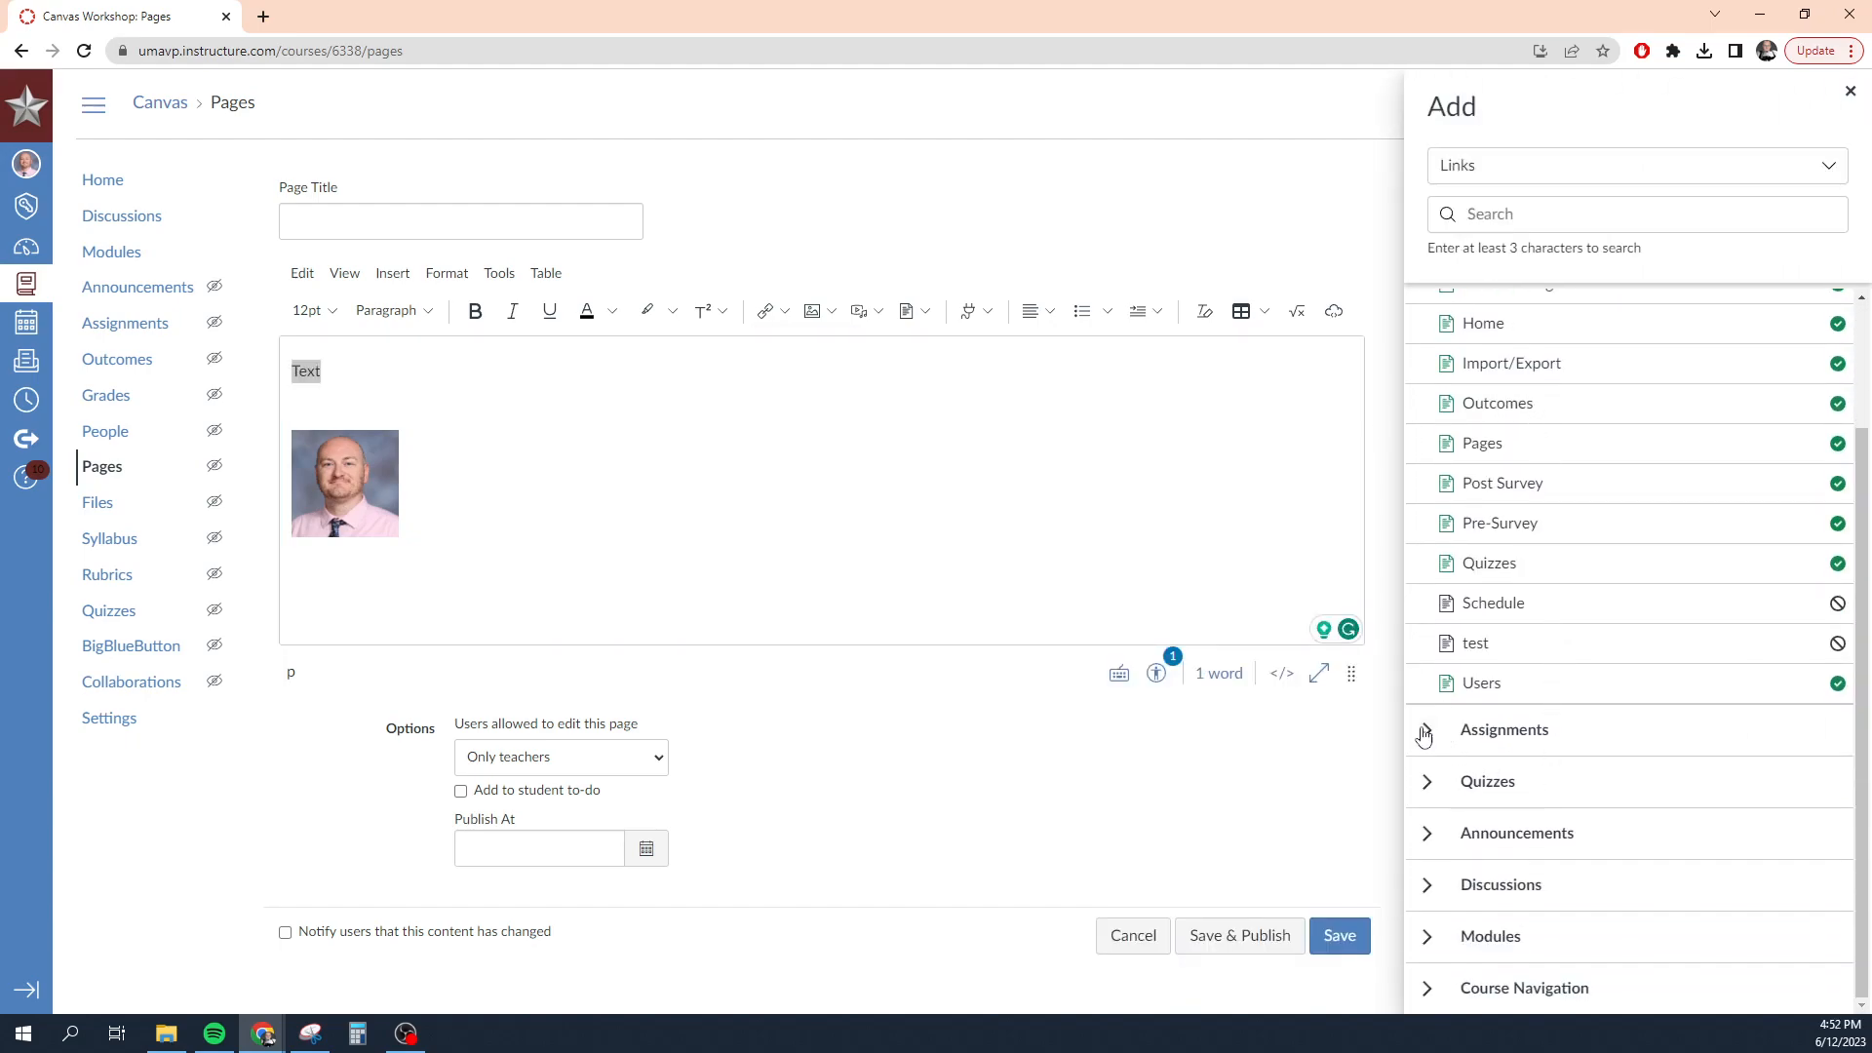
{"action": "left_click", "coordinate": [1427, 885]}
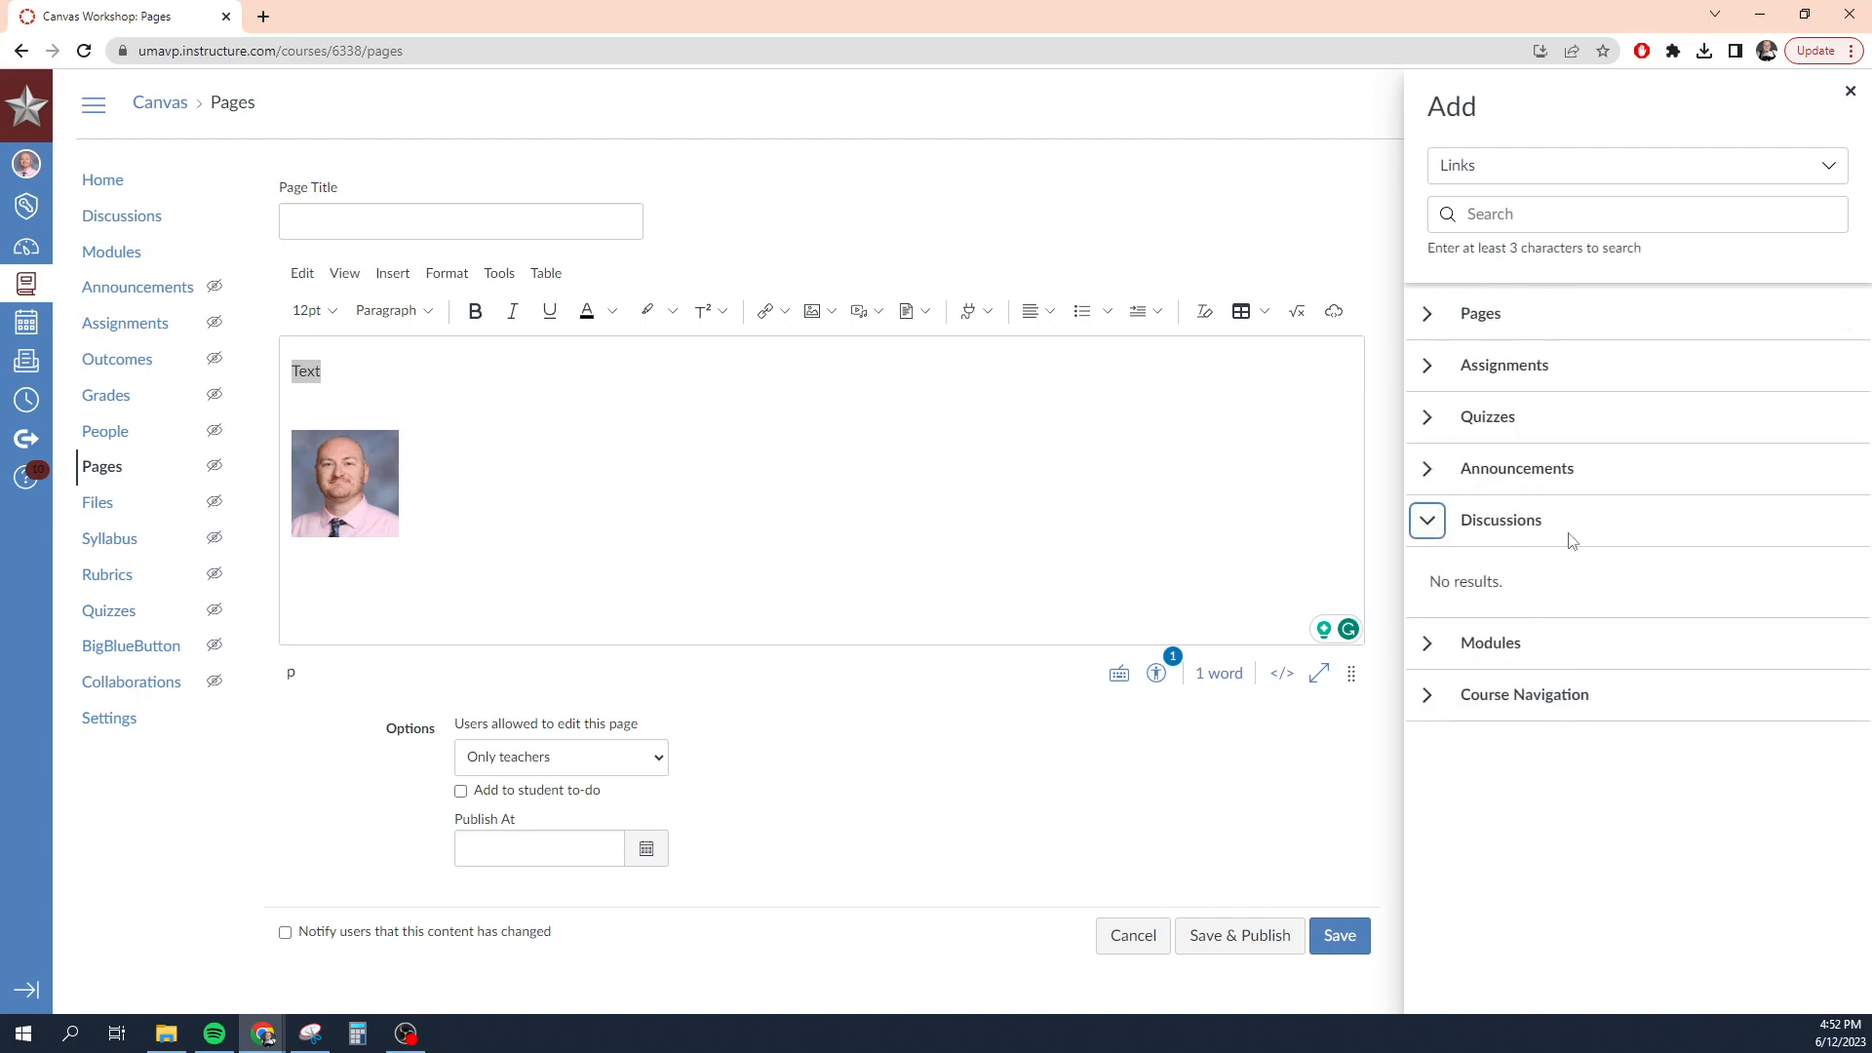
{"action": "left_click", "coordinate": [1427, 313]}
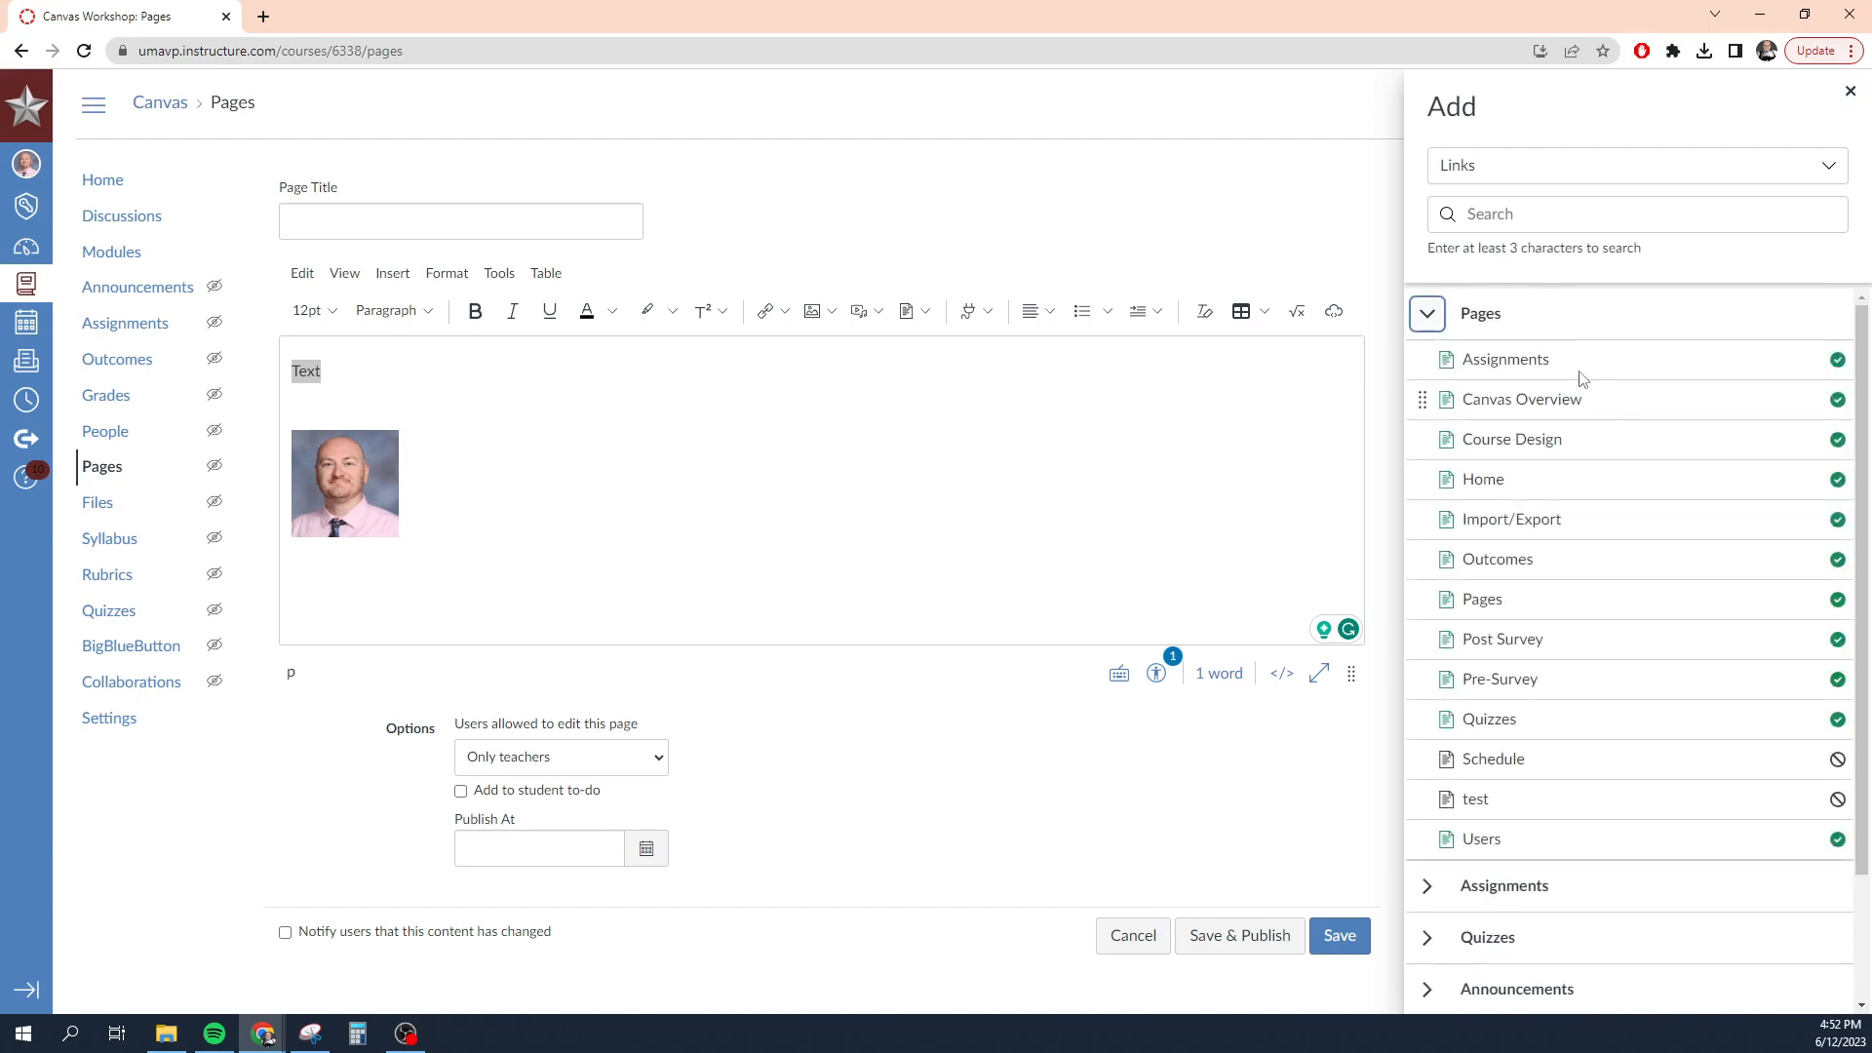
{"action": "left_click", "coordinate": [1504, 360]}
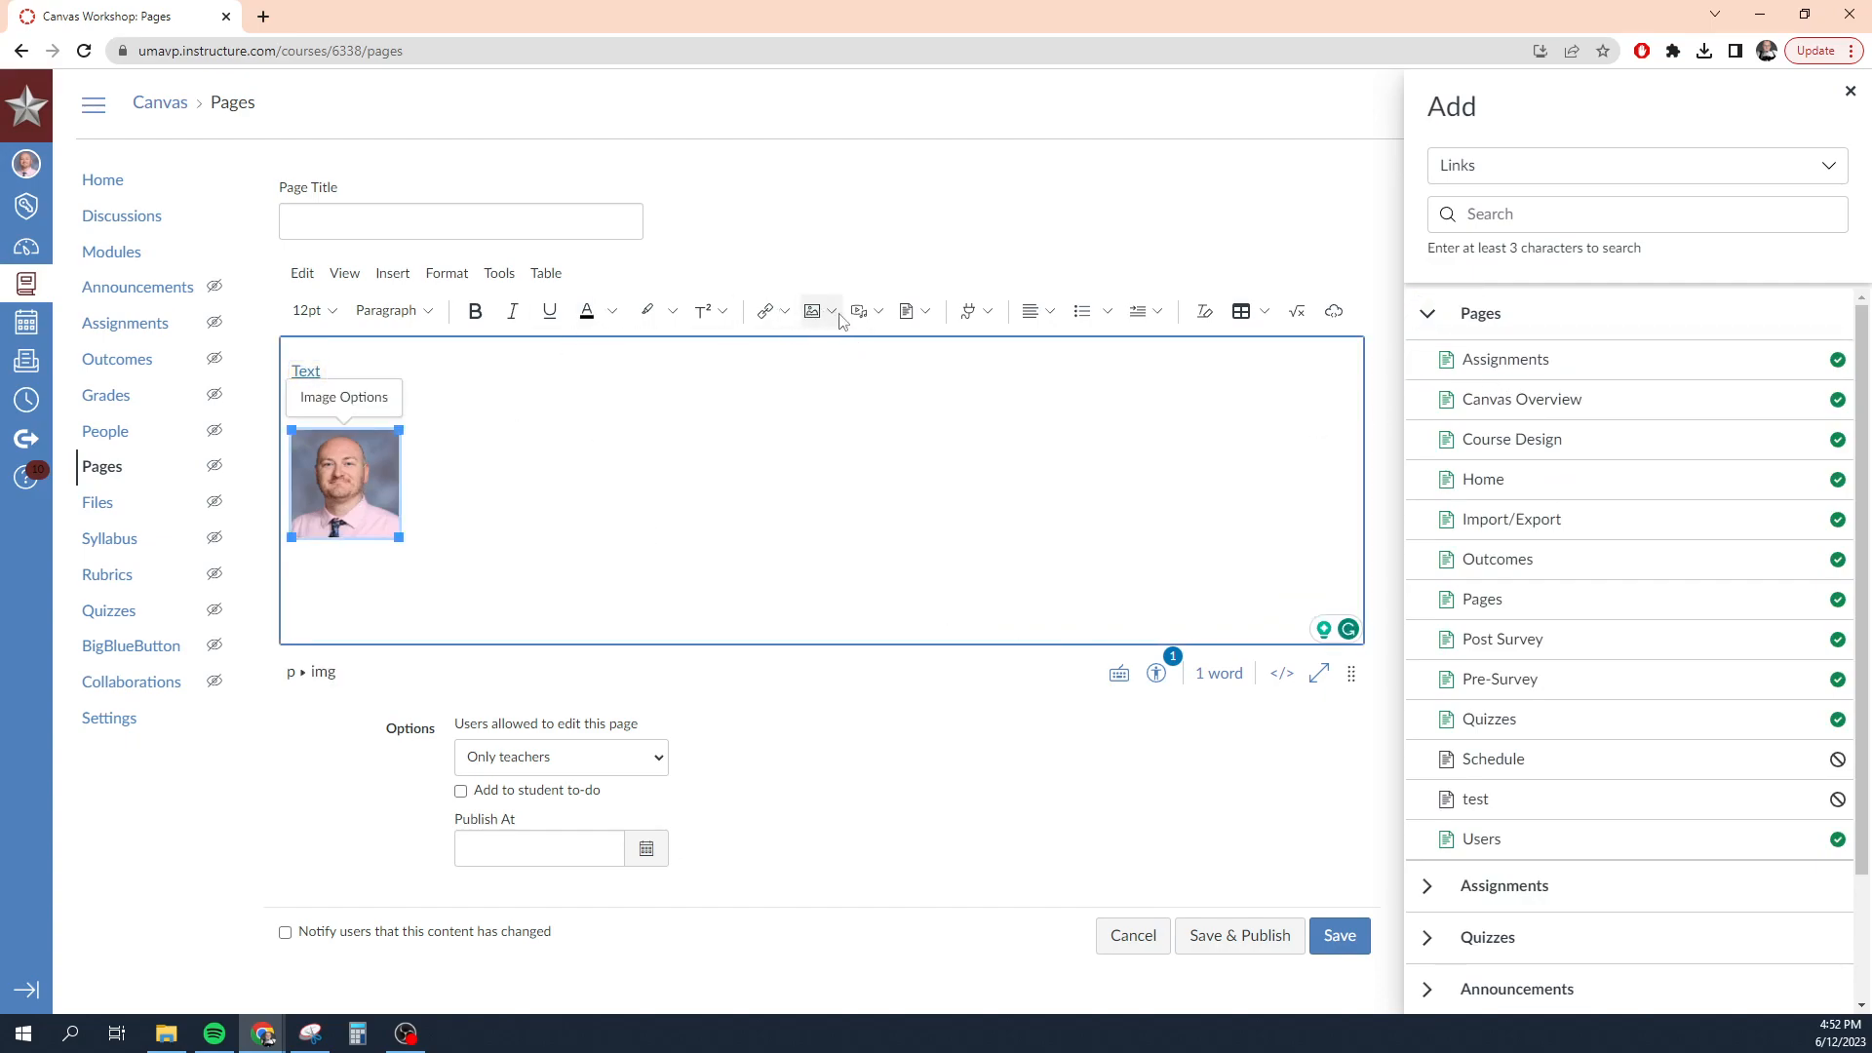
Add an external link from the profile image to the YouTube Studio channel address at studio.youtube.com.
{"action": "left_click", "coordinate": [786, 312]}
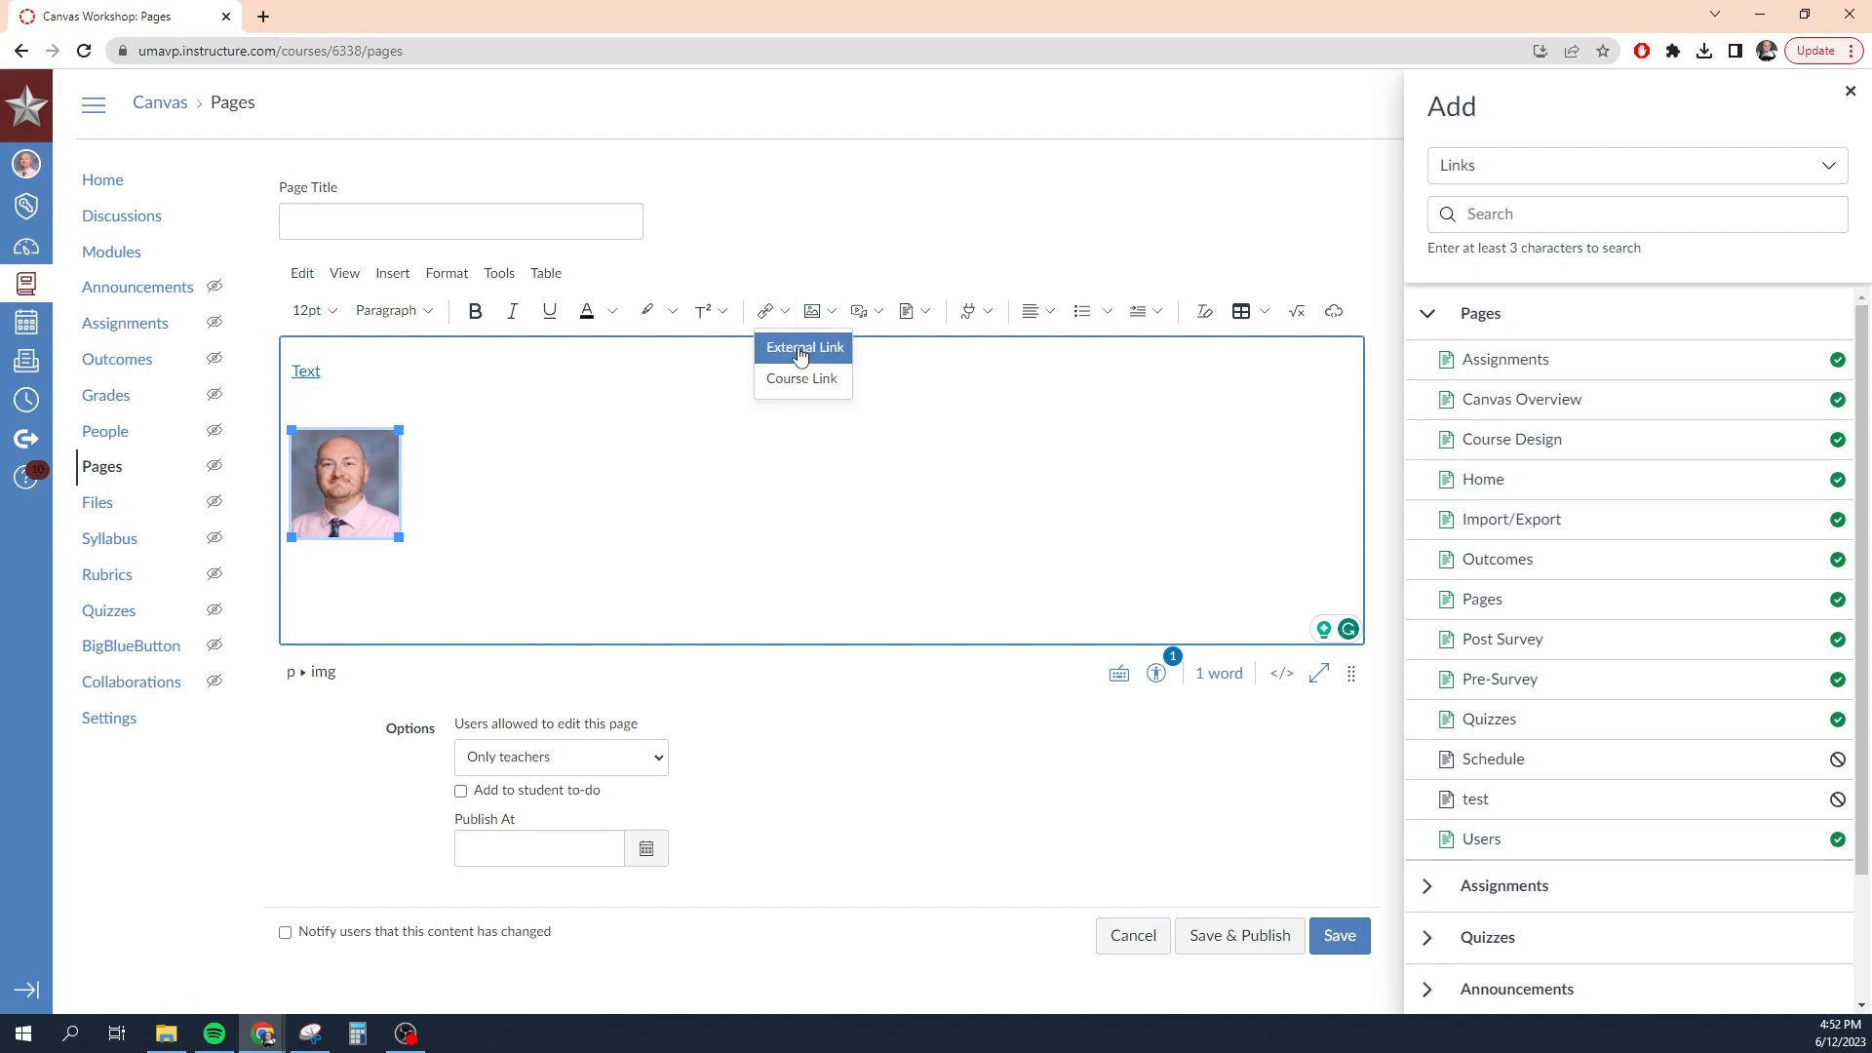
{"action": "left_click", "coordinate": [792, 348]}
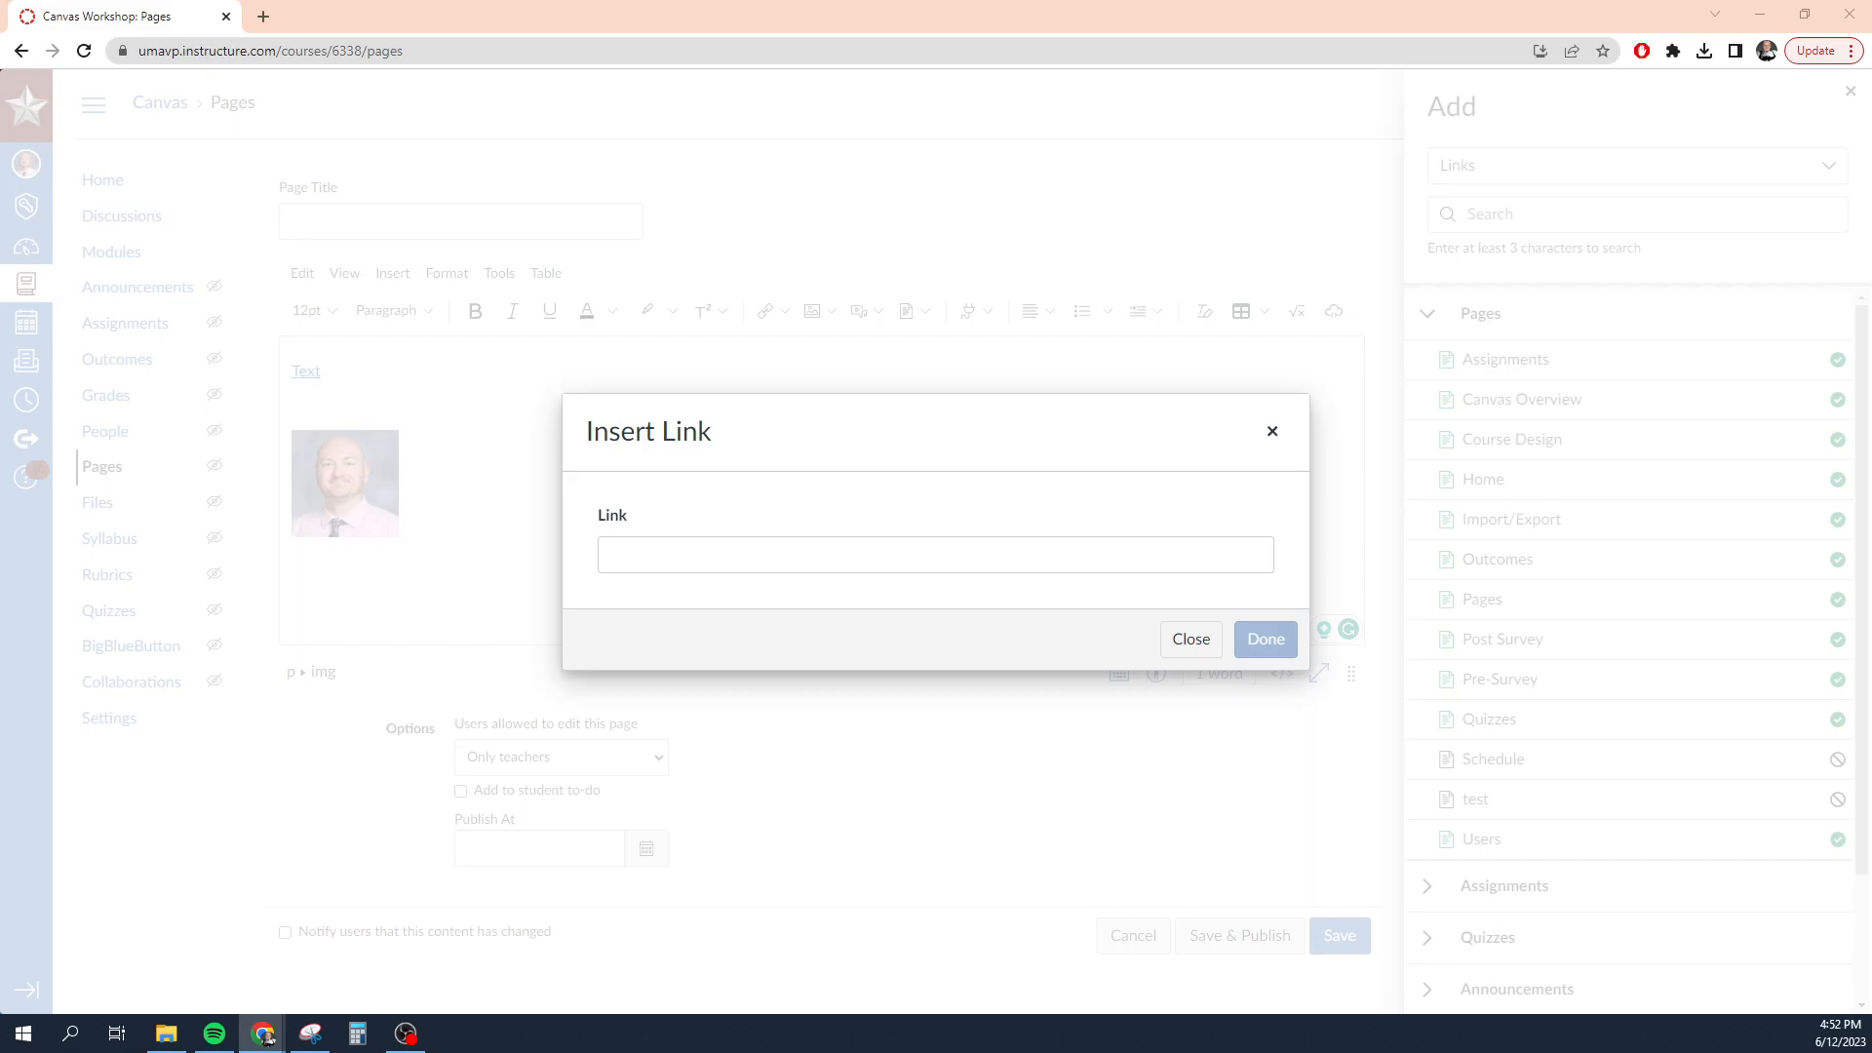
{"action": "left_click", "coordinate": [724, 563]}
{"action": "type", "text": "https://studio.youtube.com/channel/UCNJMbmqJPWtPu9_U6GSRYpQ"}
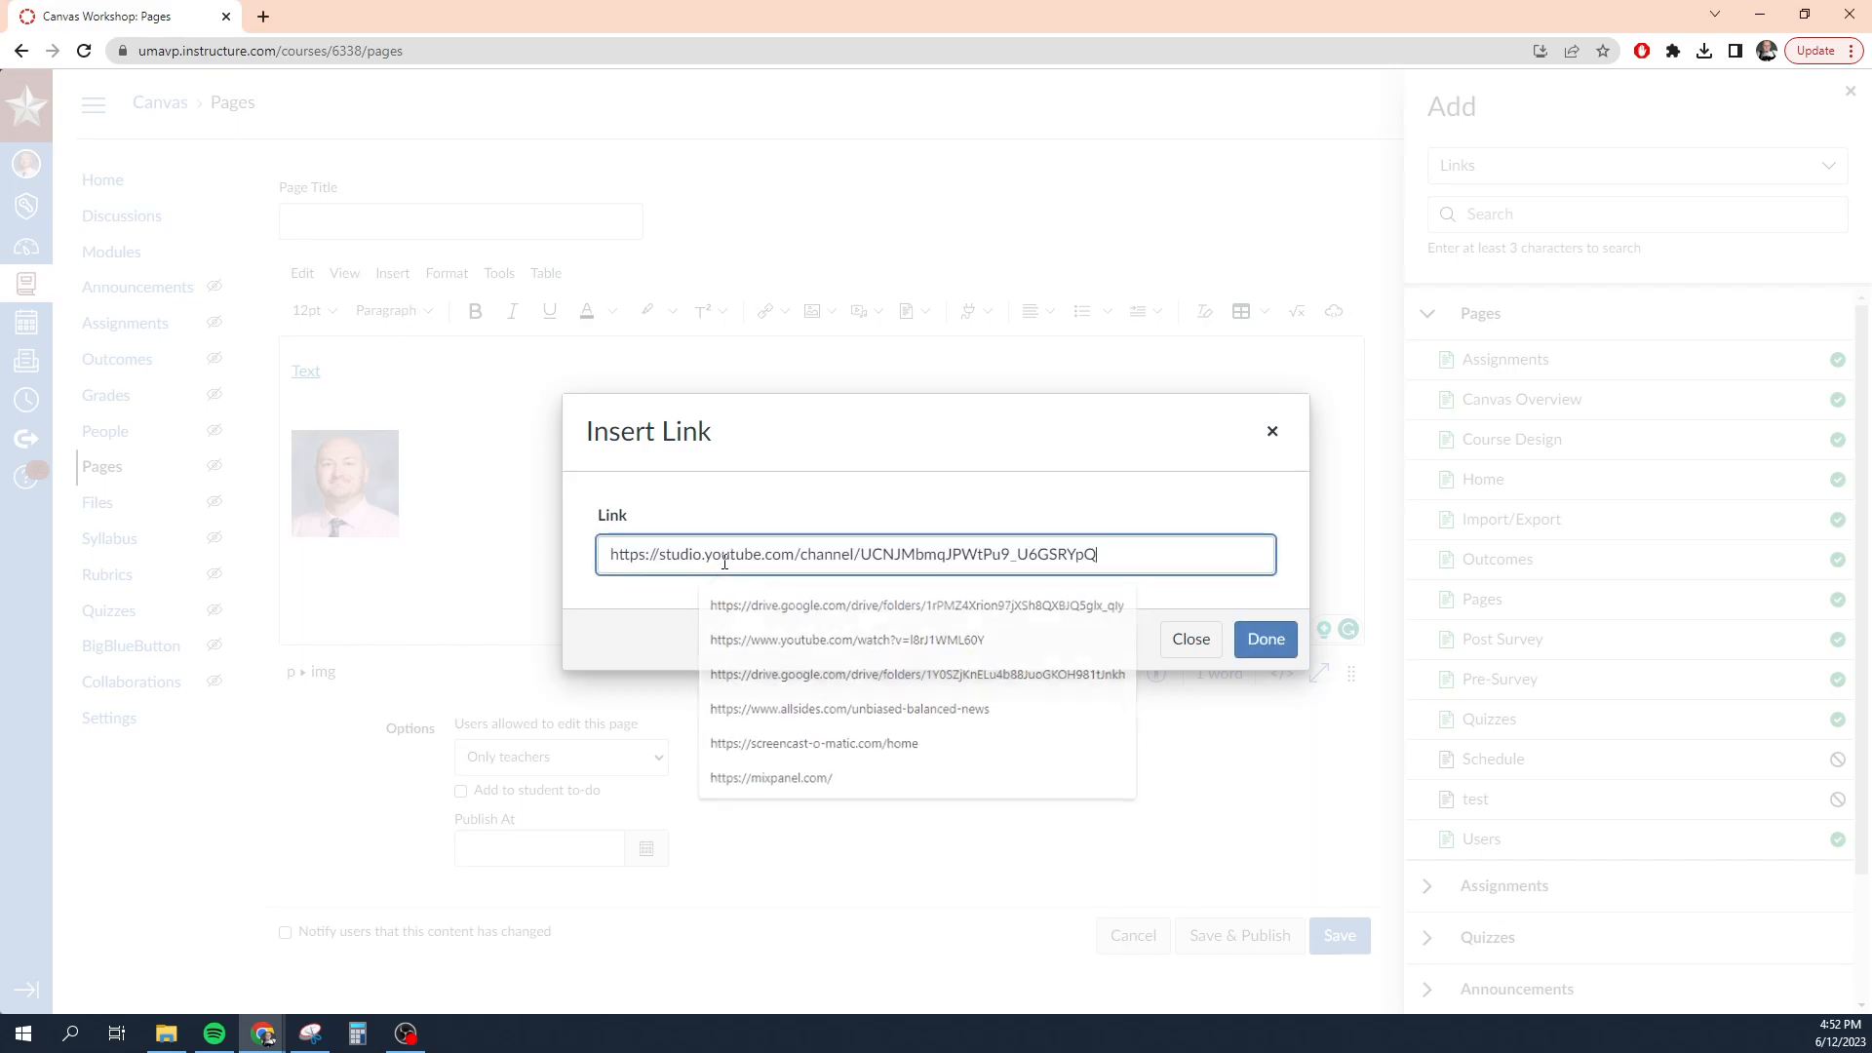
{"action": "left_click", "coordinate": [1271, 646]}
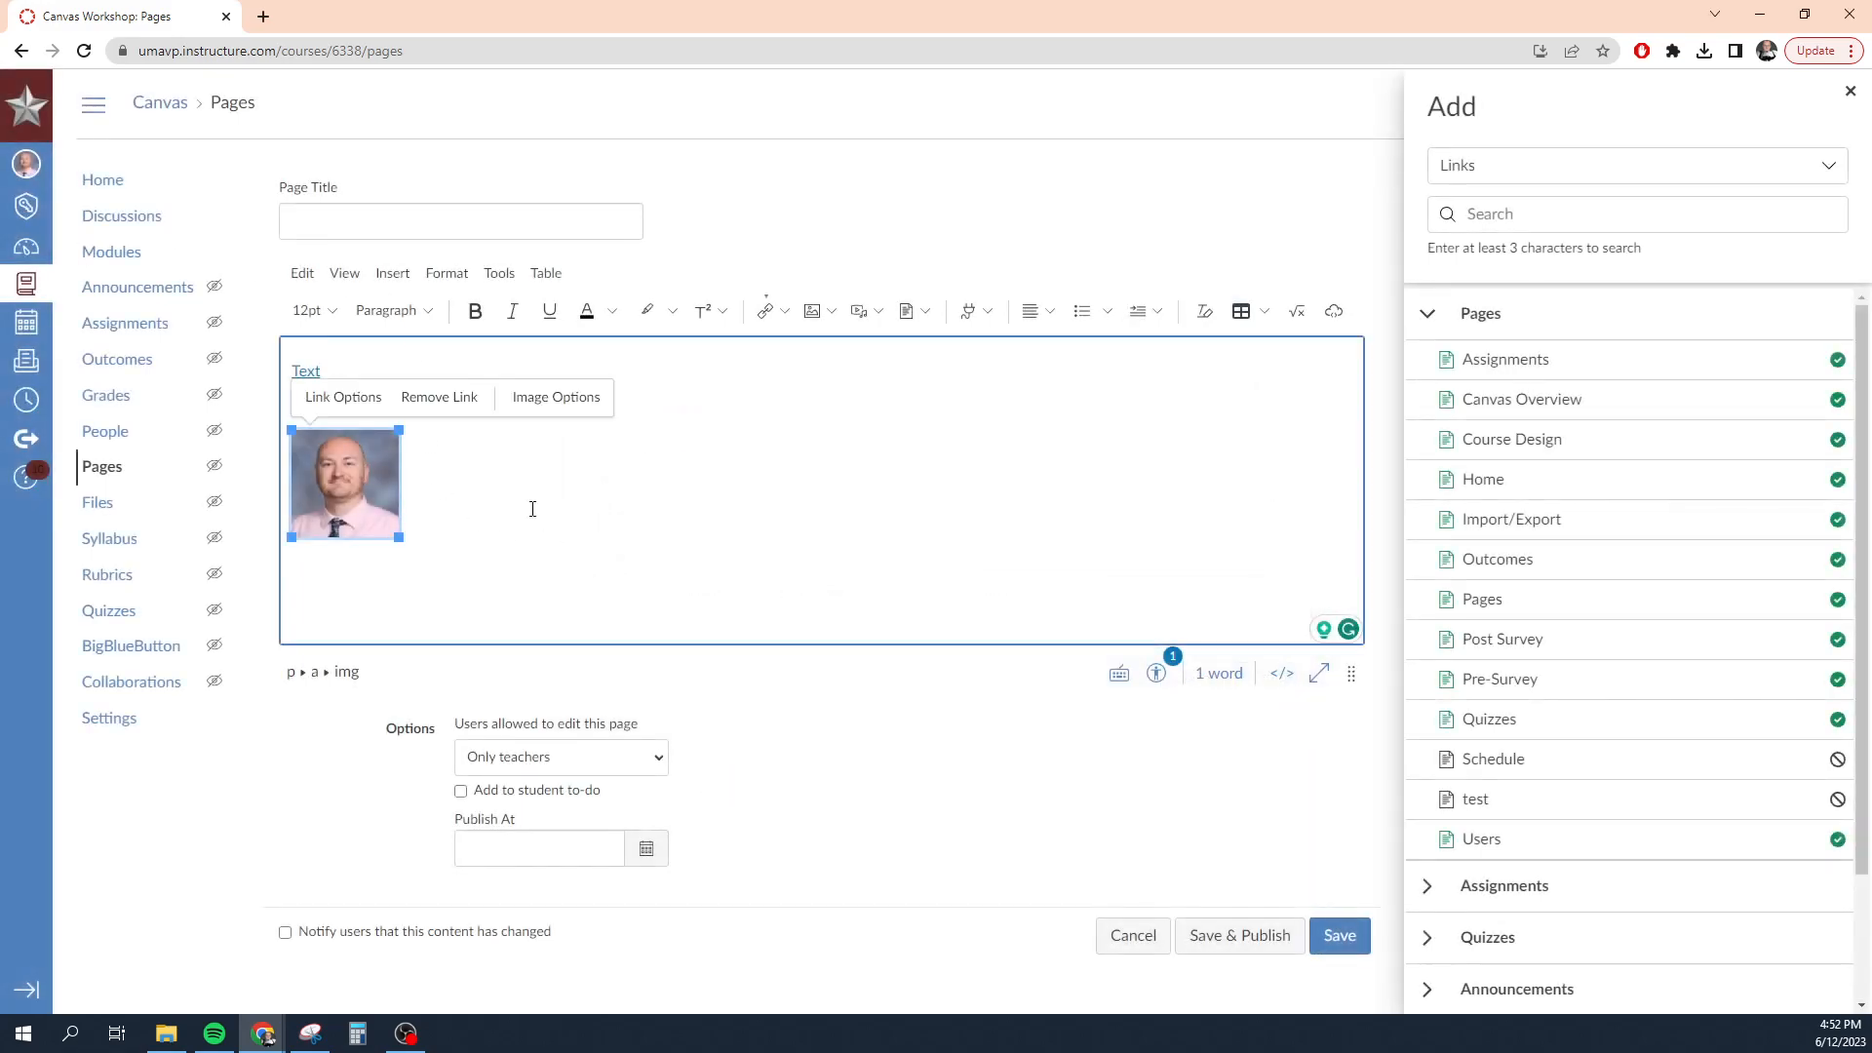
Save the page with the title "Example", then test the image's external link and close the tab it opens.
{"action": "left_click", "coordinate": [1354, 954]}
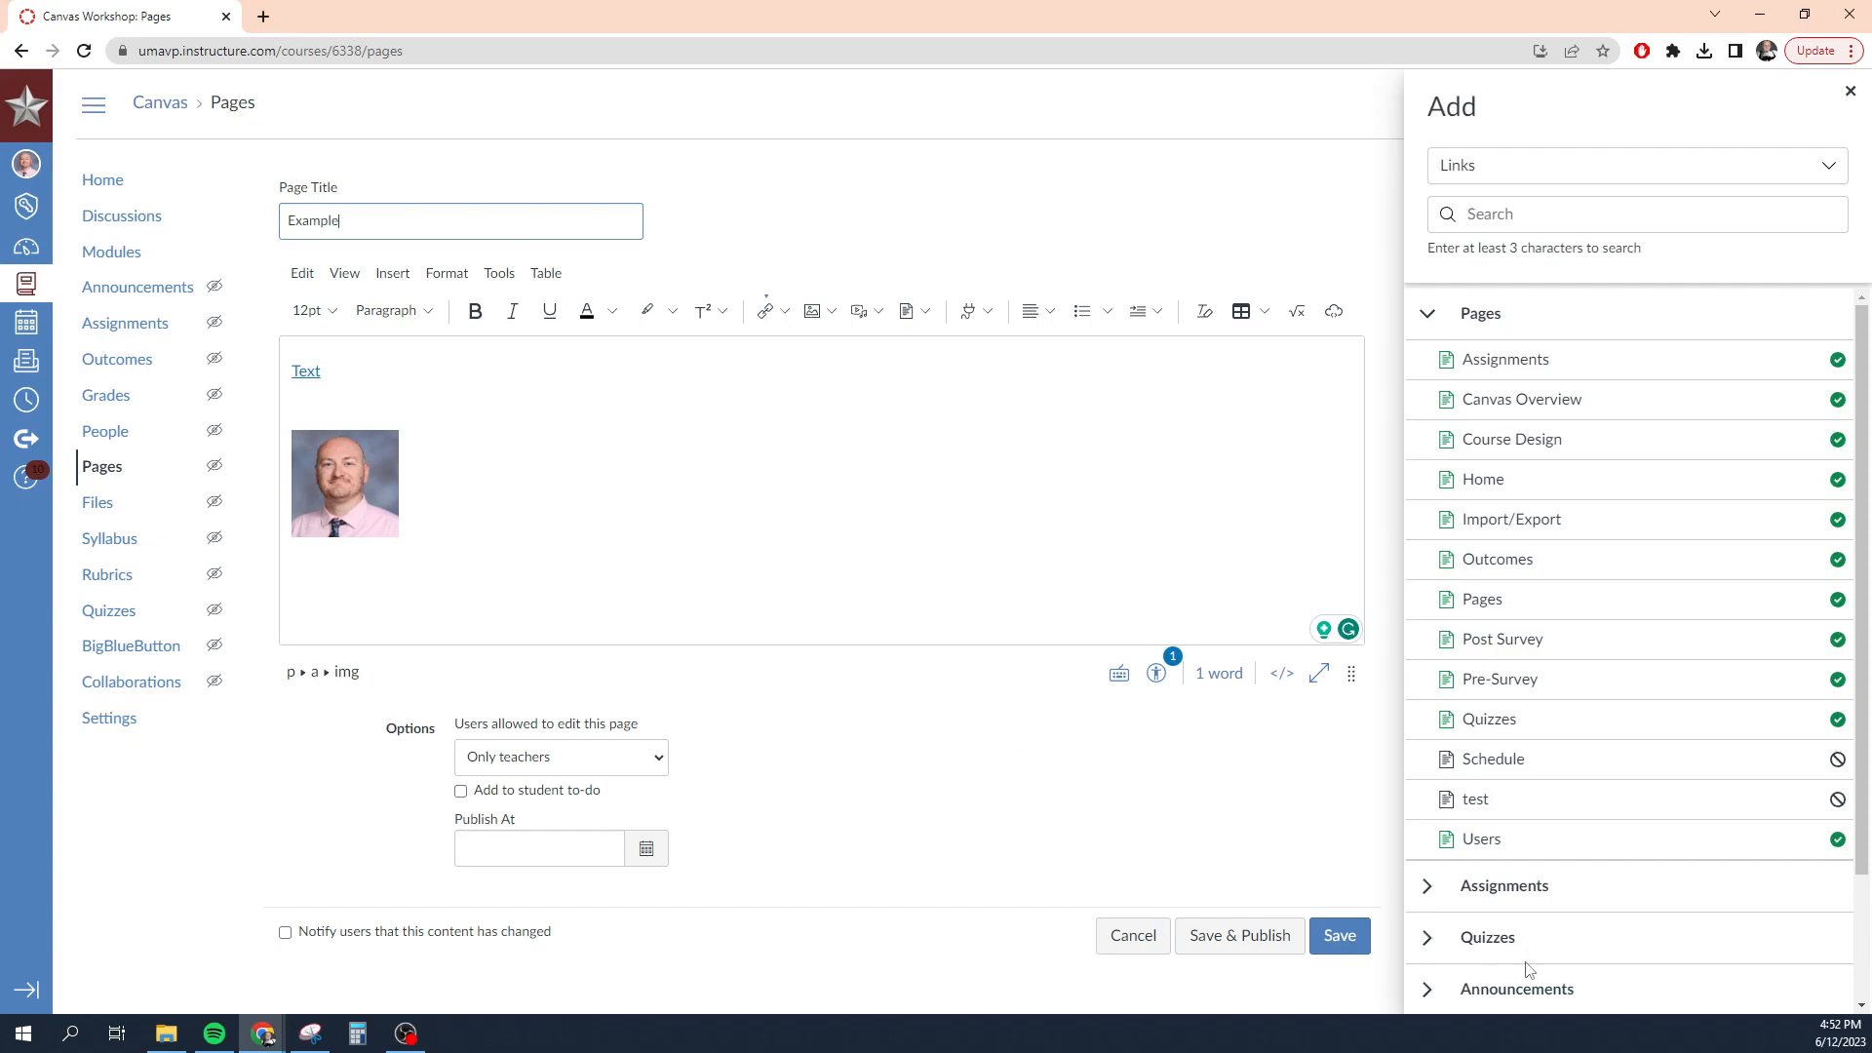
{"action": "left_click", "coordinate": [1331, 936]}
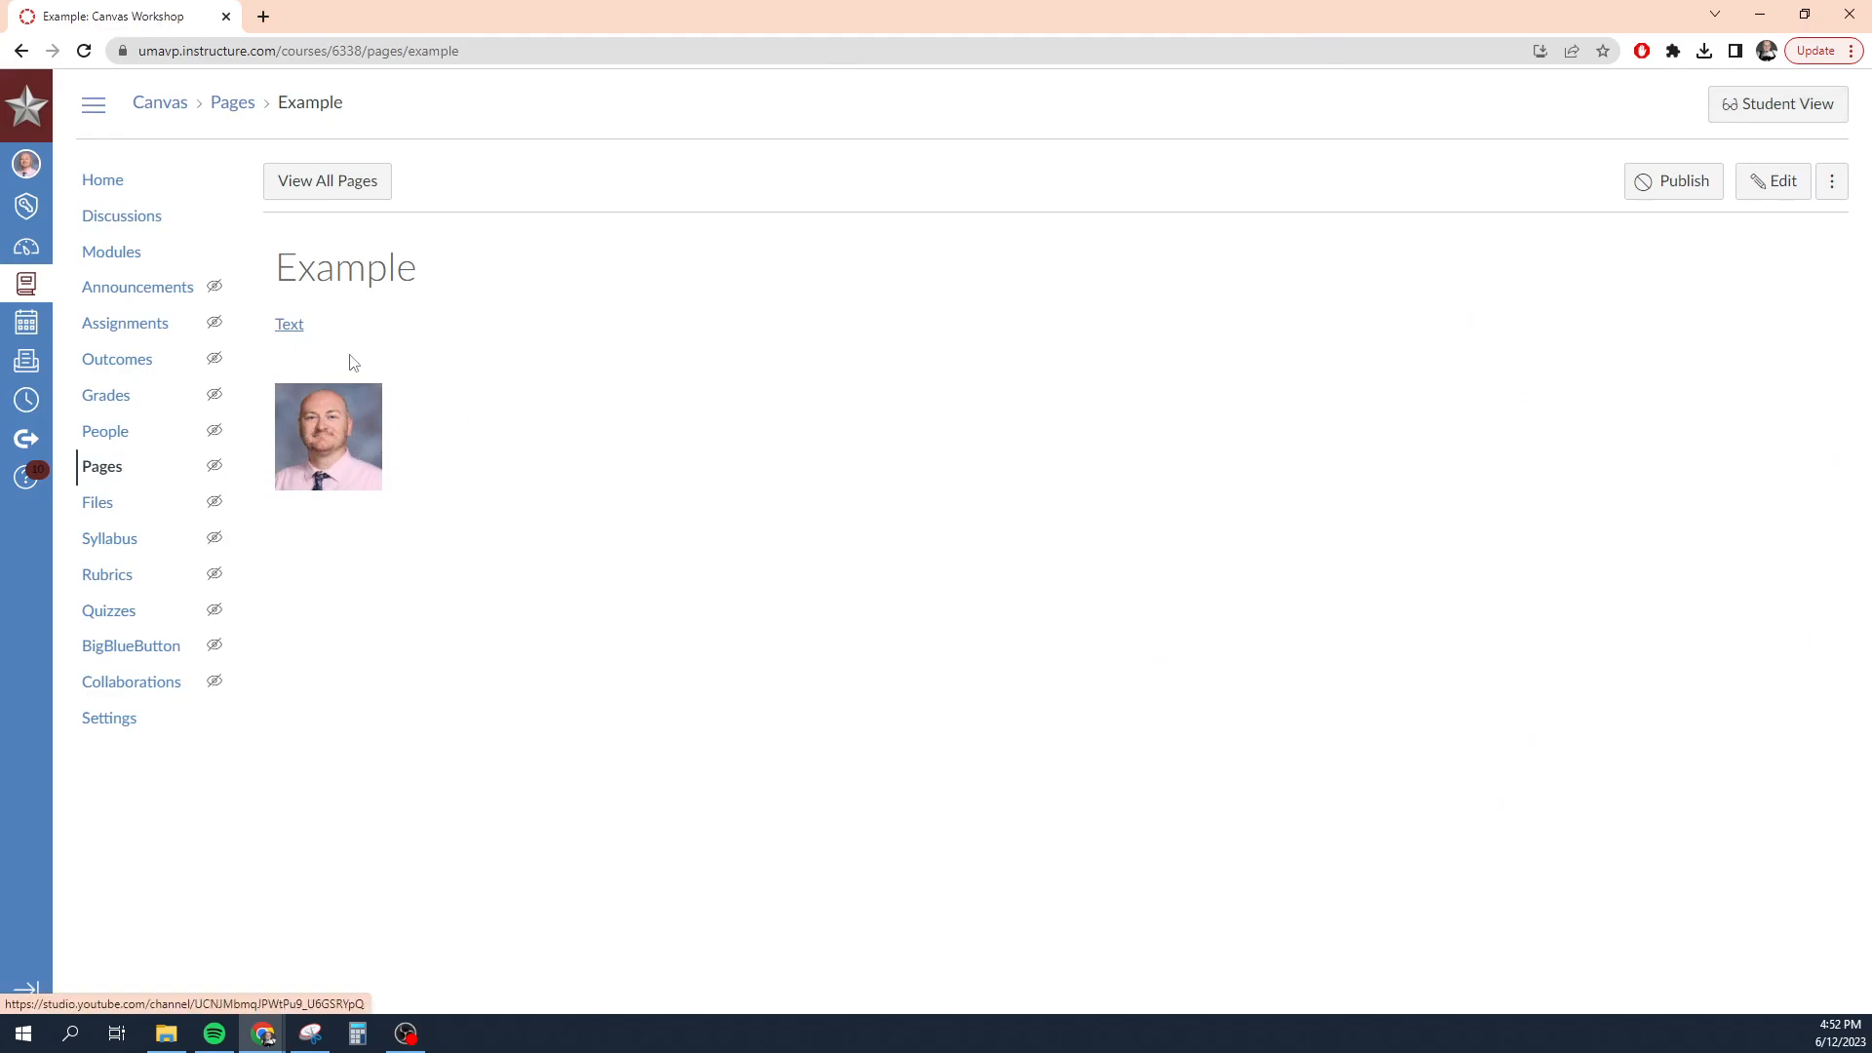
{"action": "left_click", "coordinate": [353, 441]}
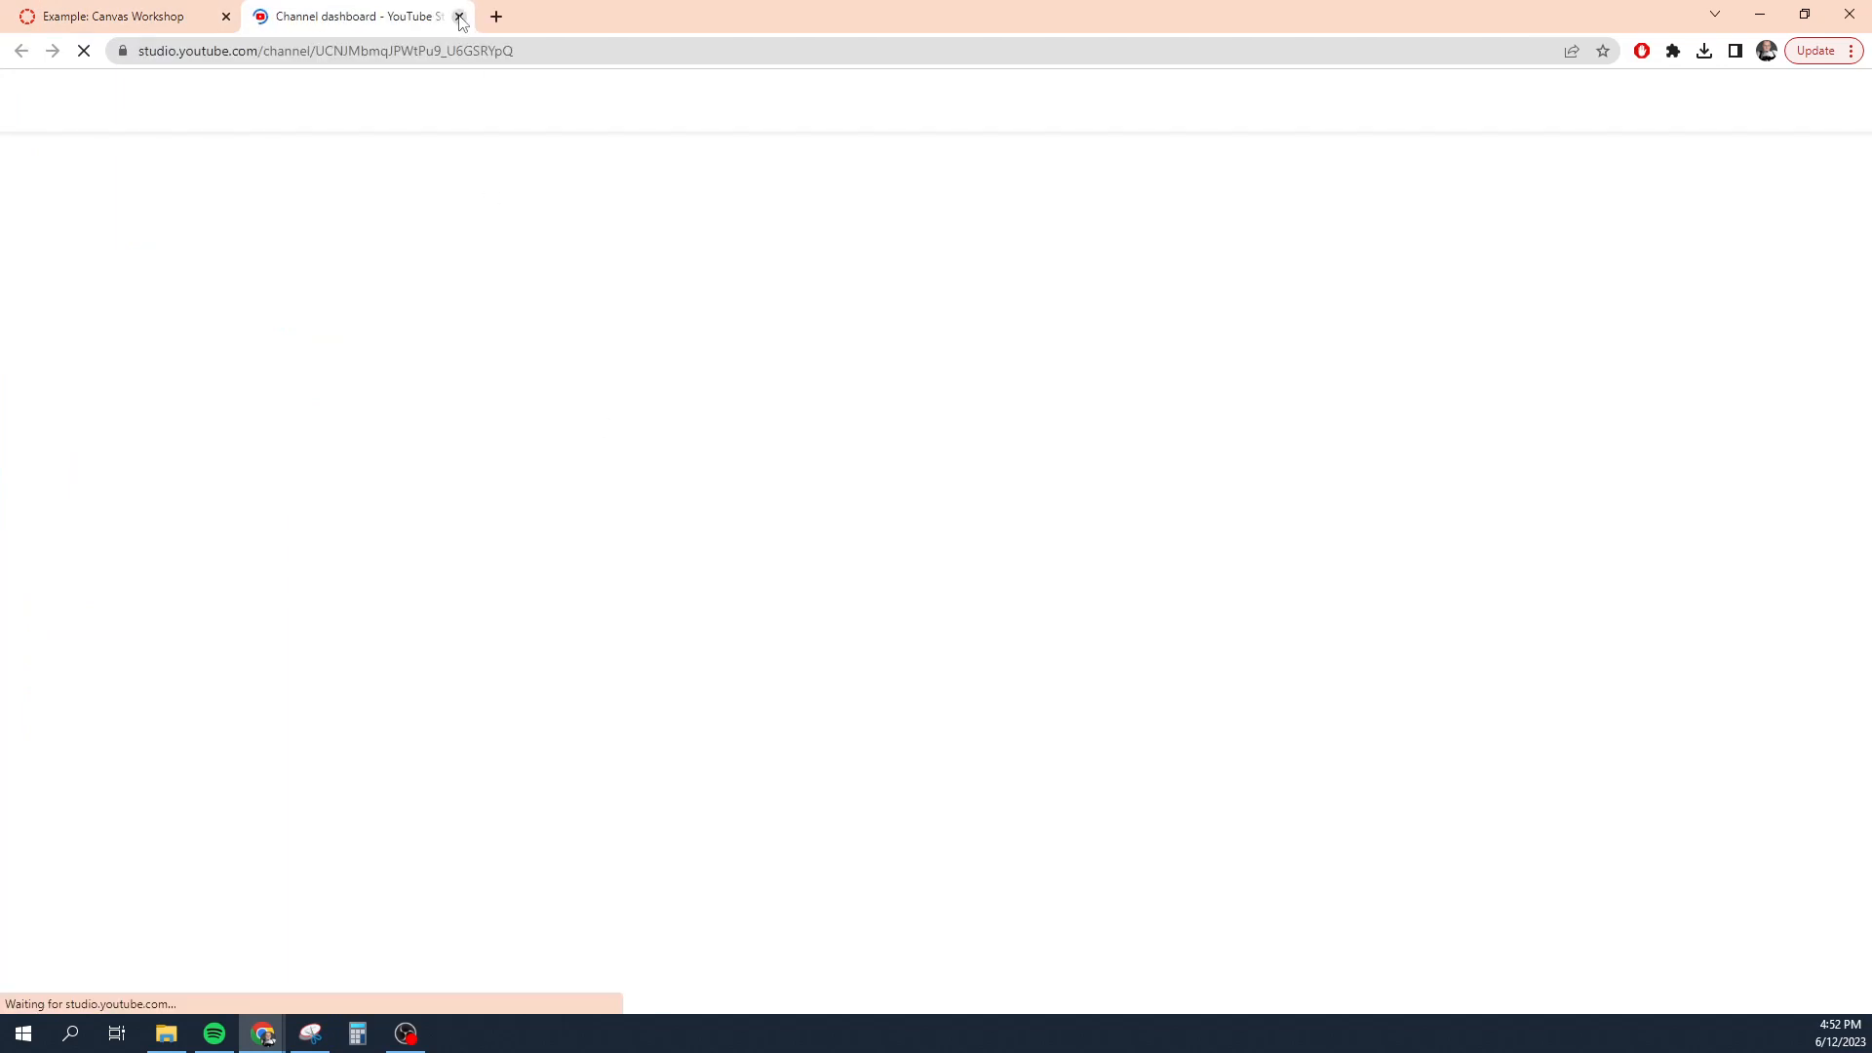
{"action": "left_click", "coordinate": [460, 17]}
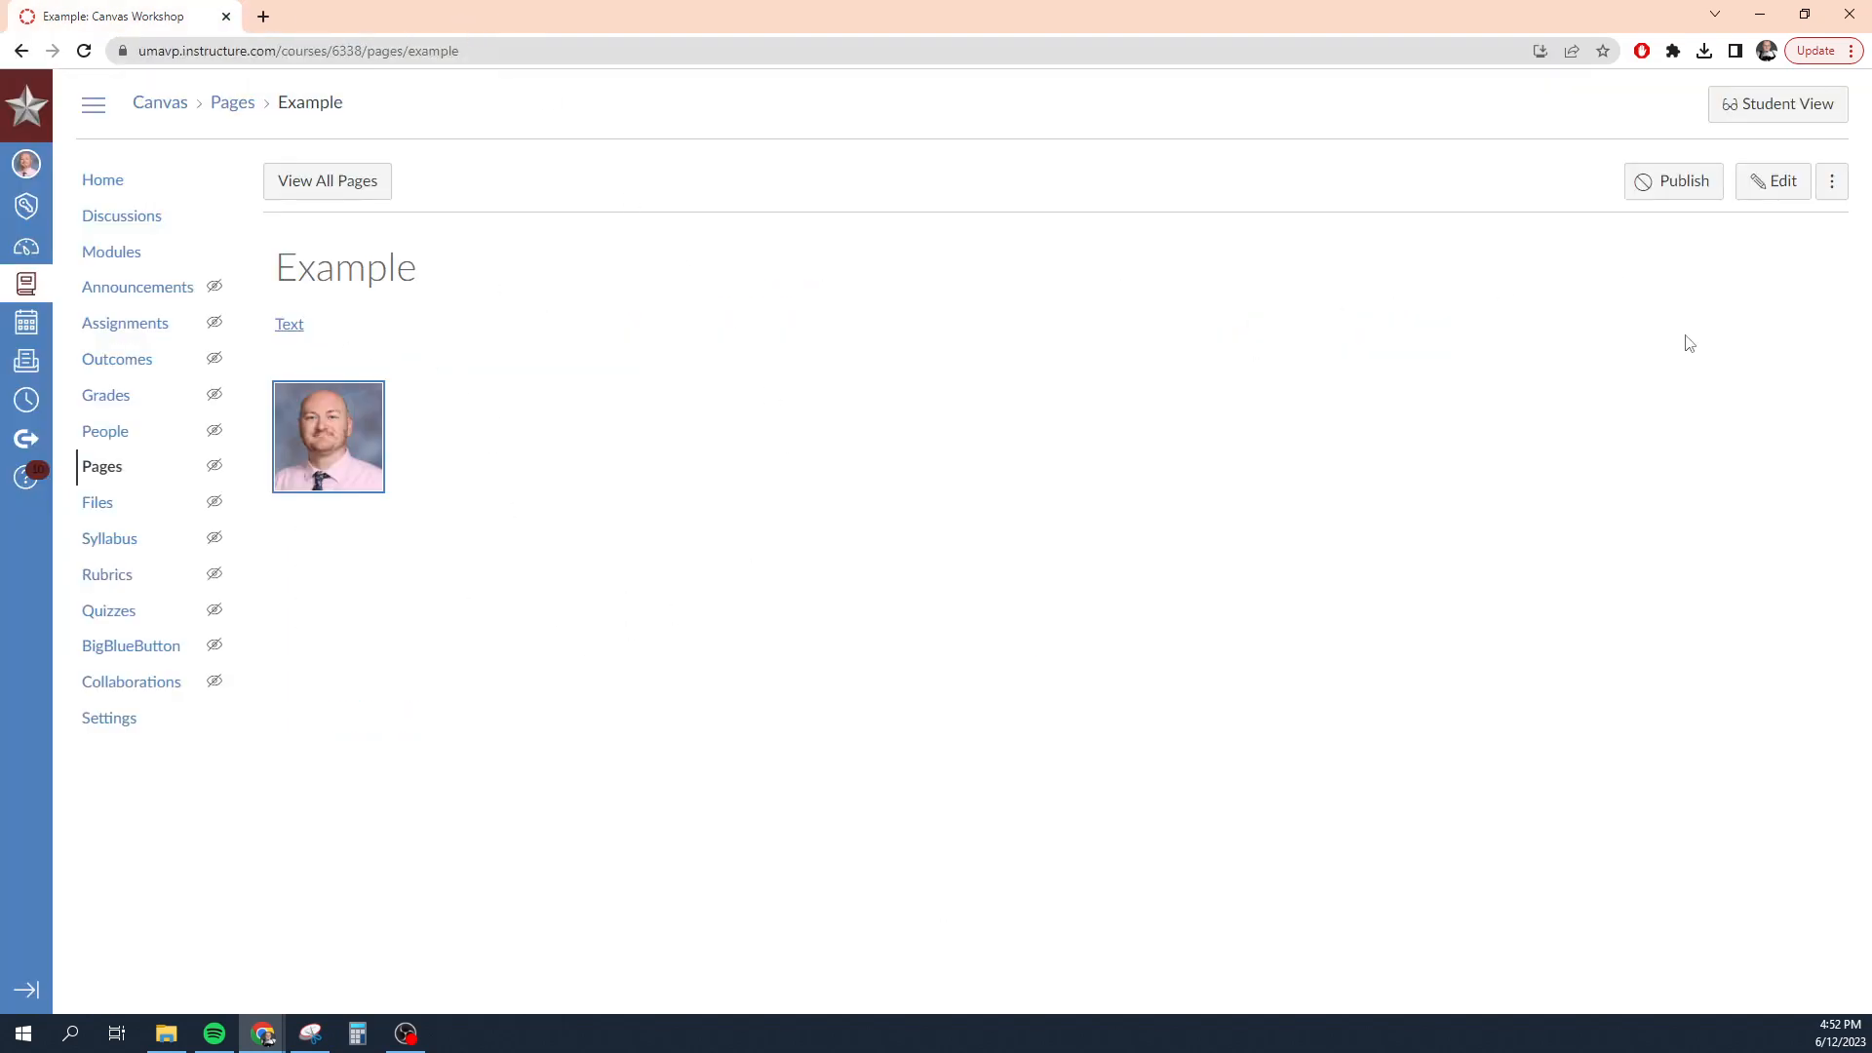
Reopen the saved Example page for editing and place the text cursor on the line below the profile image.
{"action": "left_click", "coordinate": [1763, 187]}
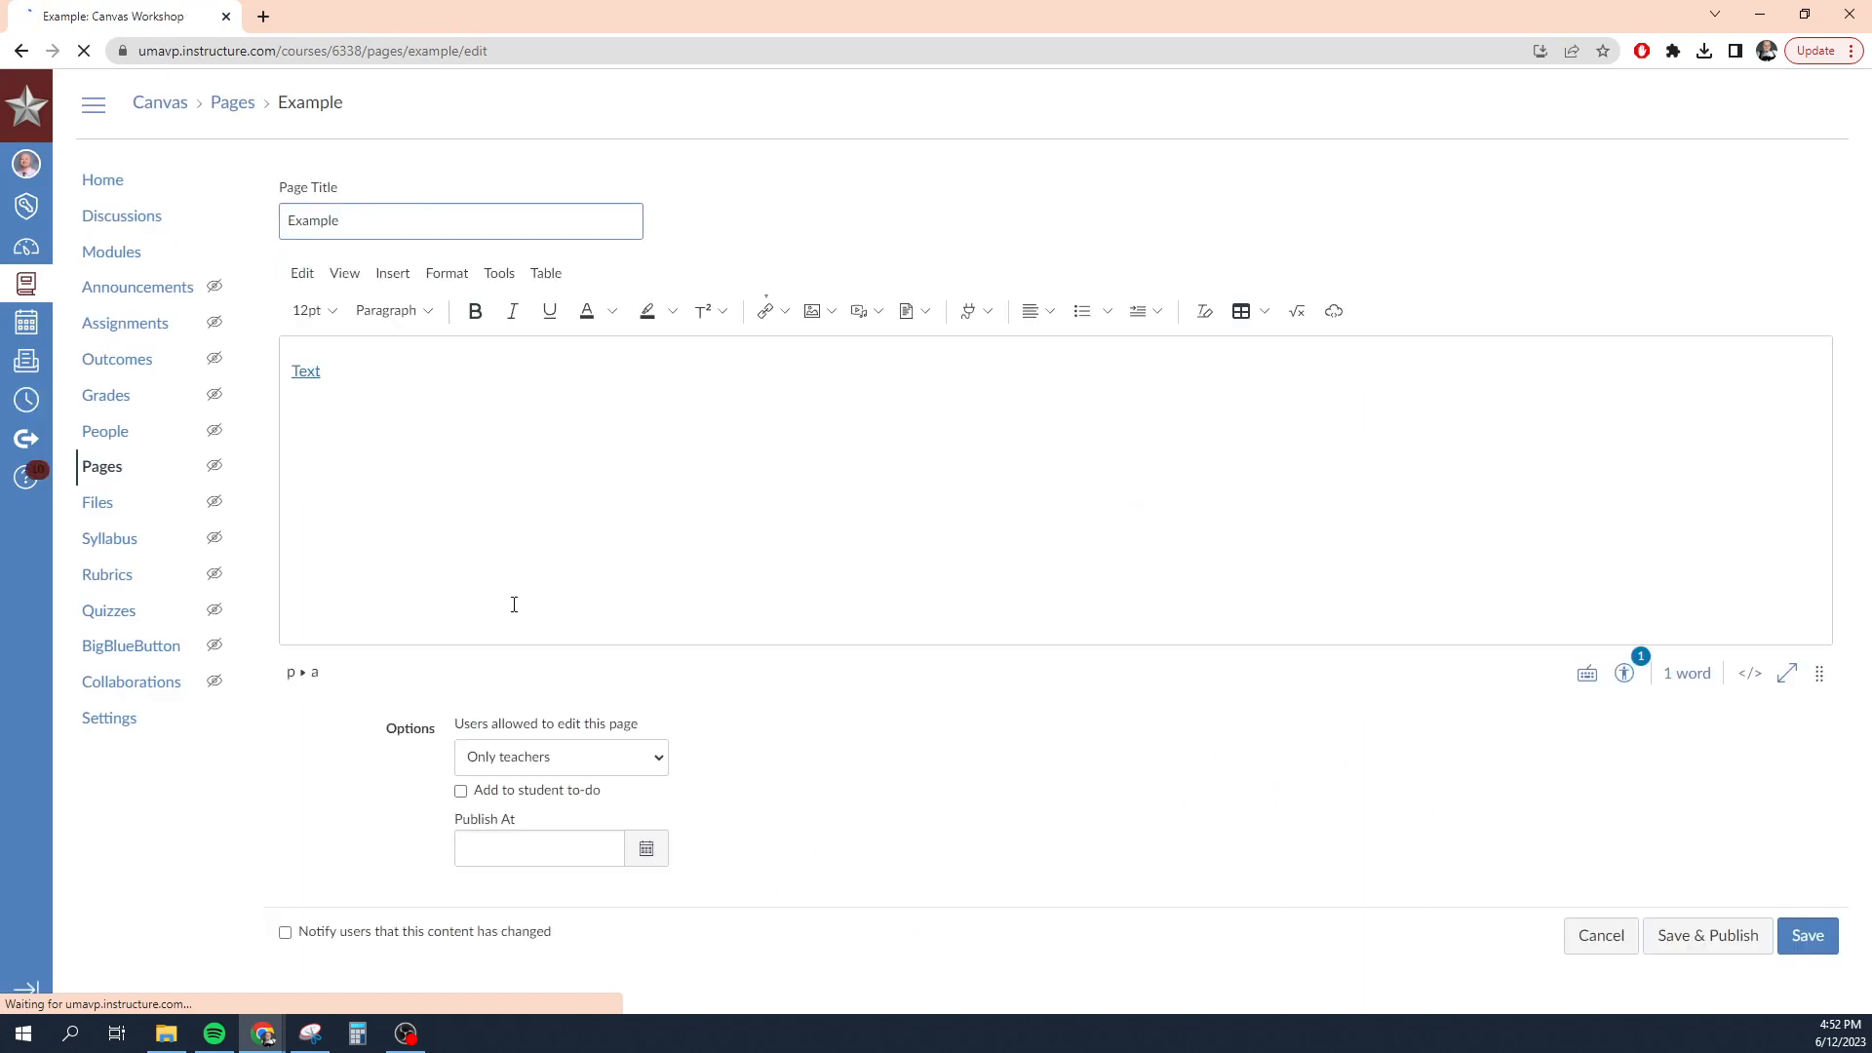
{"action": "left_click", "coordinate": [263, 17]}
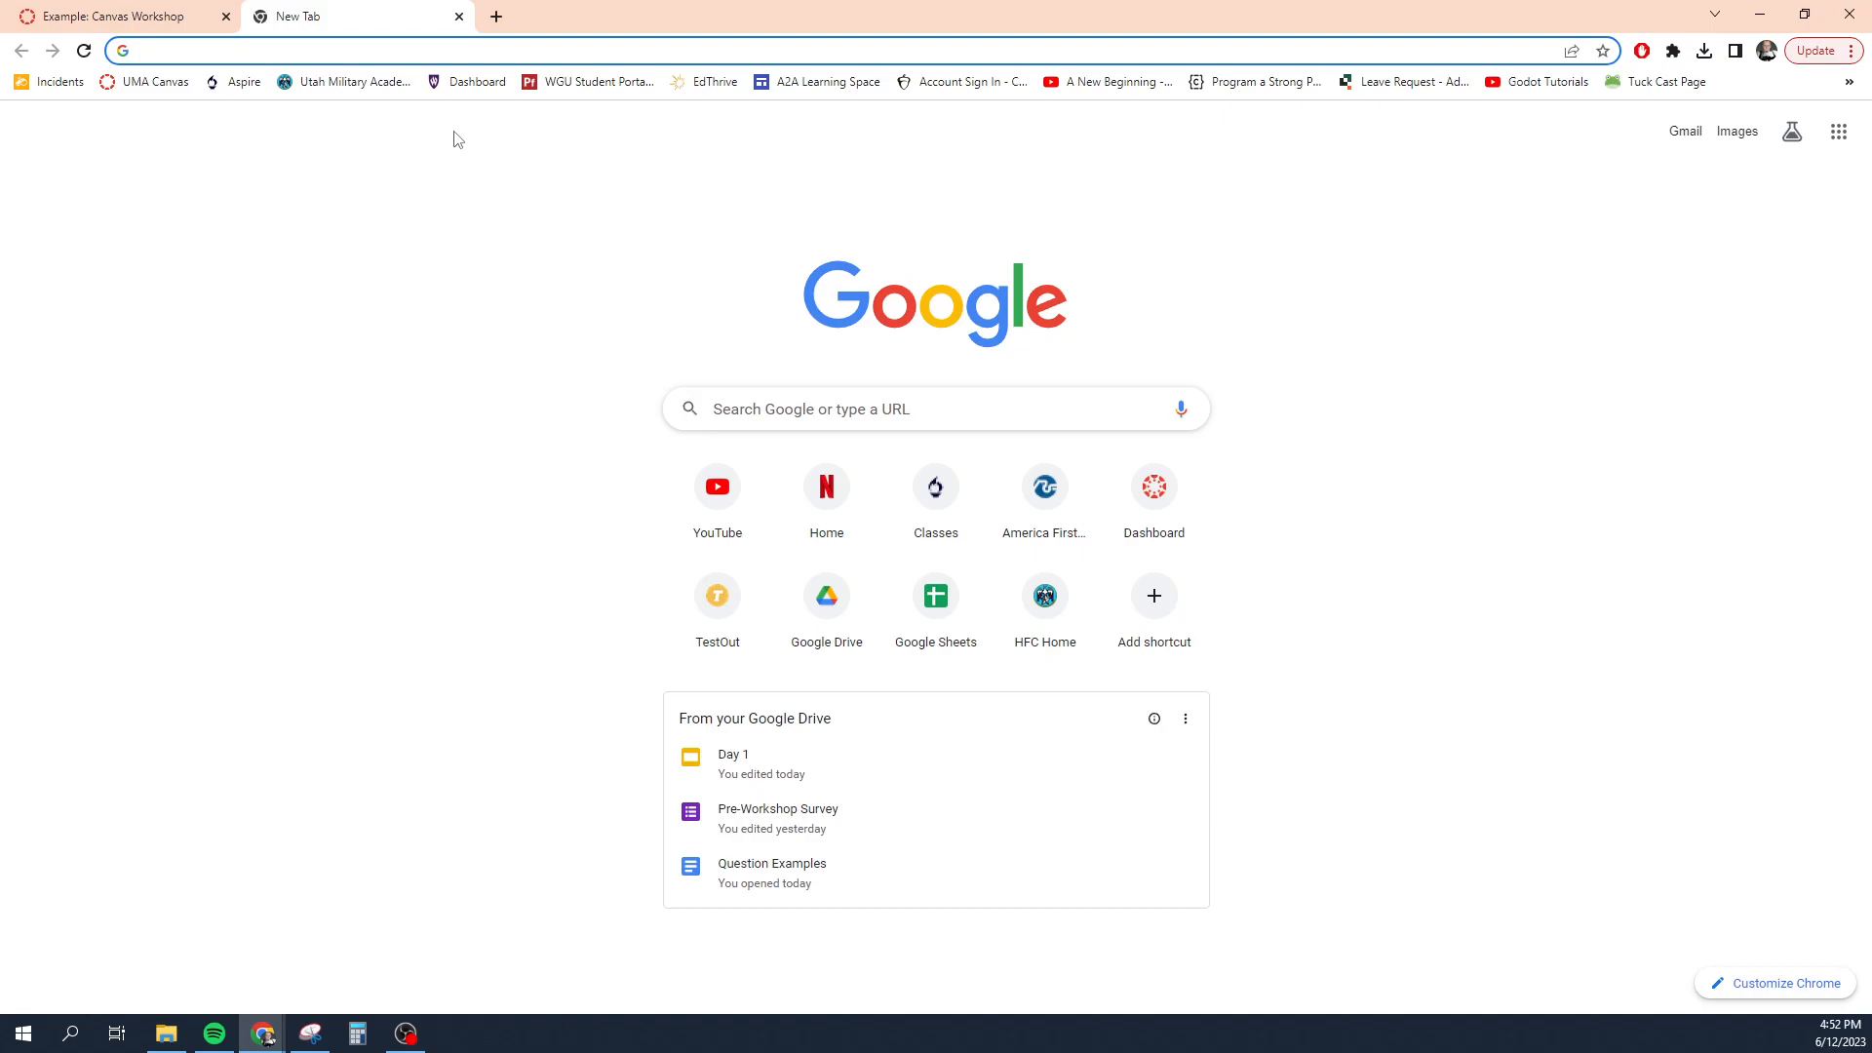
{"action": "left_click", "coordinate": [459, 16]}
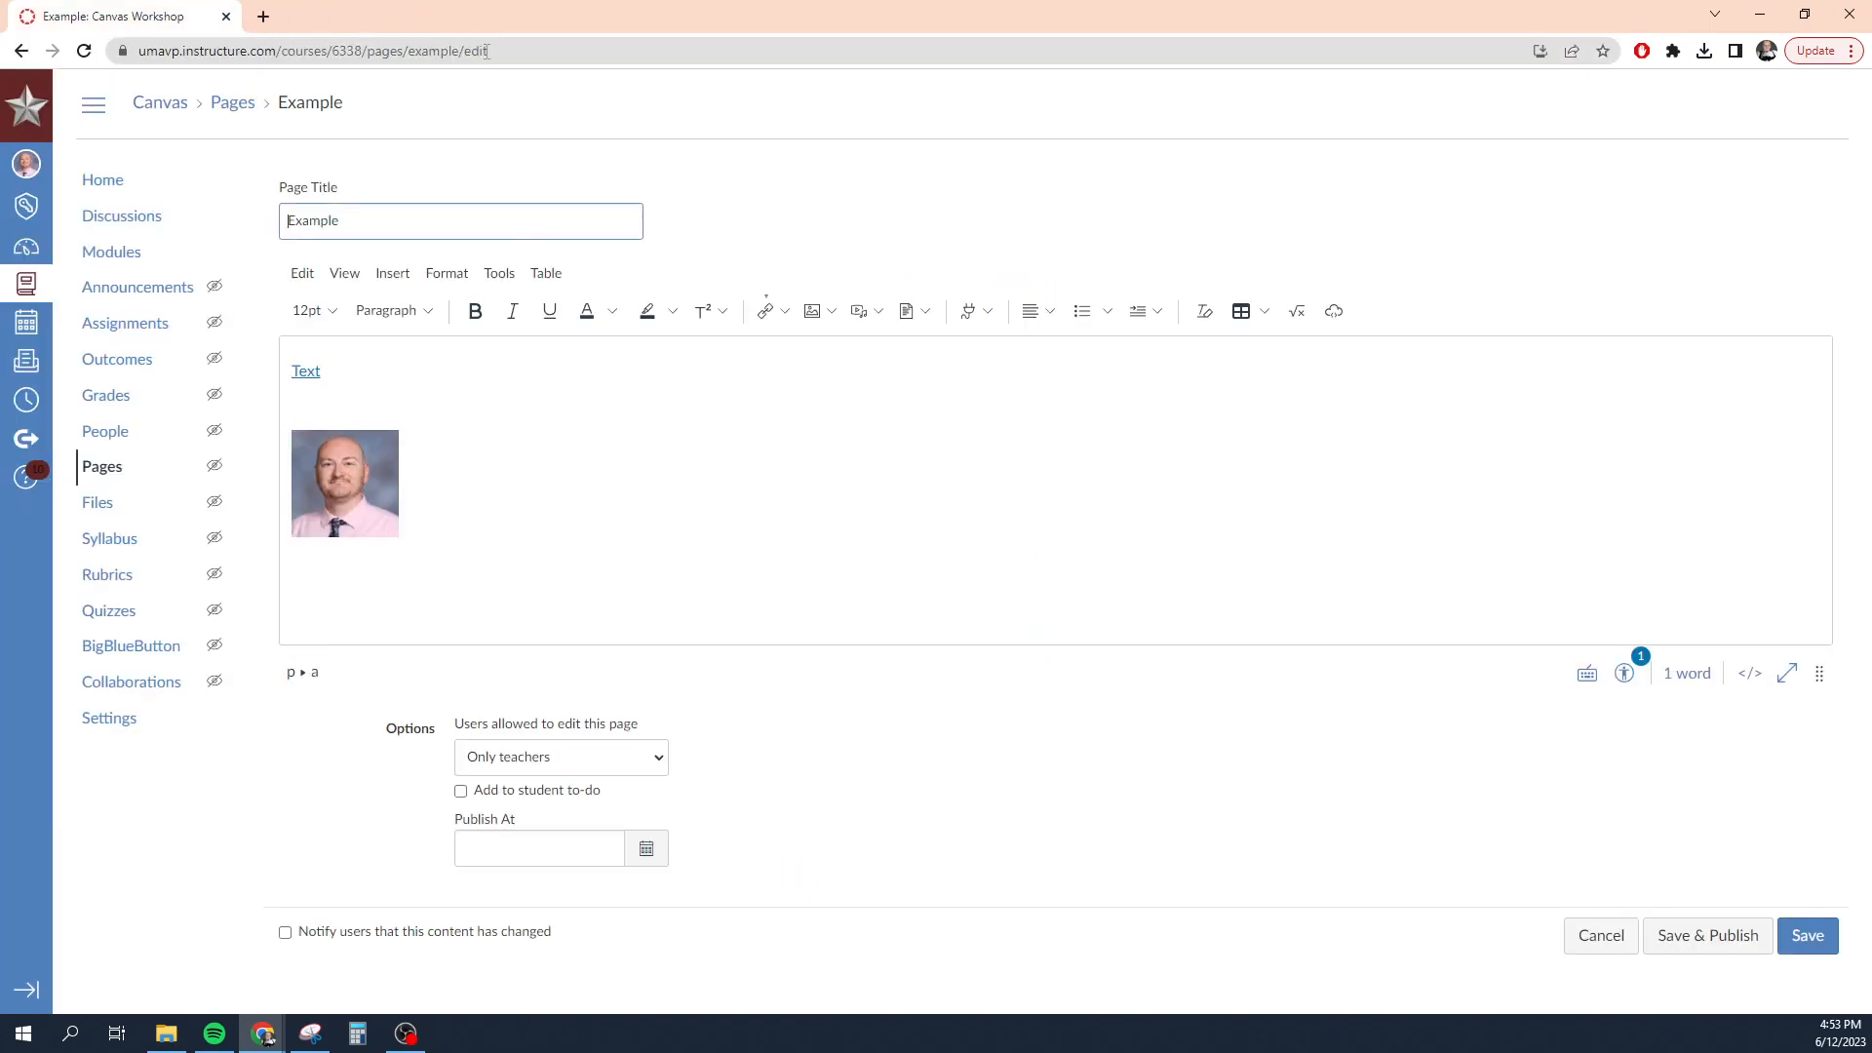
{"action": "left_click", "coordinate": [497, 531]}
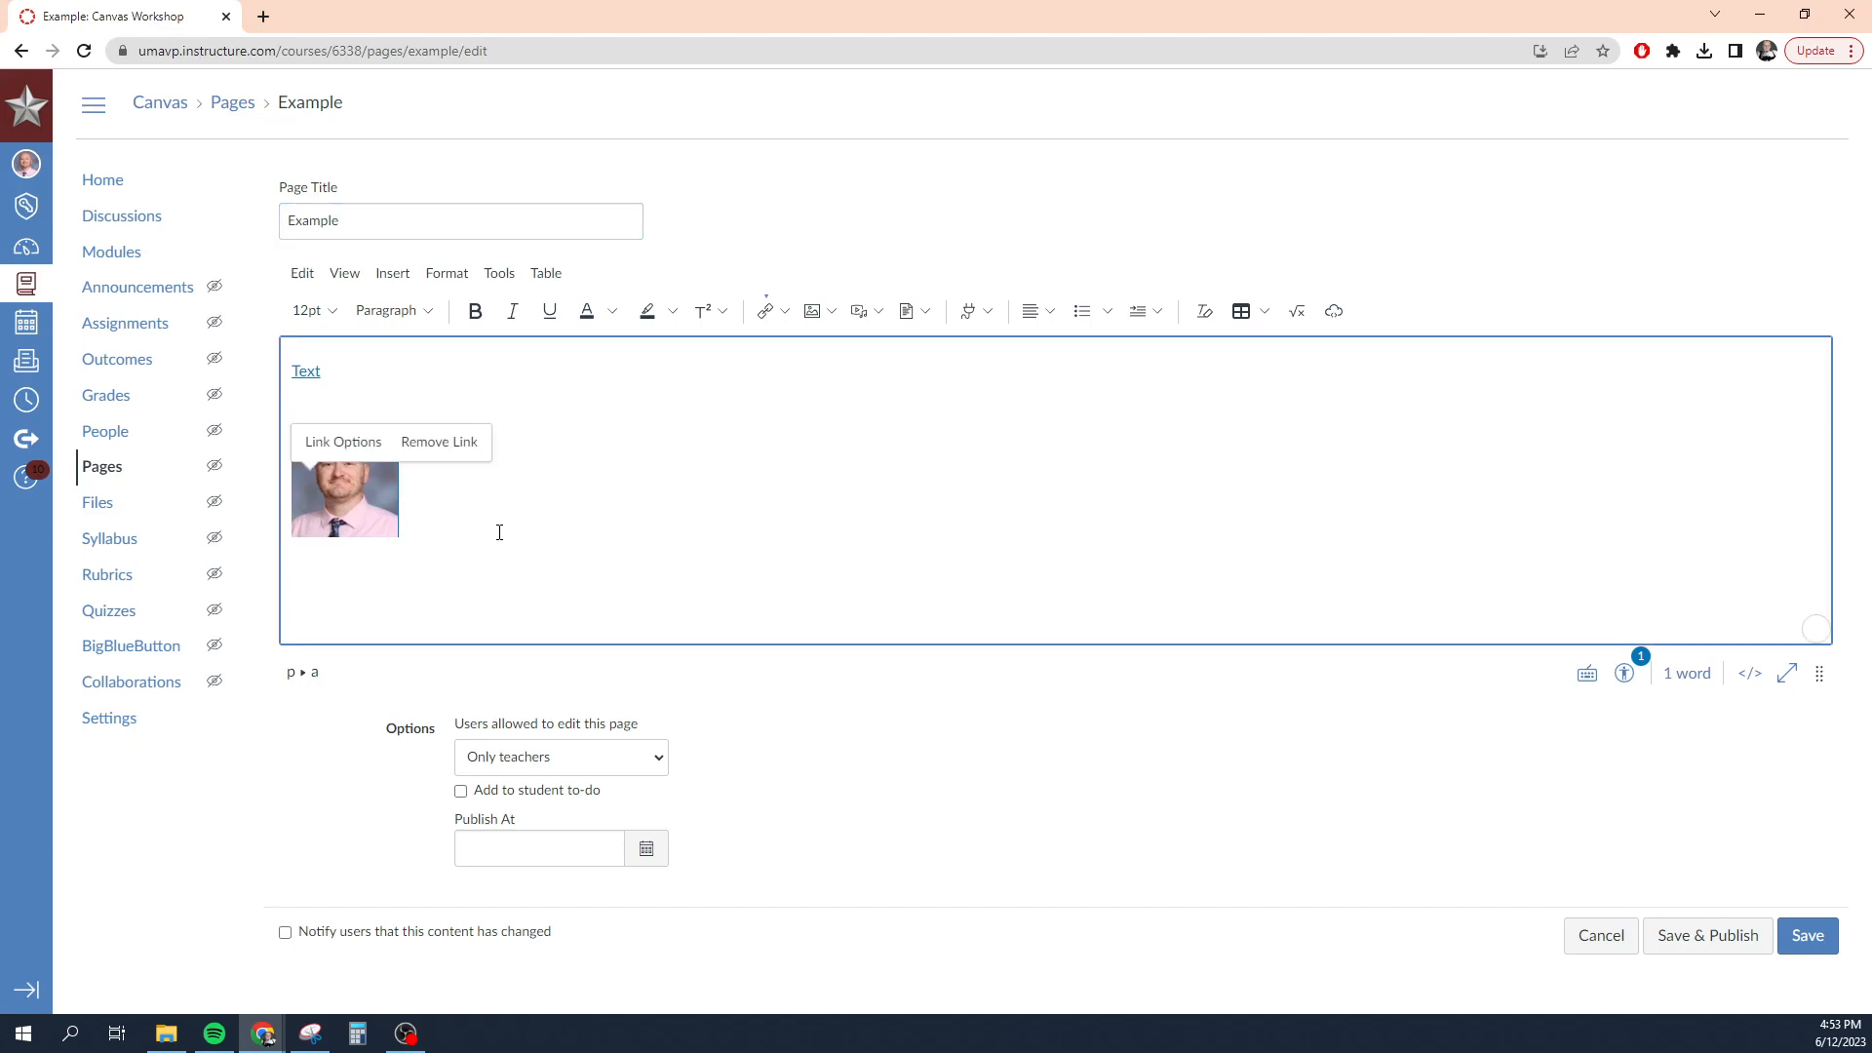
{"action": "left_click", "coordinate": [445, 541]}
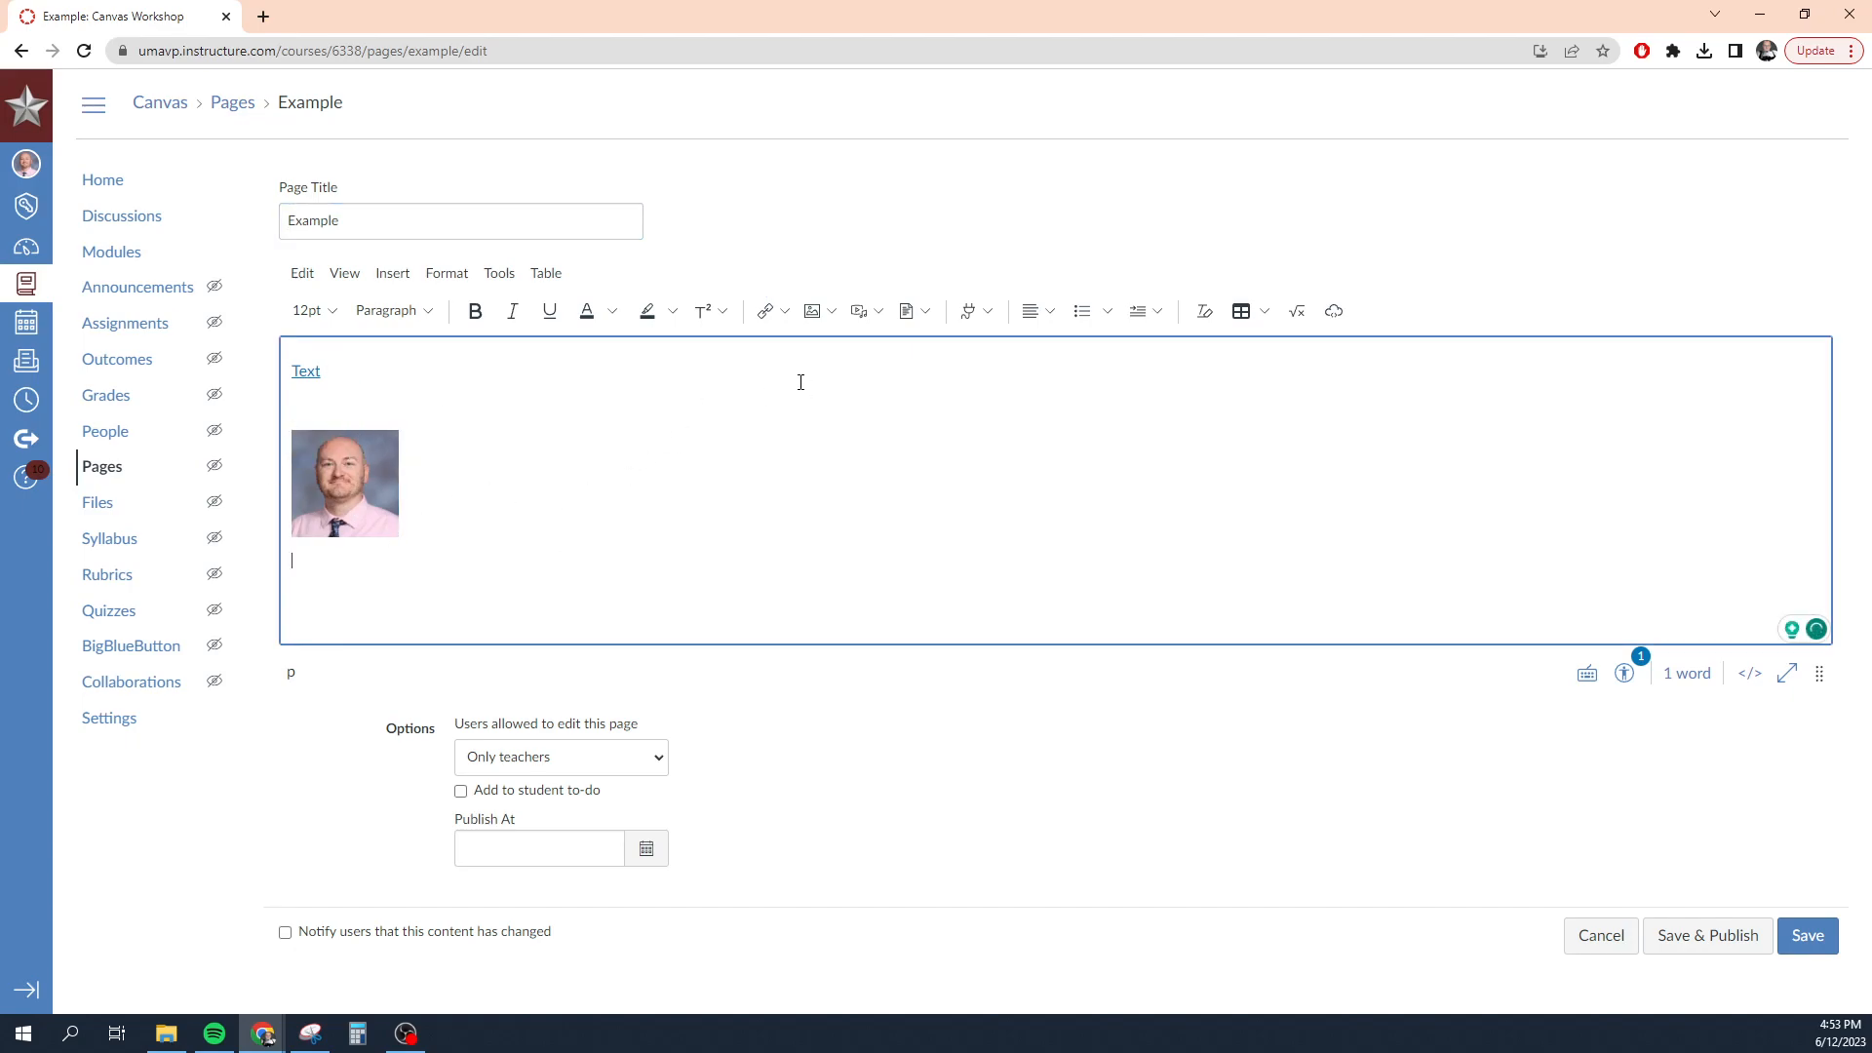
{"action": "left_click", "coordinate": [786, 312]}
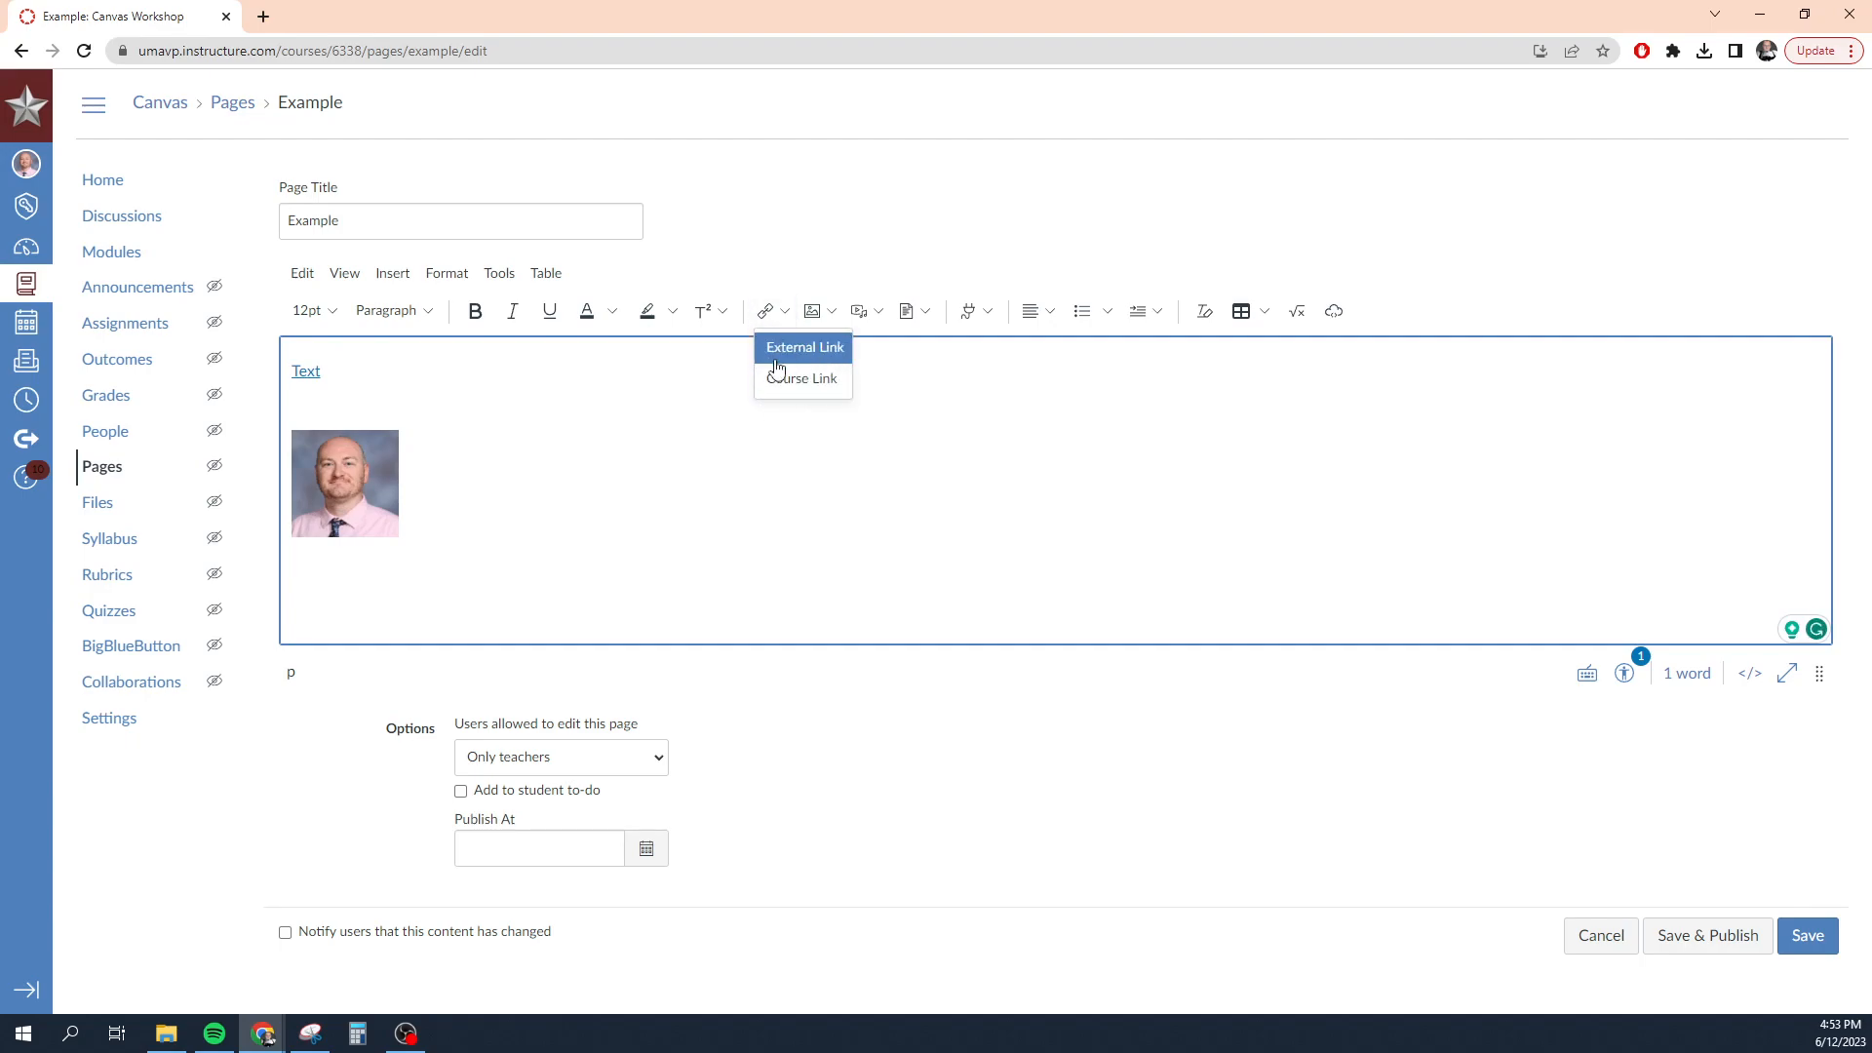
Open the link options of the linked word "Text", read through its full link address and close the options.
{"action": "left_click", "coordinate": [304, 369]}
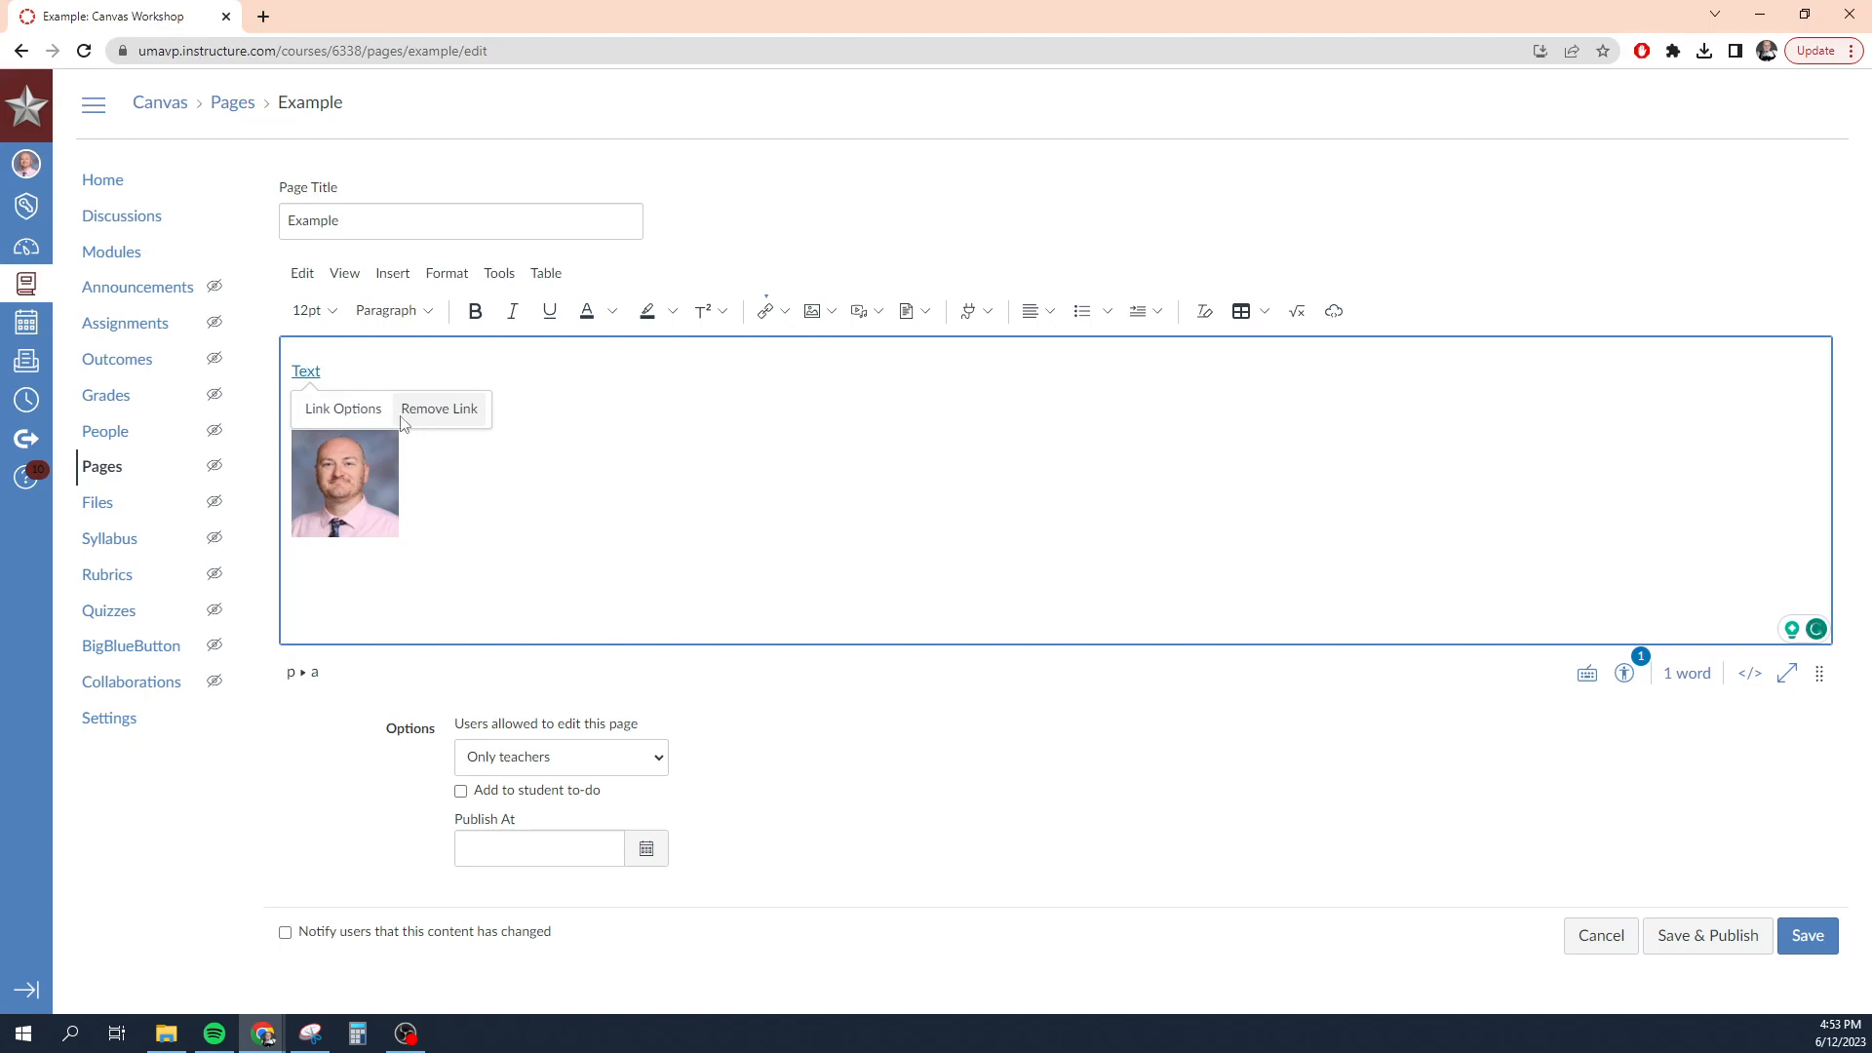
{"action": "left_click", "coordinate": [343, 409]}
{"action": "left_click", "coordinate": [1666, 308]}
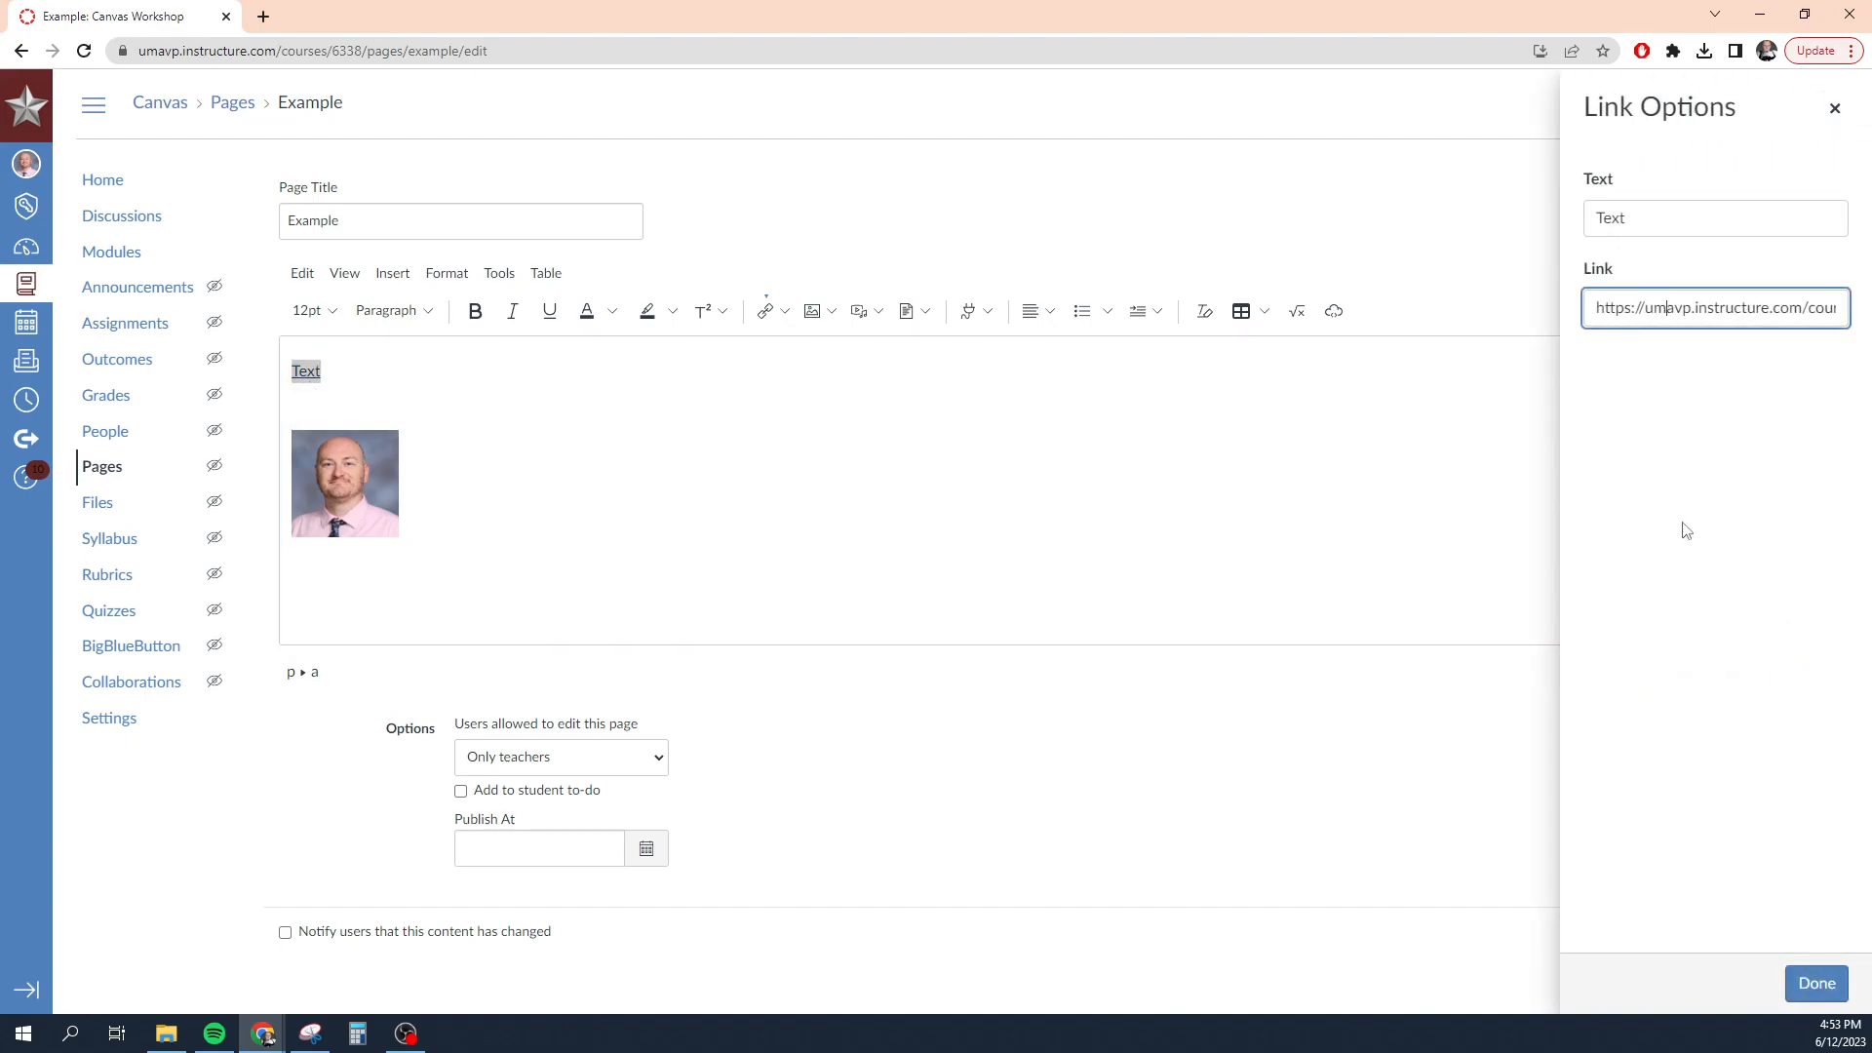
{"action": "key", "text": "Right"}
{"action": "key", "text": "Right"}
{"action": "key", "text": "Right"}
{"action": "key", "text": "Right"}
{"action": "key", "text": "Right"}
{"action": "key", "text": "Right"}
{"action": "key", "text": "Right"}
{"action": "key", "text": "Right"}
{"action": "key", "text": "Right"}
{"action": "key", "text": "Right"}
{"action": "key", "text": "Right"}
{"action": "key", "text": "Right"}
{"action": "key", "text": "Right"}
{"action": "key", "text": "Right"}
{"action": "key", "text": "Right"}
{"action": "key", "text": "Right"}
{"action": "key", "text": "Right"}
{"action": "key", "text": "Right"}
{"action": "key", "text": "Right"}
{"action": "key", "text": "Right"}
{"action": "key", "text": "Right"}
{"action": "key", "text": "Right"}
{"action": "key", "text": "Right"}
{"action": "type", "text": "/"}
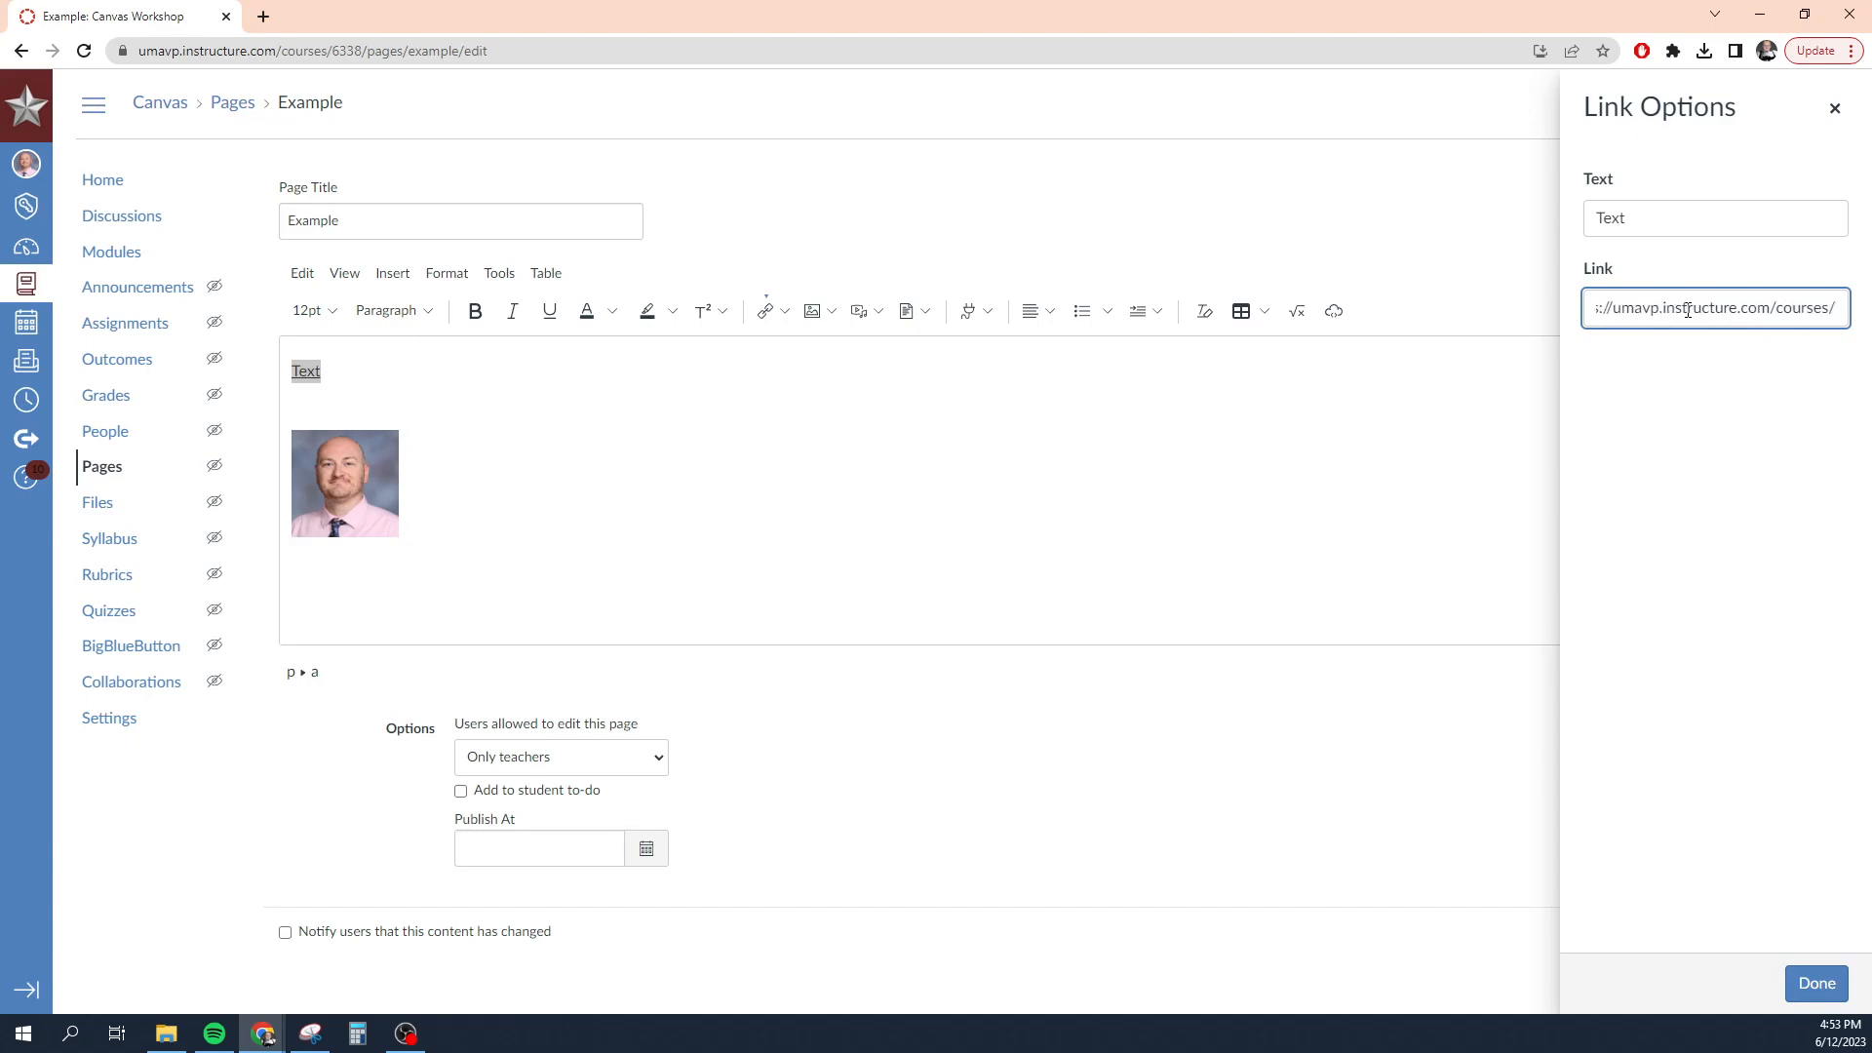
{"action": "type", "text": "6338/page"}
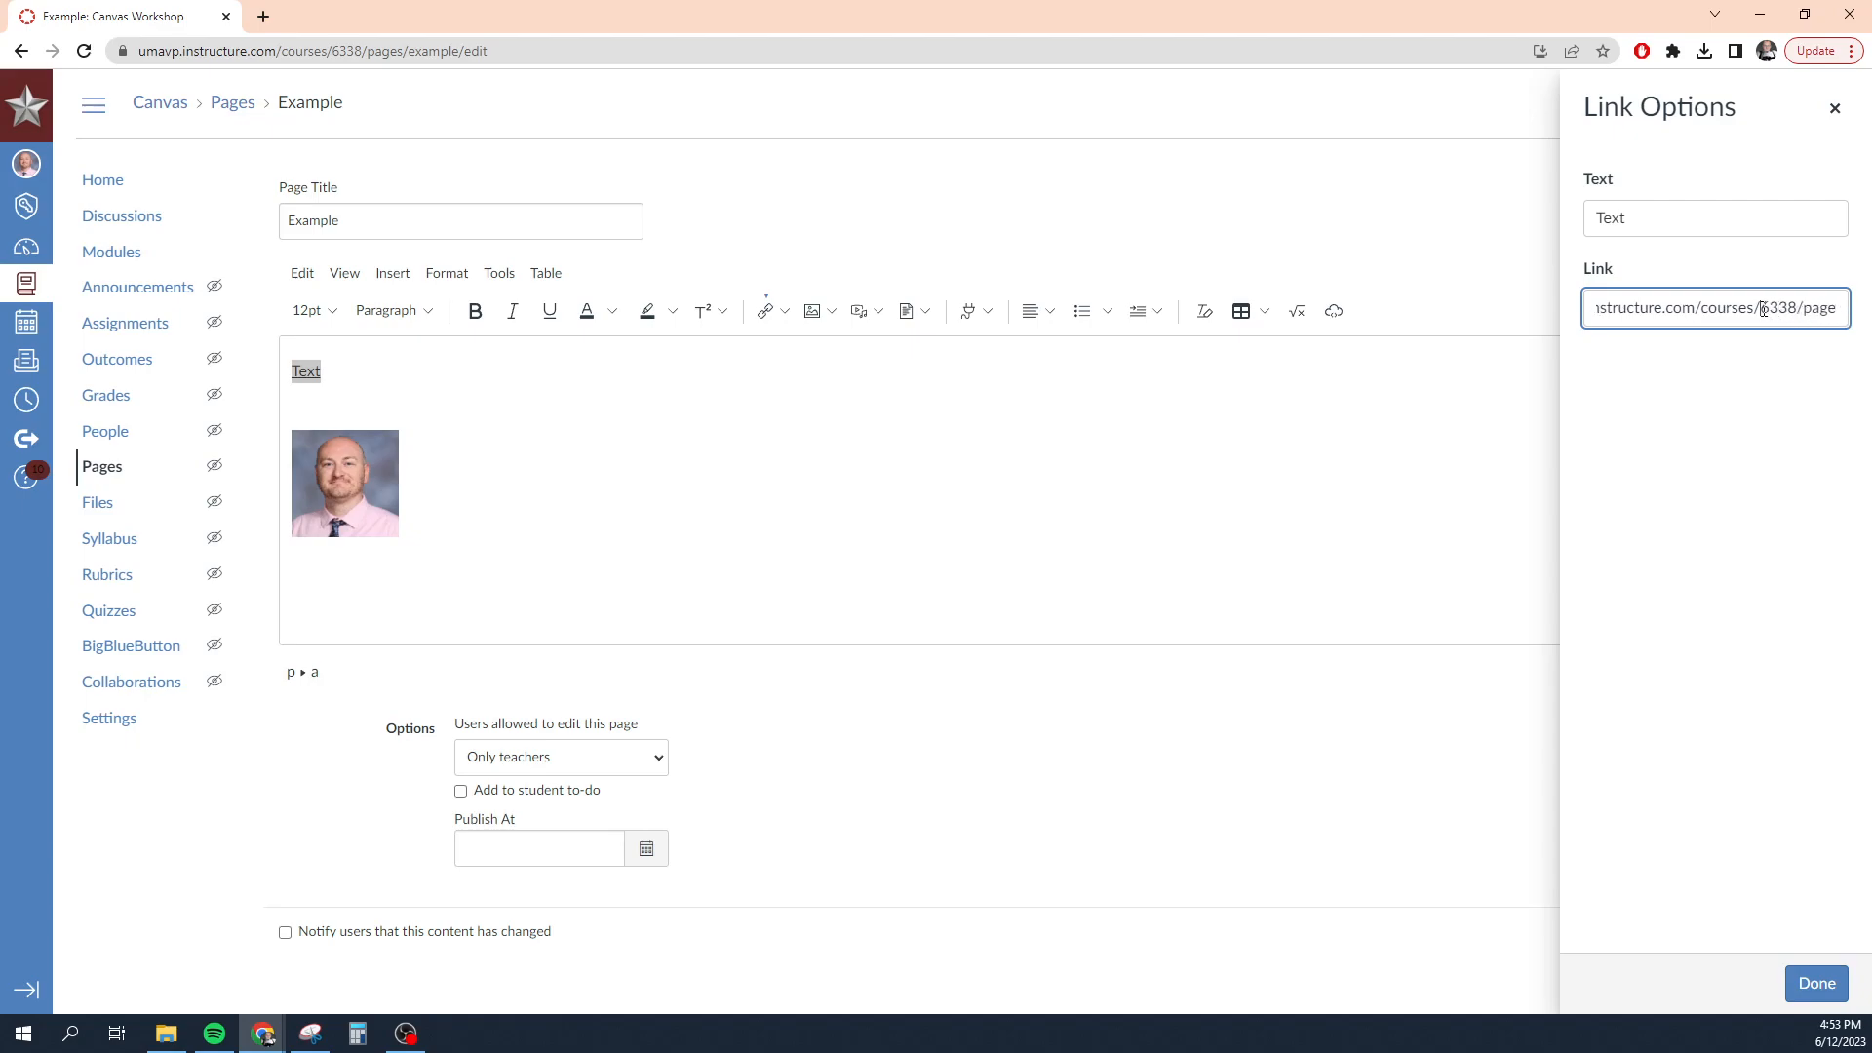
{"action": "left_click_drag", "start_coordinate": [1761, 309], "coordinate": [1799, 309]}
{"action": "left_click", "coordinate": [1812, 310]}
{"action": "type", "text": "s/assignm"}
{"action": "left_click_drag", "start_coordinate": [1737, 310], "coordinate": [1780, 310]}
{"action": "left_click", "coordinate": [1765, 312]}
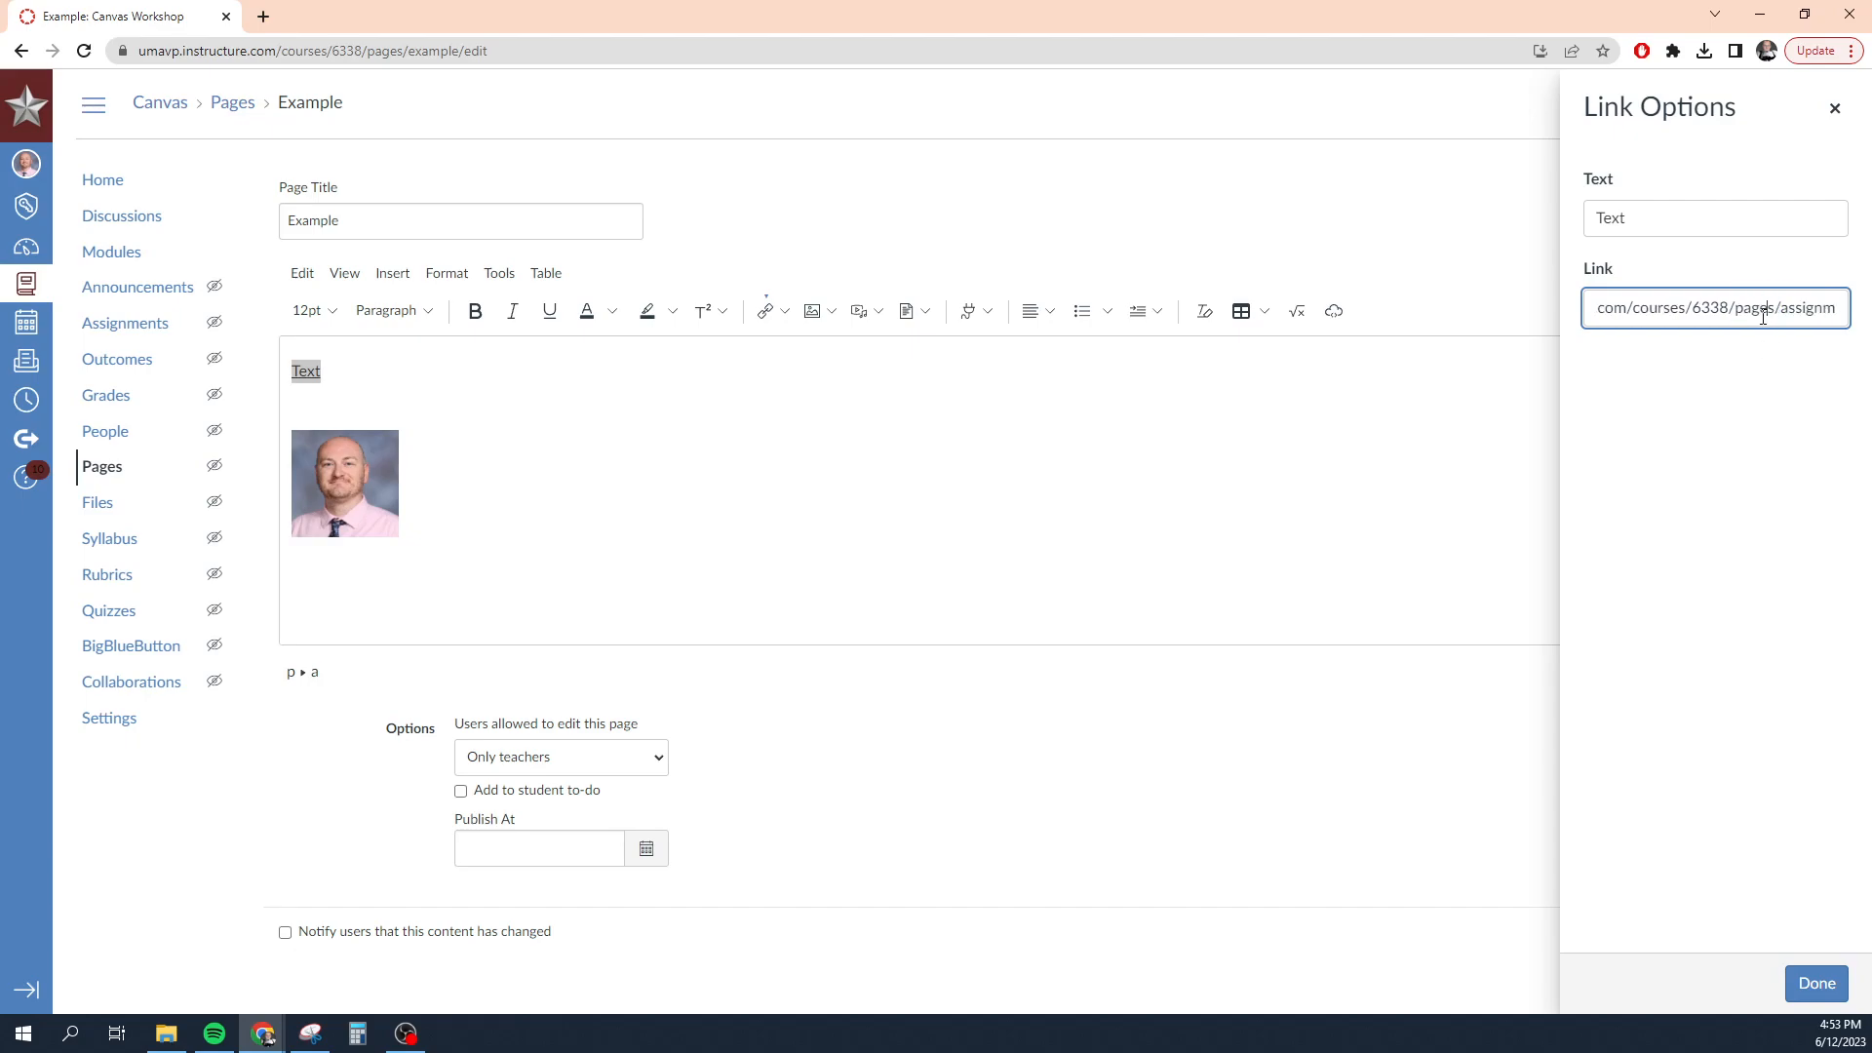
{"action": "key", "text": "End"}
{"action": "type", "text": "ents"}
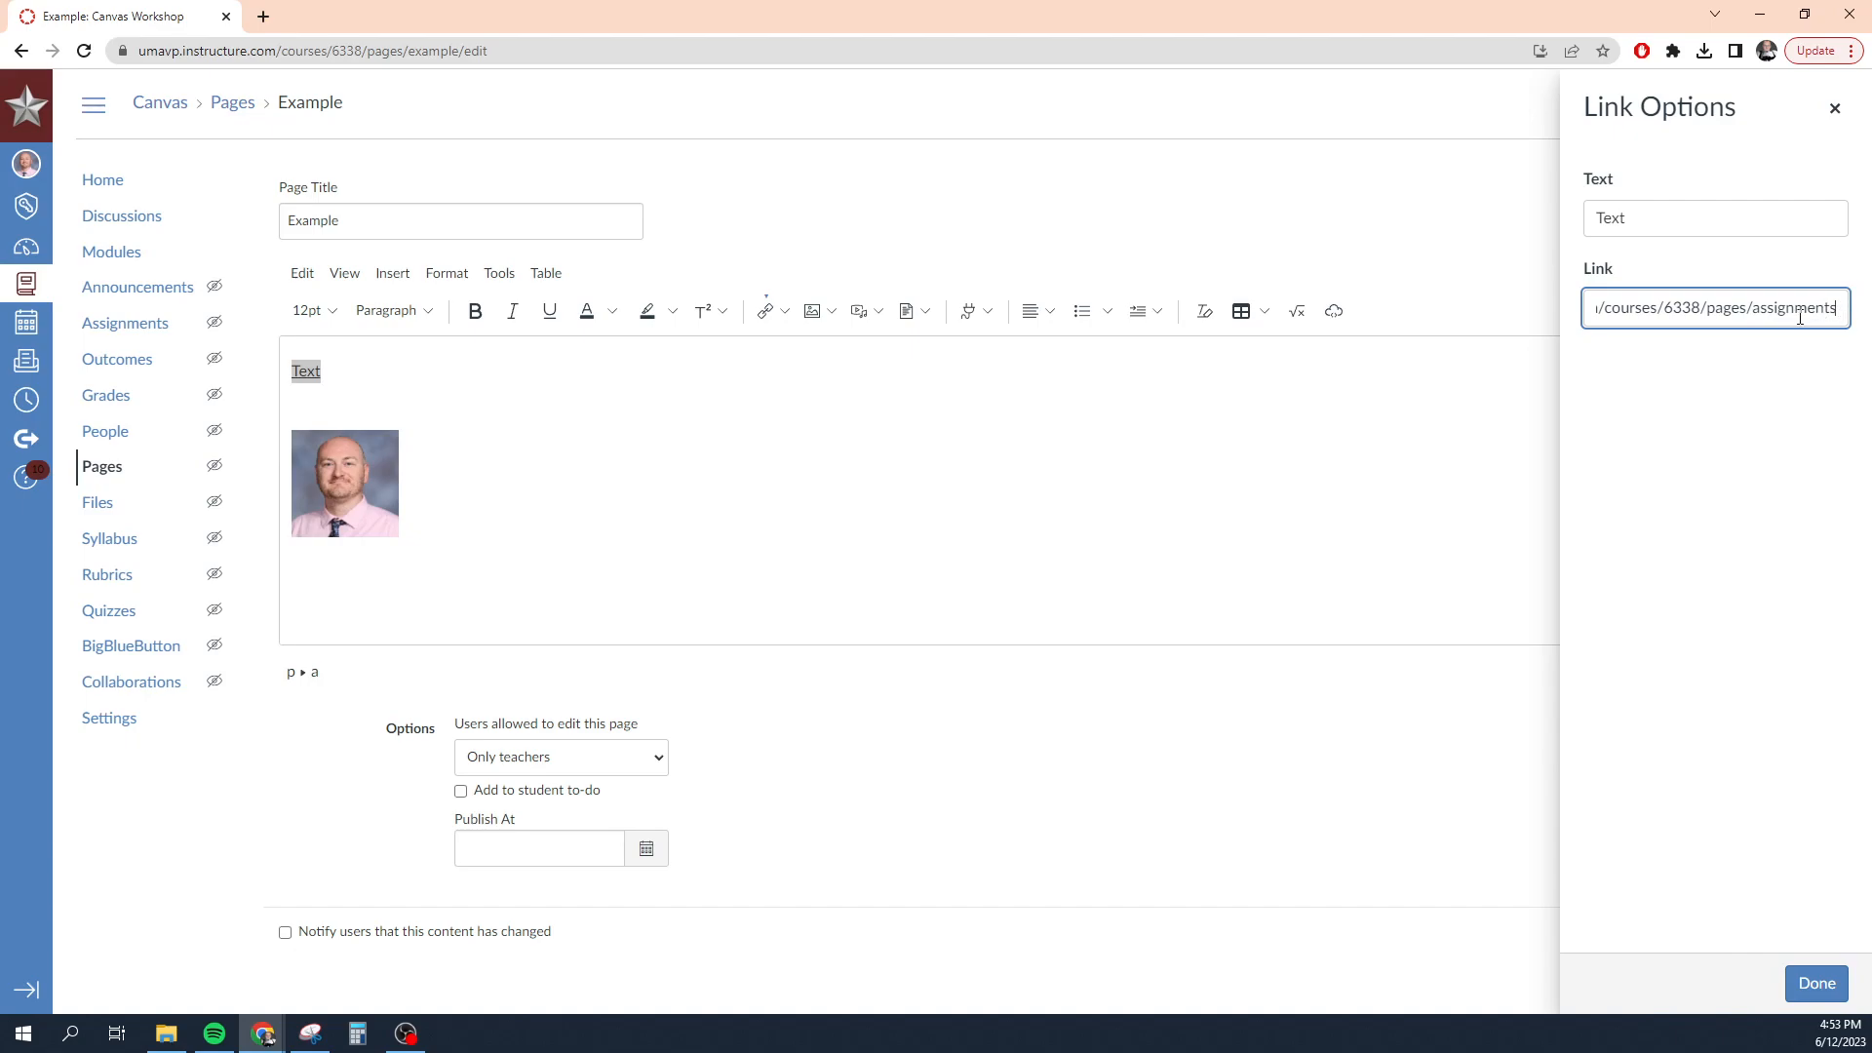
{"action": "key", "text": "Return"}
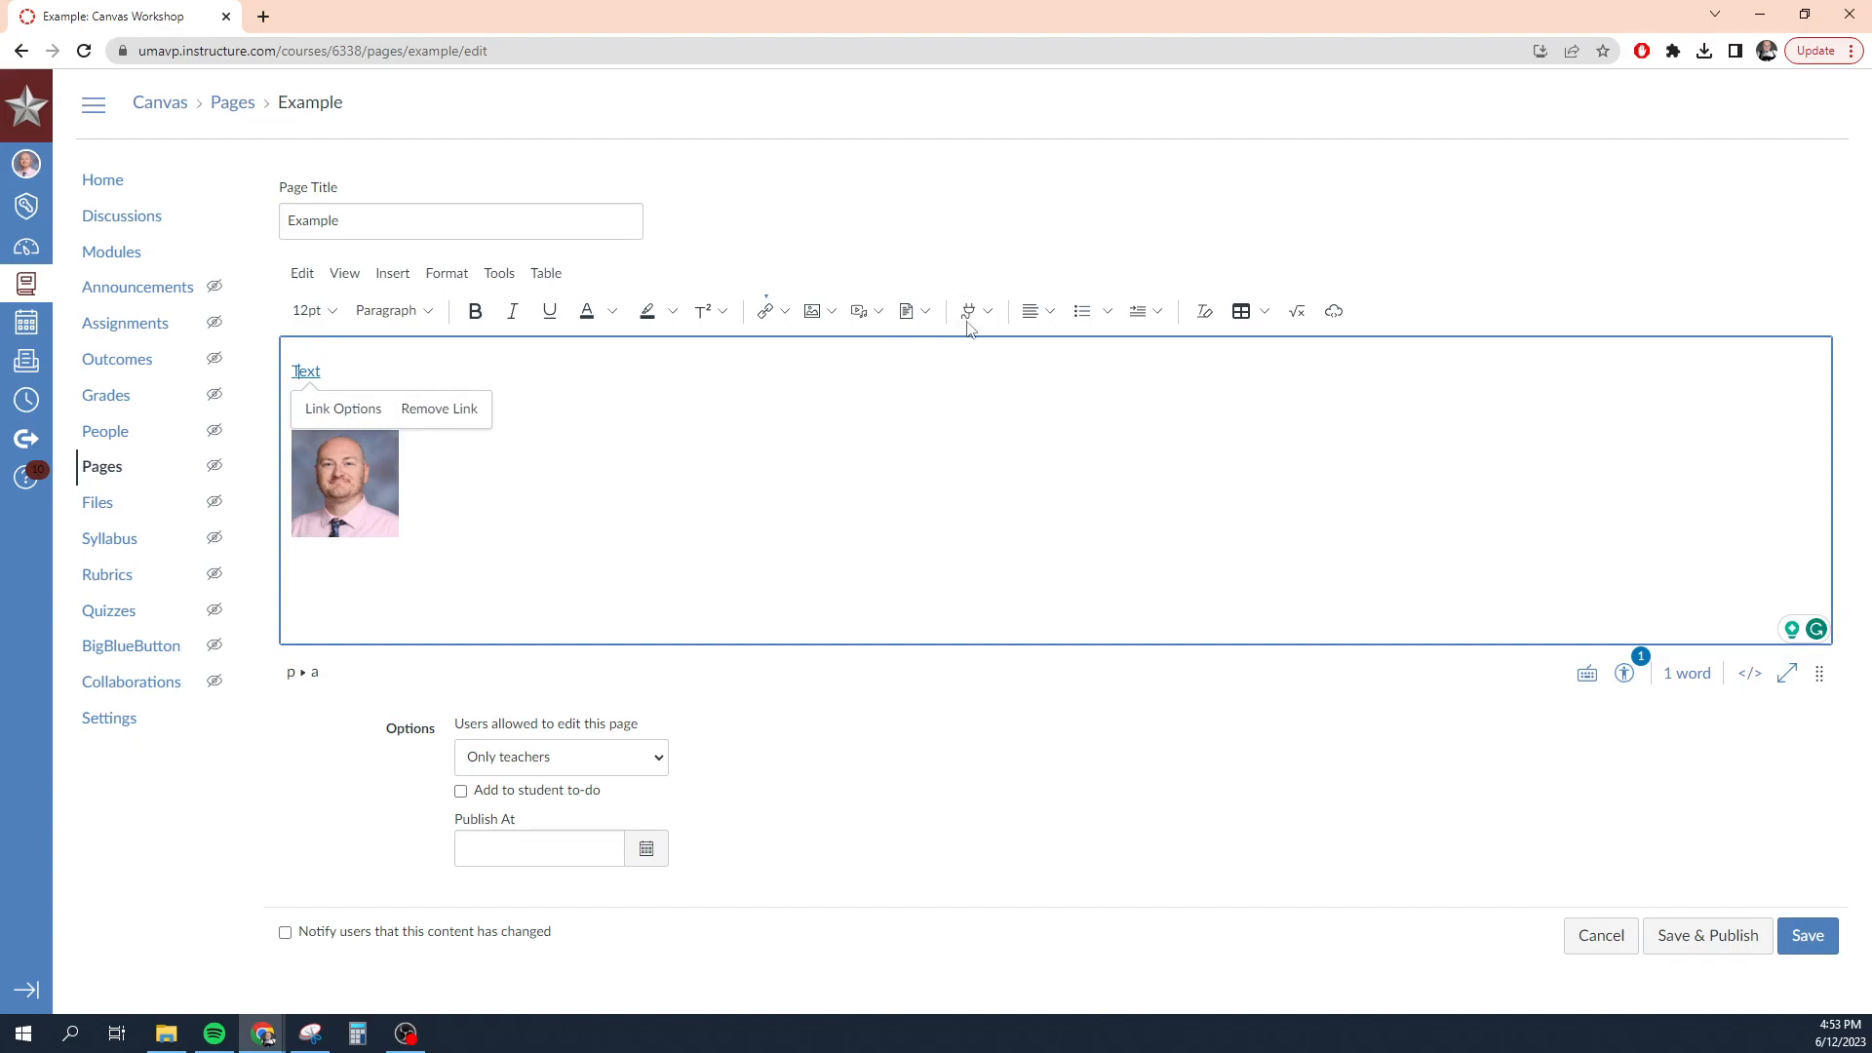
Remove the existing link from the word "Text" and bring up the list of course links for it.
{"action": "left_click", "coordinate": [765, 310]}
{"action": "left_click", "coordinate": [788, 363]}
{"action": "left_click", "coordinate": [785, 312]}
{"action": "left_click", "coordinate": [788, 357]}
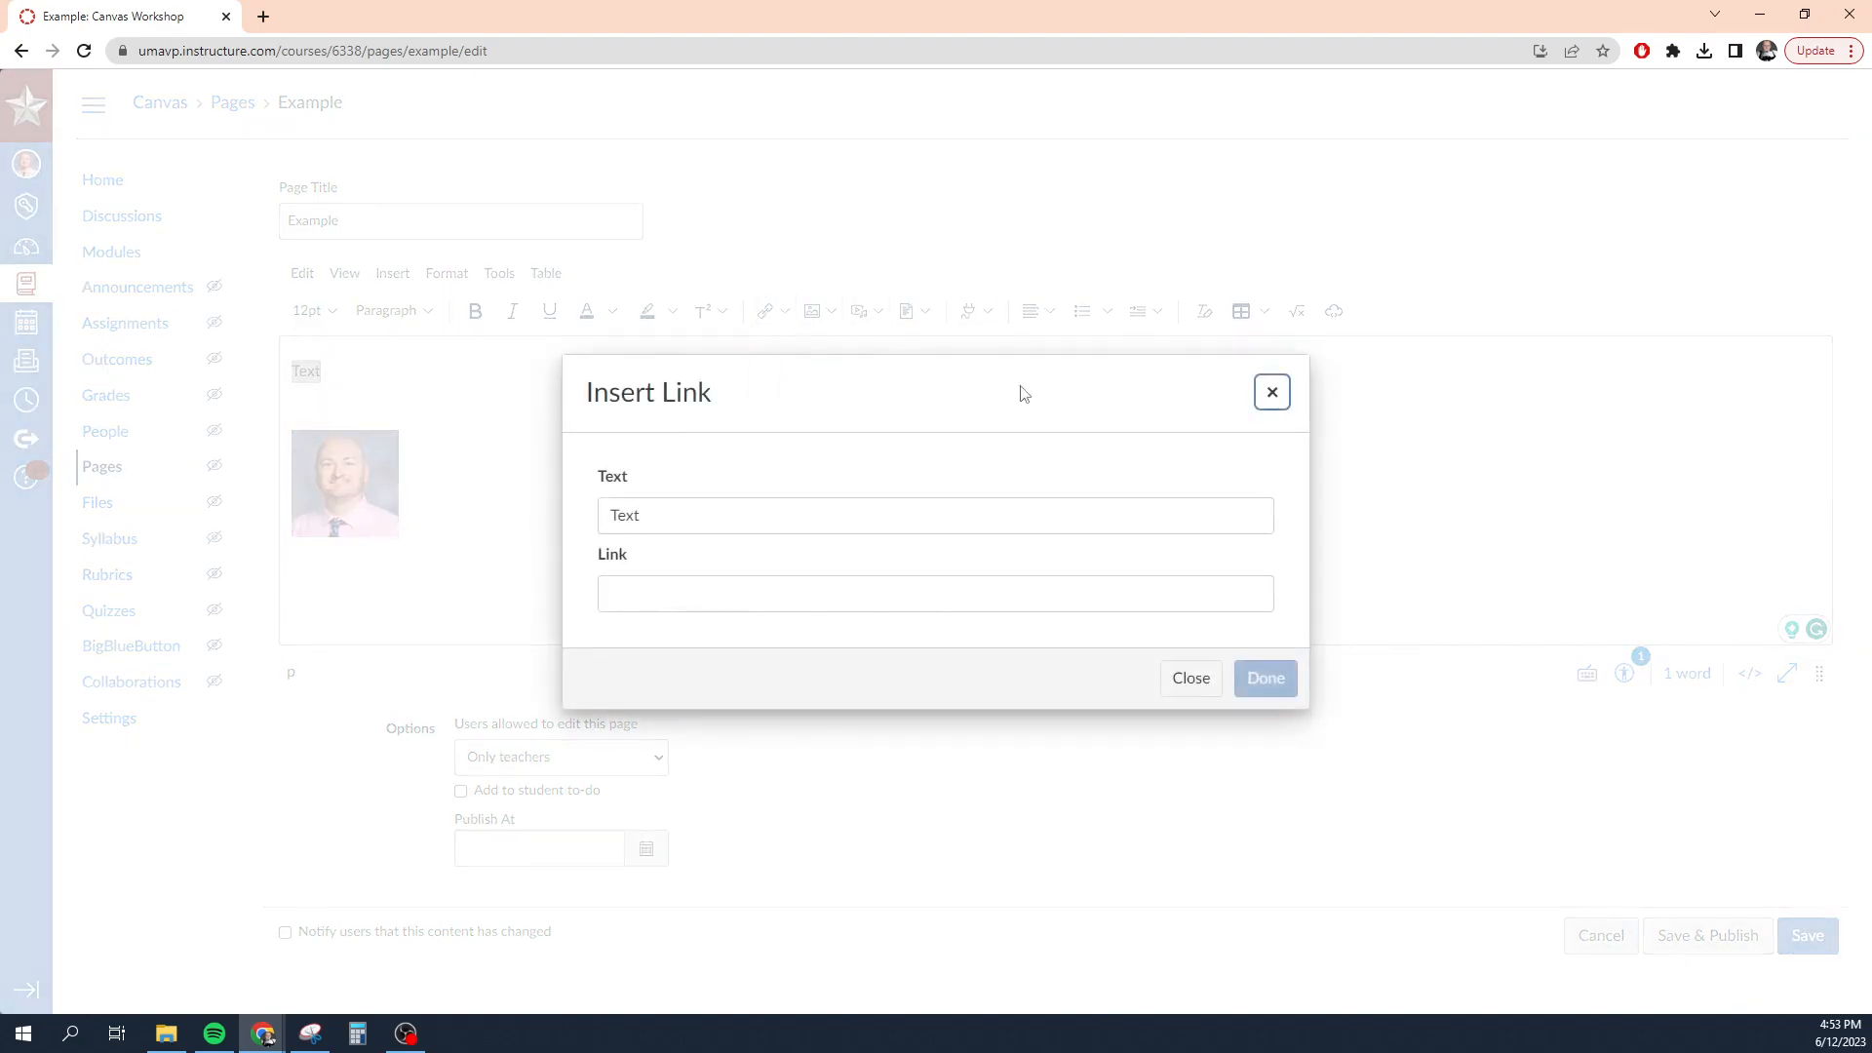
{"action": "left_click", "coordinate": [1273, 392]}
{"action": "left_click", "coordinate": [765, 310]}
{"action": "left_click", "coordinate": [806, 382]}
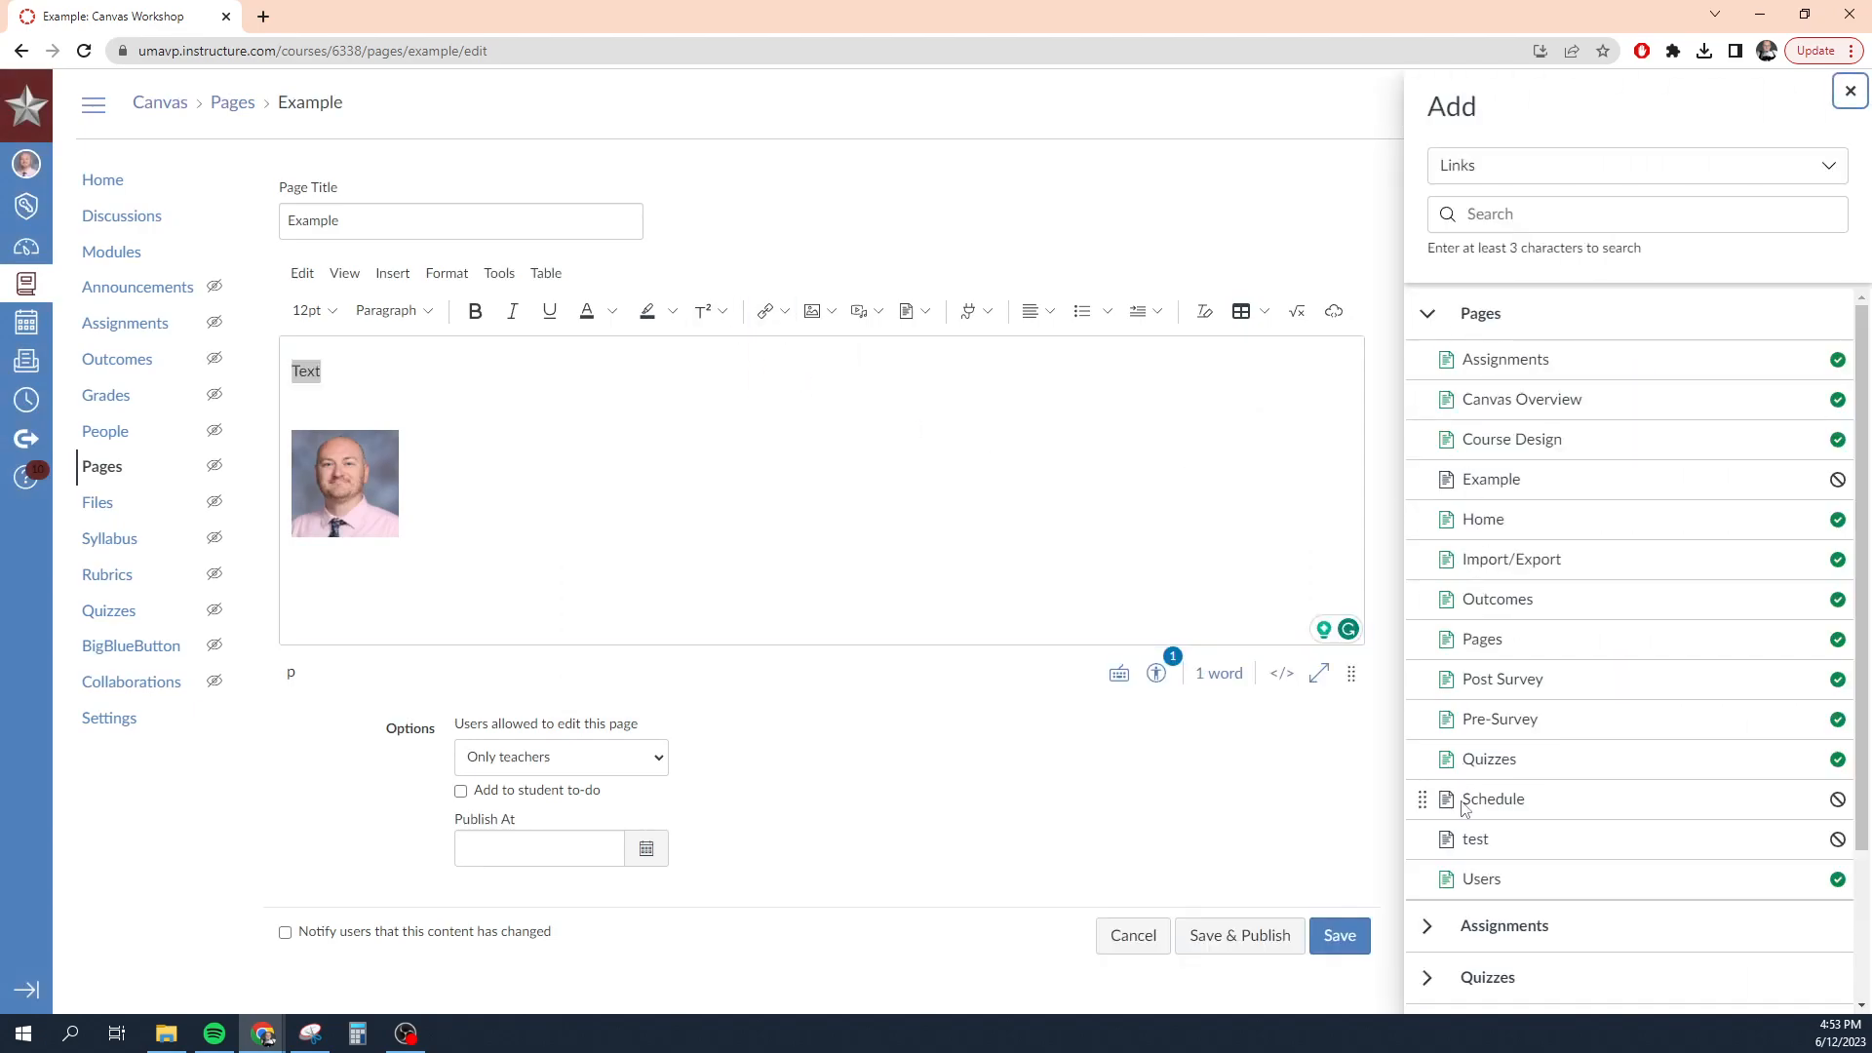
Link the word "Text" to the course module Workshop.
{"action": "scroll", "coordinate": [1489, 794], "scroll_direction": "down", "scroll_amount": 2}
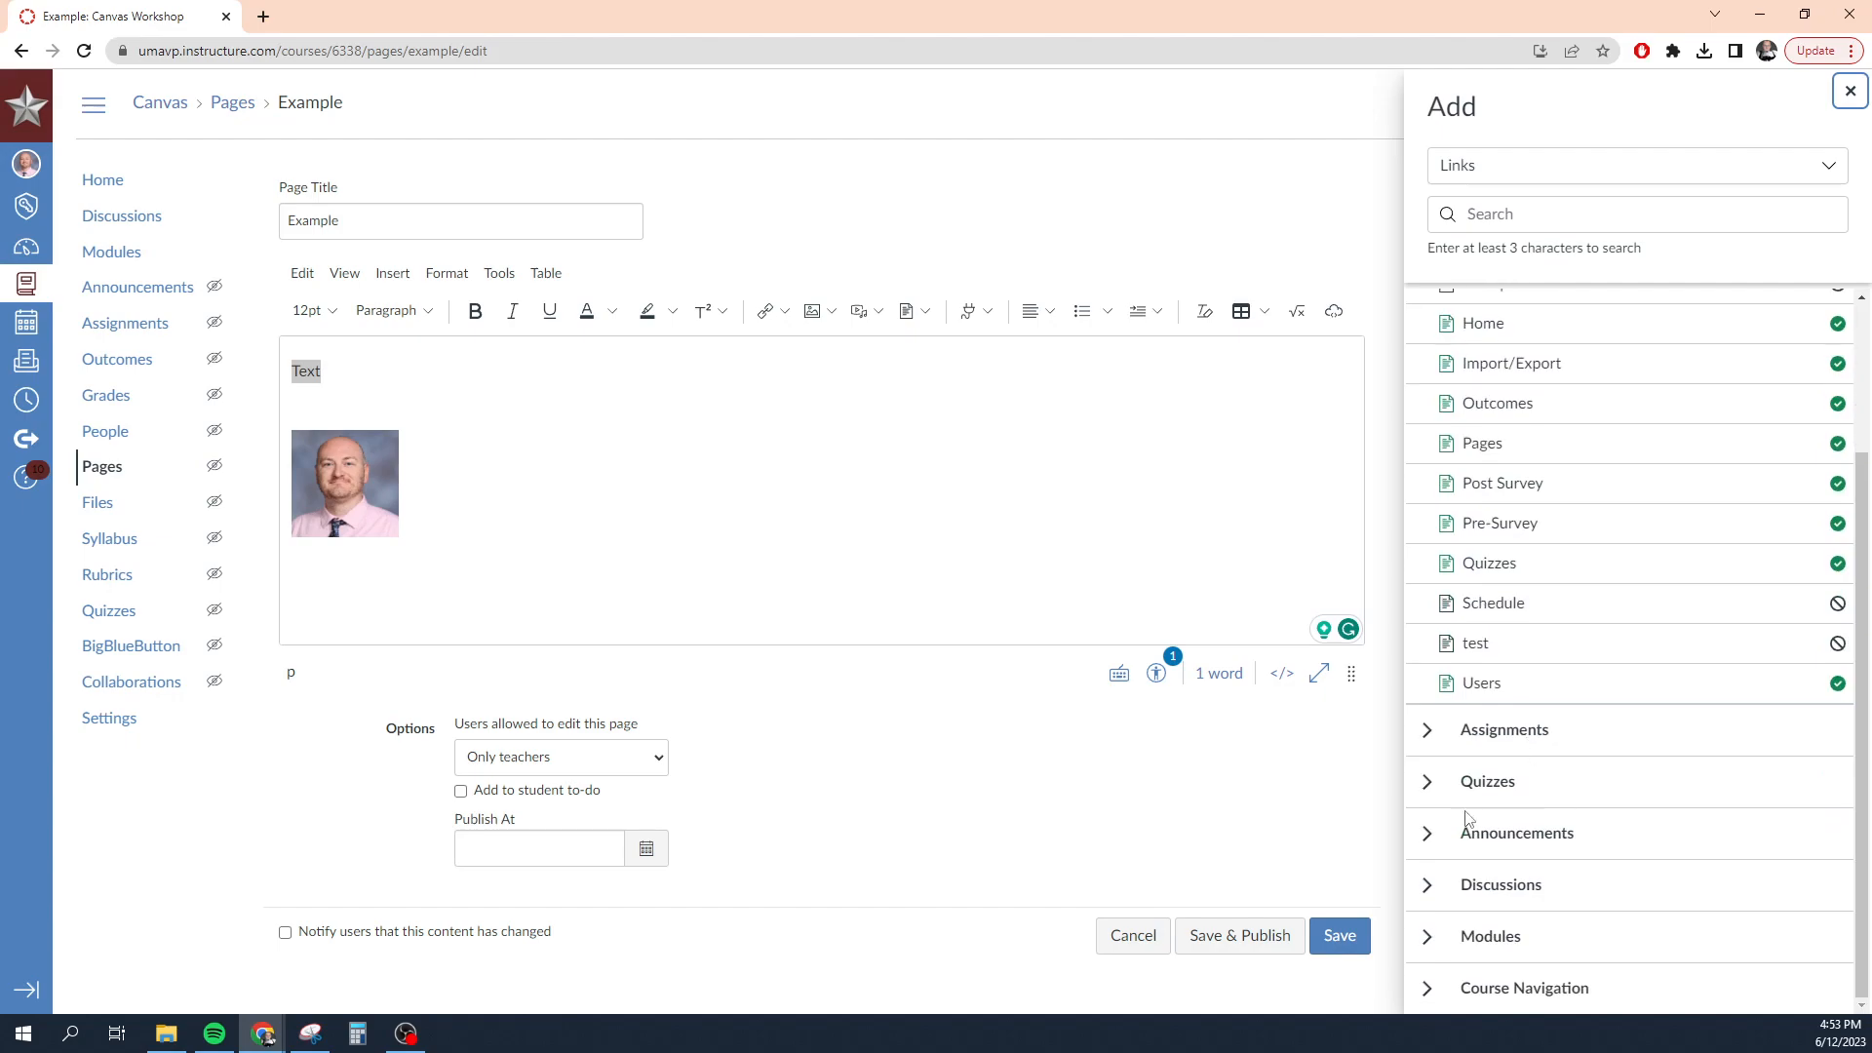
{"action": "left_click", "coordinate": [1479, 942]}
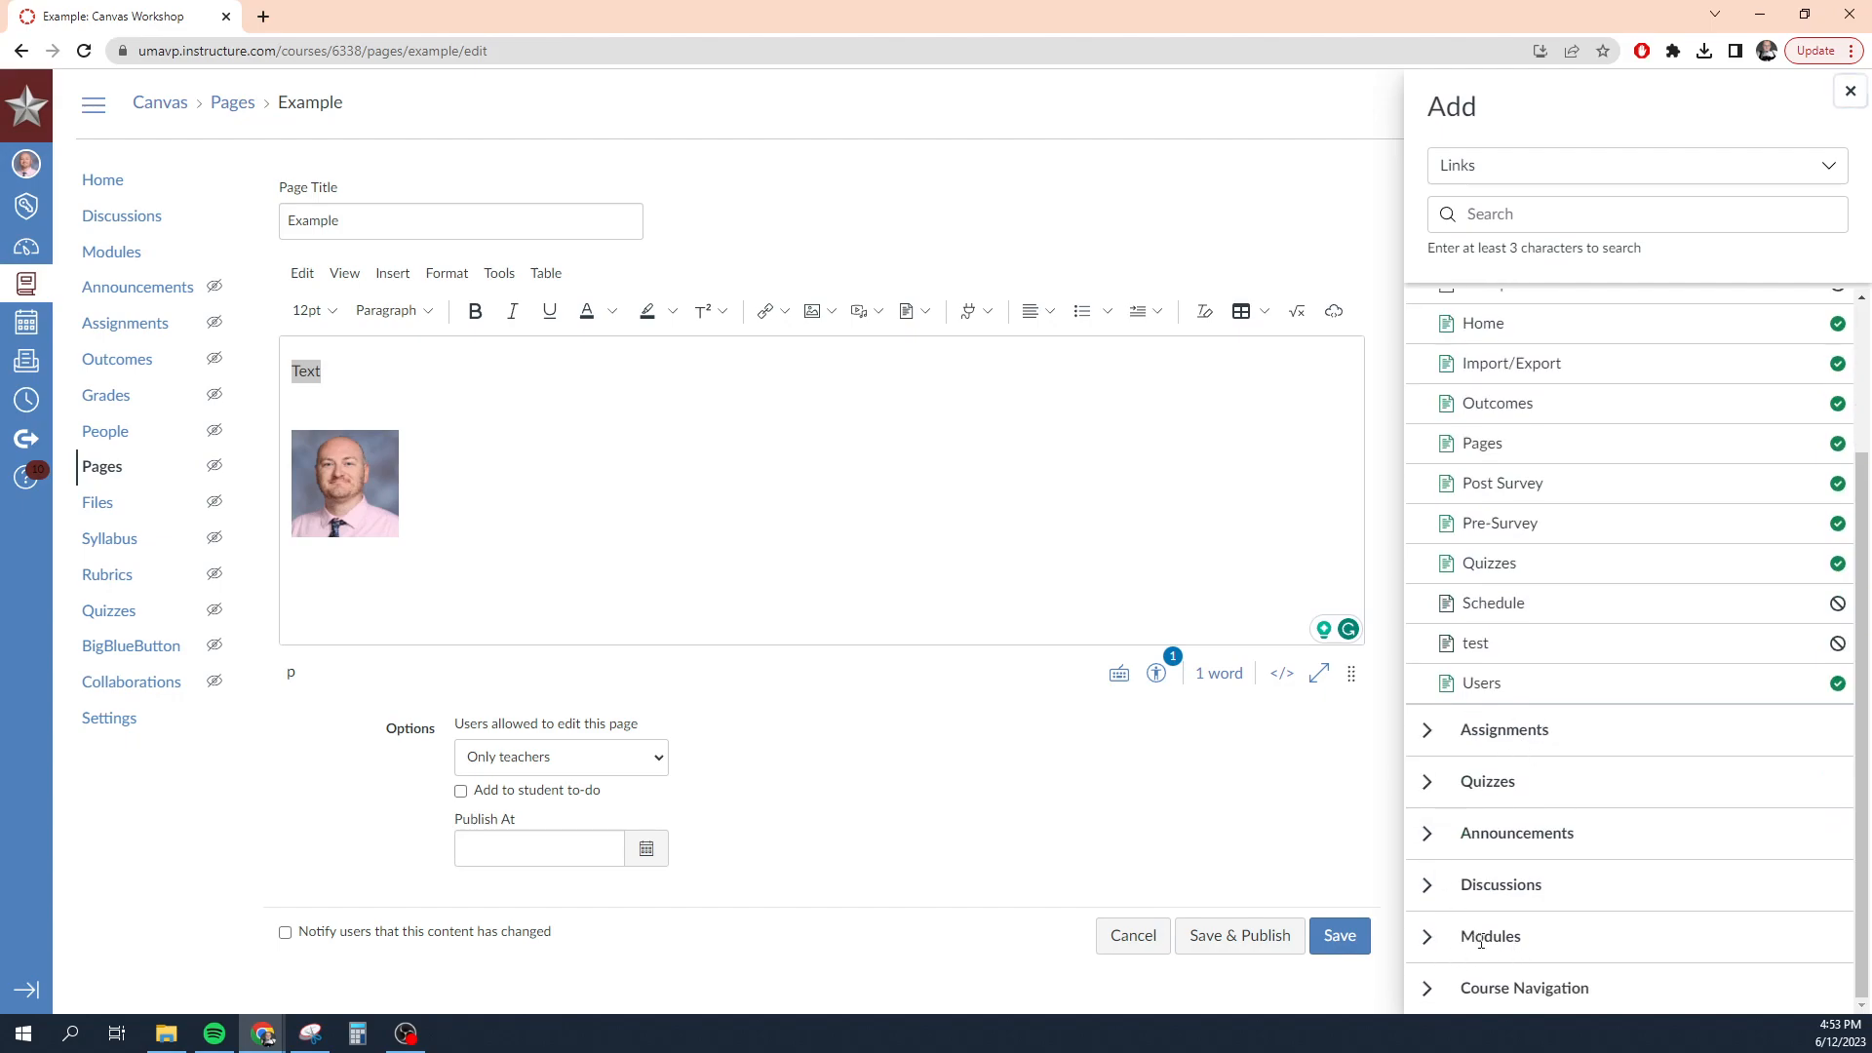
{"action": "left_click", "coordinate": [1409, 940]}
{"action": "left_click", "coordinate": [1515, 625]}
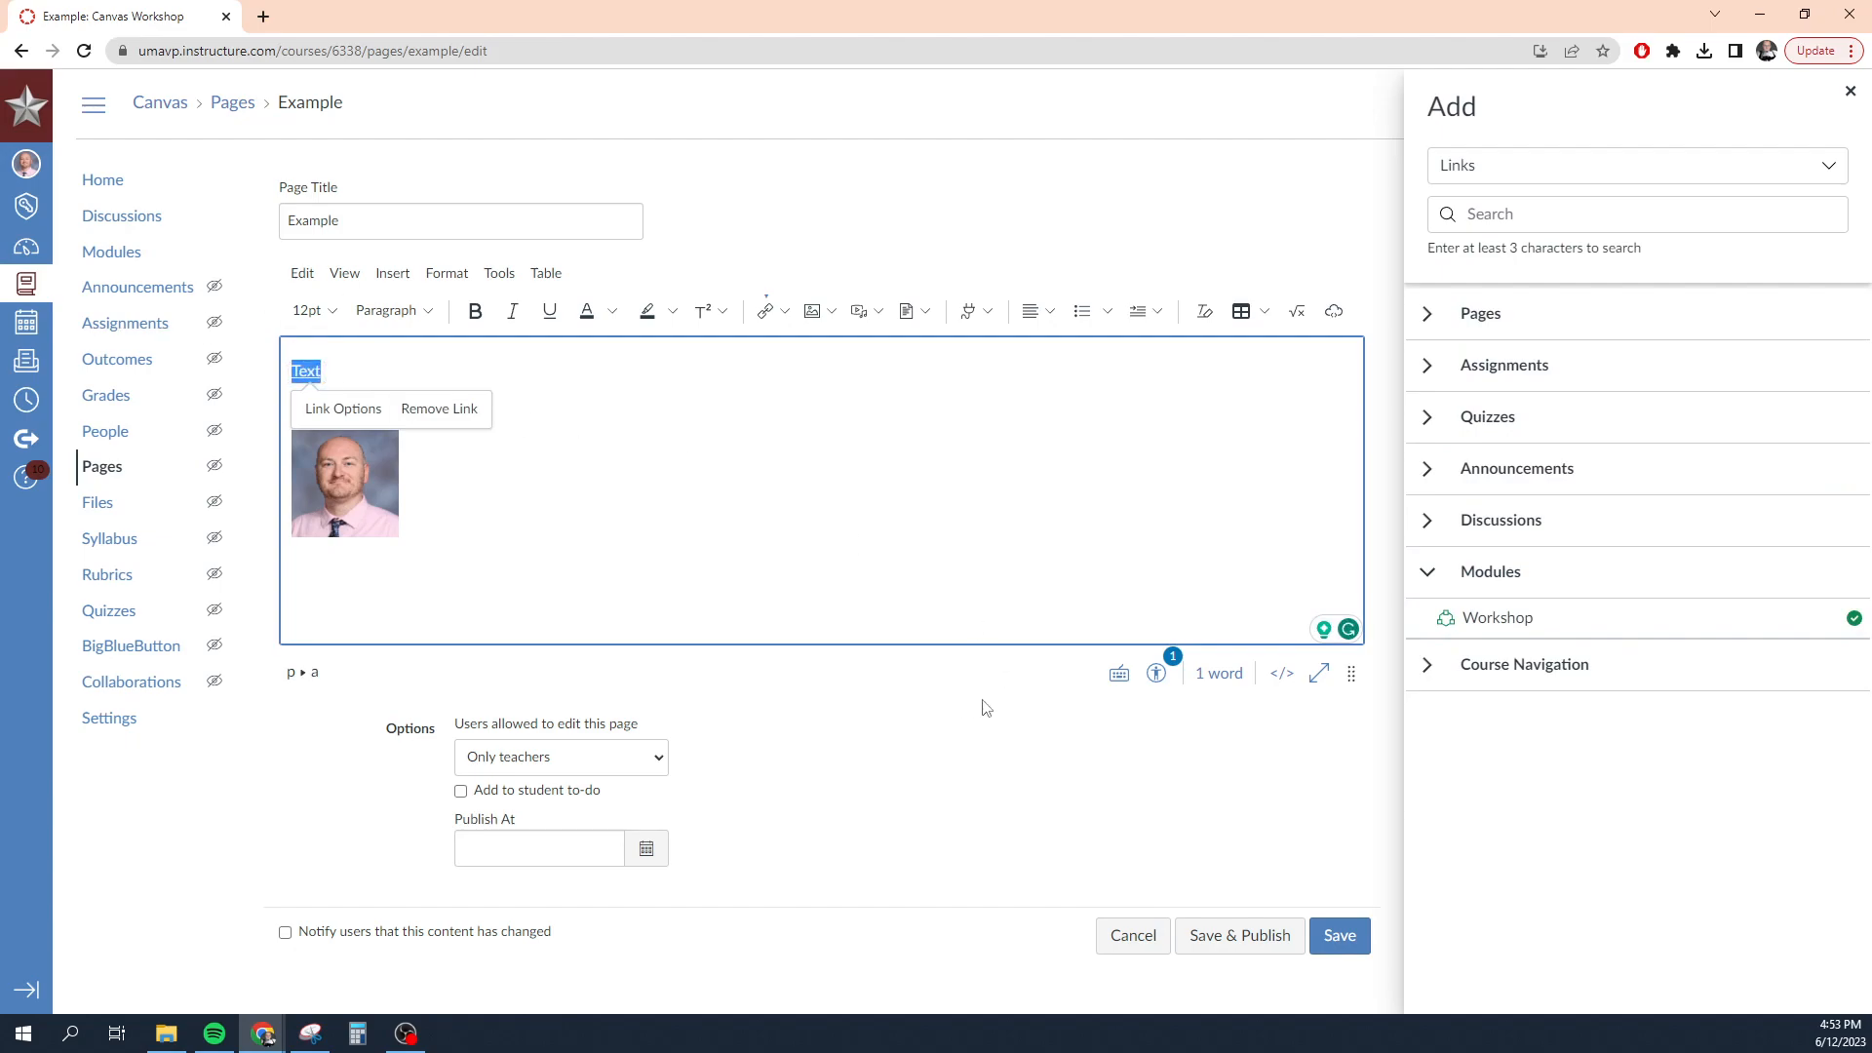
Link the word "Text" to the Announcements area from the course navigation links instead.
{"action": "left_click", "coordinate": [1428, 573]}
{"action": "left_click", "coordinate": [1428, 627]}
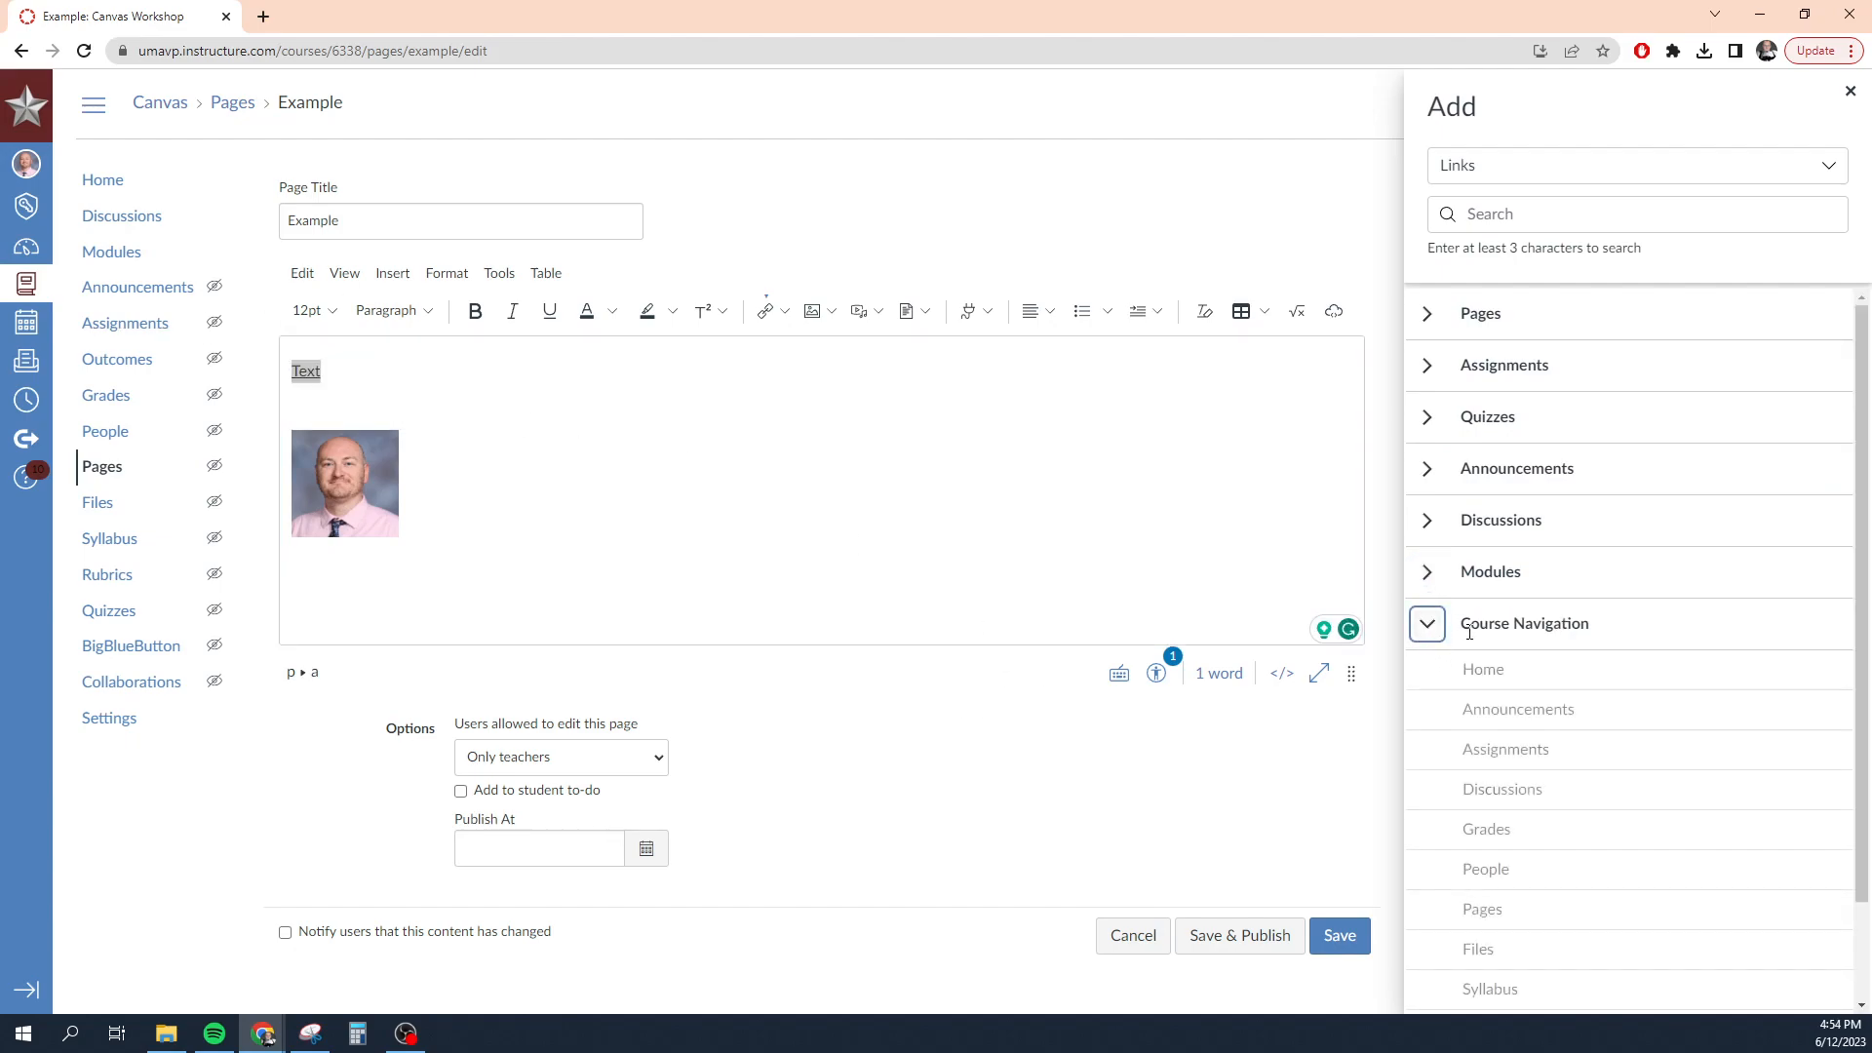
{"action": "scroll", "coordinate": [1525, 664], "scroll_direction": "down", "scroll_amount": 1}
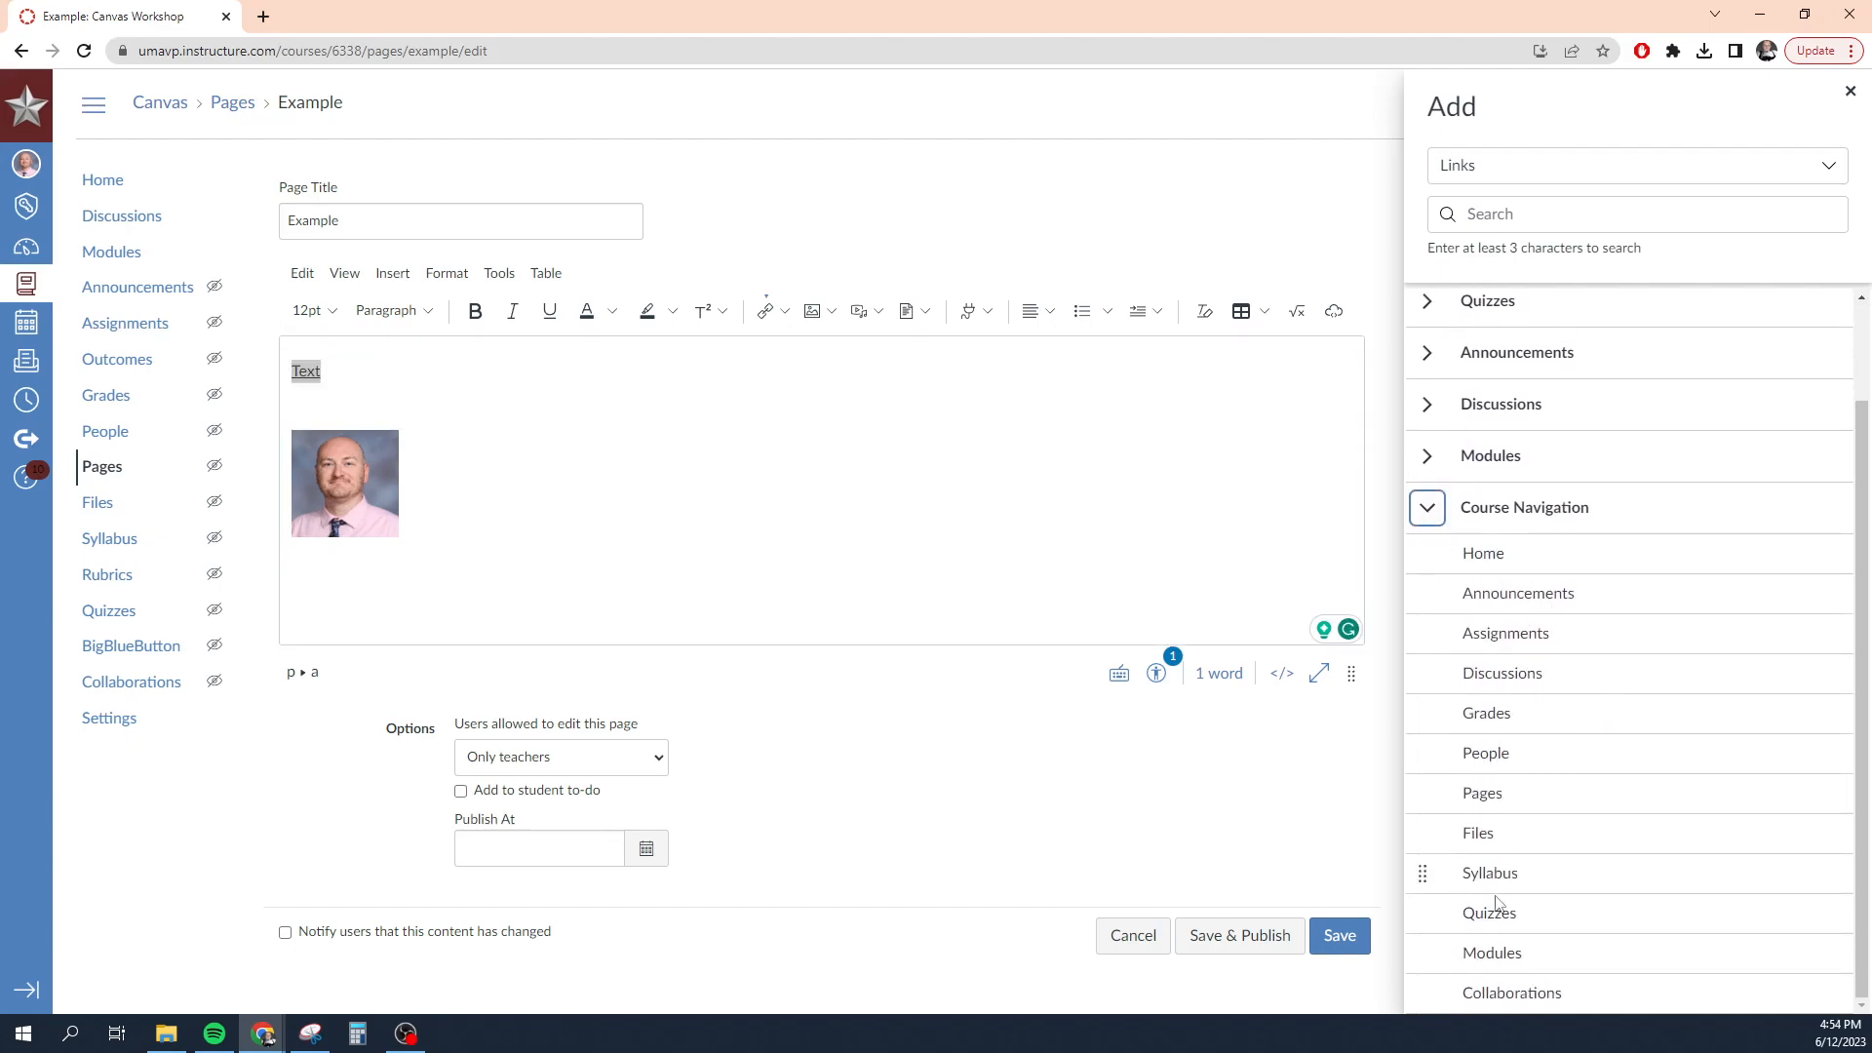
{"action": "left_click", "coordinate": [1499, 598]}
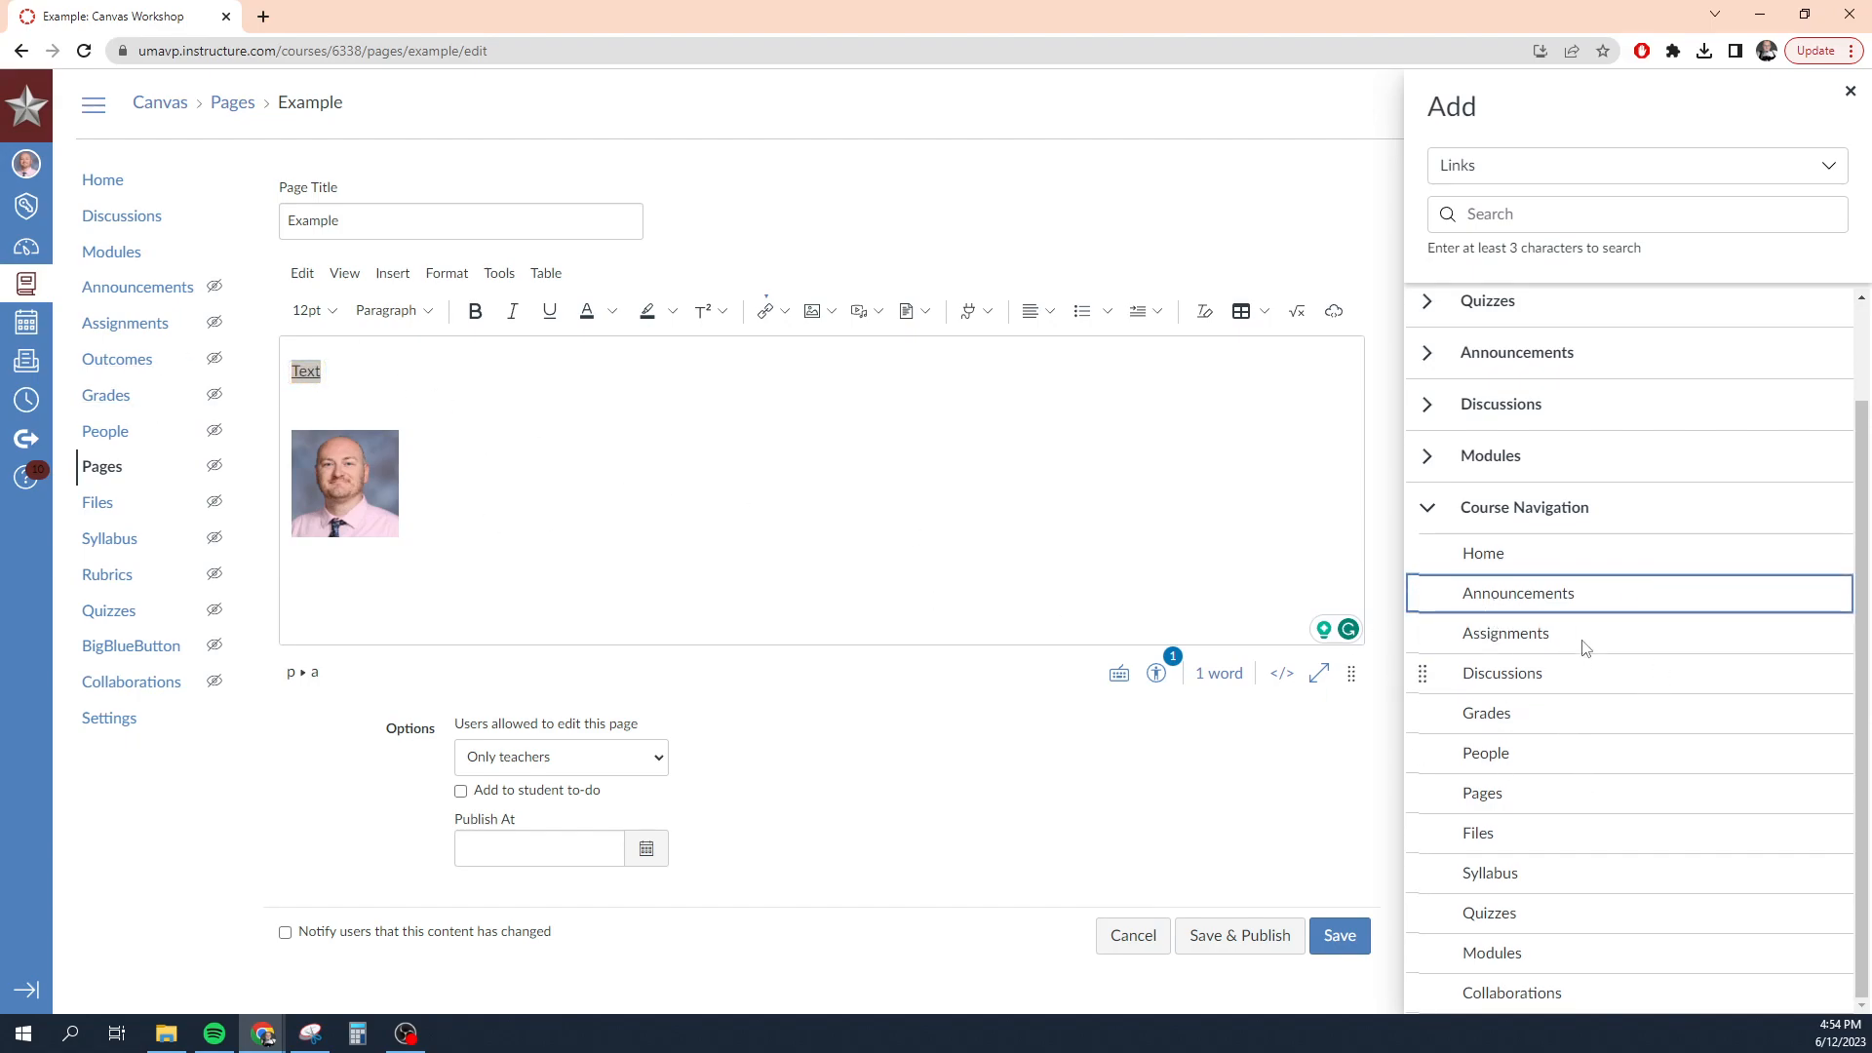
Save the page, test the link on "Text" and go back to the Example page.
{"action": "left_click", "coordinate": [1340, 936]}
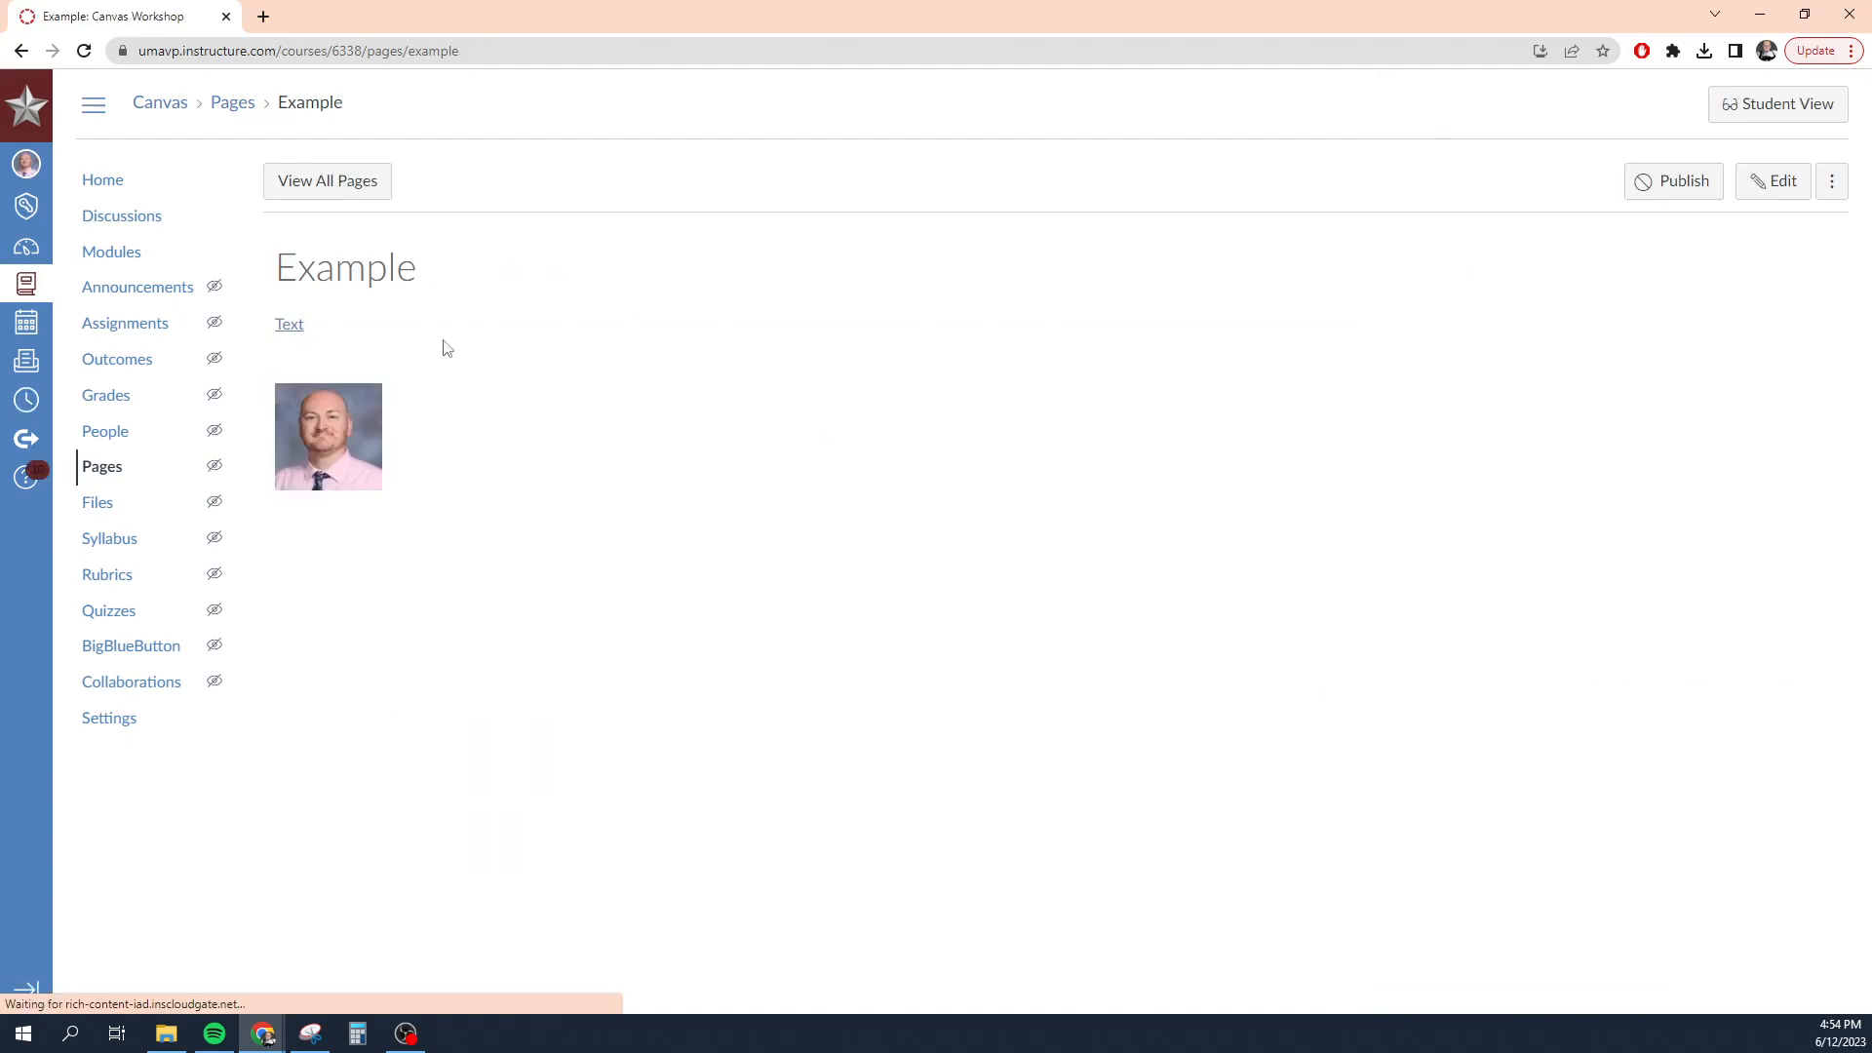
{"action": "left_click", "coordinate": [290, 325]}
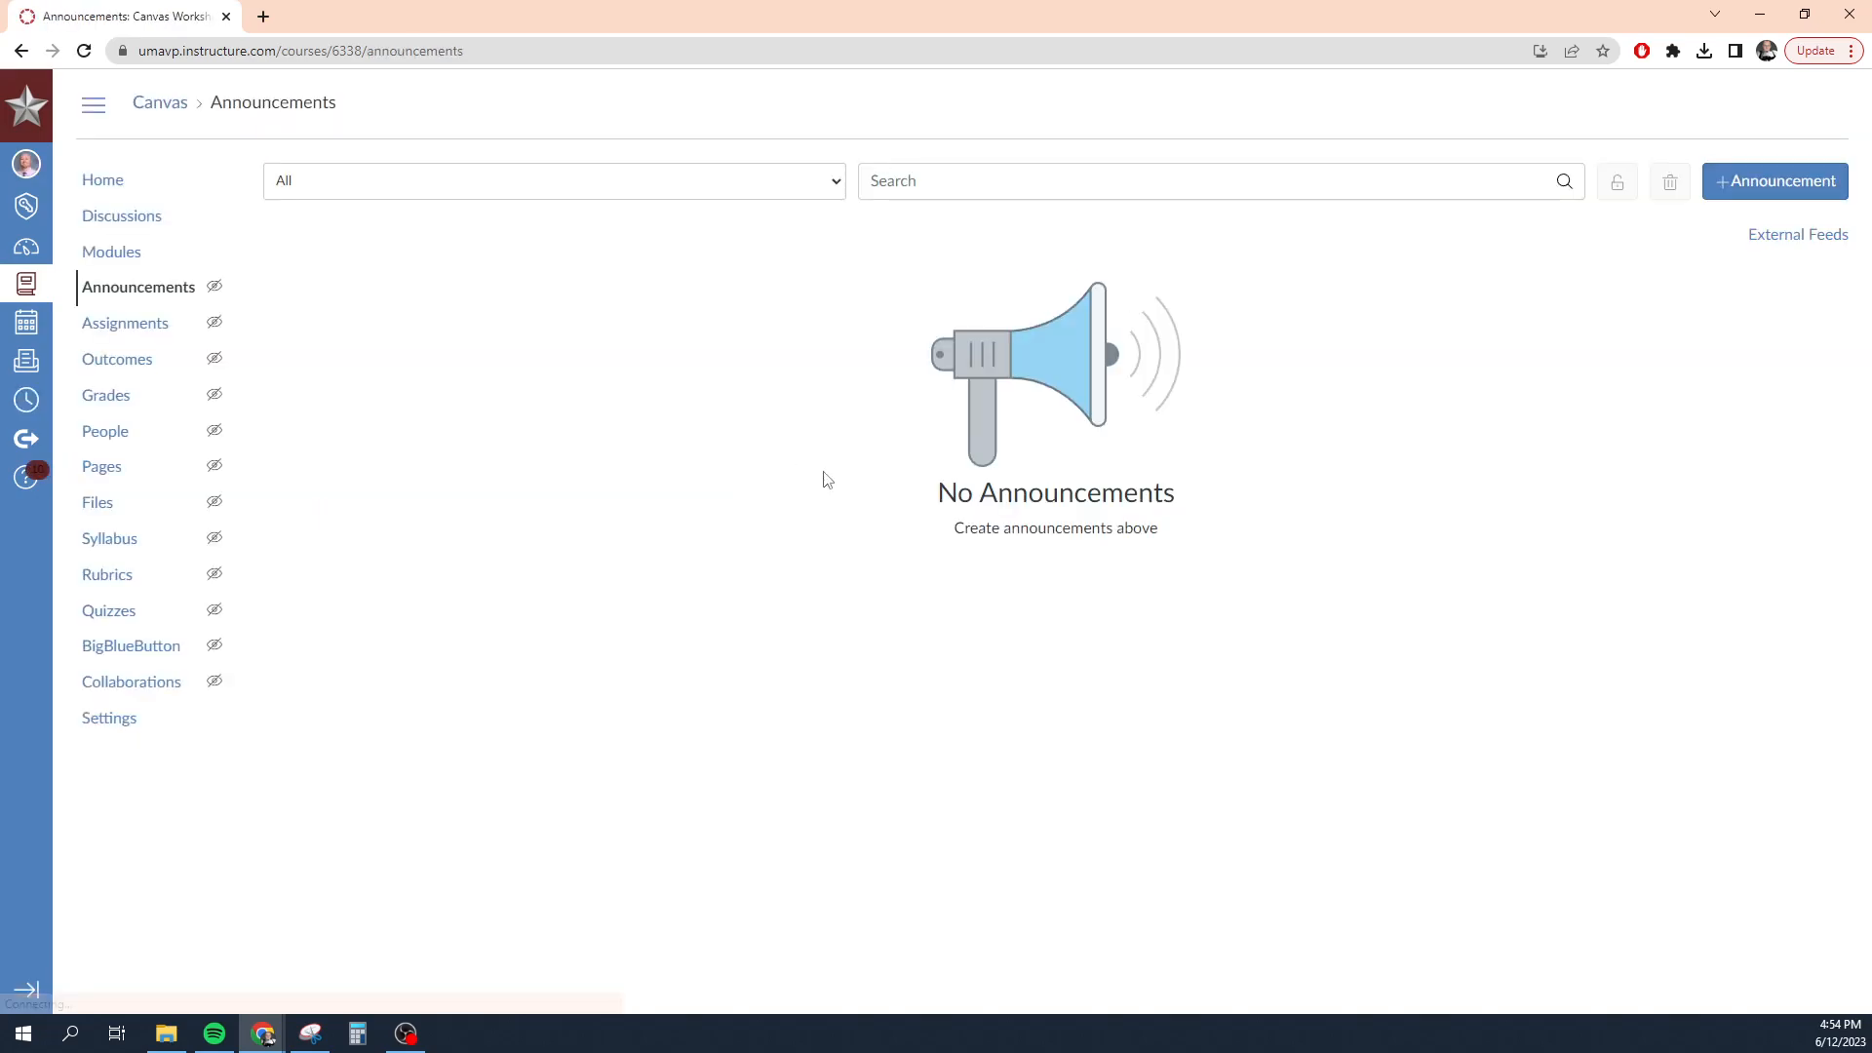
{"action": "left_click", "coordinate": [135, 193]}
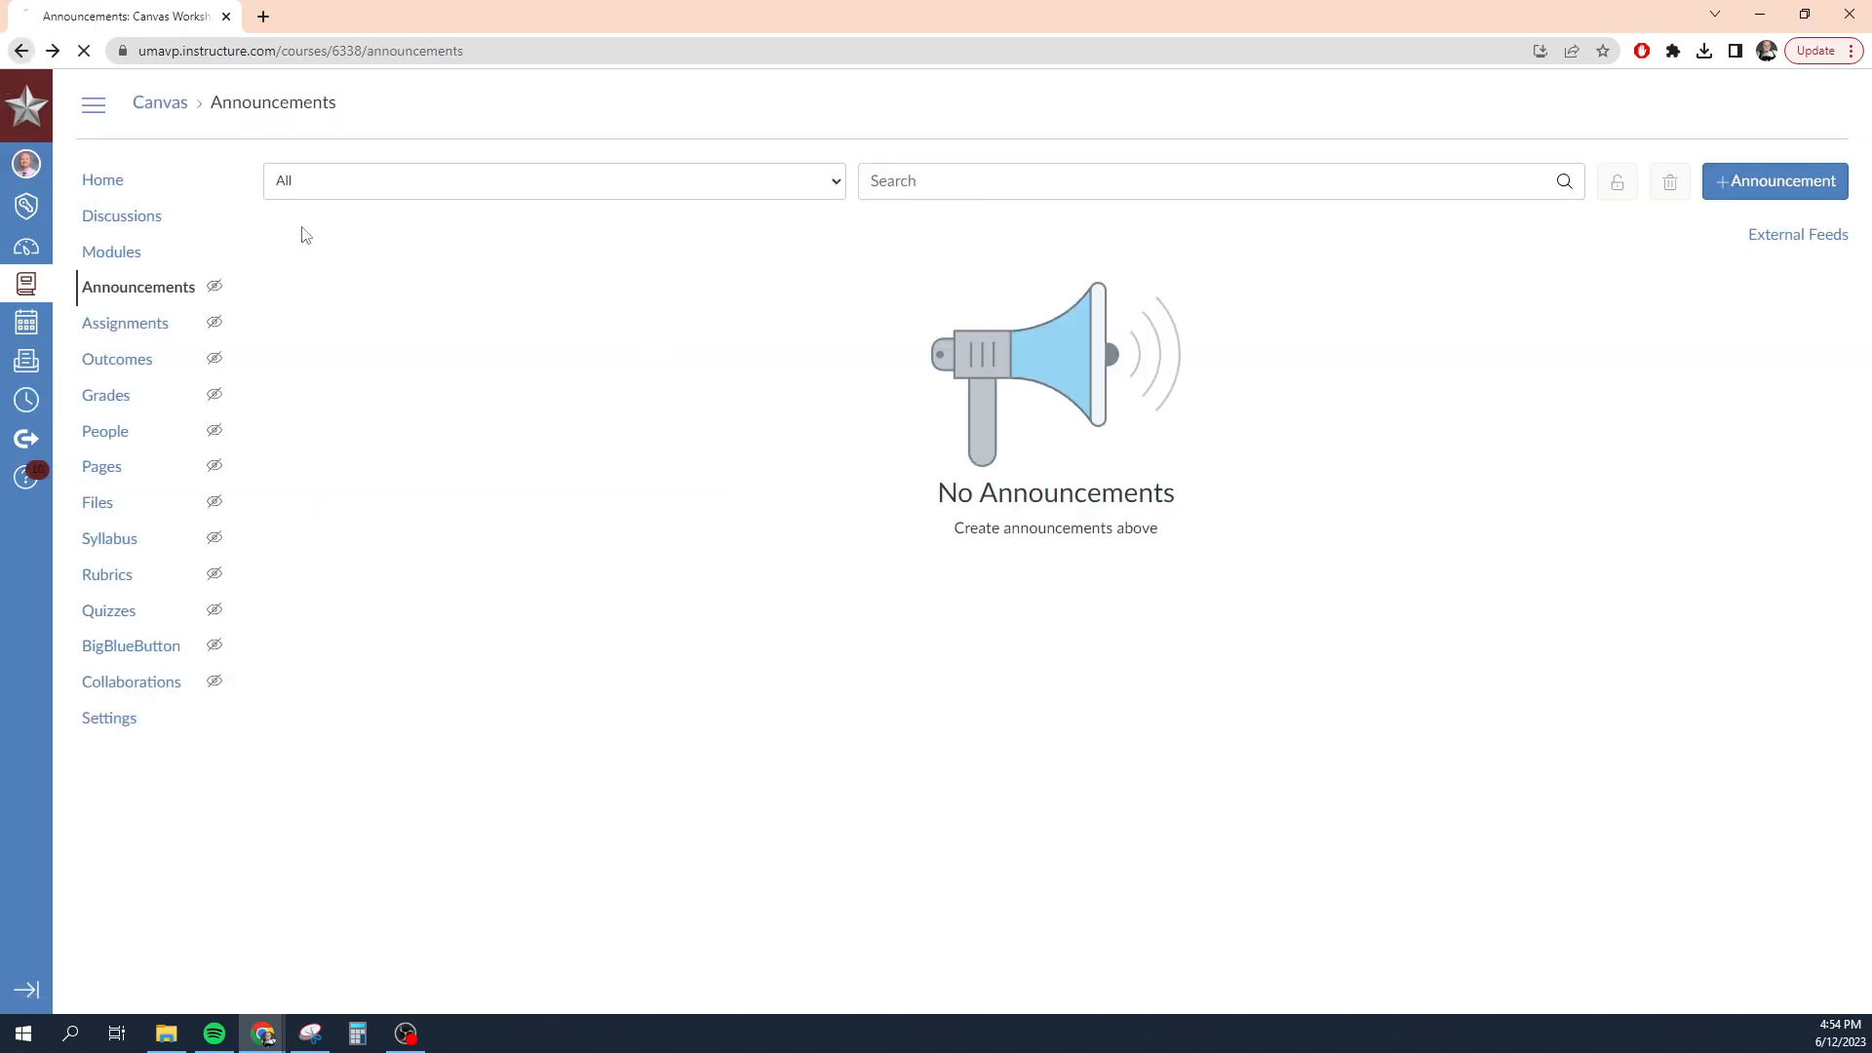
Reopen the Example page for editing and add blank lines below the profile image.
{"action": "left_click", "coordinate": [1781, 184]}
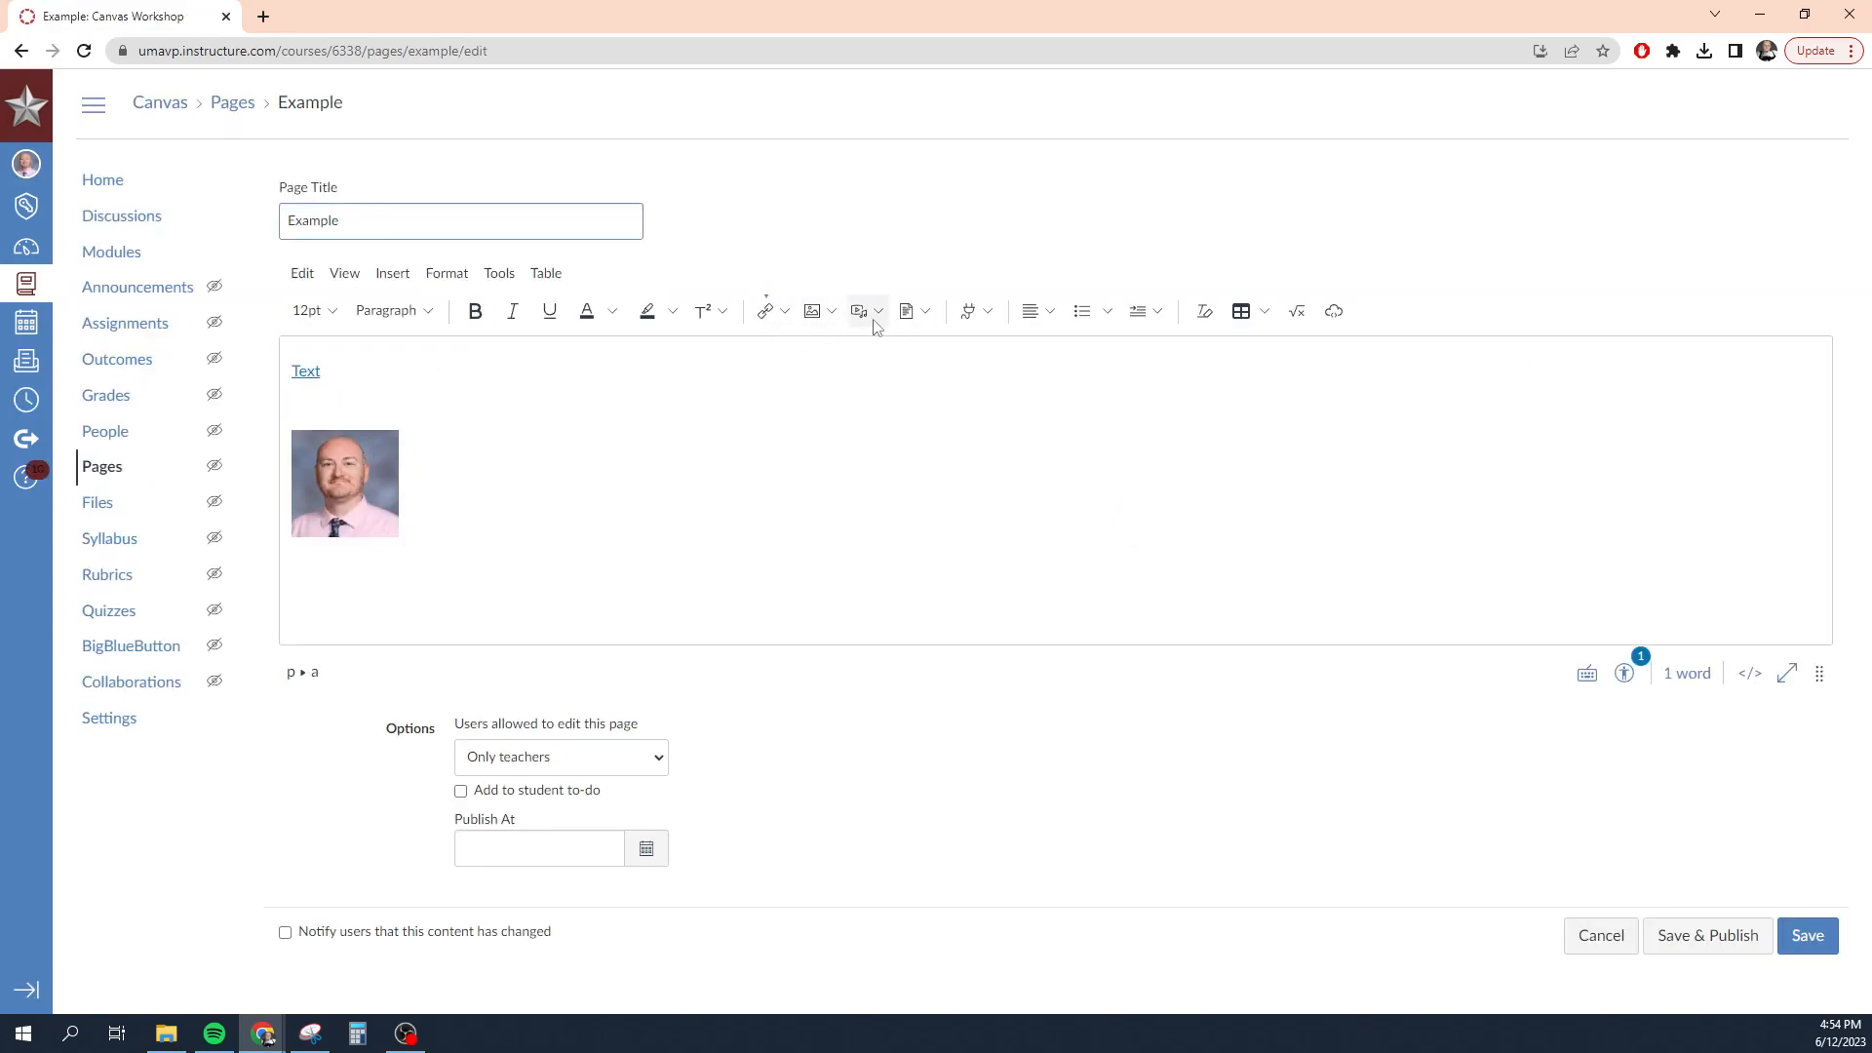
{"action": "left_click", "coordinate": [491, 520]}
{"action": "key", "text": "Return"}
{"action": "key", "text": "Return"}
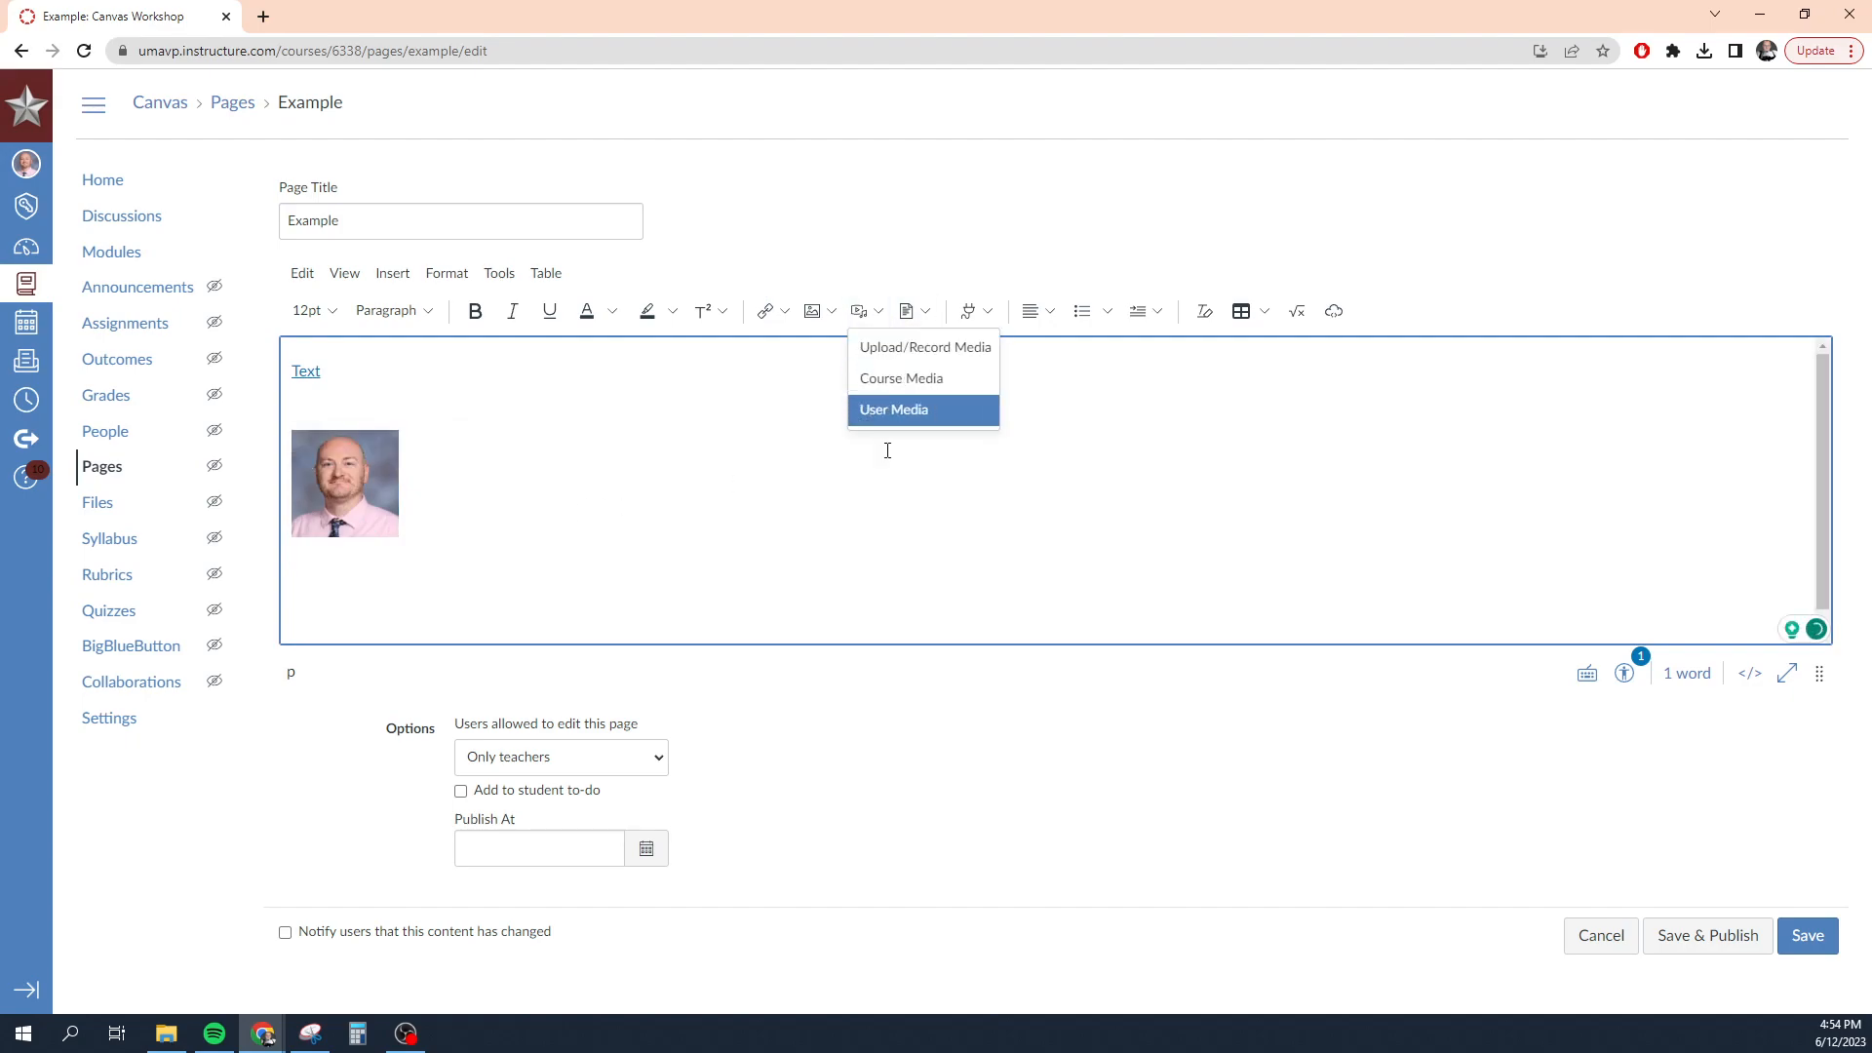
Examine the computer upload and recording options for adding media, and close the dialog without adding anything.
{"action": "left_click", "coordinate": [896, 359]}
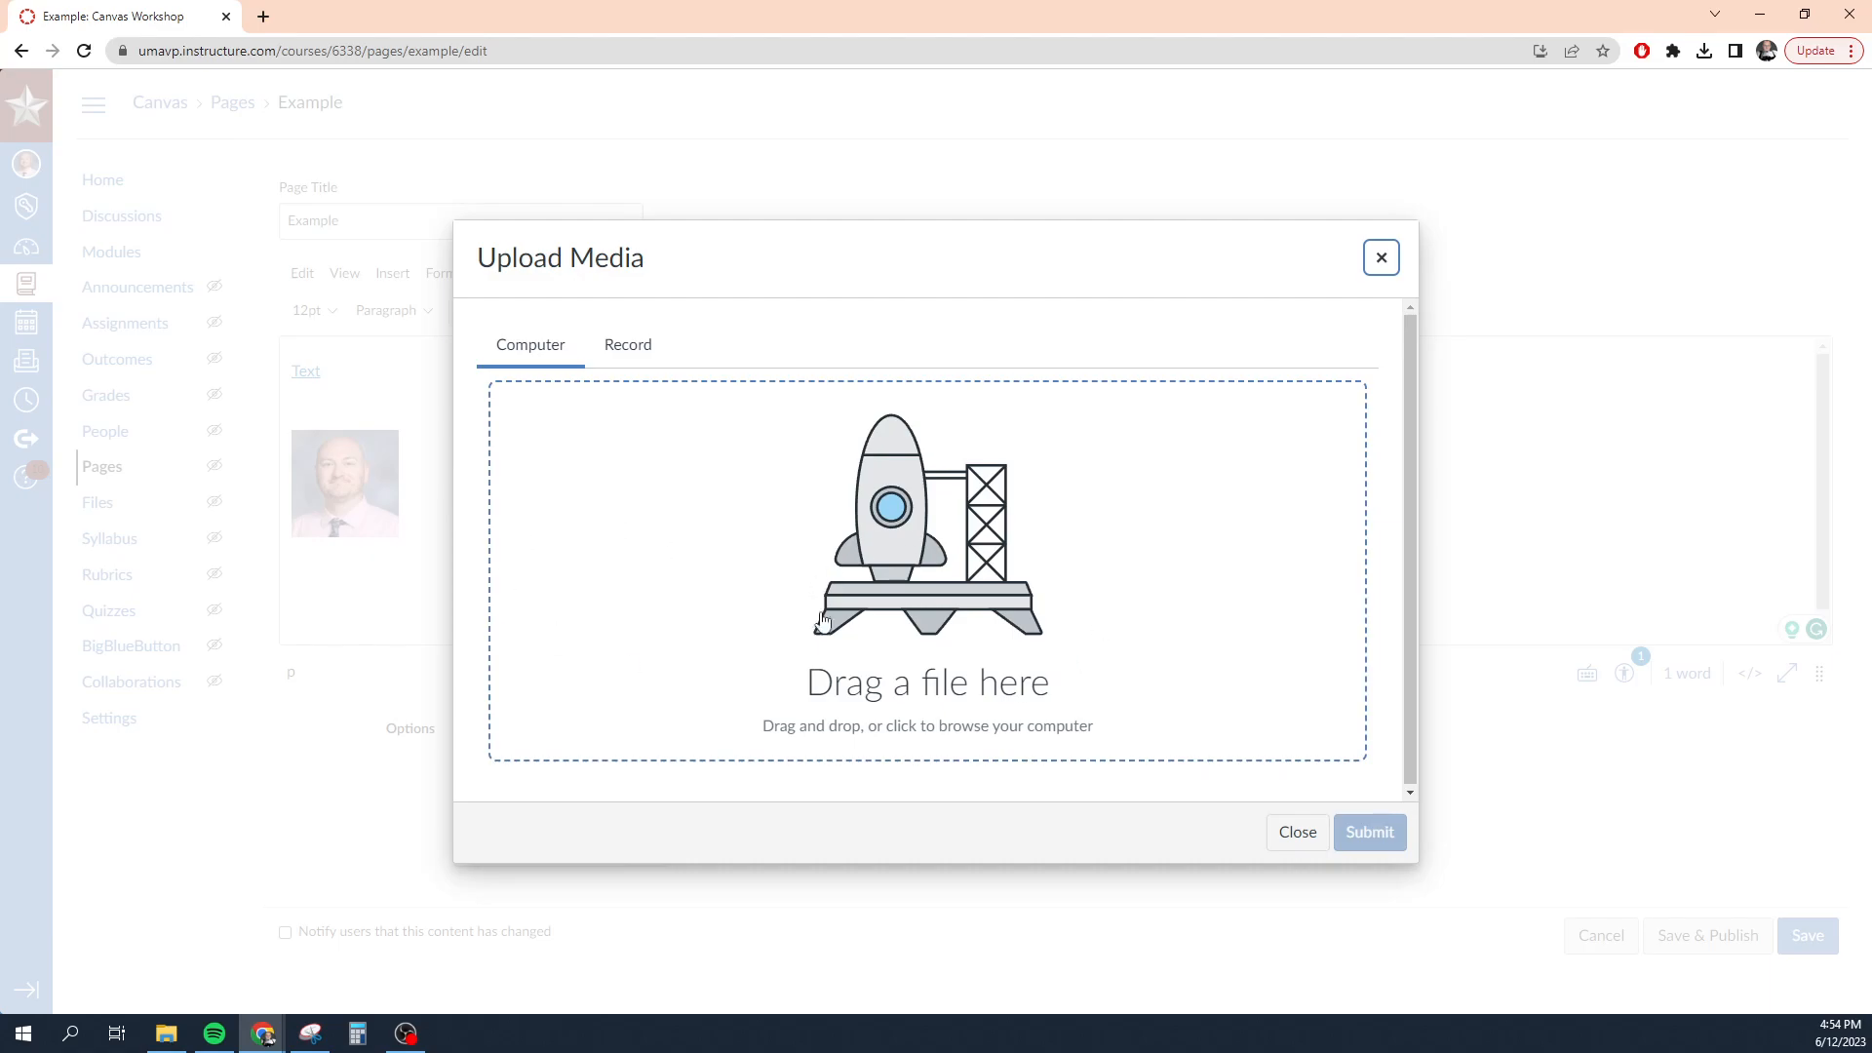
{"action": "left_click", "coordinate": [628, 348]}
{"action": "left_click", "coordinate": [525, 376]}
{"action": "left_click", "coordinate": [1381, 259]}
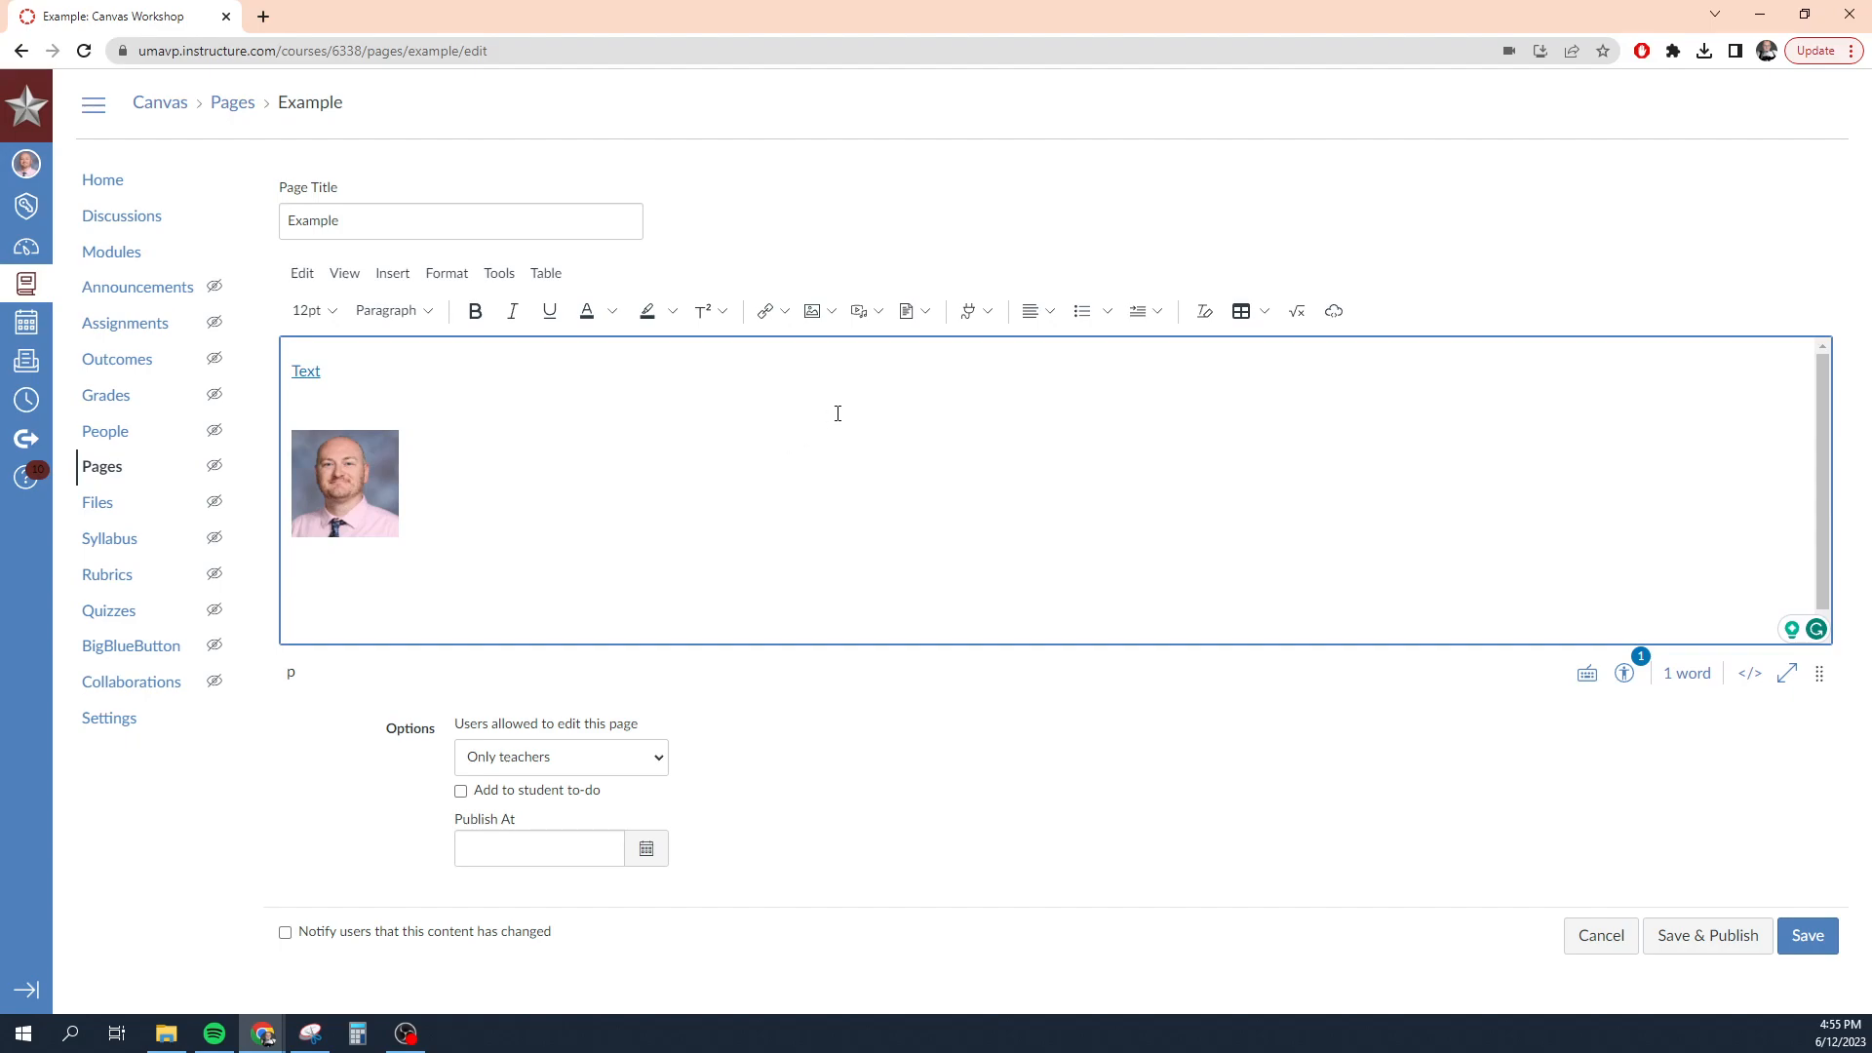
Upload the document gd1_outcomes.csv from the computer and insert it below the profile image.
{"action": "left_click", "coordinate": [903, 313]}
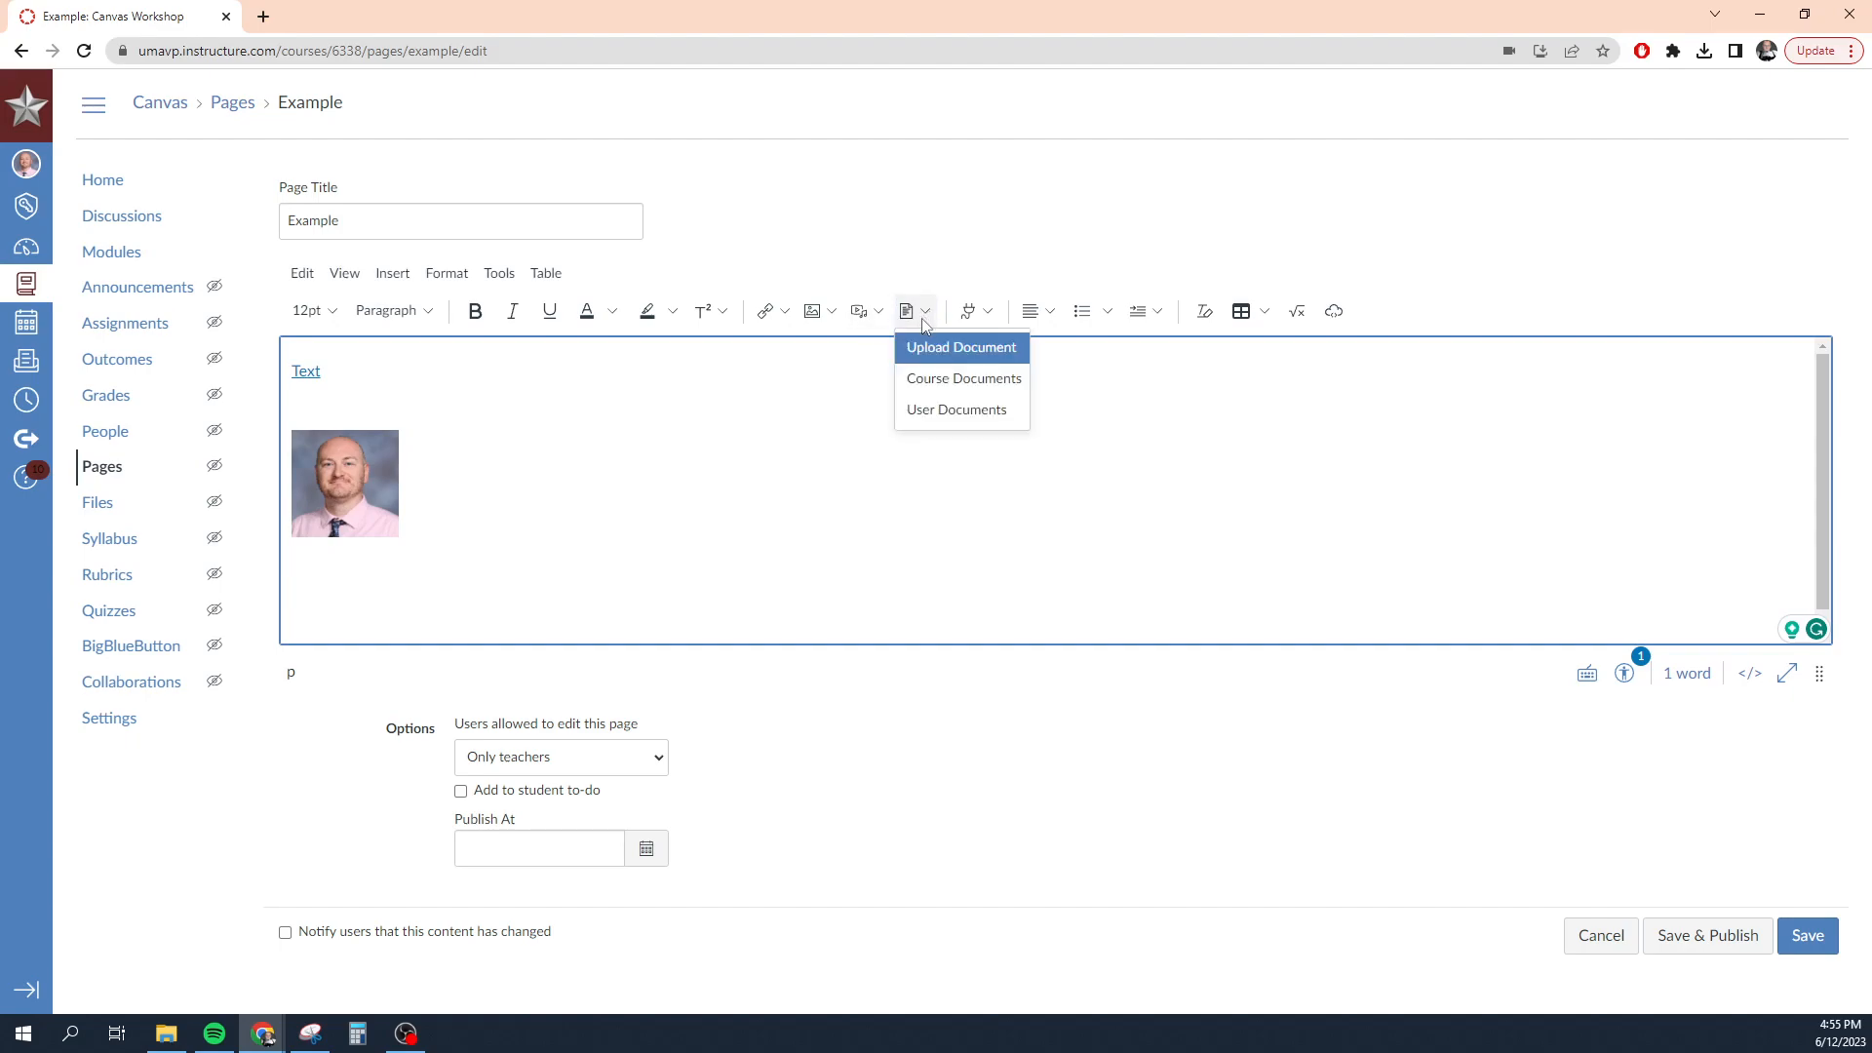
{"action": "left_click", "coordinate": [971, 362]}
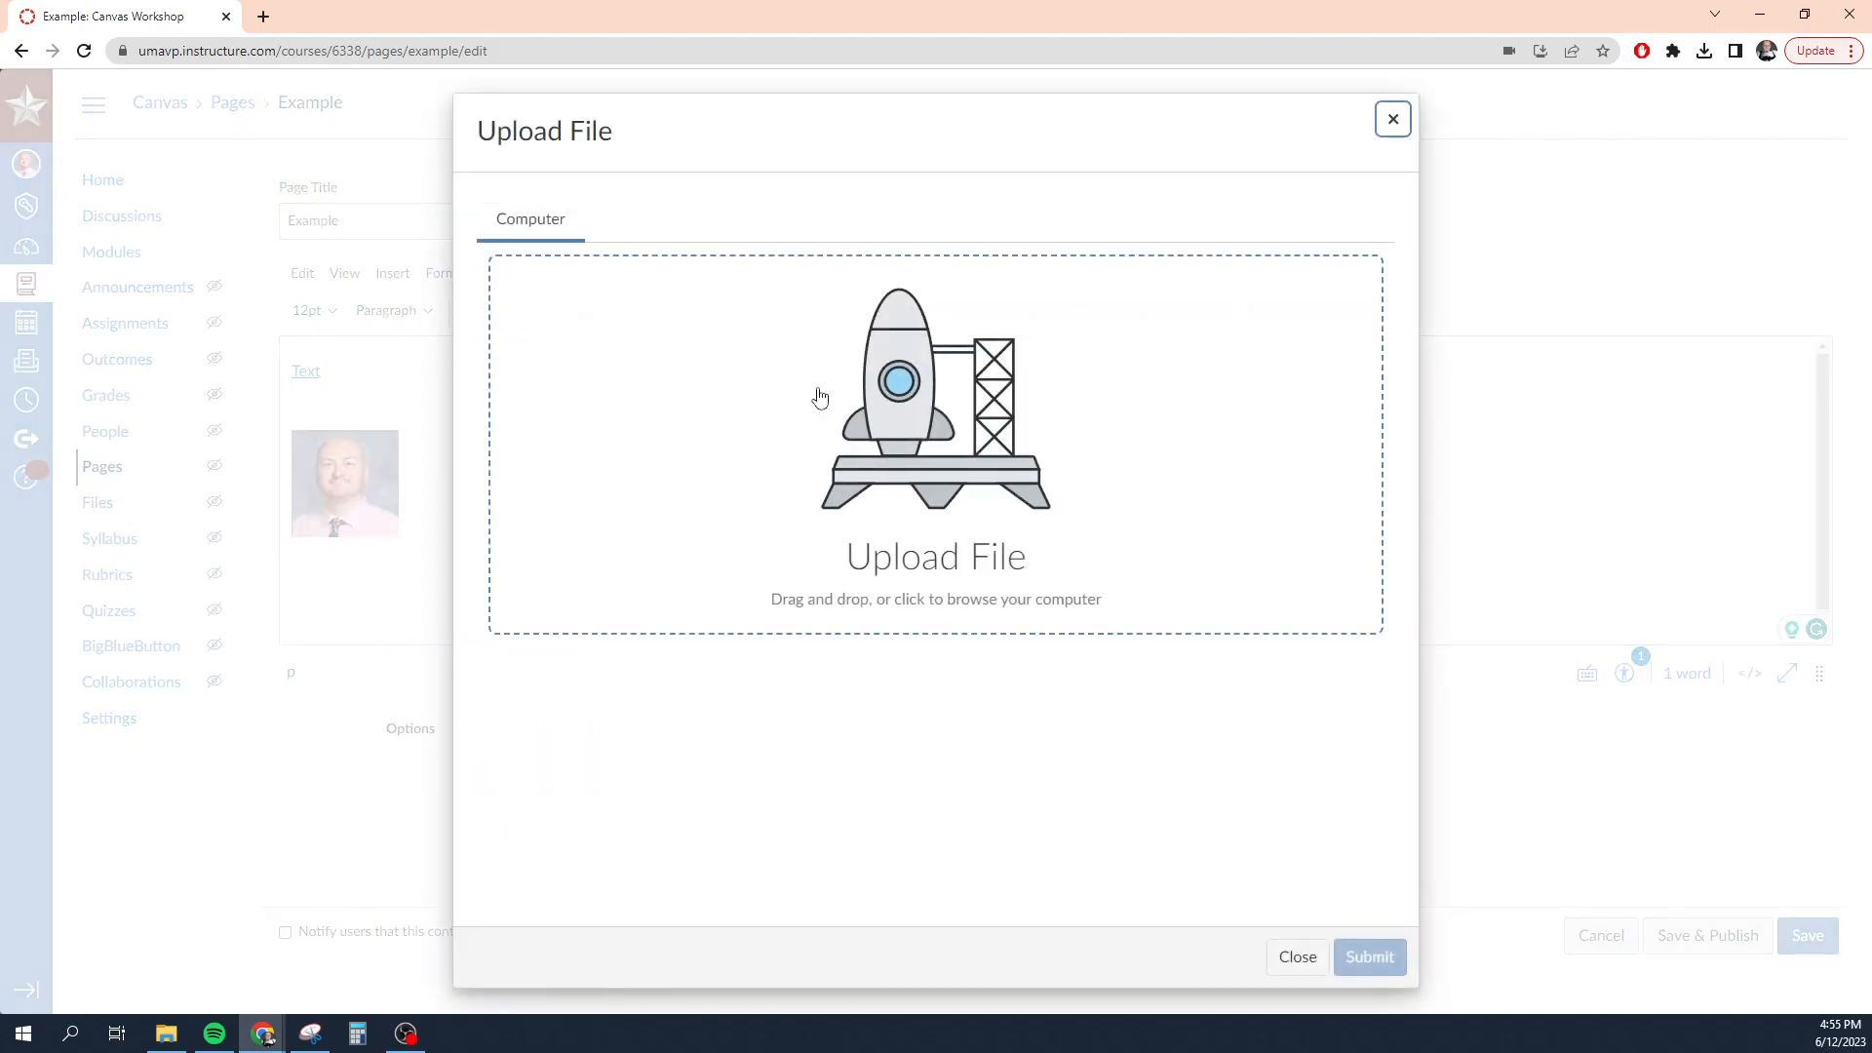
{"action": "left_click", "coordinate": [936, 445]}
{"action": "left_click_drag", "start_coordinate": [618, 677], "coordinate": [977, 441]}
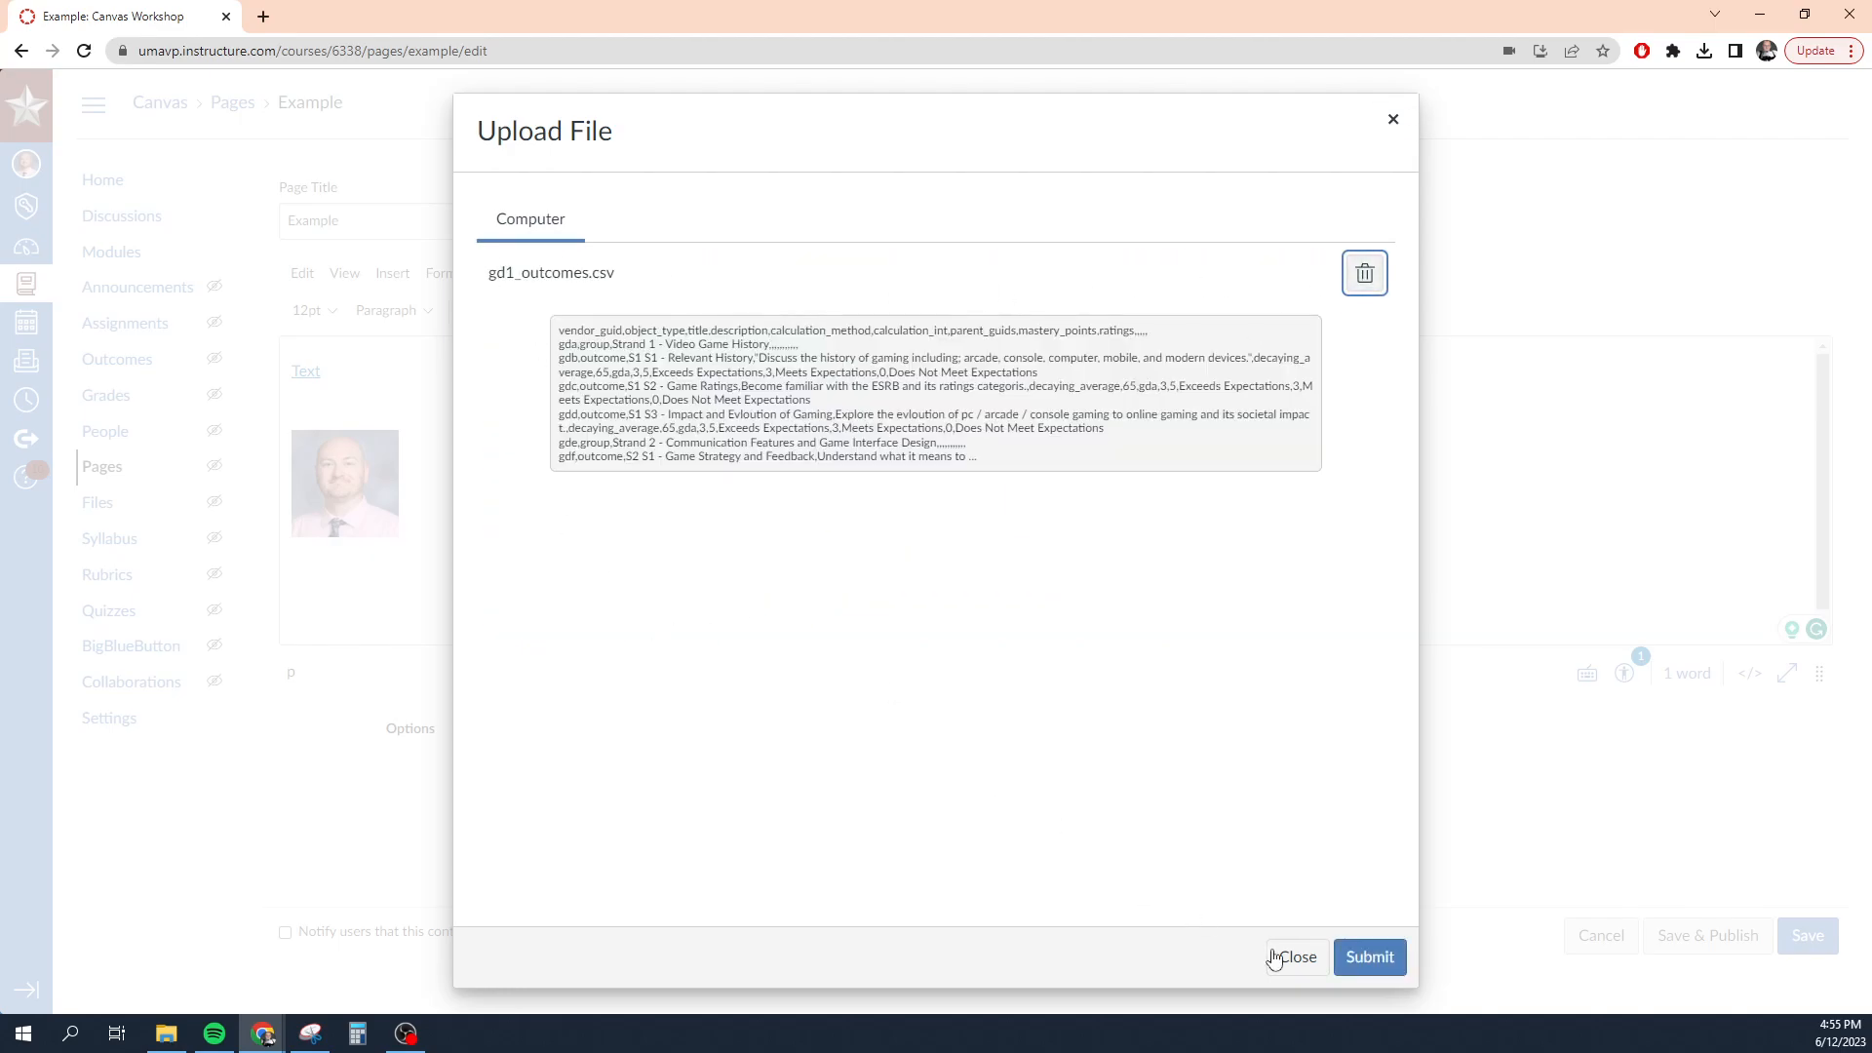
{"action": "left_click", "coordinate": [1370, 956]}
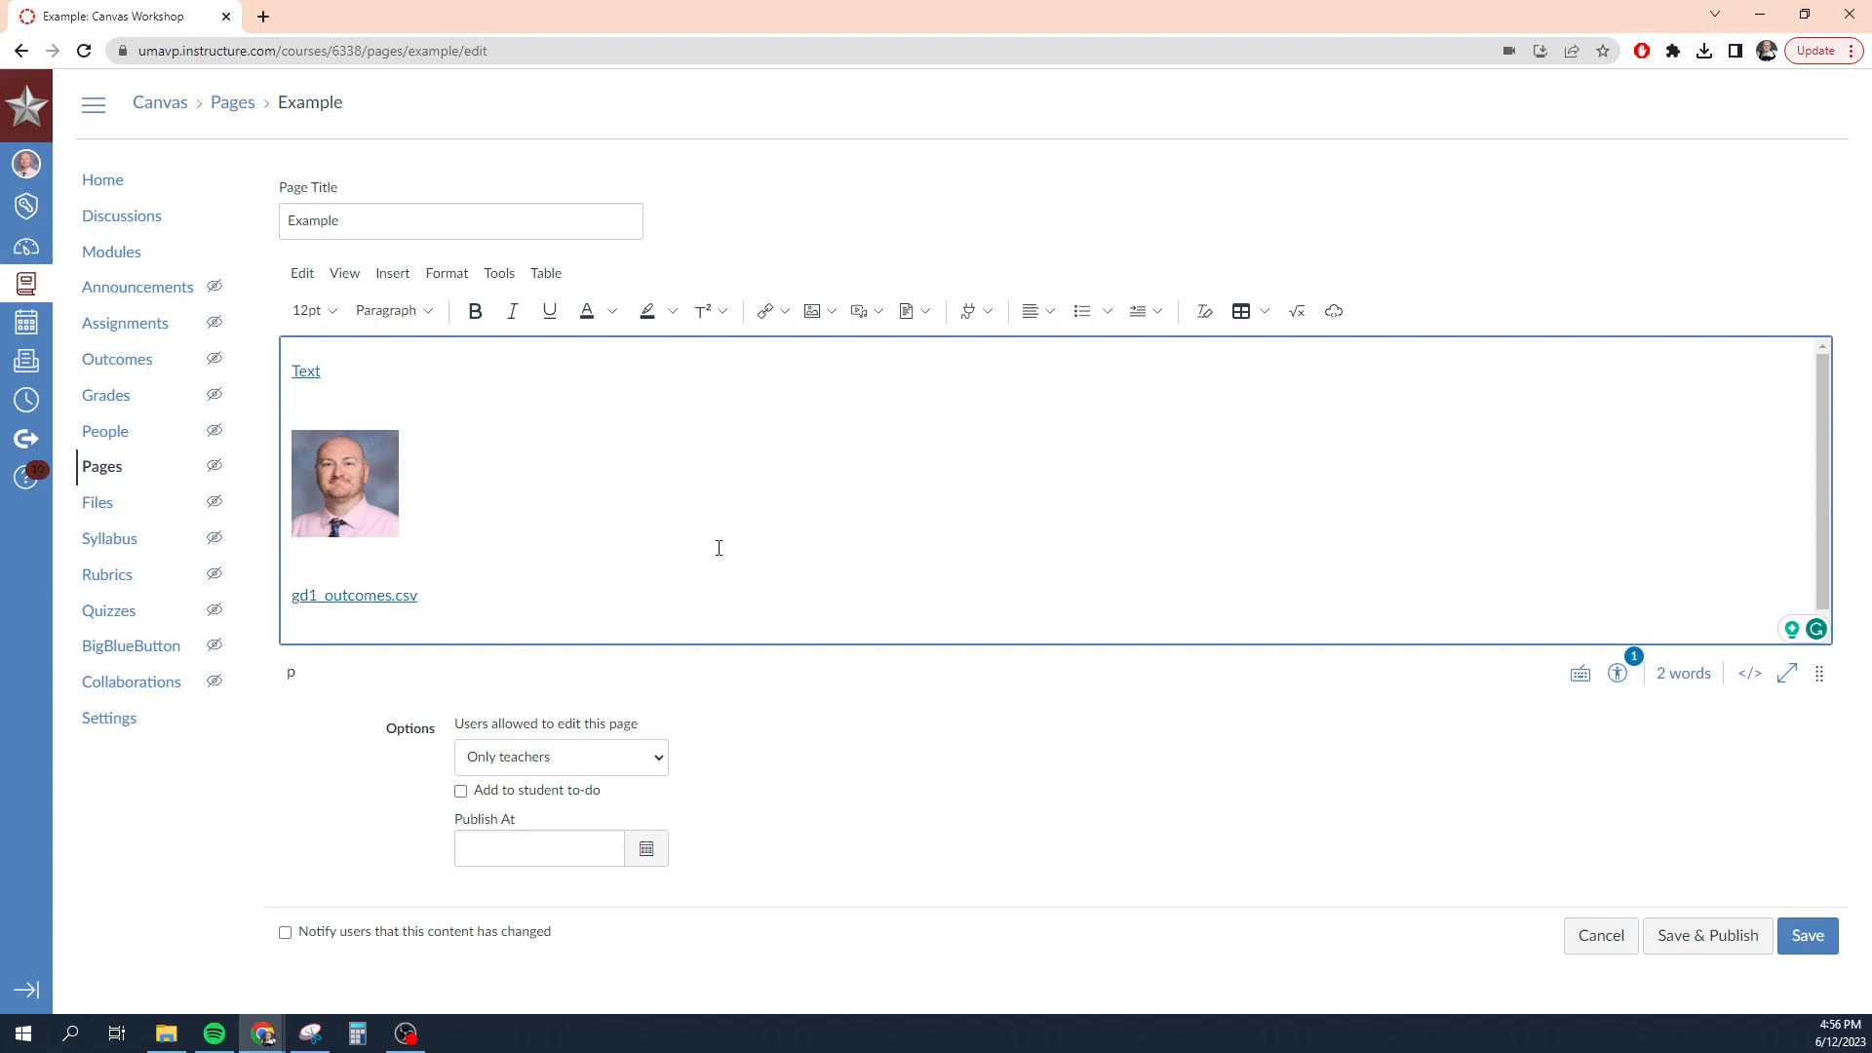
Save the page, preview the linked file gd1_outcomes.csv and close the preview.
{"action": "left_click", "coordinate": [1809, 935]}
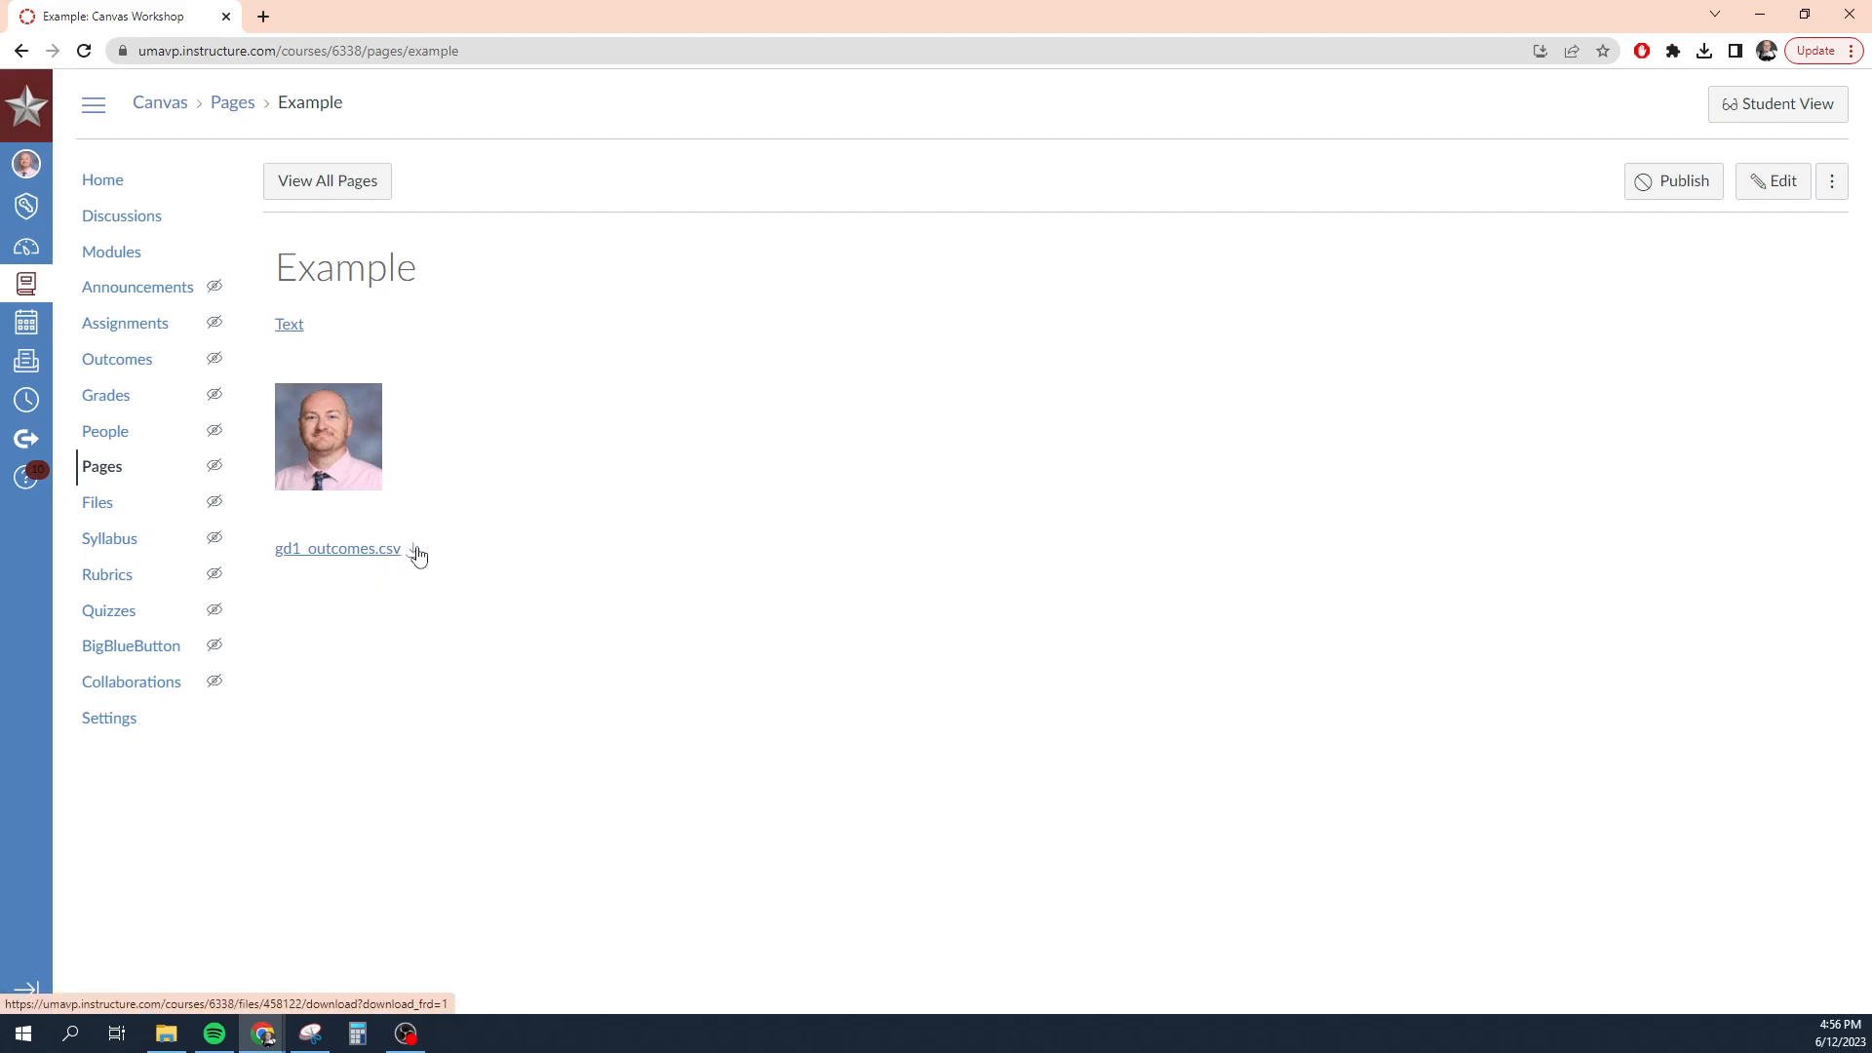
{"action": "left_click", "coordinate": [326, 551]}
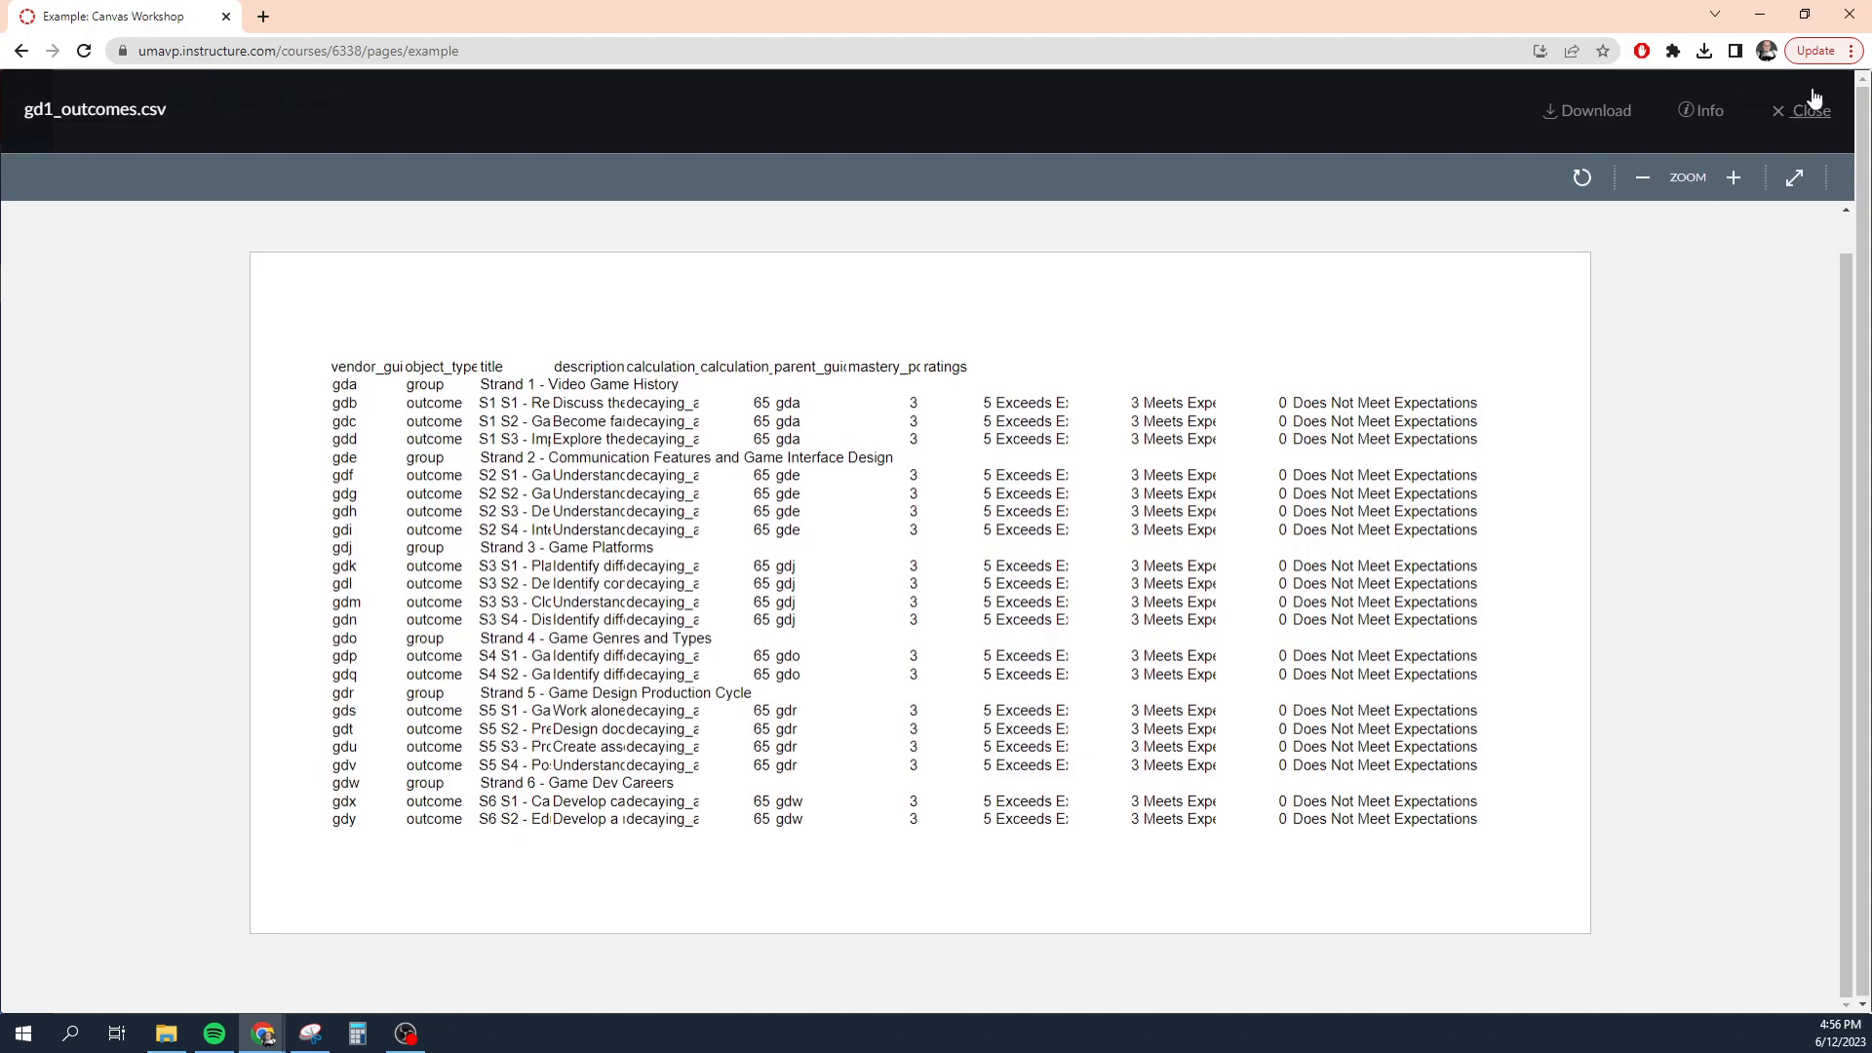
{"action": "left_click", "coordinate": [1809, 110]}
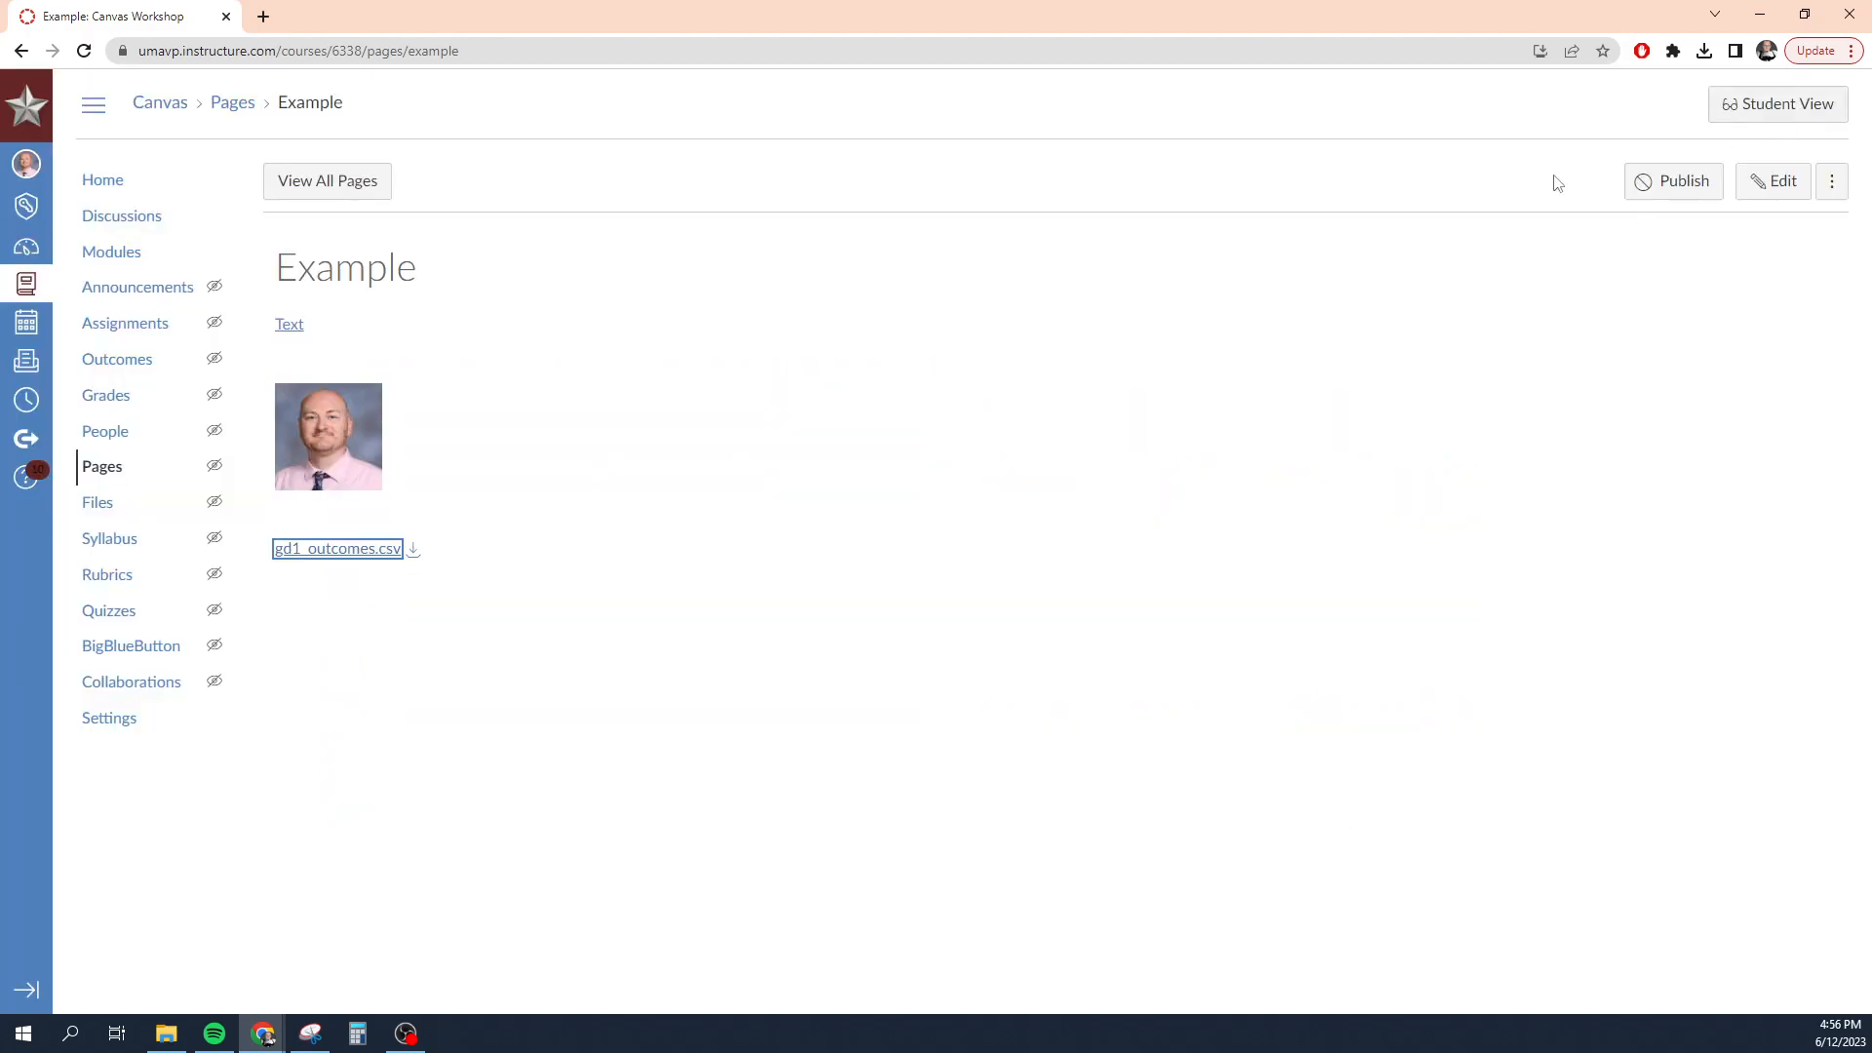
Reopen the Example page for editing and add two new lines below the gd1_outcomes.csv link.
{"action": "left_click", "coordinate": [1773, 188]}
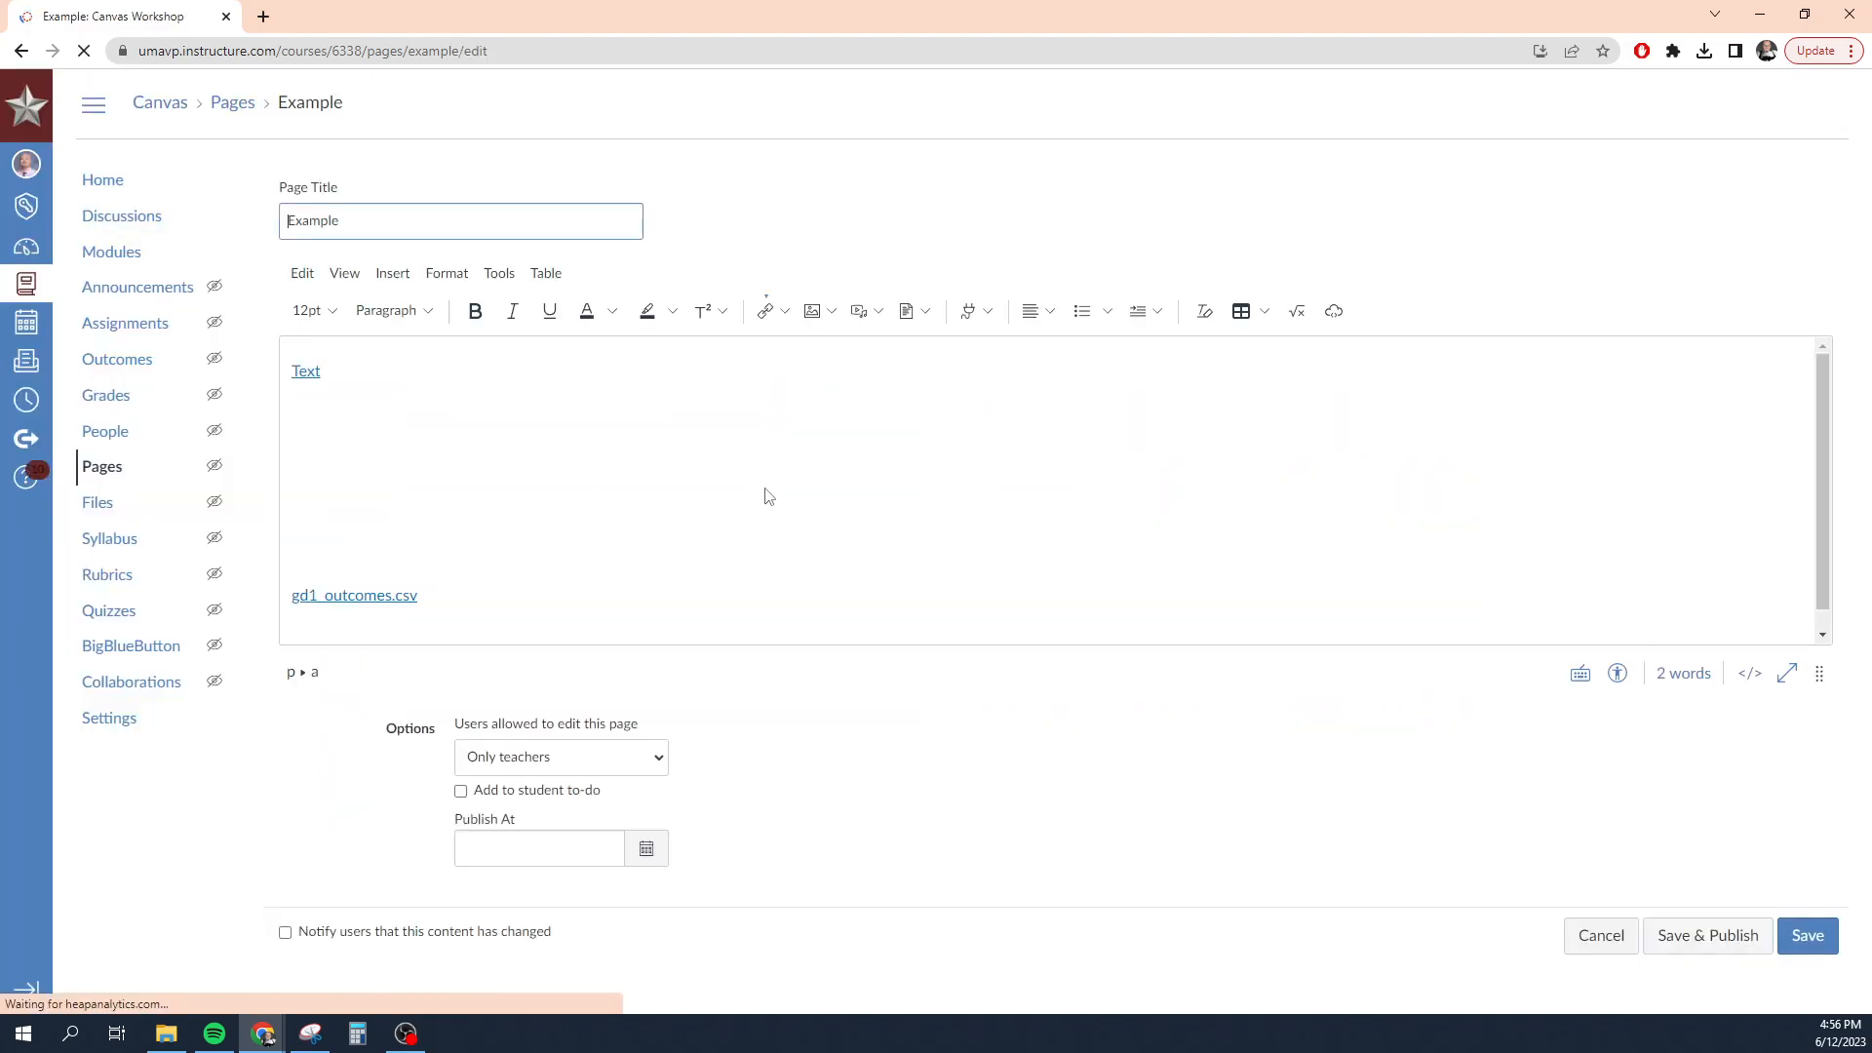
{"action": "left_click", "coordinate": [518, 602]}
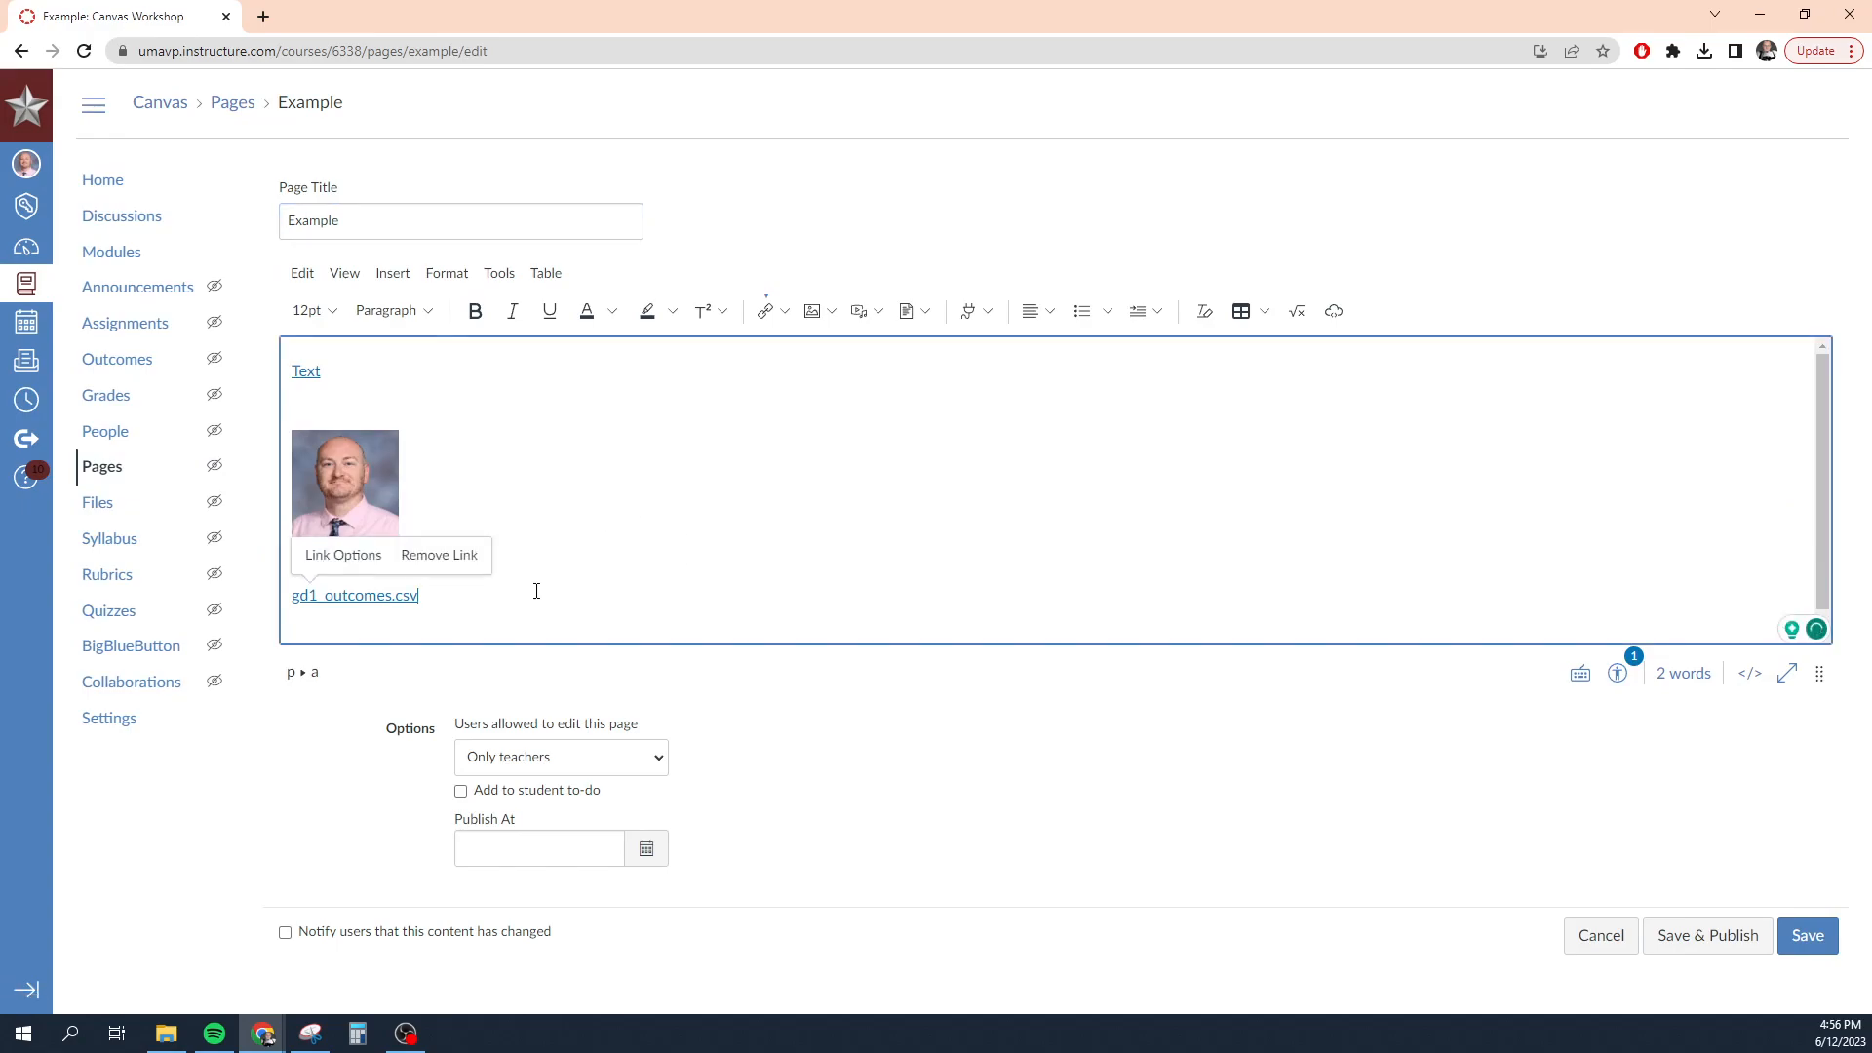
{"action": "key", "text": "Return"}
{"action": "key", "text": "Return"}
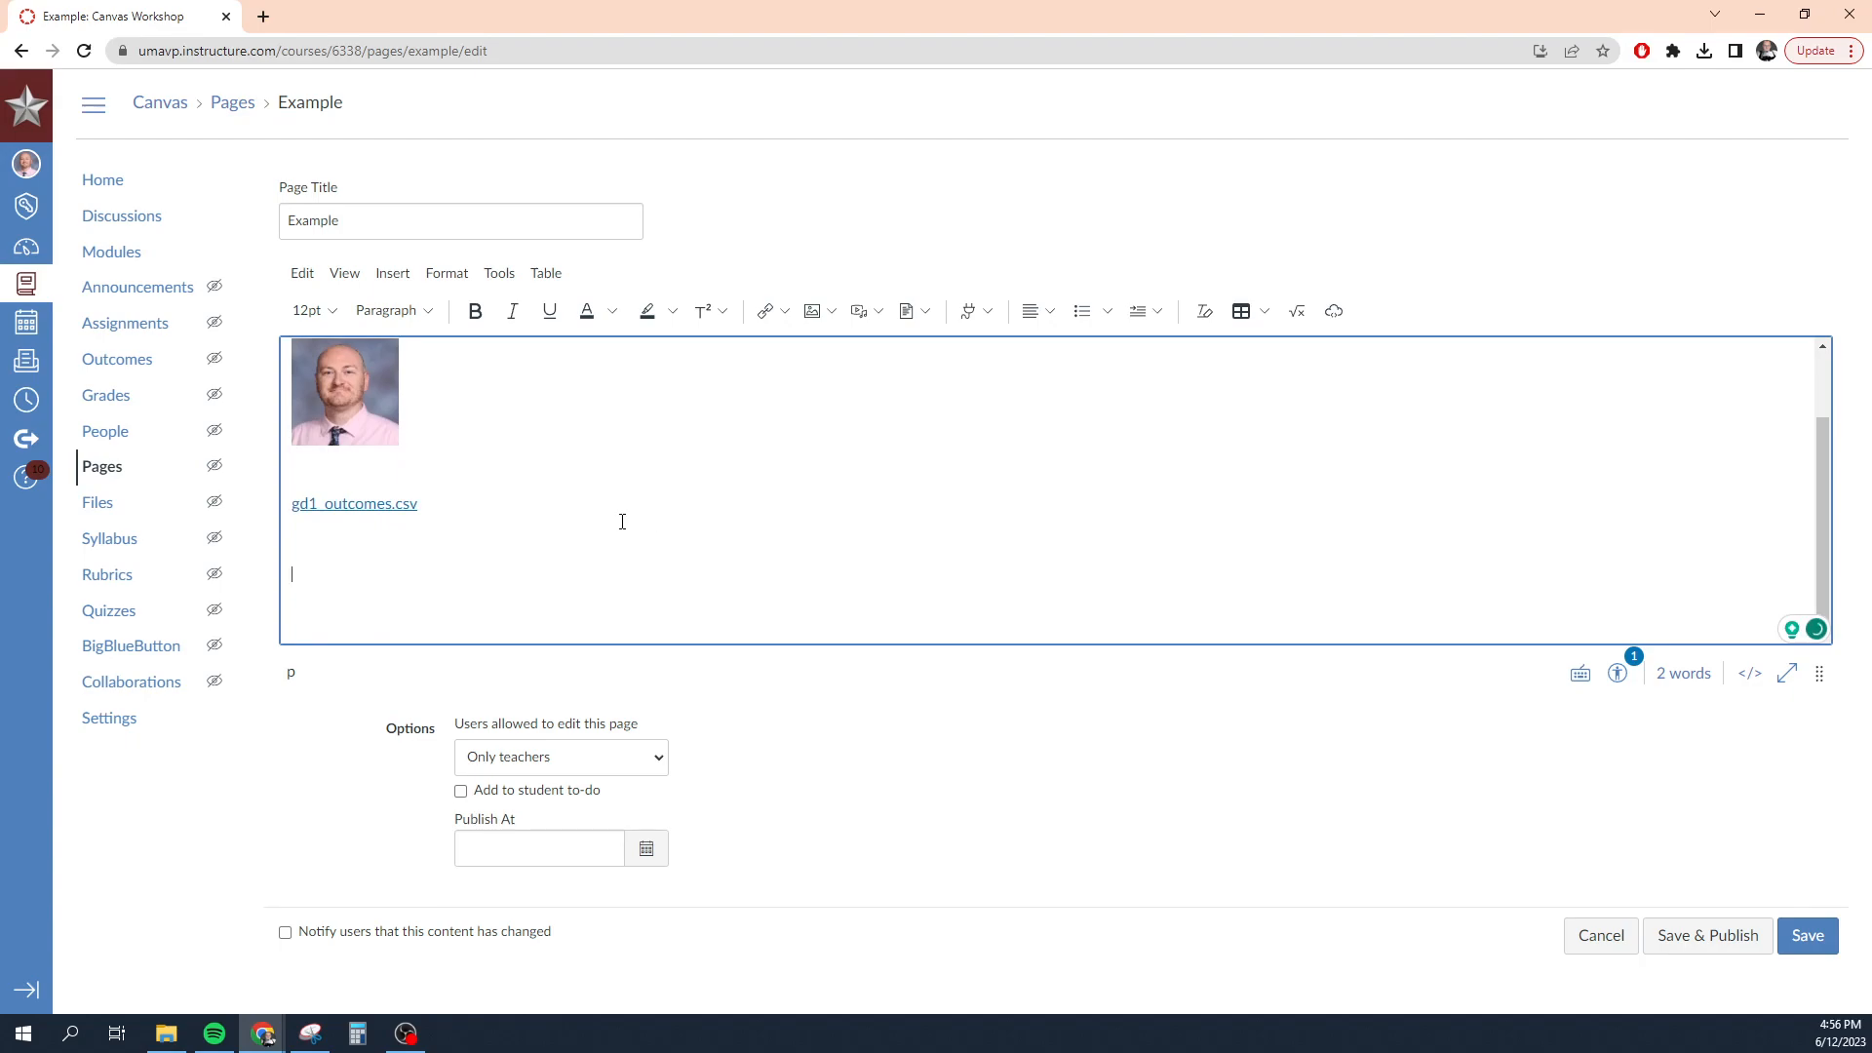
{"action": "left_click", "coordinate": [925, 312]}
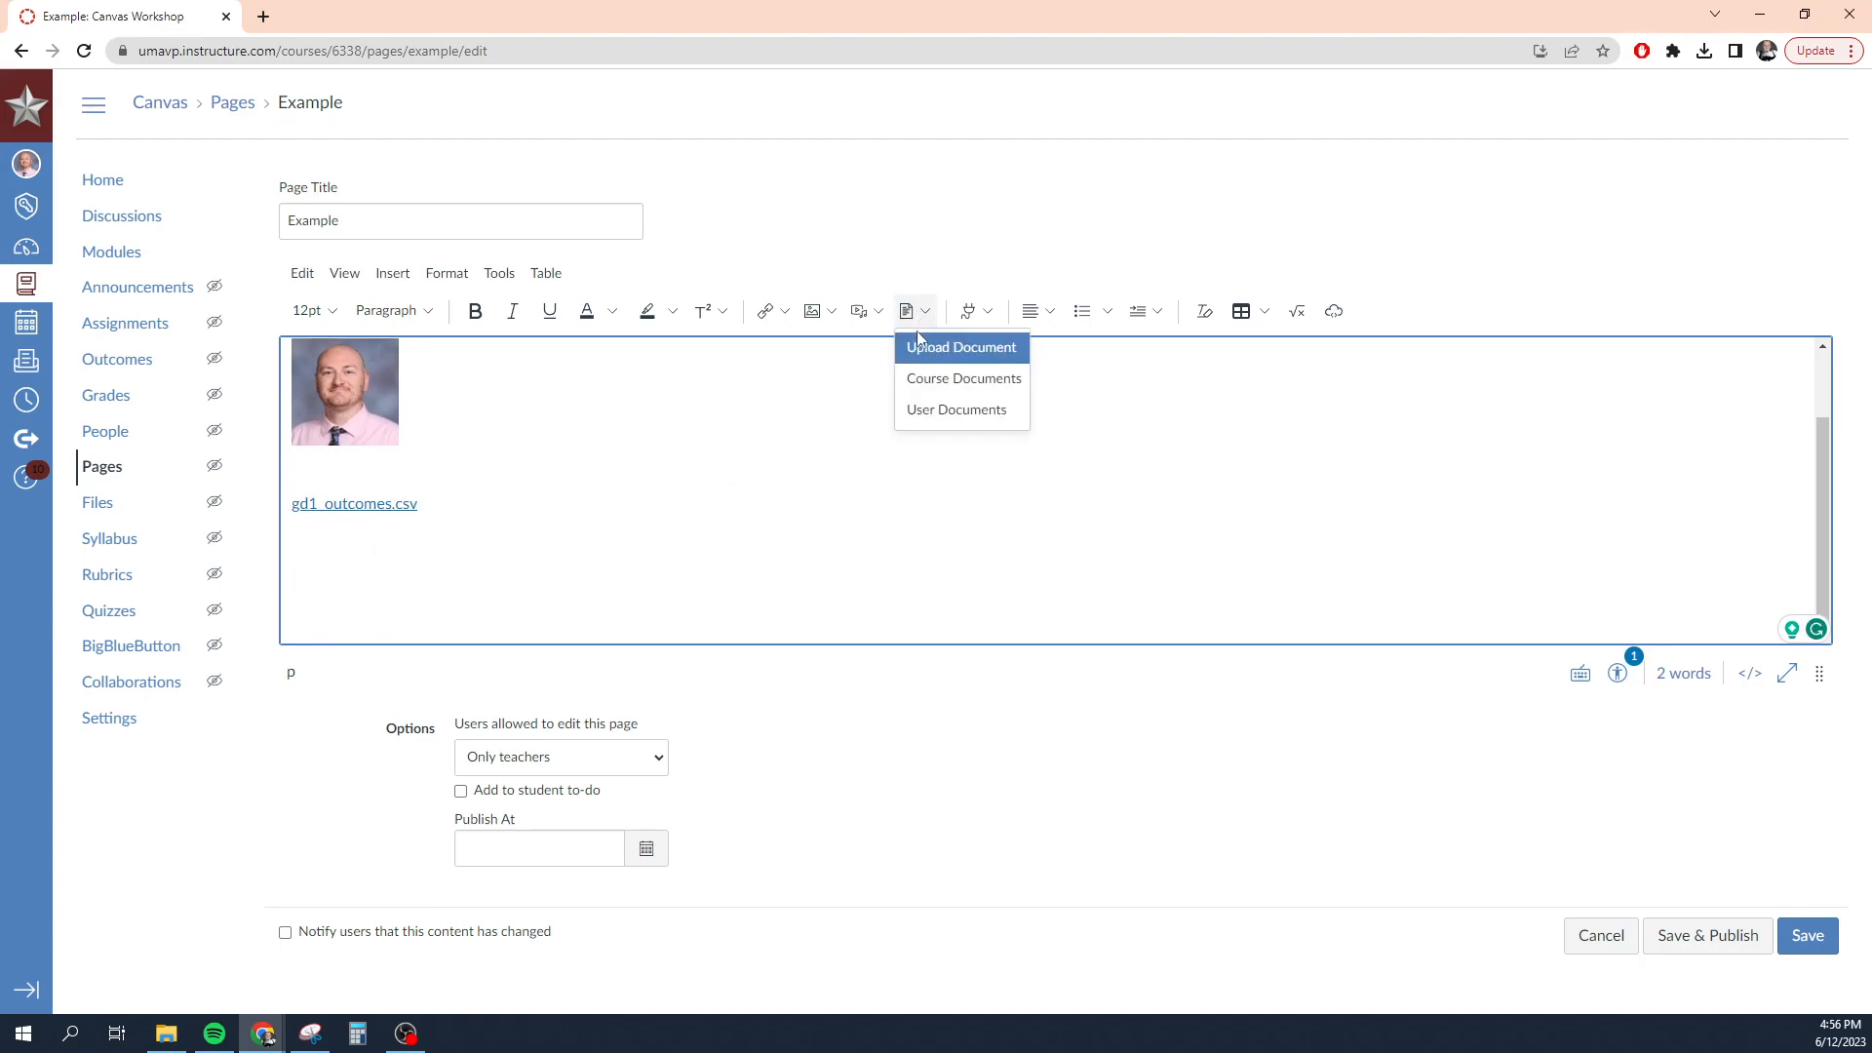
{"action": "left_click", "coordinate": [987, 314]}
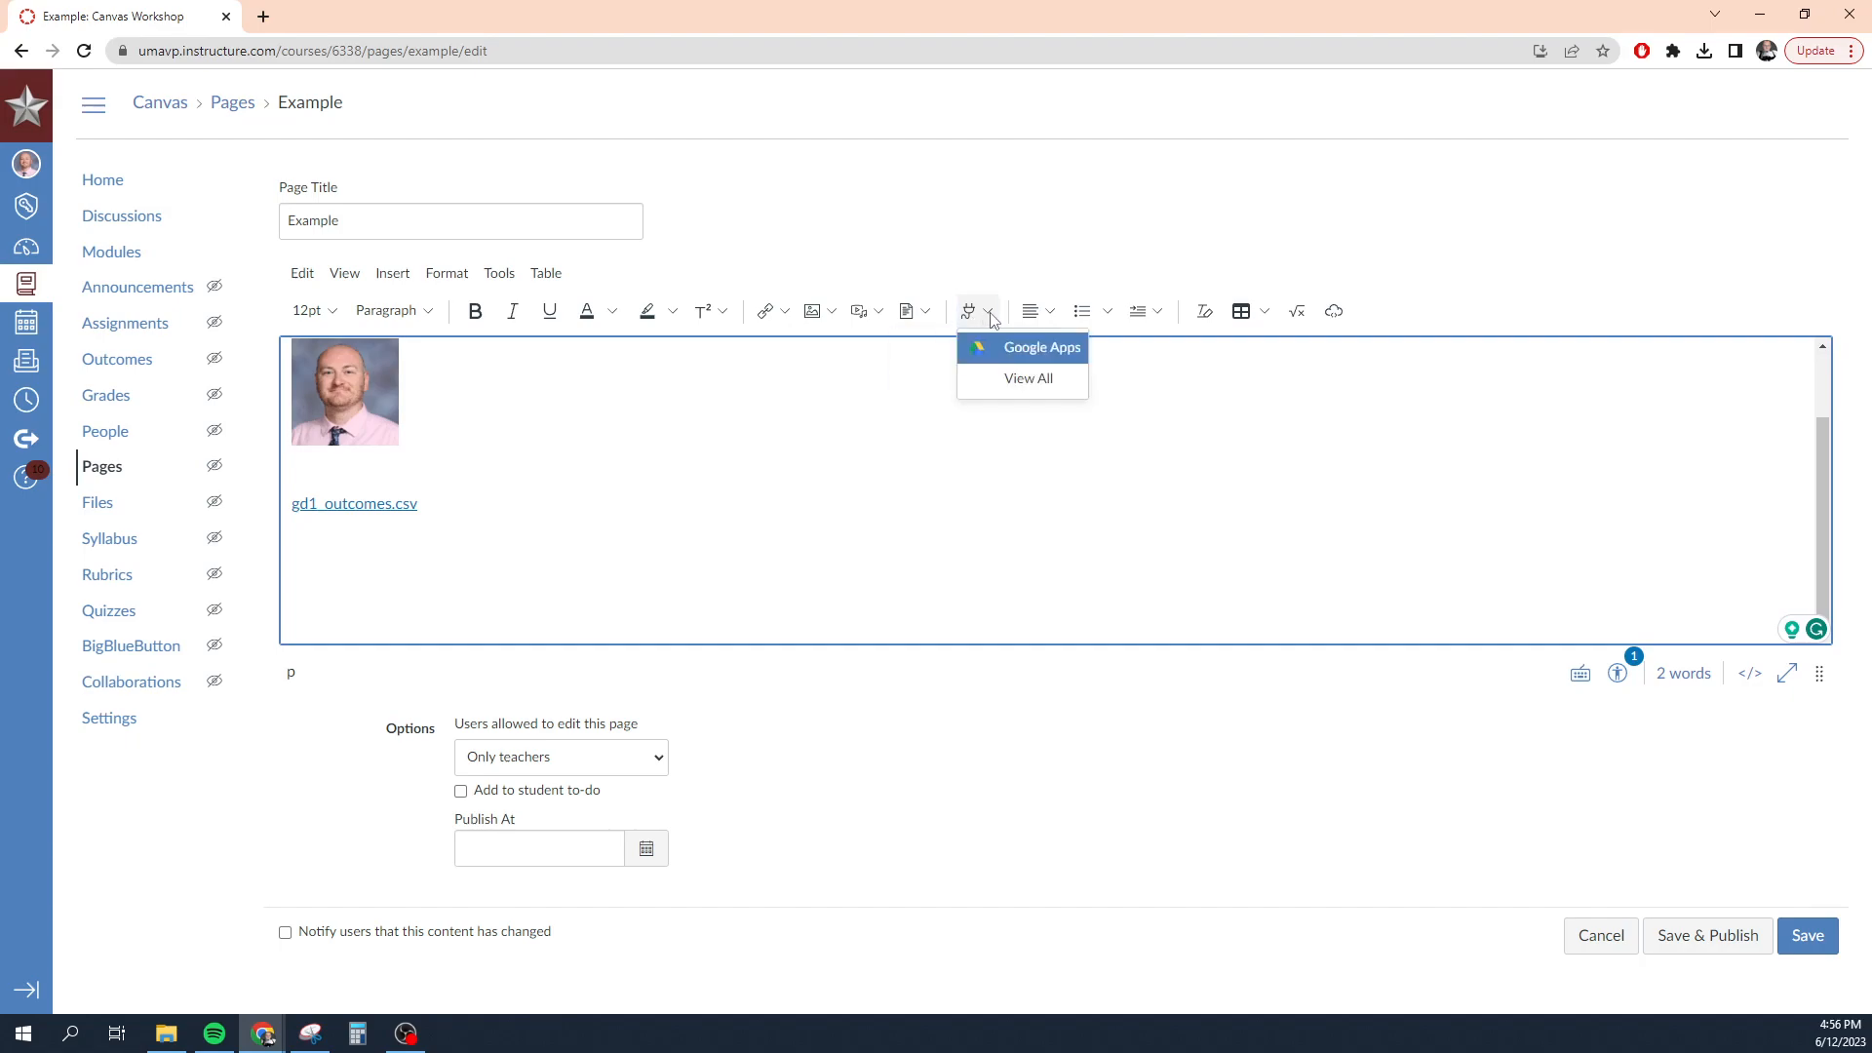
Center-align the gd1_outcomes.csv link below the profile image.
{"action": "left_click", "coordinate": [1051, 311]}
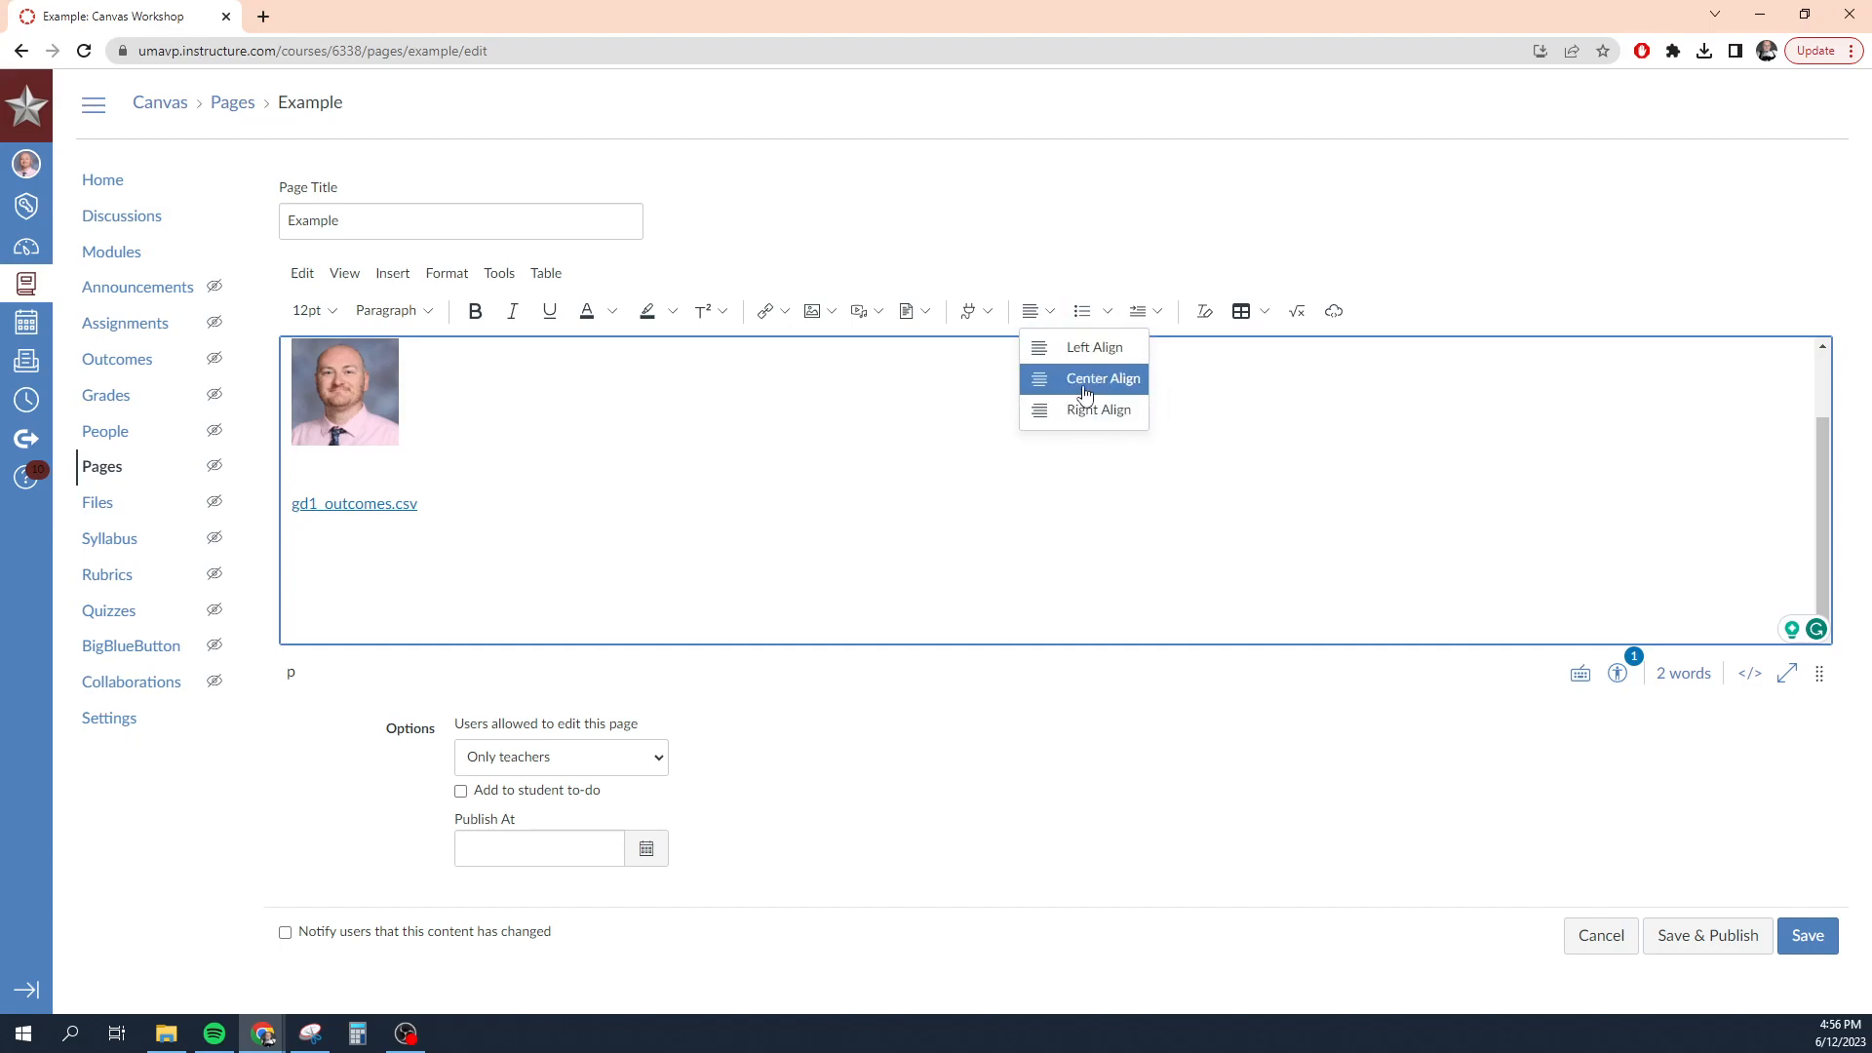
{"action": "left_click", "coordinate": [480, 505]}
{"action": "left_click", "coordinate": [1036, 311]}
{"action": "left_click", "coordinate": [1073, 379]}
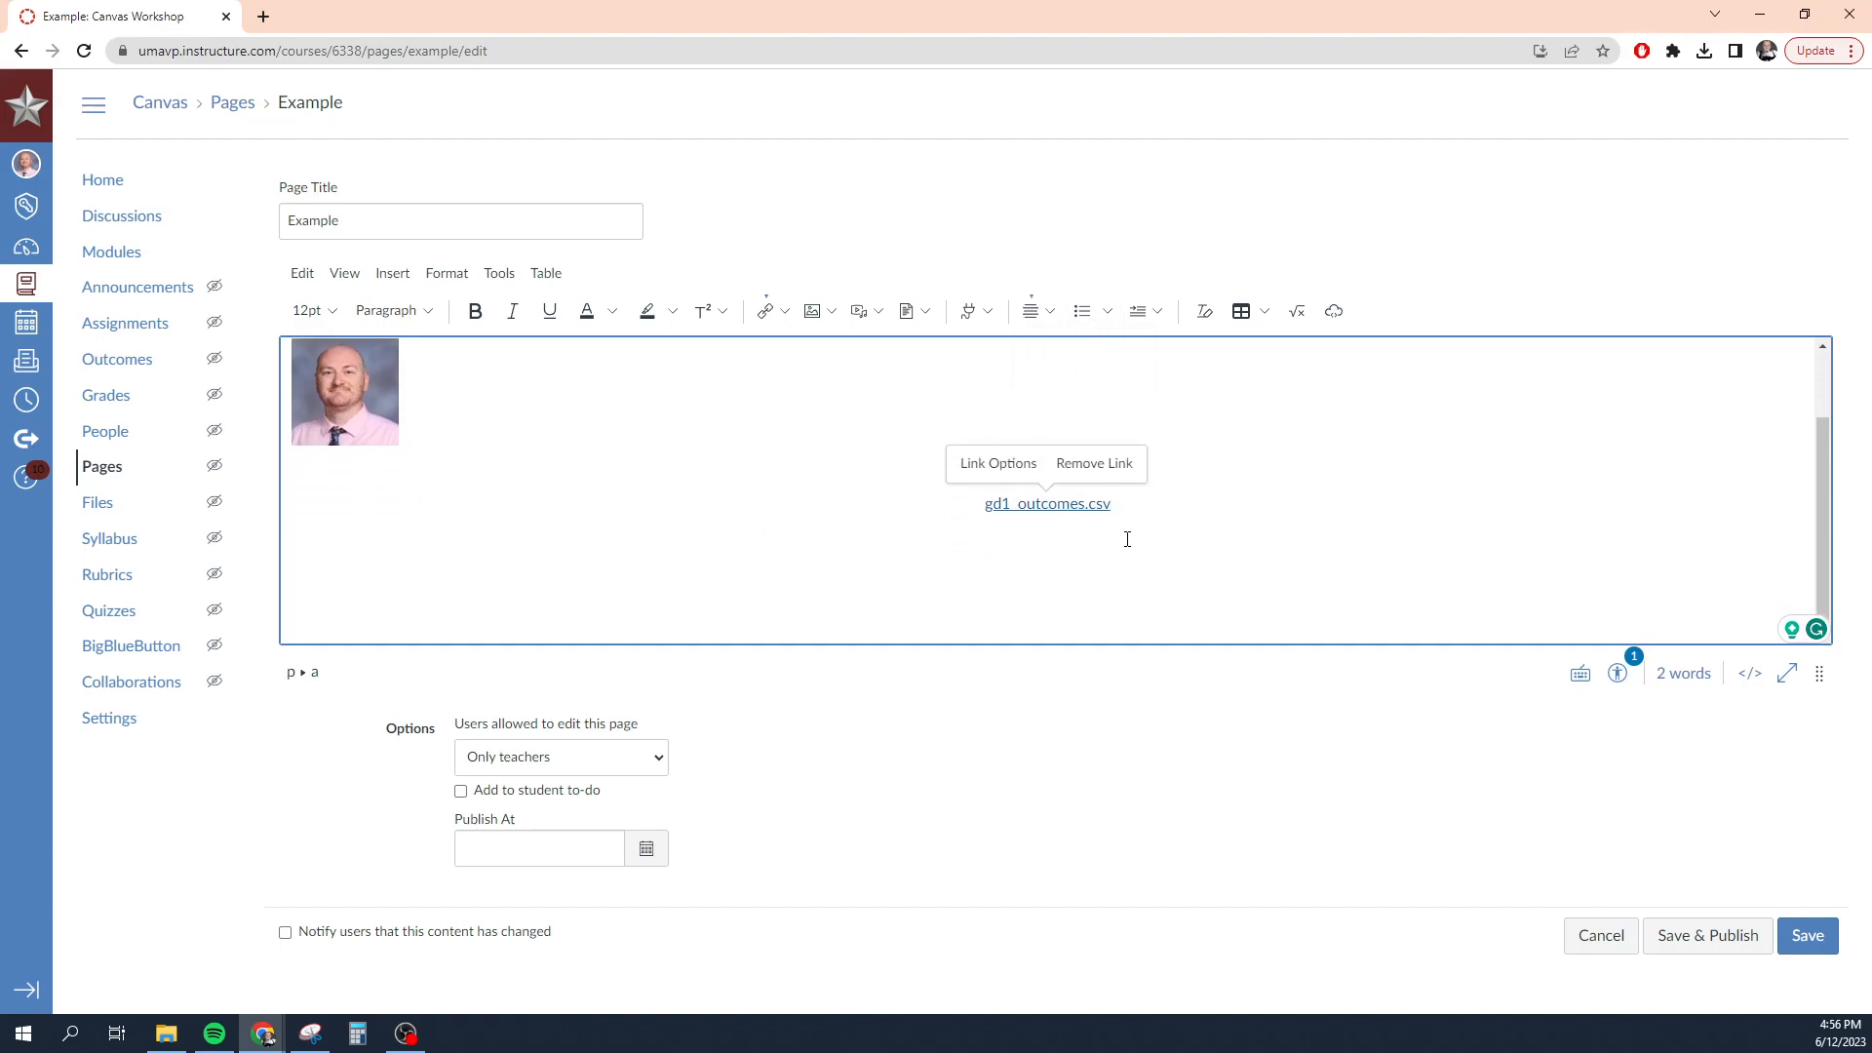
Add a left-aligned bulleted list below the gd1_outcomes.csv link with the items gjfyj, fjuftyjufgyj and dfydy.
{"action": "left_click", "coordinate": [1127, 540]}
{"action": "left_click", "coordinate": [1032, 311]}
{"action": "left_click", "coordinate": [1072, 343]}
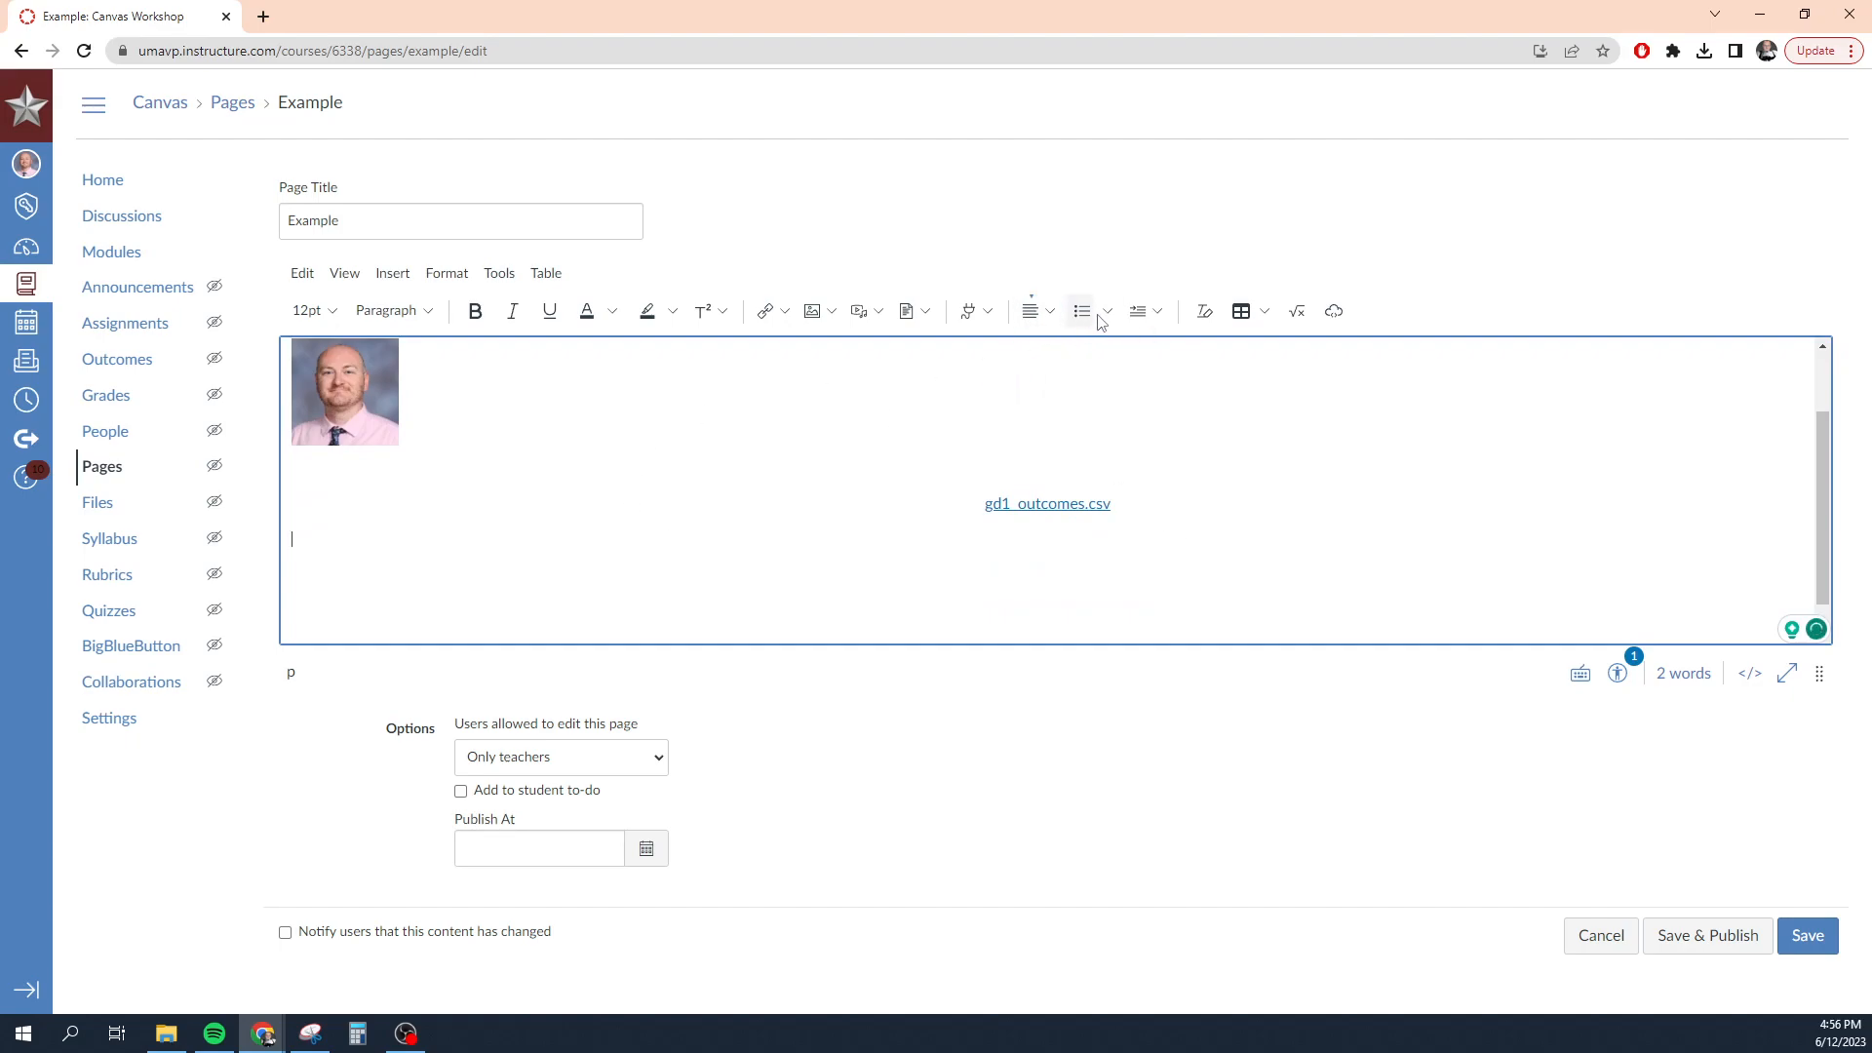
{"action": "type", "text": "gifyj"}
{"action": "key", "text": "Return"}
{"action": "type", "text": "fjuftyjufgyj"}
{"action": "key", "text": "Return"}
{"action": "type", "text": "dfydy"}
{"action": "key", "text": "Return"}
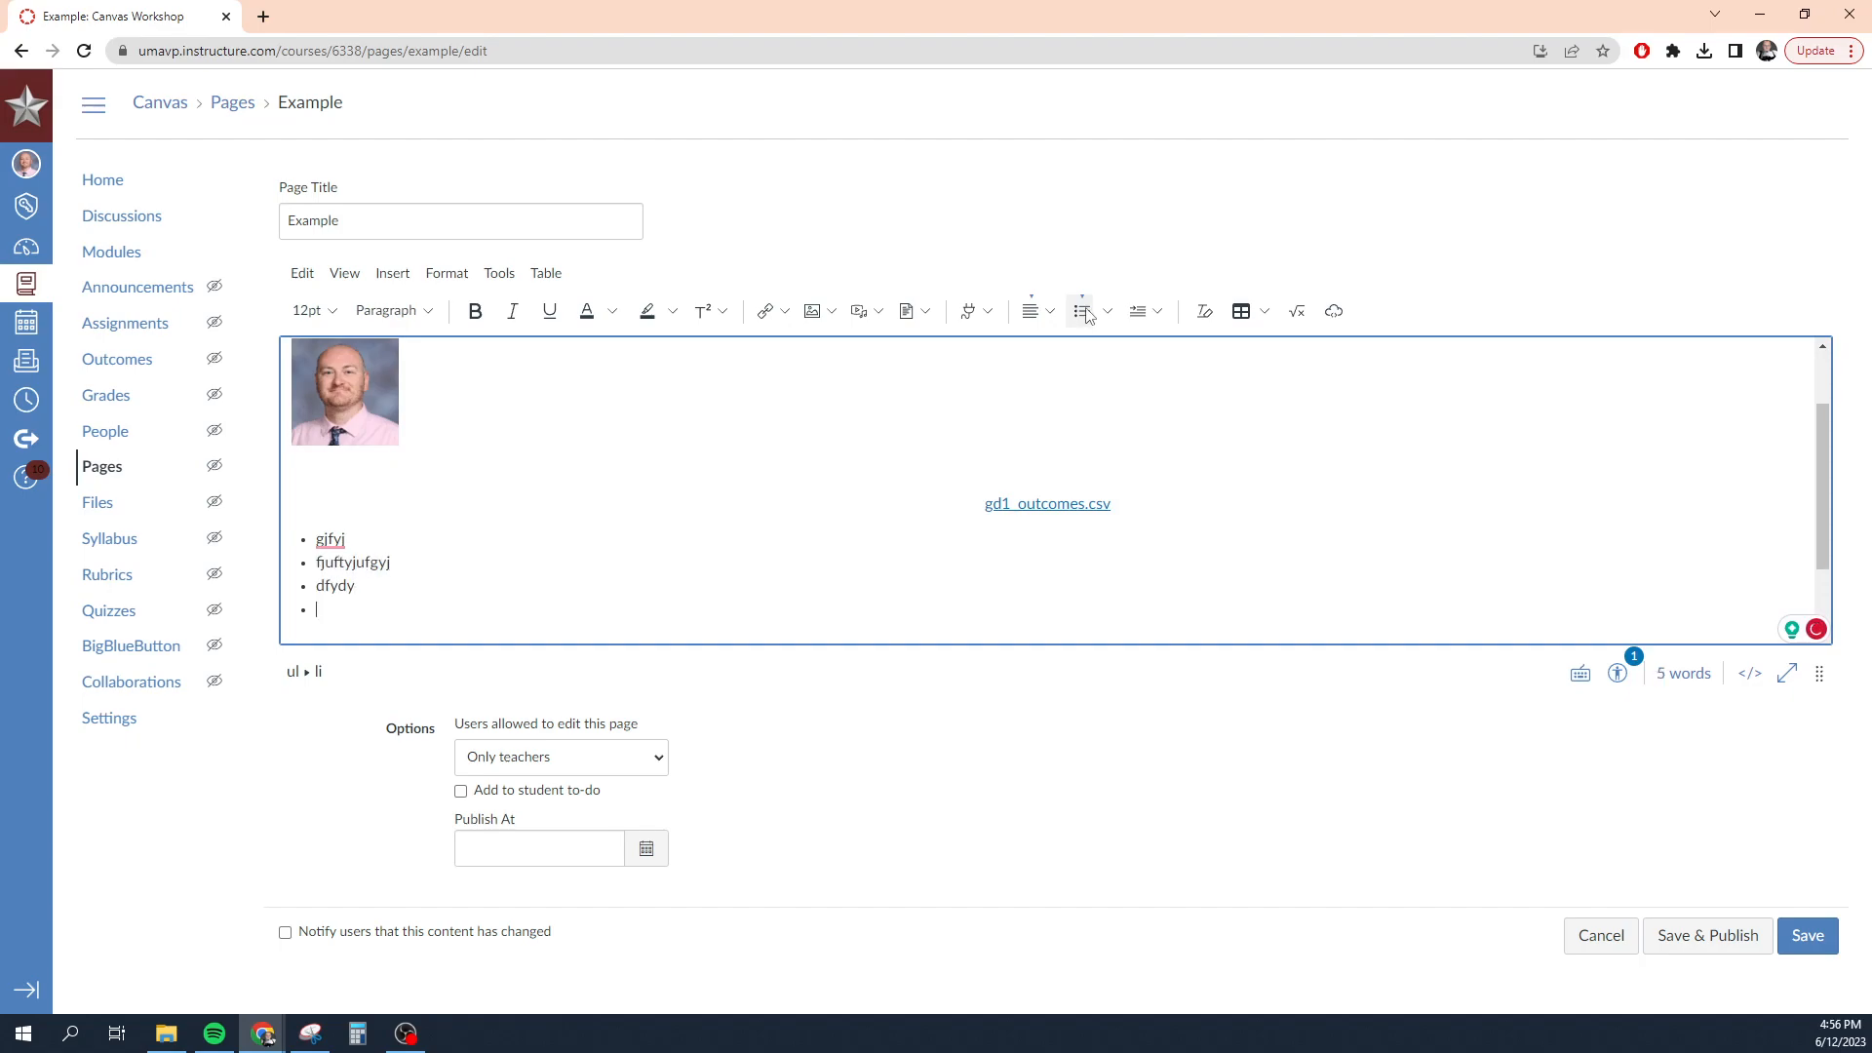
{"action": "key", "text": "BackSpace"}
Select the whole bulleted list, try another bullet style, and convert it to an uppercase-lettered list.
{"action": "left_click_drag", "start_coordinate": [374, 595], "coordinate": [274, 540]}
{"action": "left_click", "coordinate": [1107, 312]}
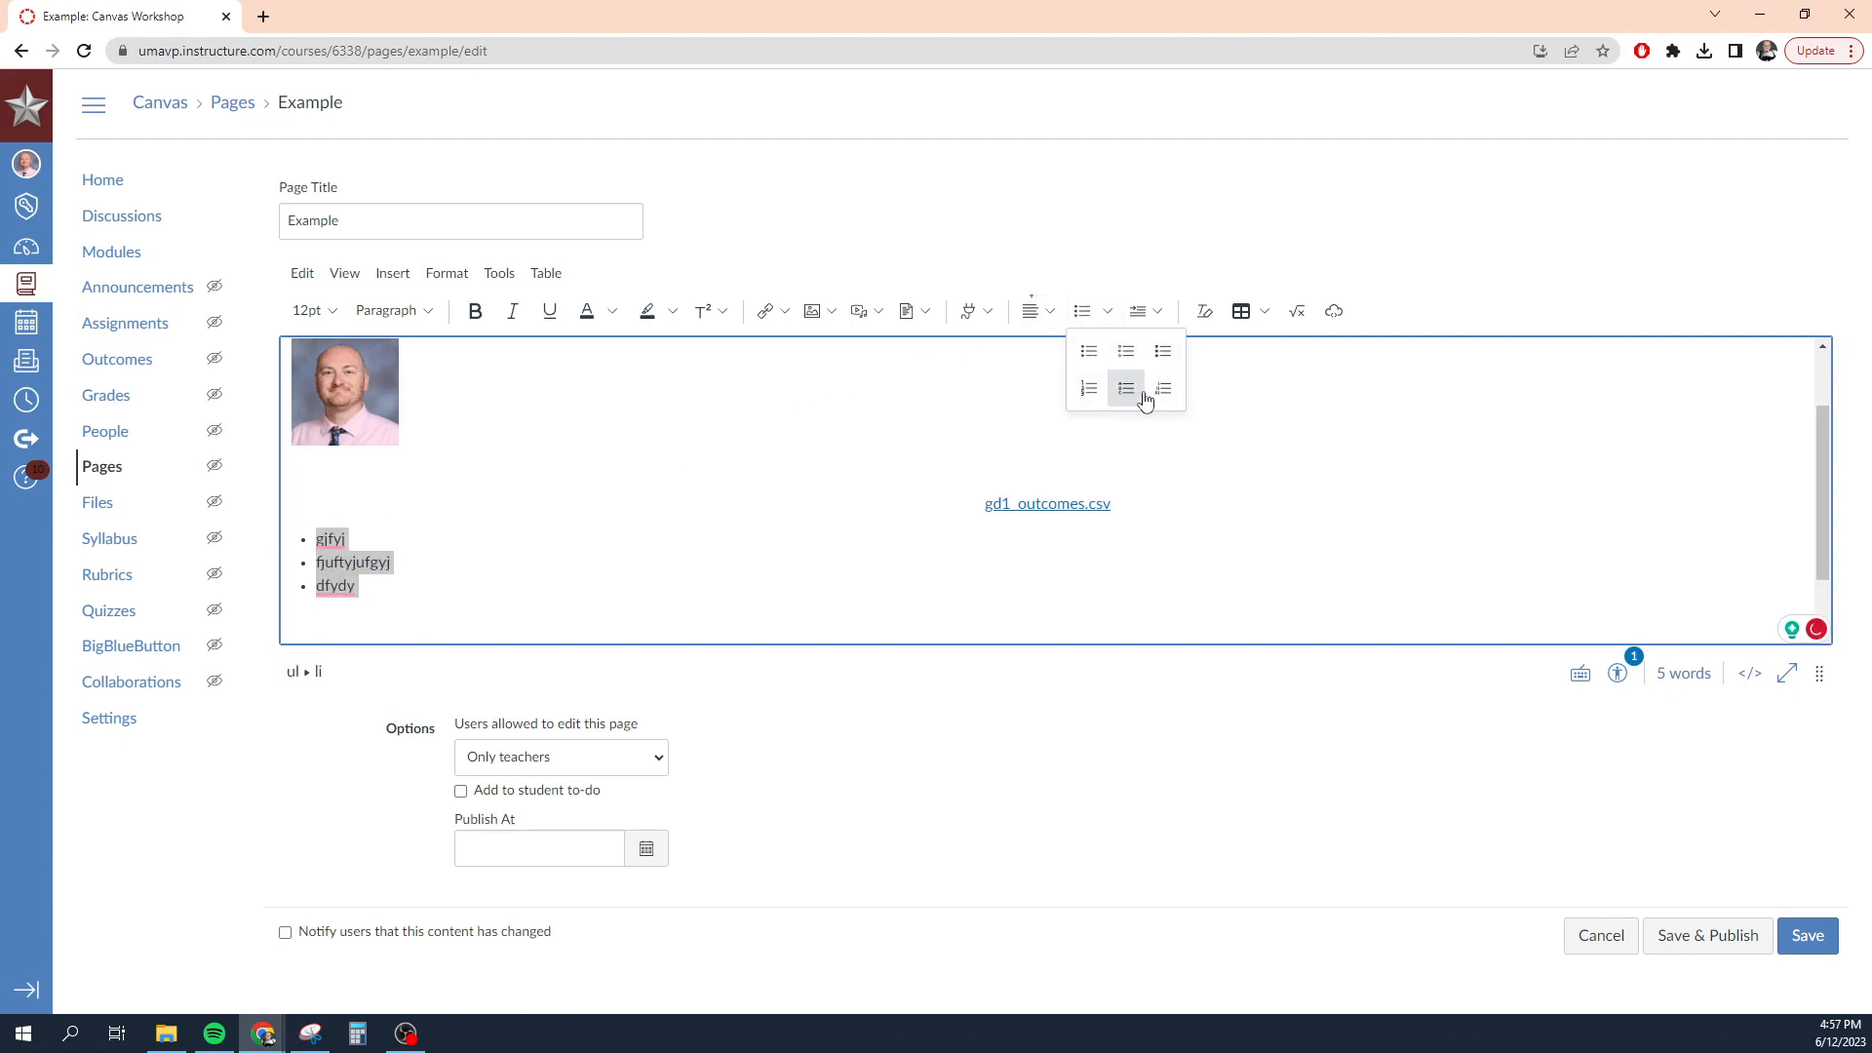
{"action": "left_click", "coordinate": [1163, 351]}
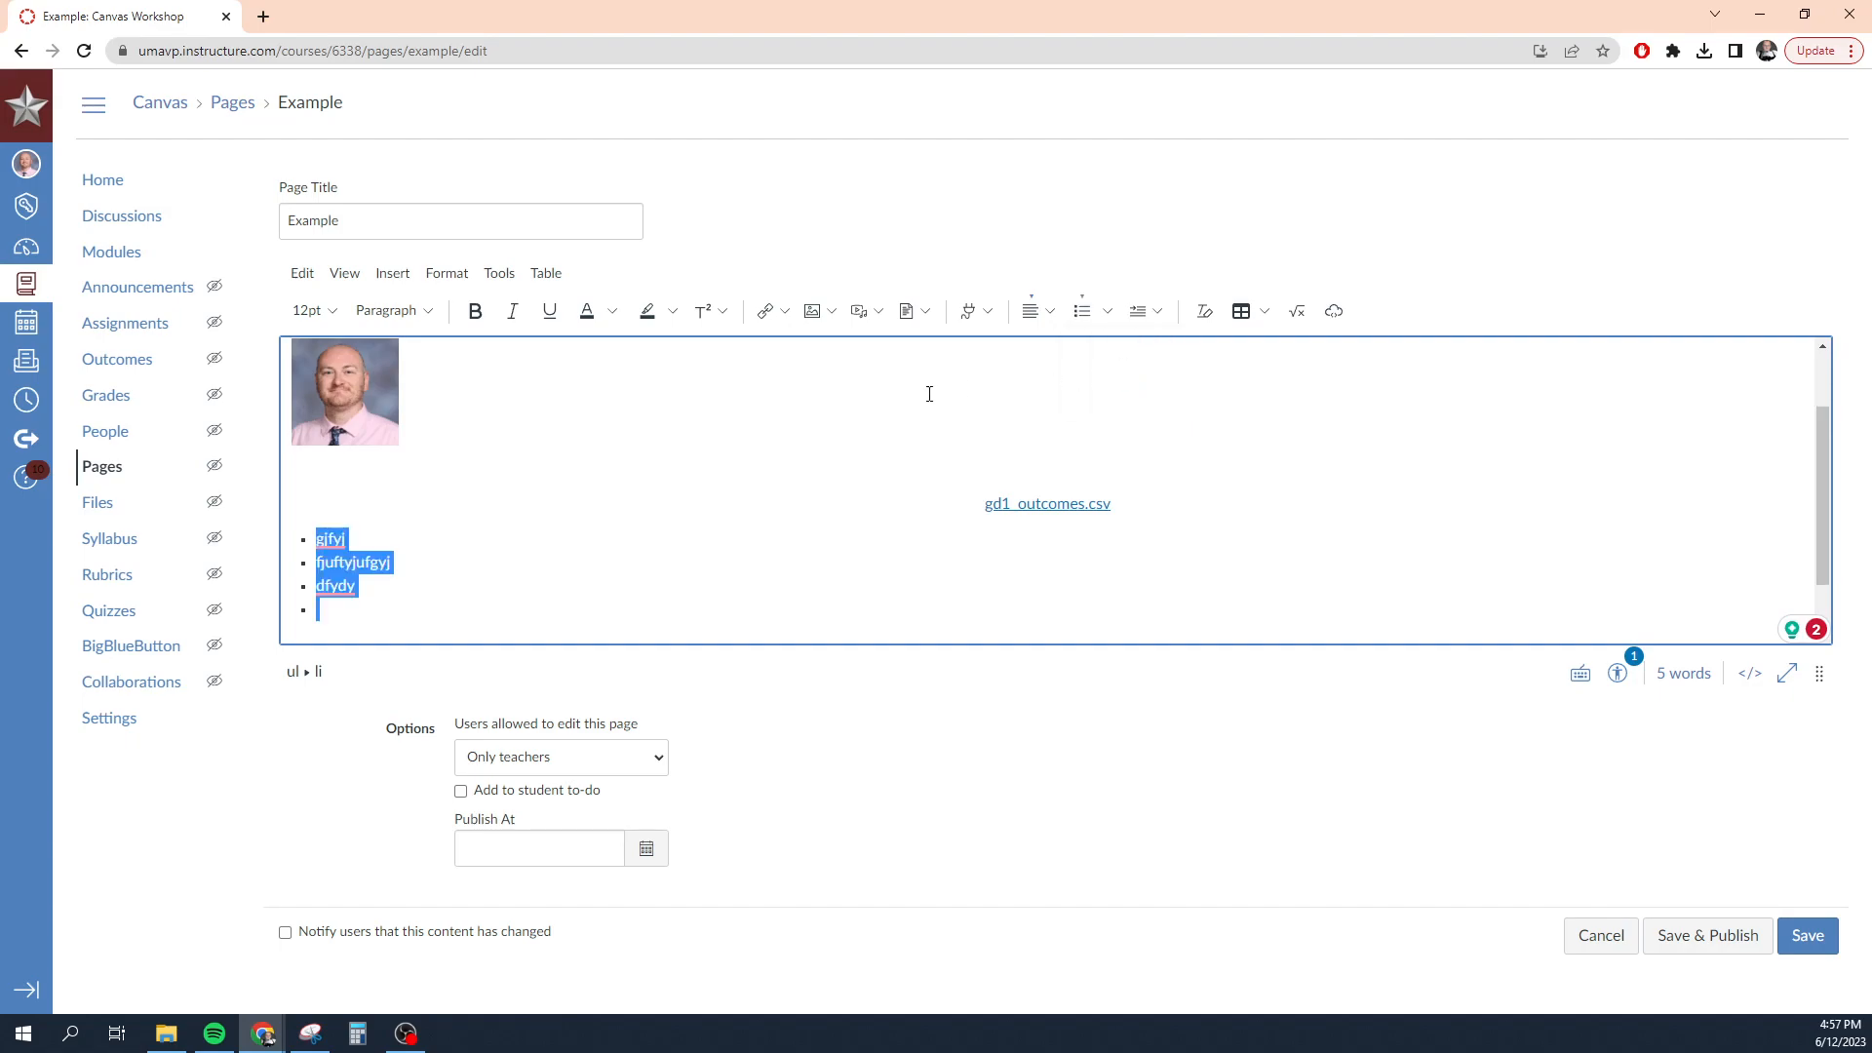
{"action": "left_click", "coordinate": [1107, 311]}
{"action": "left_click", "coordinate": [1120, 393]}
{"action": "left_click", "coordinate": [1109, 312]}
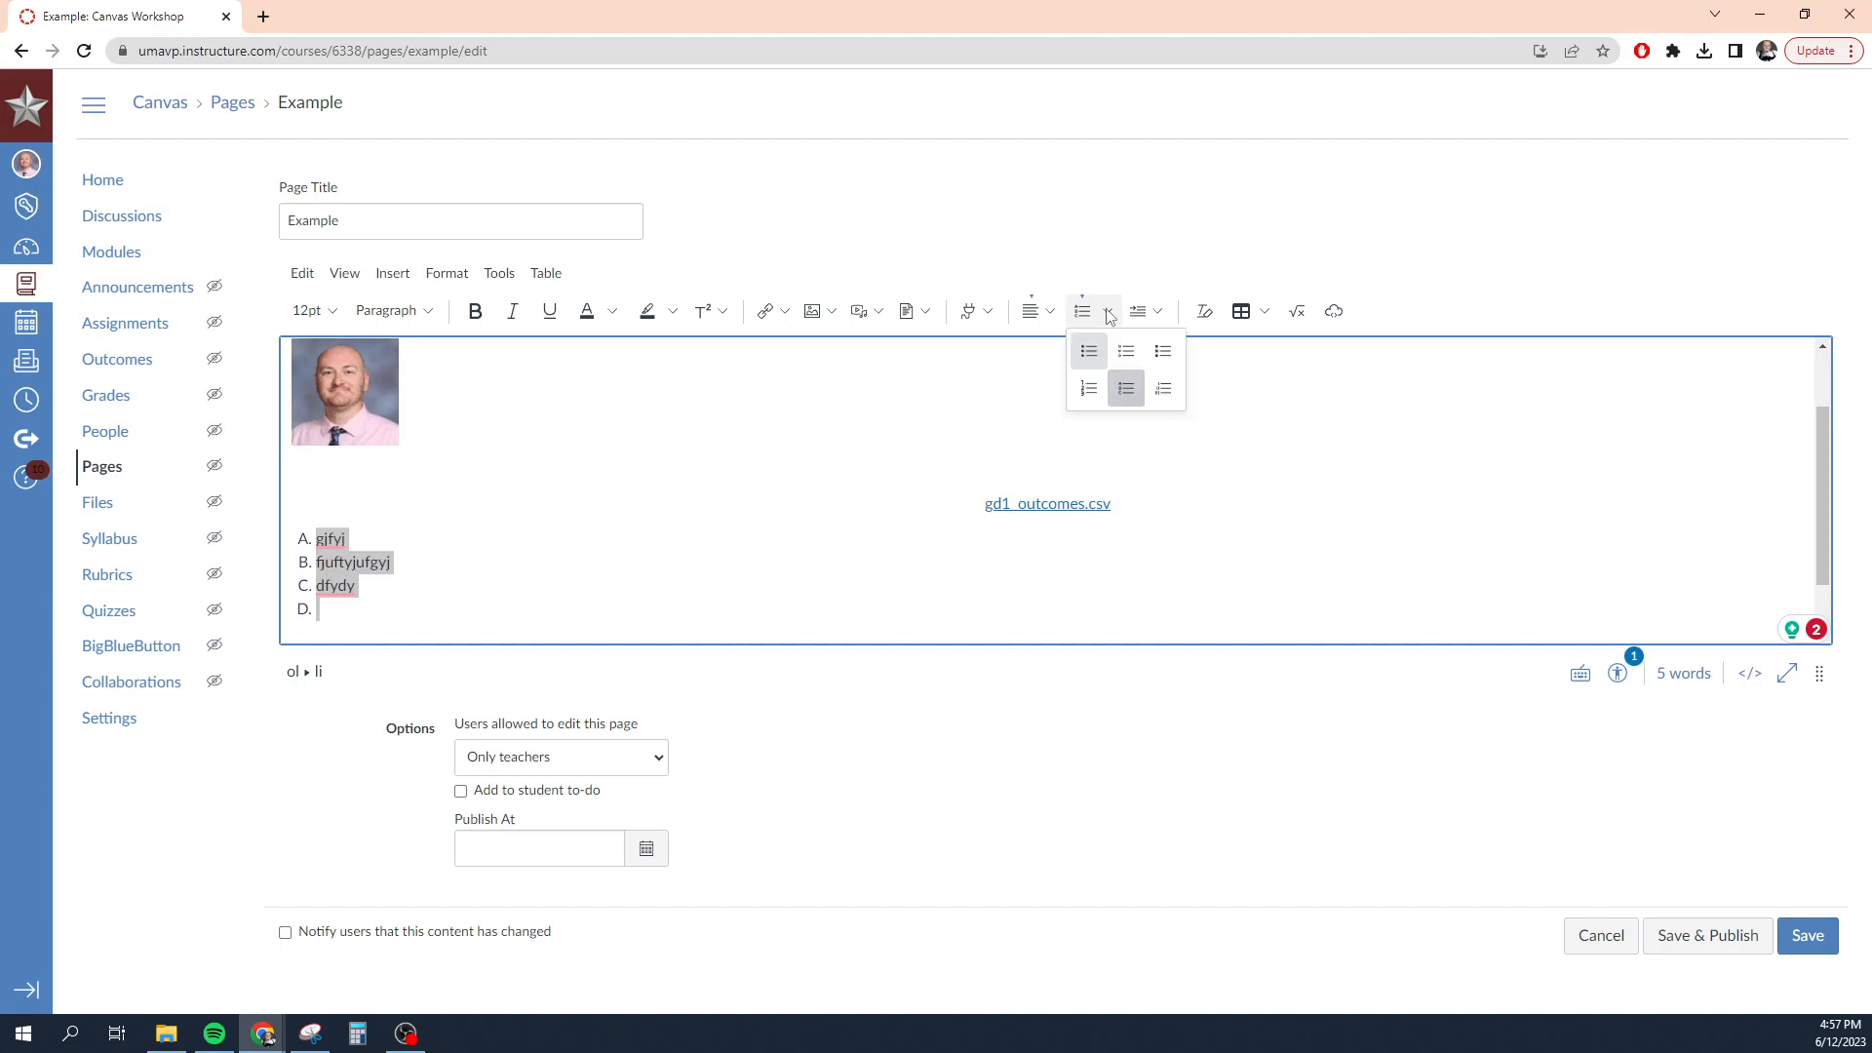
{"action": "left_click", "coordinate": [1109, 312]}
{"action": "left_click", "coordinate": [1155, 311]}
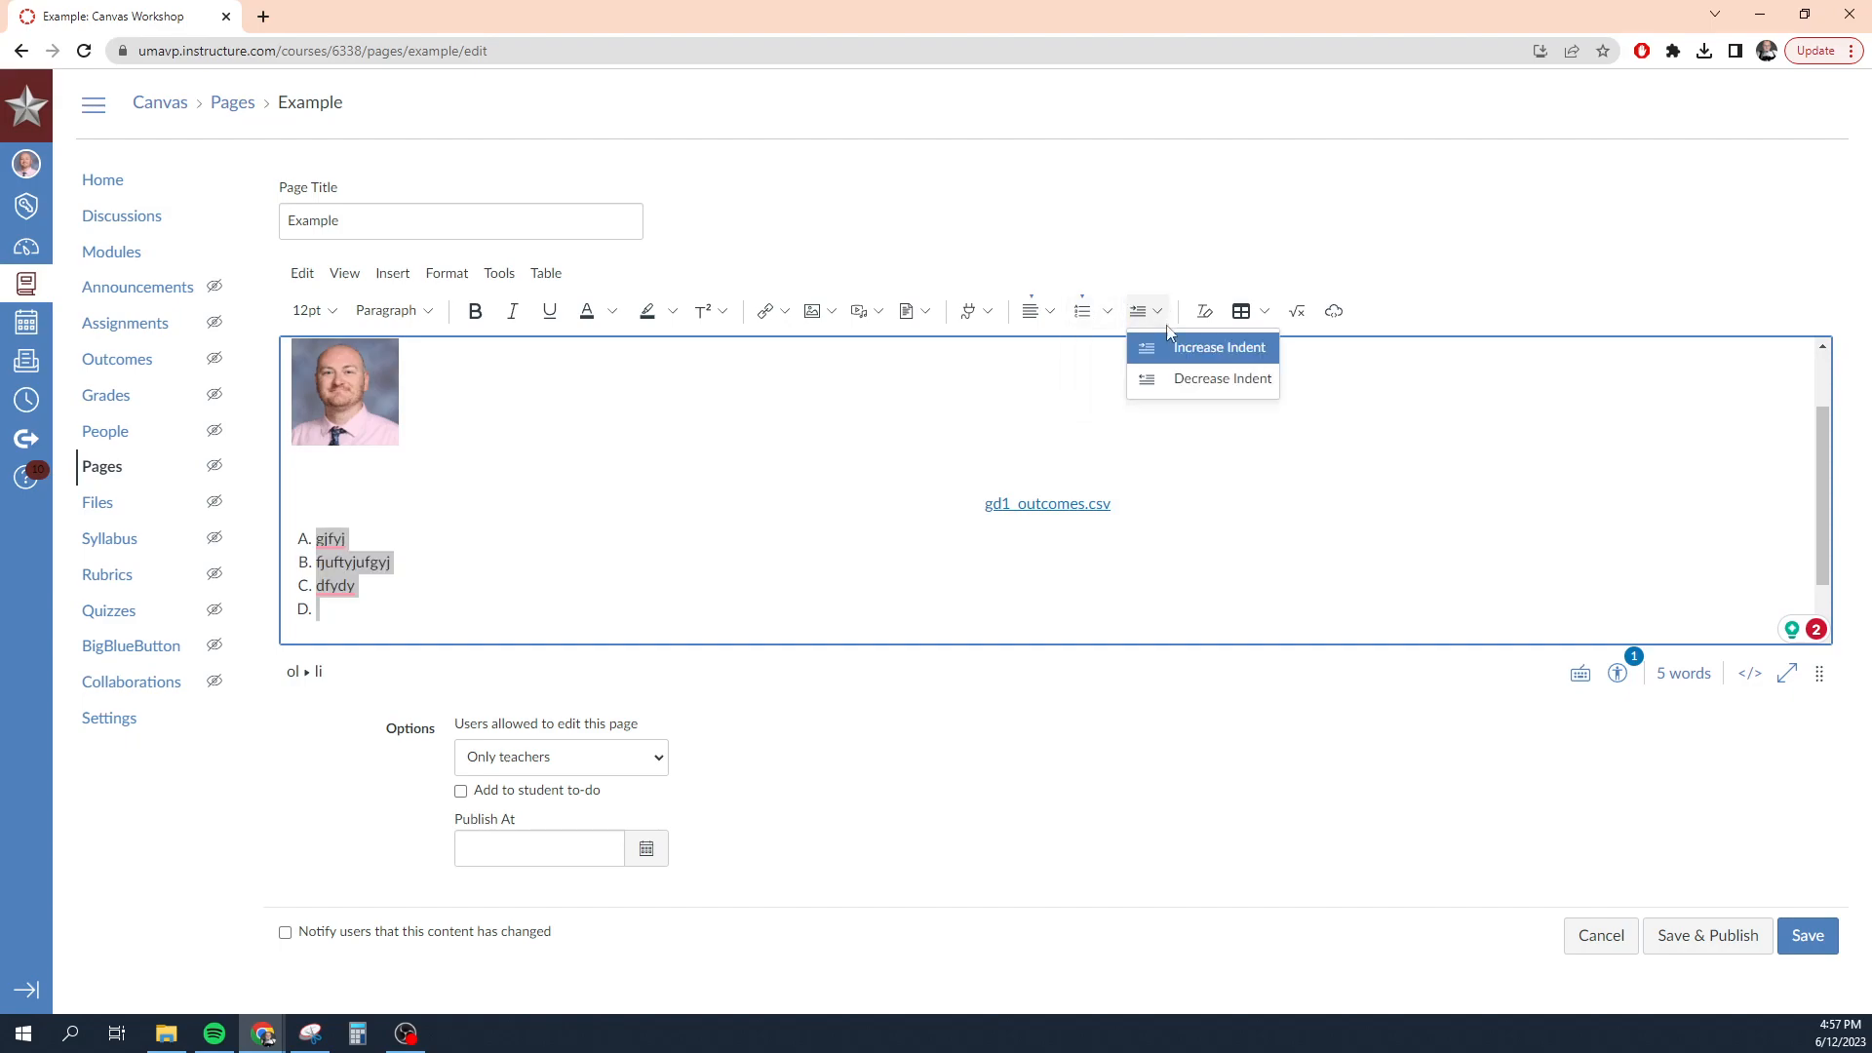
{"action": "left_click", "coordinate": [642, 568]}
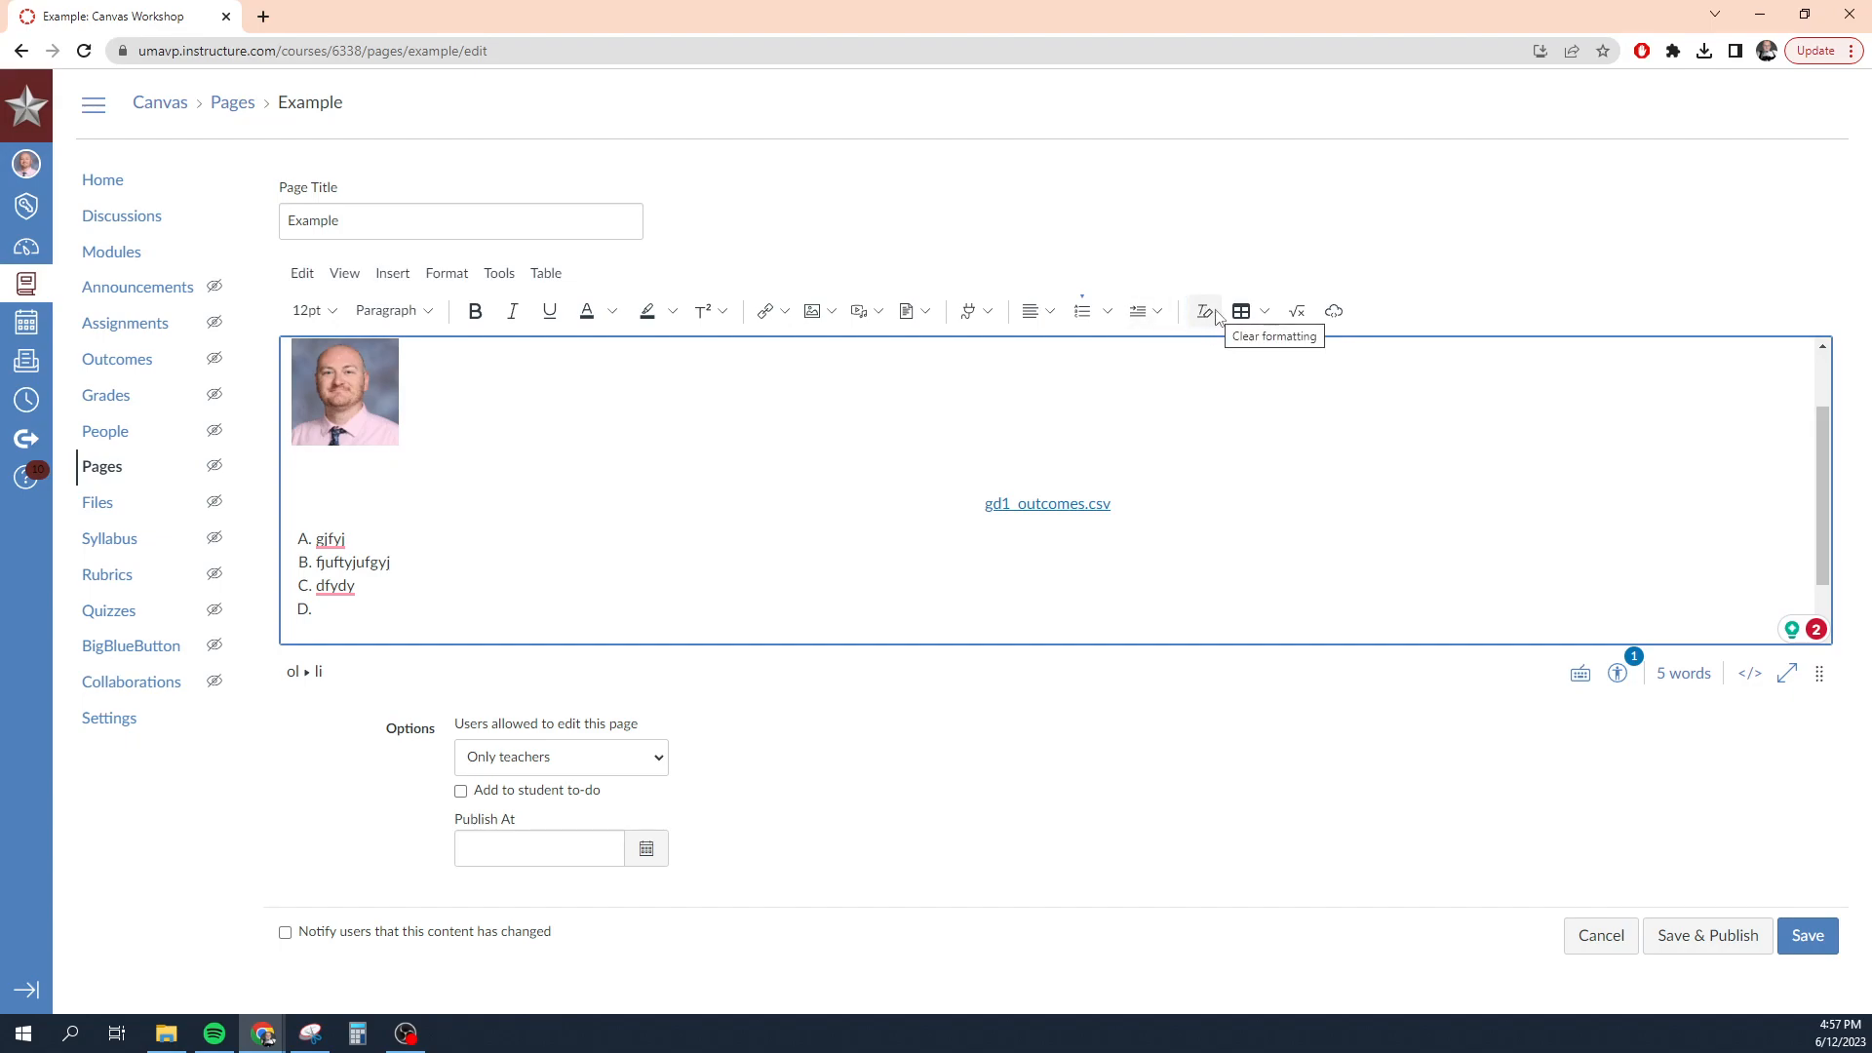
Clear the formatting of the gd1_outcomes.csv link and the list items, and end the list at its empty last item.
{"action": "left_click_drag", "start_coordinate": [369, 611], "coordinate": [983, 499]}
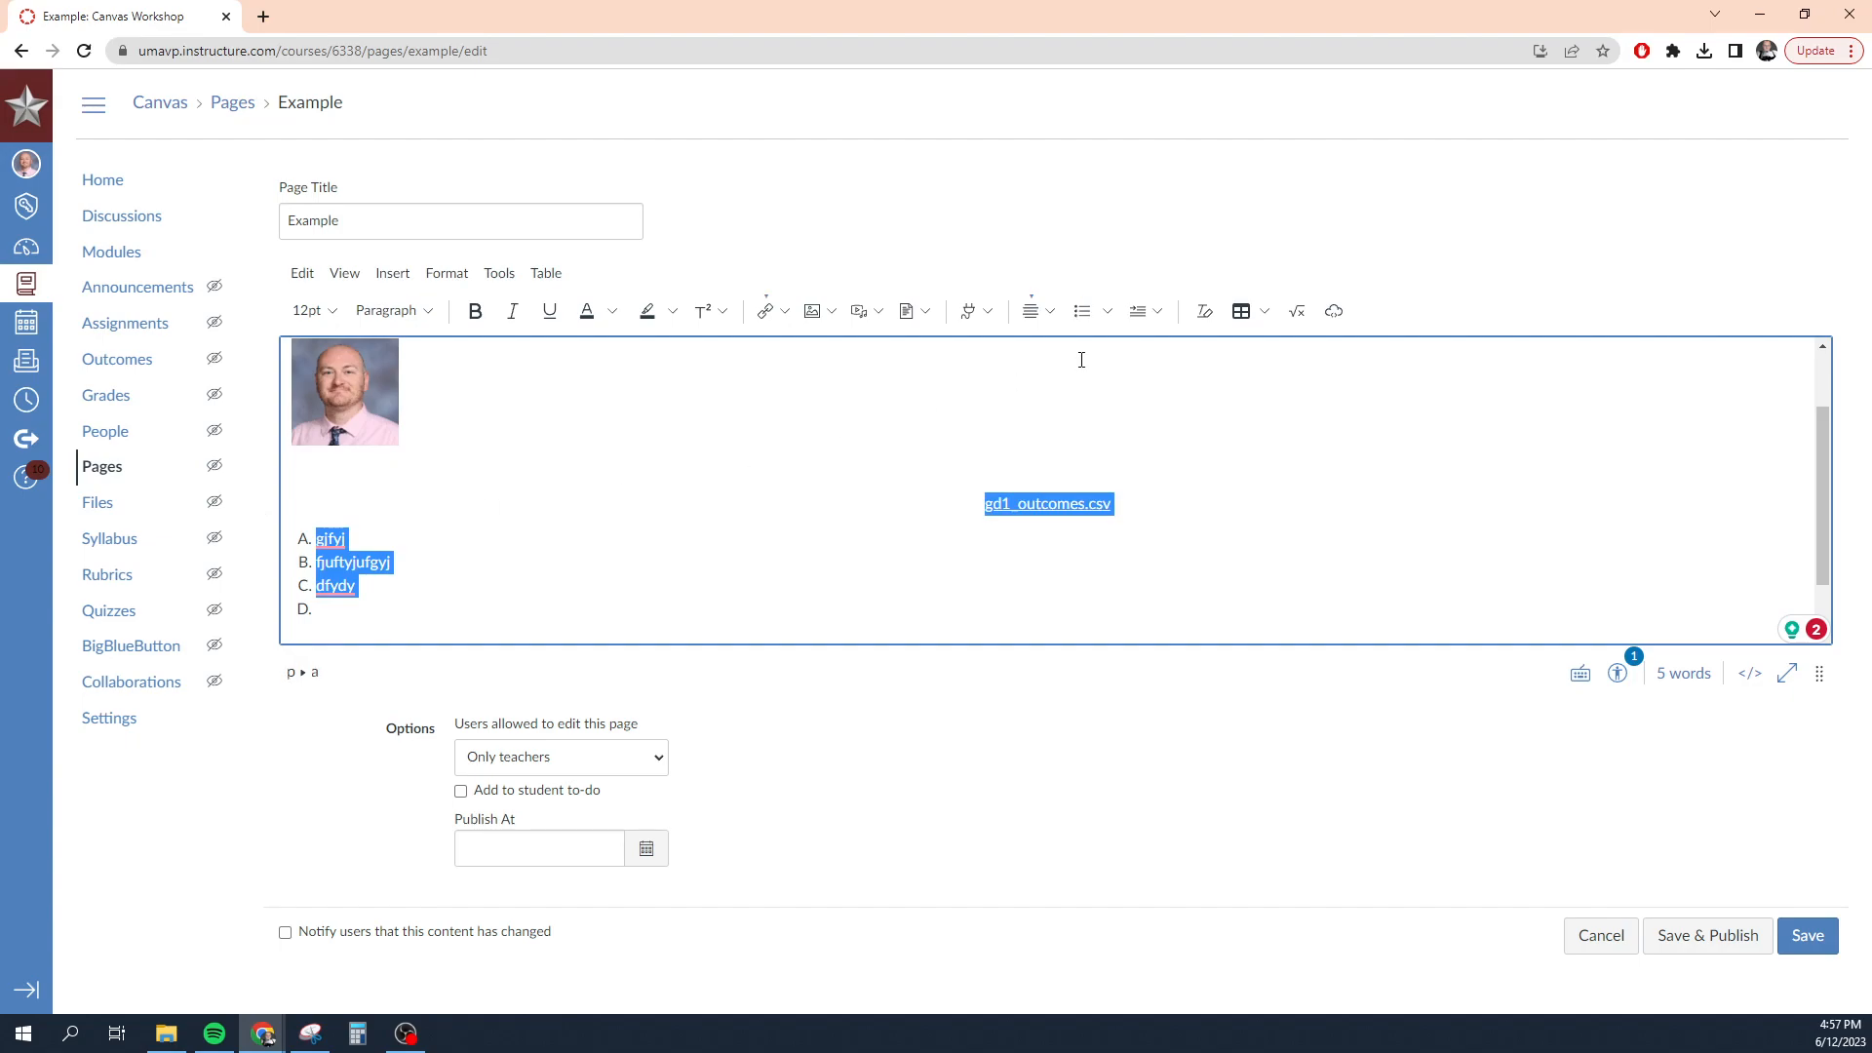
{"action": "left_click", "coordinate": [1204, 312]}
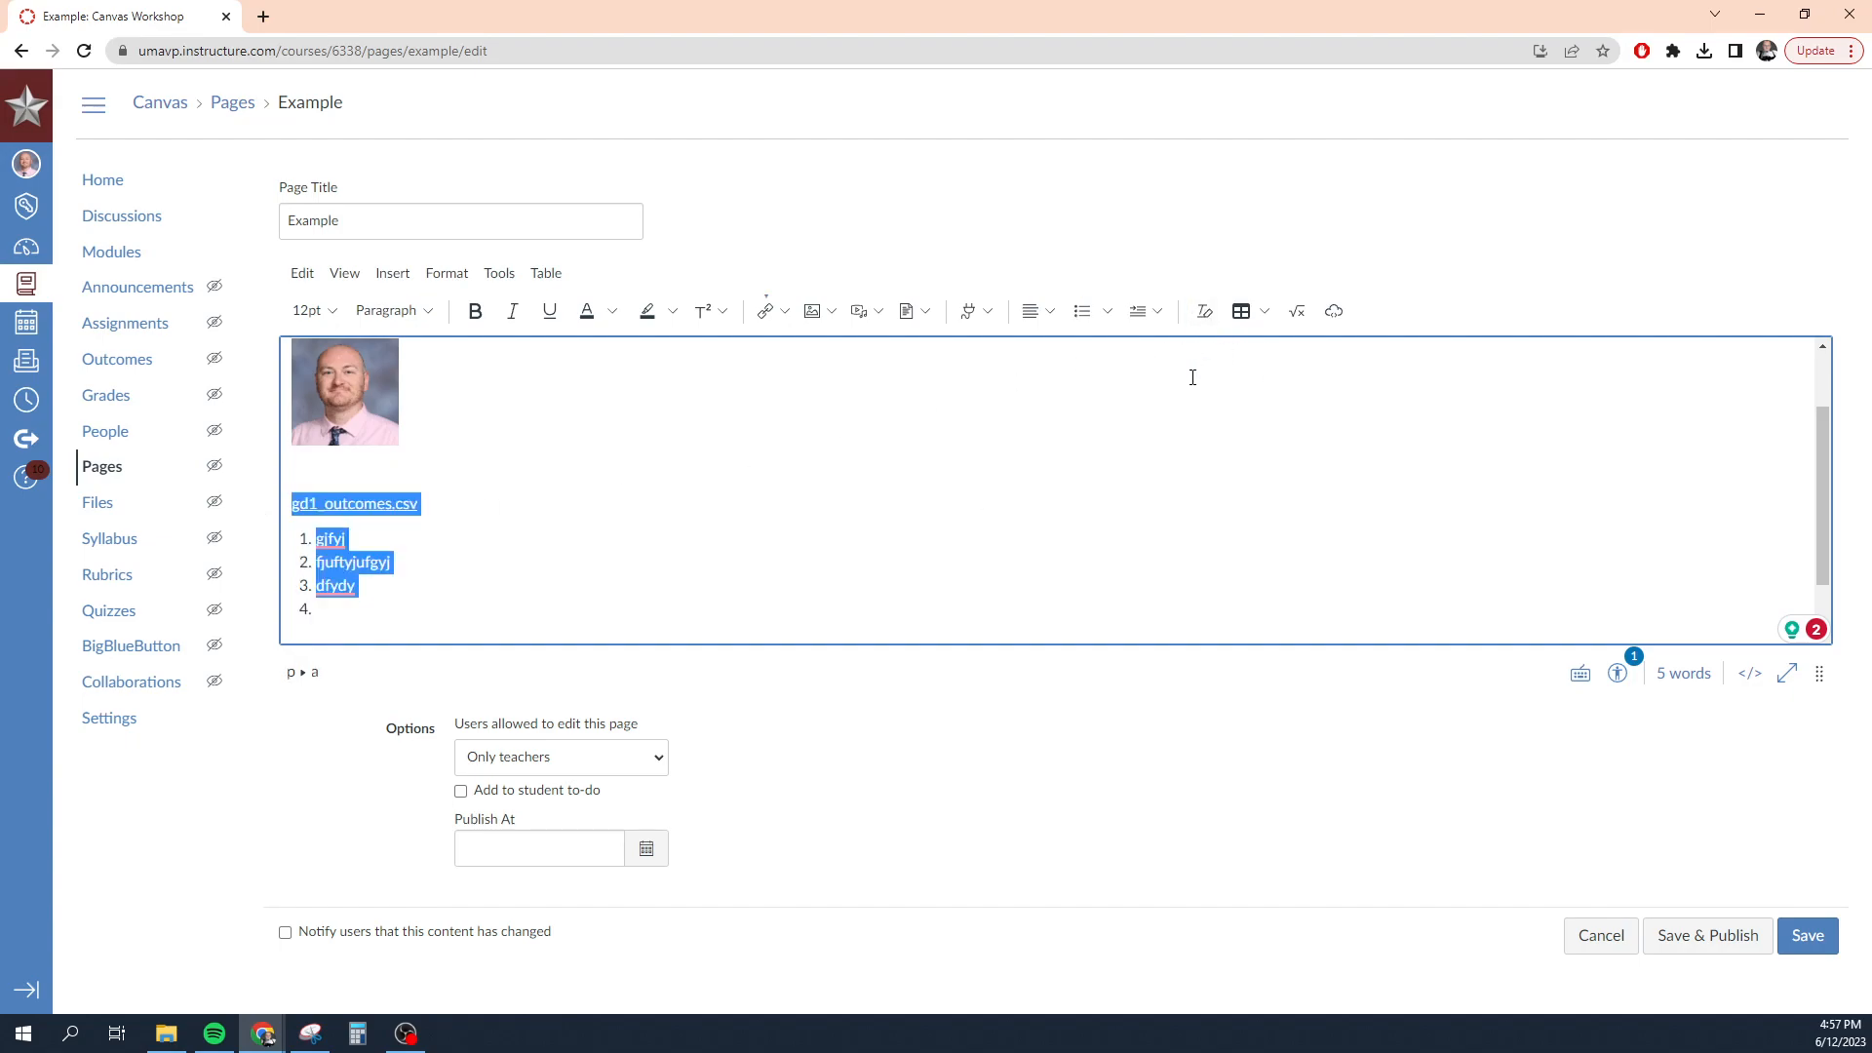
{"action": "left_click", "coordinate": [523, 552]}
{"action": "scroll", "coordinate": [519, 561], "scroll_direction": "up", "scroll_amount": 1}
{"action": "scroll", "coordinate": [518, 564], "scroll_direction": "down", "scroll_amount": 2}
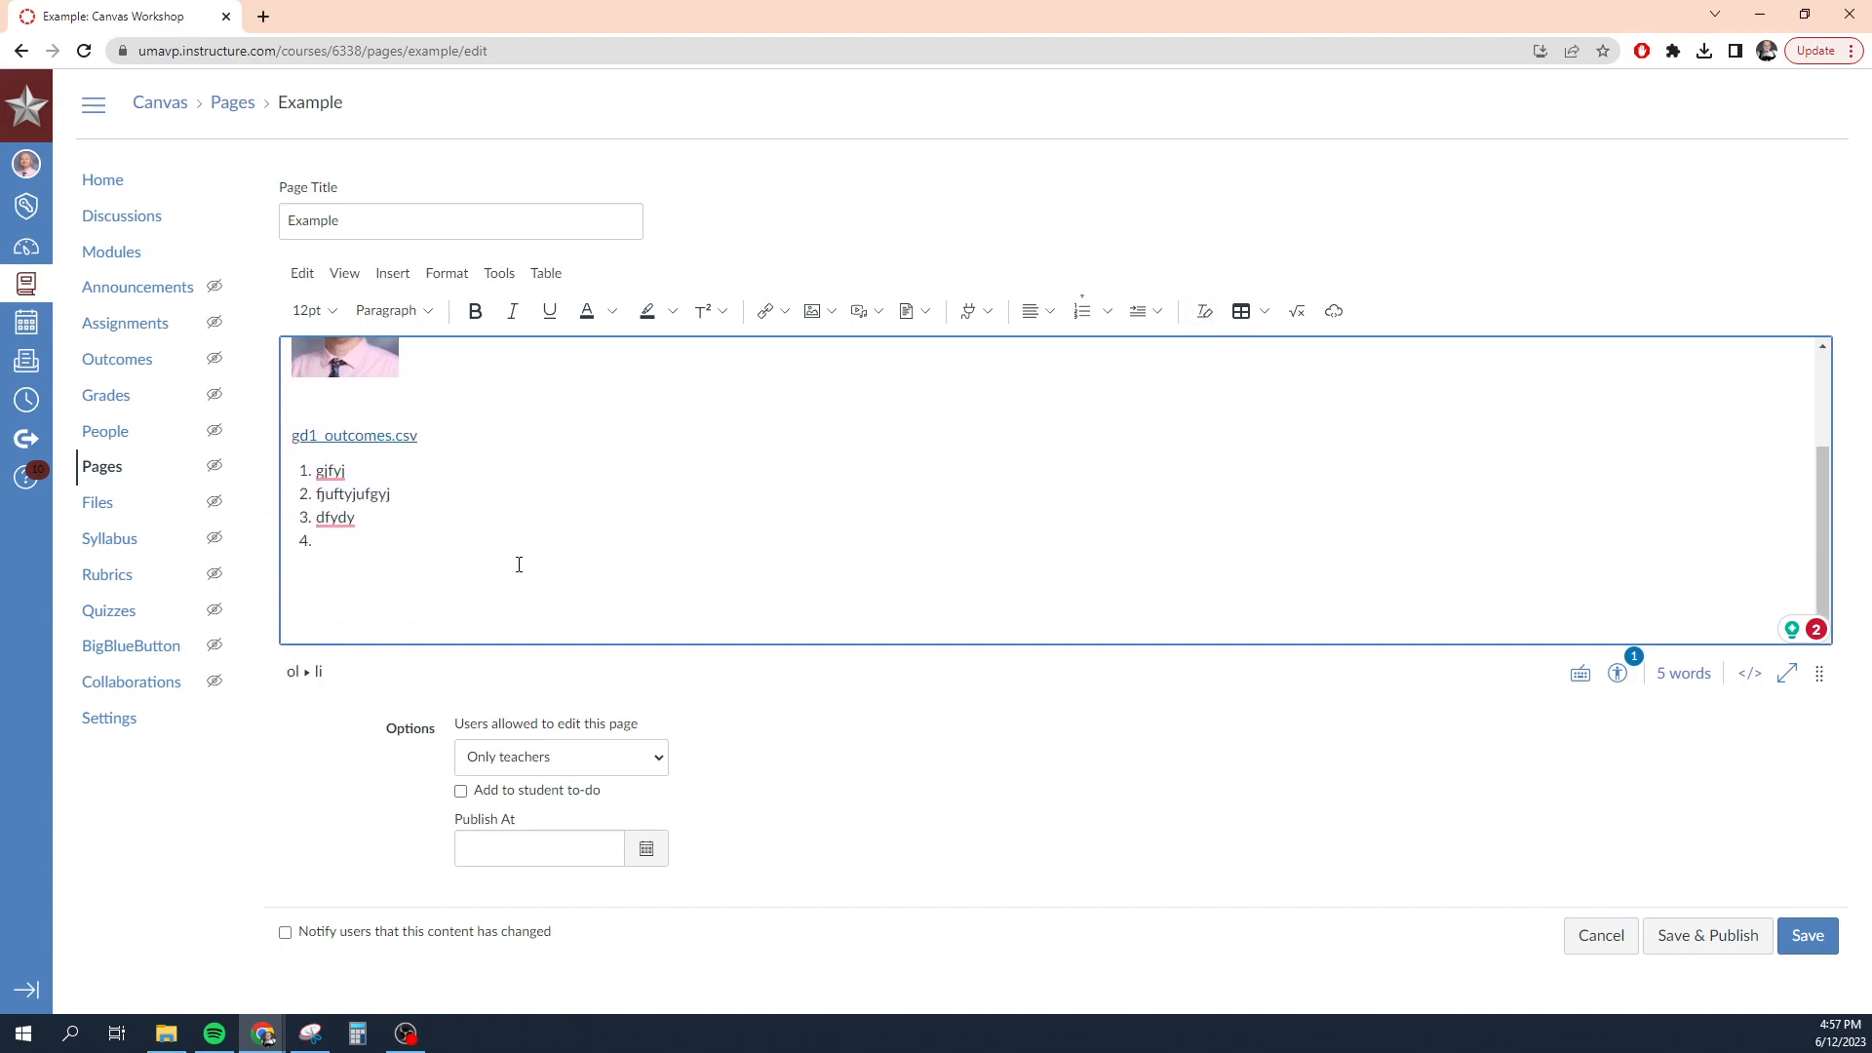
{"action": "scroll", "coordinate": [526, 561], "scroll_direction": "up", "scroll_amount": 1}
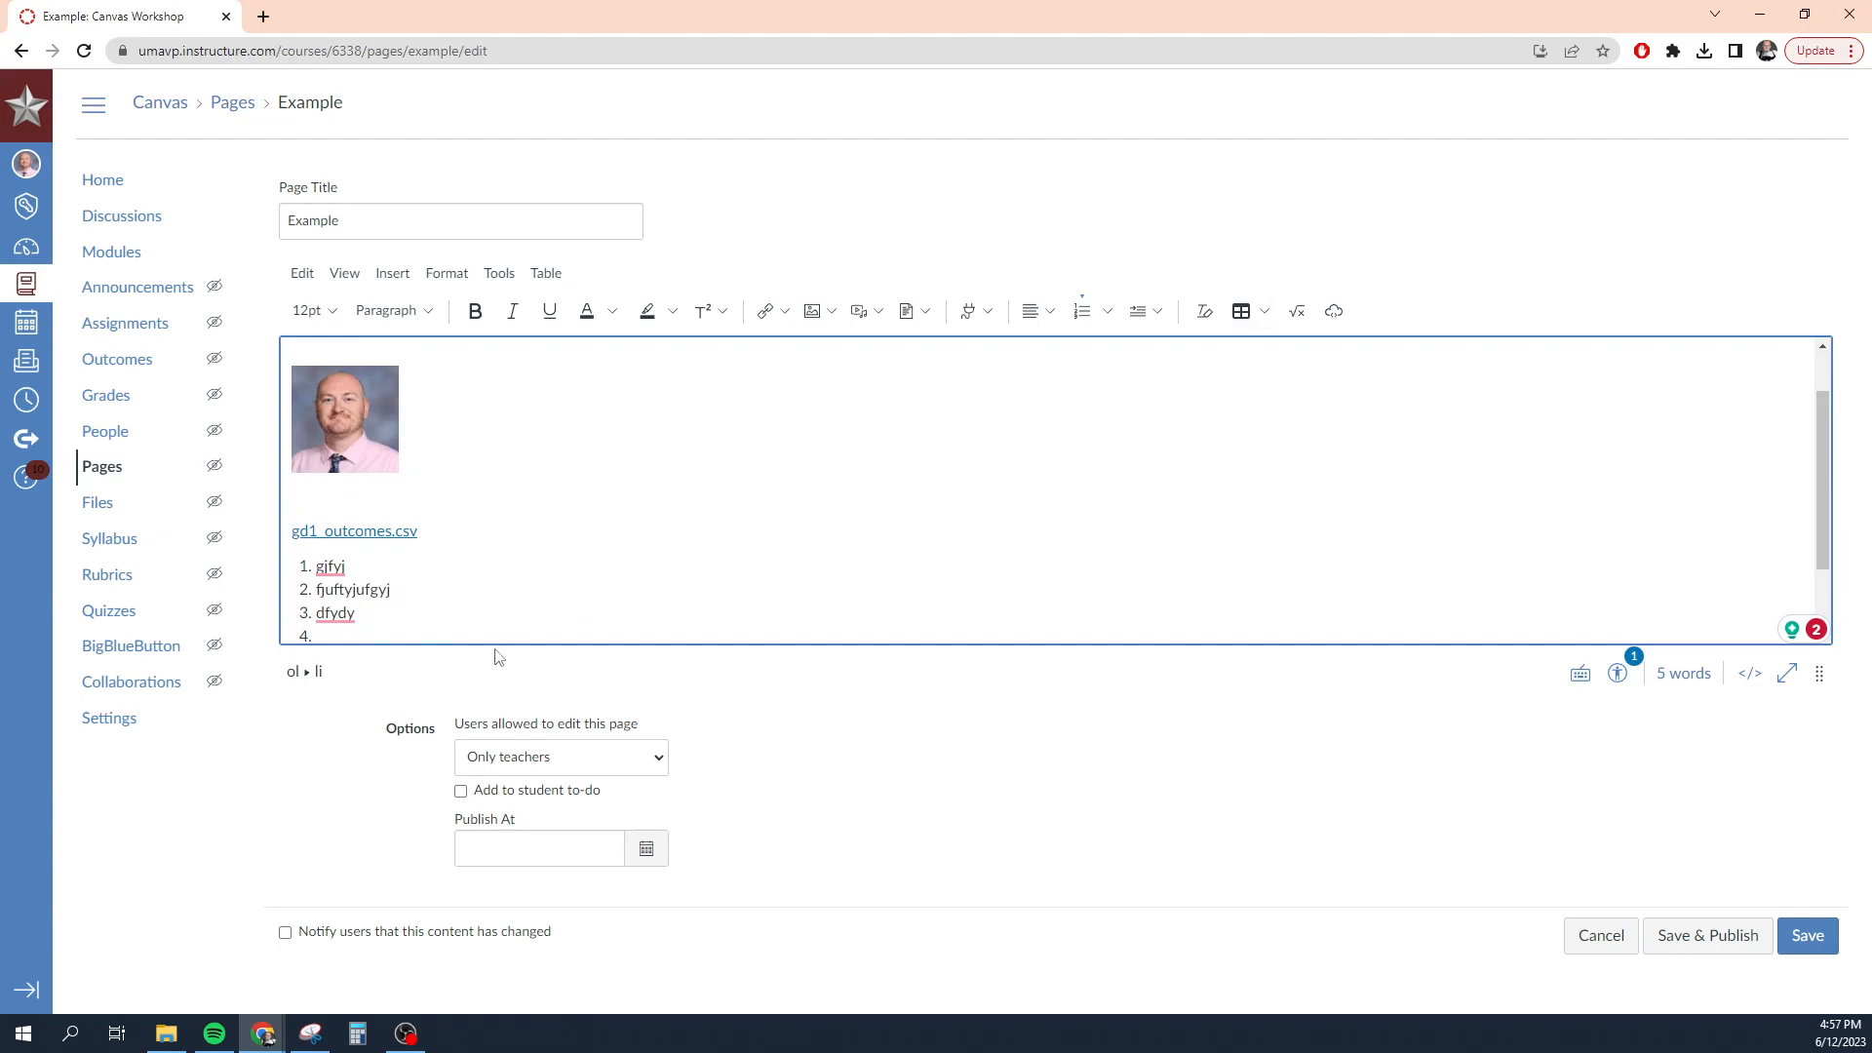
{"action": "key", "text": "Return"}
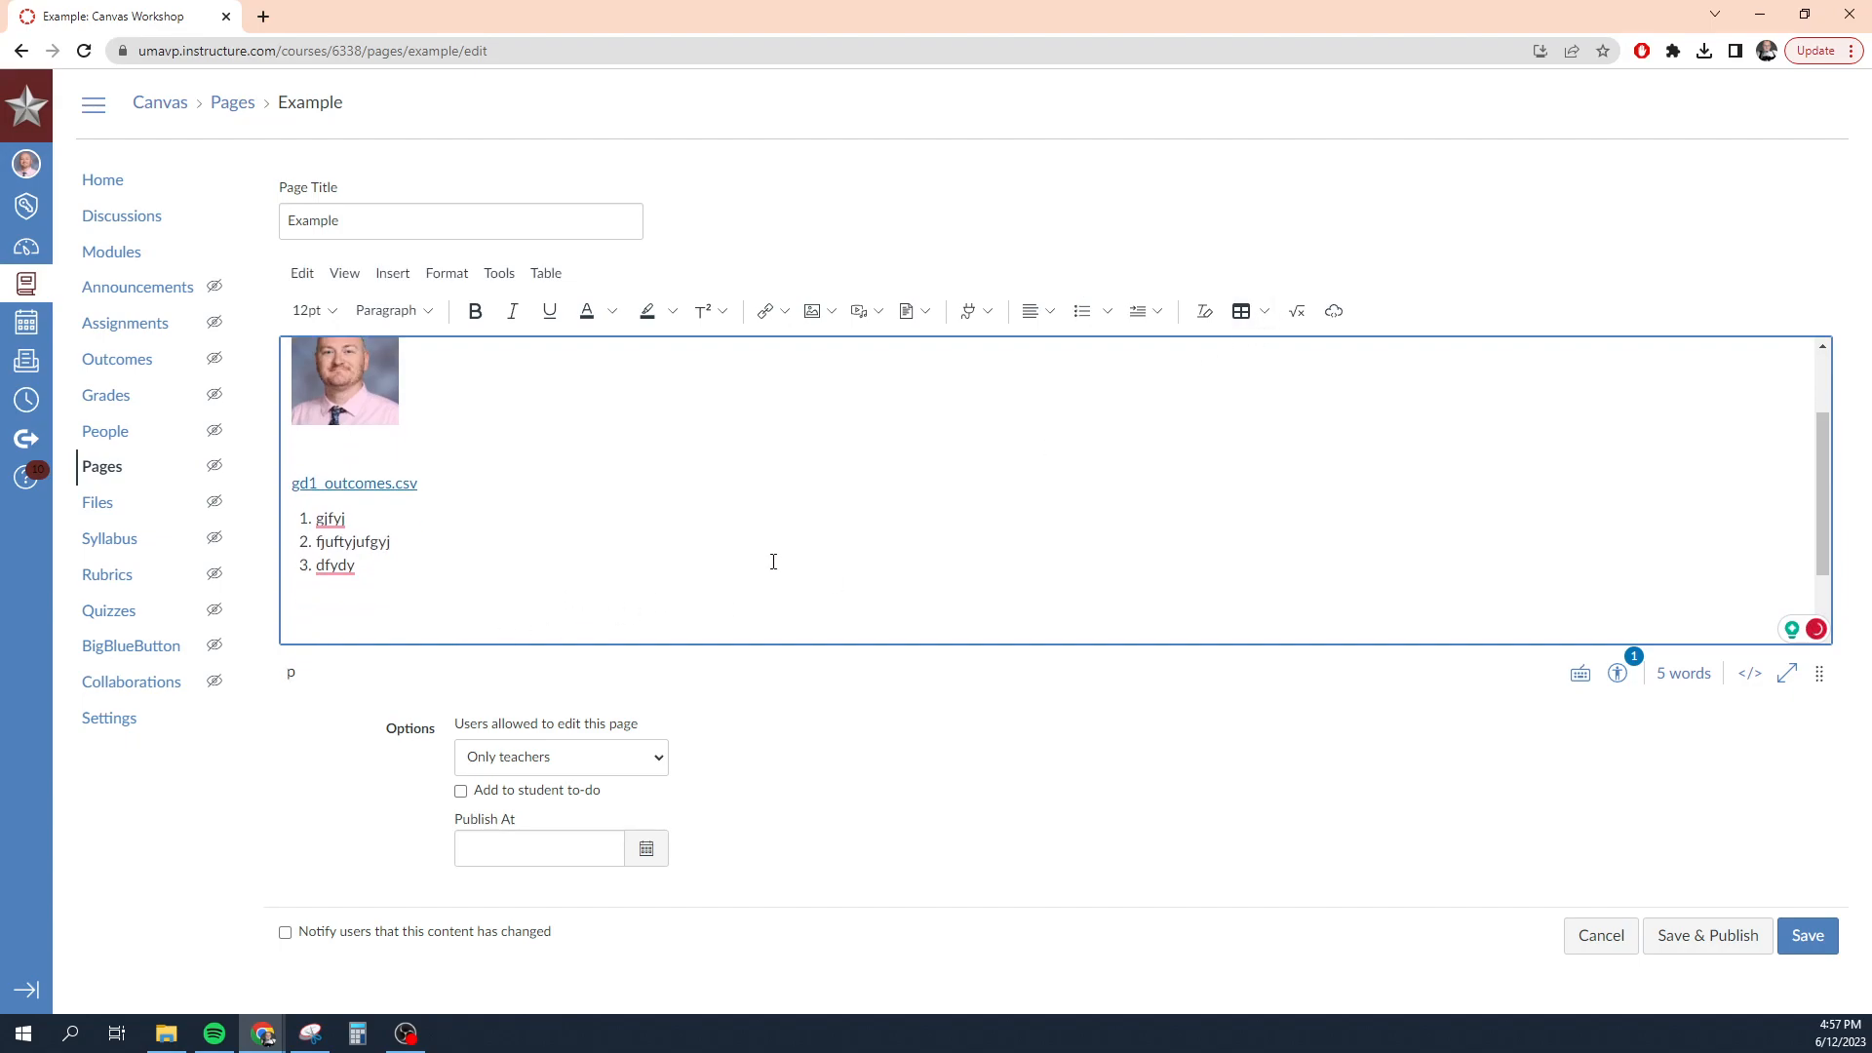
Insert a table with six columns and four rows below the numbered list.
{"action": "scroll", "coordinate": [773, 560], "scroll_direction": "down", "scroll_amount": 1}
{"action": "left_click", "coordinate": [1244, 311]}
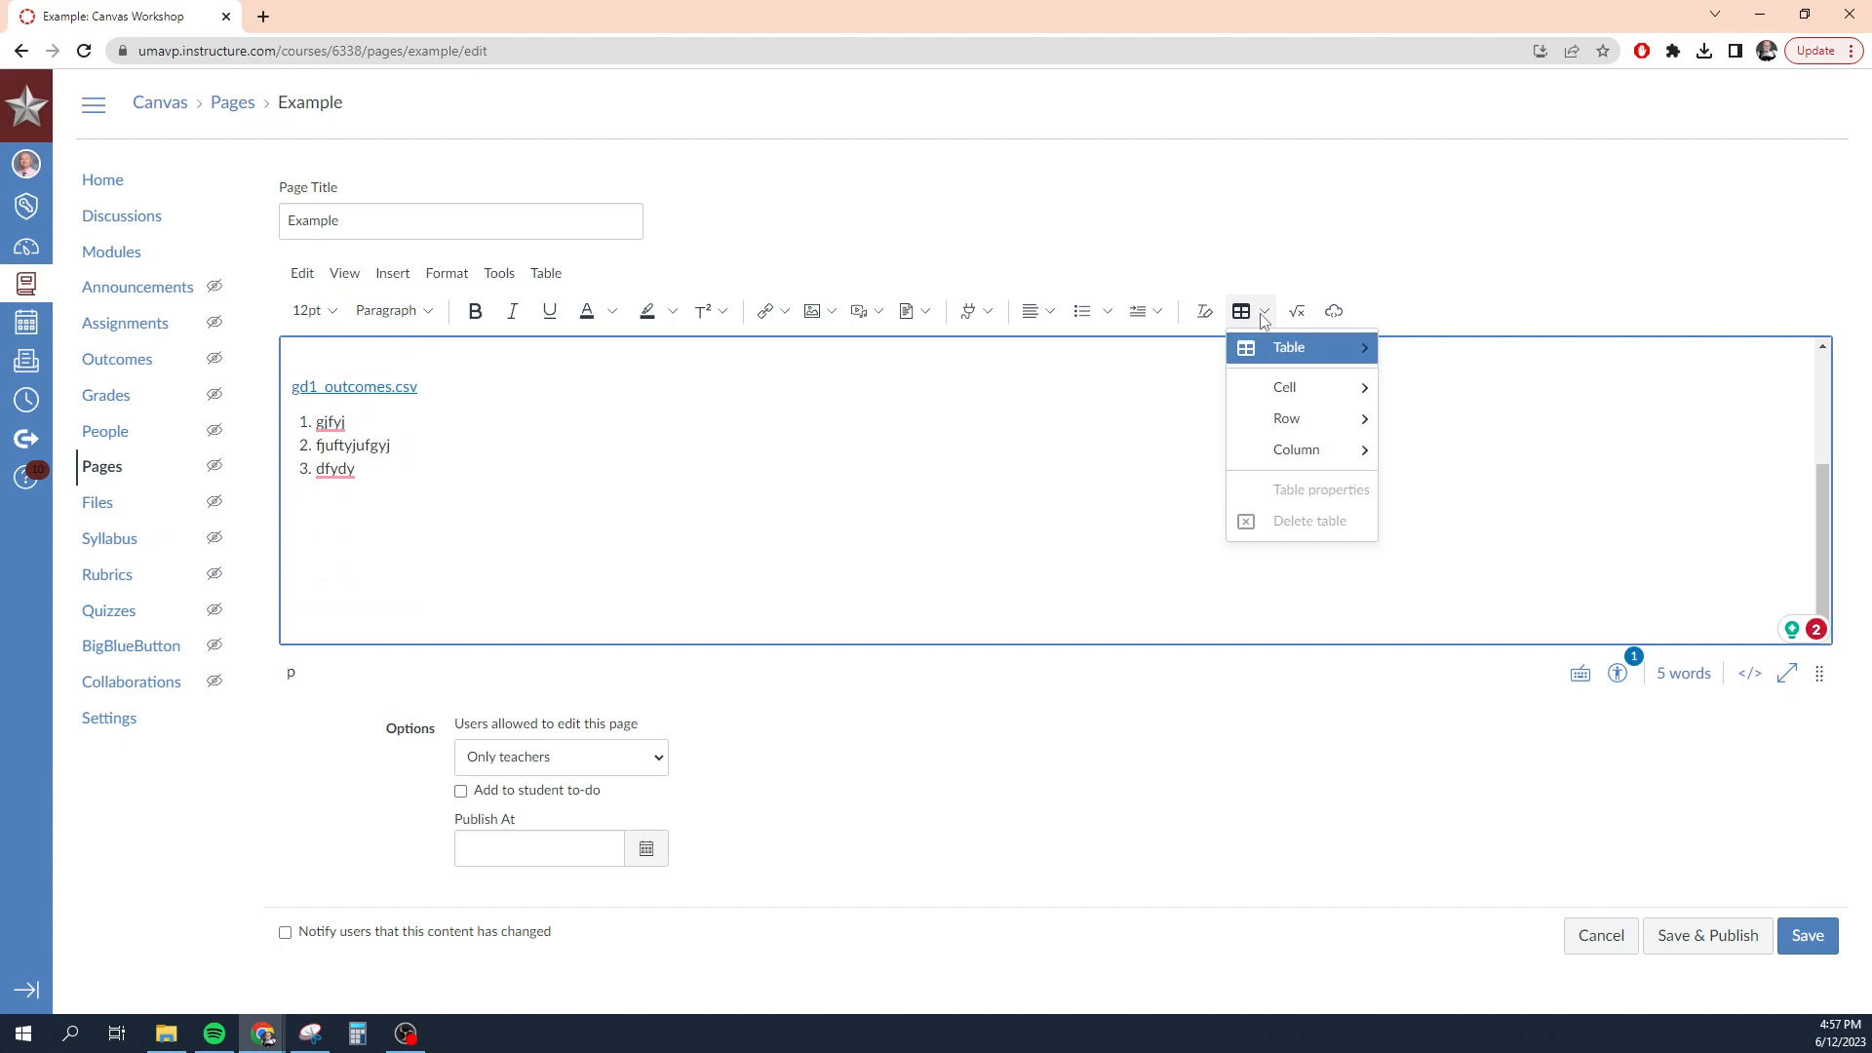
{"action": "mouse_move", "coordinate": [1295, 403]}
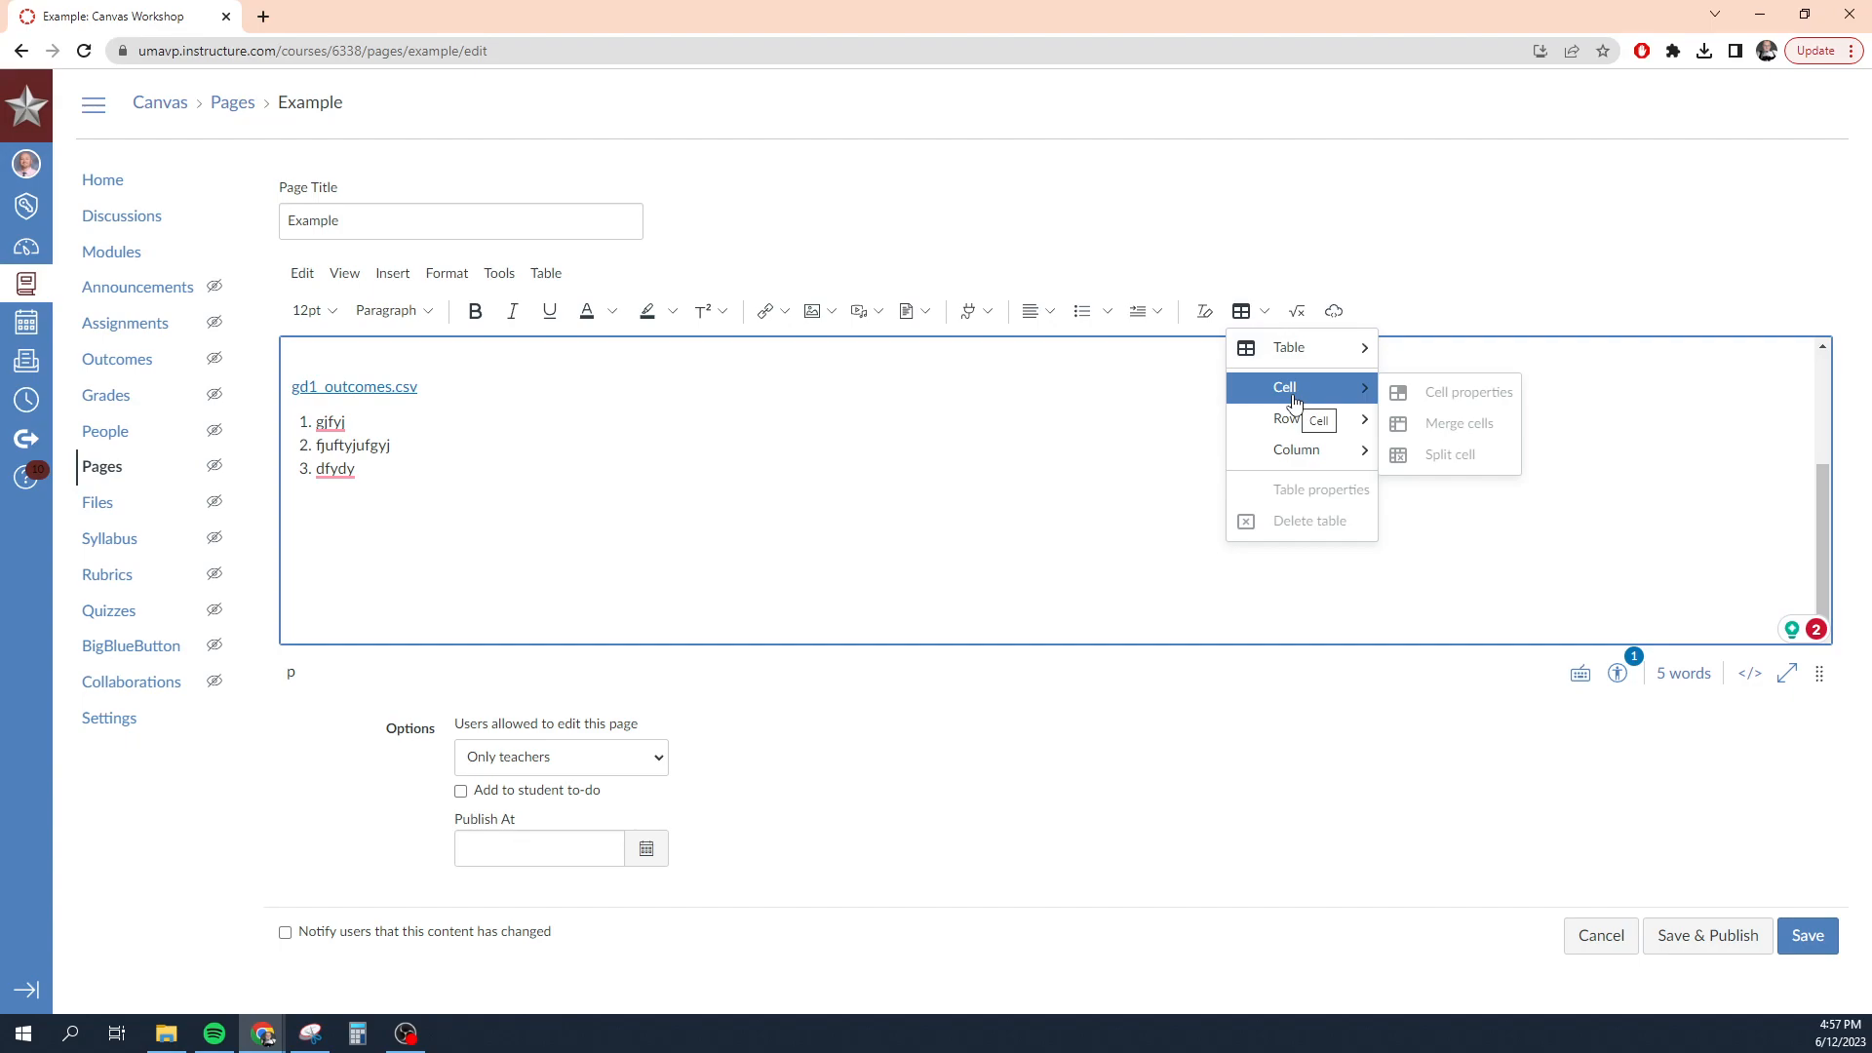
{"action": "mouse_move", "coordinate": [1297, 353]}
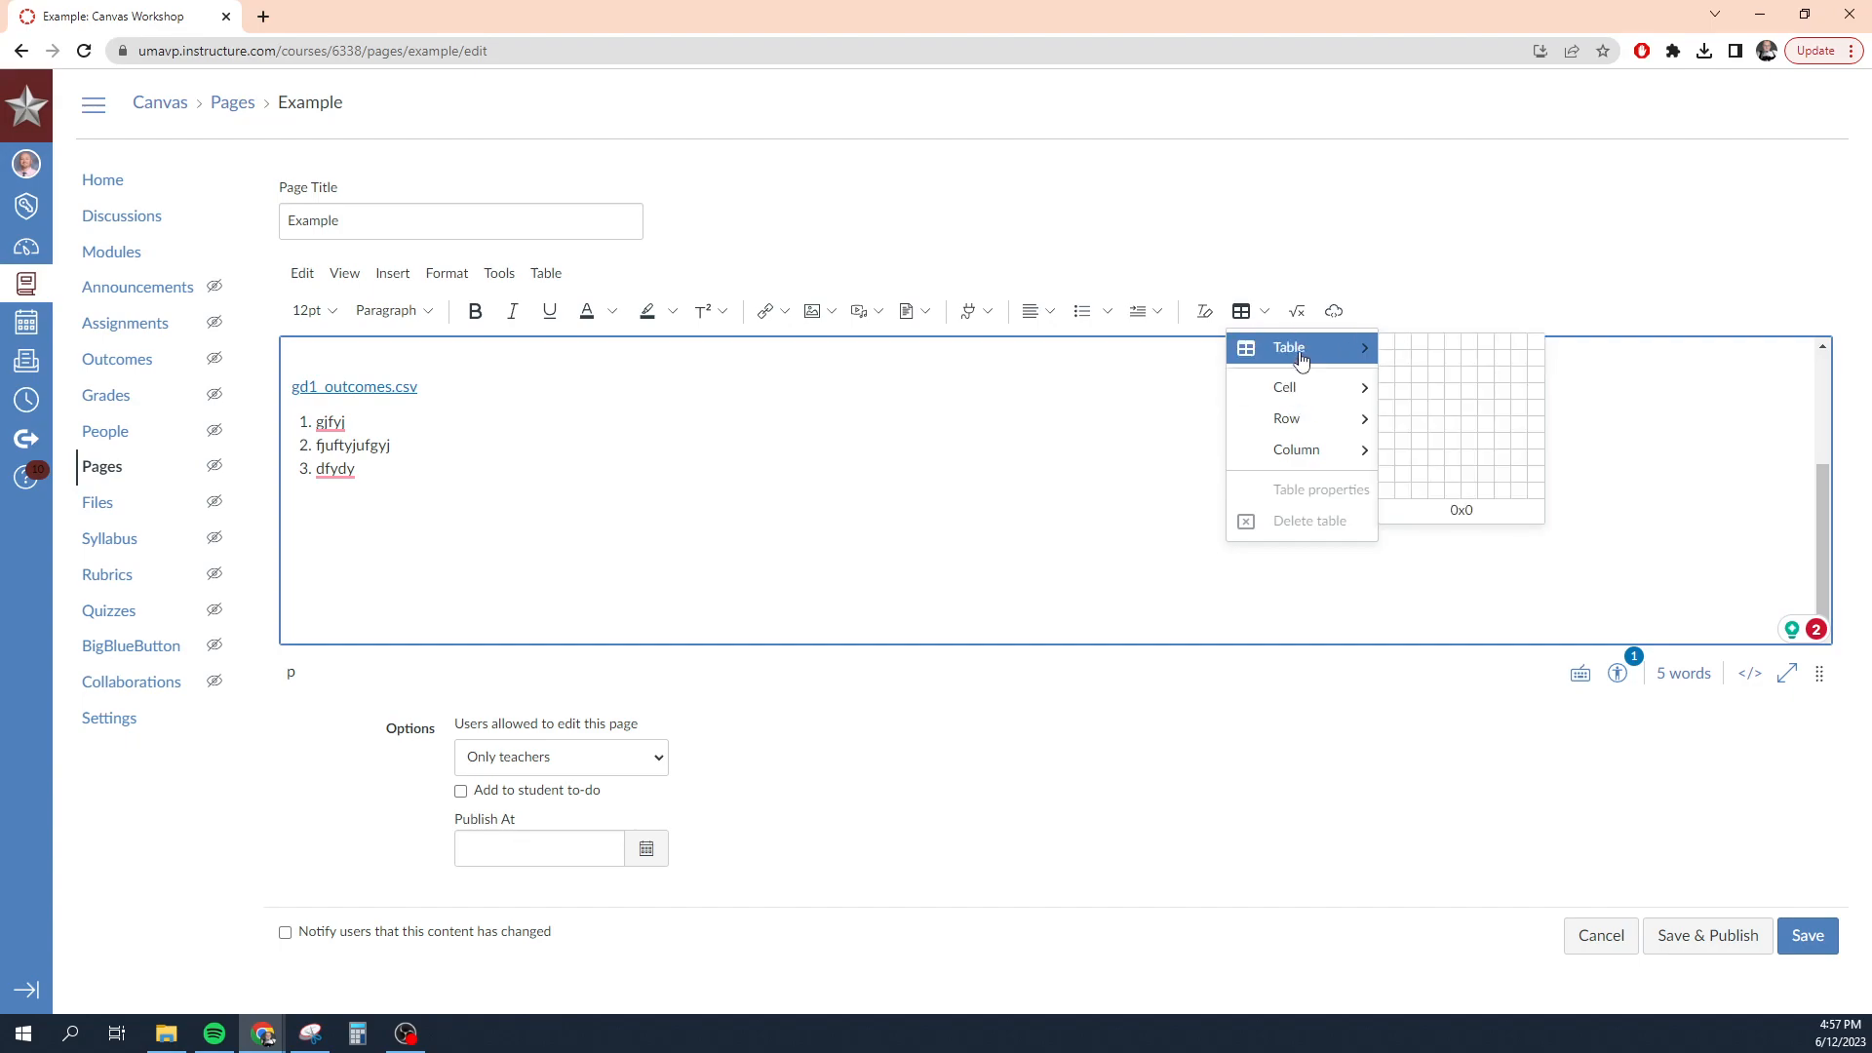
{"action": "left_click", "coordinate": [1472, 393]}
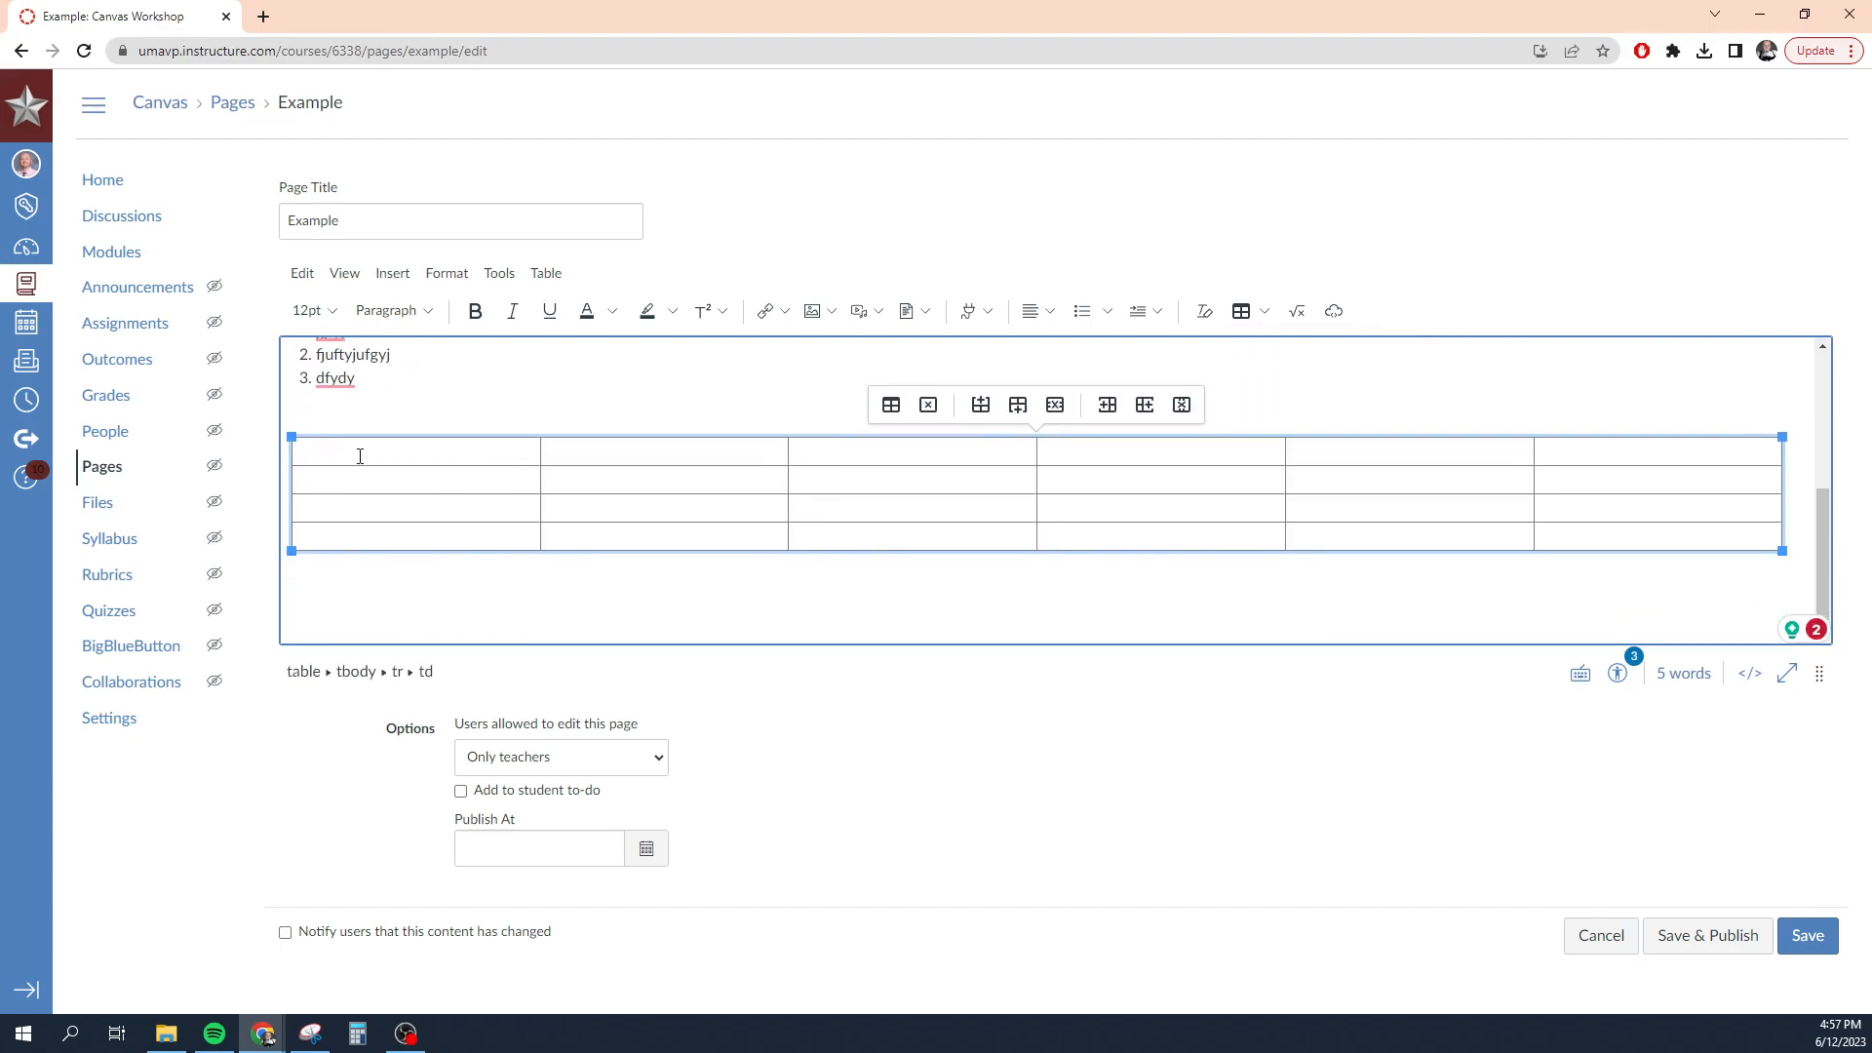
Enter gsdgsdrg and sdrgsdrg in the table's first two cells, sdrg in row 2 column 3, and rgasdrg in row 3 column 4.
{"action": "type", "text": "dgsdrgsdrgsdrg"}
{"action": "left_click", "coordinate": [908, 484]}
{"action": "type", "text": "sdrg"}
{"action": "left_click", "coordinate": [1153, 514]}
{"action": "type", "text": "rgasdrg"}
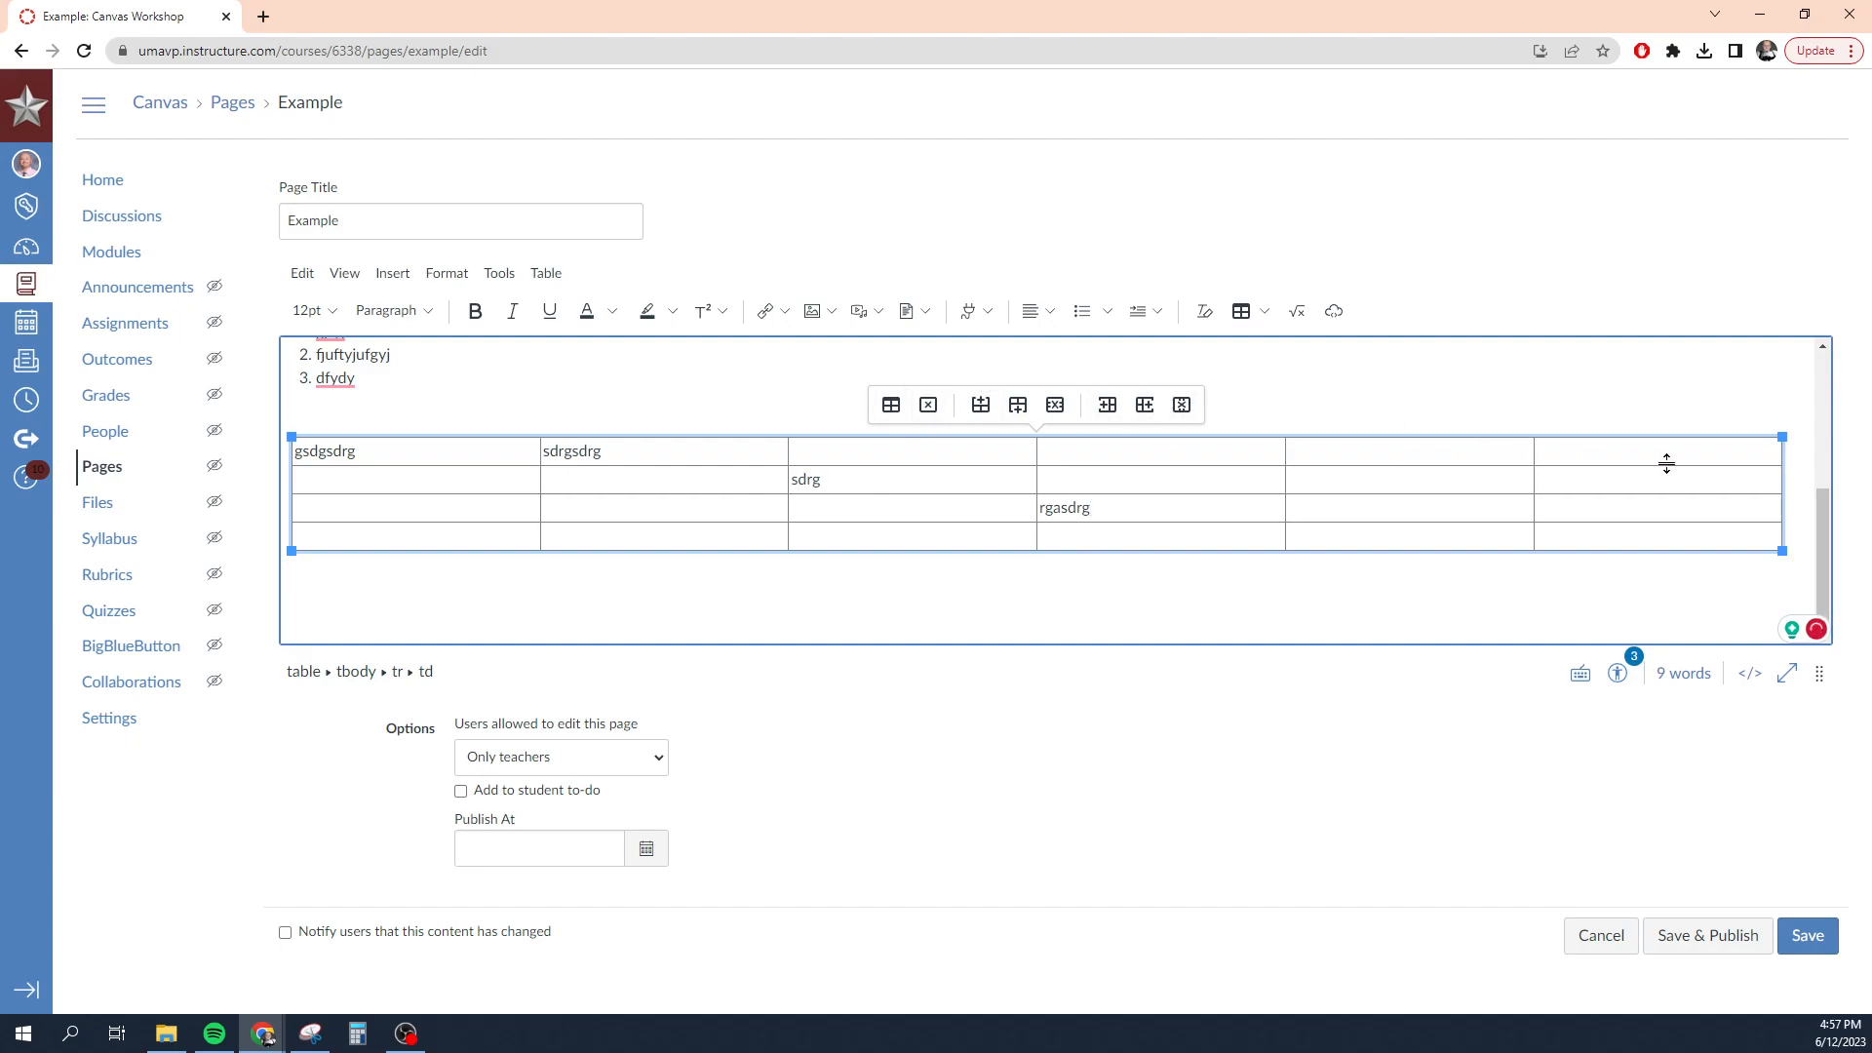
Delete the table's last column and narrow the table to about 50% of the page width.
{"action": "left_click", "coordinate": [1554, 462]}
{"action": "left_click", "coordinate": [1181, 405]}
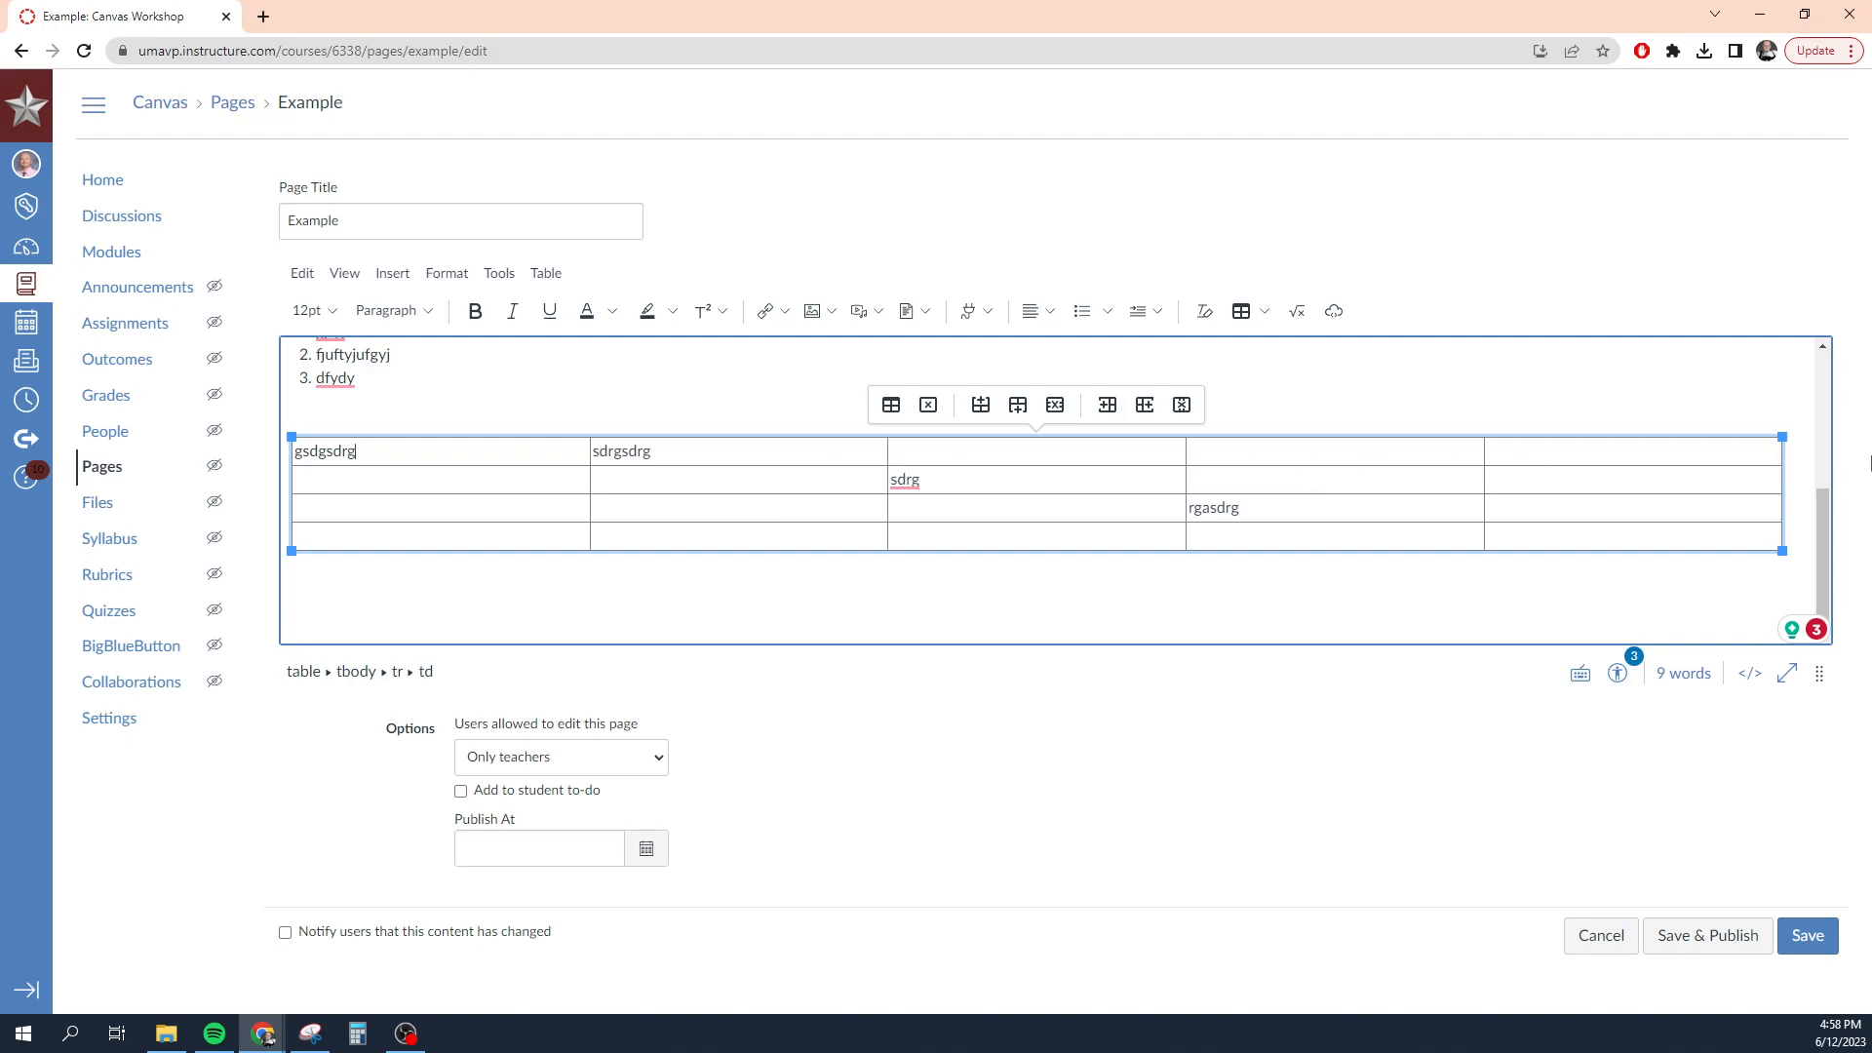
{"action": "left_click_drag", "start_coordinate": [1783, 437], "coordinate": [1050, 438]}
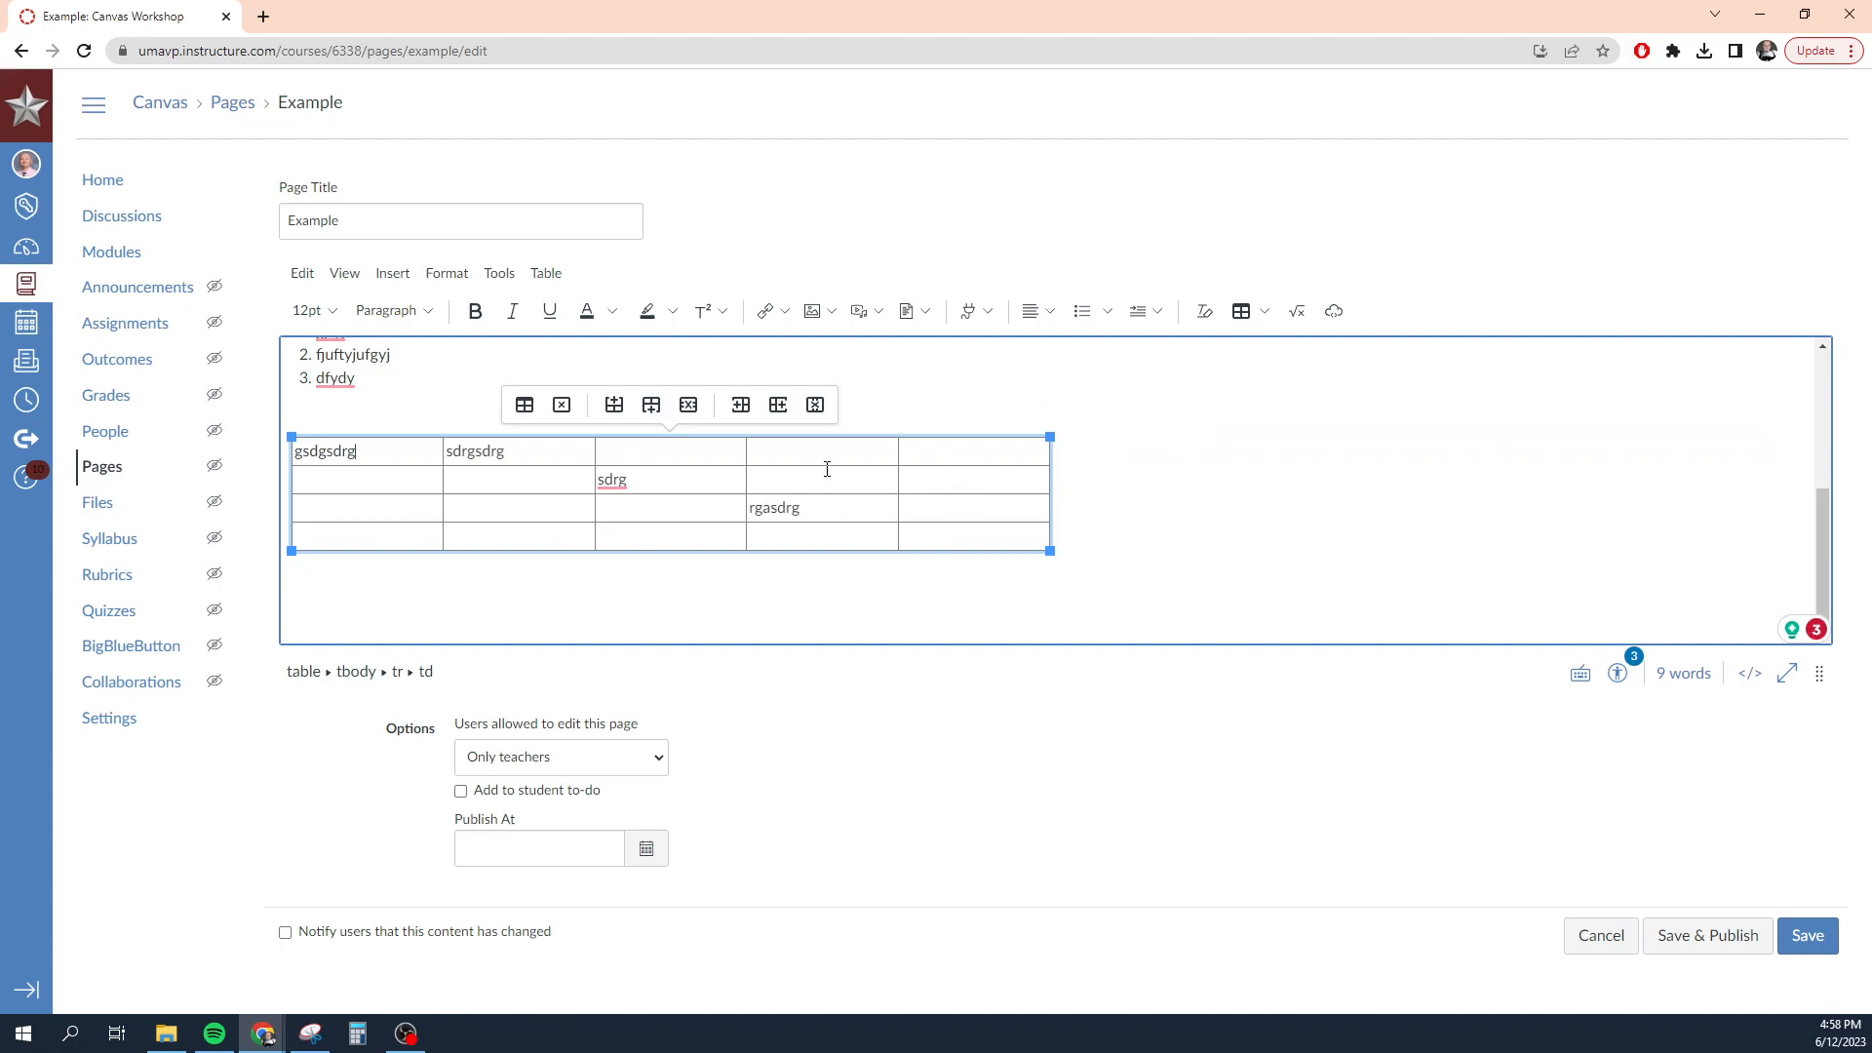
Delete the column containing rgasdrg and the last row, and insert an empty row below the table's first row.
{"action": "left_click", "coordinate": [815, 405]}
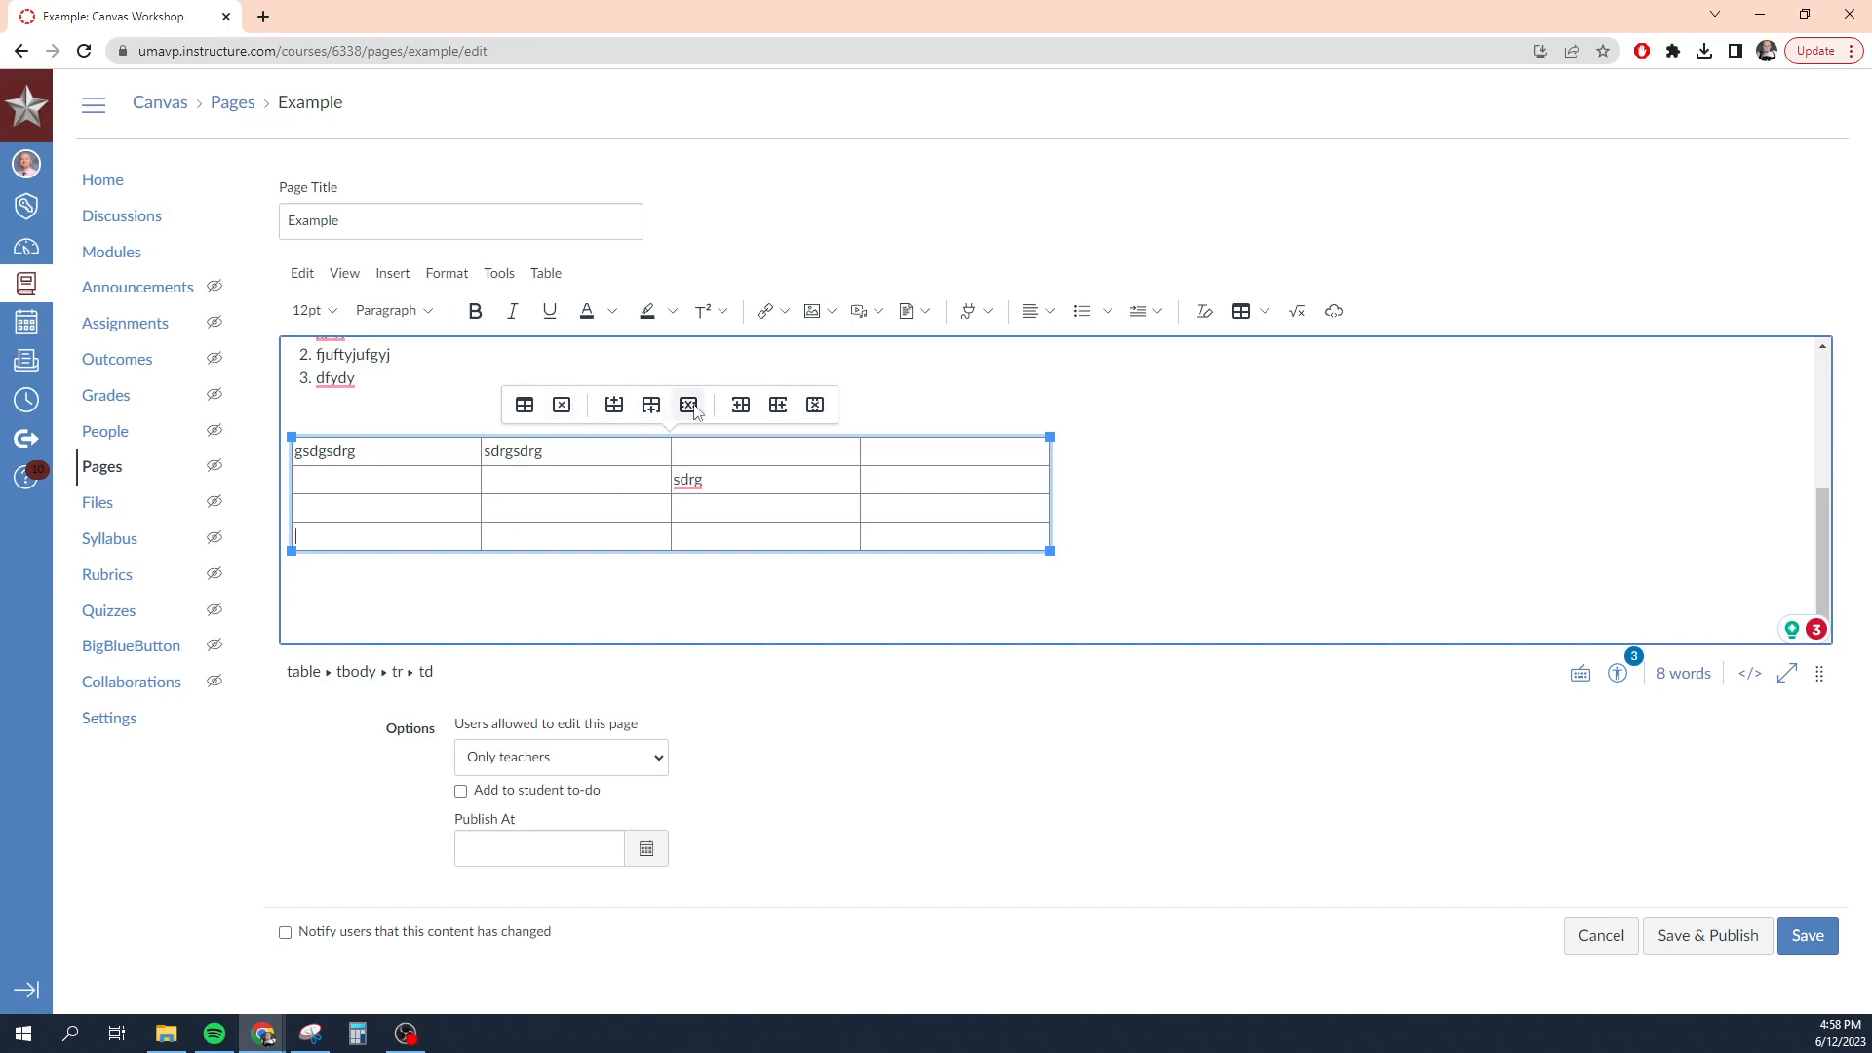
{"action": "left_click", "coordinate": [688, 405]}
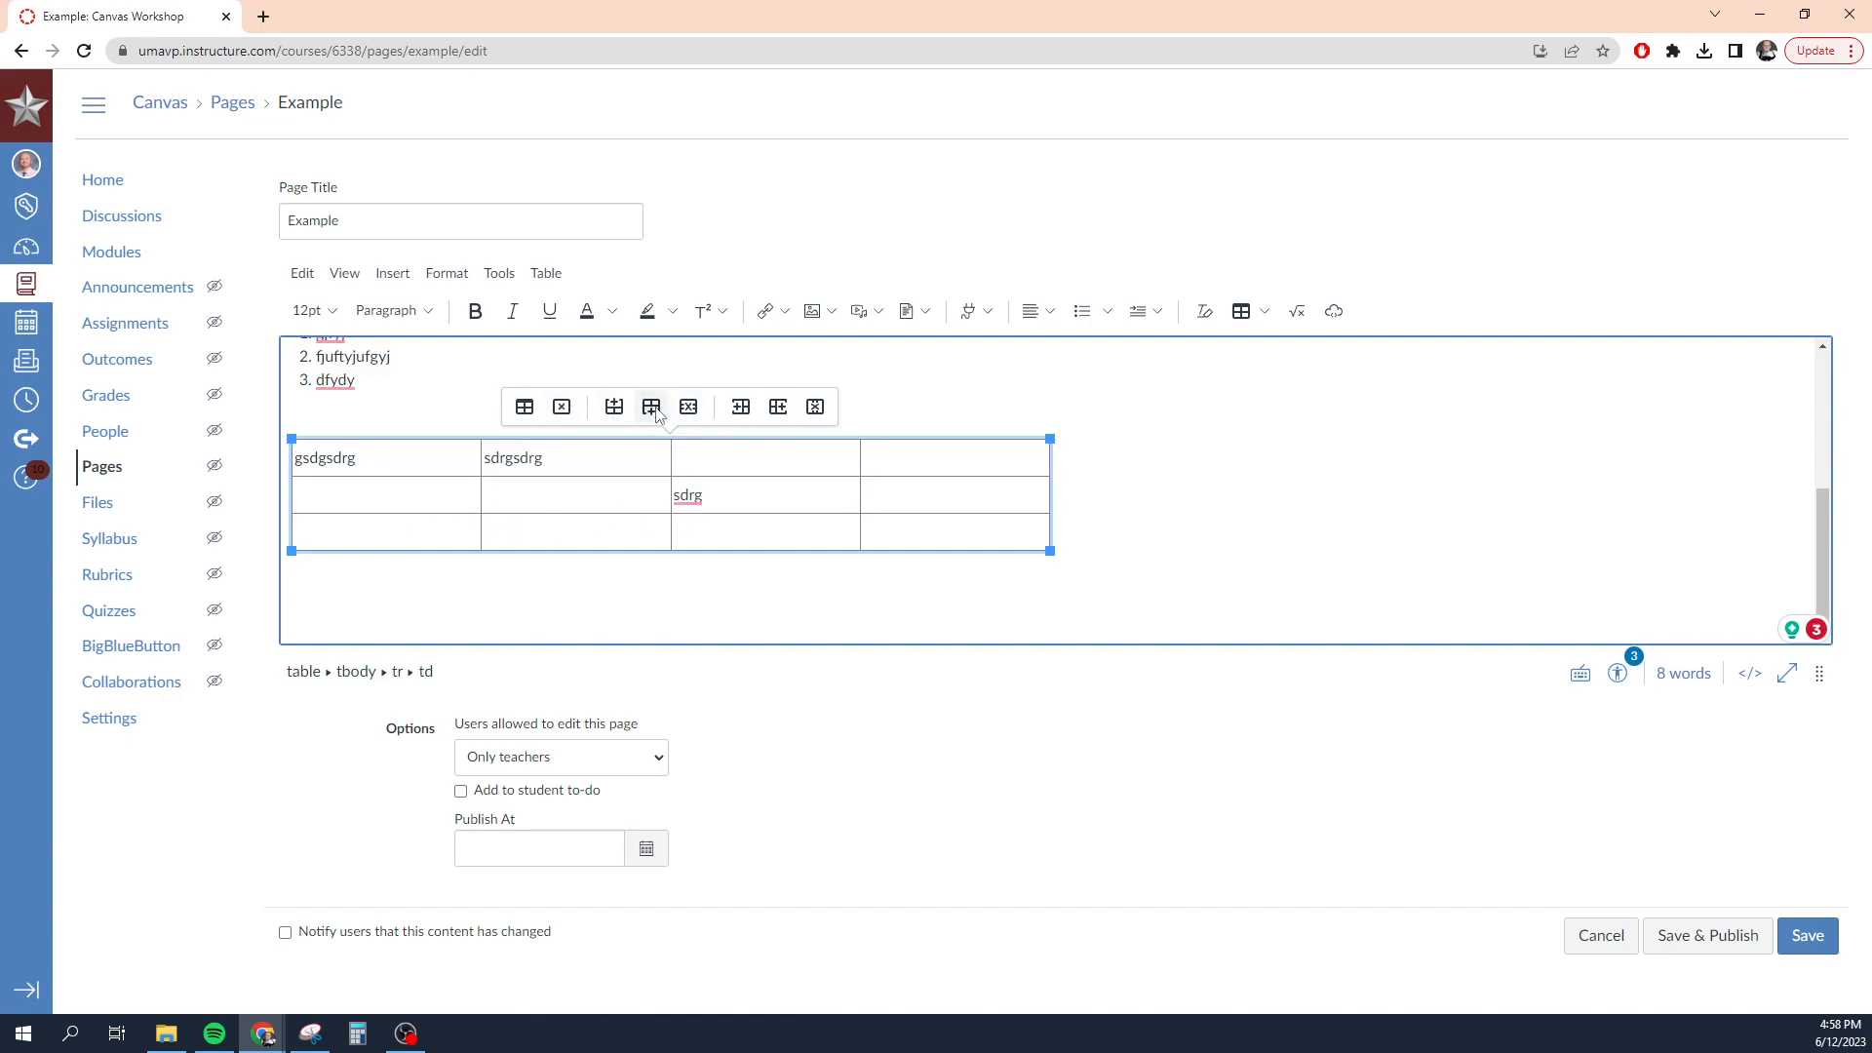
{"action": "left_click", "coordinate": [659, 415]}
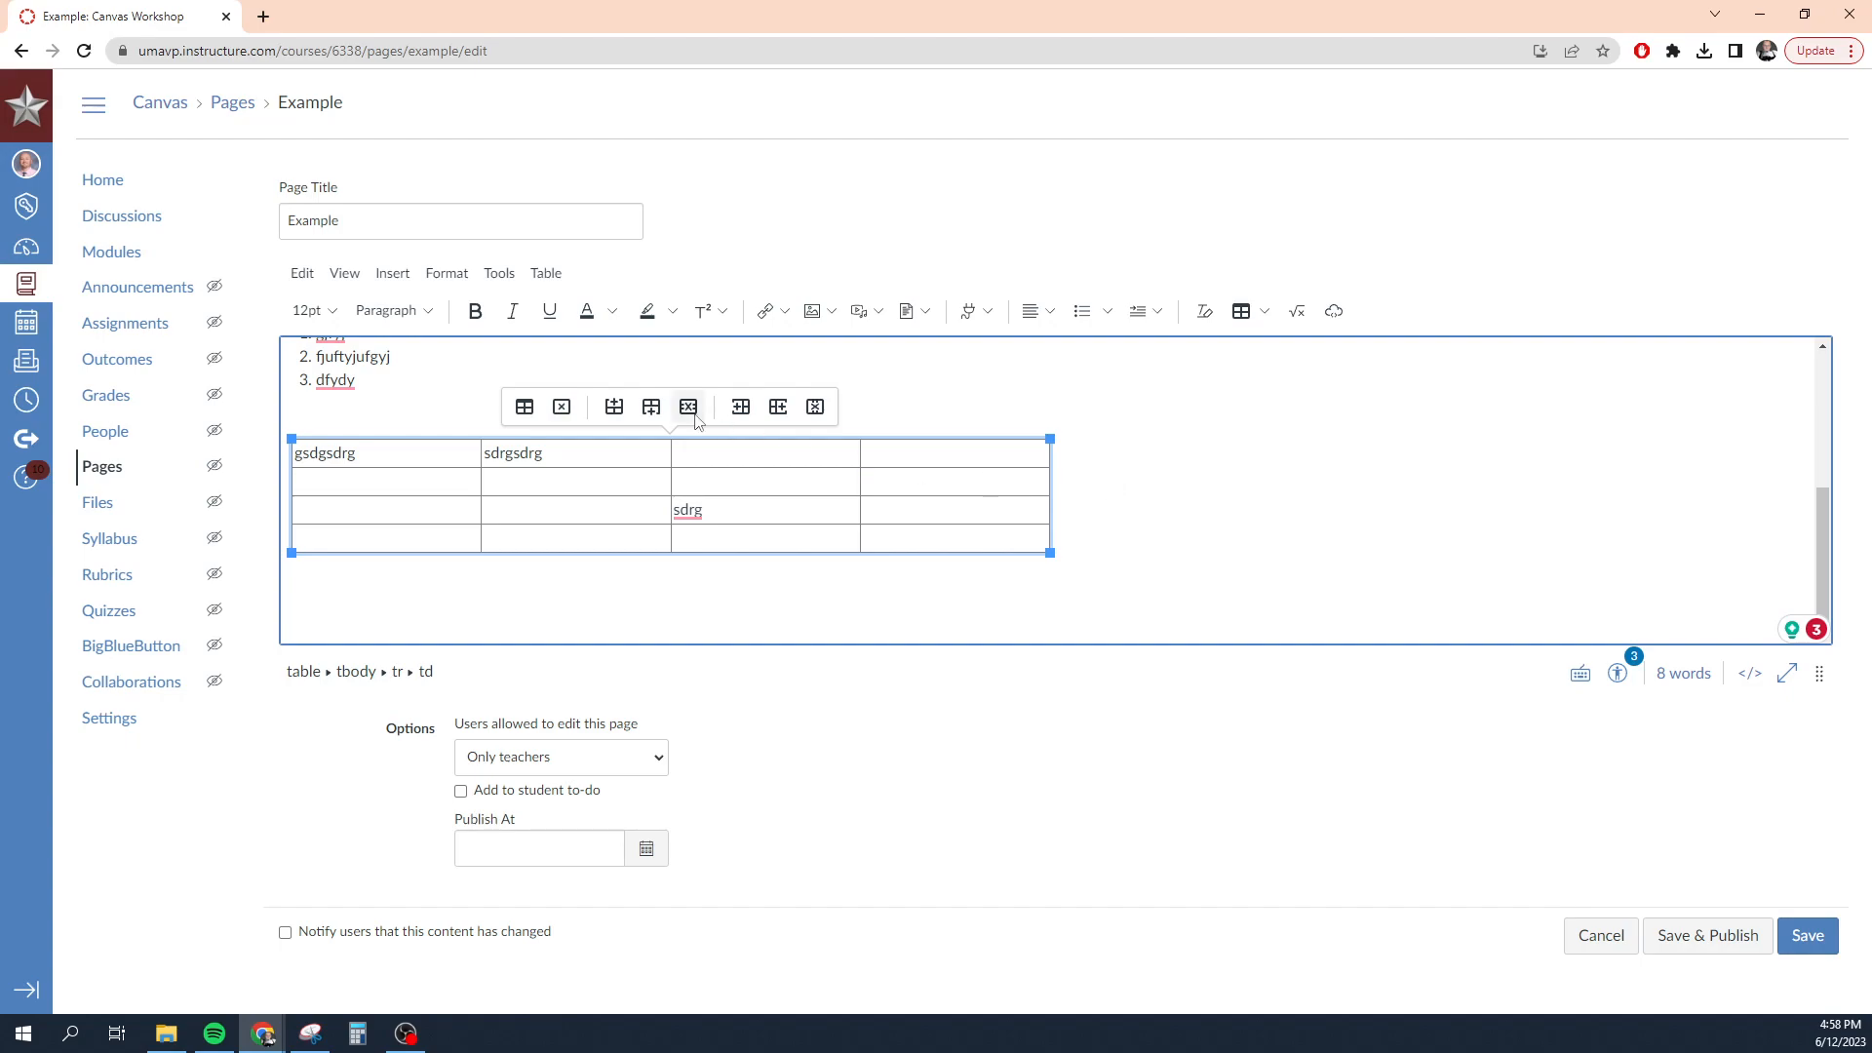
Set the table's width to 50% and its height to 200px in the table properties.
{"action": "left_click", "coordinate": [525, 407]}
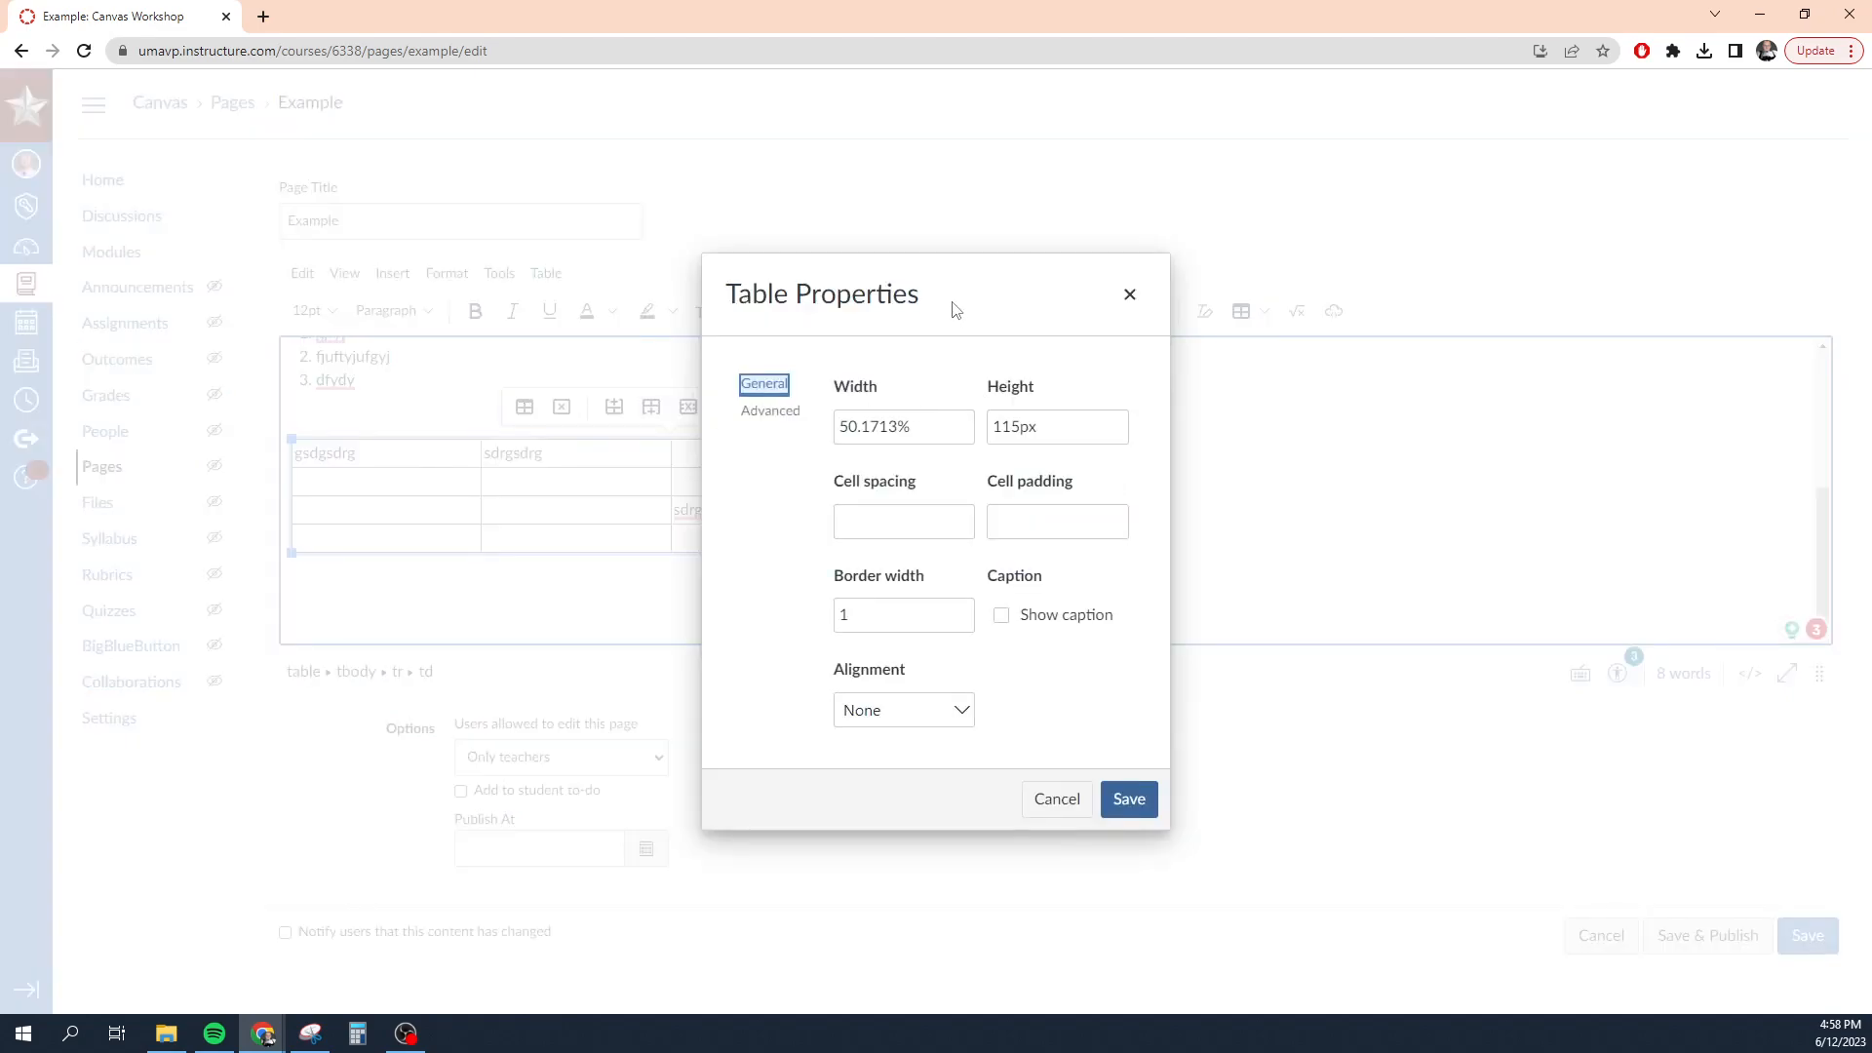
{"action": "left_click", "coordinate": [861, 431]}
{"action": "left_click_drag", "start_coordinate": [899, 430], "coordinate": [846, 431]}
{"action": "key", "text": "BackSpace"}
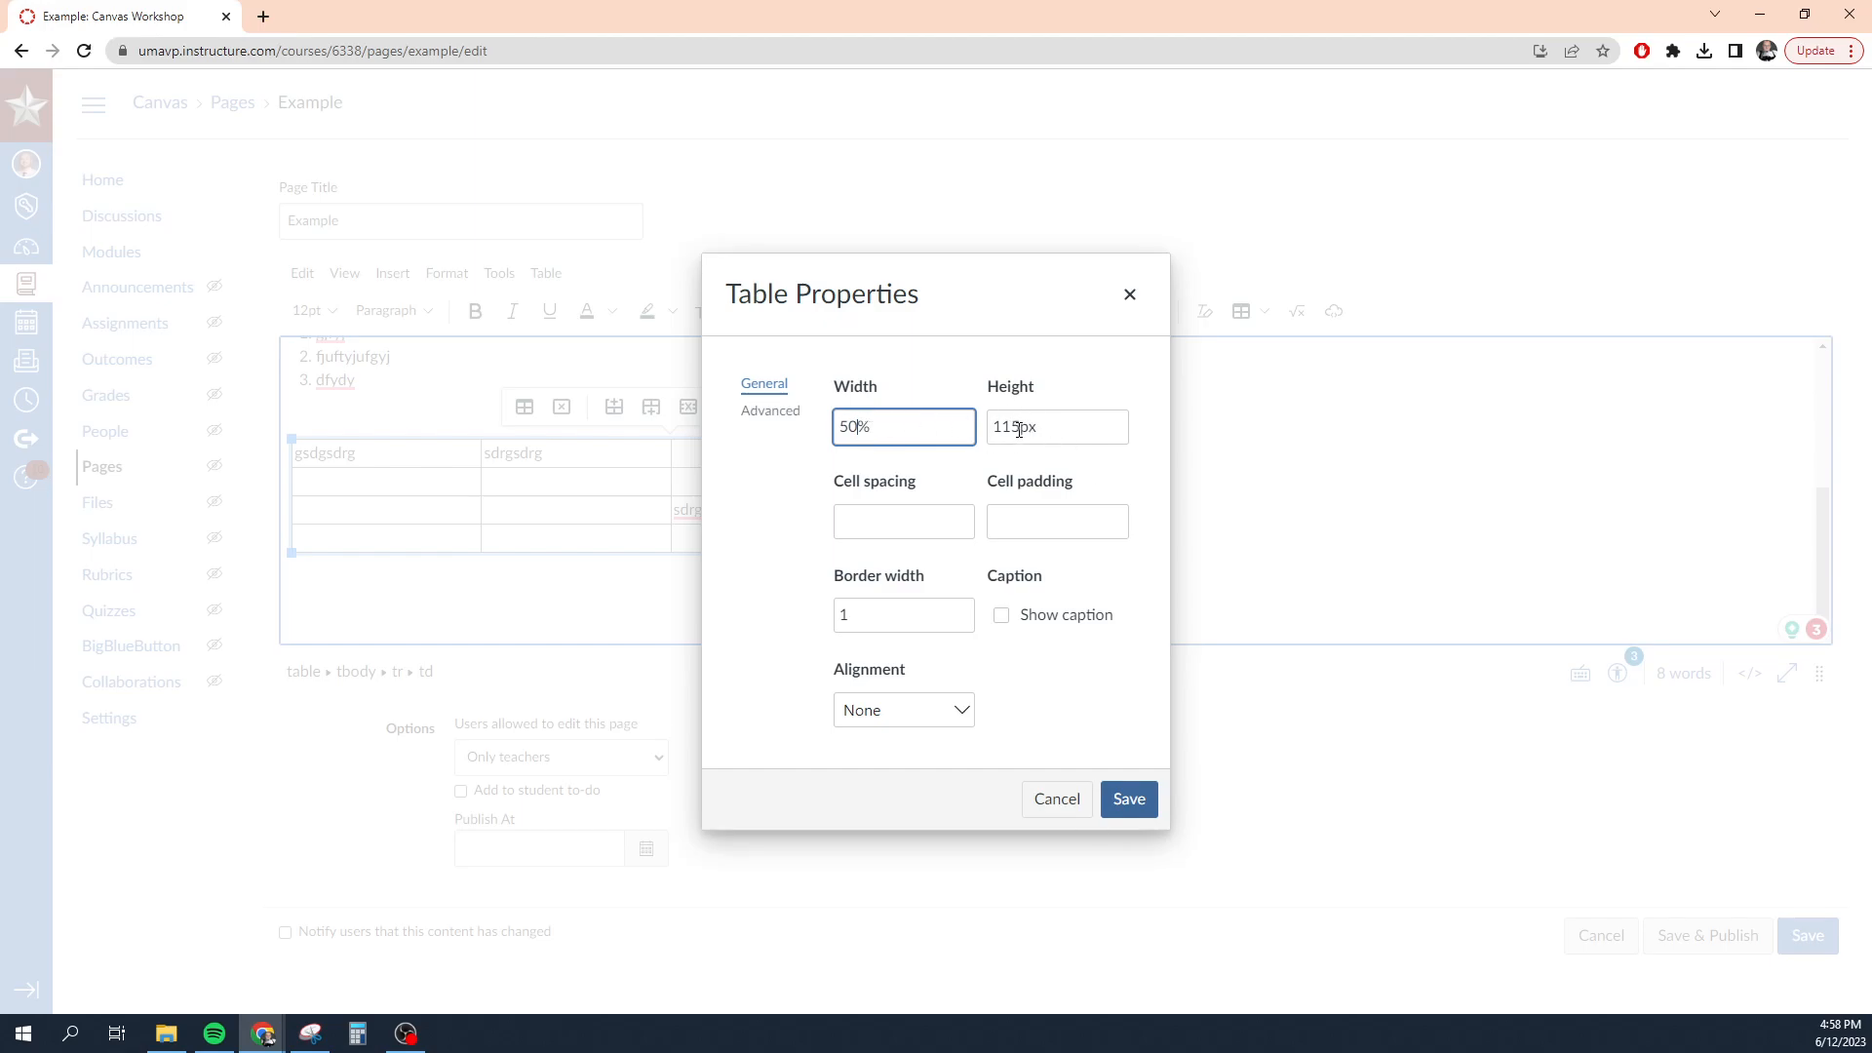
{"action": "left_click_drag", "start_coordinate": [1017, 430], "coordinate": [955, 432]}
{"action": "type", "text": "200"}
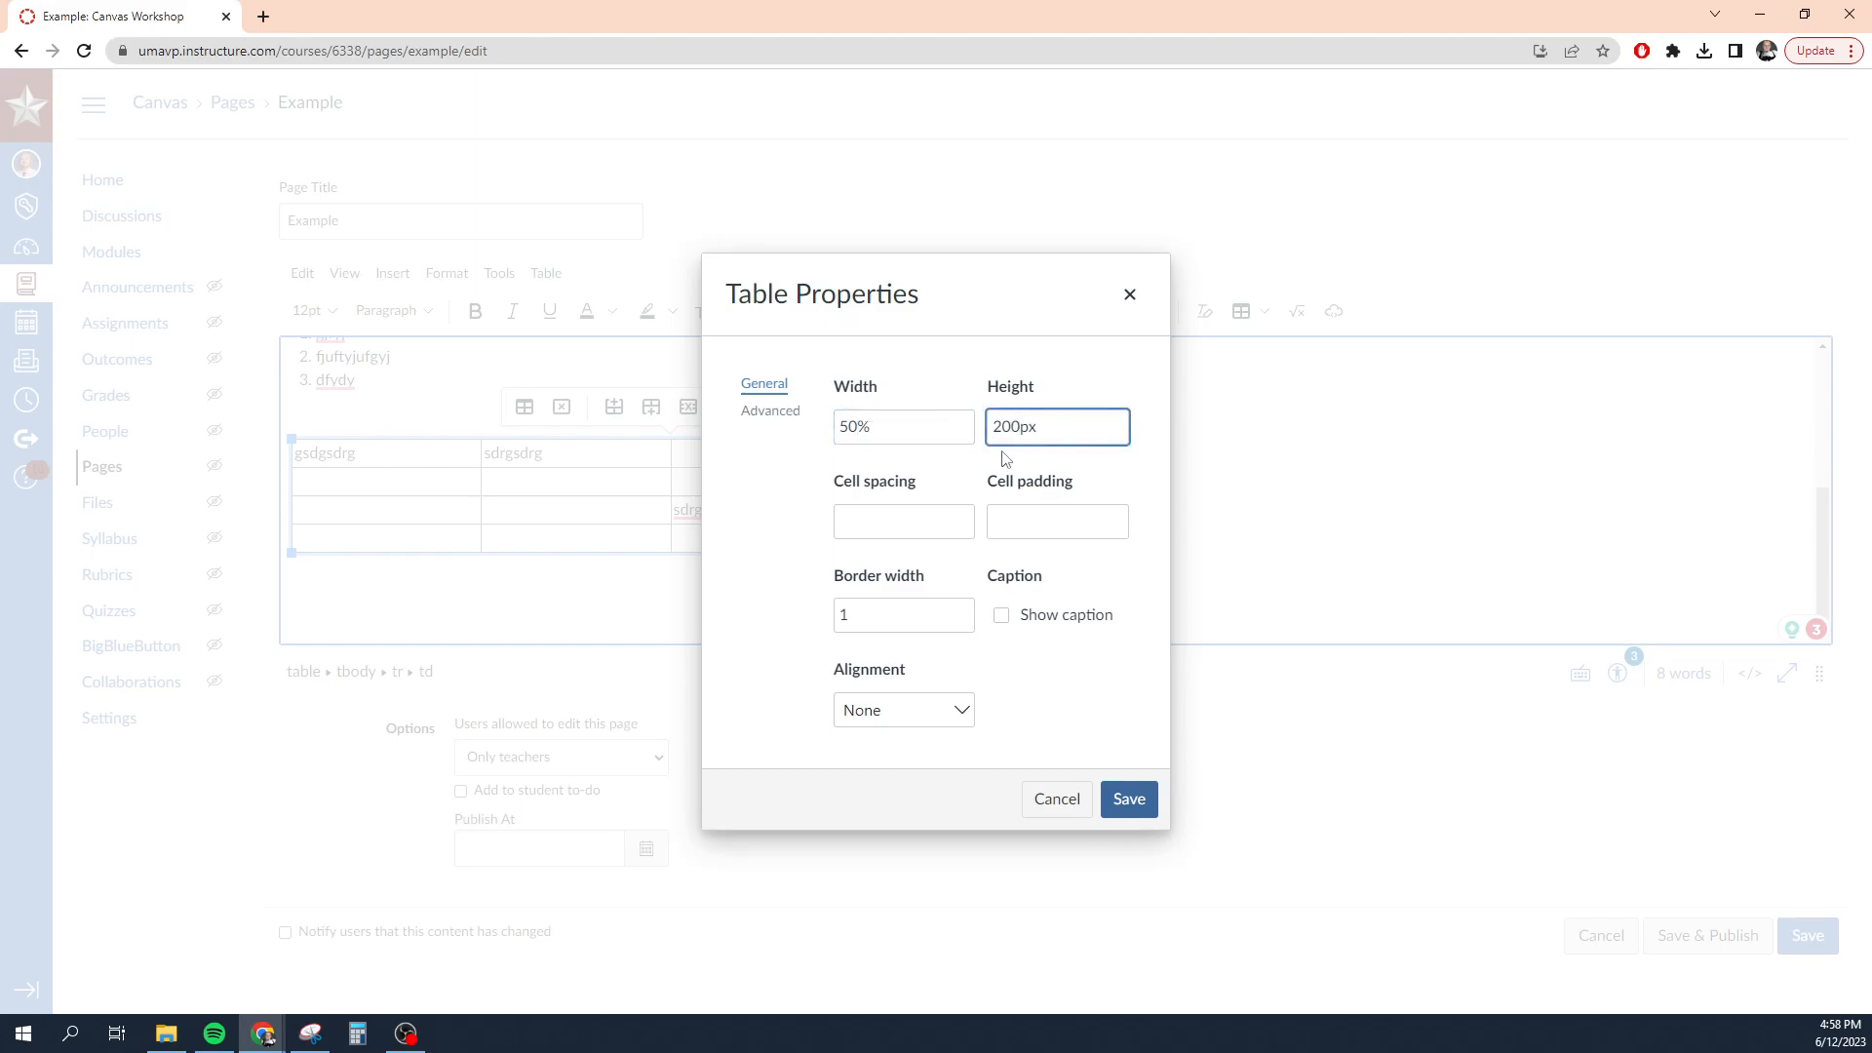
Set the table's cell spacing and cell padding to 10 and its border width to 5.
{"action": "left_click", "coordinate": [888, 522]}
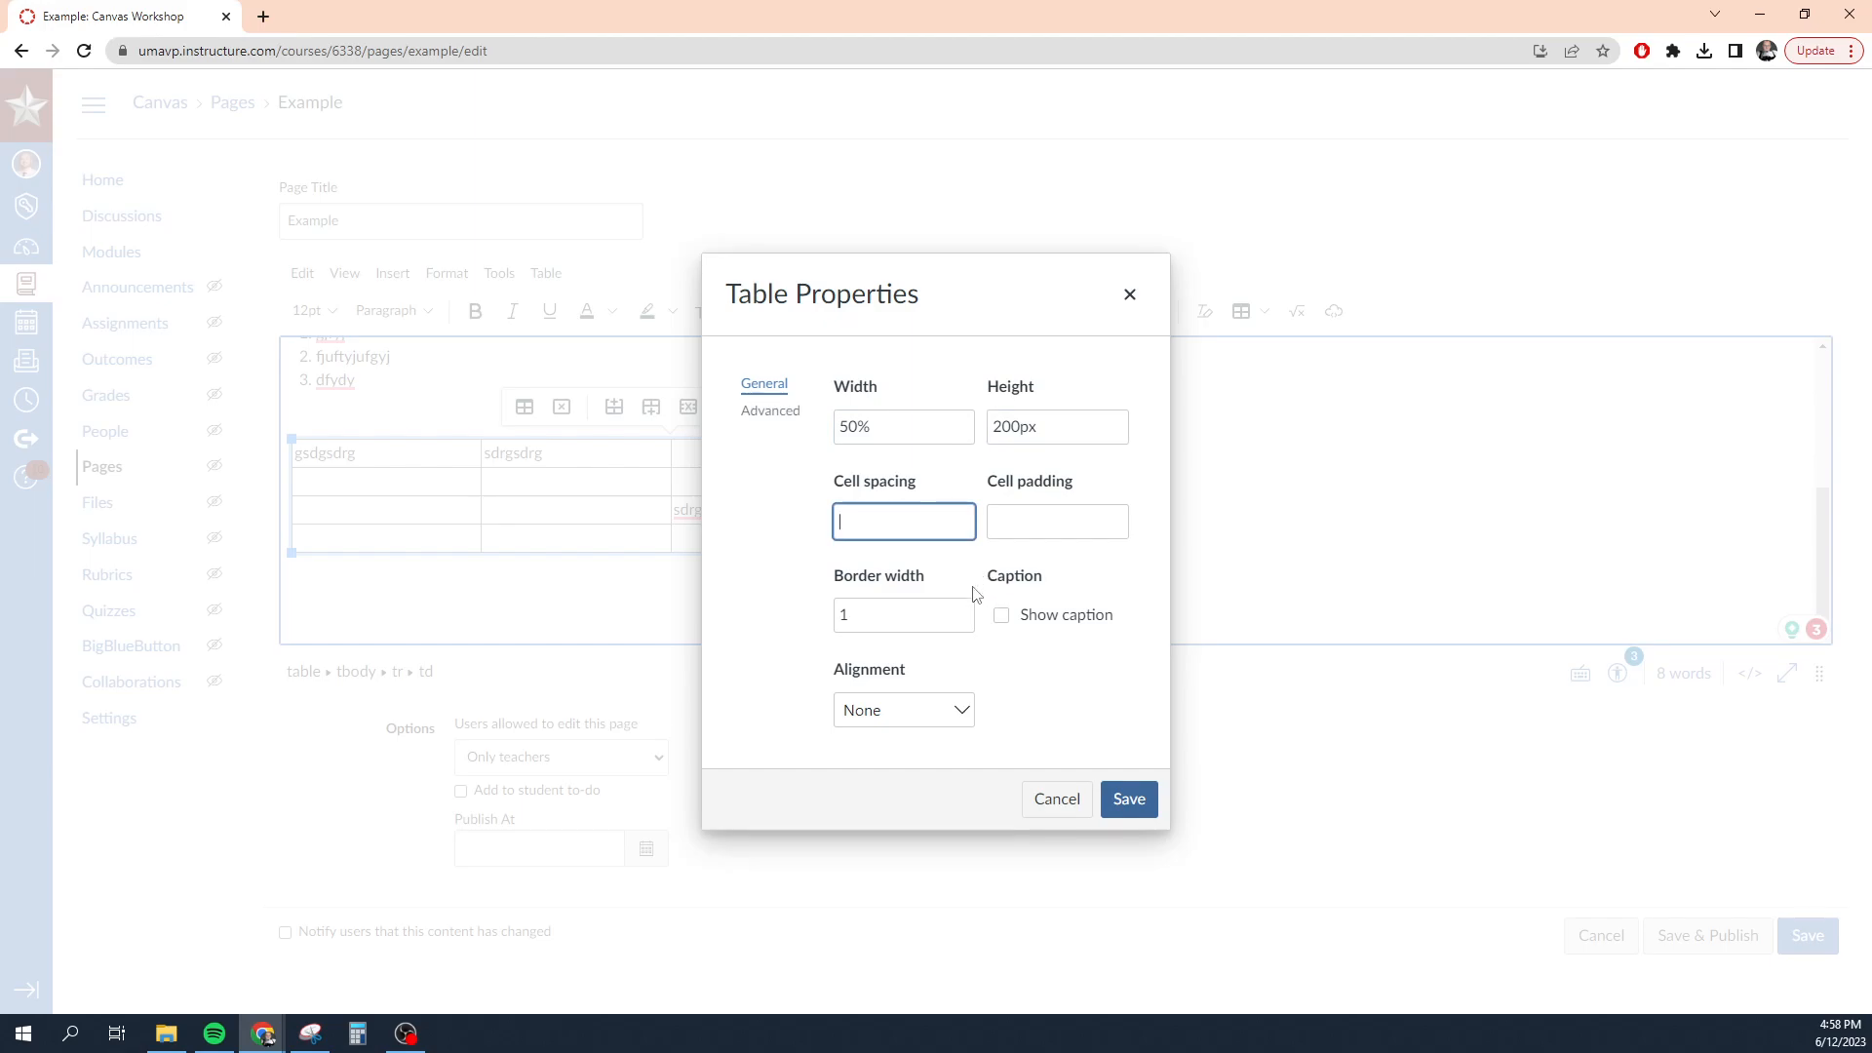
{"action": "type", "text": "10"}
{"action": "left_click", "coordinate": [1031, 528]}
{"action": "type", "text": "10"}
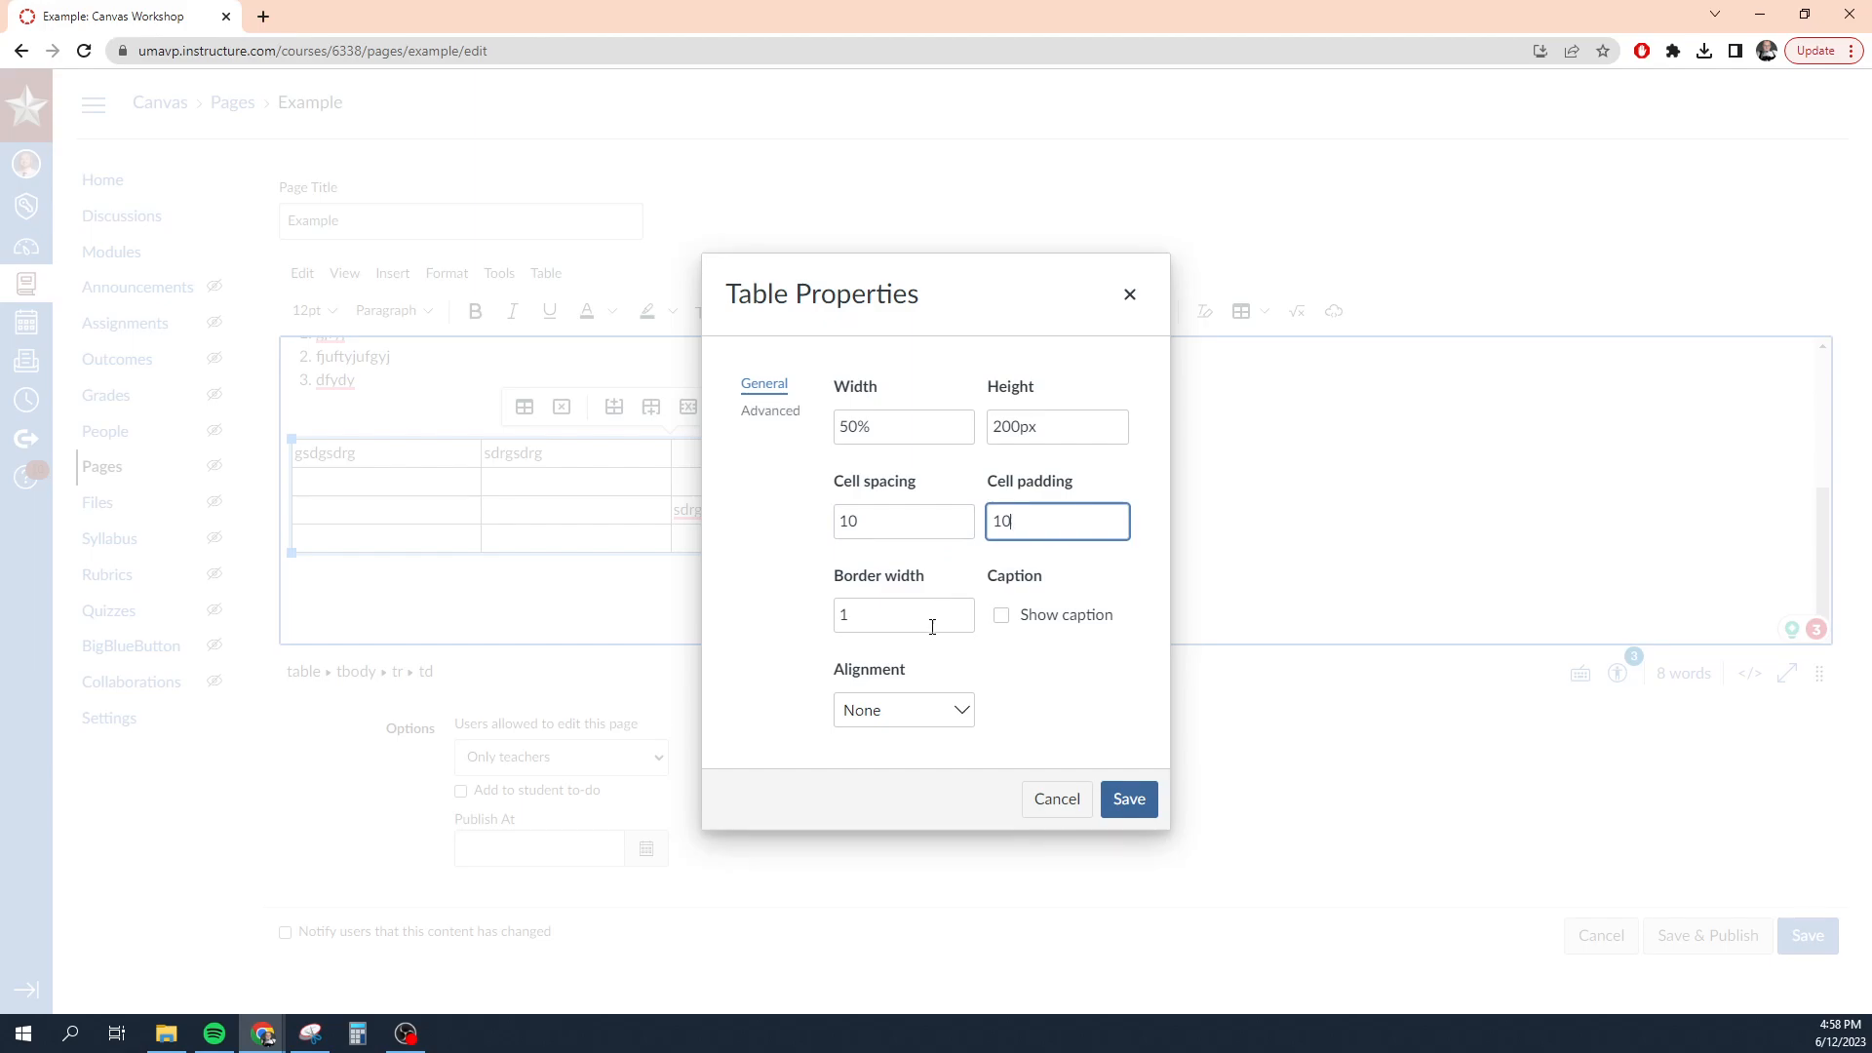
{"action": "left_click", "coordinate": [905, 621]}
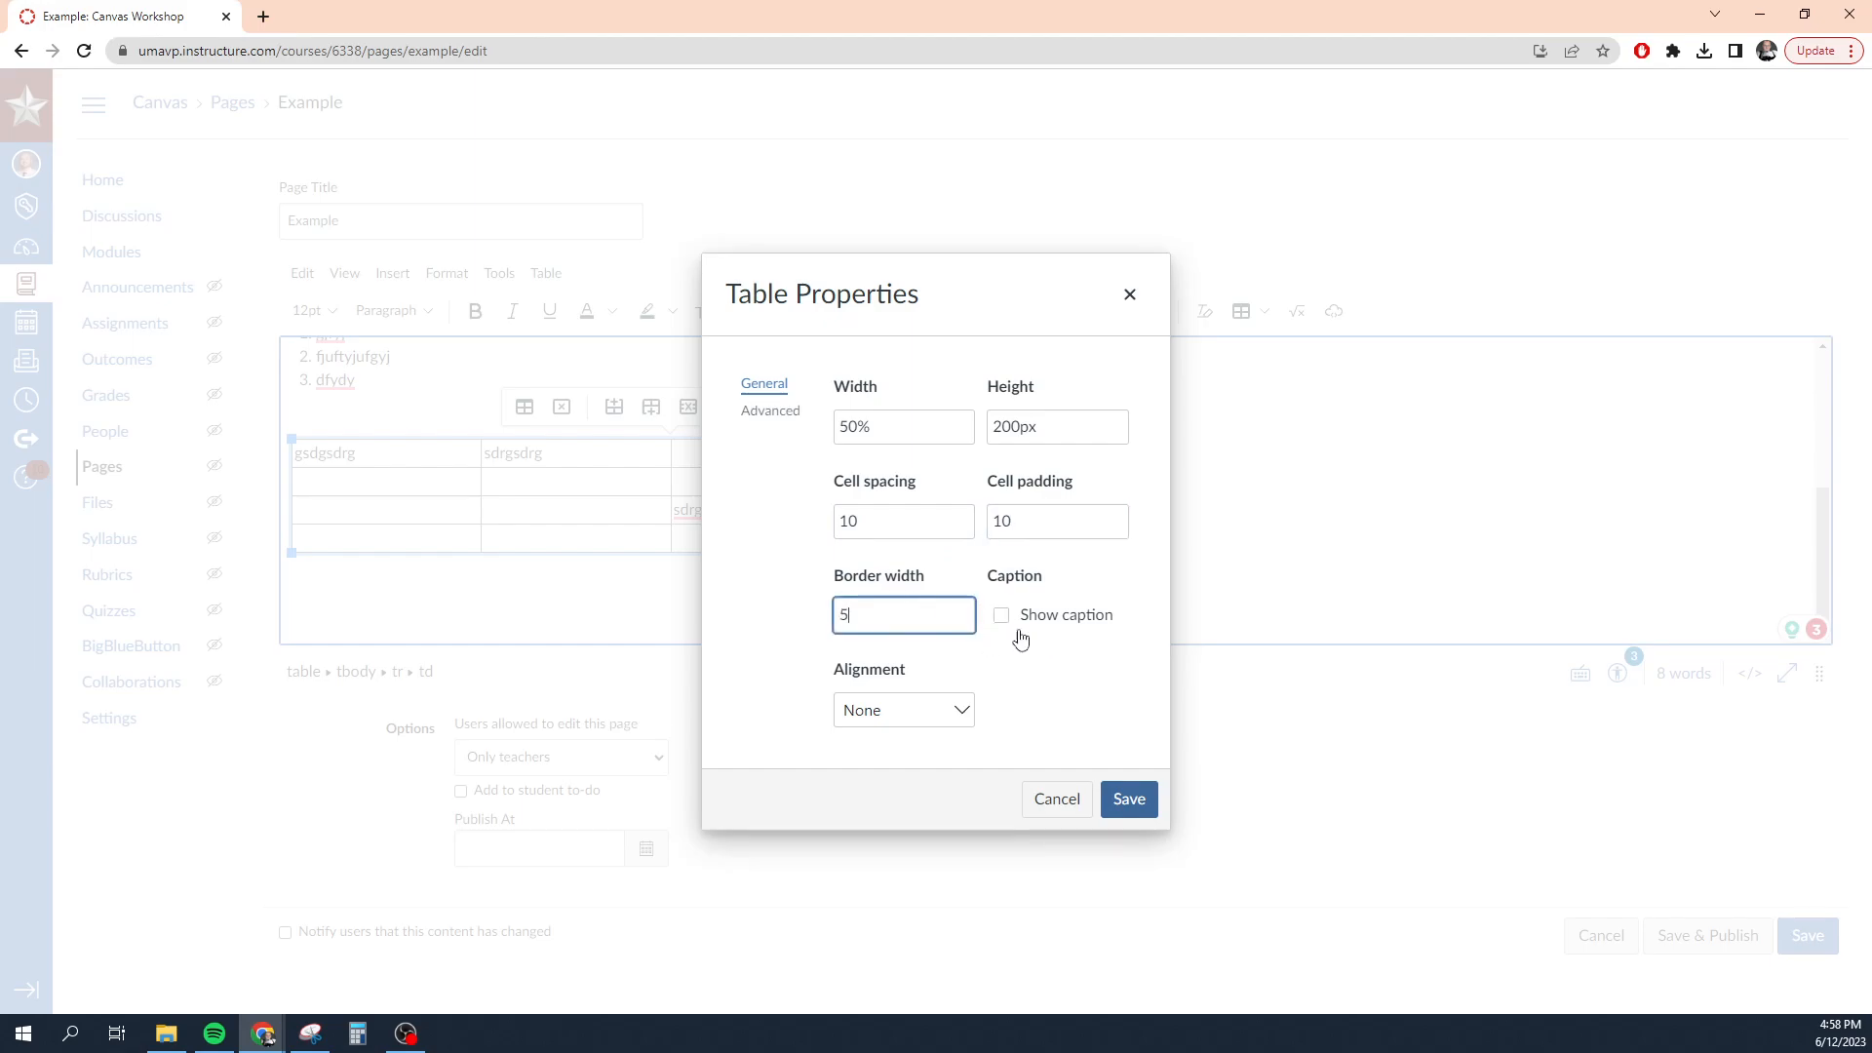
Turn on the table's caption and choose an alignment for the table.
{"action": "left_click", "coordinate": [1004, 618]}
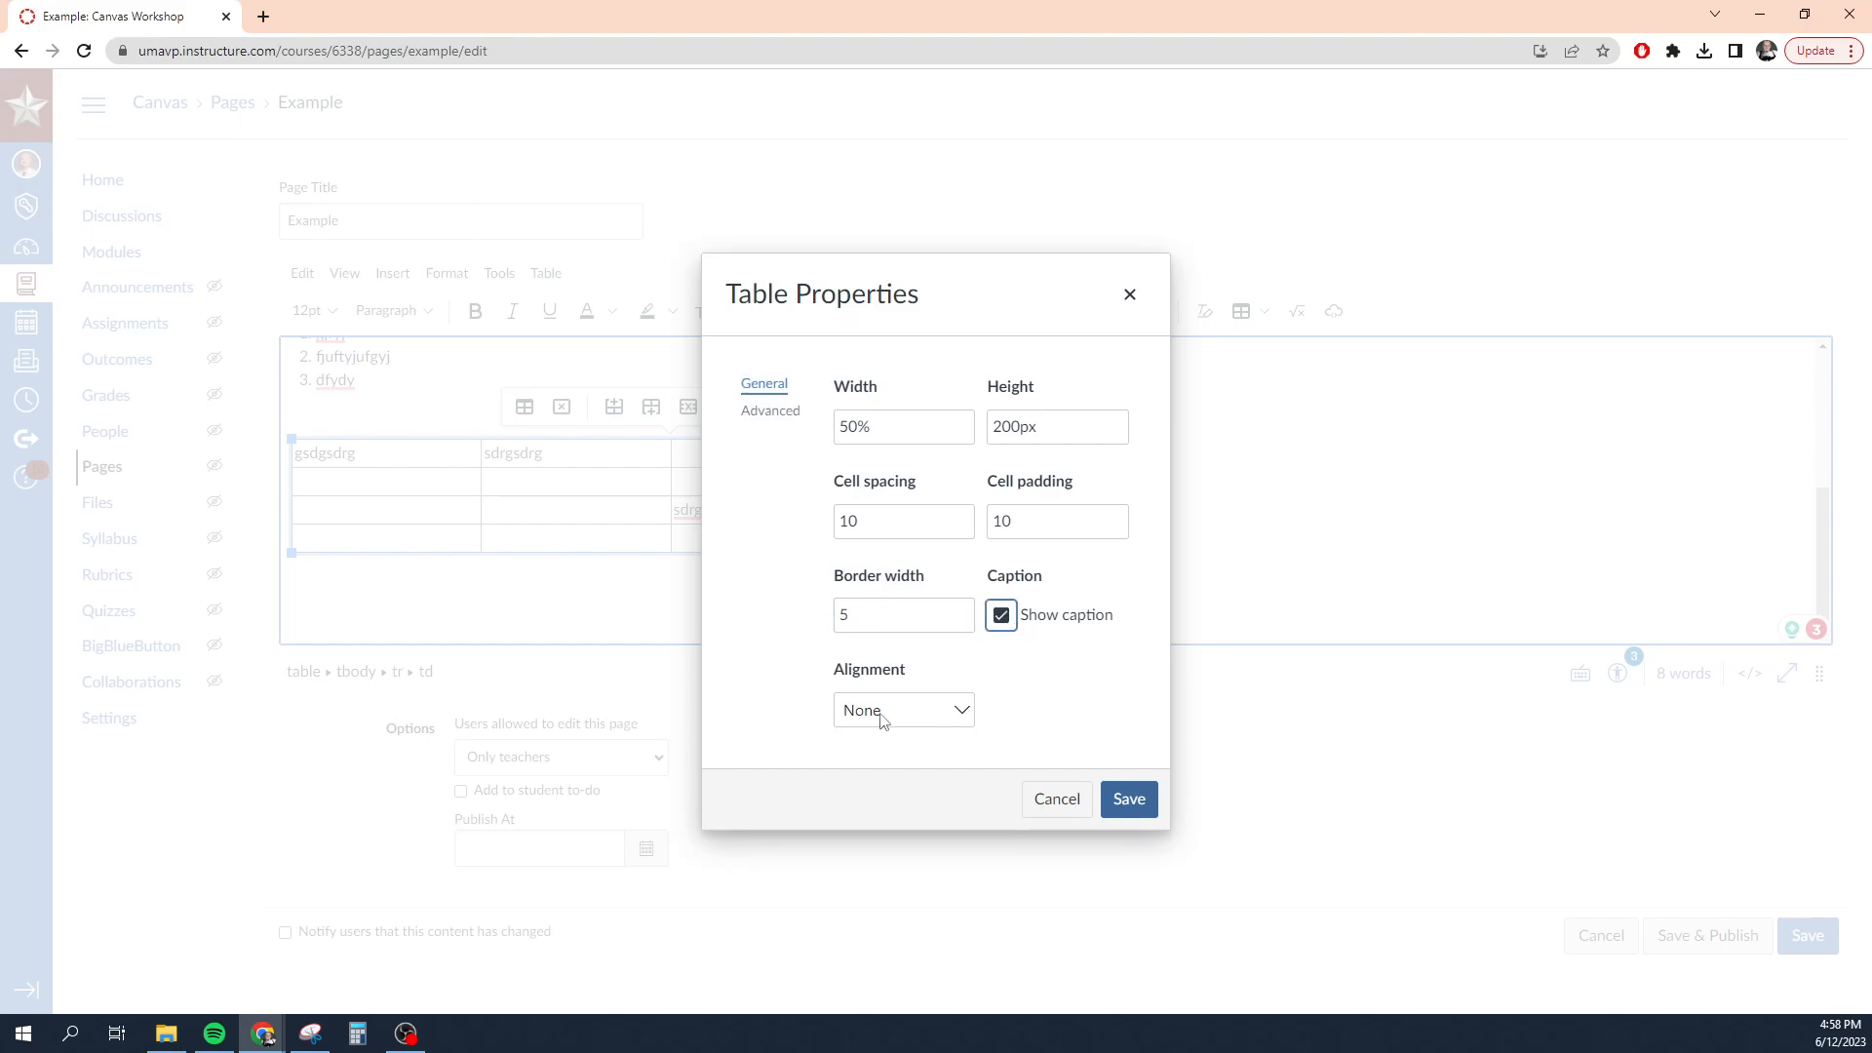
{"action": "left_click", "coordinate": [912, 718]}
{"action": "left_click", "coordinate": [893, 808]}
Set the table's border style to Dotted and its border color to red #E03E2D in the advanced table properties.
{"action": "left_click", "coordinate": [772, 411]}
{"action": "left_click", "coordinate": [996, 437]}
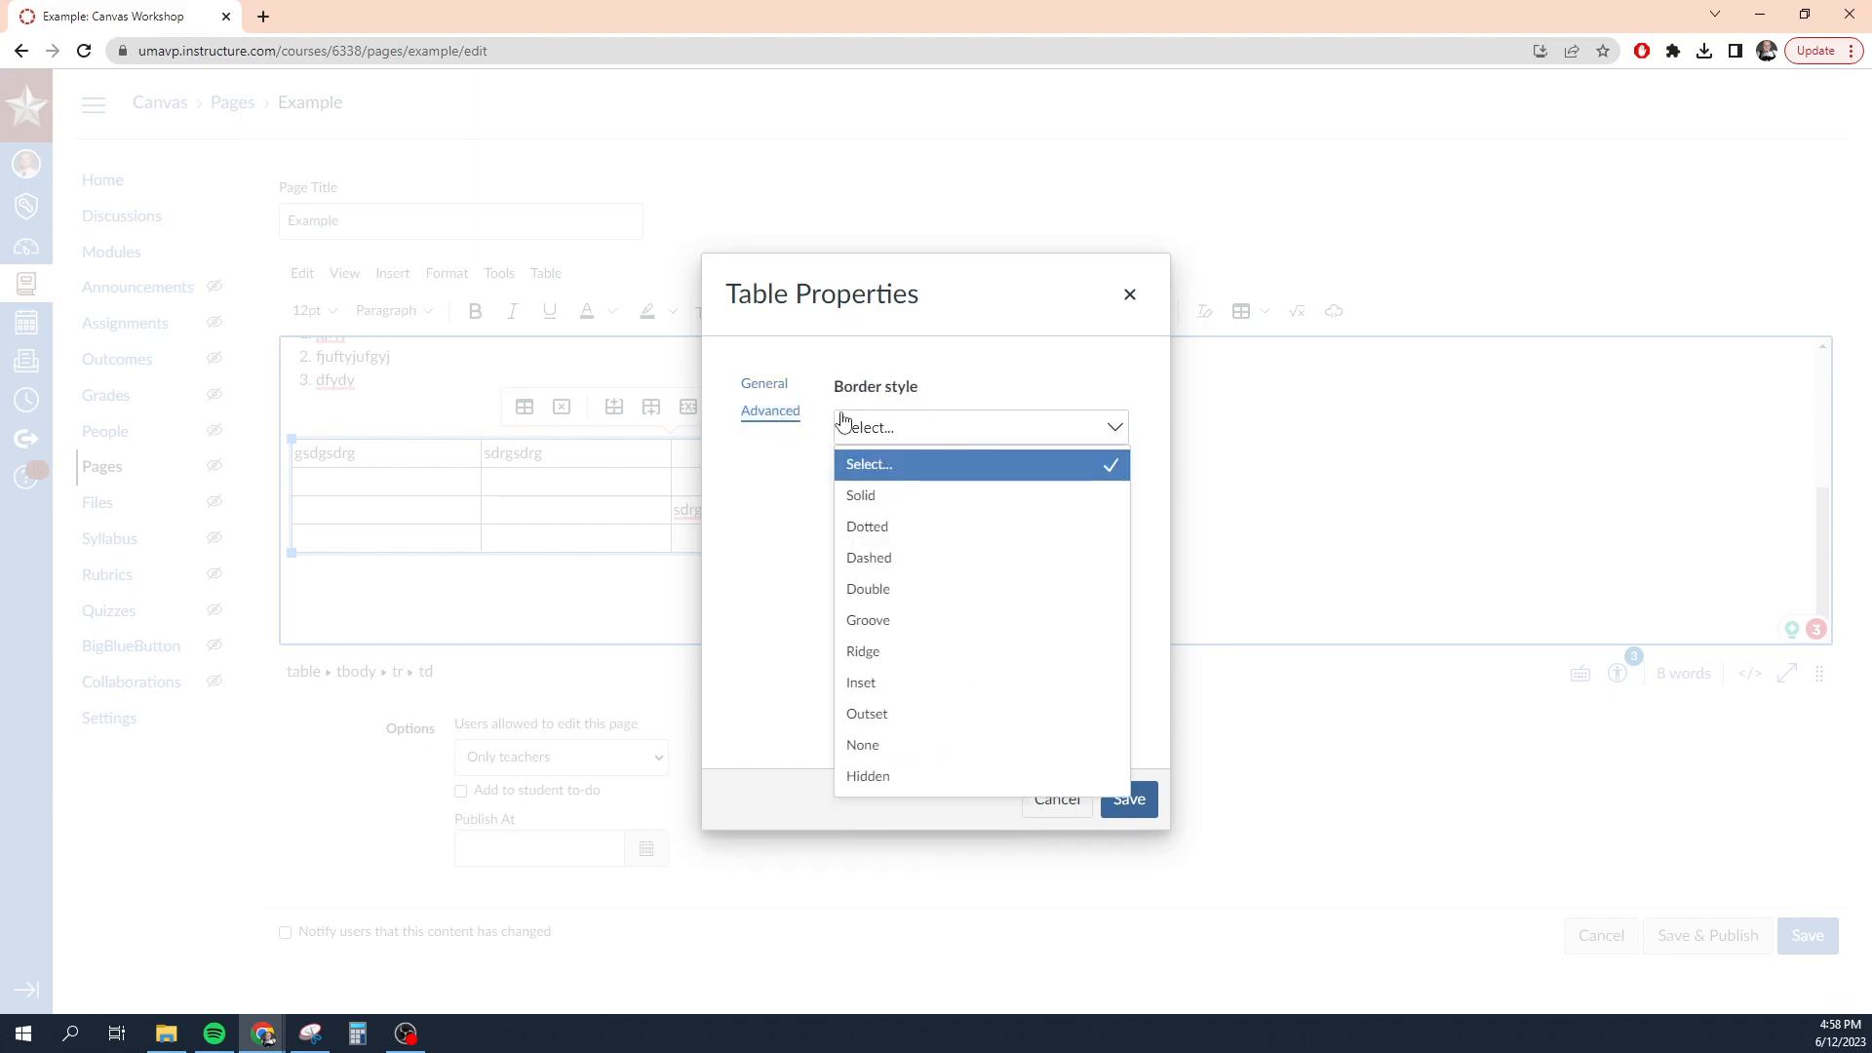
{"action": "left_click", "coordinate": [877, 526]}
{"action": "left_click", "coordinate": [915, 522]}
{"action": "left_click", "coordinate": [851, 521]}
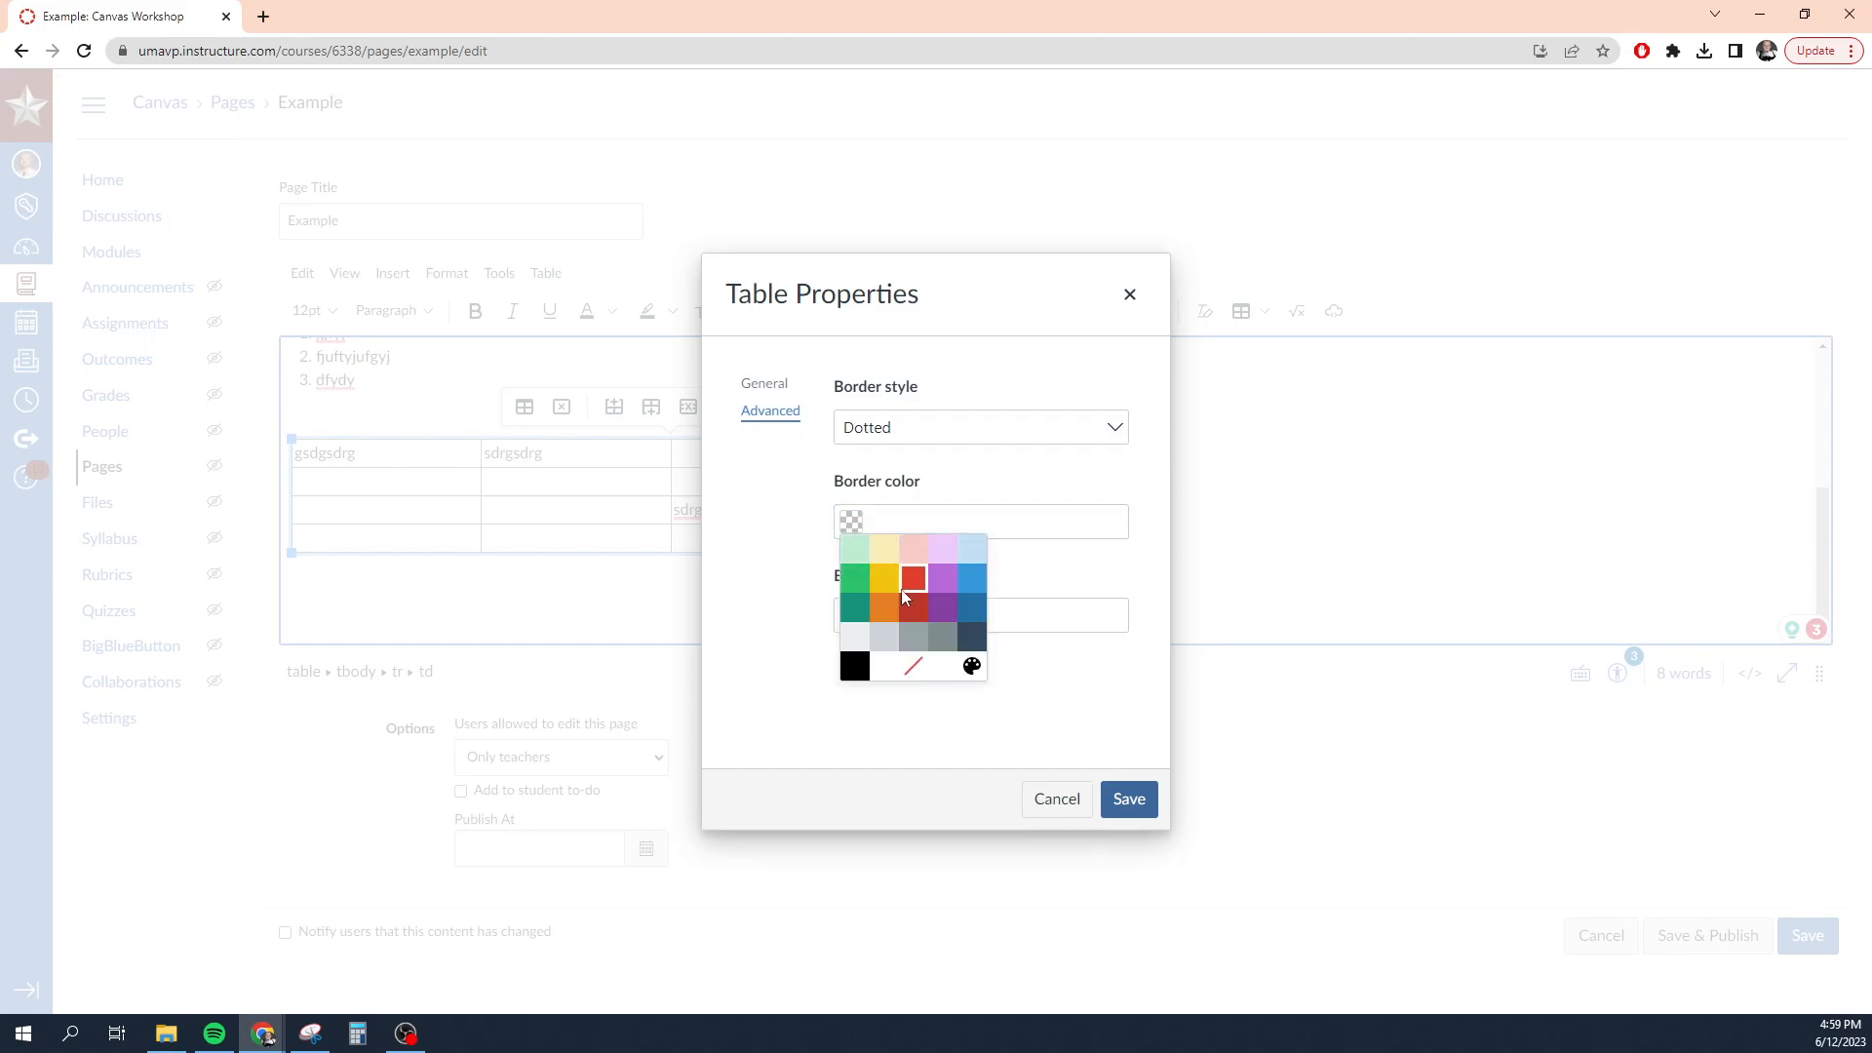
{"action": "left_click", "coordinate": [901, 590]}
Set the table's background color to light green #BFEDD2 and save the table properties.
{"action": "left_click", "coordinate": [851, 616]}
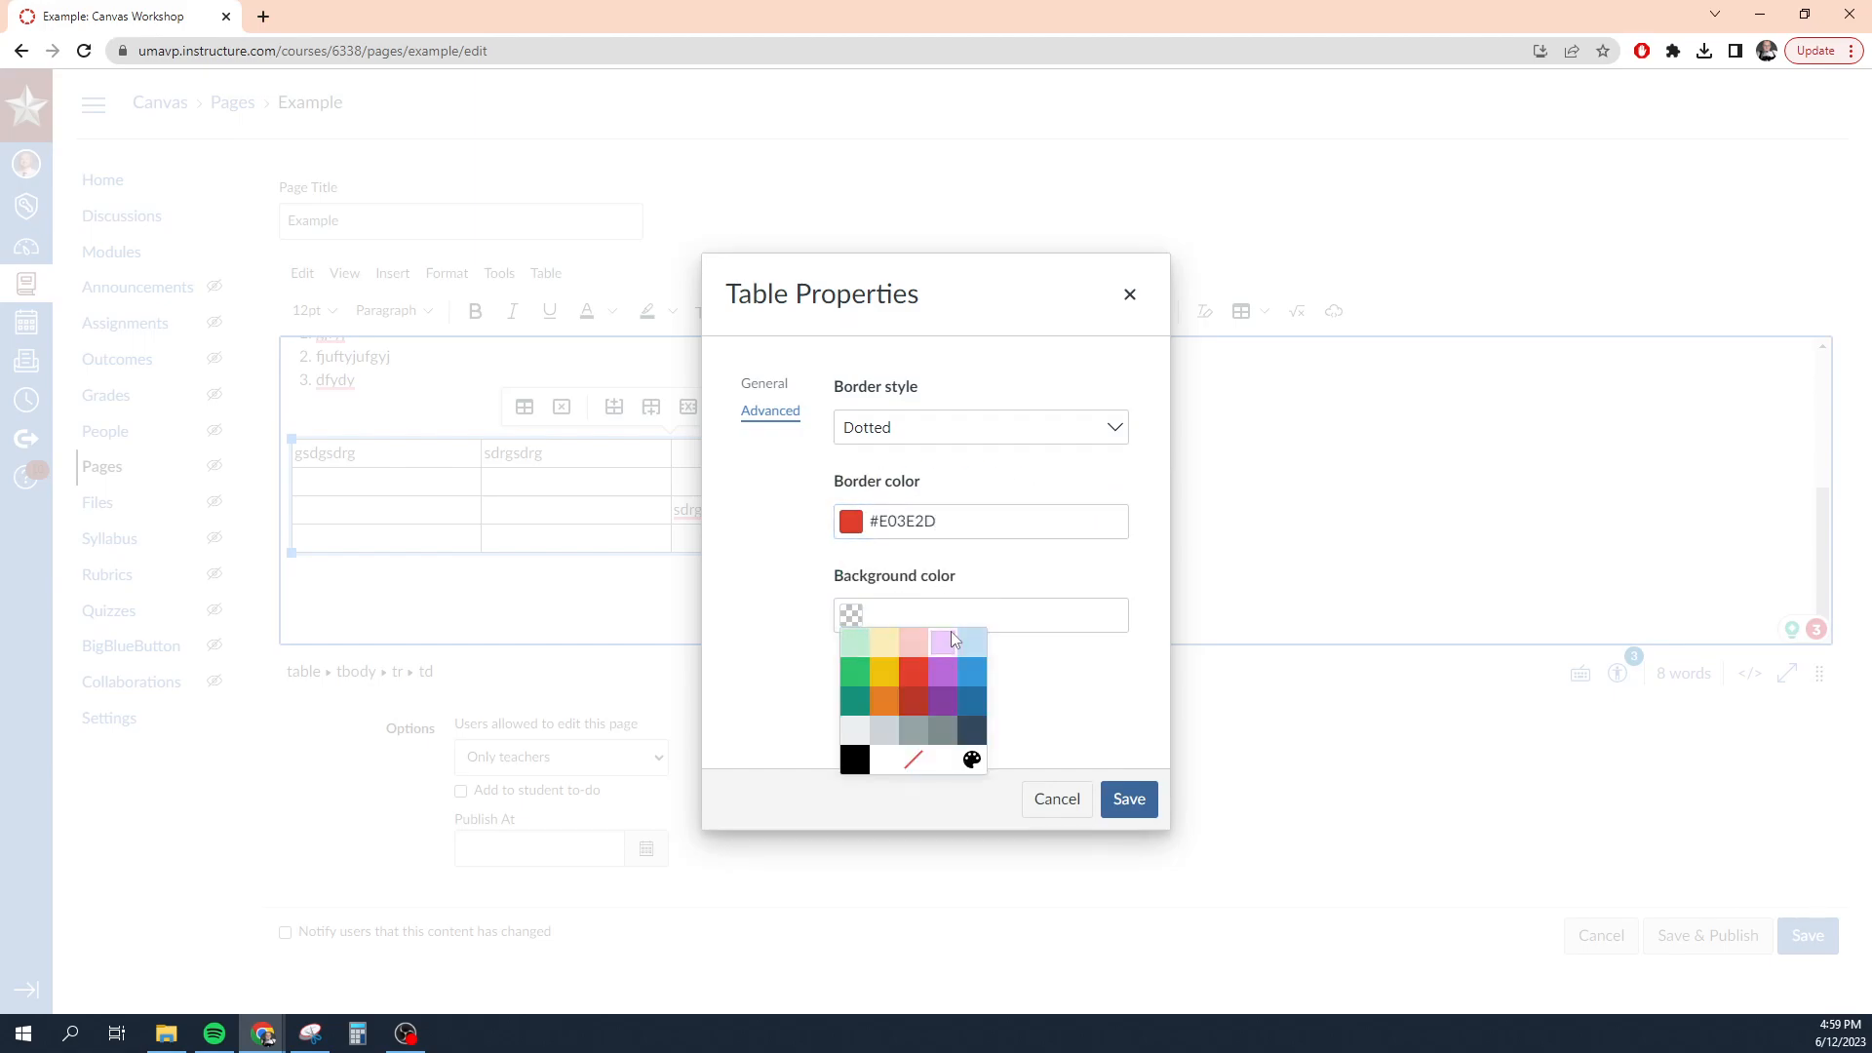
{"action": "left_click", "coordinate": [854, 643]}
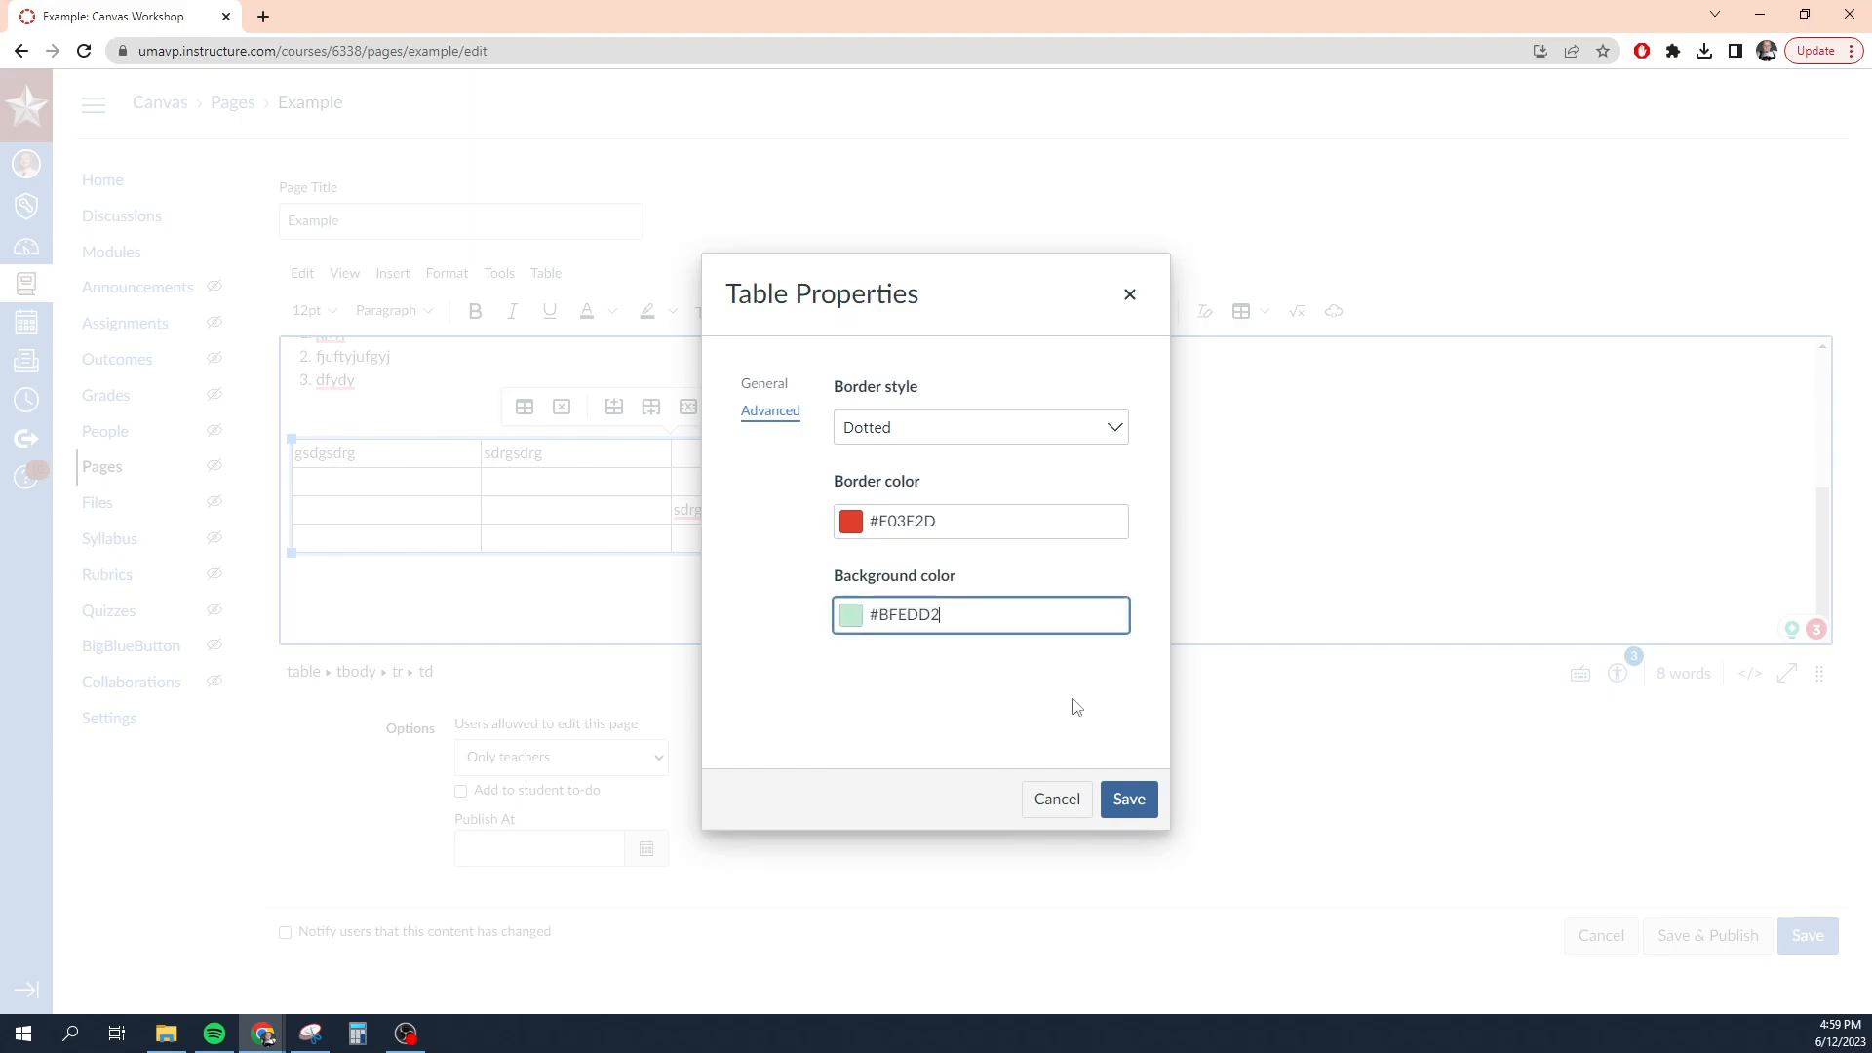
{"action": "left_click", "coordinate": [1128, 802]}
Enter Ugly Table as the caption above the table.
{"action": "scroll", "coordinate": [1599, 526], "scroll_direction": "down", "scroll_amount": 1}
{"action": "scroll", "coordinate": [598, 452], "scroll_direction": "up", "scroll_amount": 2}
{"action": "scroll", "coordinate": [627, 481], "scroll_direction": "down", "scroll_amount": 1}
{"action": "left_click", "coordinate": [819, 446]}
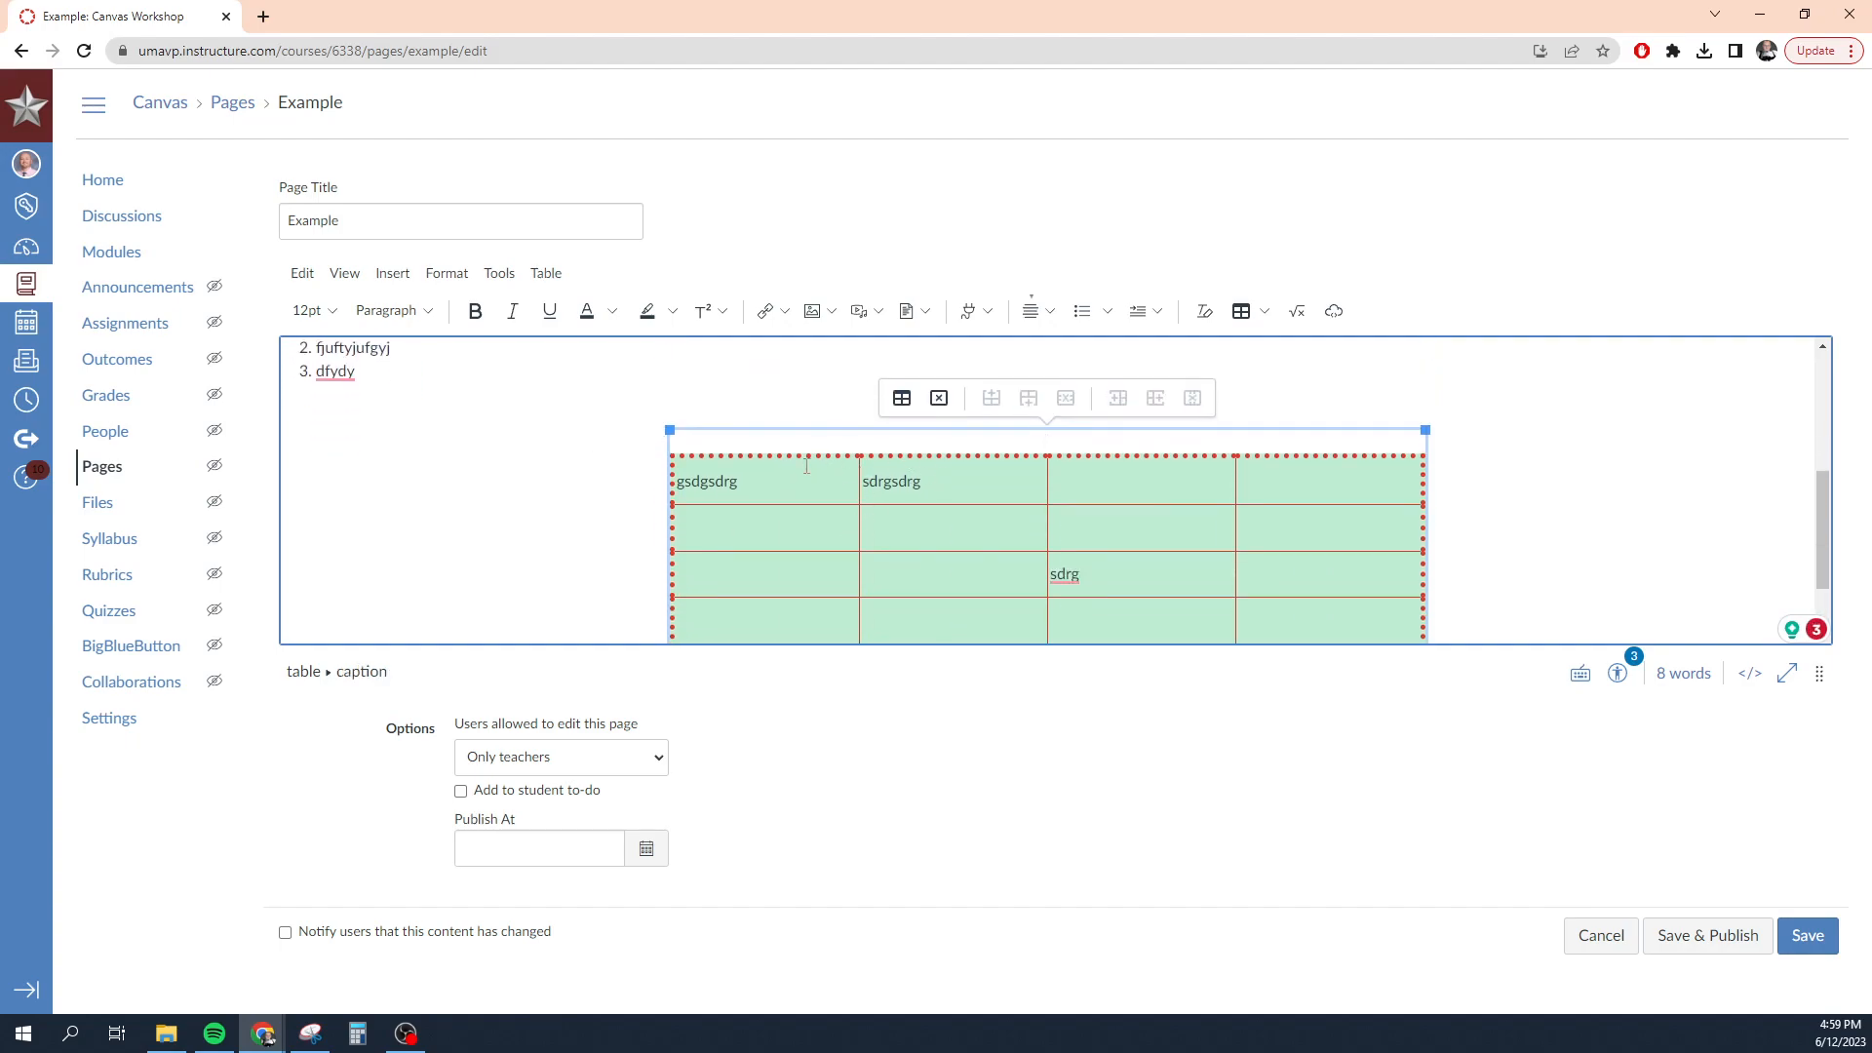
{"action": "type", "text": "Ugly Table"}
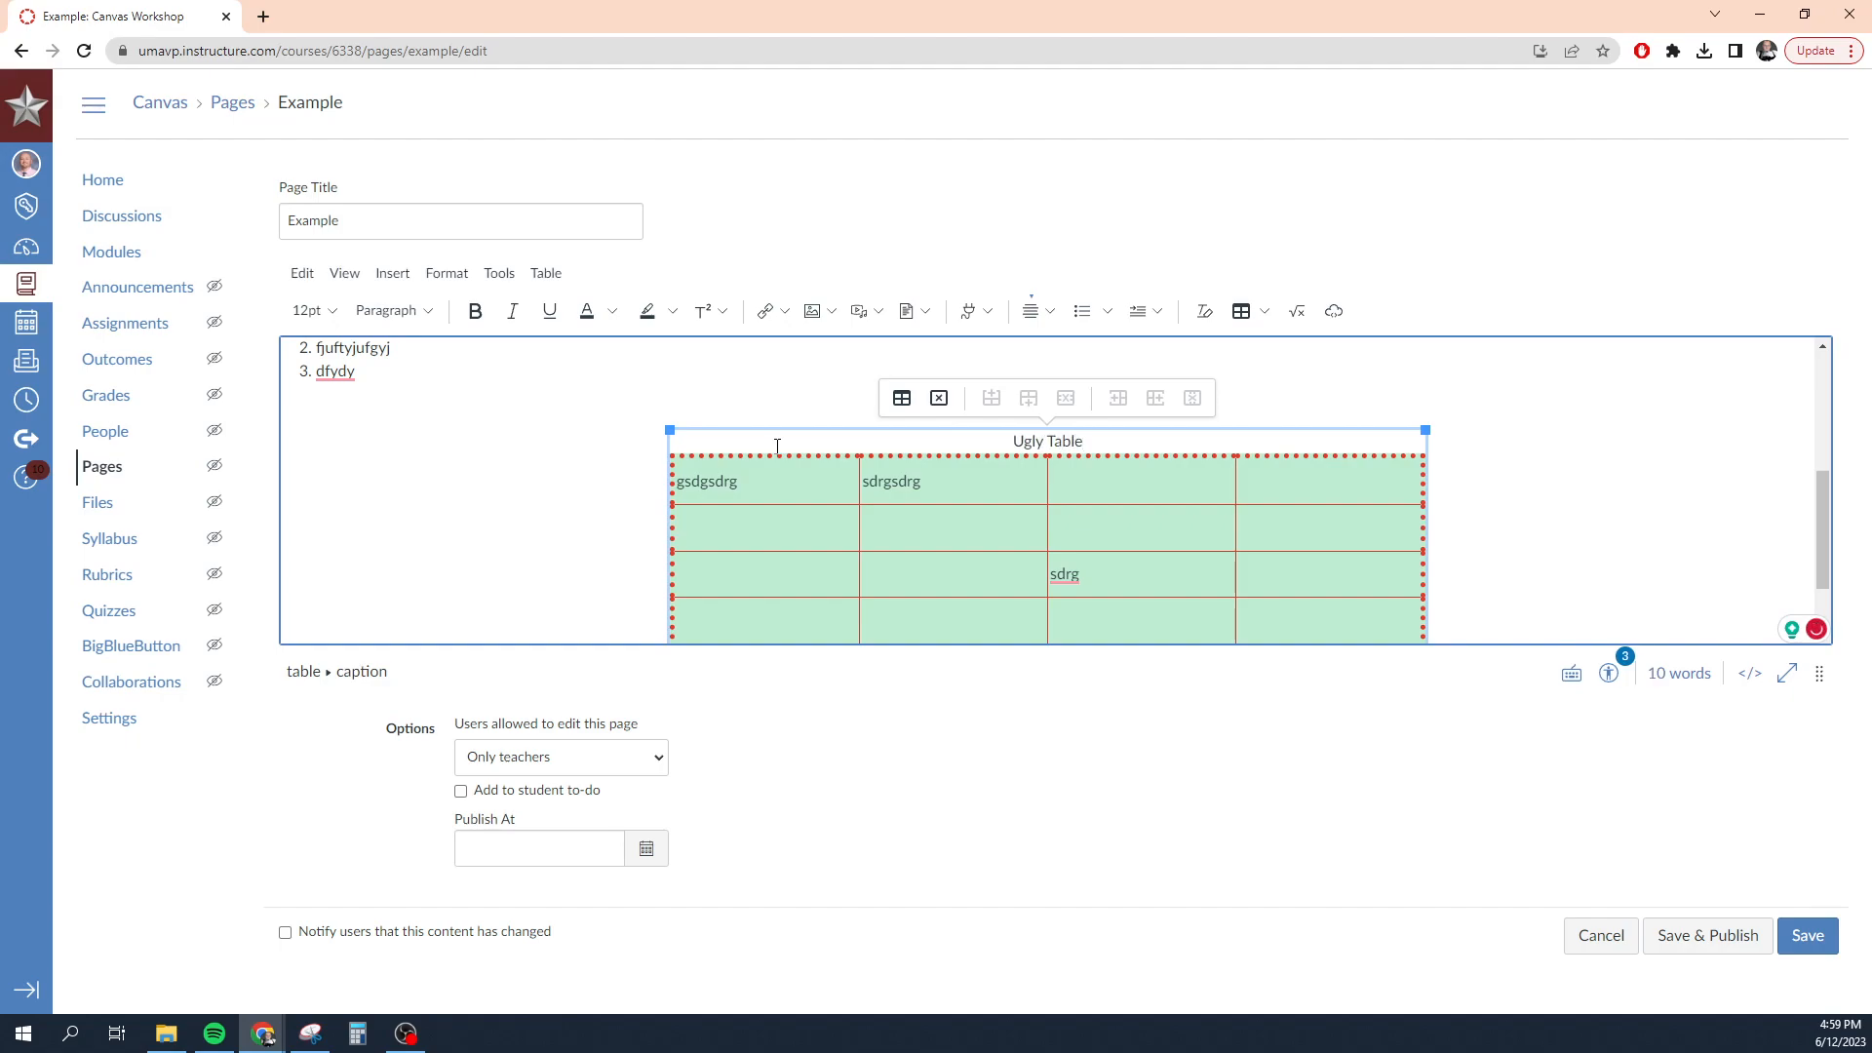
{"action": "left_click", "coordinate": [442, 486]}
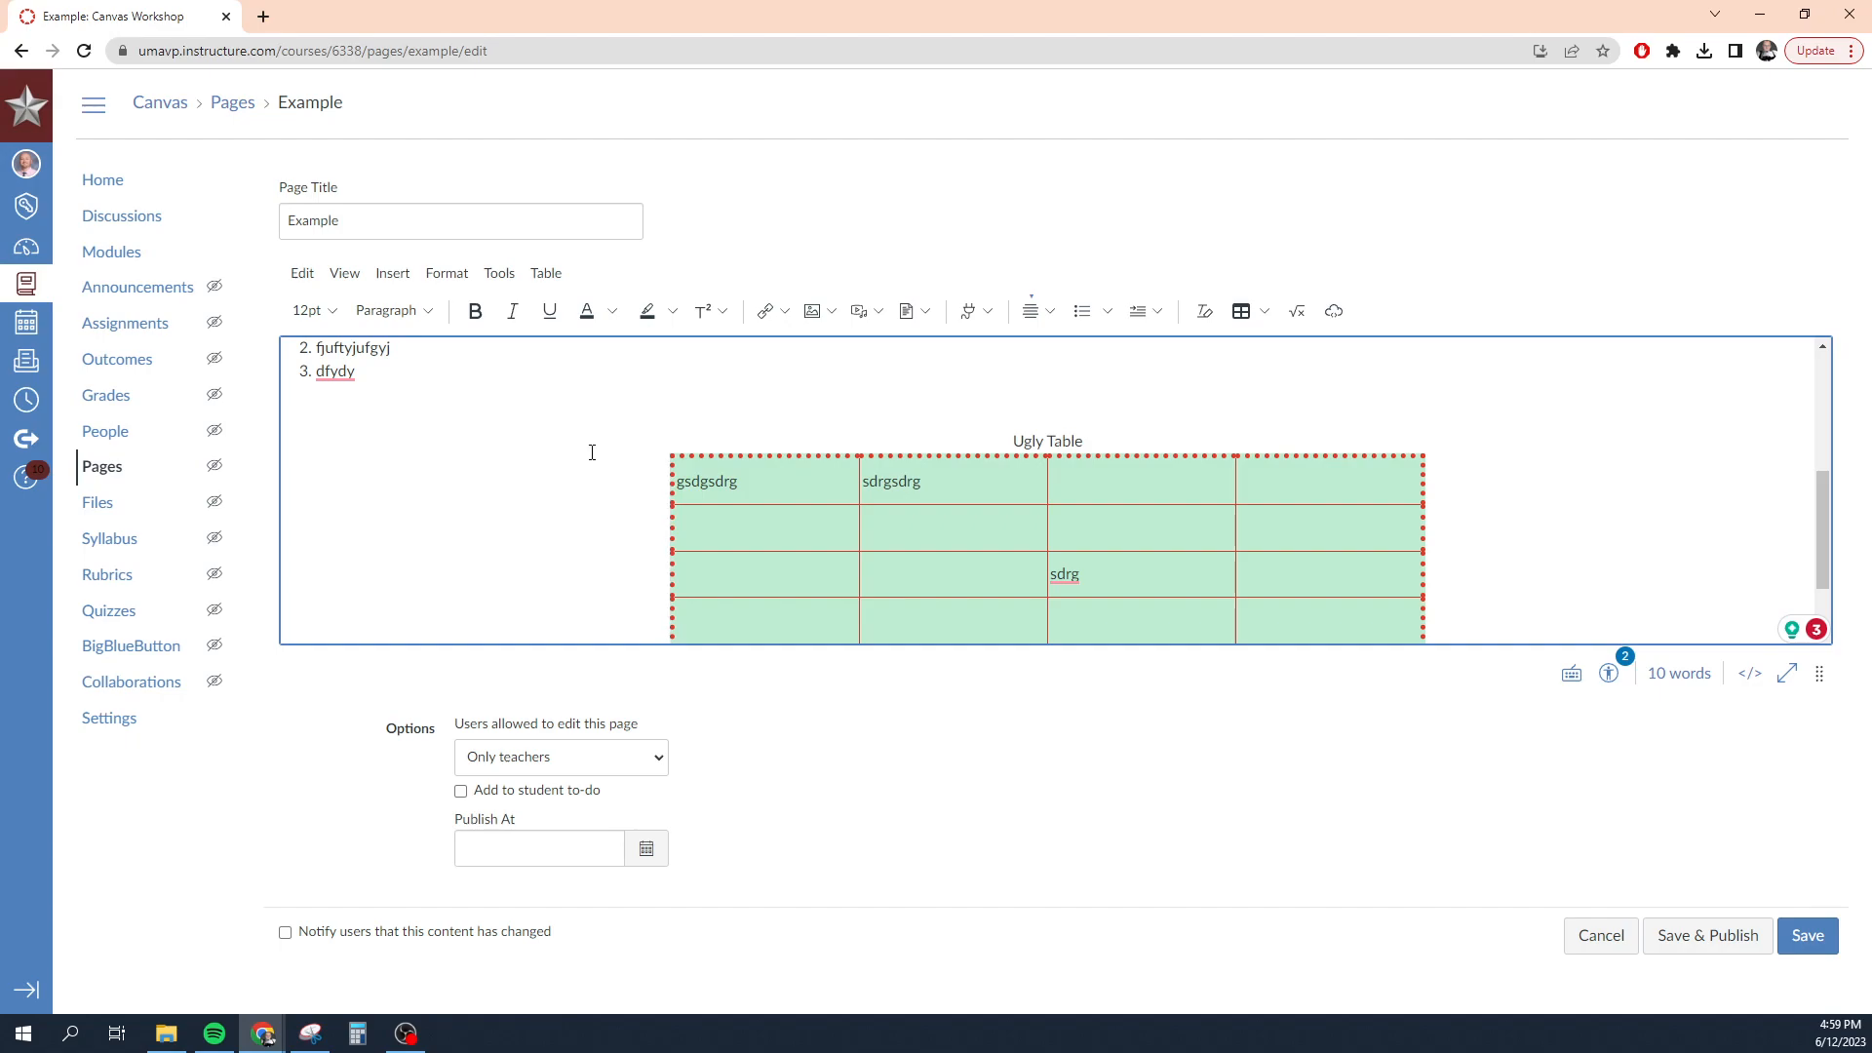
Review the formatted table and place the text cursor on the empty line below it.
{"action": "scroll", "coordinate": [620, 460], "scroll_direction": "up", "scroll_amount": 2}
{"action": "scroll", "coordinate": [555, 461], "scroll_direction": "down", "scroll_amount": 4}
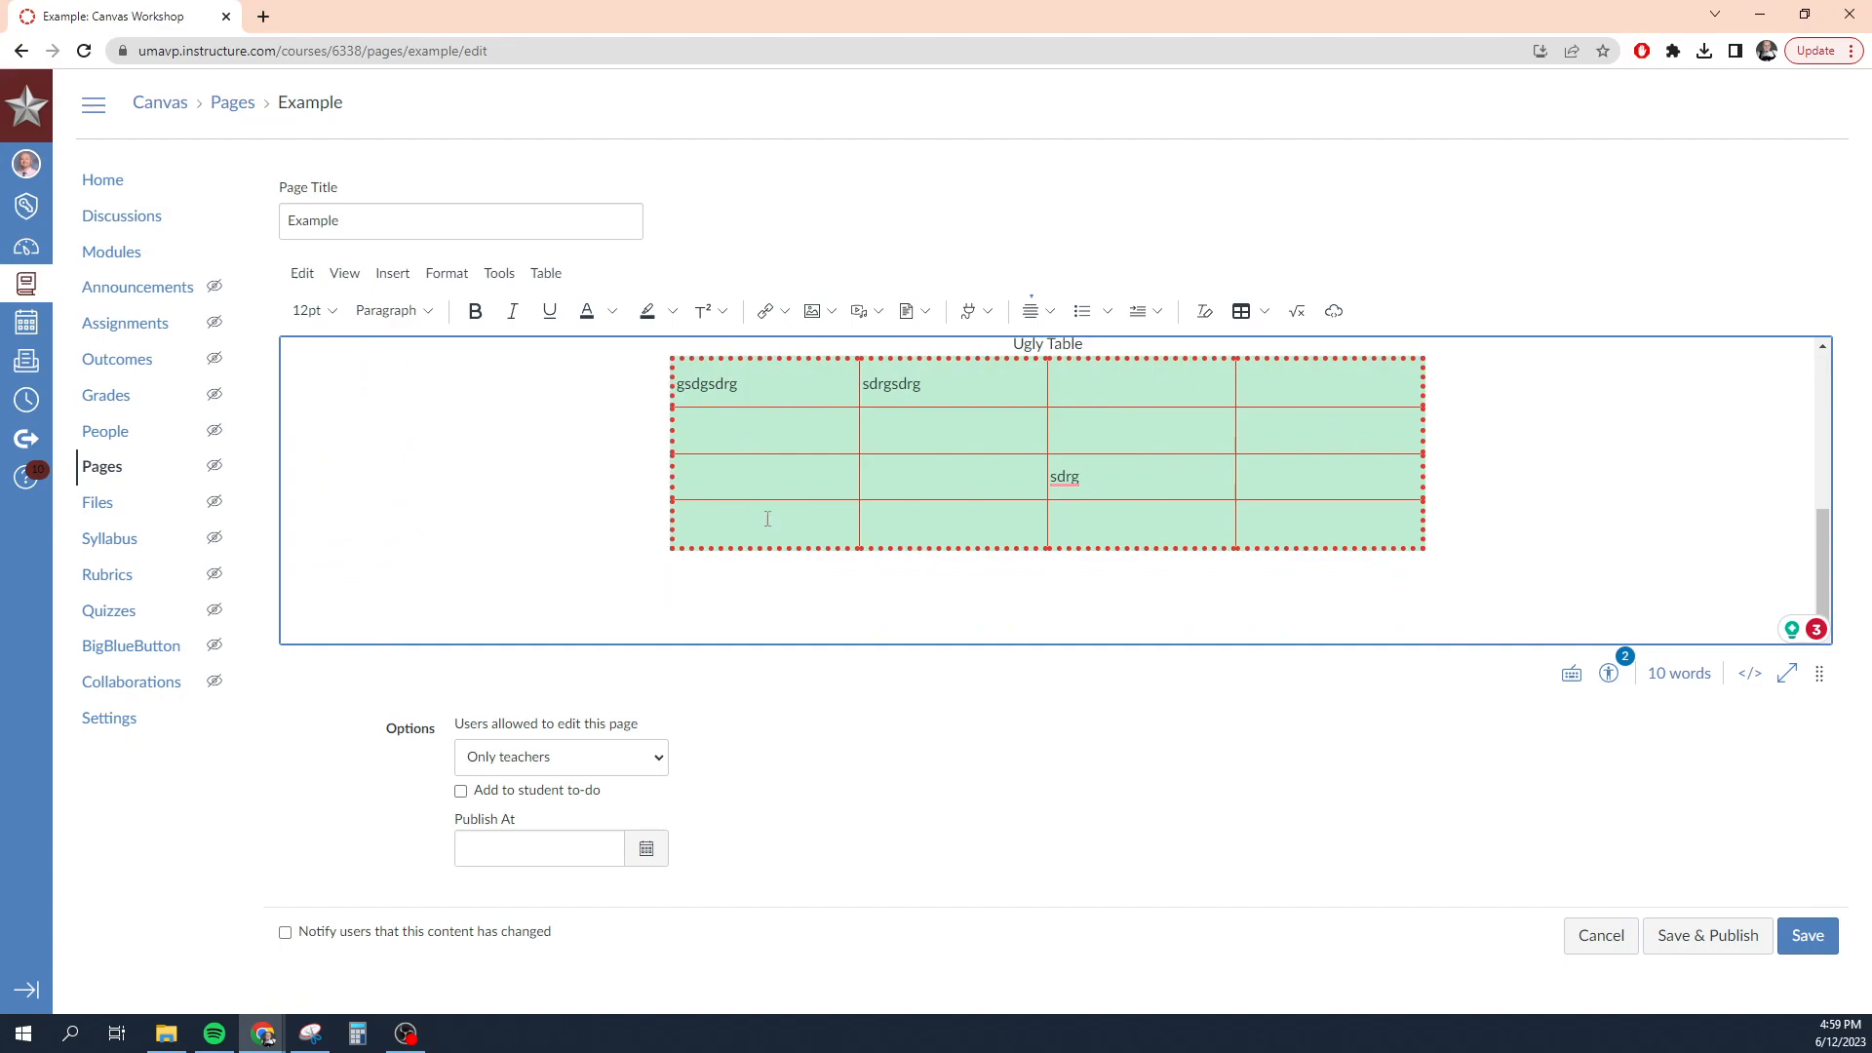
{"action": "scroll", "coordinate": [1034, 494], "scroll_direction": "up", "scroll_amount": 1}
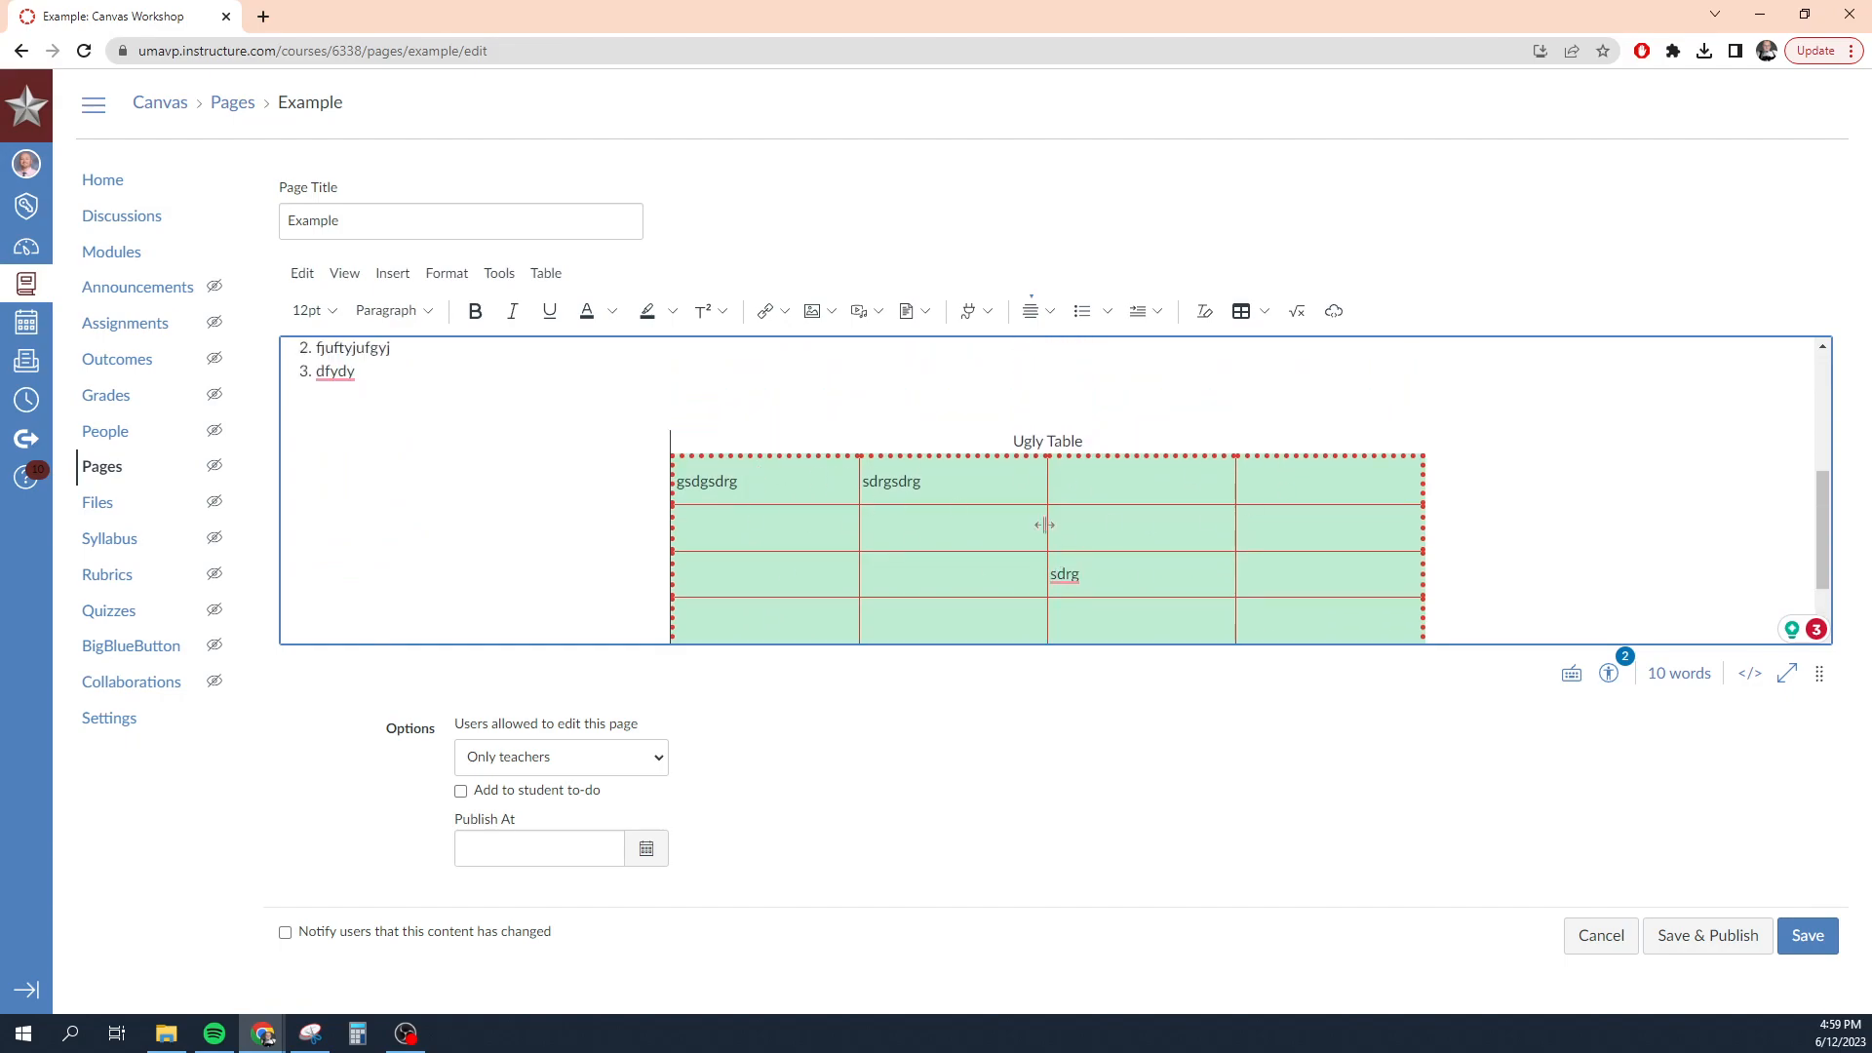
{"action": "scroll", "coordinate": [1424, 519], "scroll_direction": "down", "scroll_amount": 1}
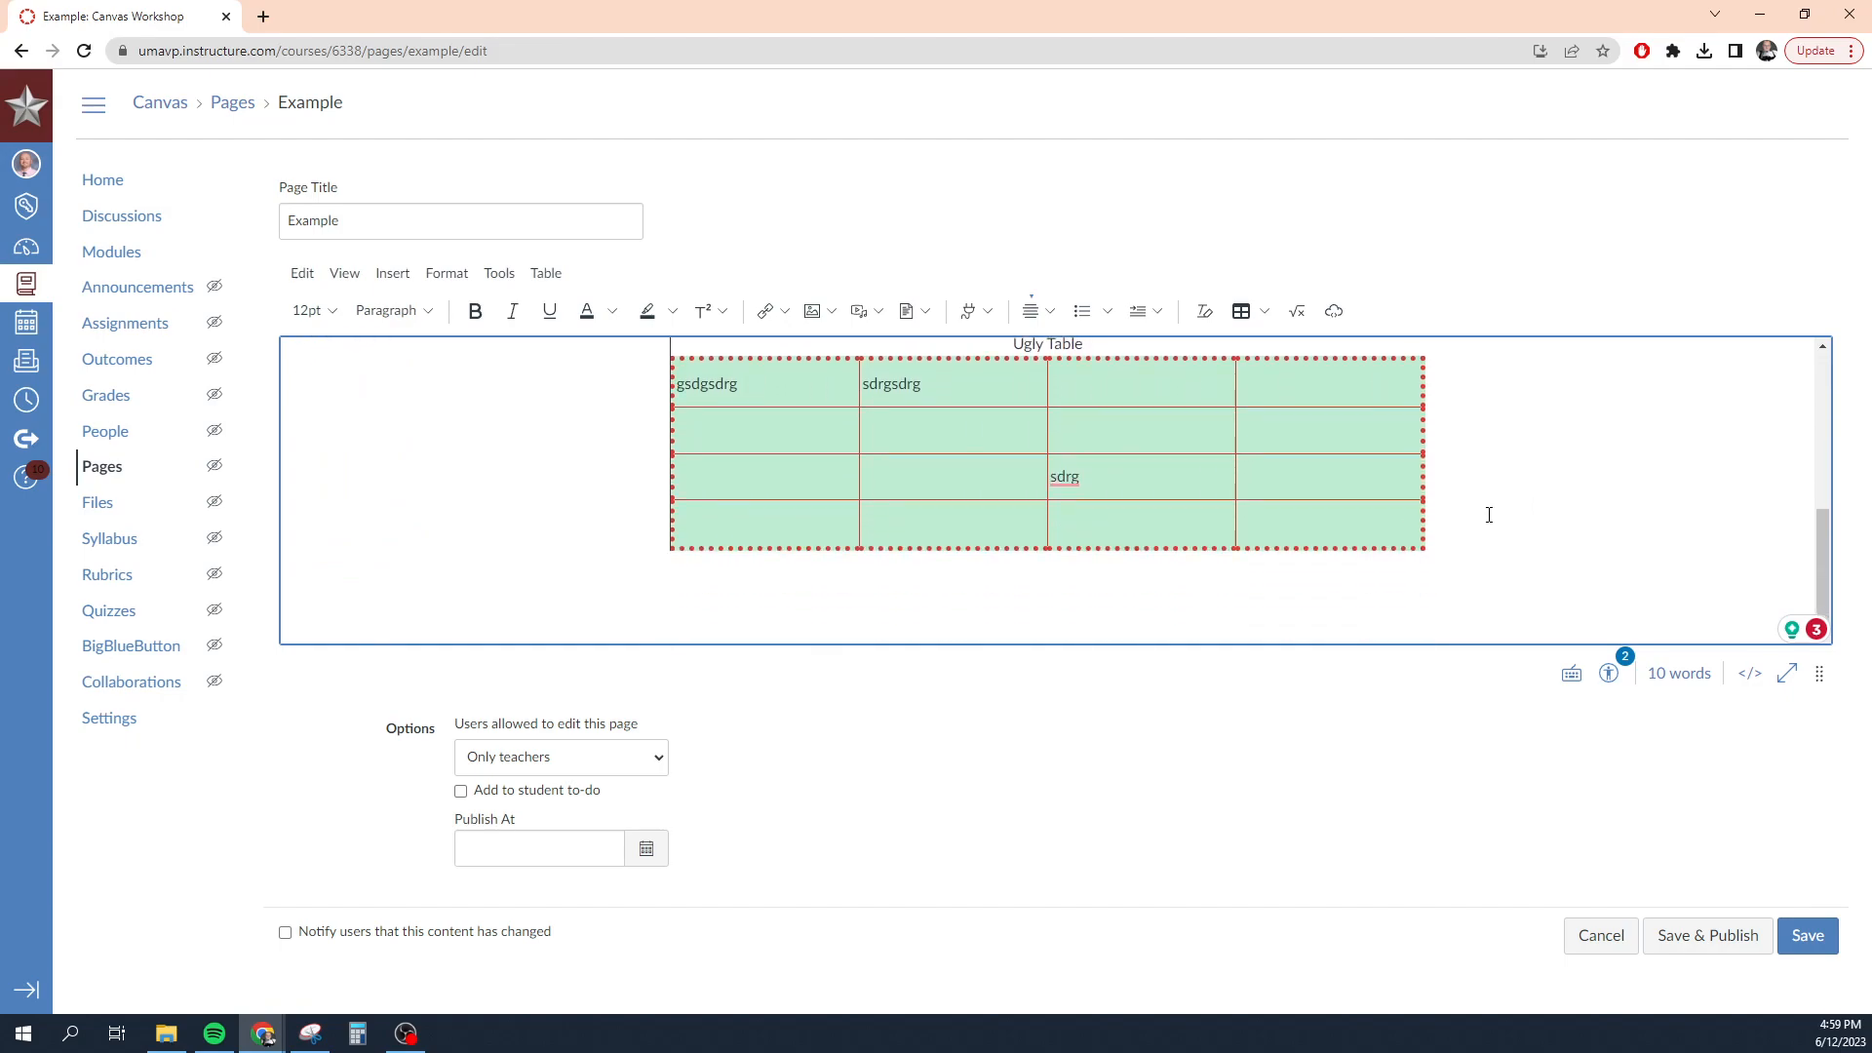
{"action": "scroll", "coordinate": [1069, 418], "scroll_direction": "up", "scroll_amount": 1}
{"action": "scroll", "coordinate": [1542, 543], "scroll_direction": "down", "scroll_amount": 1}
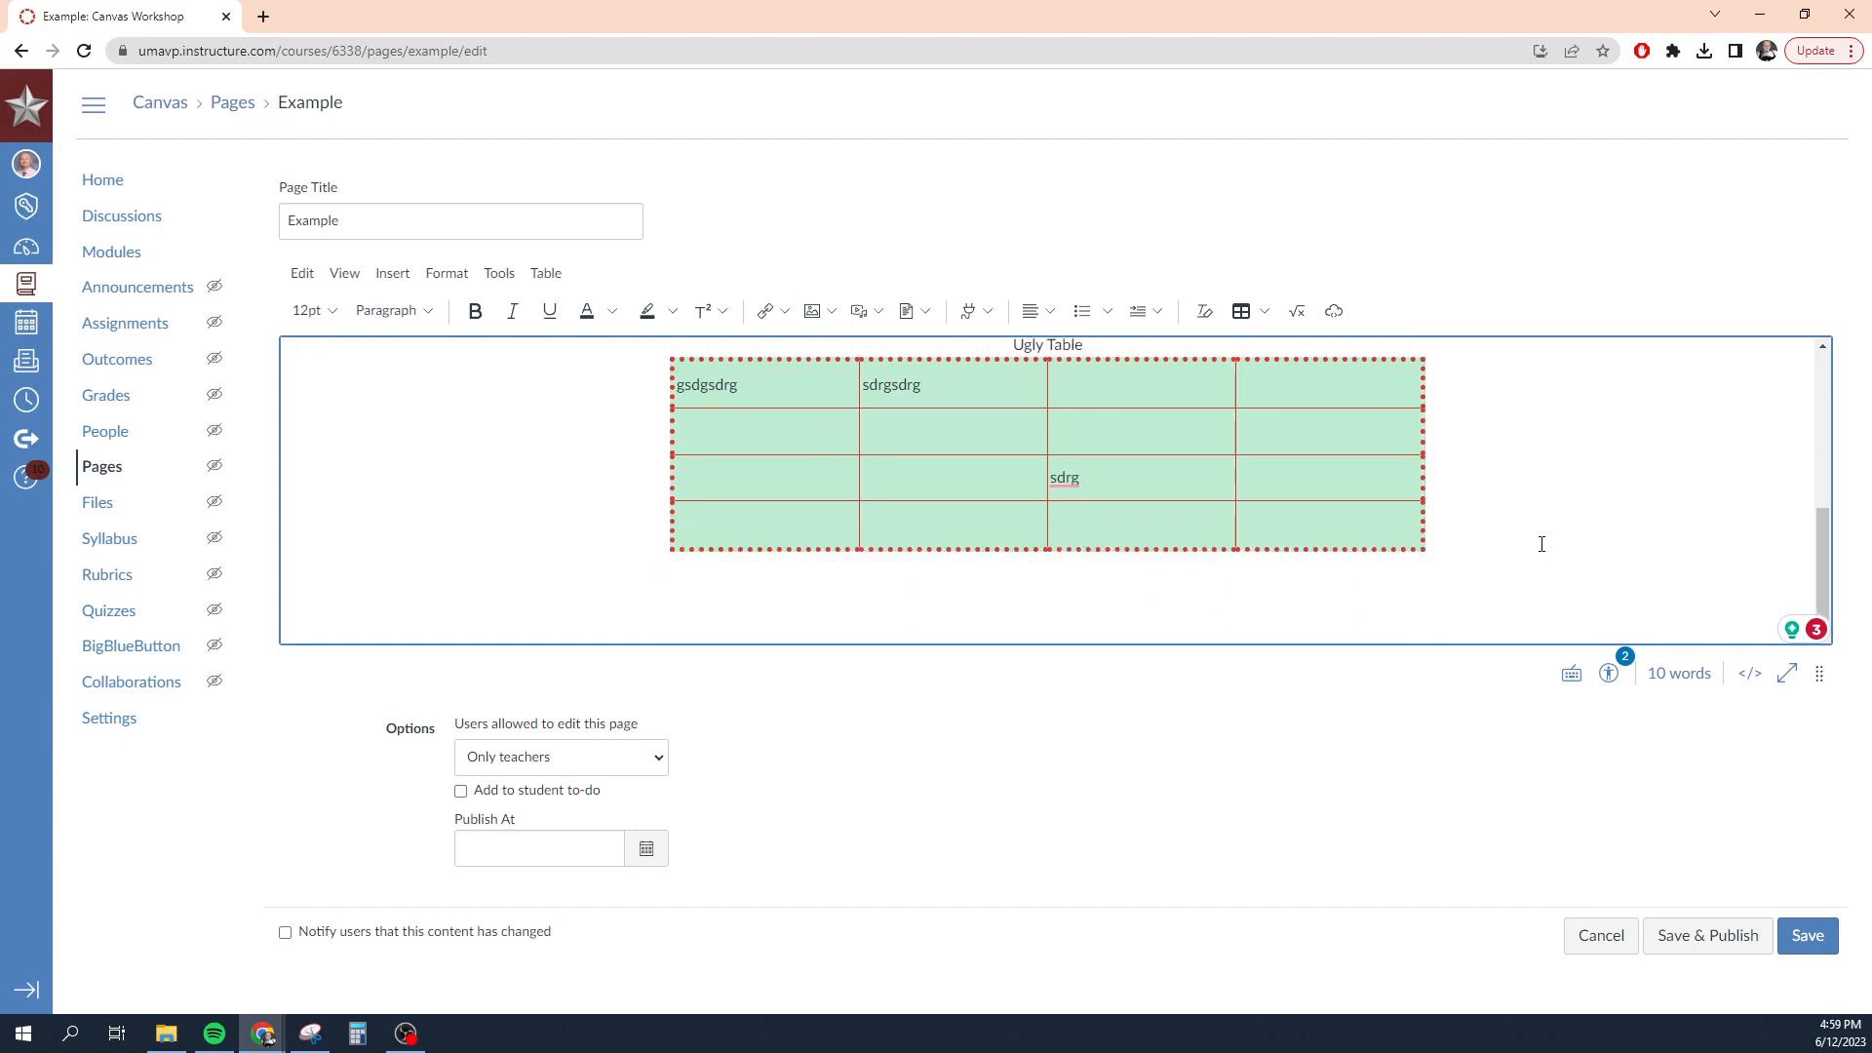
{"action": "left_click", "coordinate": [1482, 536]}
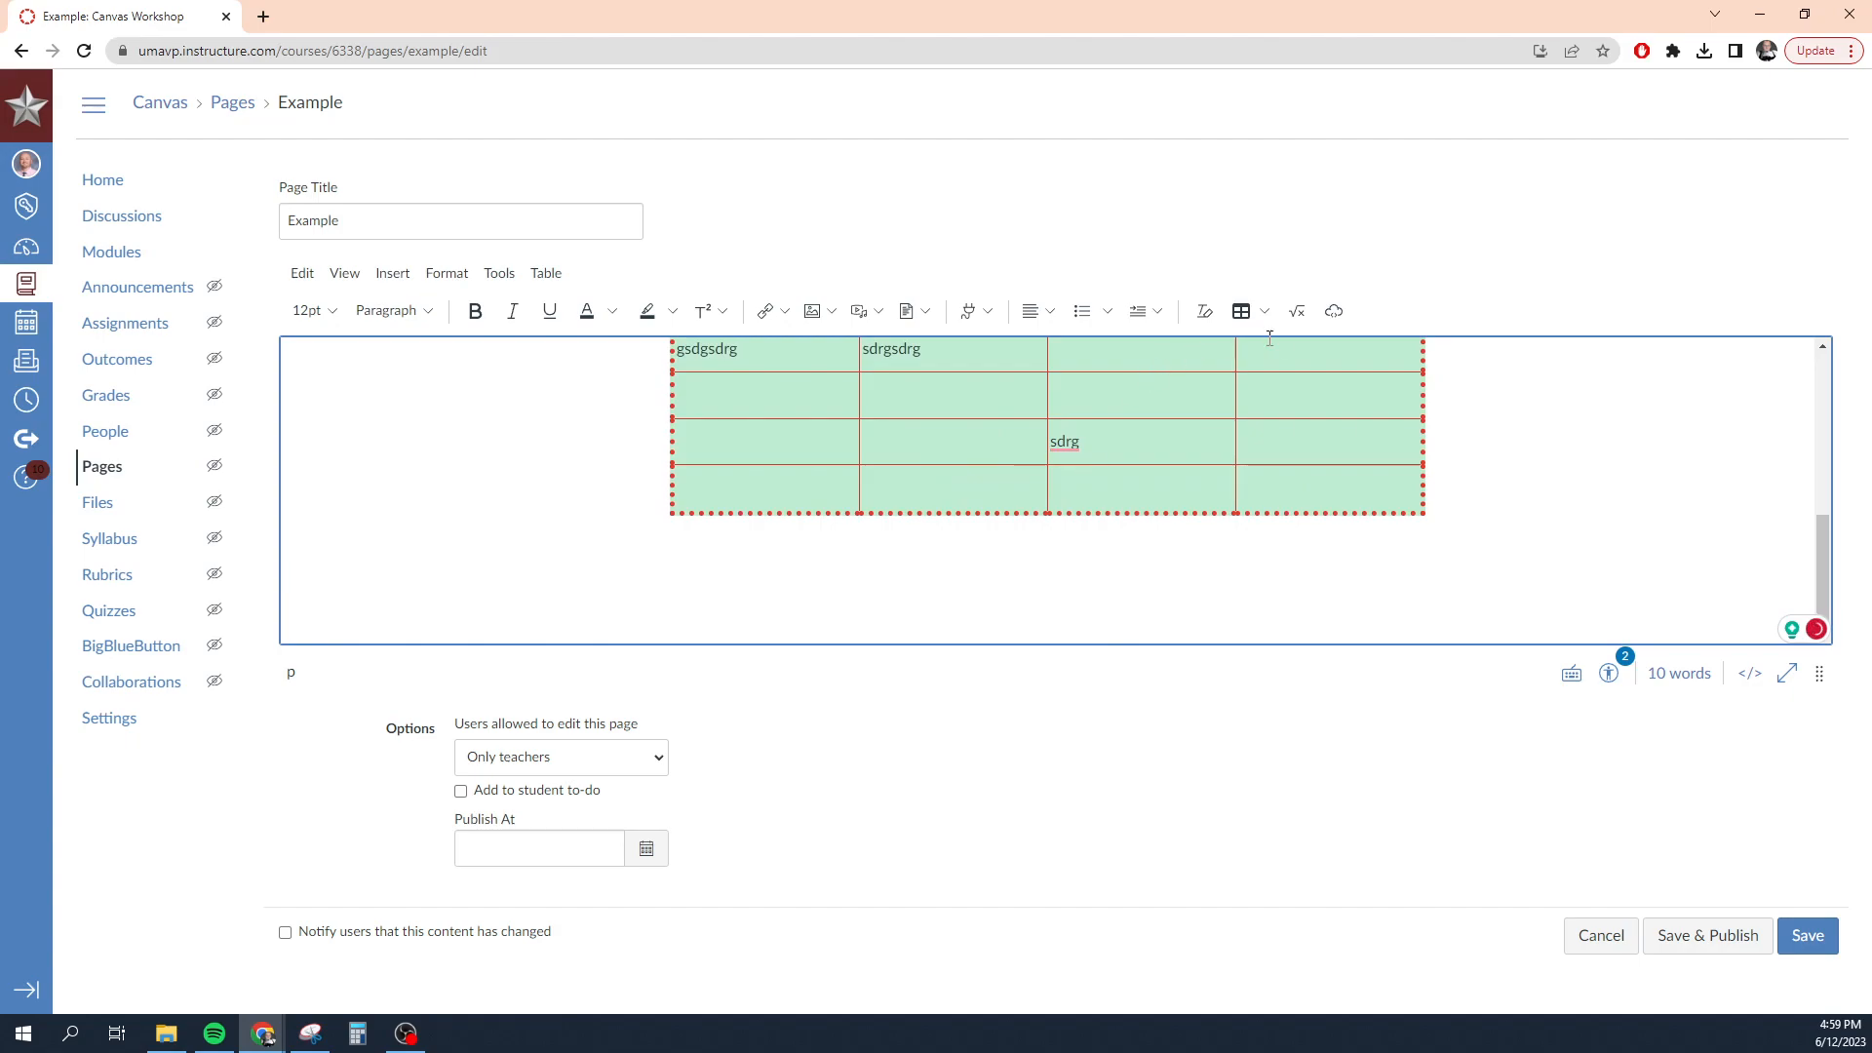
Look through the Equation Editor's symbol categories from Basic to Misc, and close it without inserting an equation.
{"action": "left_click", "coordinate": [1301, 319]}
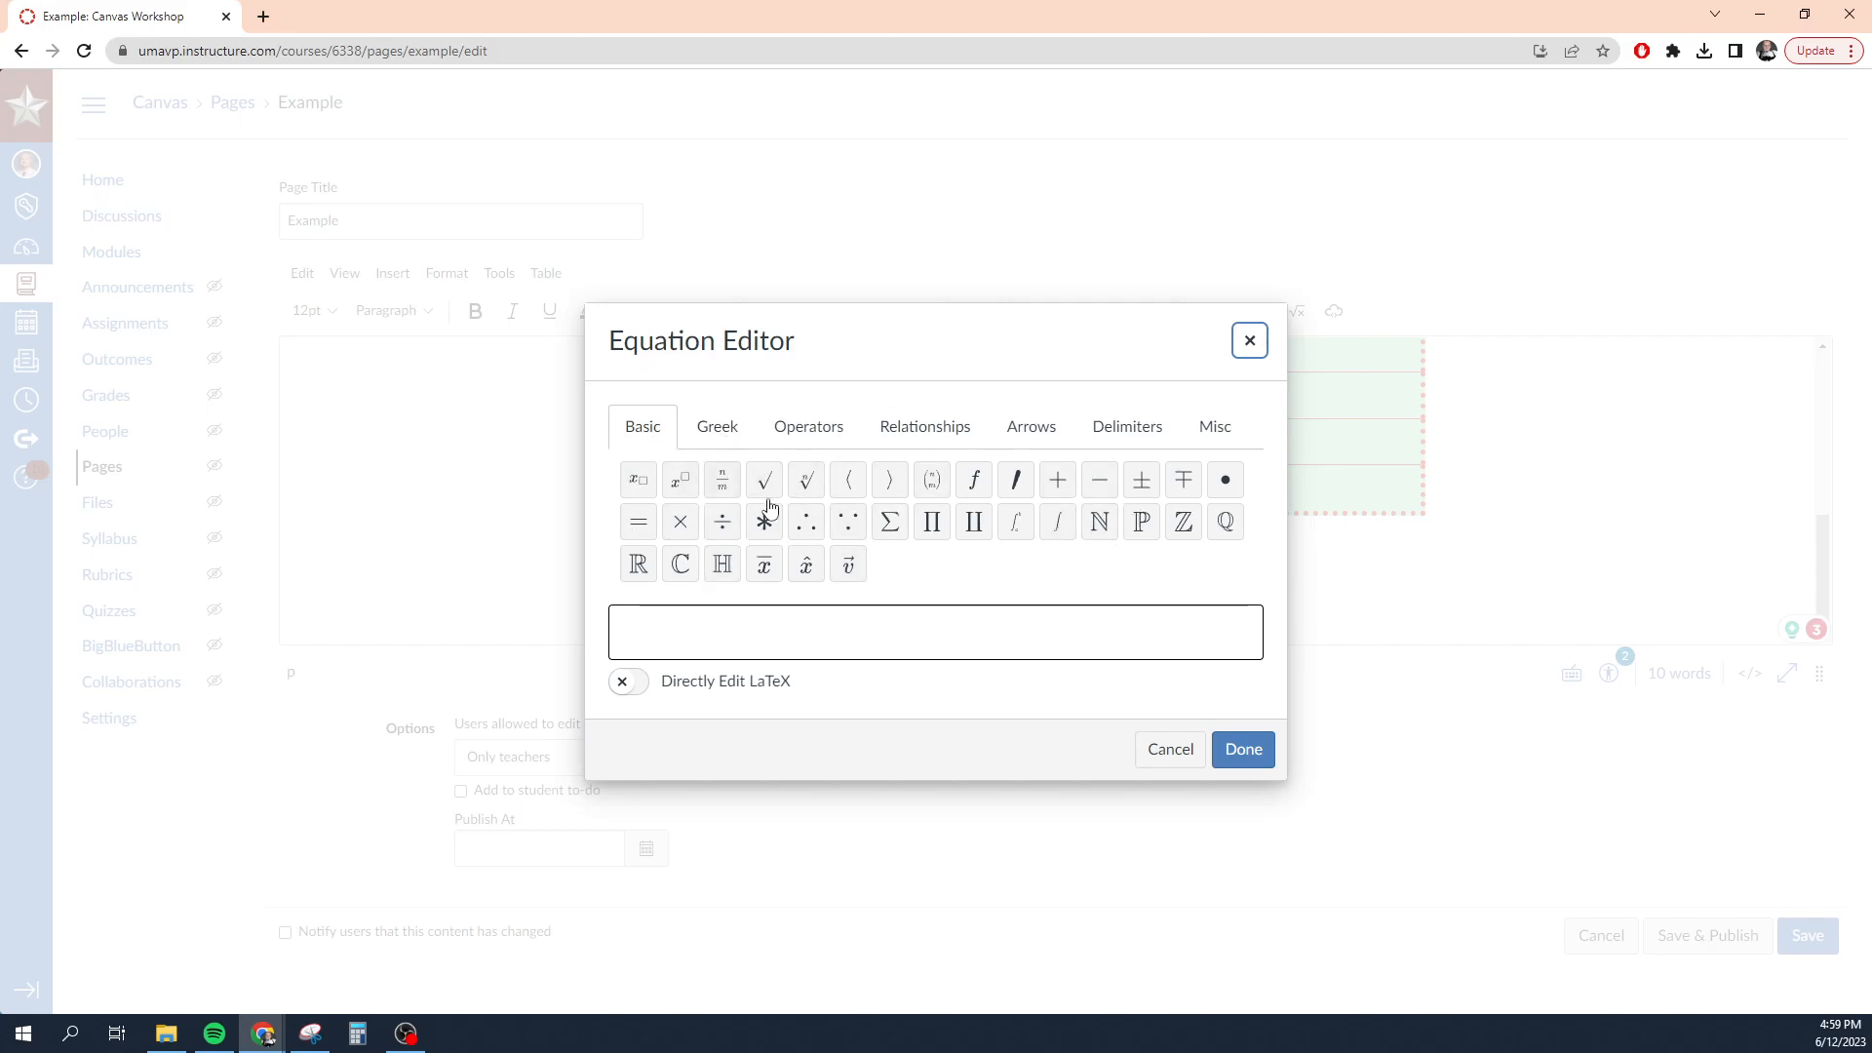
{"action": "left_click", "coordinate": [715, 427]}
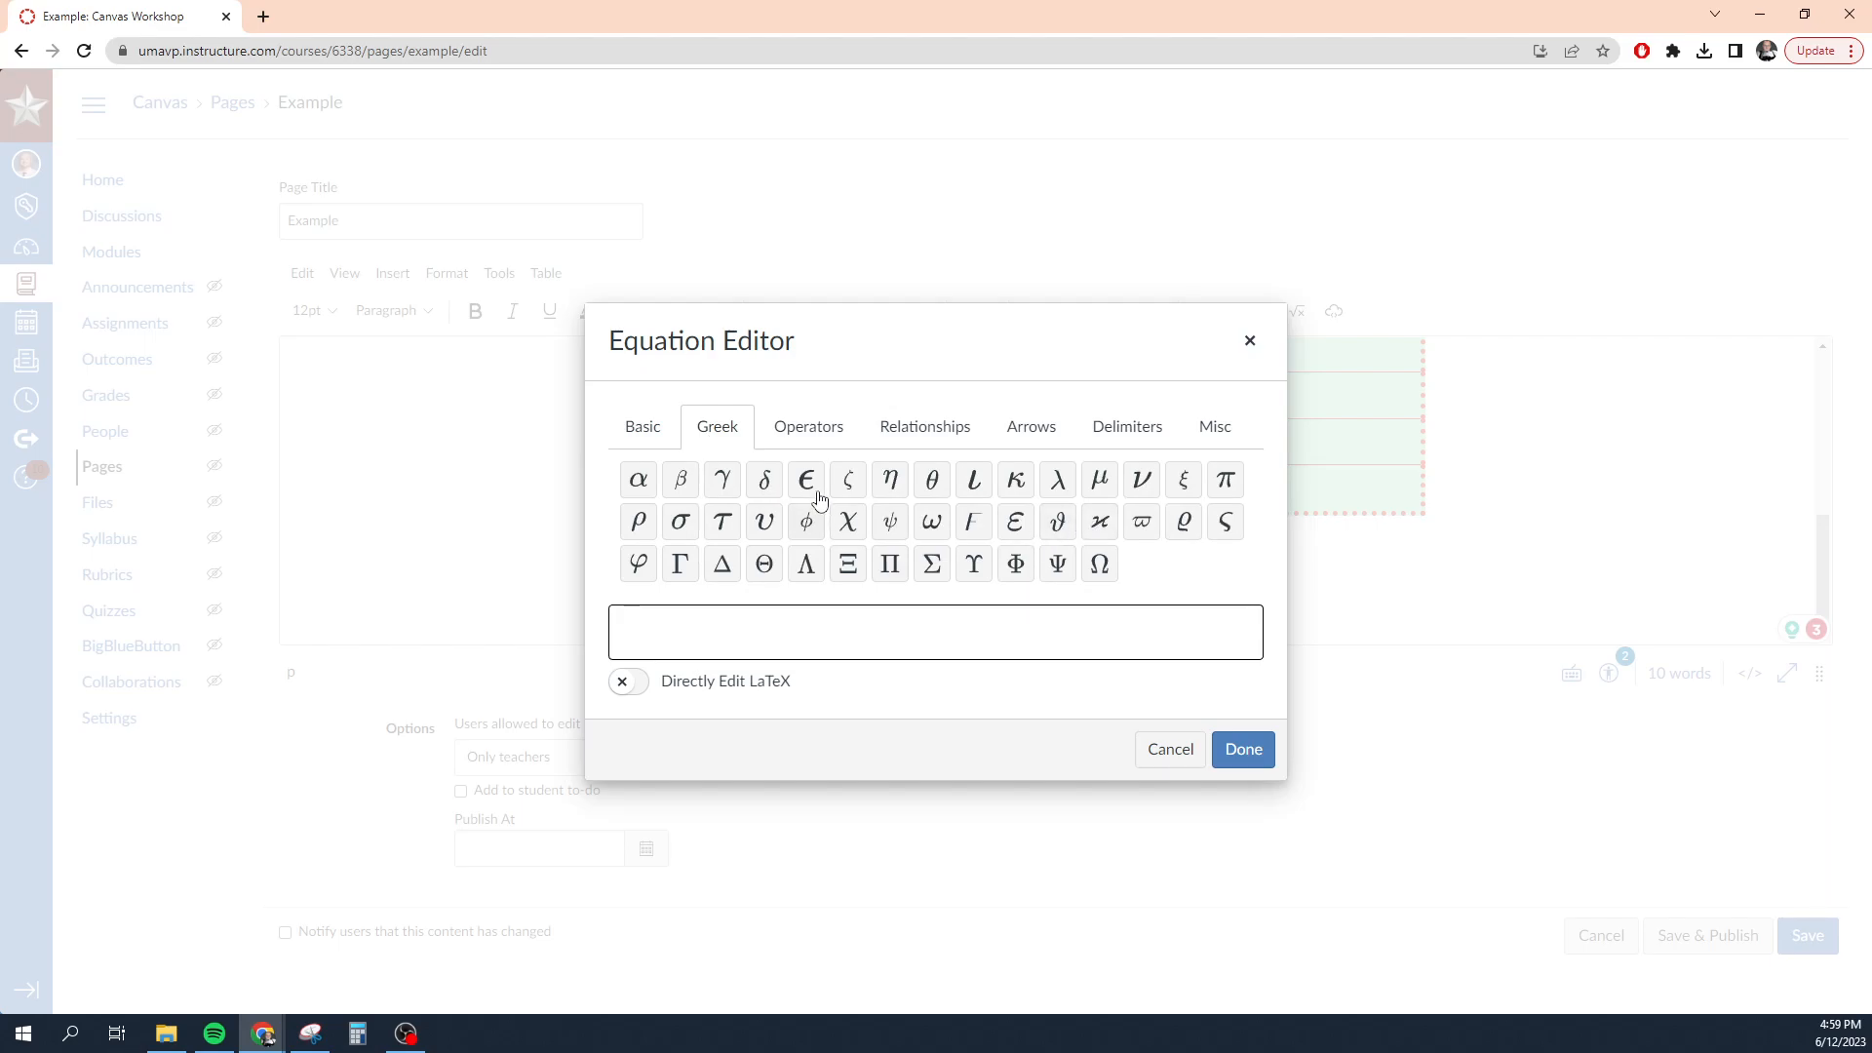
{"action": "left_click", "coordinate": [809, 429]}
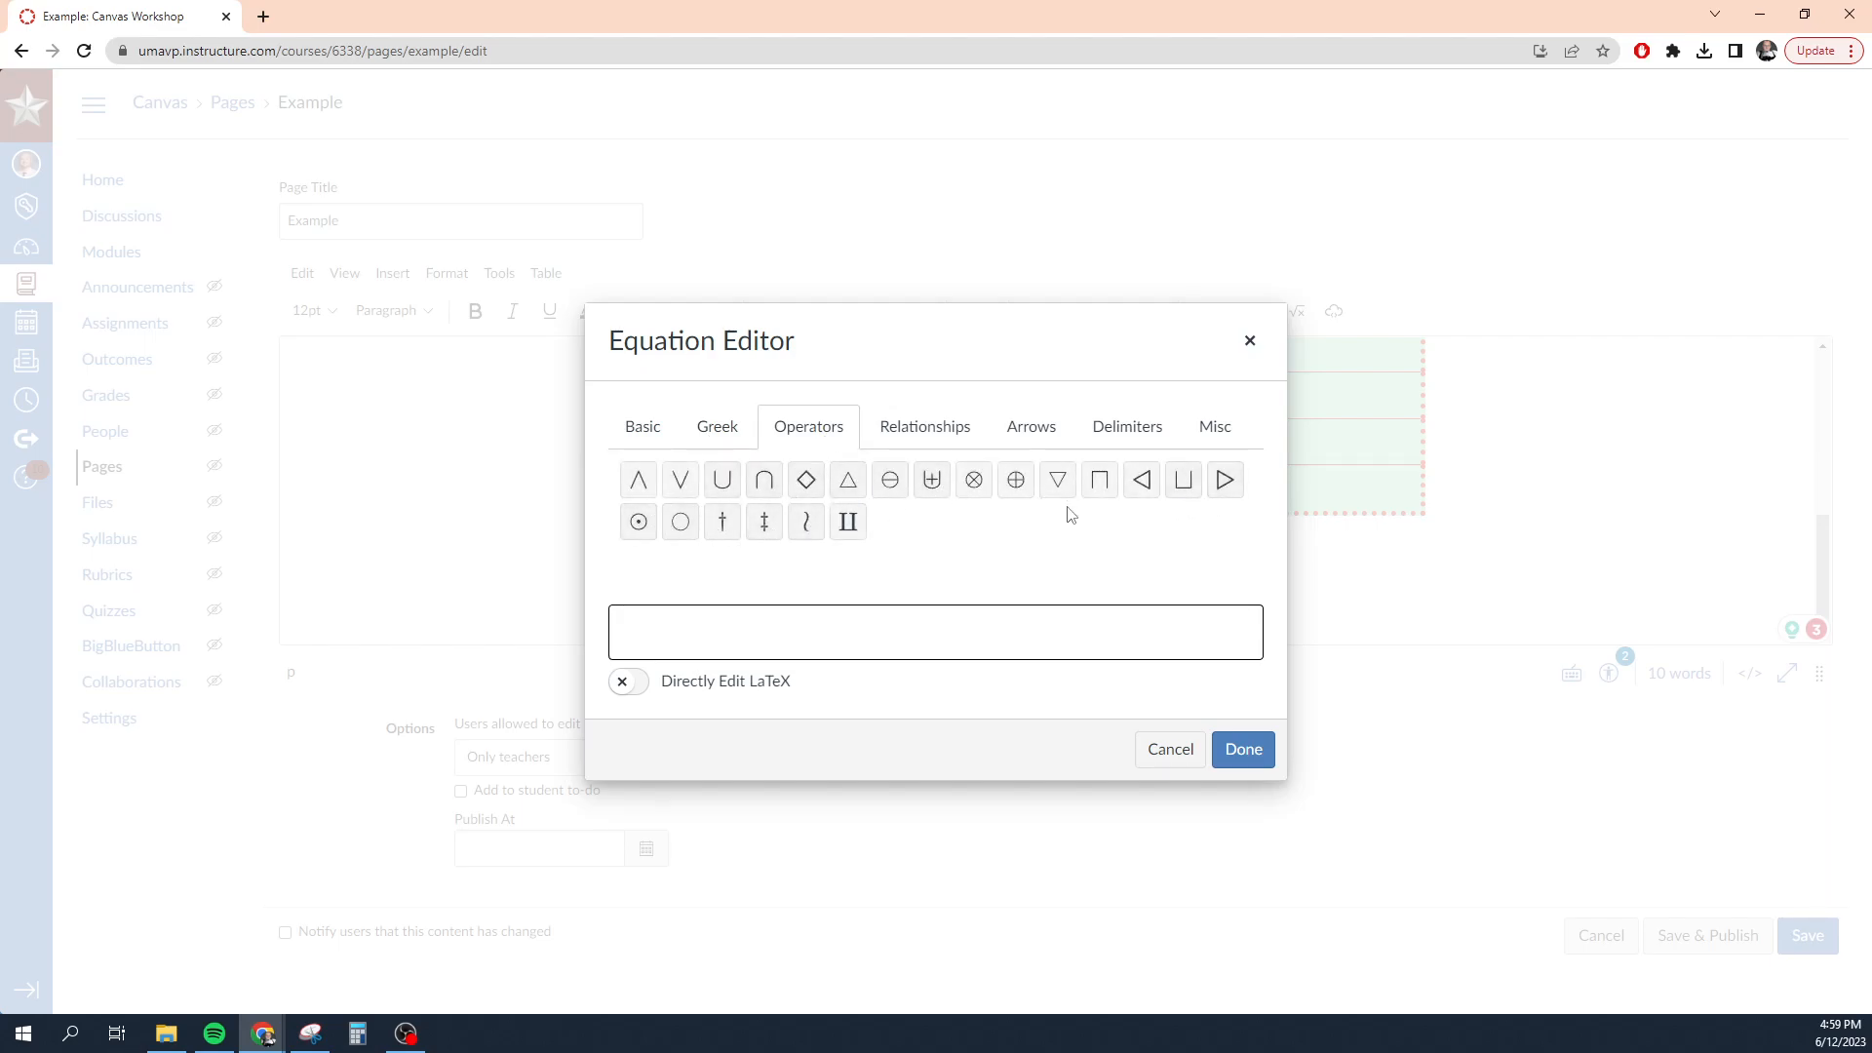
{"action": "left_click", "coordinate": [890, 425]}
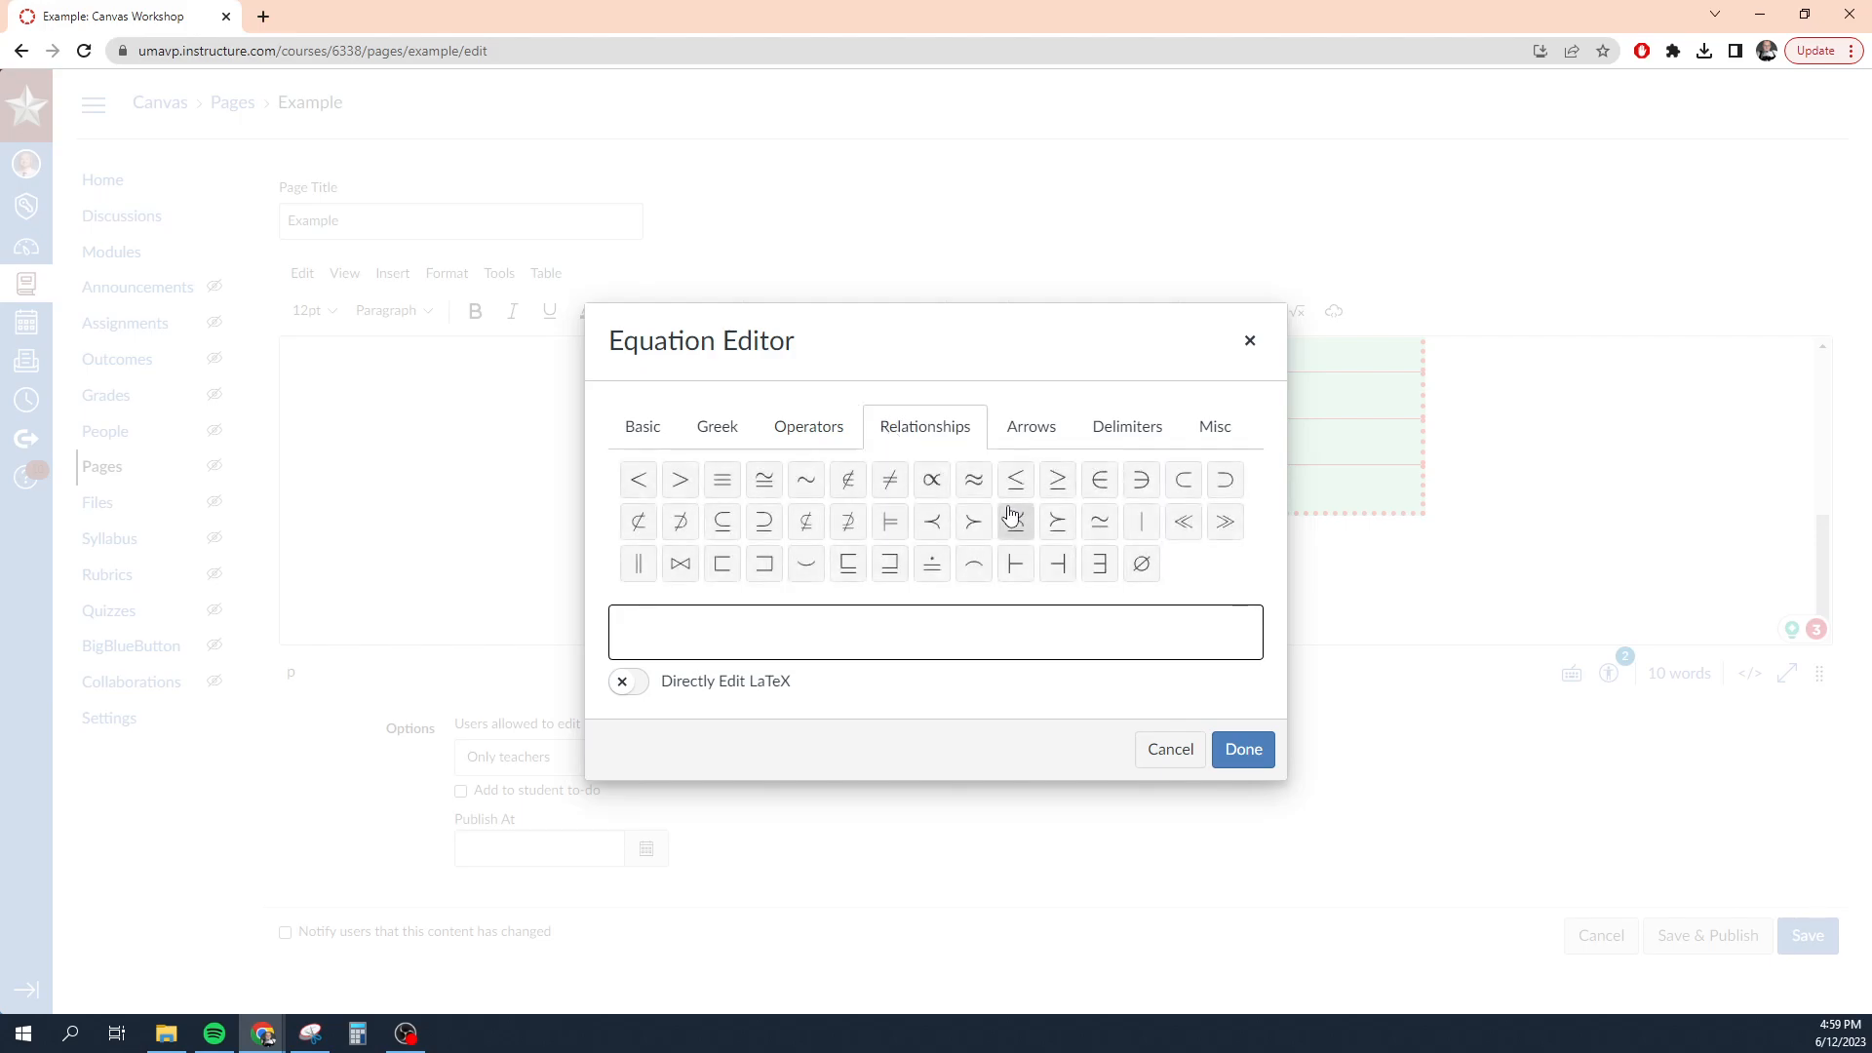
{"action": "left_click", "coordinate": [1046, 441]}
{"action": "left_click", "coordinate": [1129, 448]}
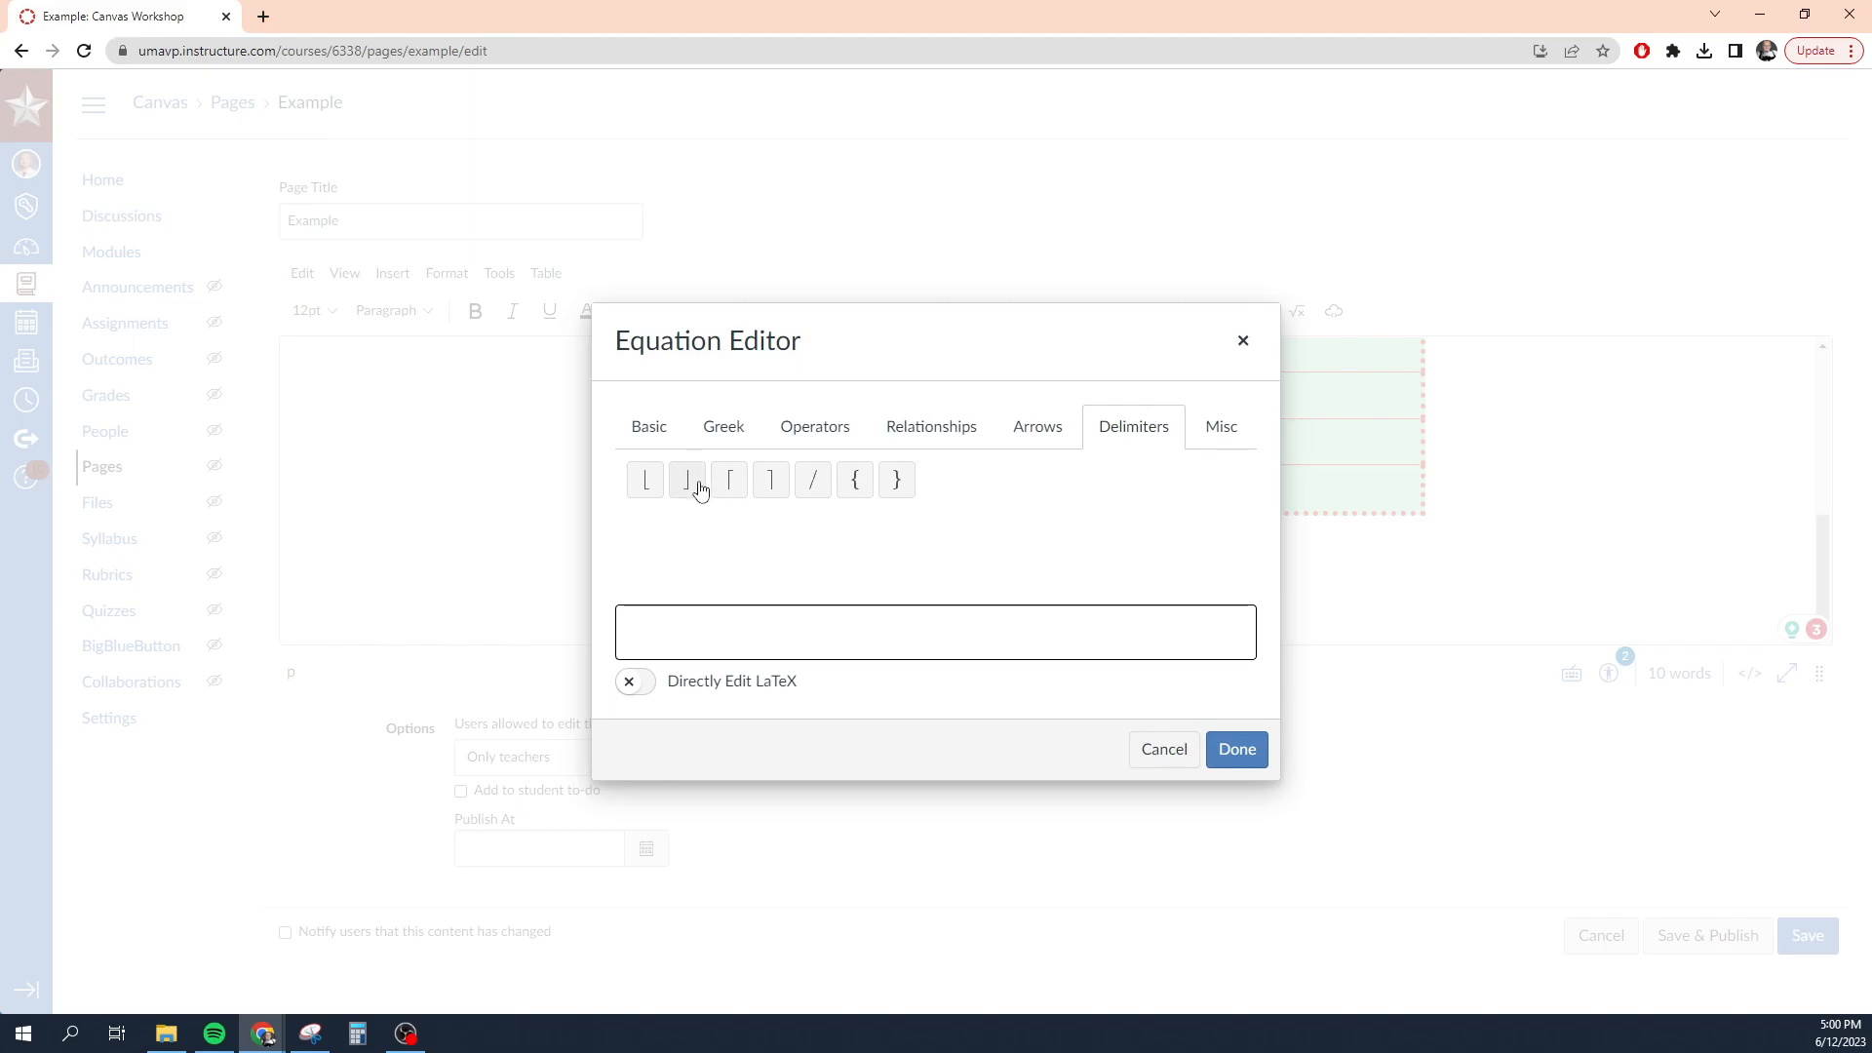
{"action": "left_click", "coordinate": [1195, 426]}
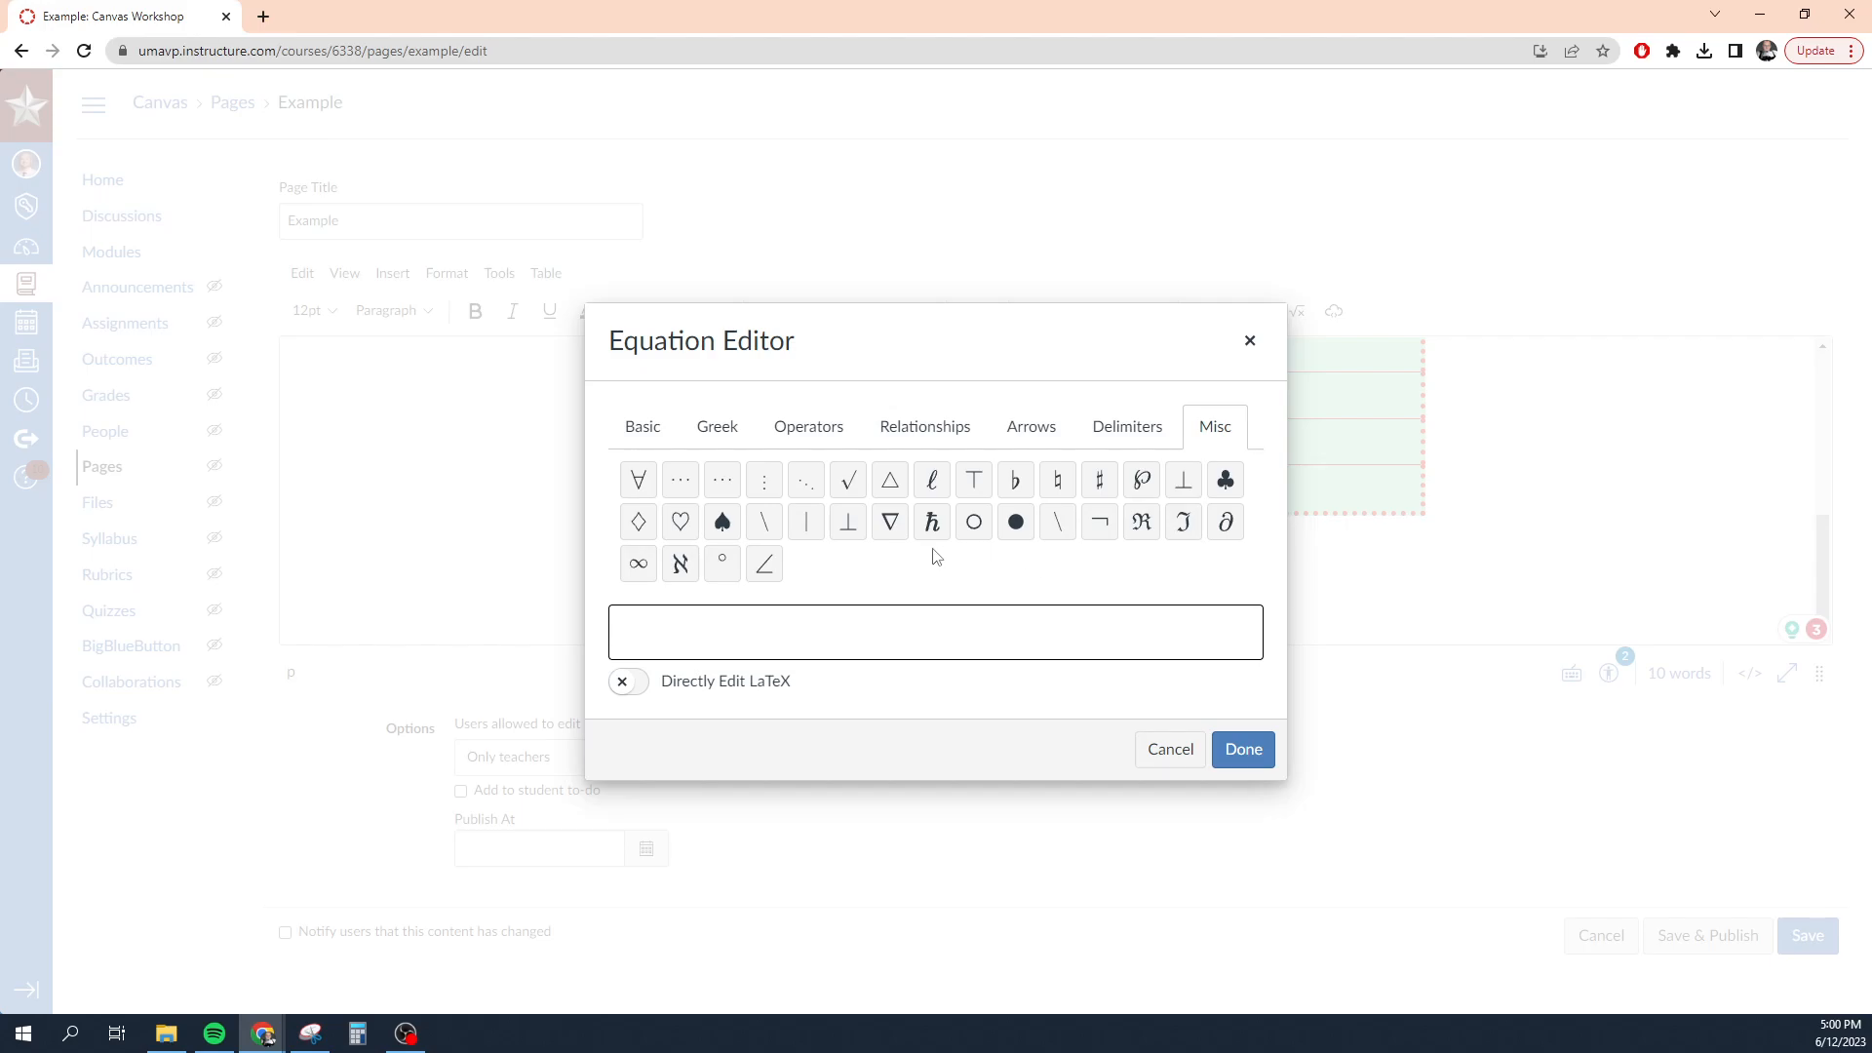
{"action": "left_click", "coordinate": [1251, 341]}
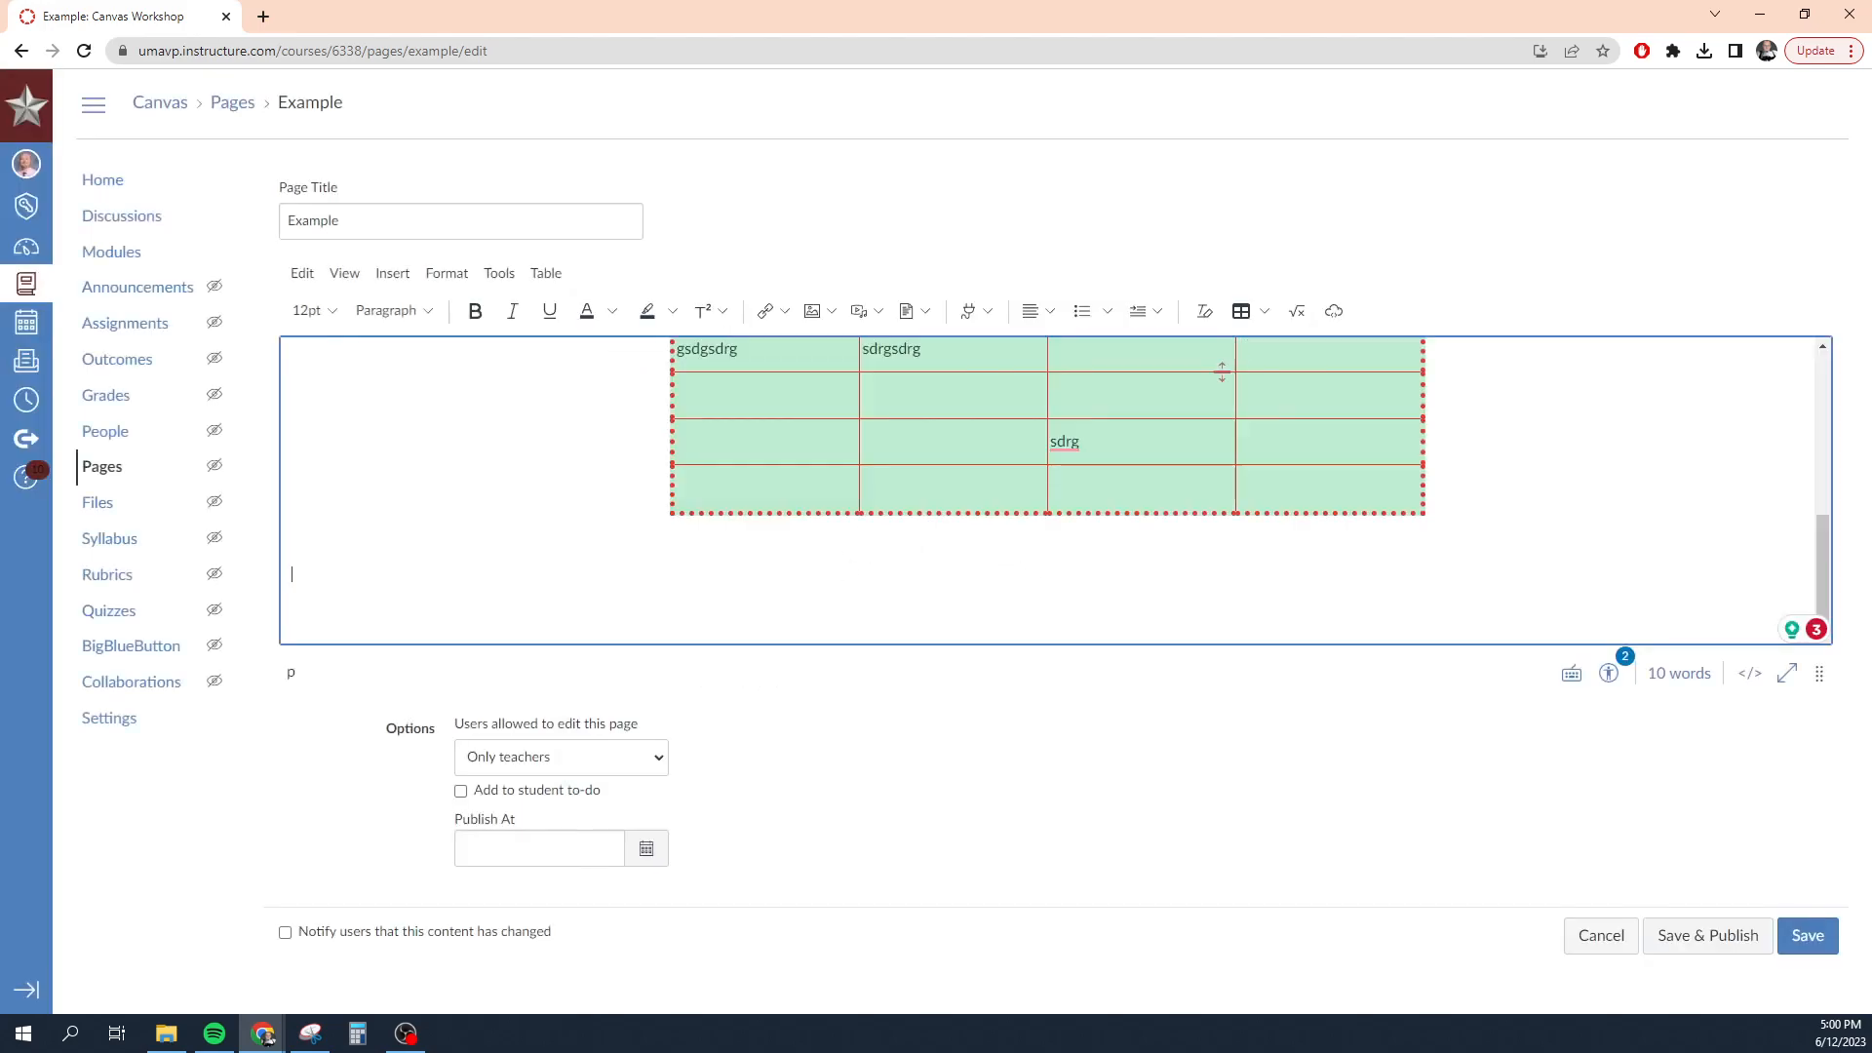
View the dialog for embedding code and close it without submitting anything.
{"action": "left_click", "coordinate": [1336, 311]}
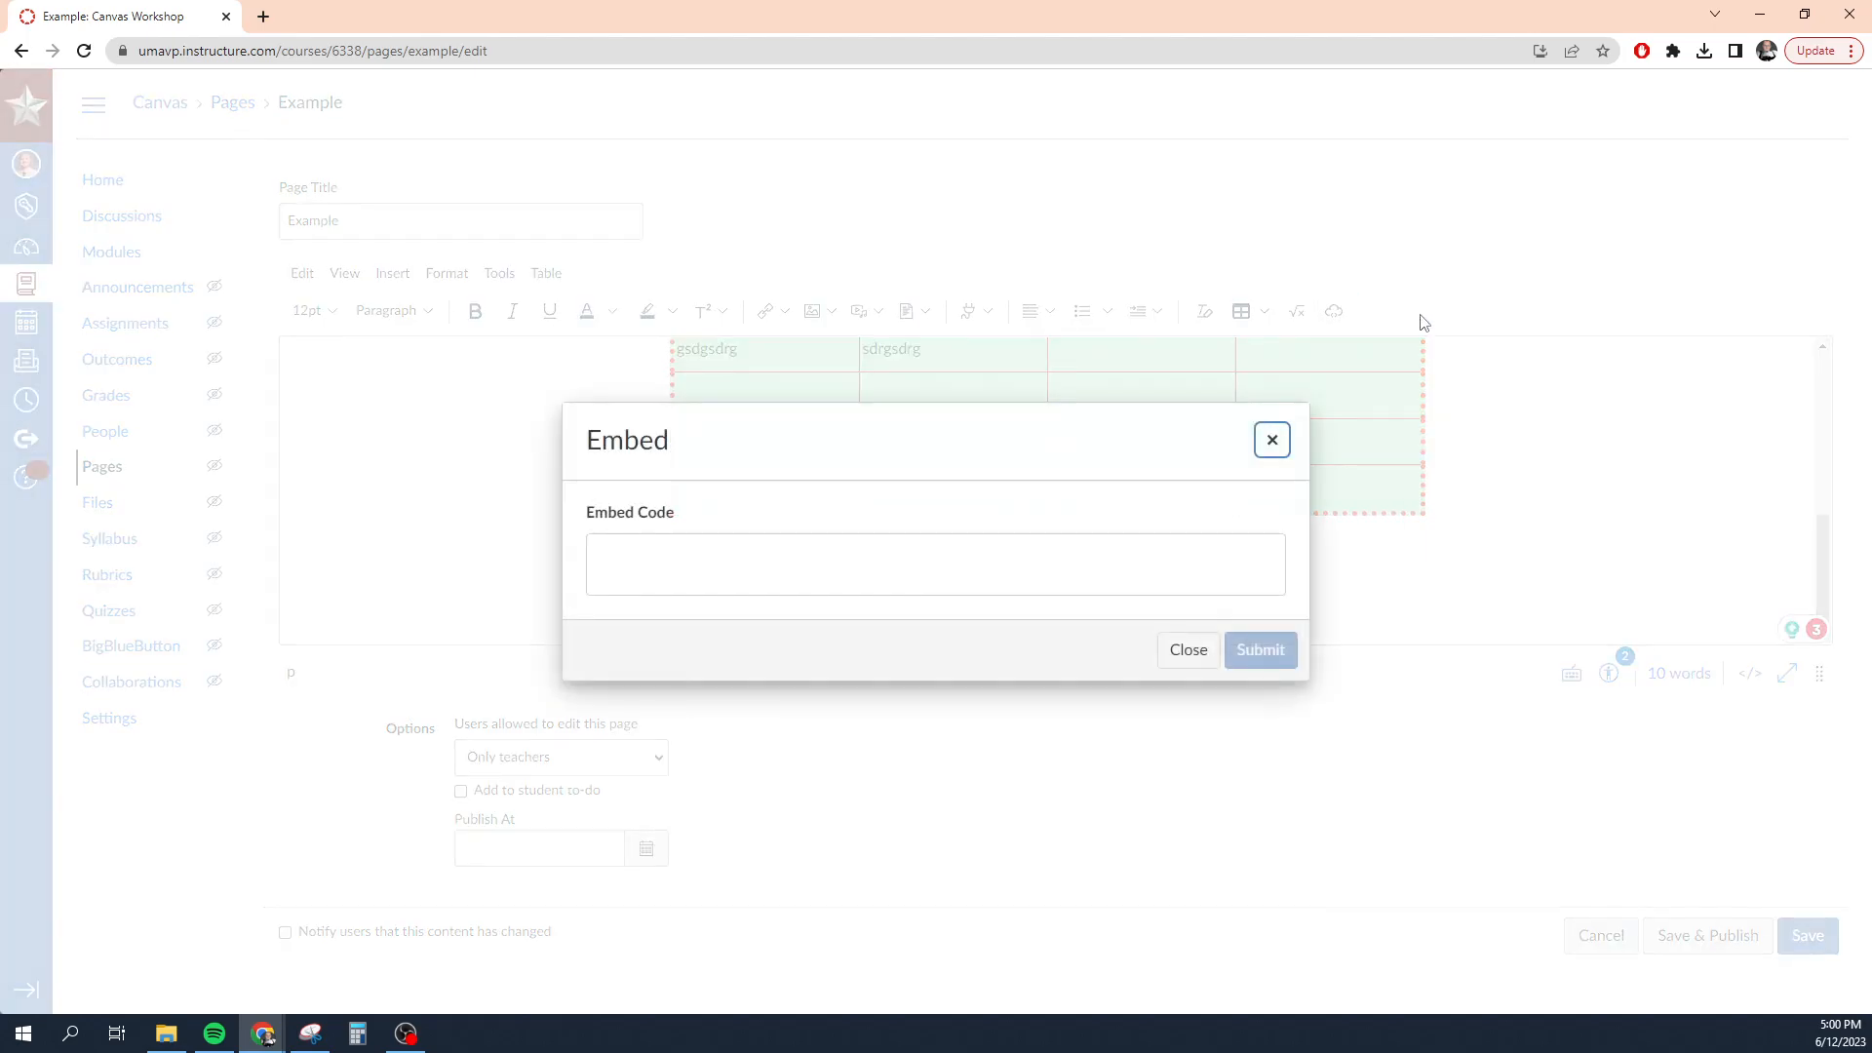
{"action": "left_click", "coordinate": [1273, 441]}
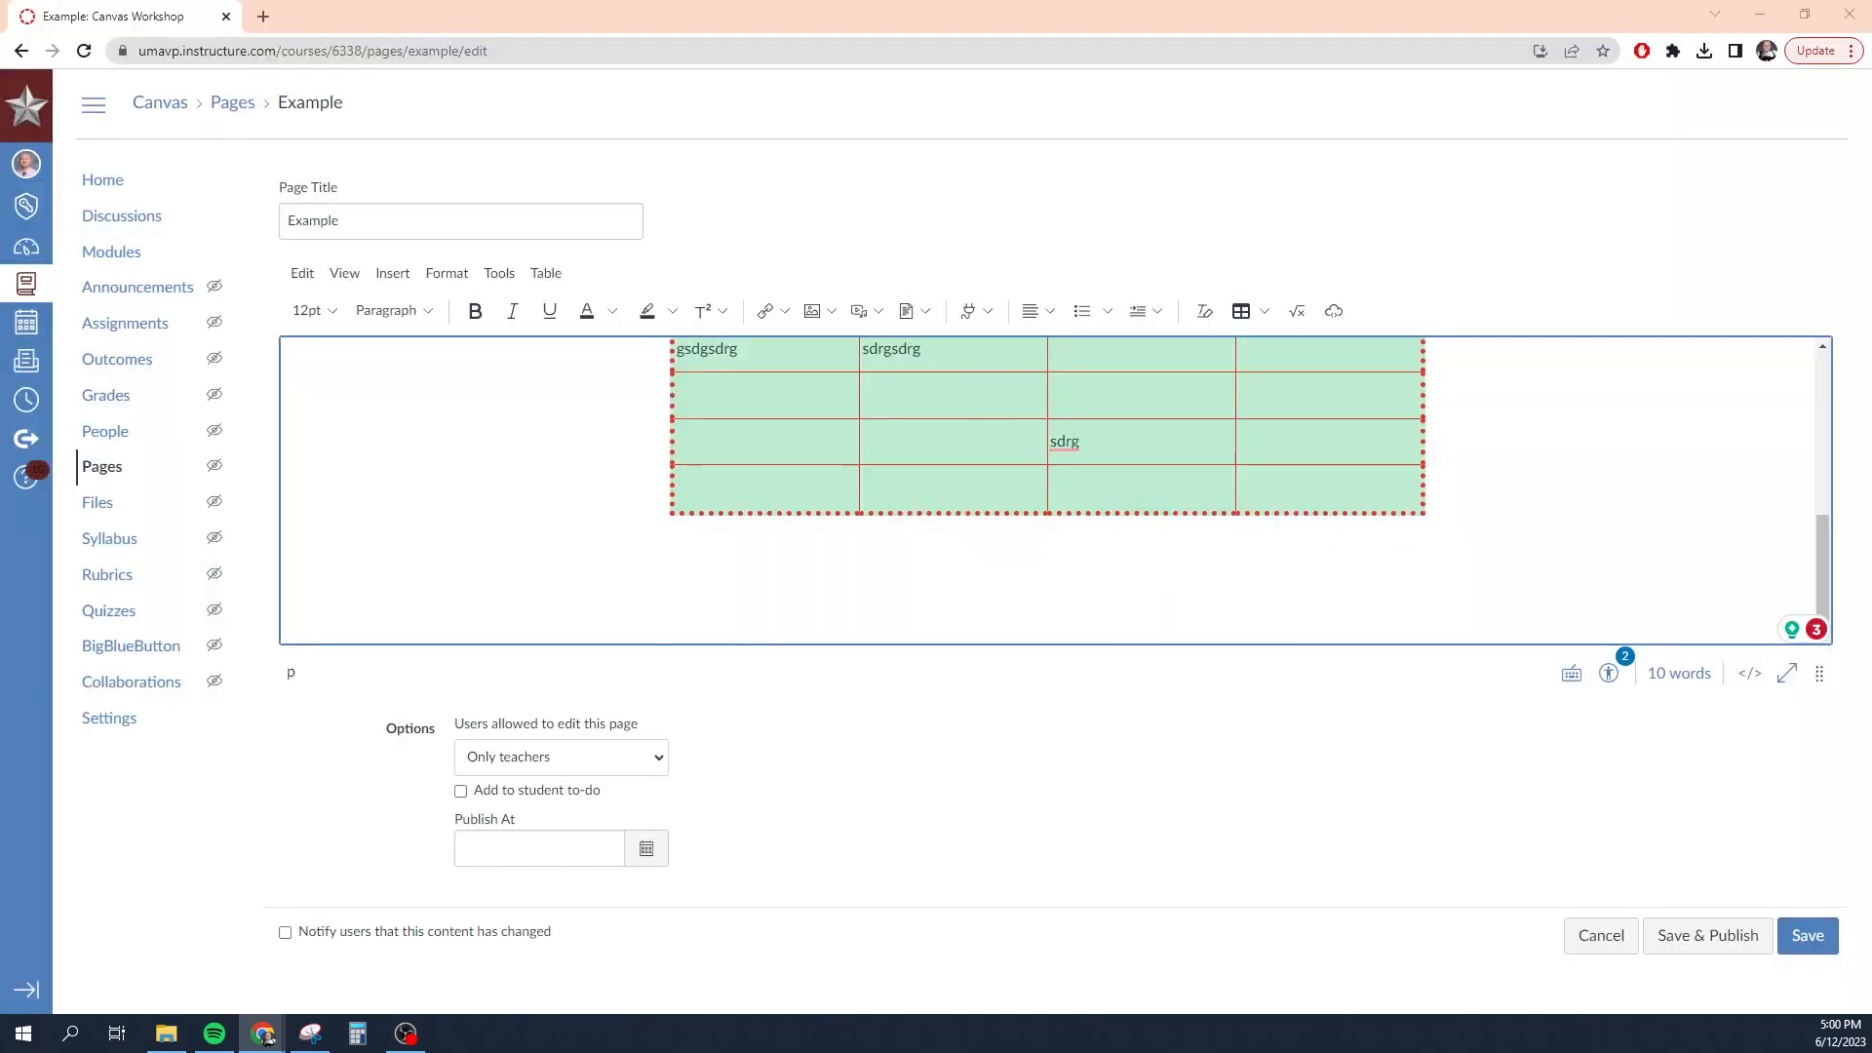
Switch to YouTube Studio, open the Part 7 - Quiz Rubrics video on YouTube from the channel content, and pause it.
{"action": "left_click_drag", "start_coordinate": [0, 234], "coordinate": [1096, 87]}
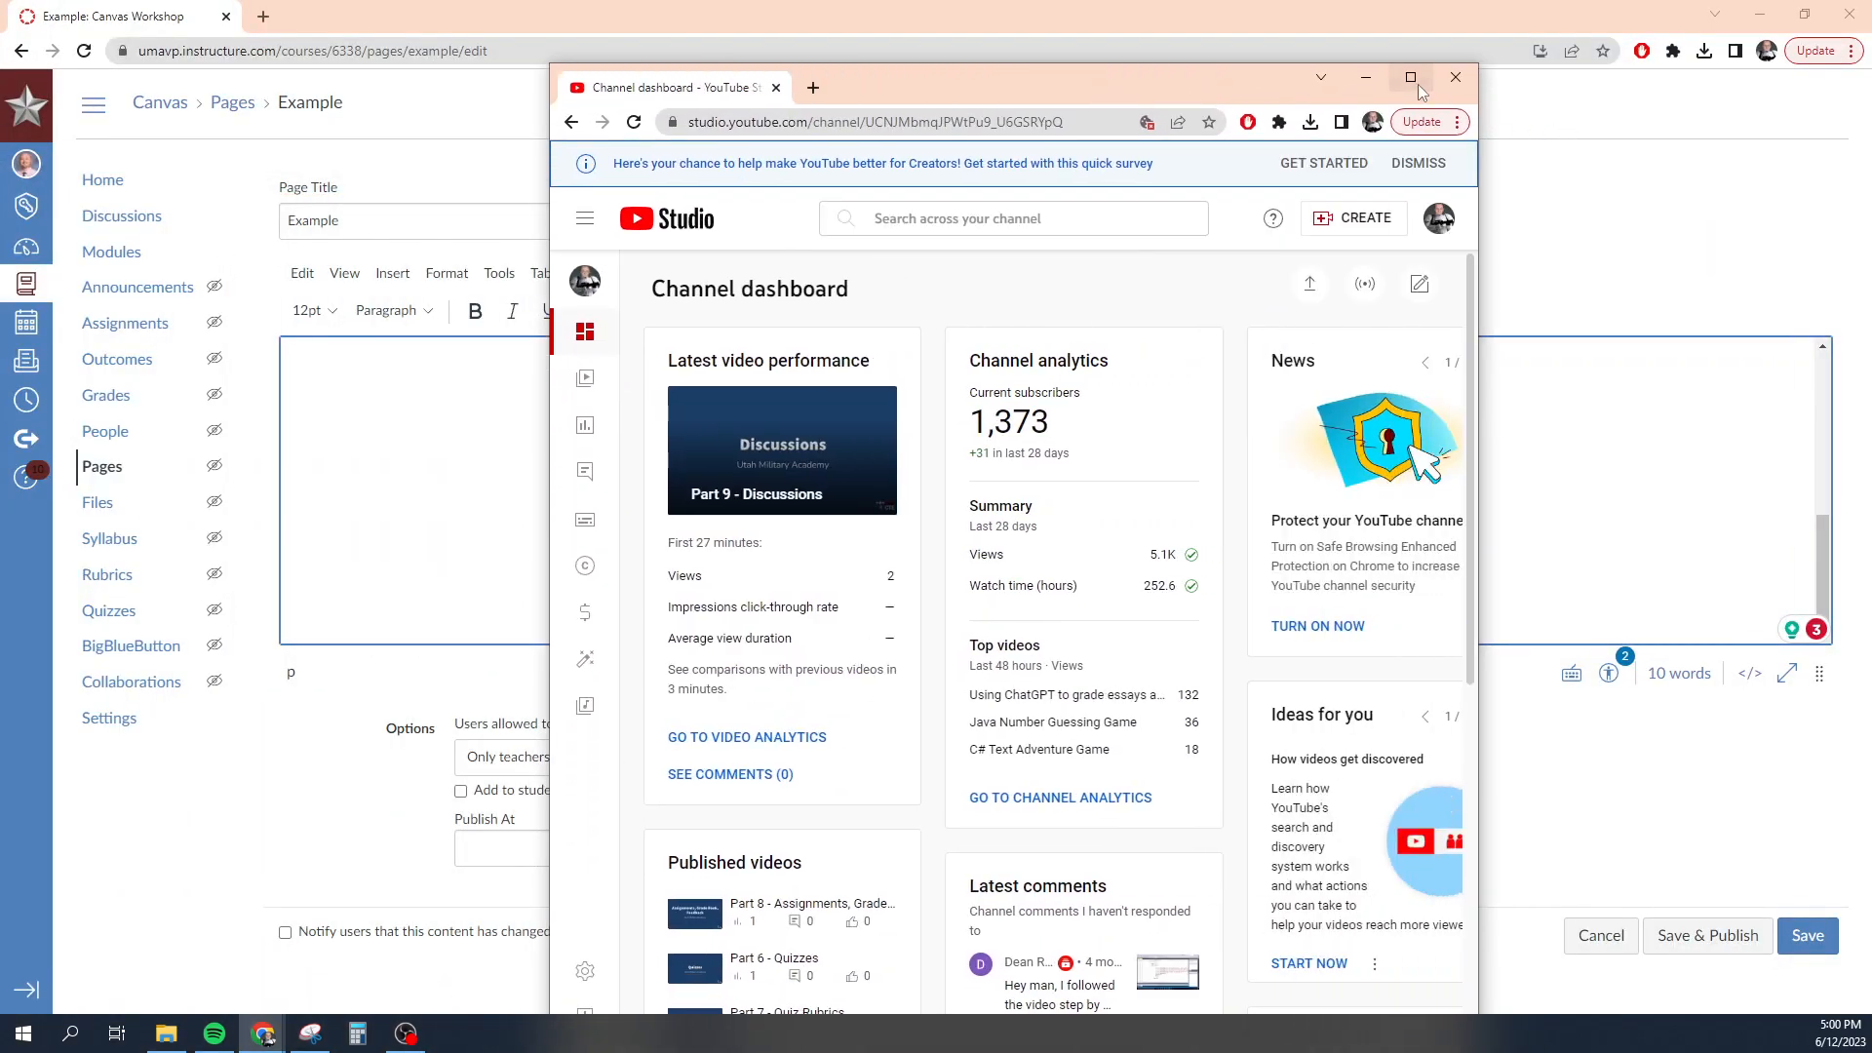
{"action": "left_click", "coordinate": [1411, 86]}
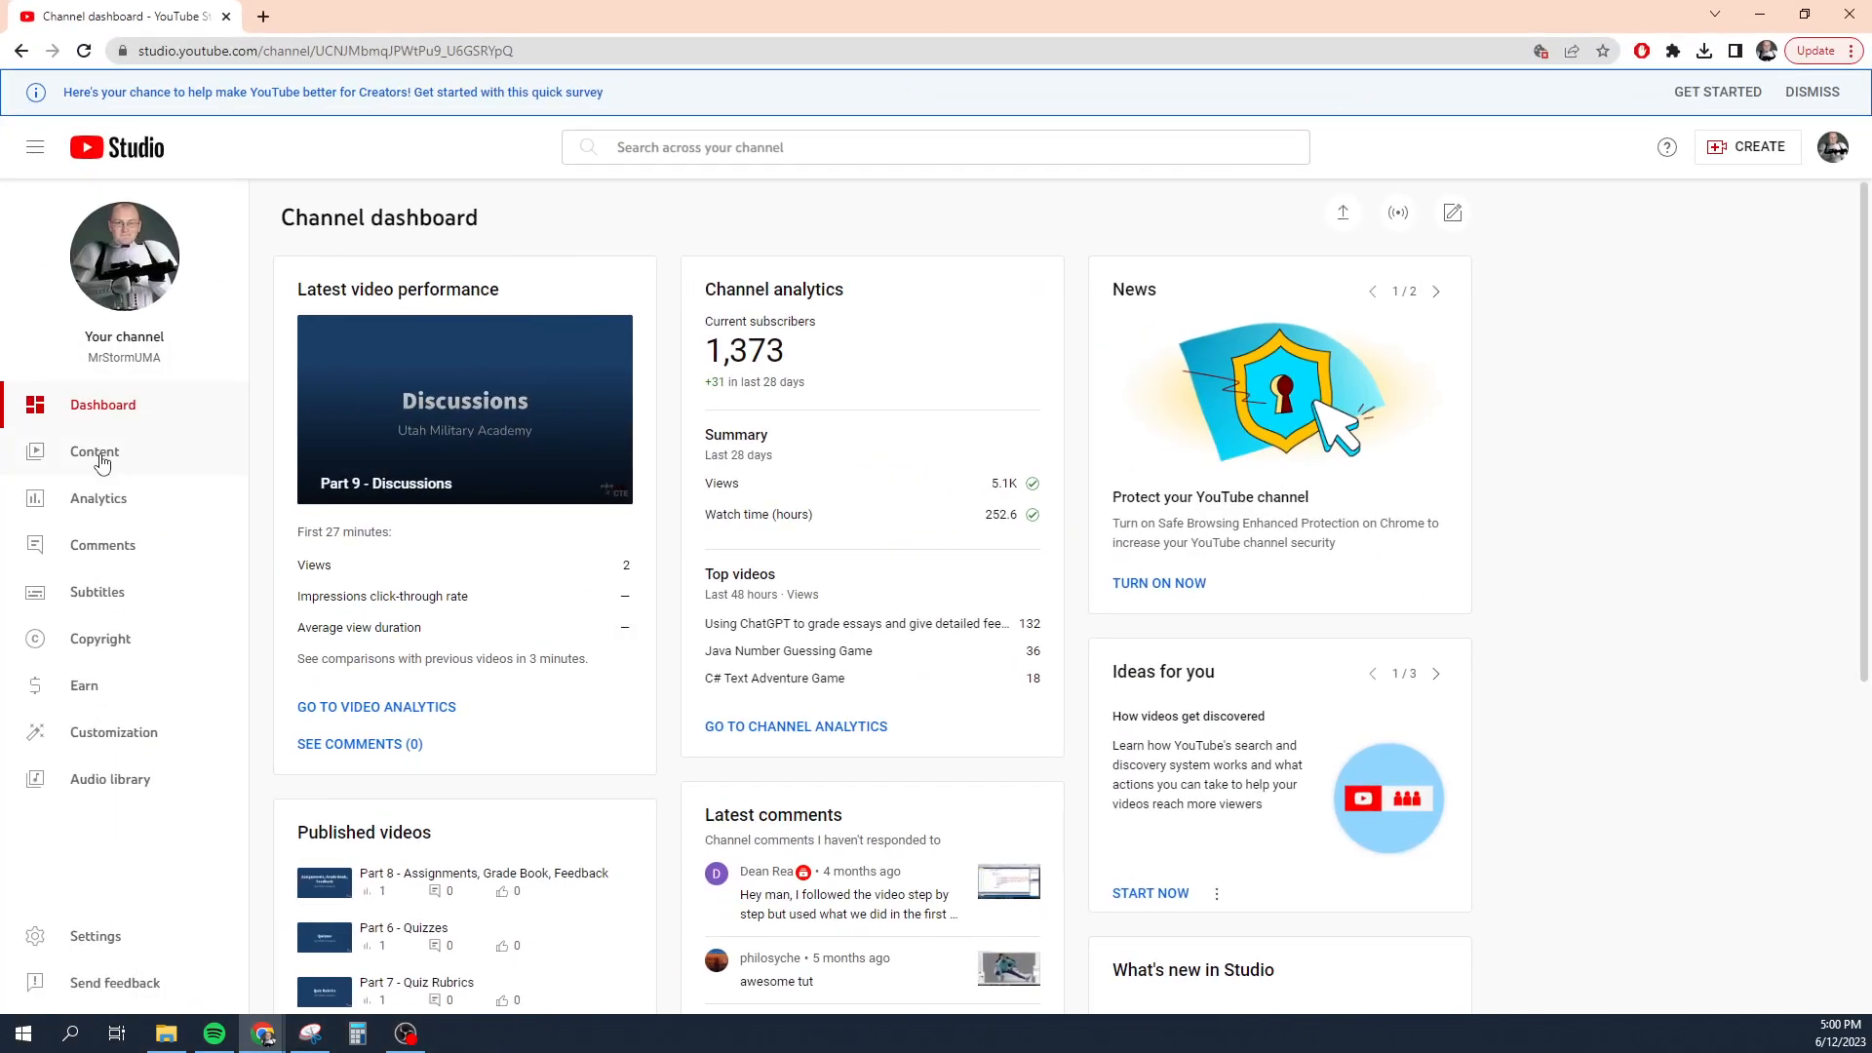
{"action": "left_click", "coordinate": [100, 458]}
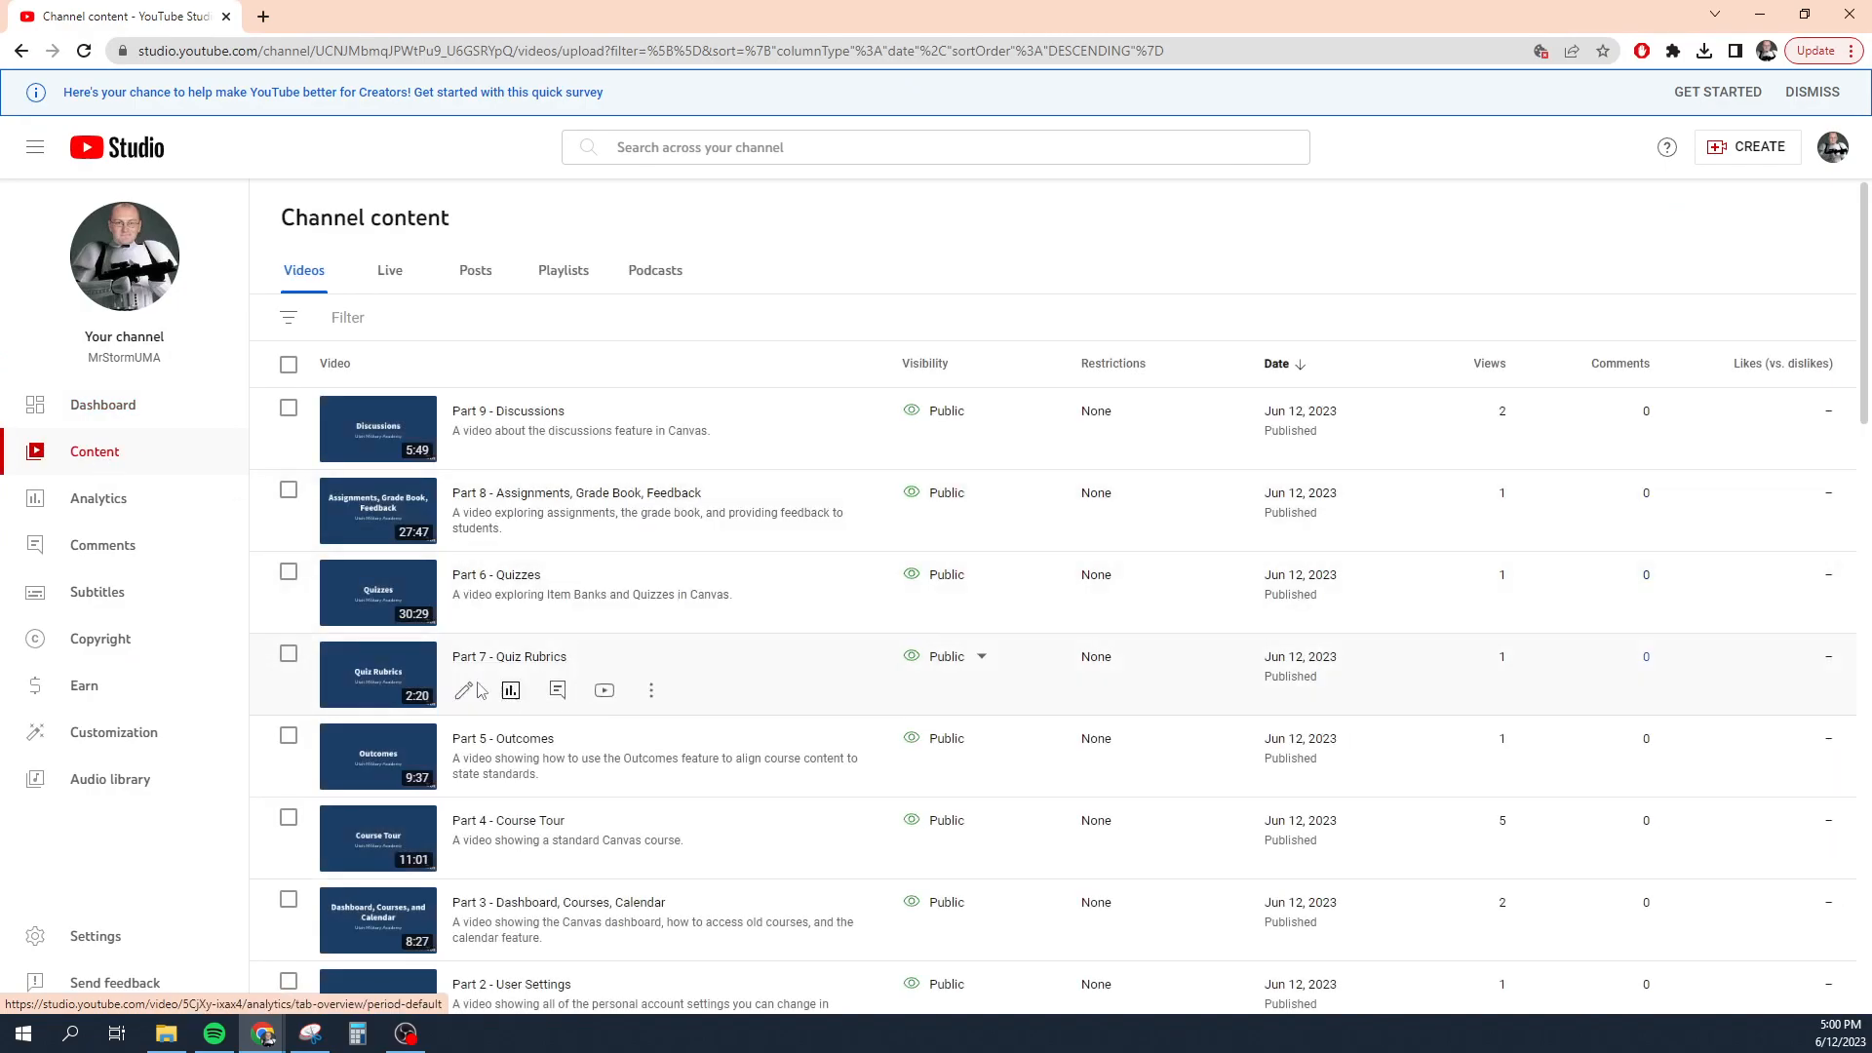
{"action": "left_click", "coordinate": [605, 691]}
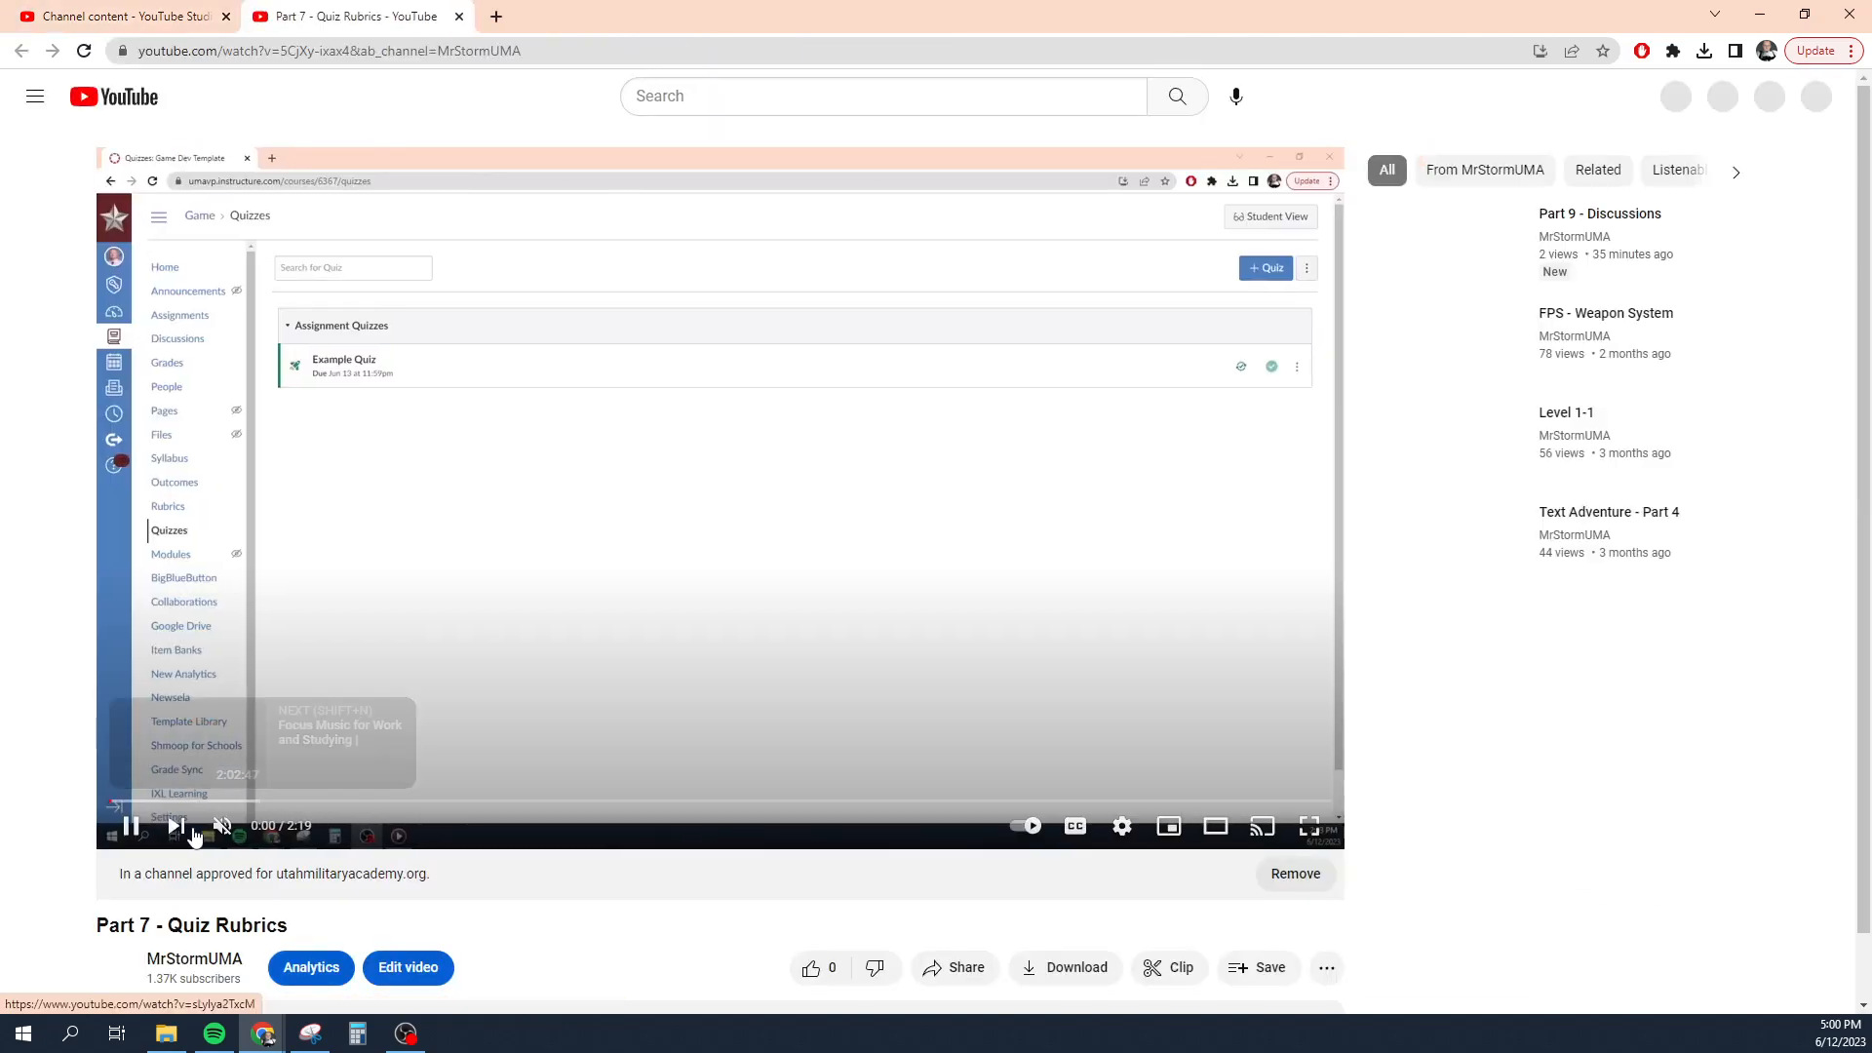
{"action": "left_click", "coordinate": [129, 826]}
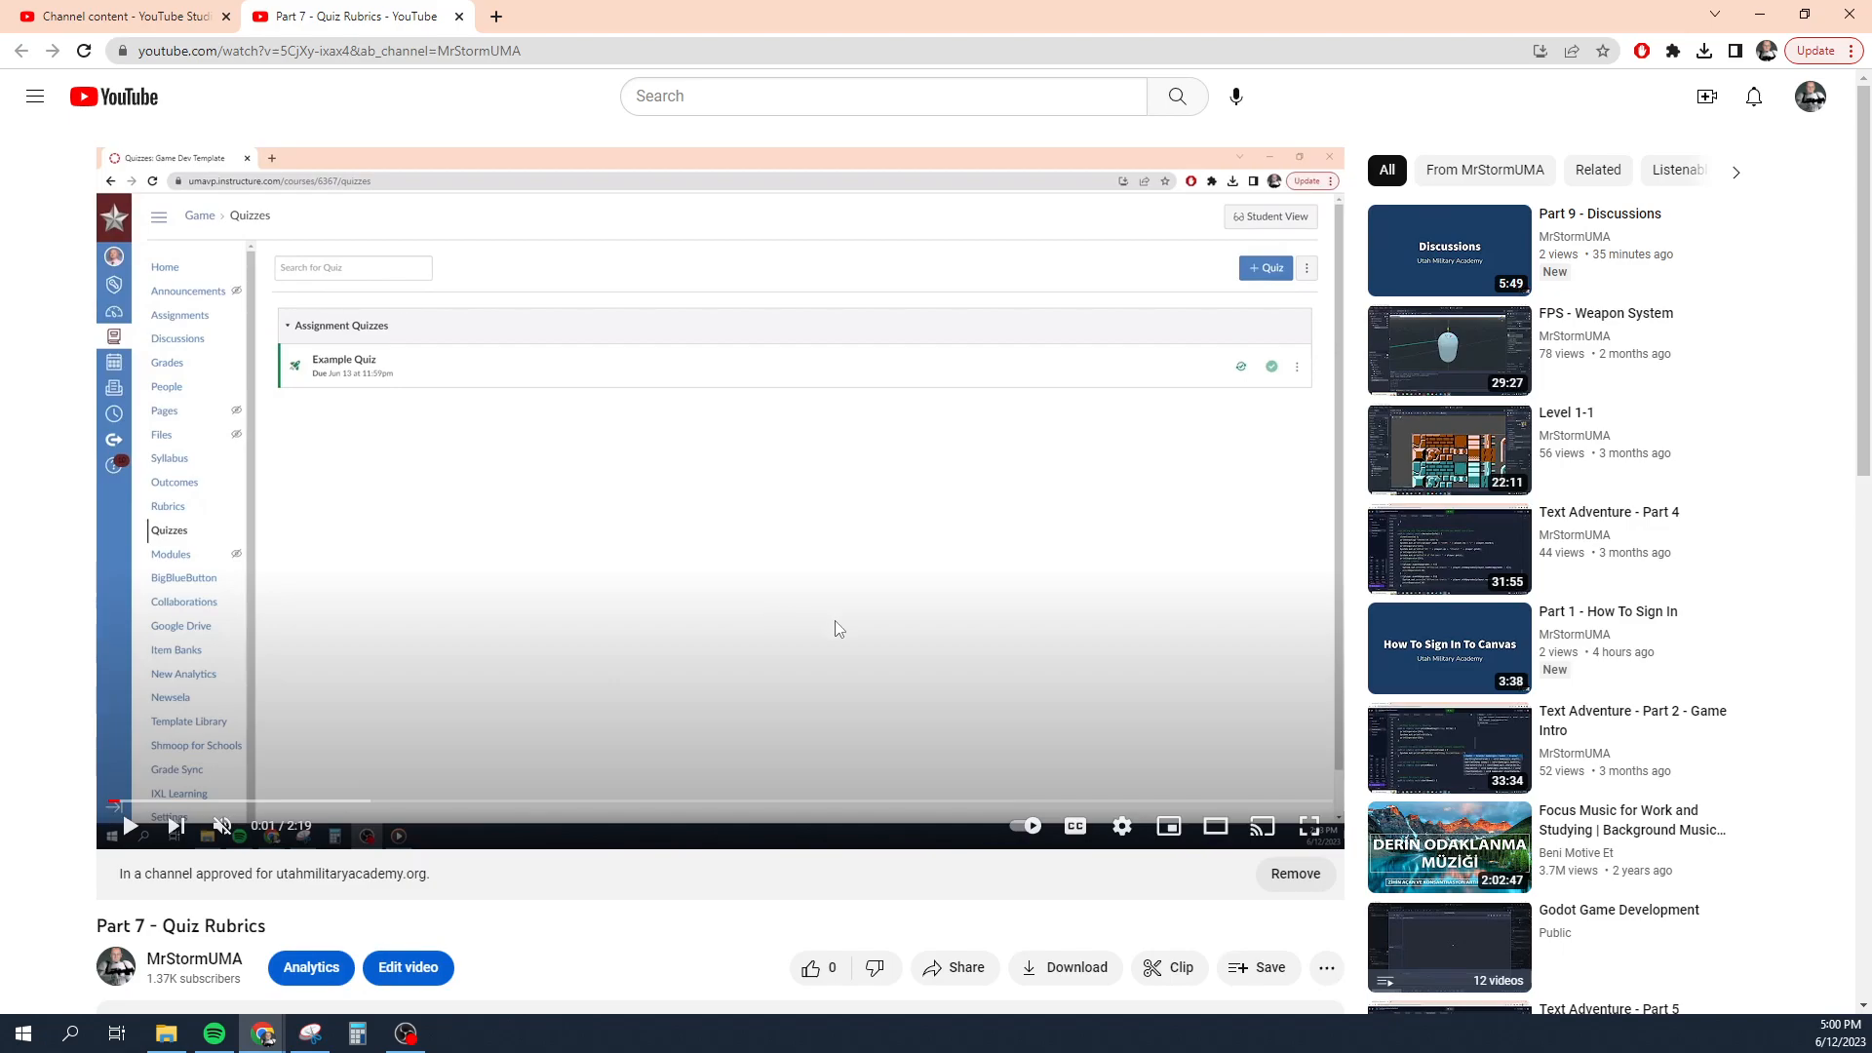
Bring up the embed code of the Quiz Rubrics video through its sharing options.
{"action": "scroll", "coordinate": [827, 739], "scroll_direction": "down", "scroll_amount": 1}
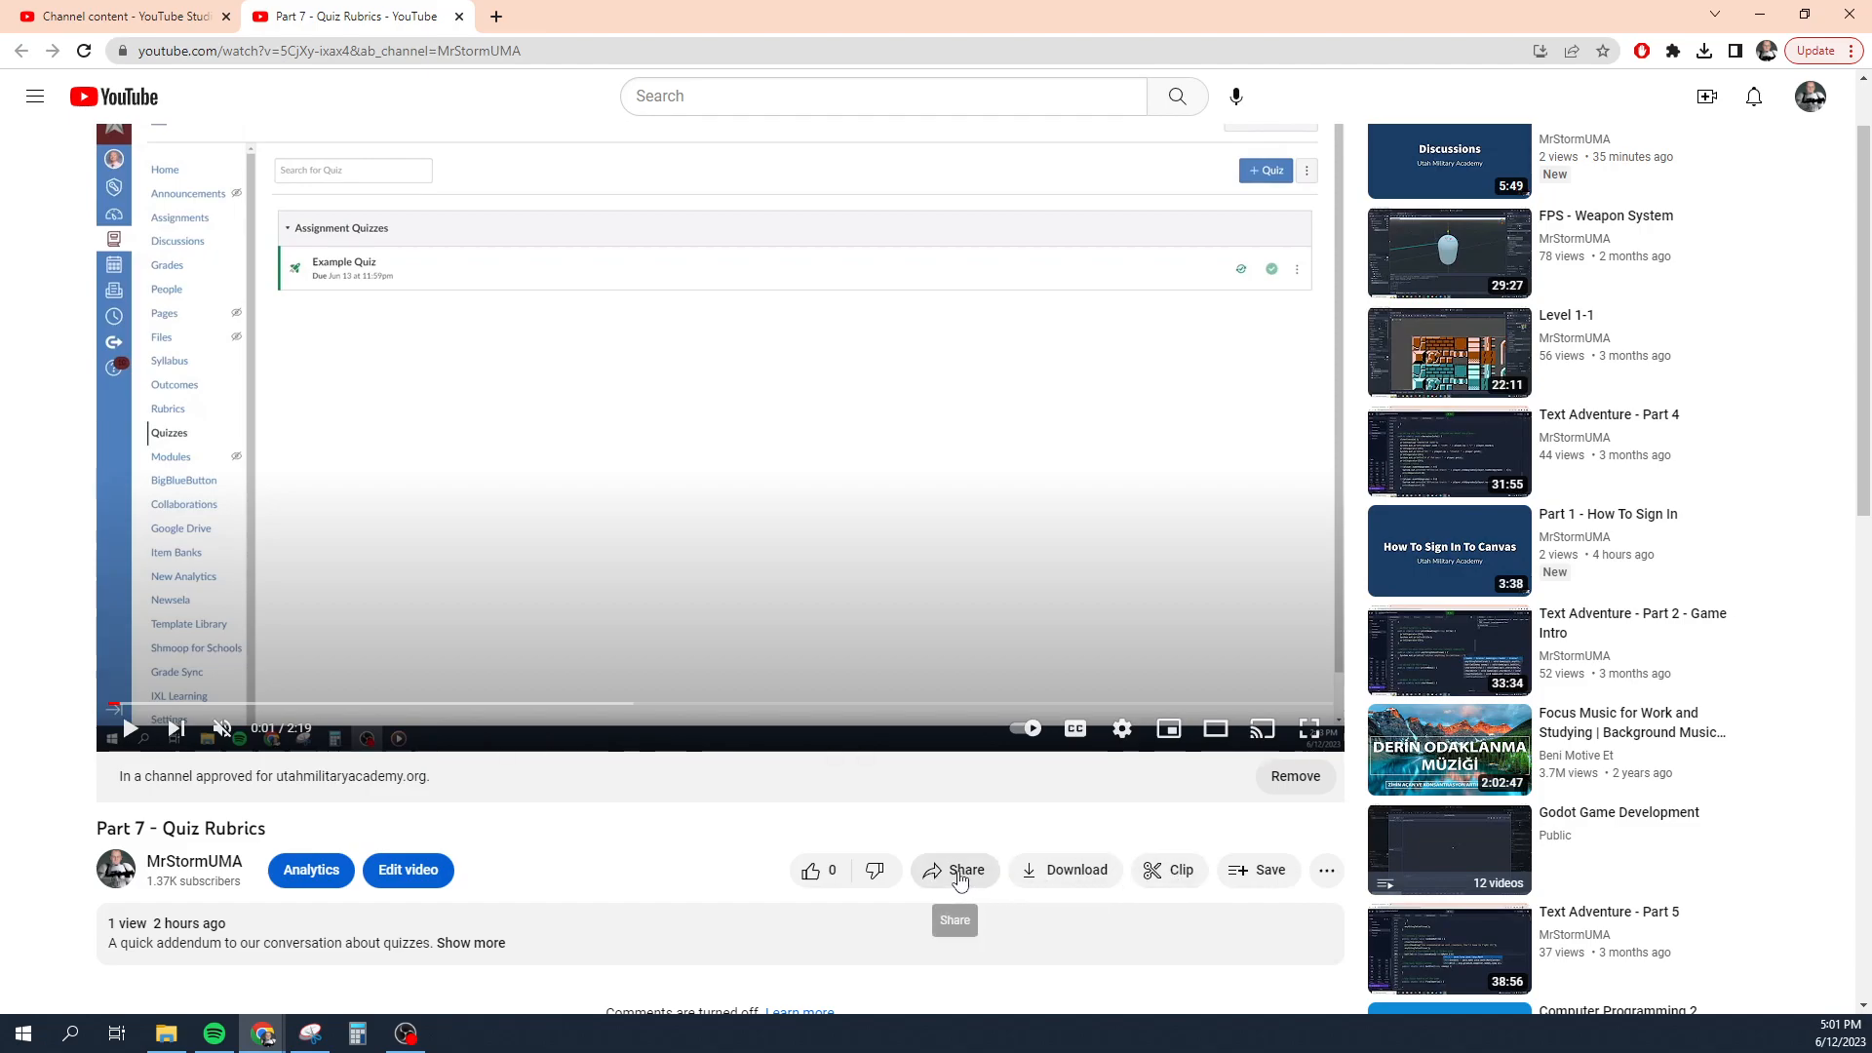
{"action": "scroll", "coordinate": [1005, 841], "scroll_direction": "down", "scroll_amount": 1}
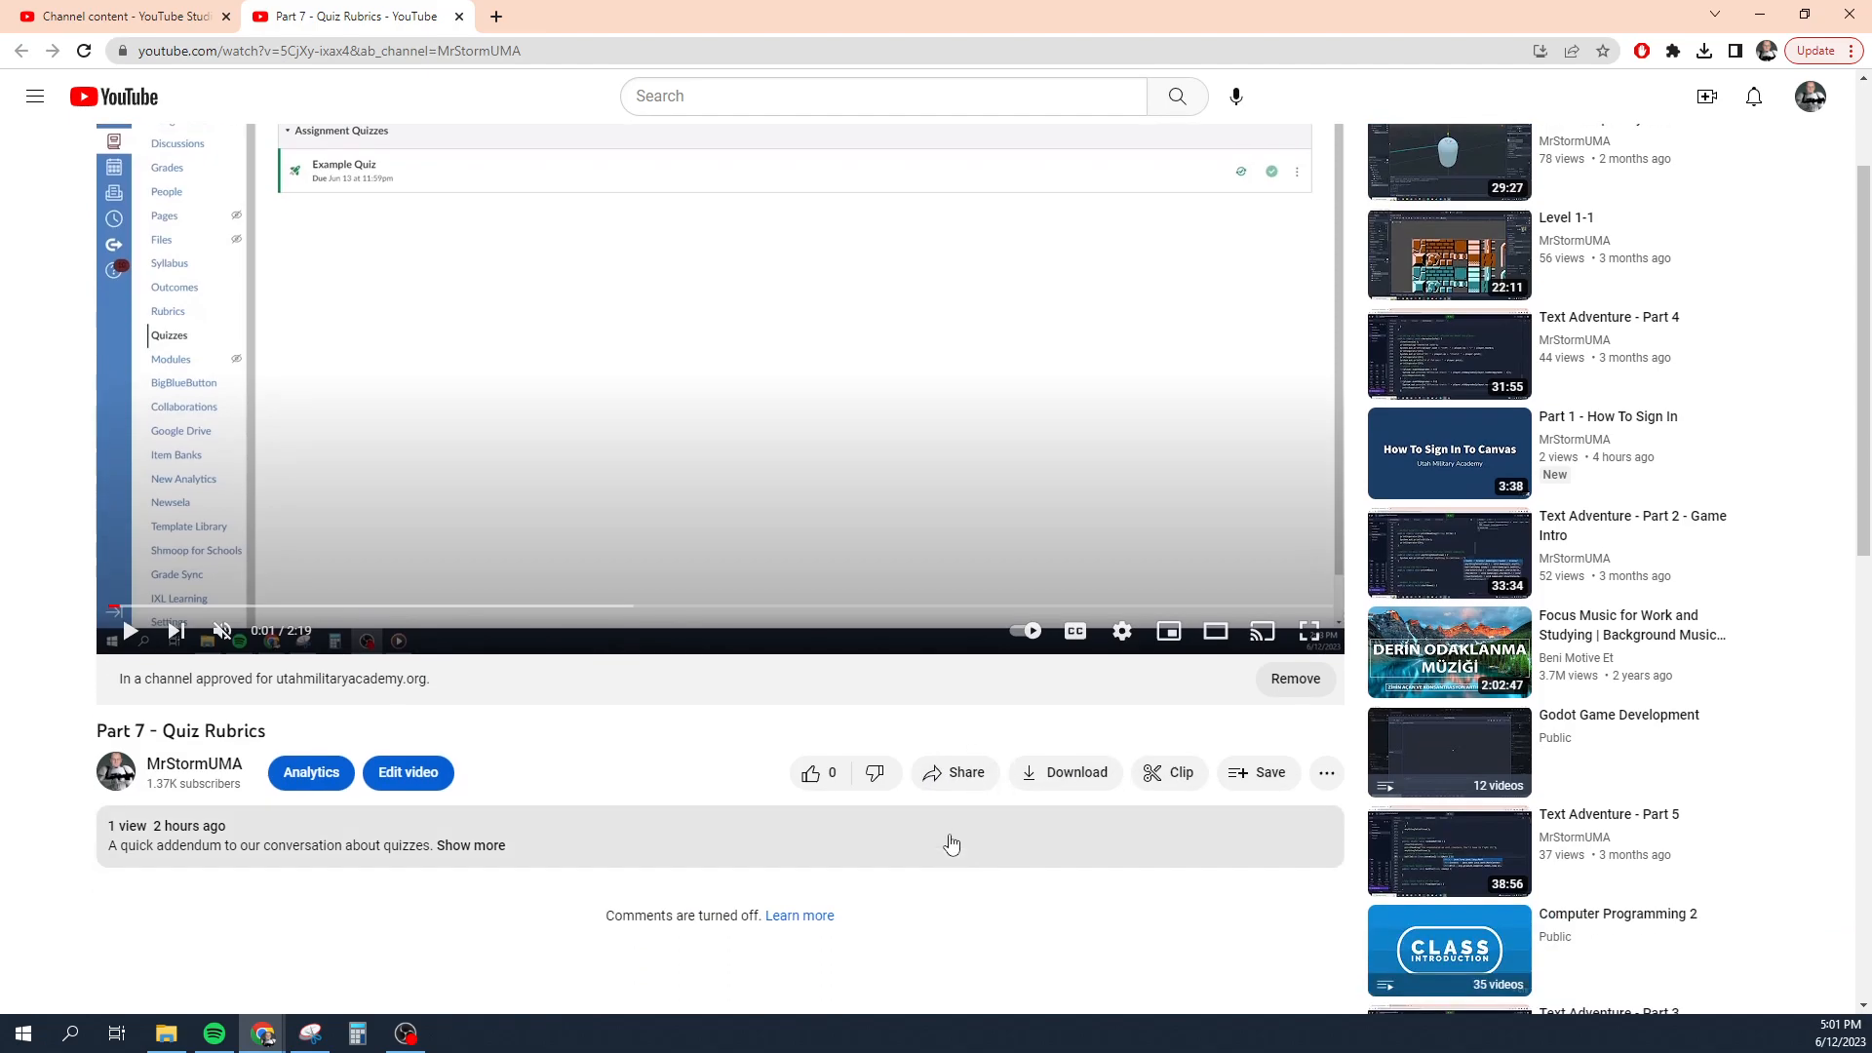
{"action": "left_click", "coordinate": [957, 775]}
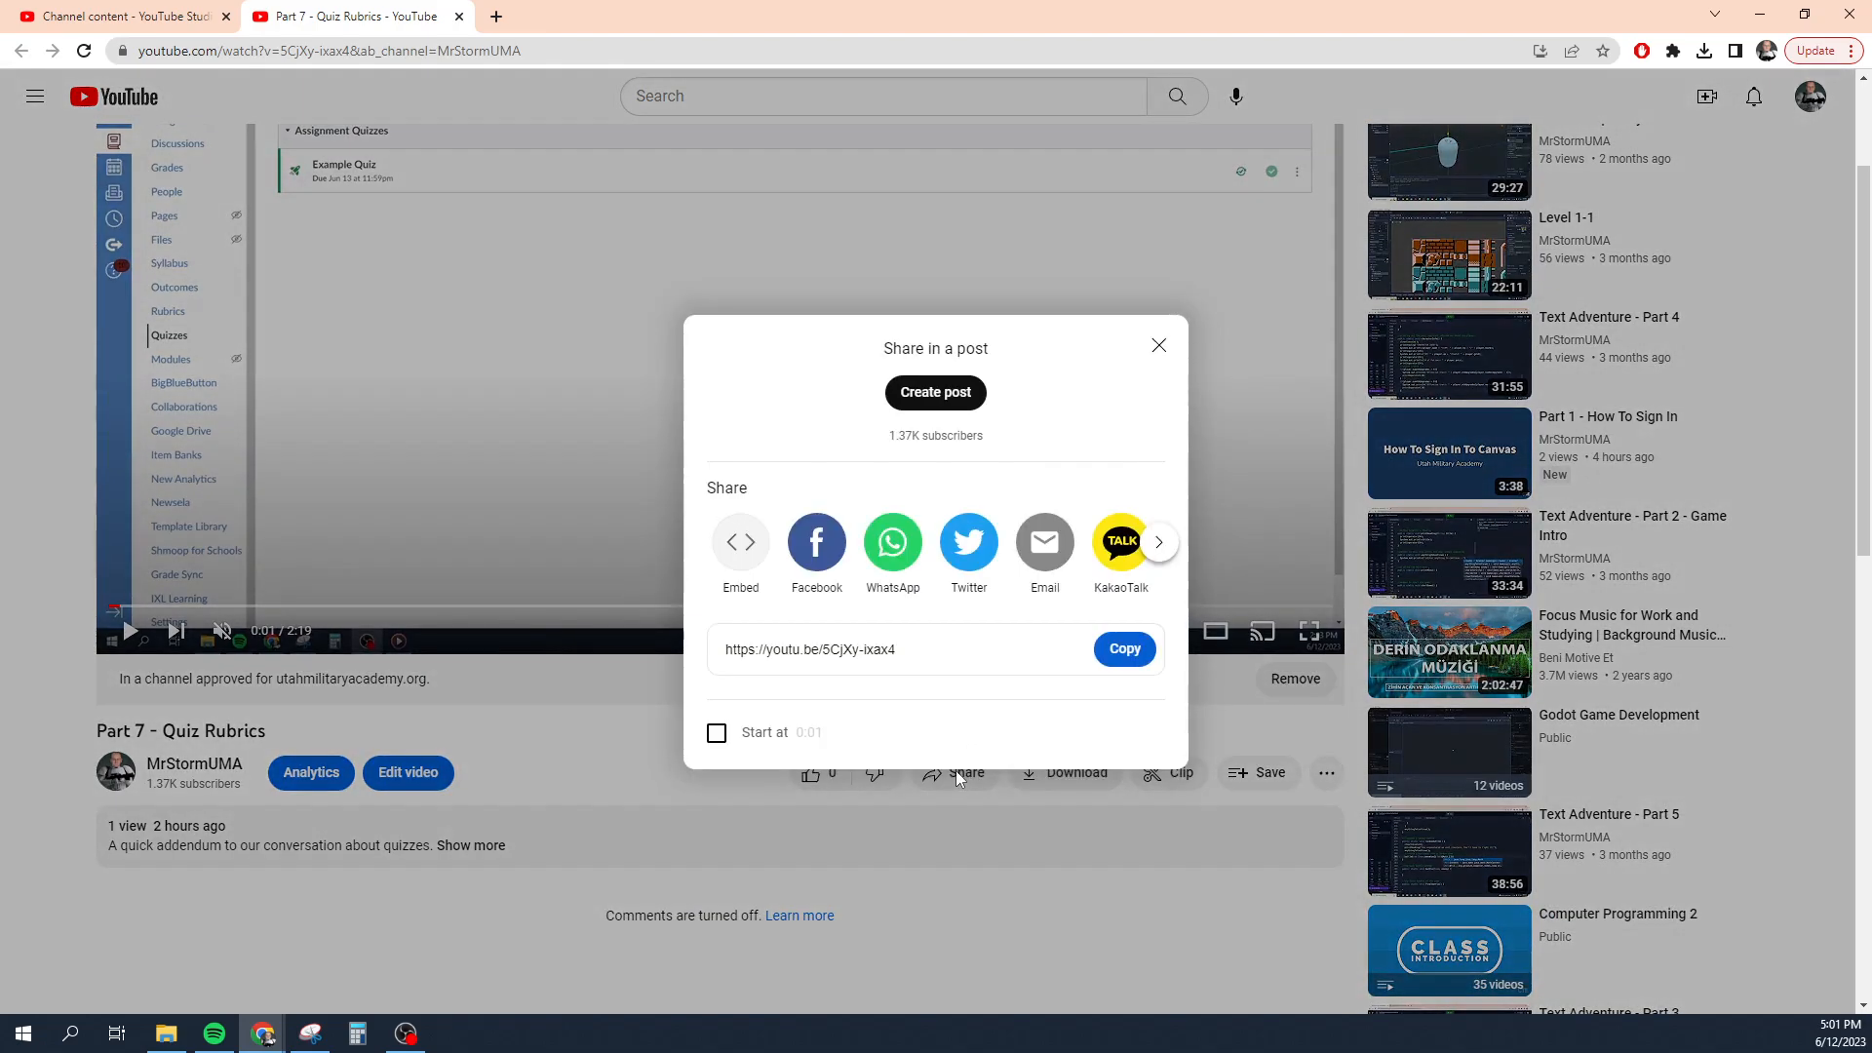
{"action": "left_click", "coordinate": [738, 541]}
{"action": "left_click", "coordinate": [1187, 444]}
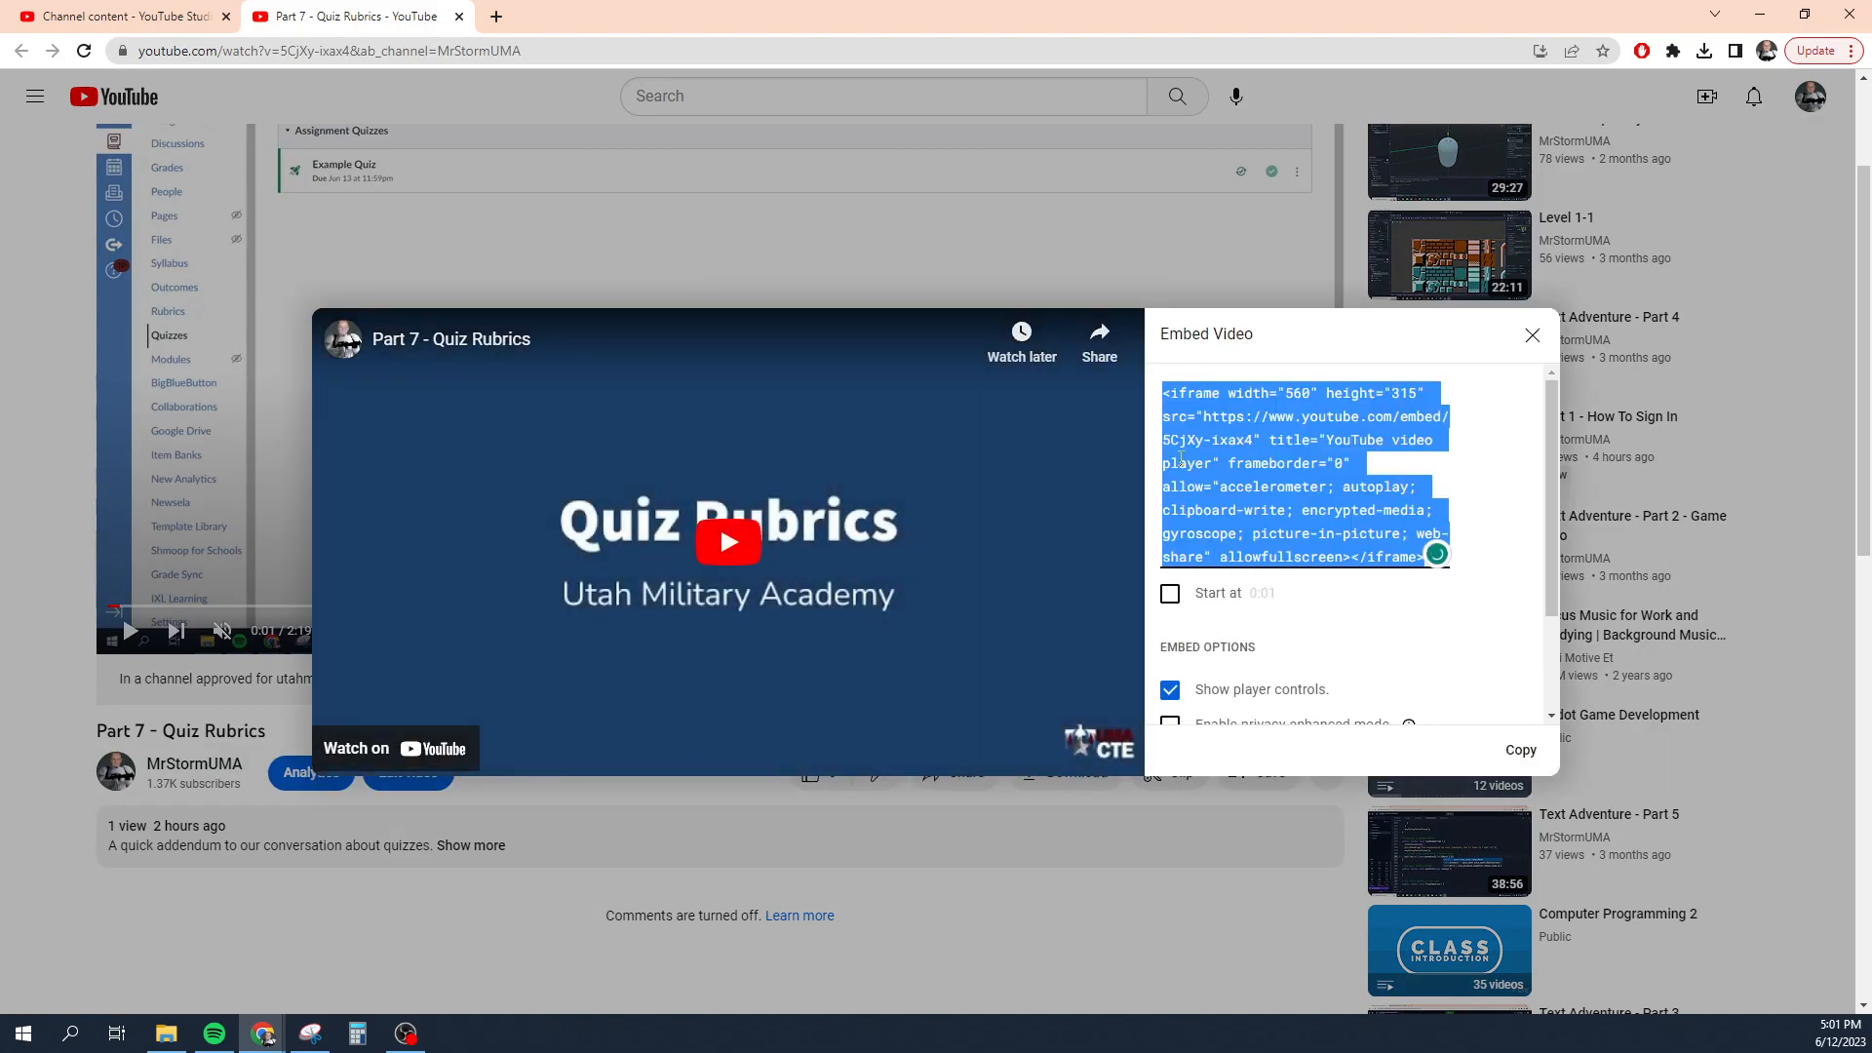
Look over the embed options and copy the video's complete iframe code.
{"action": "left_click", "coordinate": [1229, 438]}
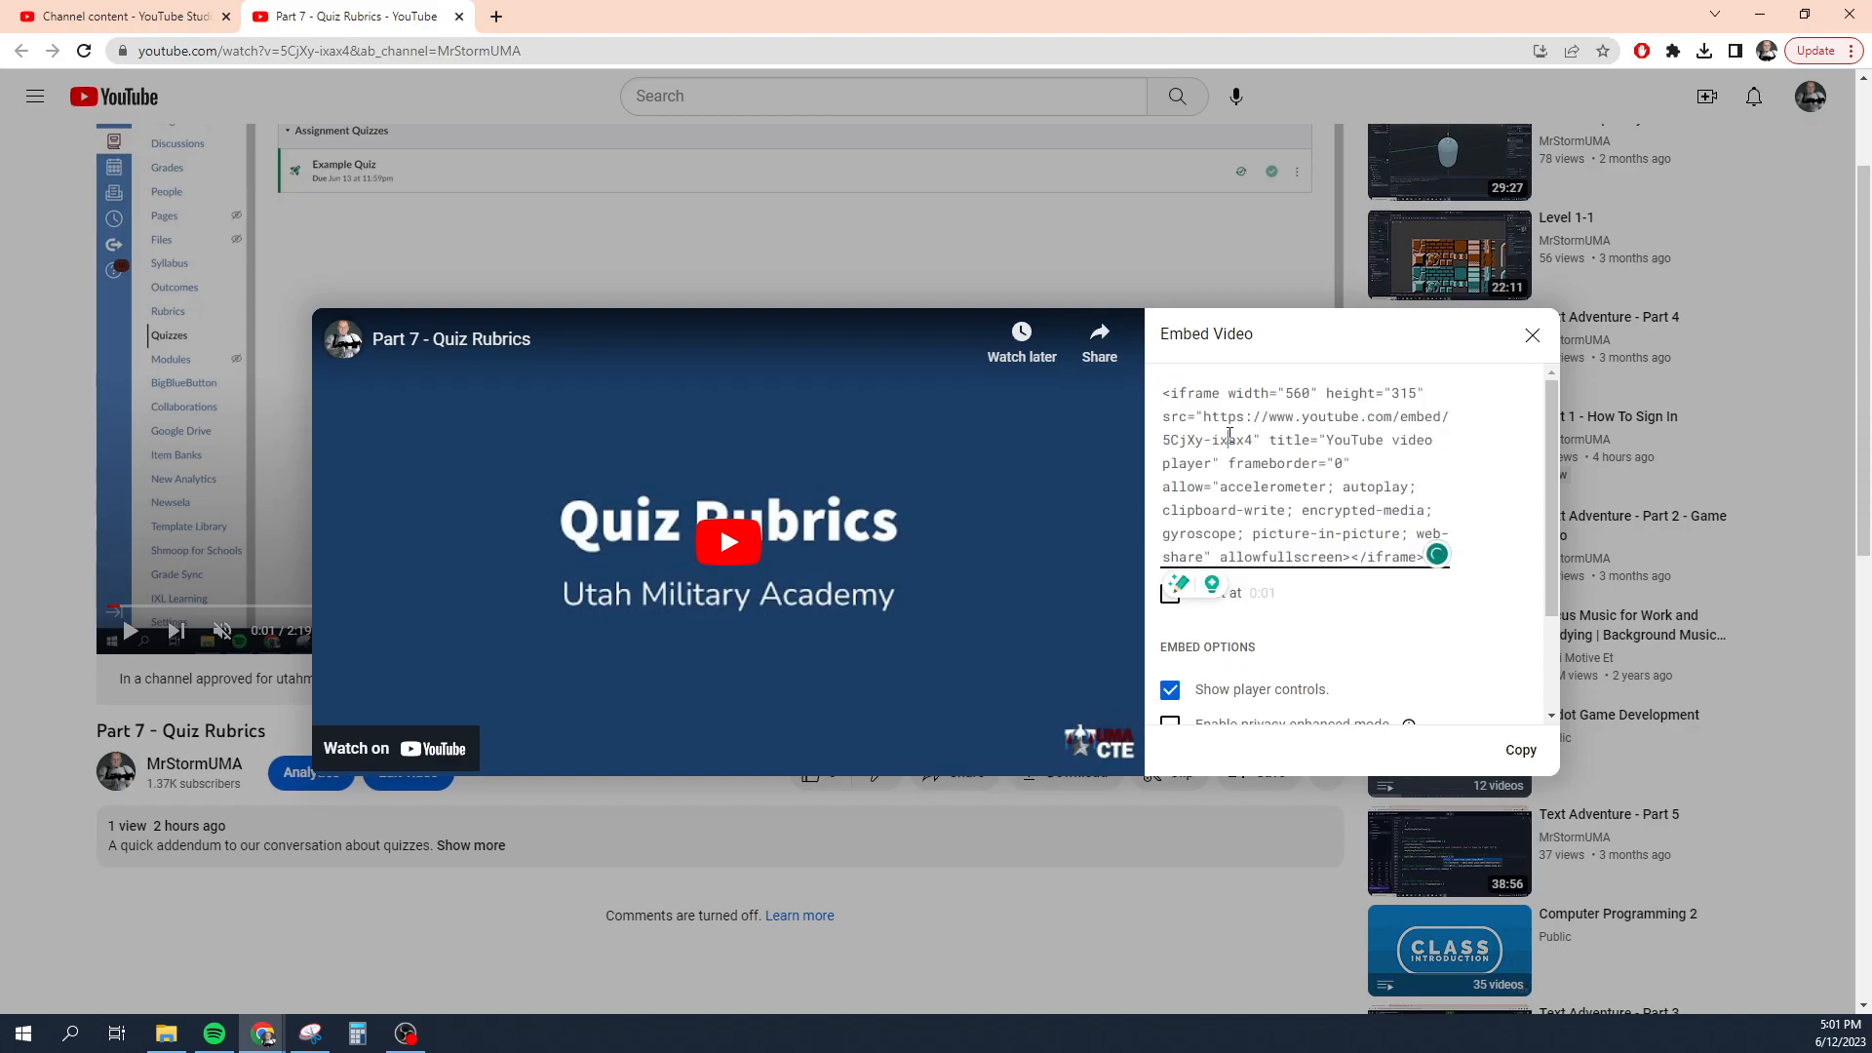
{"action": "scroll", "coordinate": [1309, 477], "scroll_direction": "down", "scroll_amount": 3}
{"action": "scroll", "coordinate": [1321, 477], "scroll_direction": "up", "scroll_amount": 3}
{"action": "left_click", "coordinate": [1351, 511]}
{"action": "key", "text": "ctrl+c"}
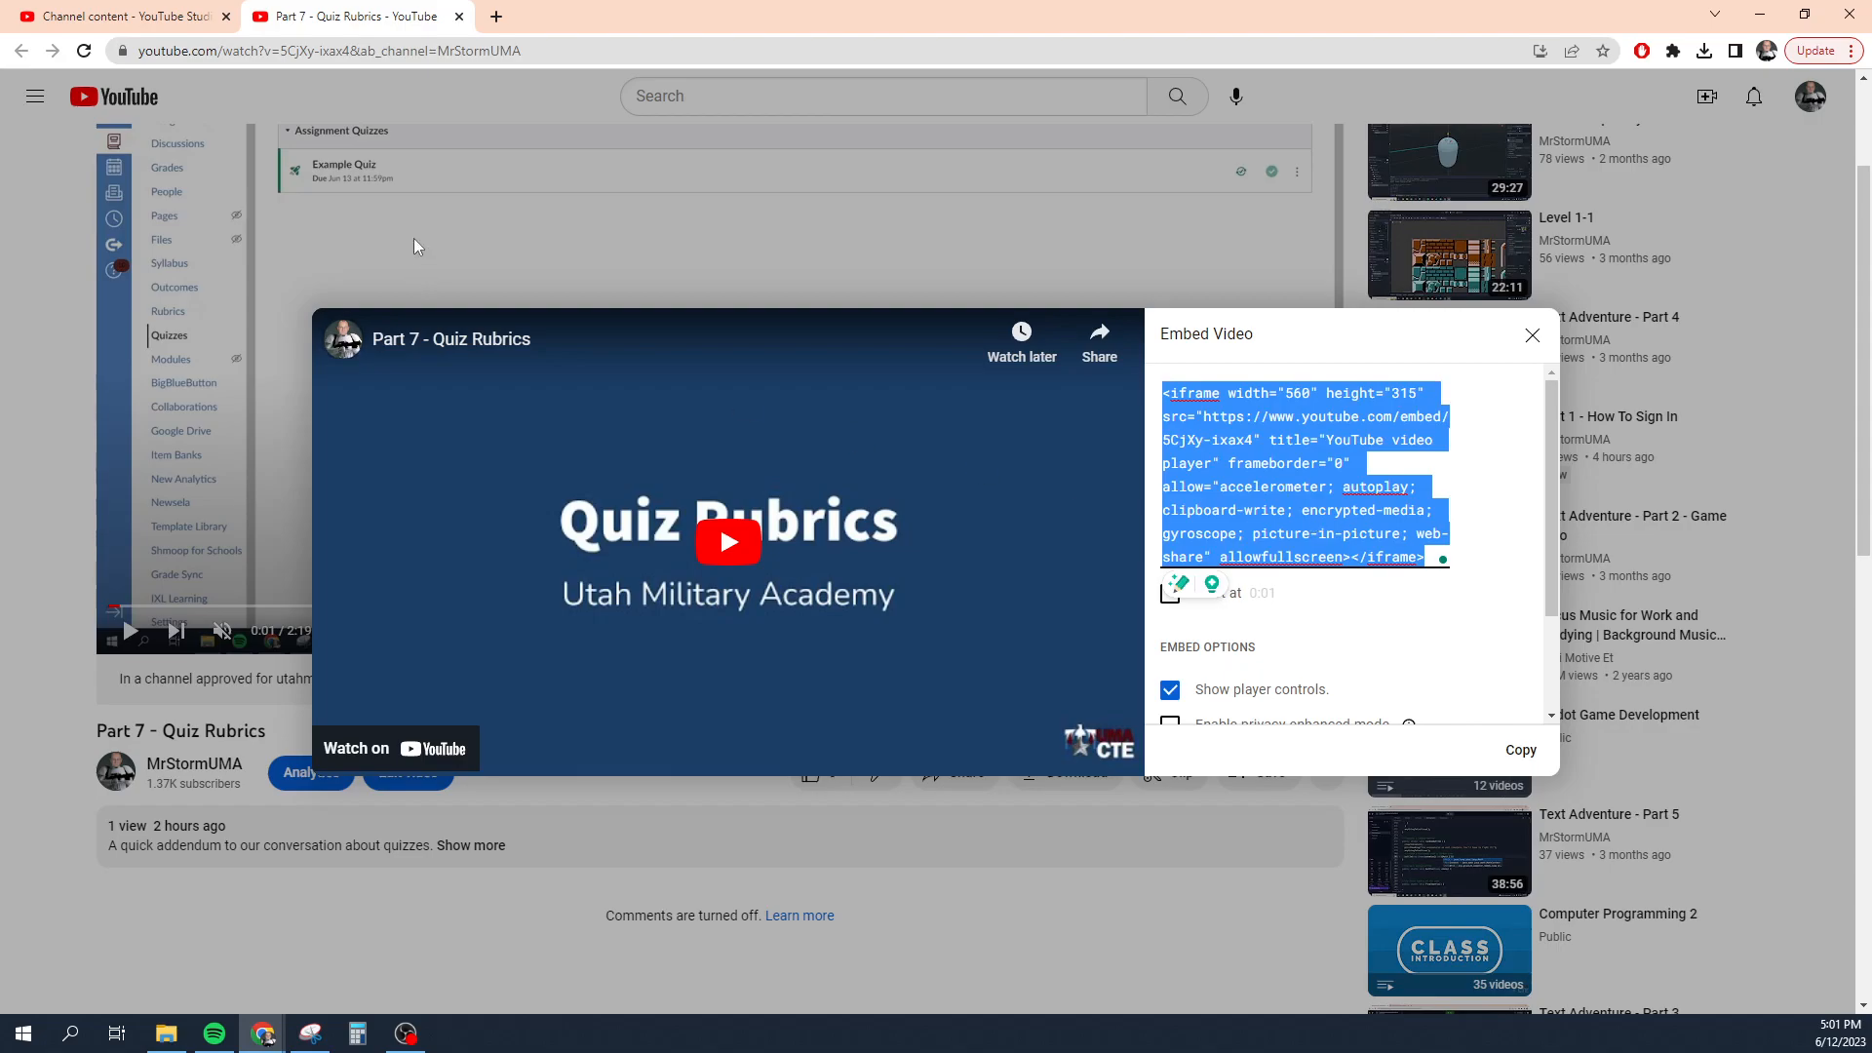
Return to the Canvas Example page and embed the Quiz Rubrics video below the table using the copied iframe code.
{"action": "left_click", "coordinate": [1760, 13]}
{"action": "left_click", "coordinate": [379, 577]}
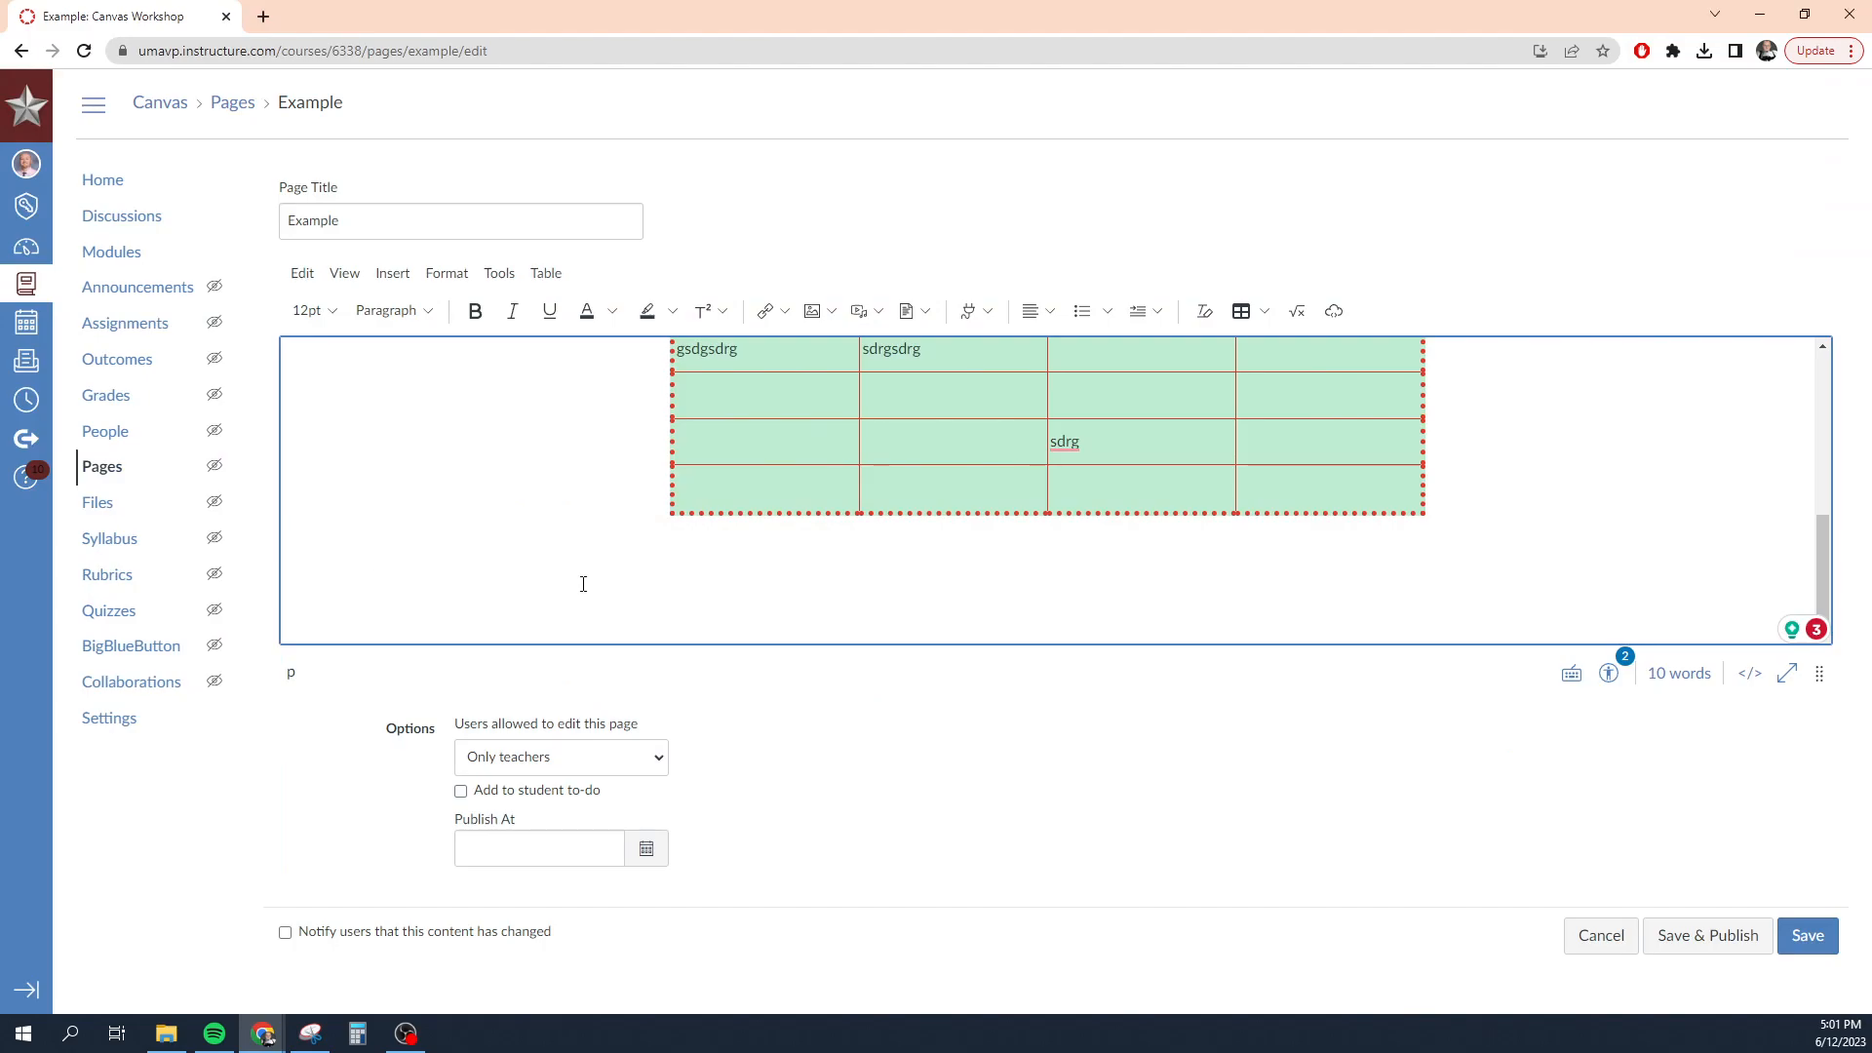
{"action": "left_click", "coordinate": [1335, 312]}
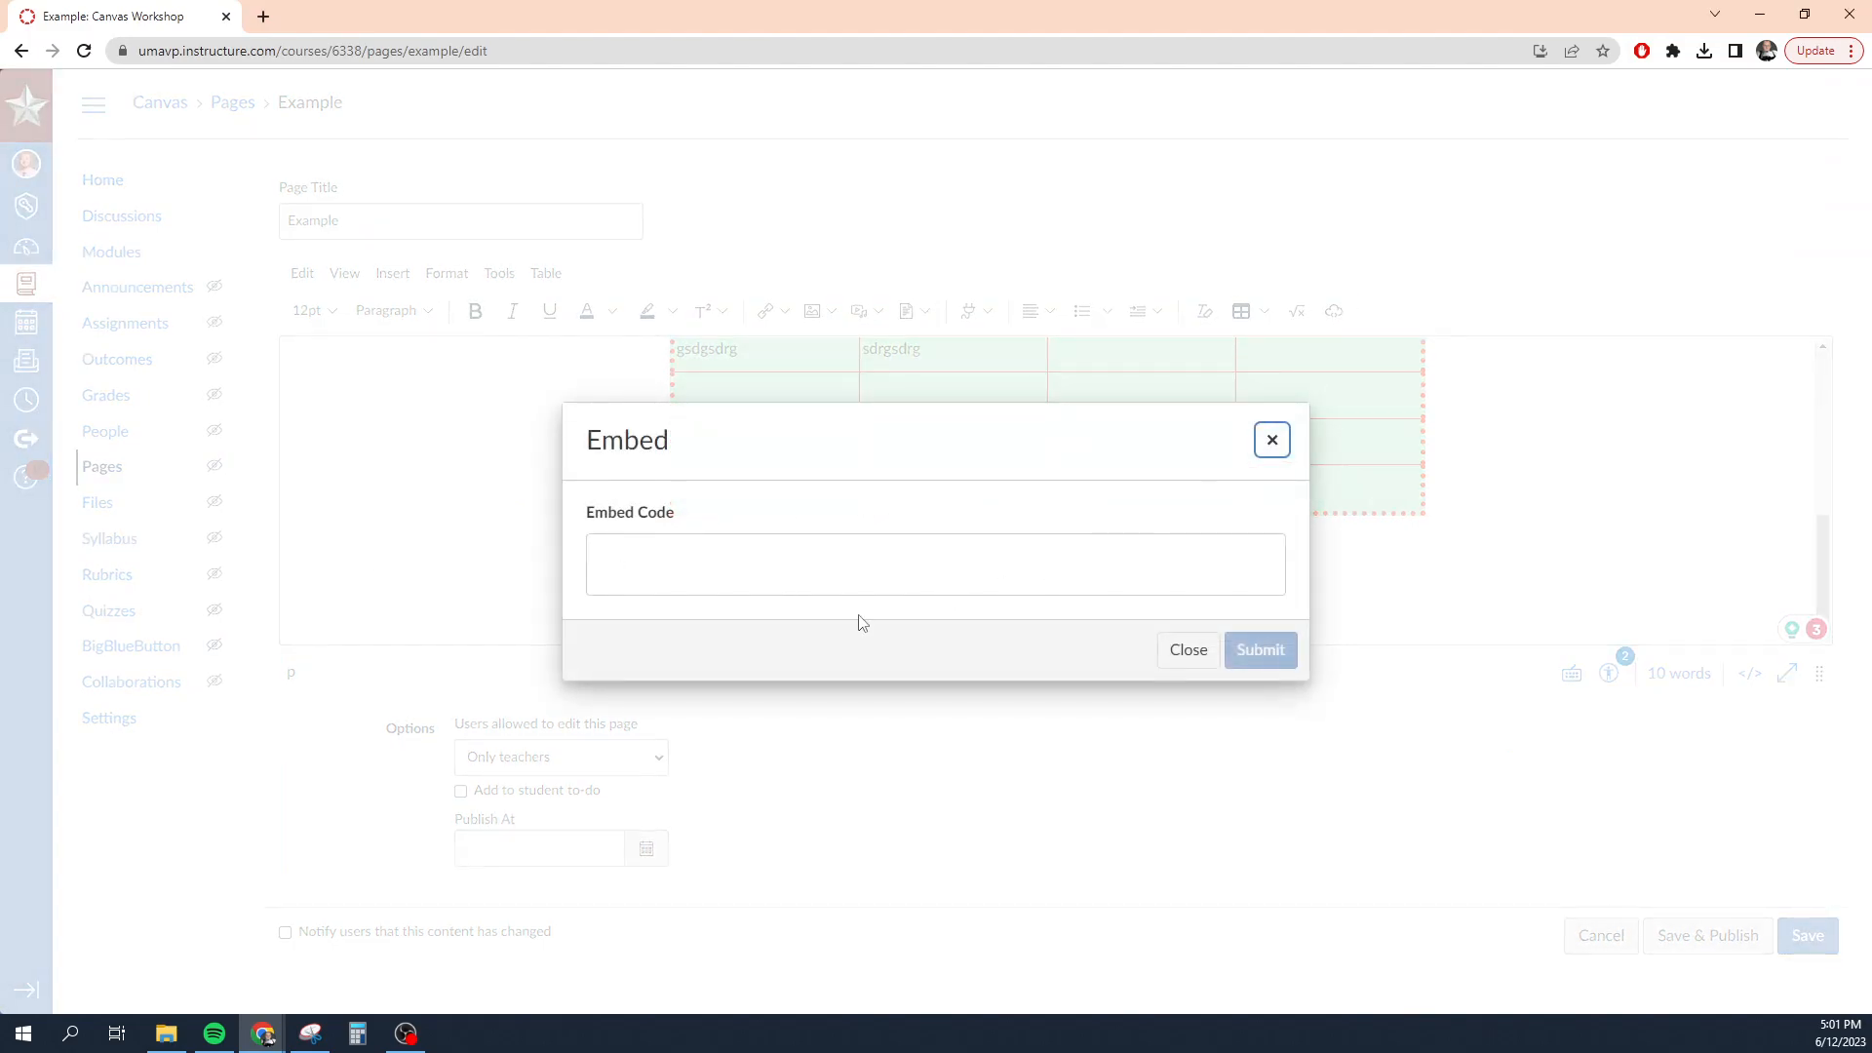
{"action": "left_click", "coordinate": [611, 557]}
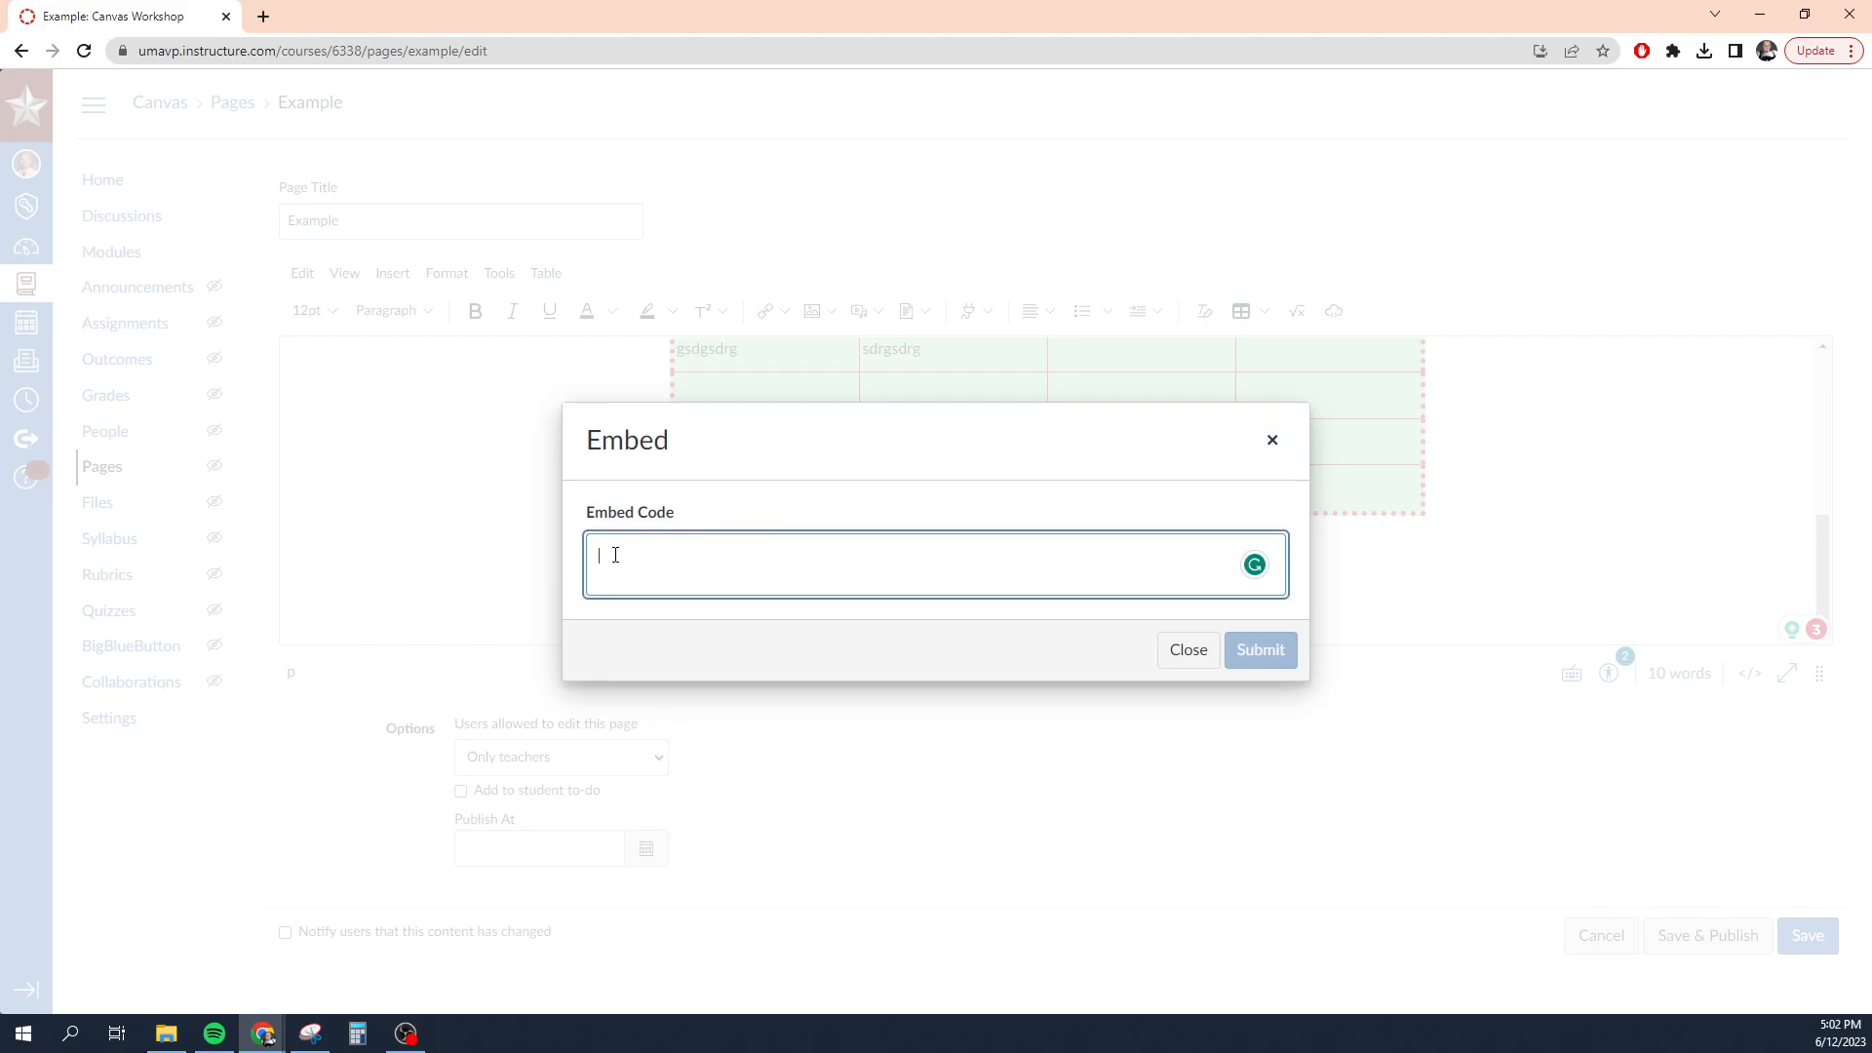
{"action": "key", "text": "ctrl+v"}
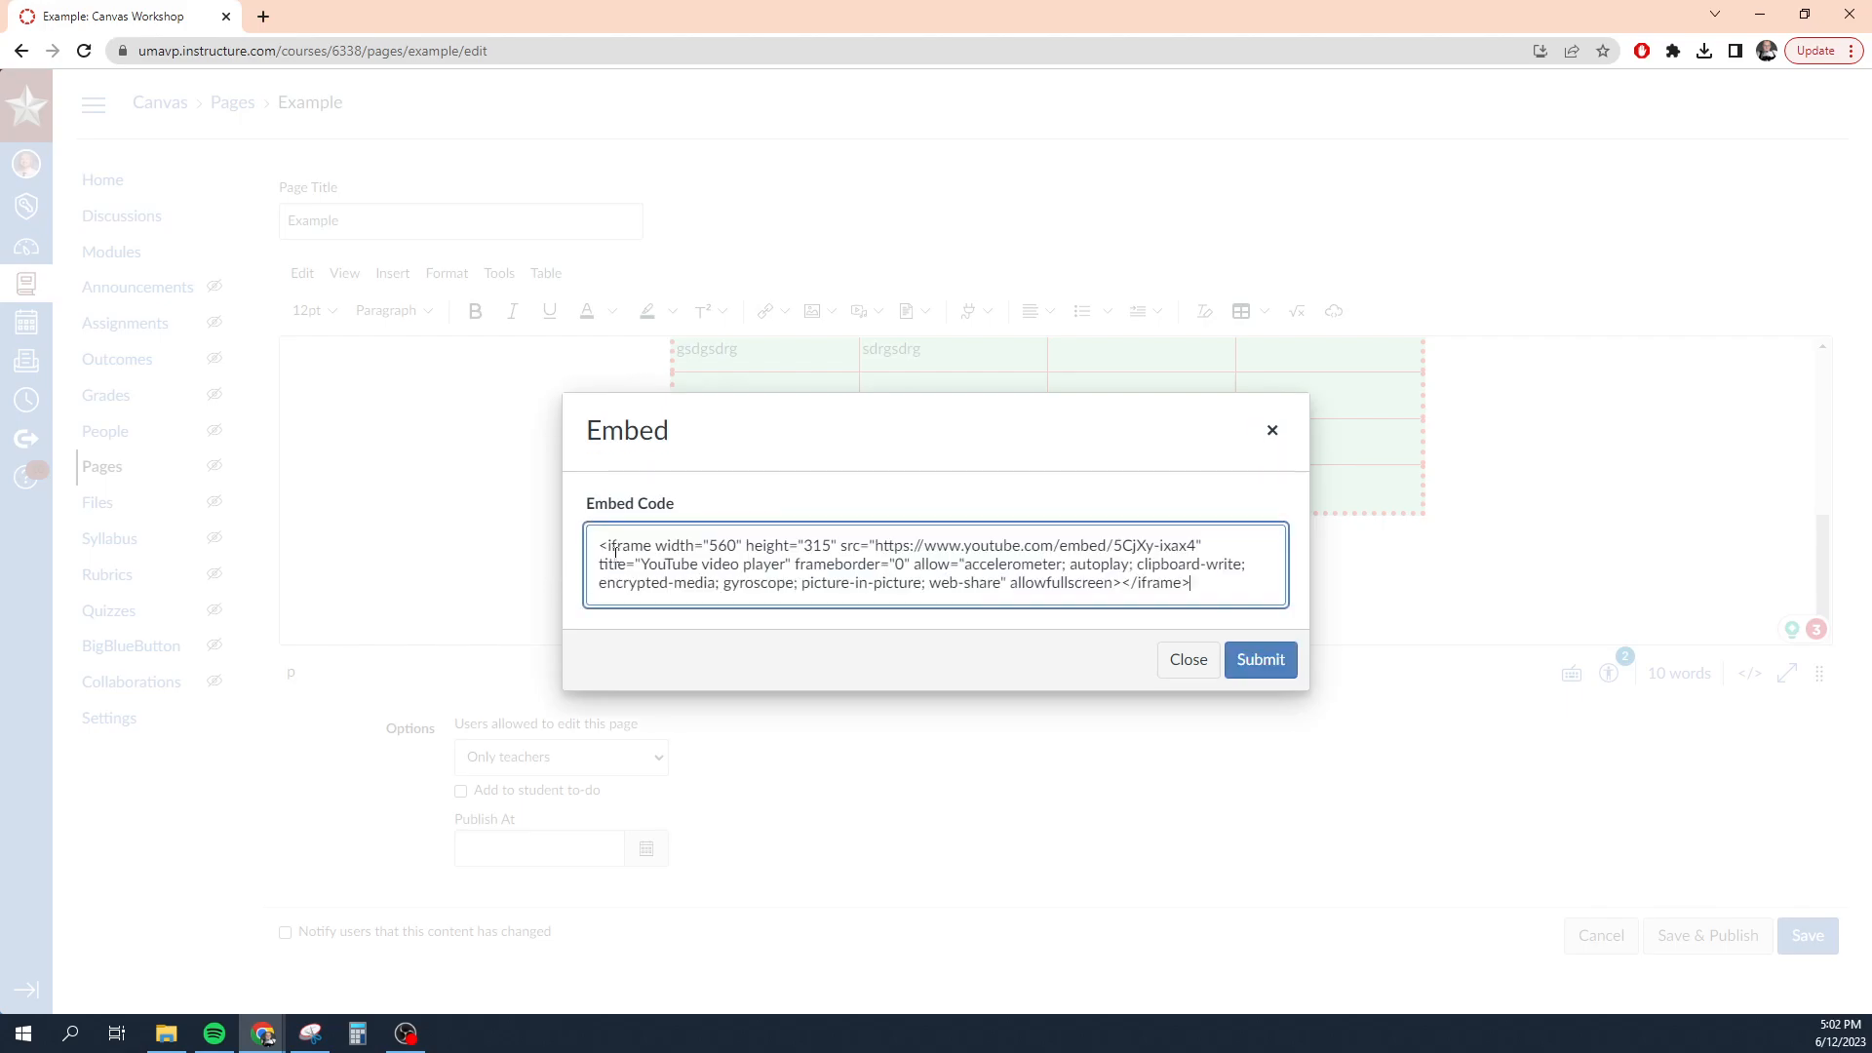
{"action": "left_click", "coordinate": [1261, 661]}
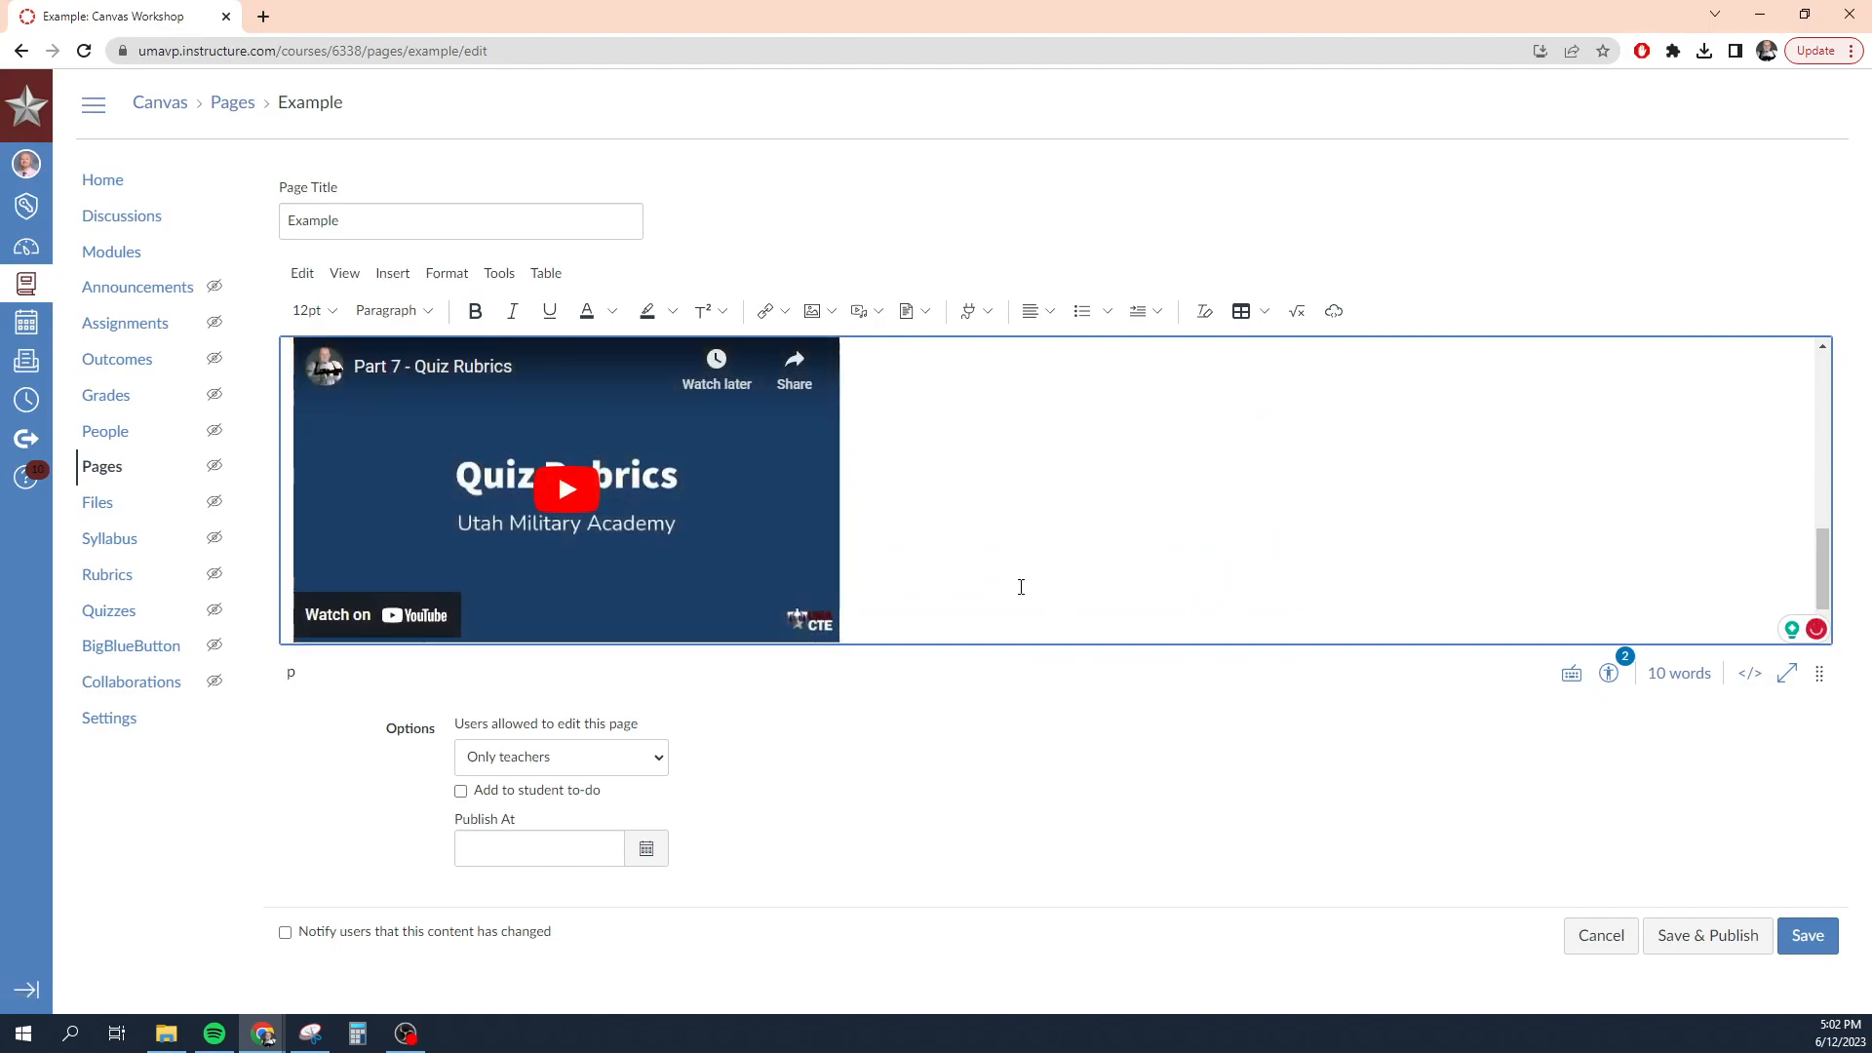
{"action": "scroll", "coordinate": [1021, 587], "scroll_direction": "up", "scroll_amount": 1}
{"action": "scroll", "coordinate": [994, 535], "scroll_direction": "down", "scroll_amount": 2}
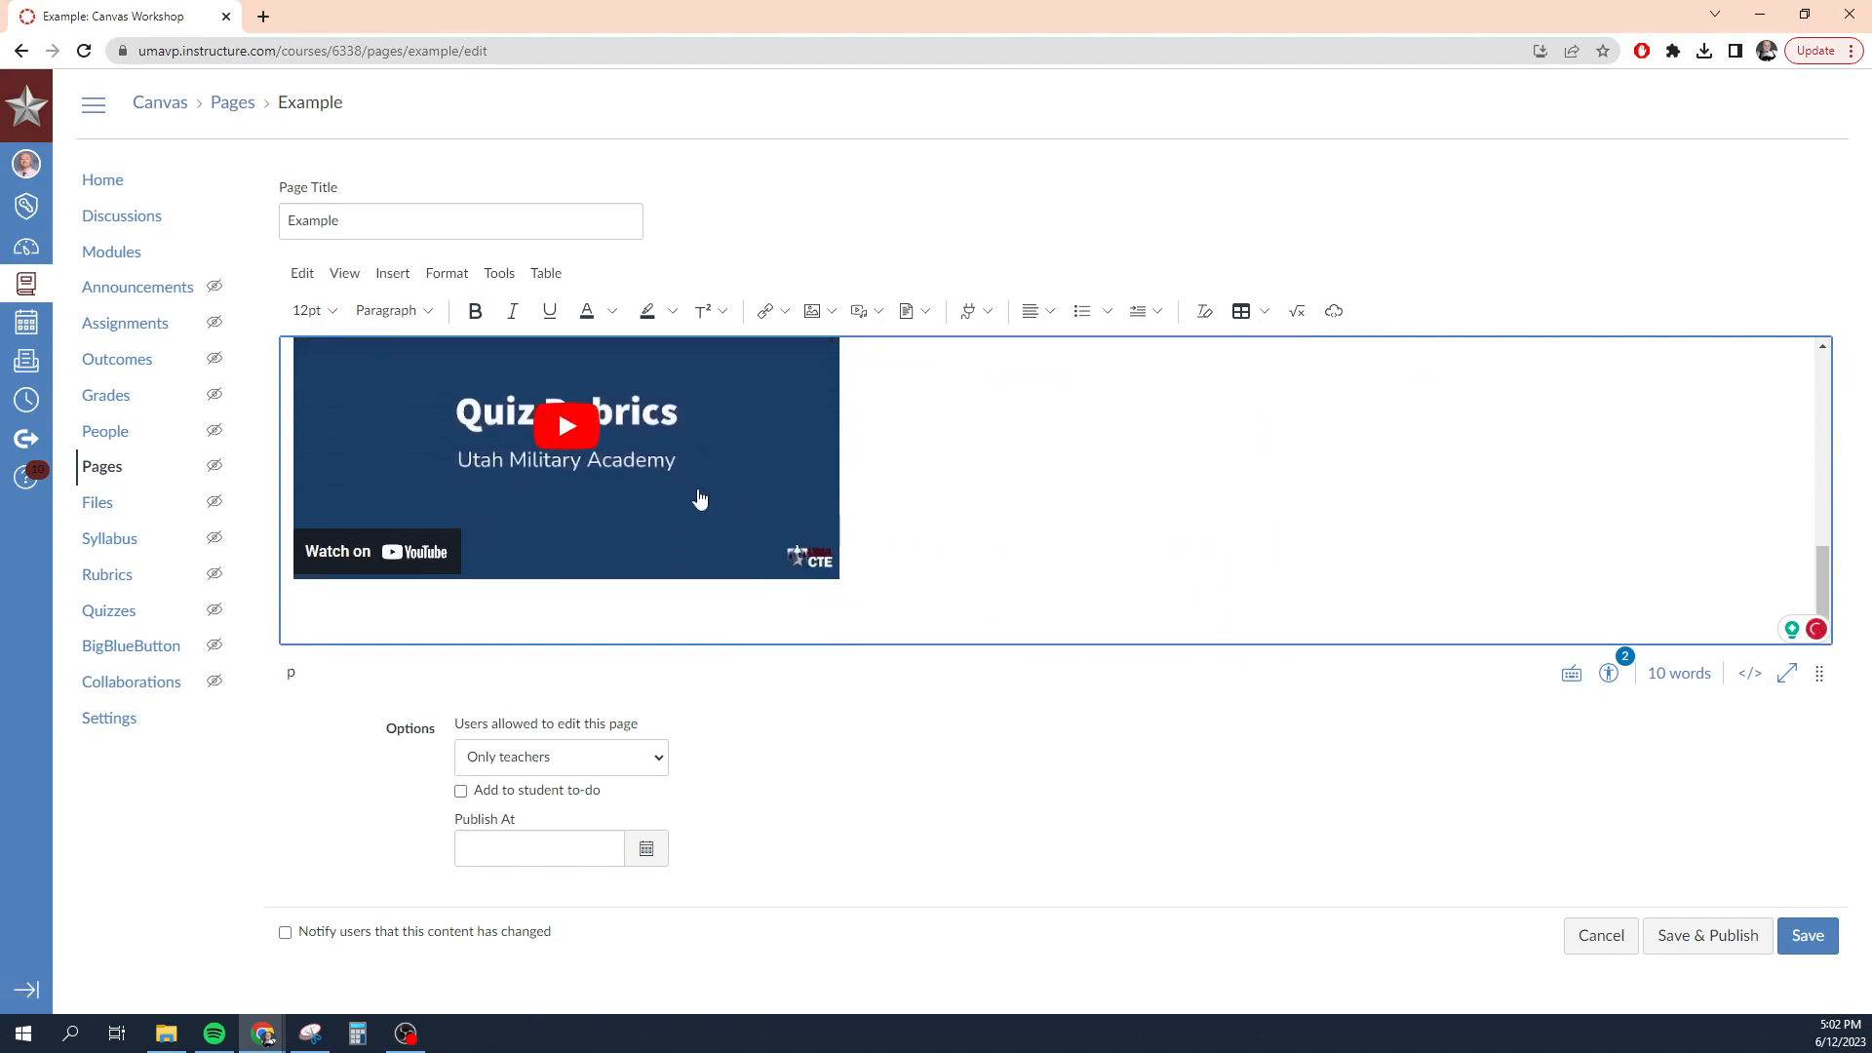
{"action": "scroll", "coordinate": [1012, 571], "scroll_direction": "up", "scroll_amount": 1}
{"action": "scroll", "coordinate": [1012, 571], "scroll_direction": "down", "scroll_amount": 1}
{"action": "scroll", "coordinate": [1042, 535], "scroll_direction": "down", "scroll_amount": 1}
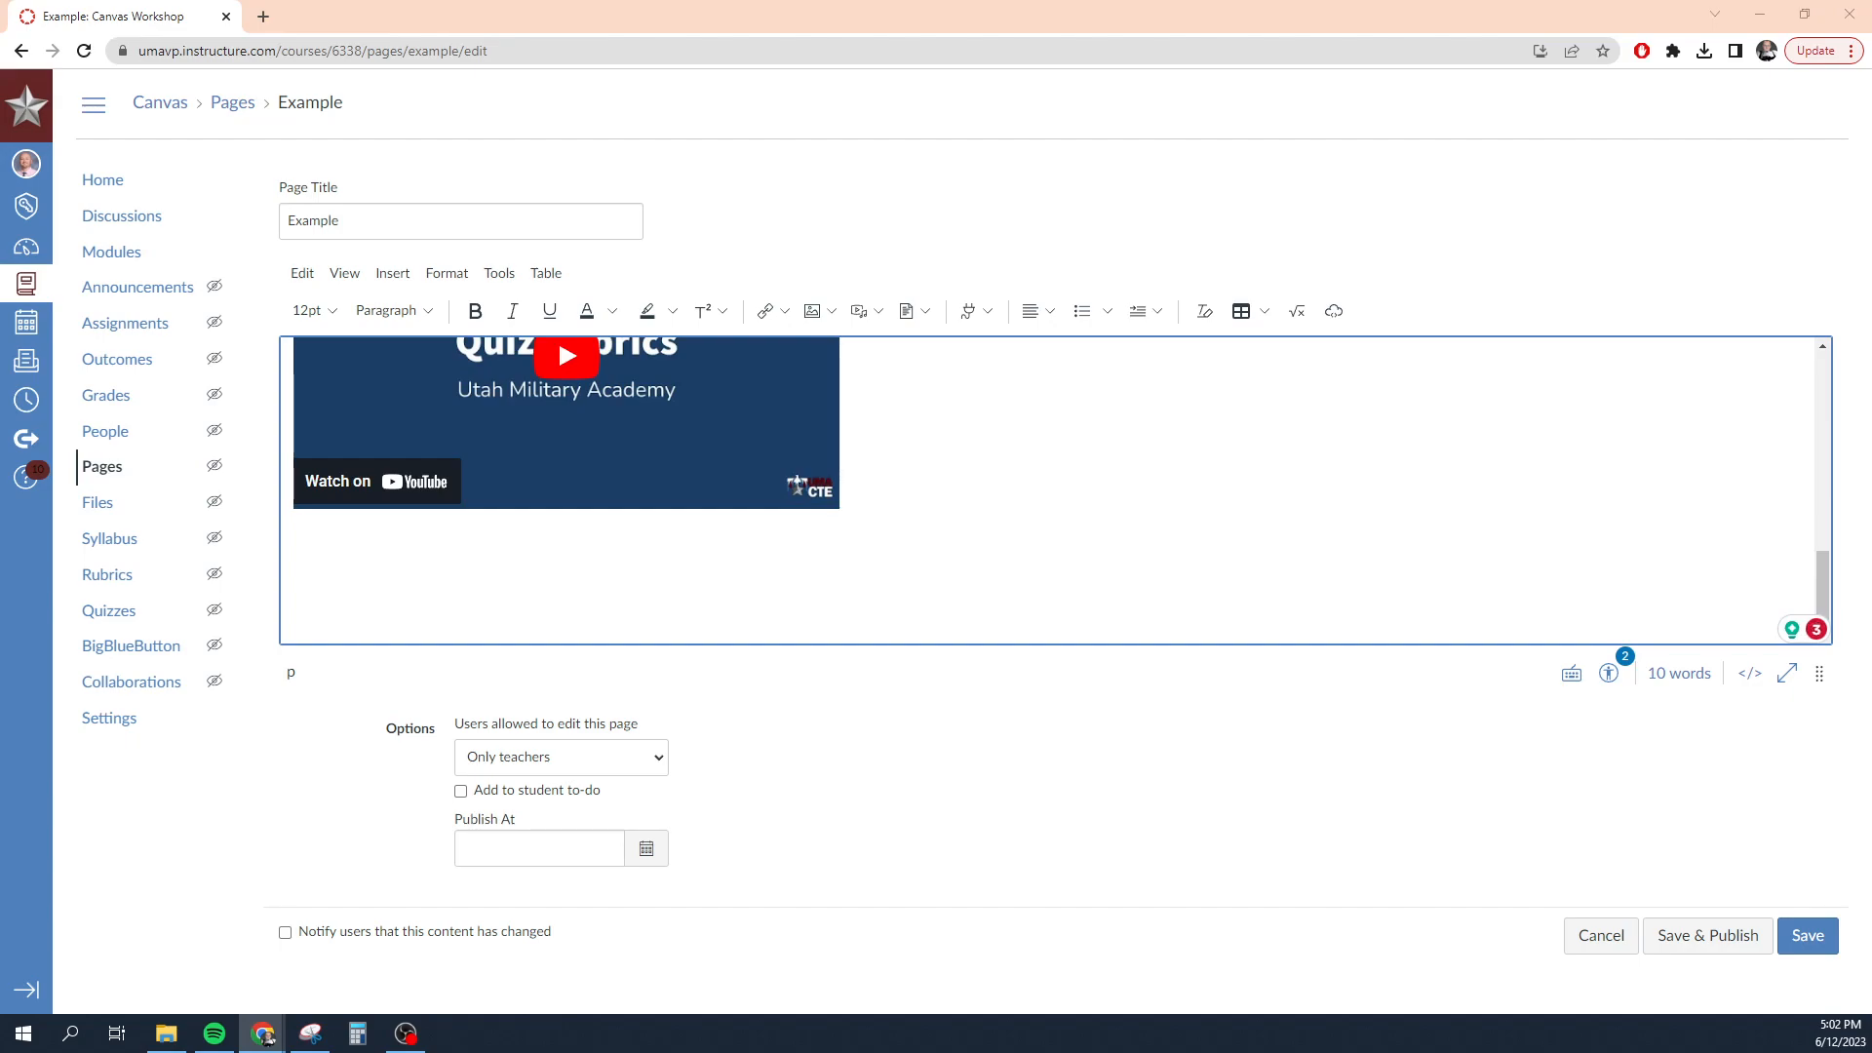
Switch to the Canvas Workshop folder in Google Drive and view the sharing options of Question Examples without changing them.
{"action": "left_click_drag", "start_coordinate": [0, 419], "coordinate": [514, 150]}
{"action": "left_click", "coordinate": [1315, 148]}
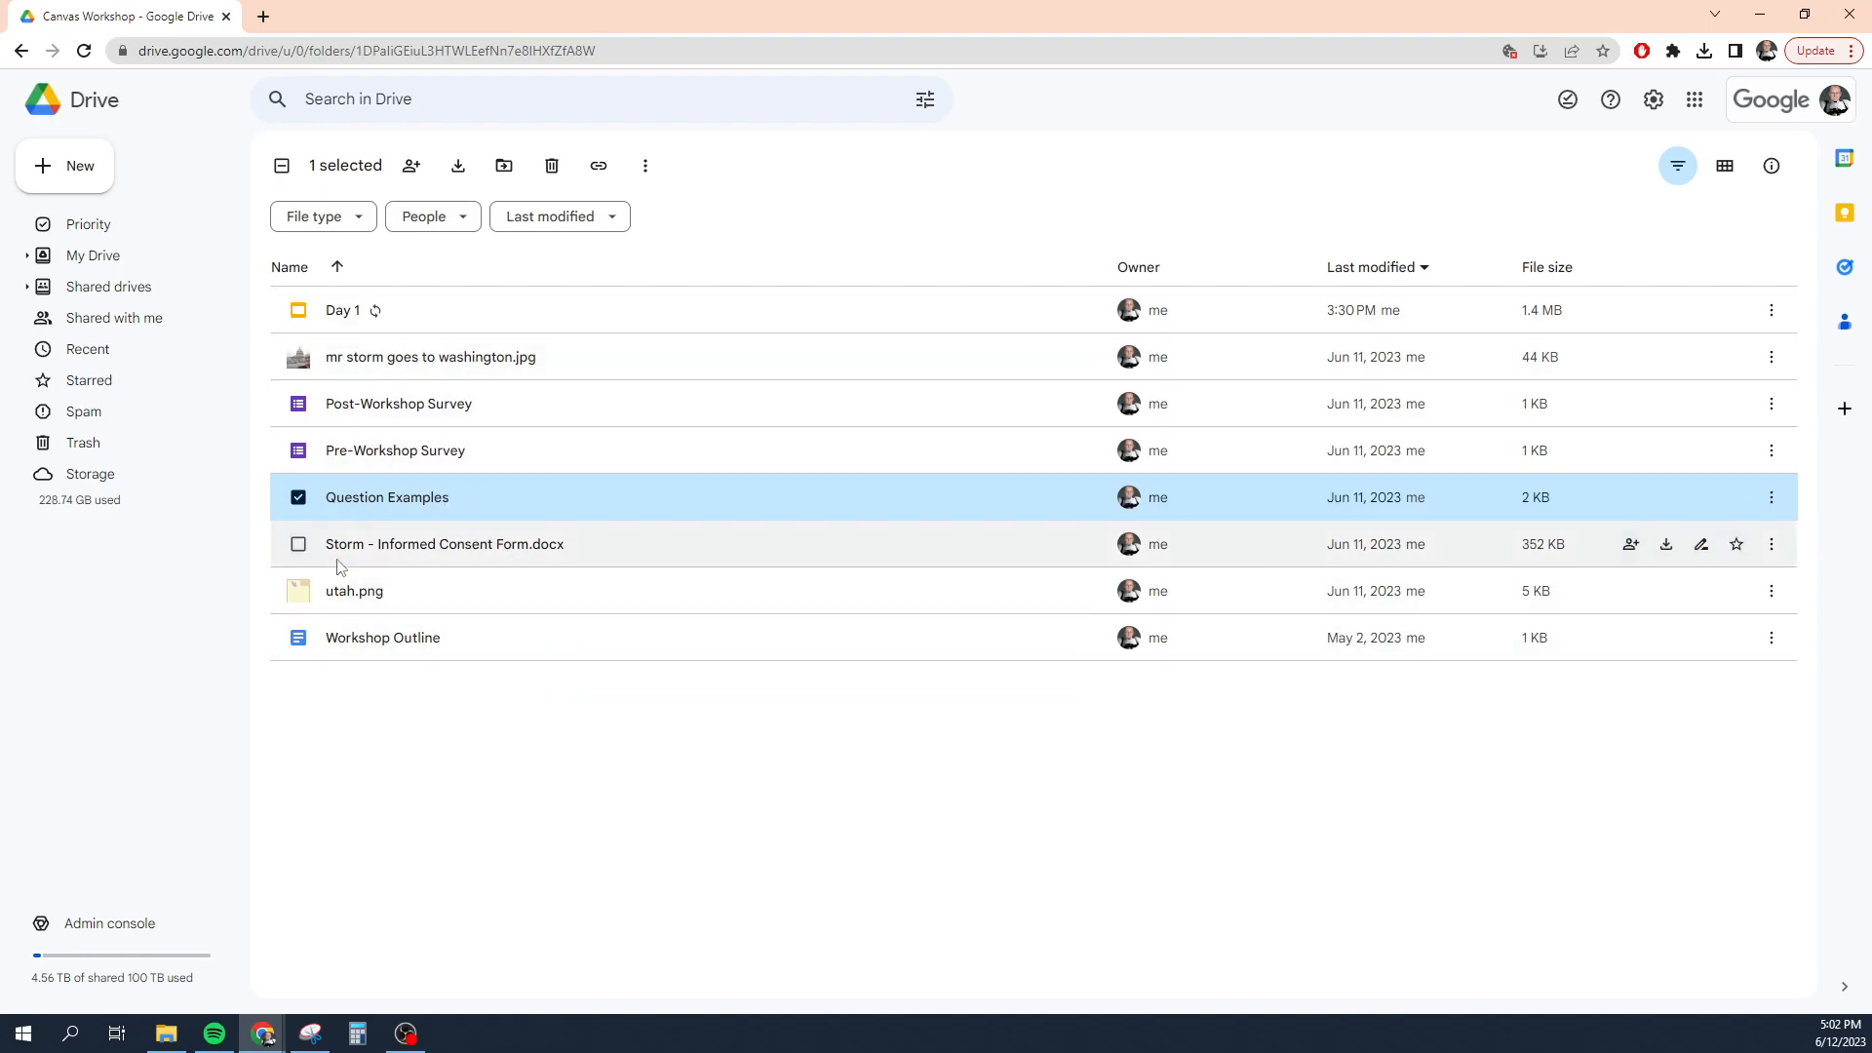
{"action": "left_click", "coordinate": [405, 670]}
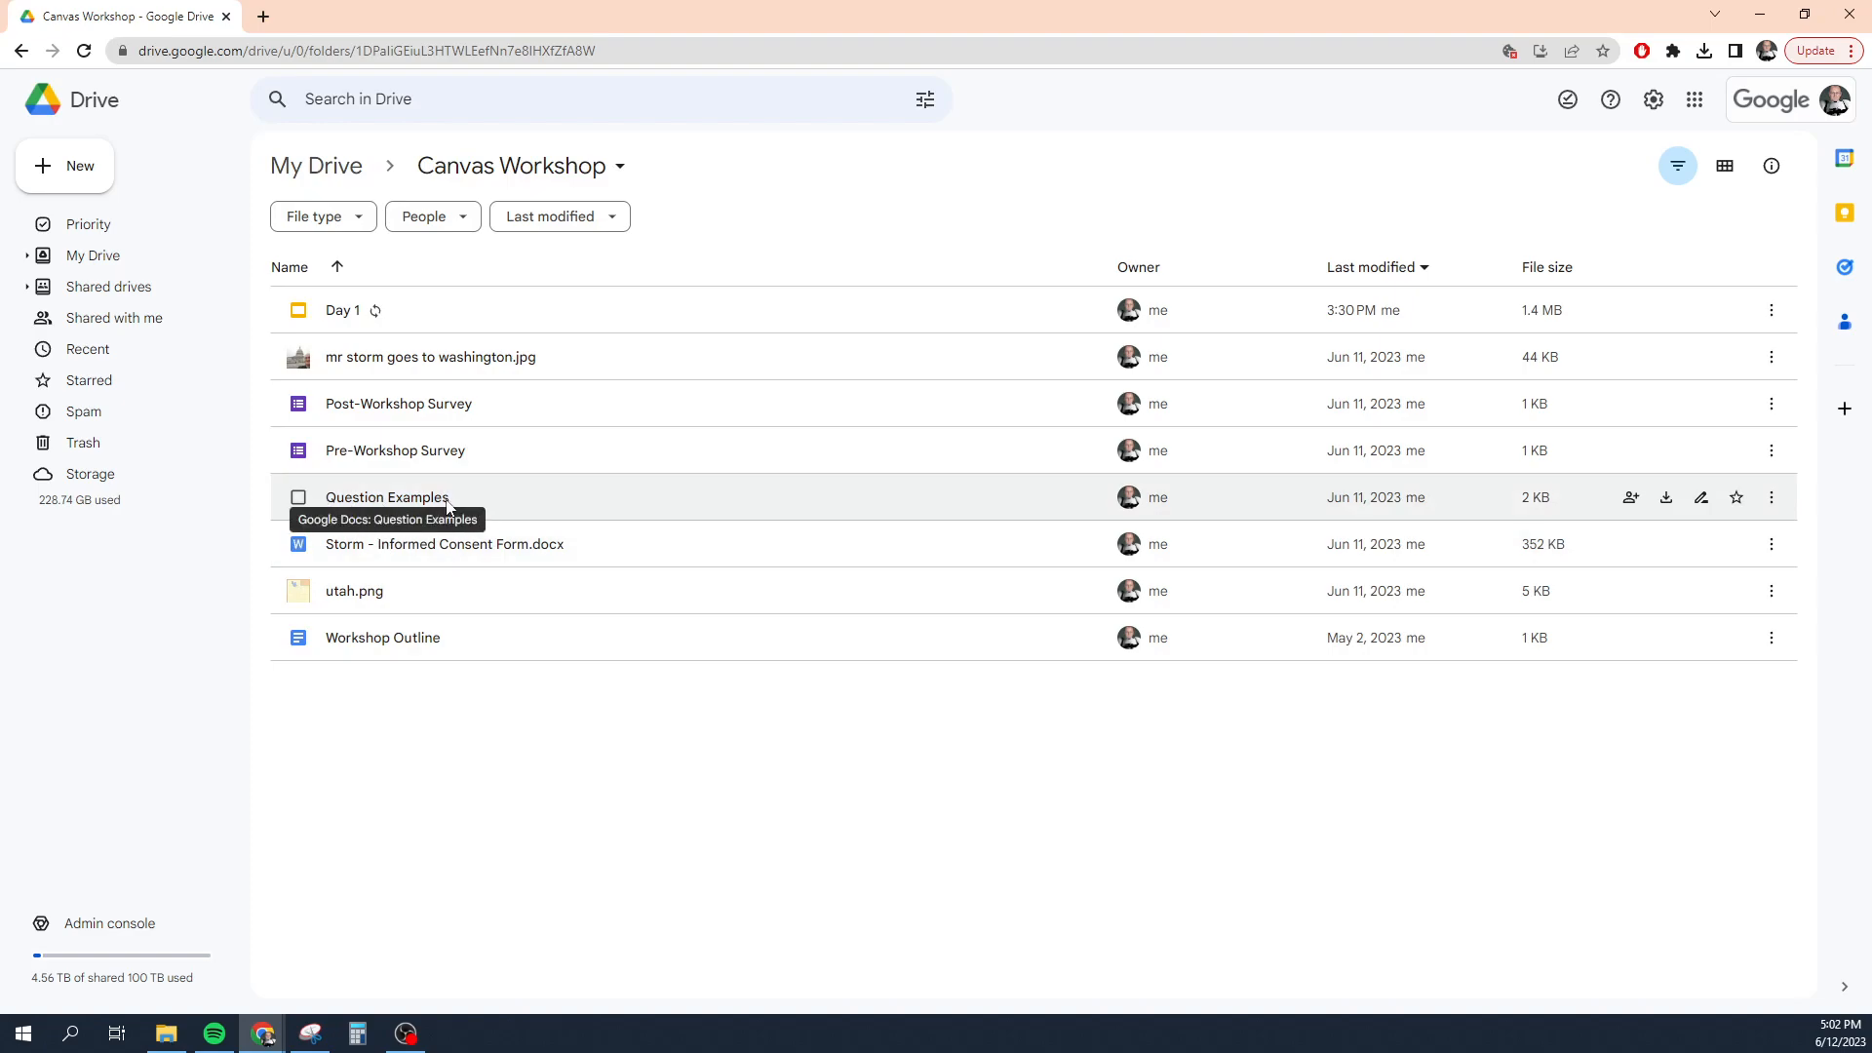
{"action": "left_click", "coordinate": [1771, 501]}
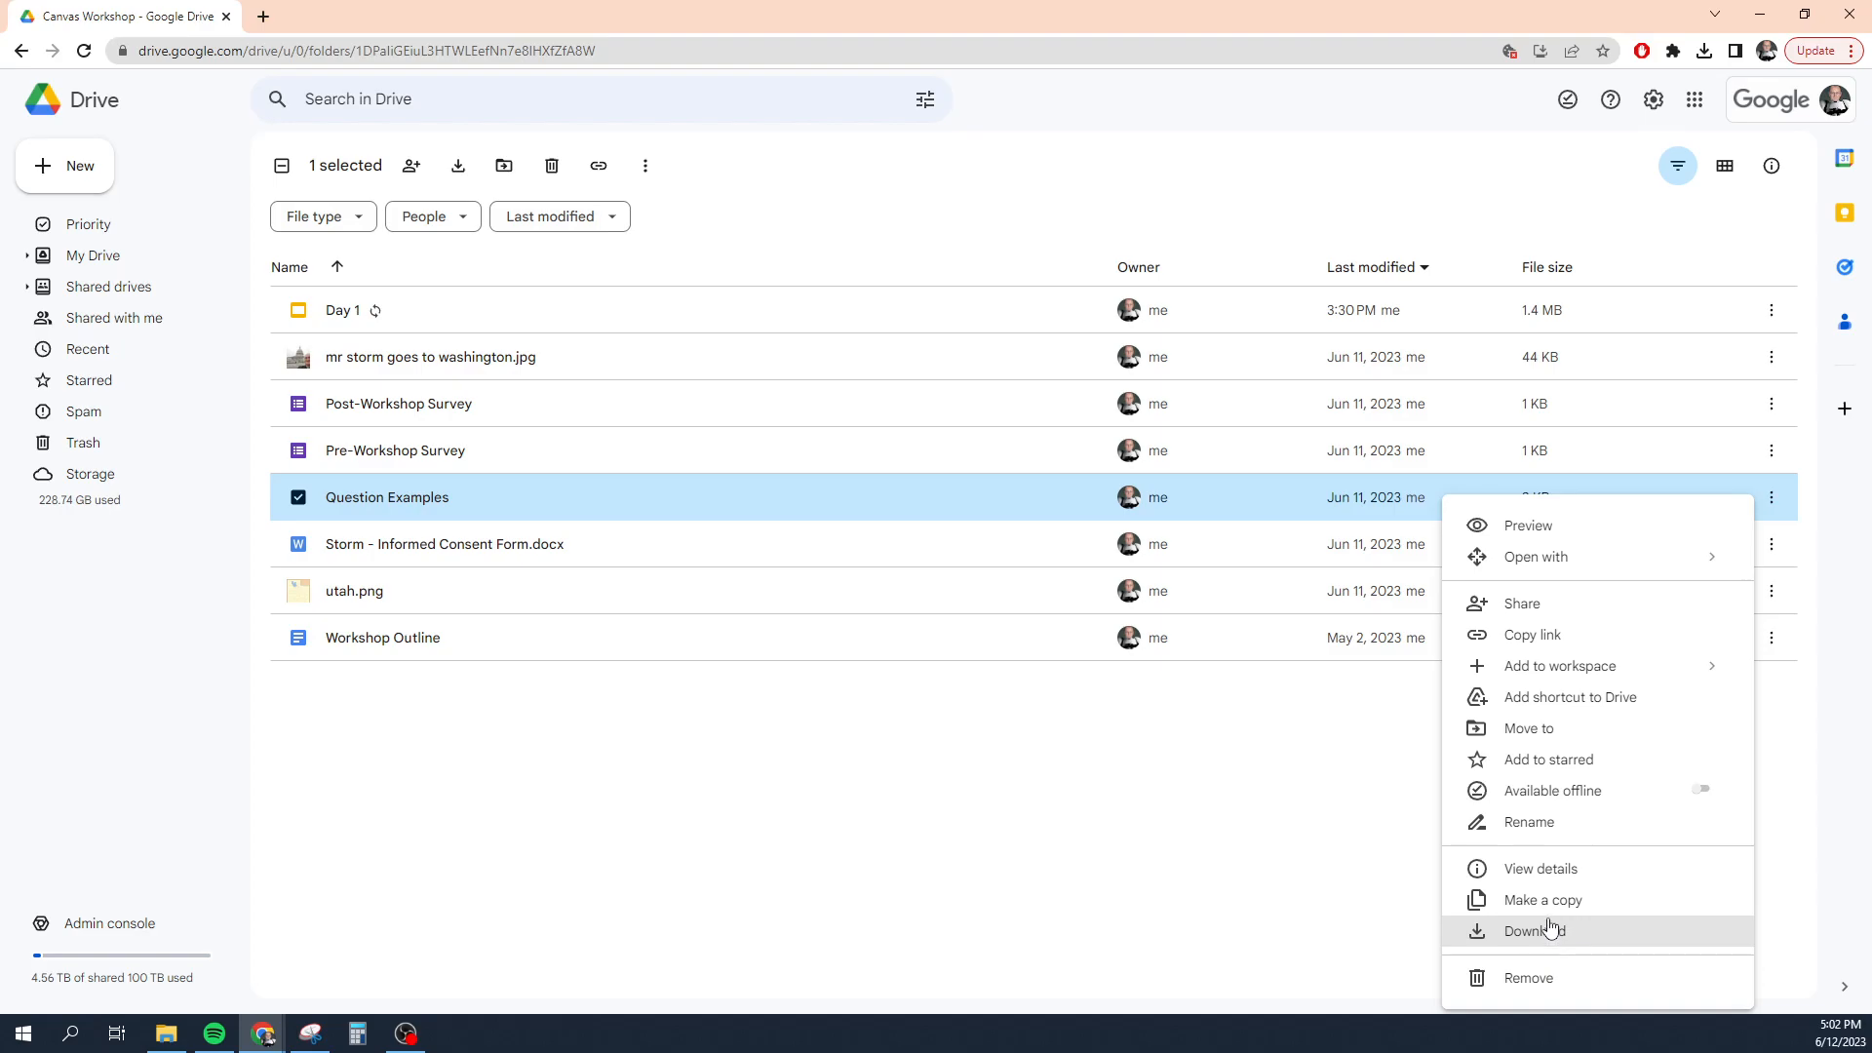
{"action": "left_click", "coordinate": [1526, 603]}
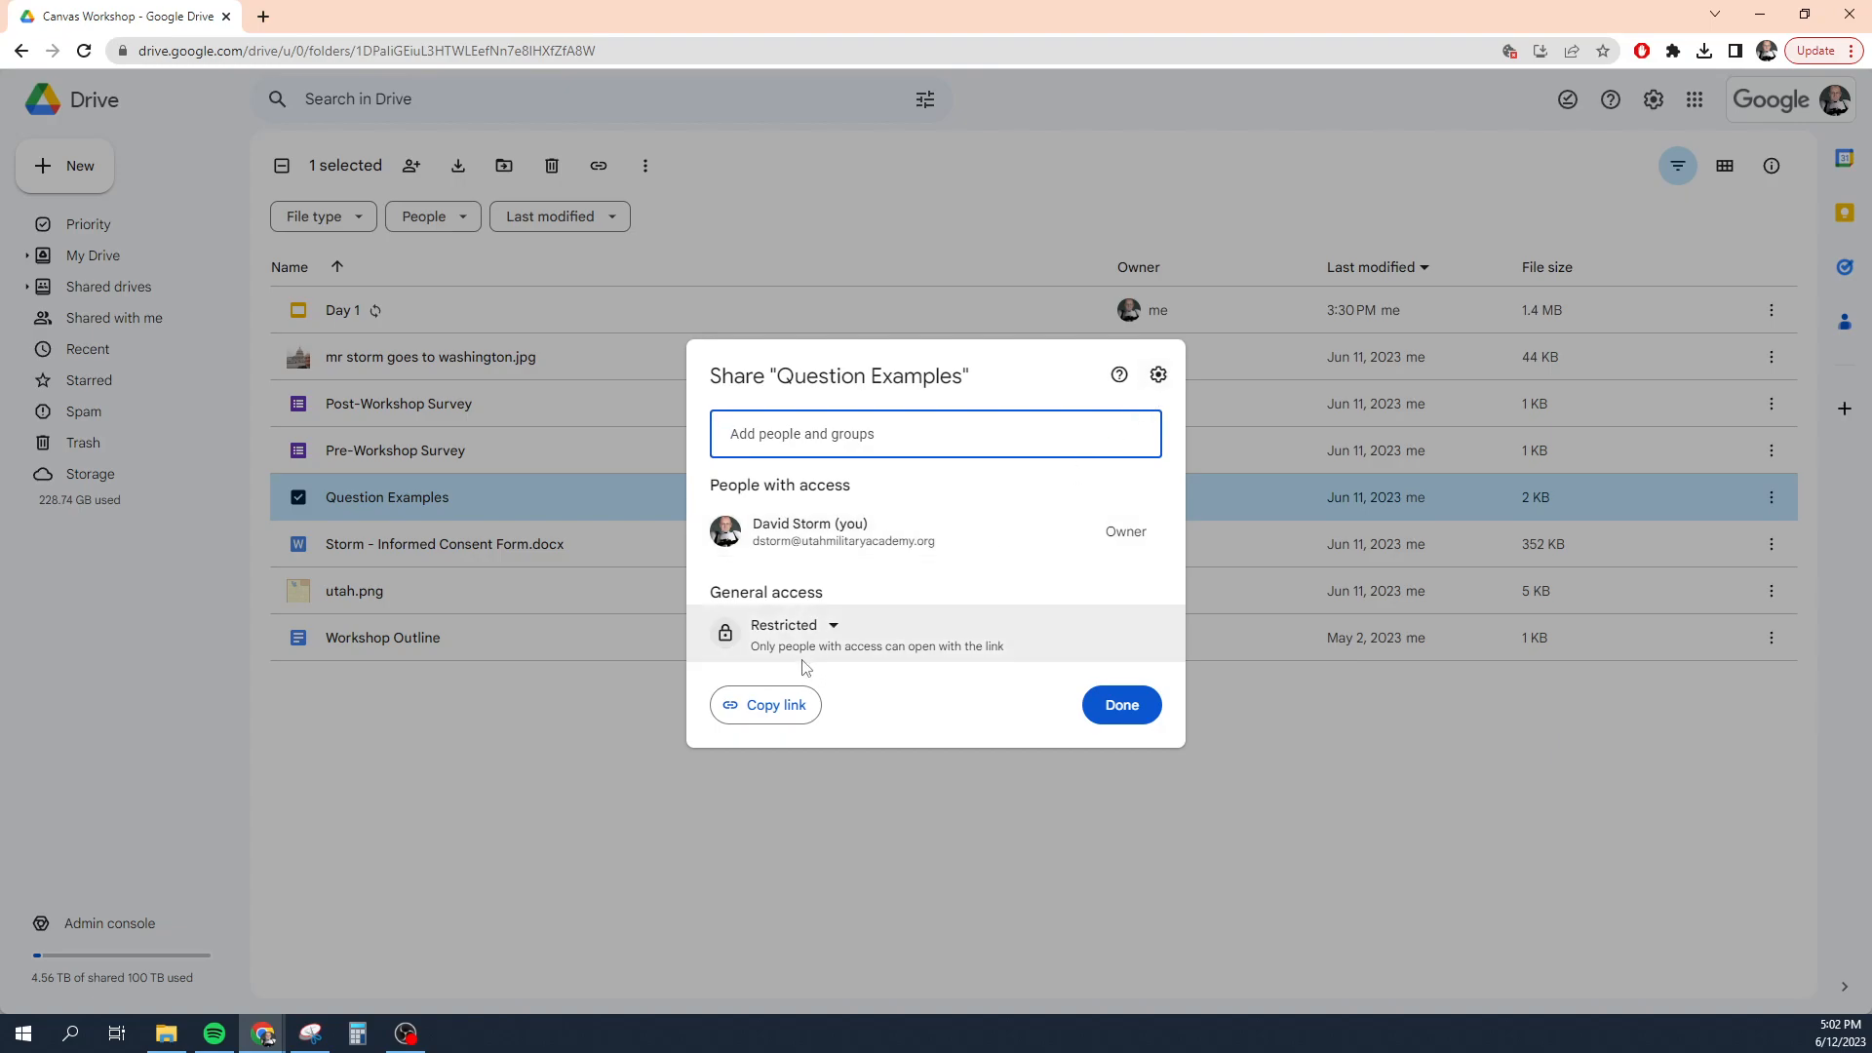
{"action": "left_click", "coordinate": [1114, 709]}
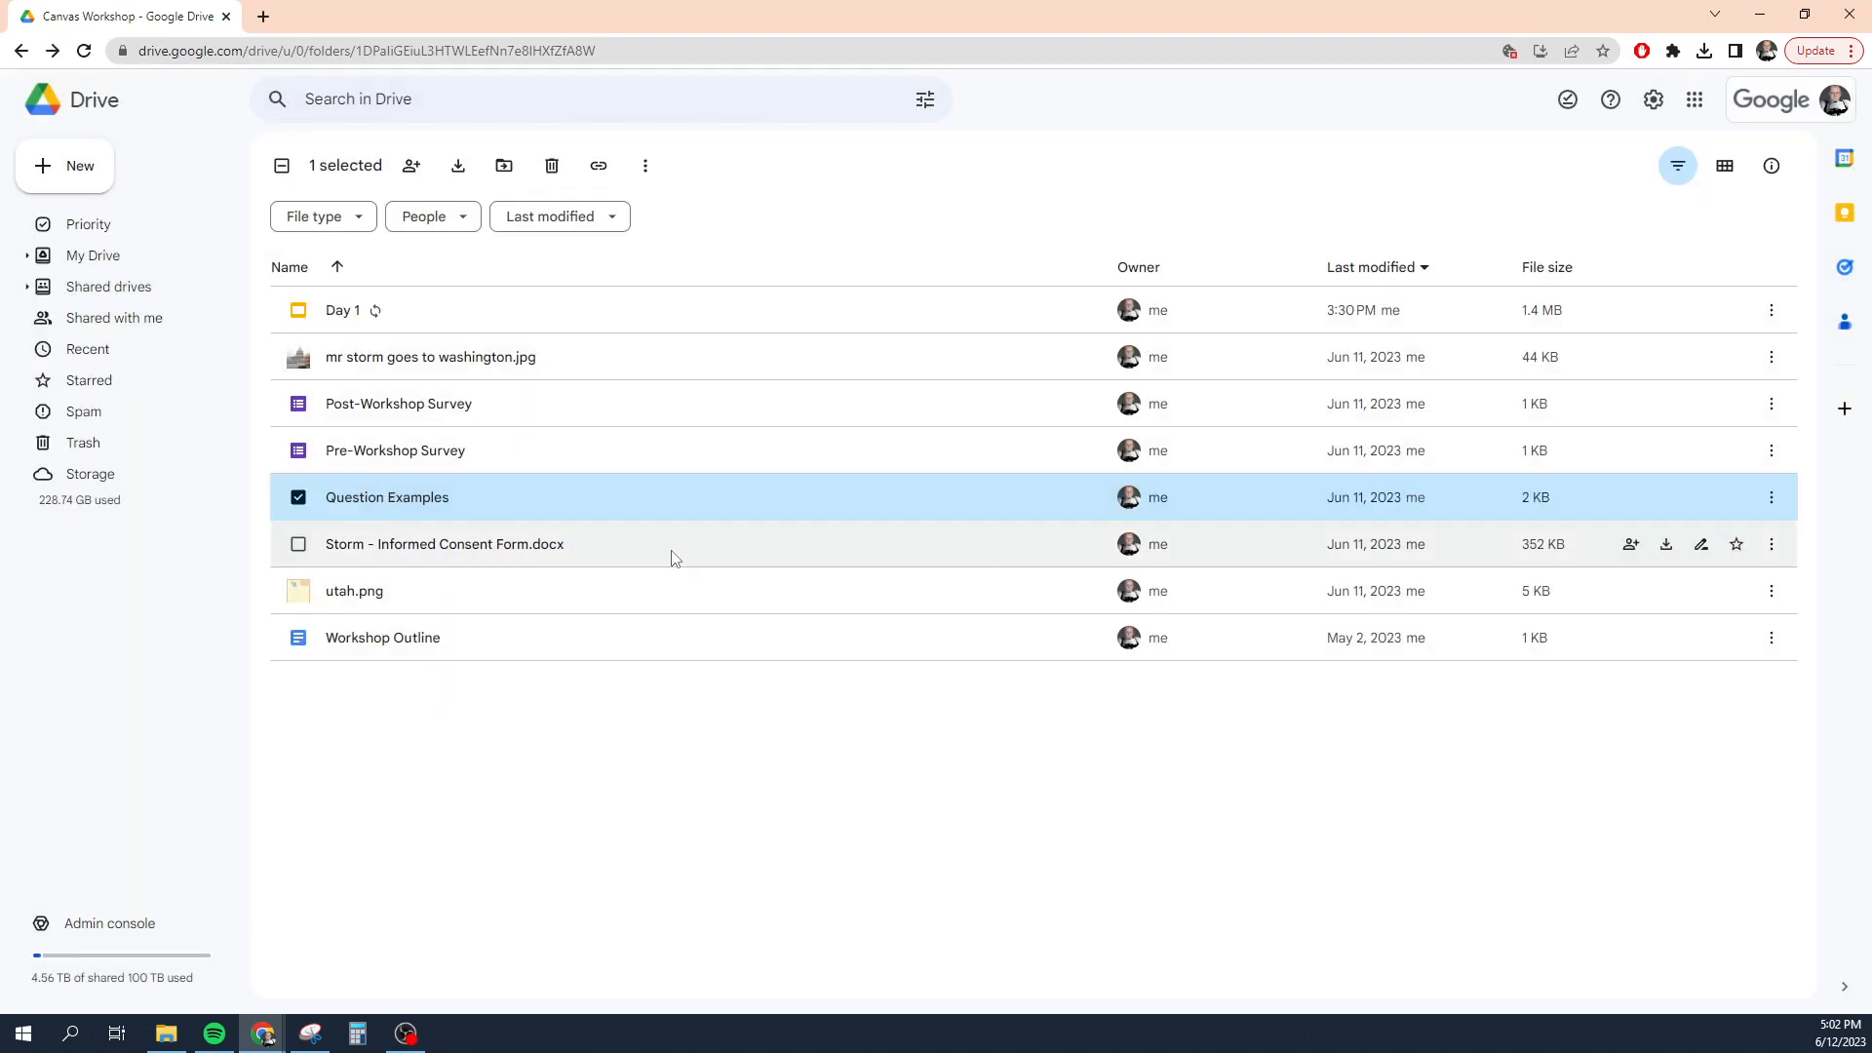
Open the Question Examples document and bring up its option for publishing to the web.
{"action": "double_click", "coordinate": [479, 497]}
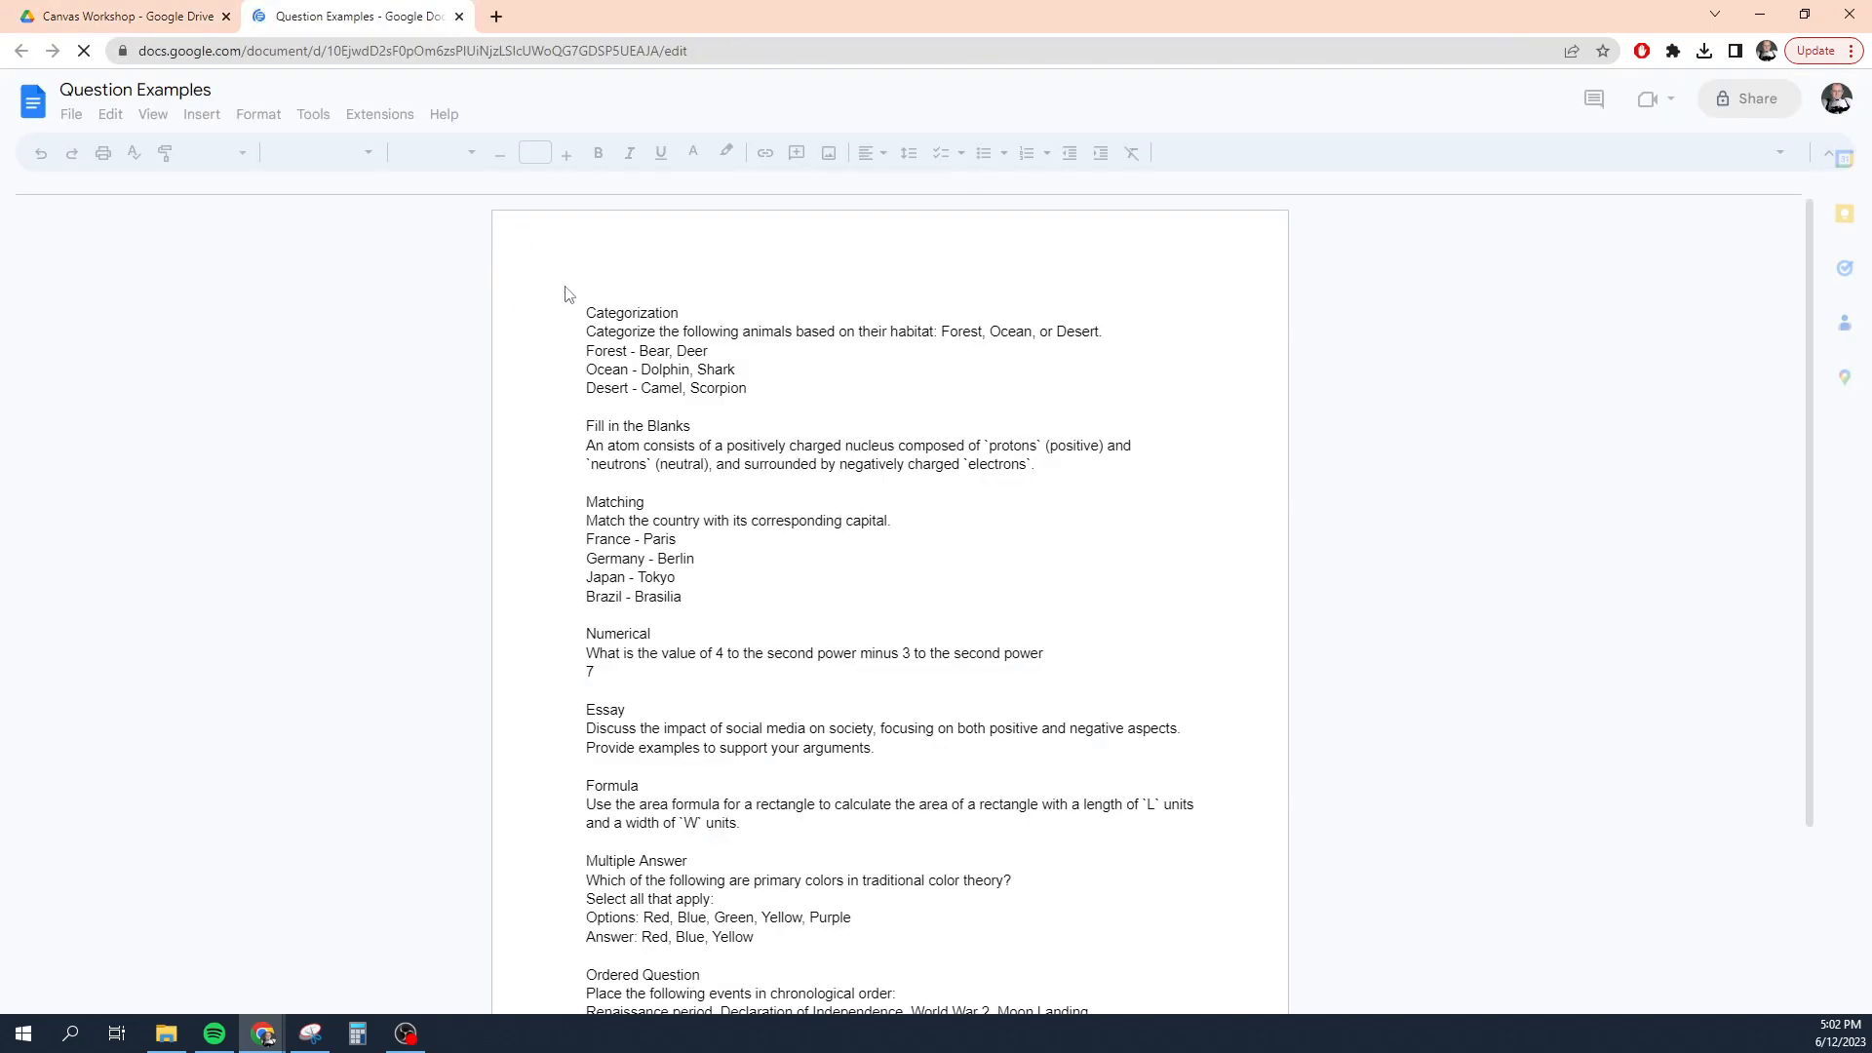
{"action": "left_click", "coordinate": [73, 117]}
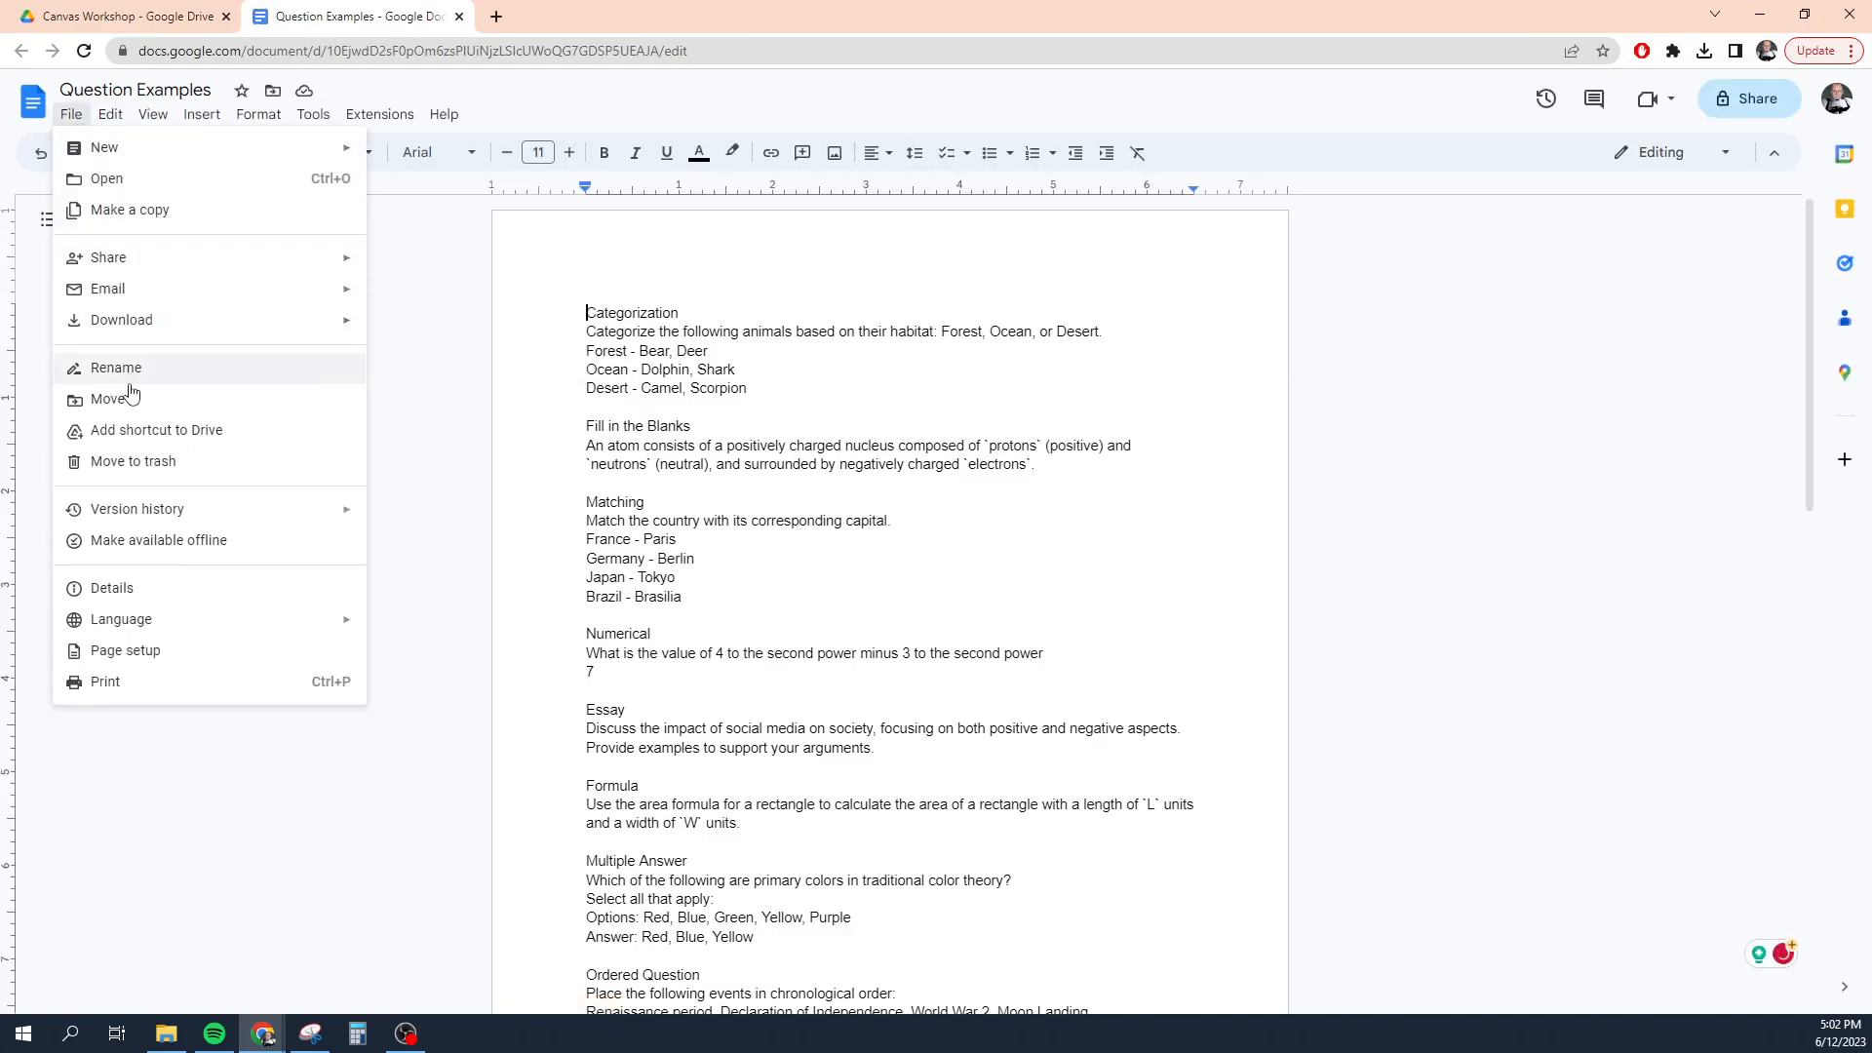
{"action": "mouse_move", "coordinate": [134, 325]}
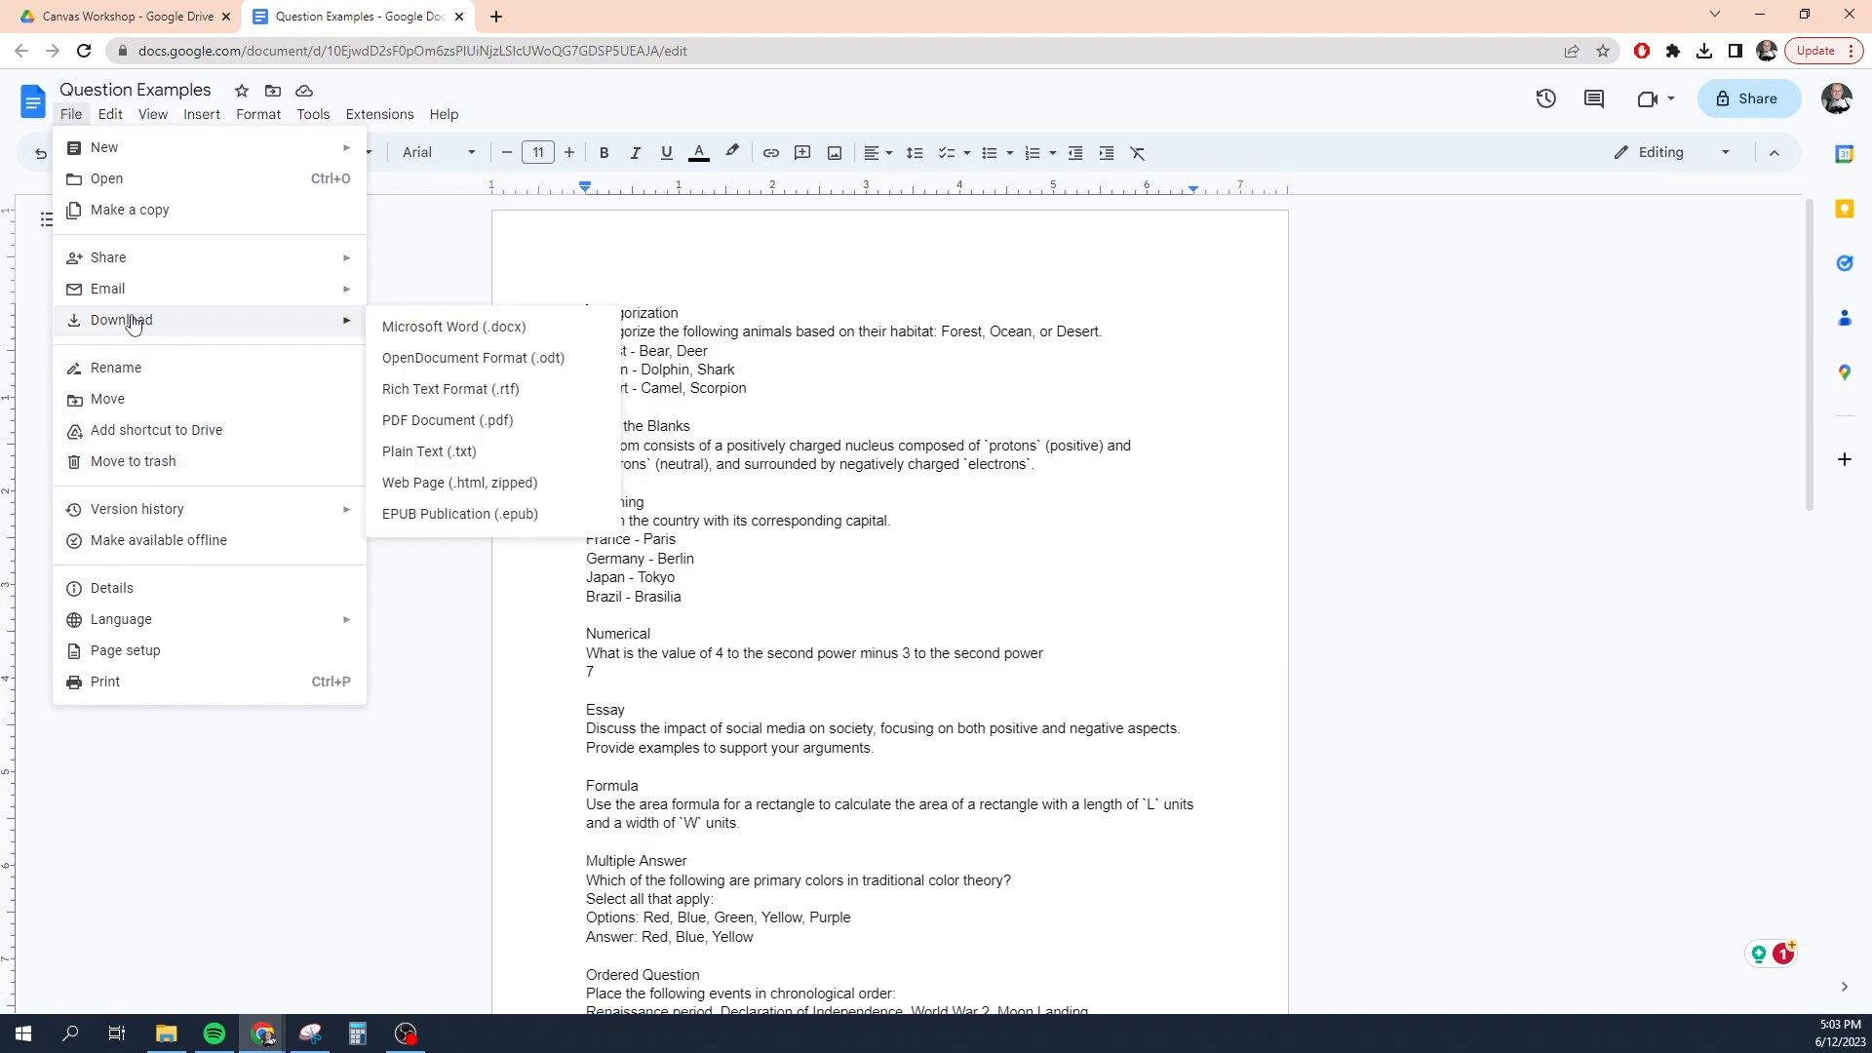
{"action": "mouse_move", "coordinate": [151, 261]}
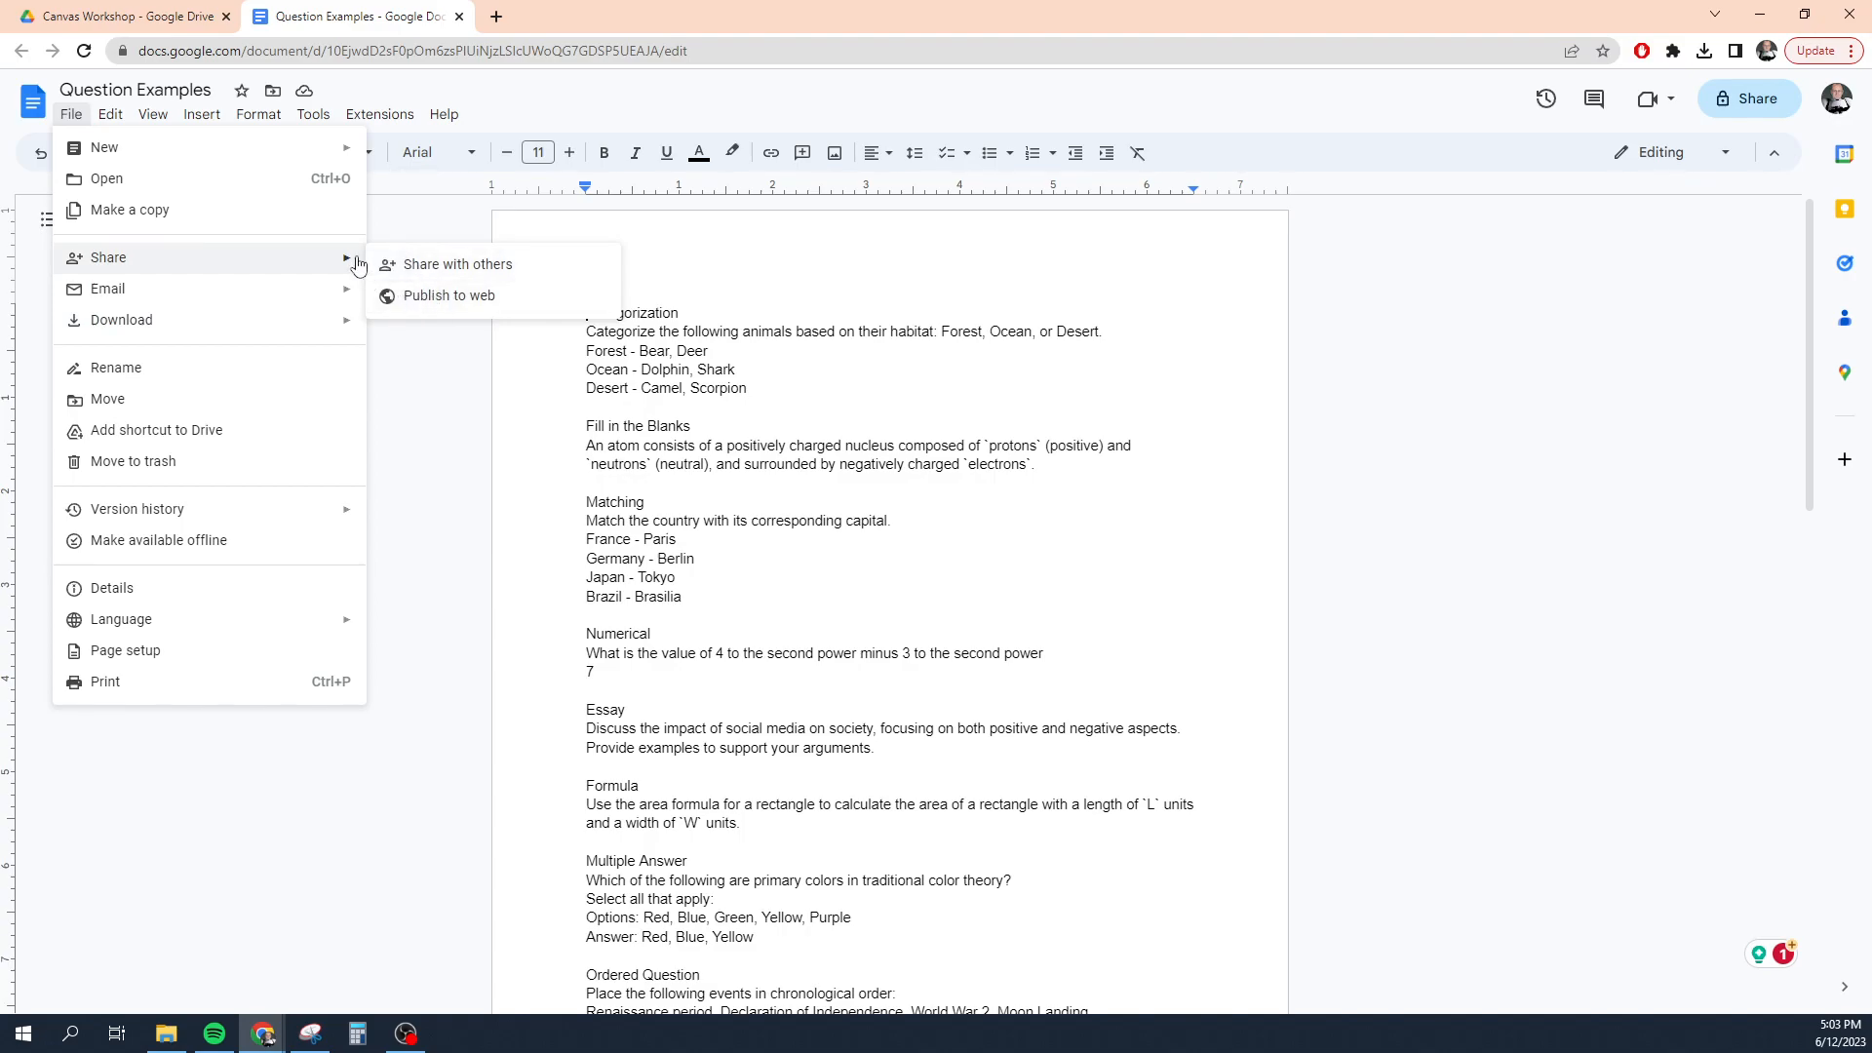
{"action": "left_click", "coordinate": [459, 309]}
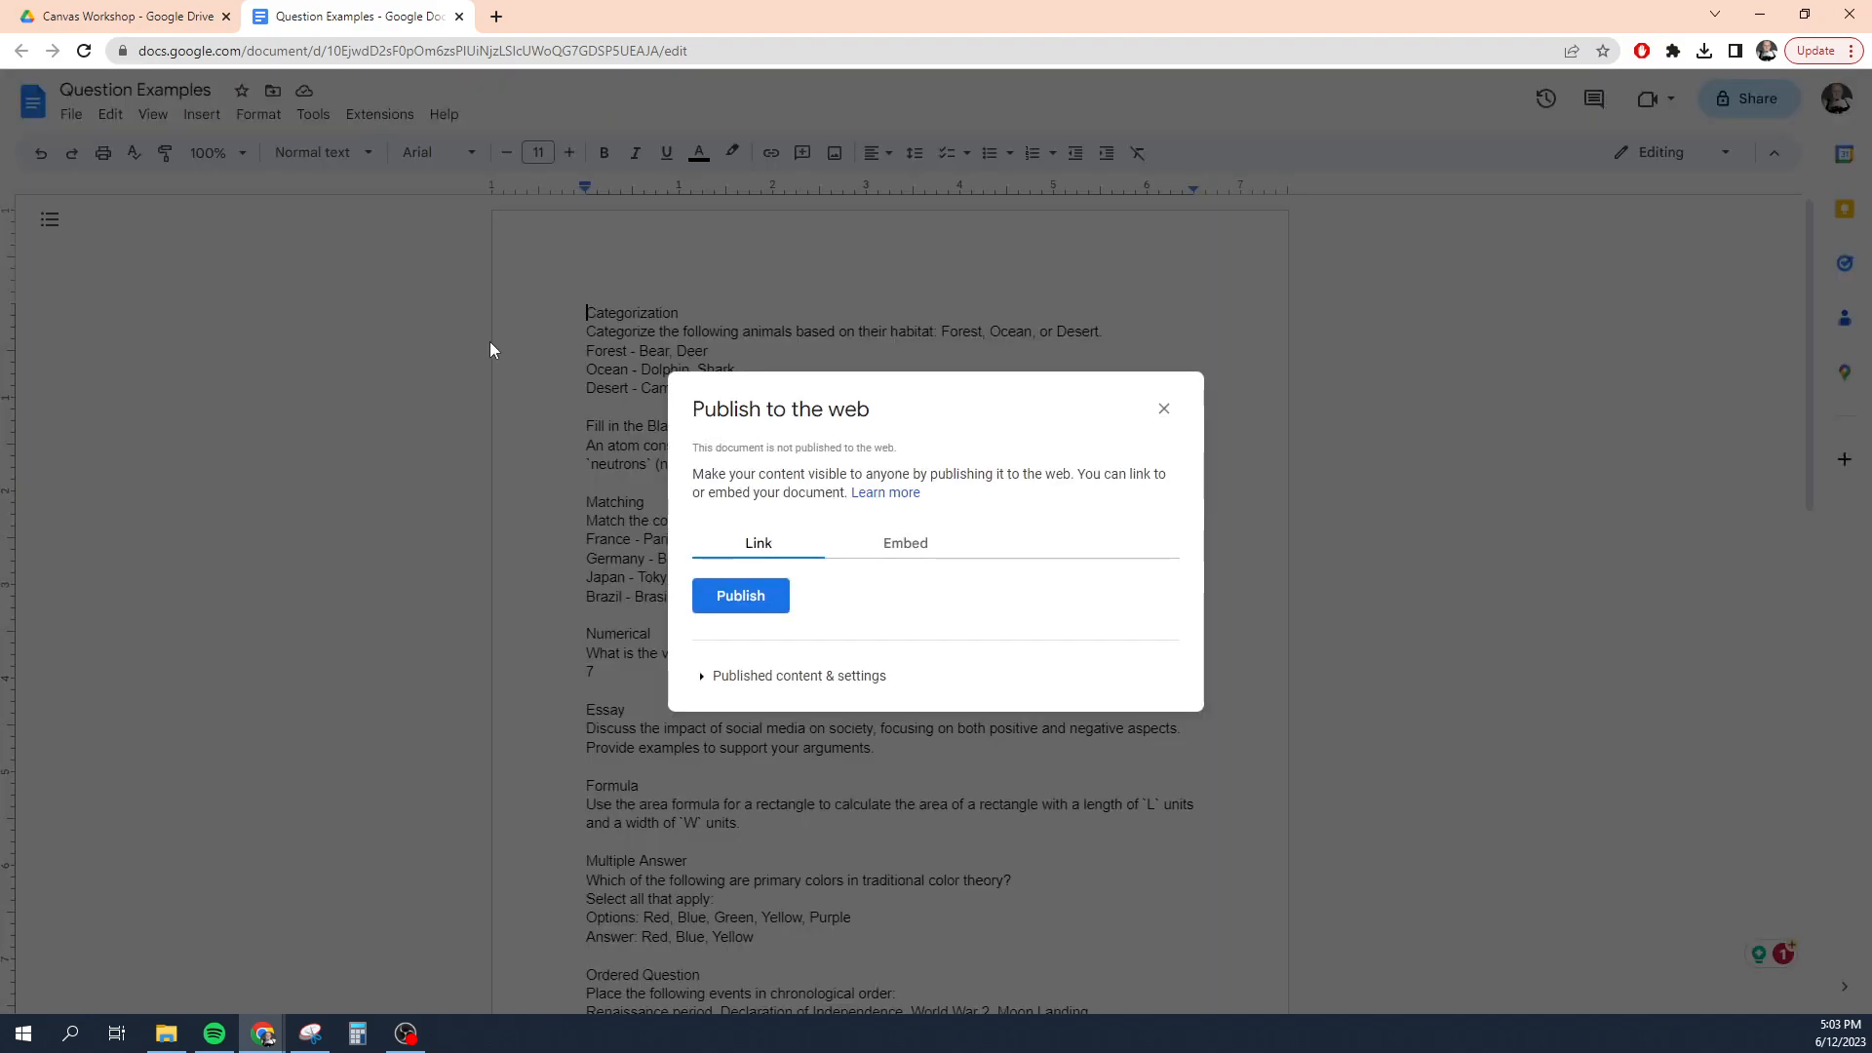
Publish the document to the web as an embed and copy its iframe code.
{"action": "left_click", "coordinate": [907, 546]}
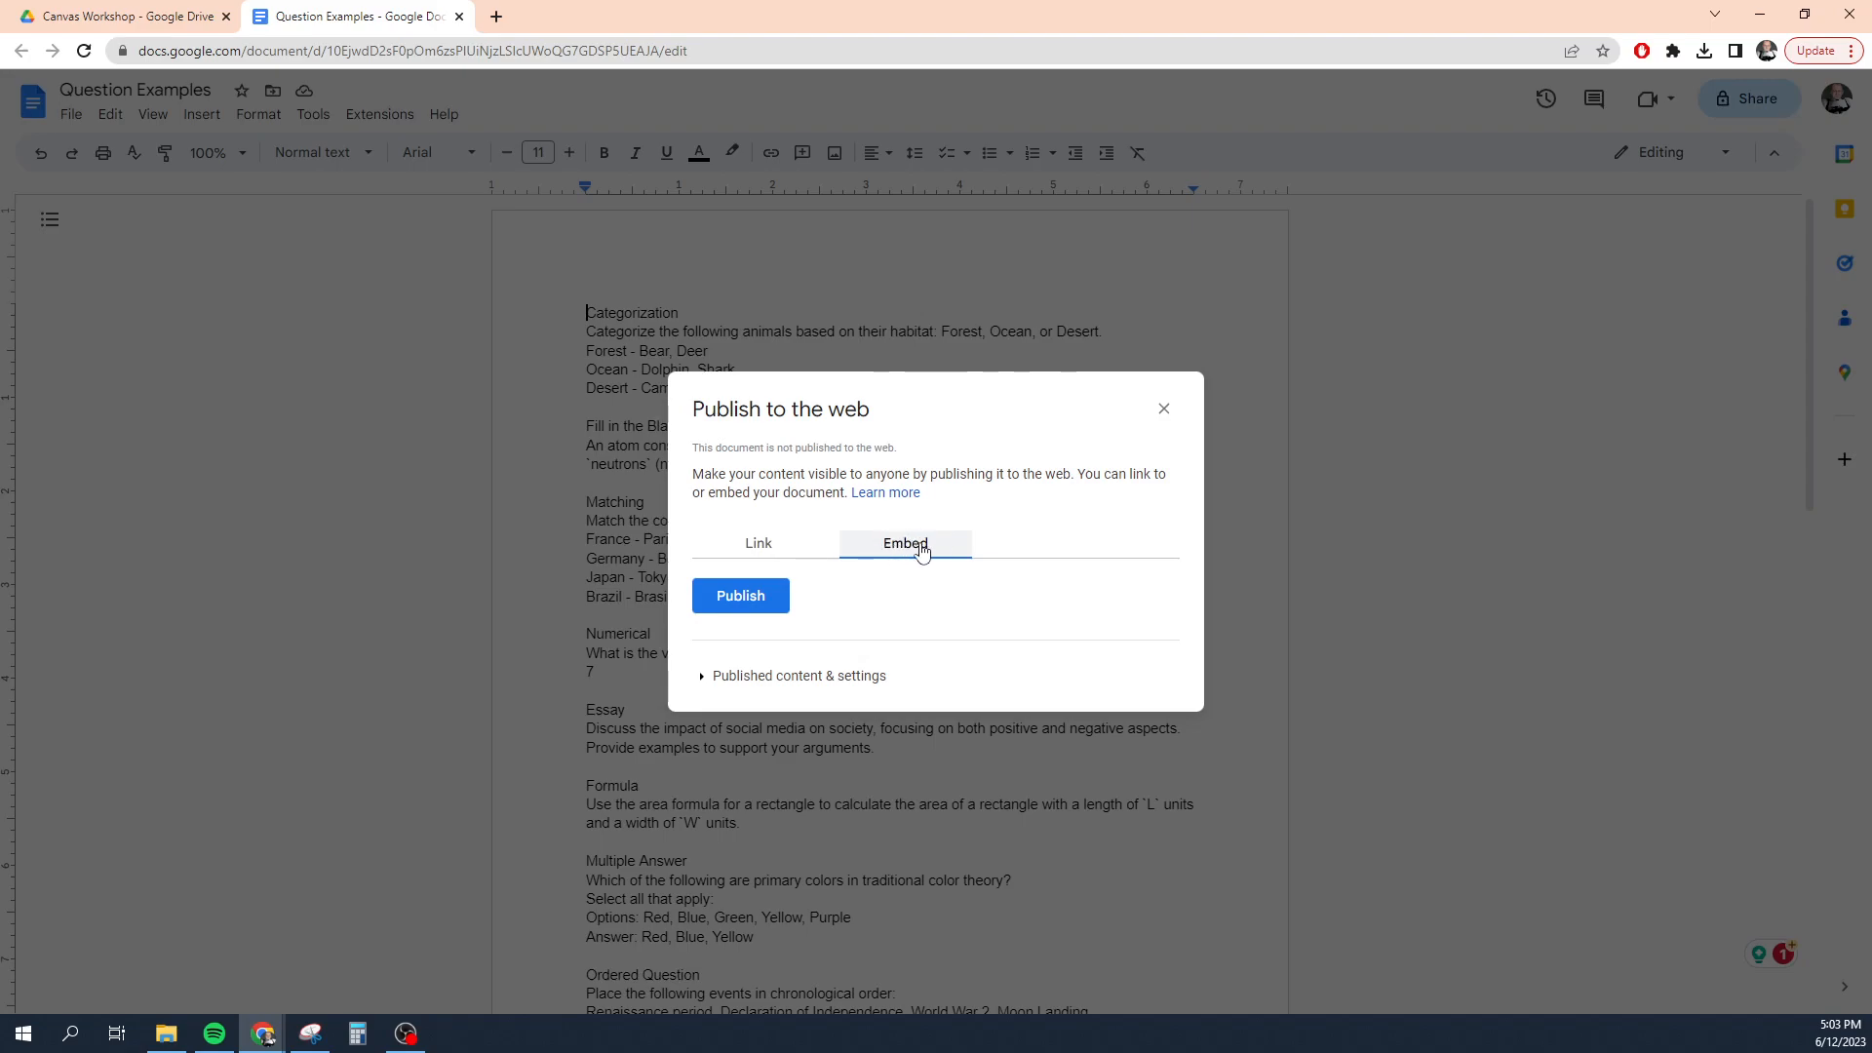
{"action": "left_click", "coordinate": [741, 602]}
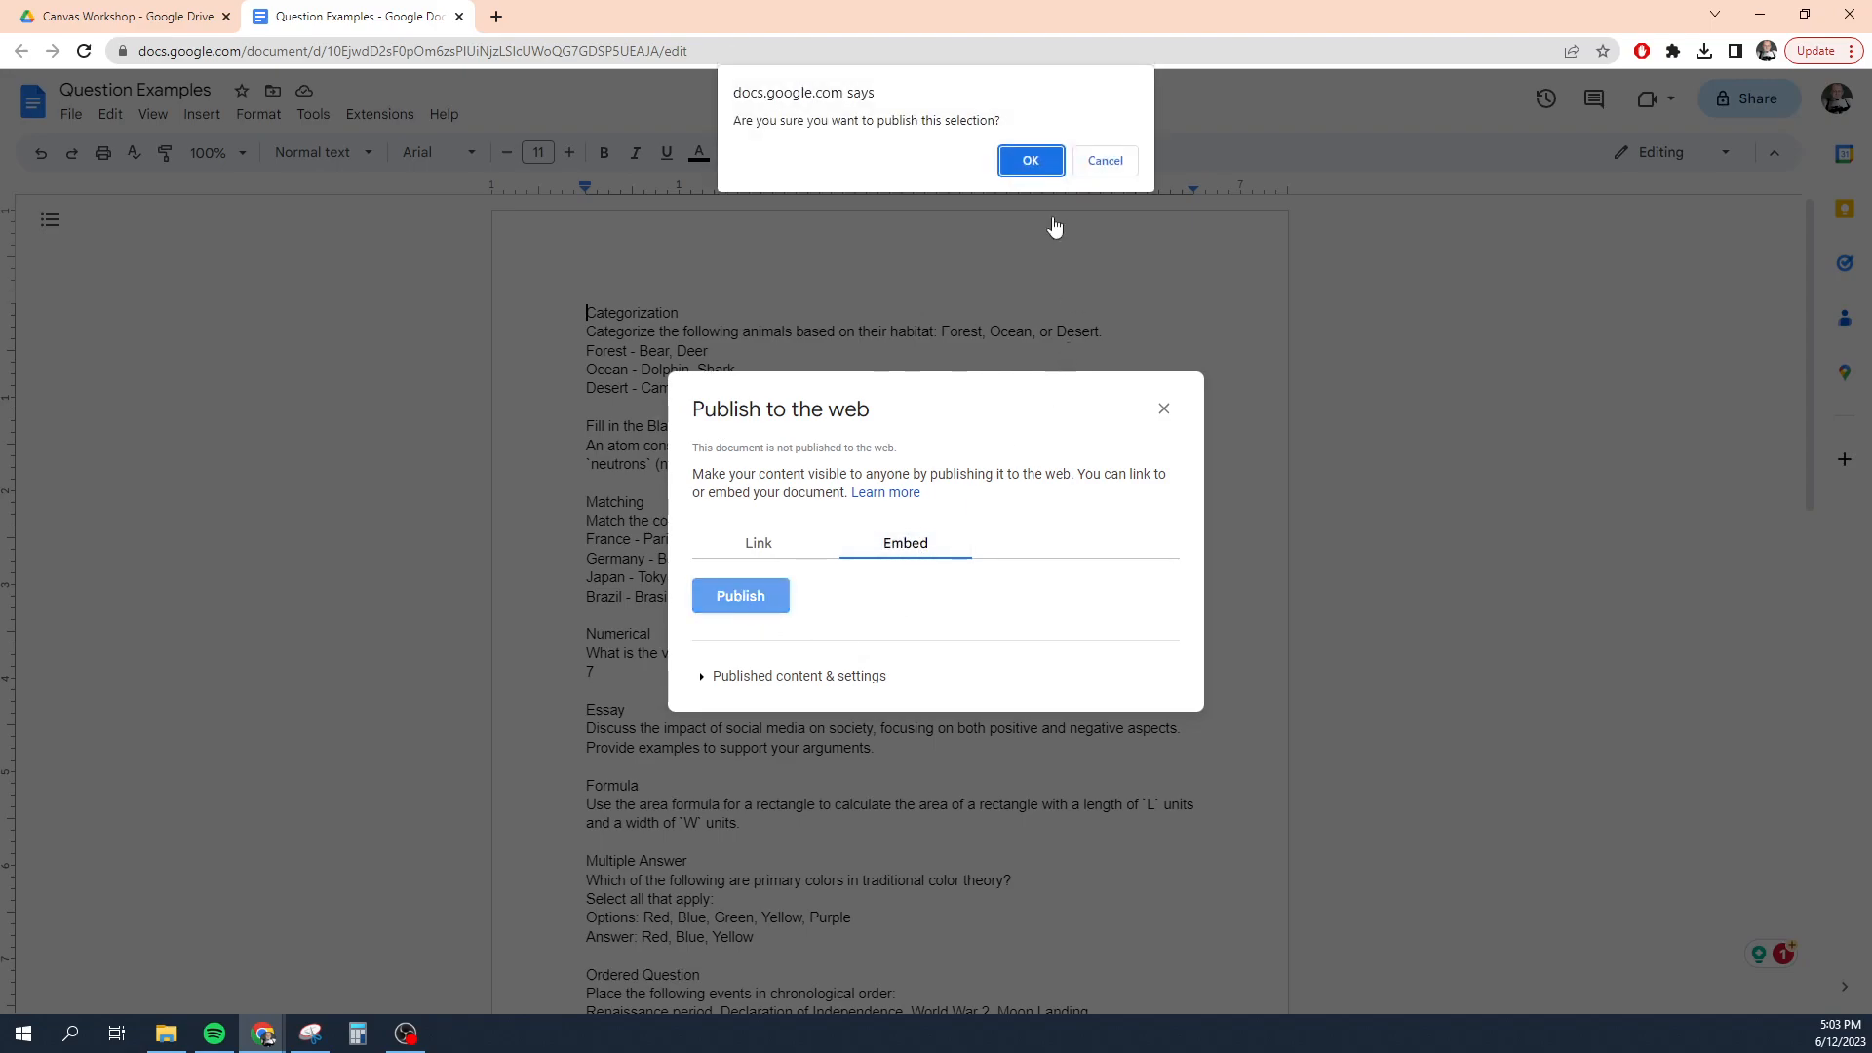
{"action": "left_click", "coordinate": [1032, 160]}
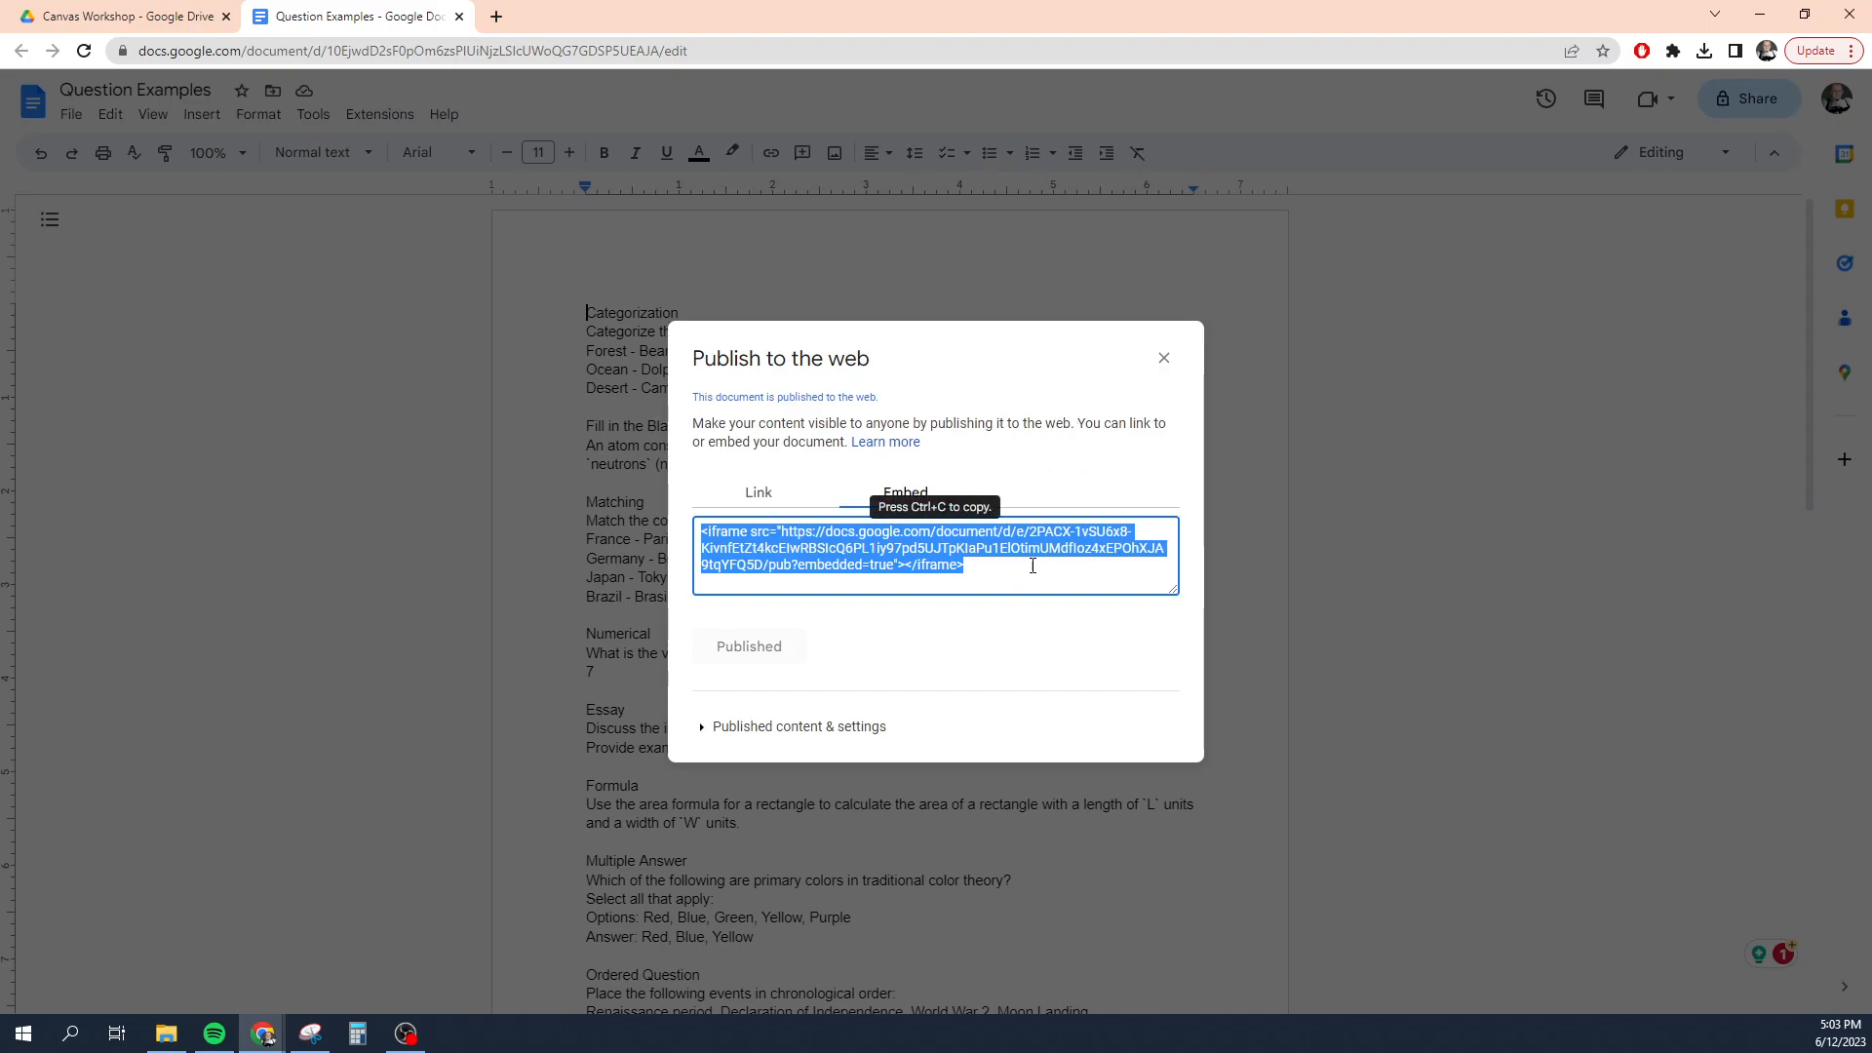
{"action": "key", "text": "ctrl+c"}
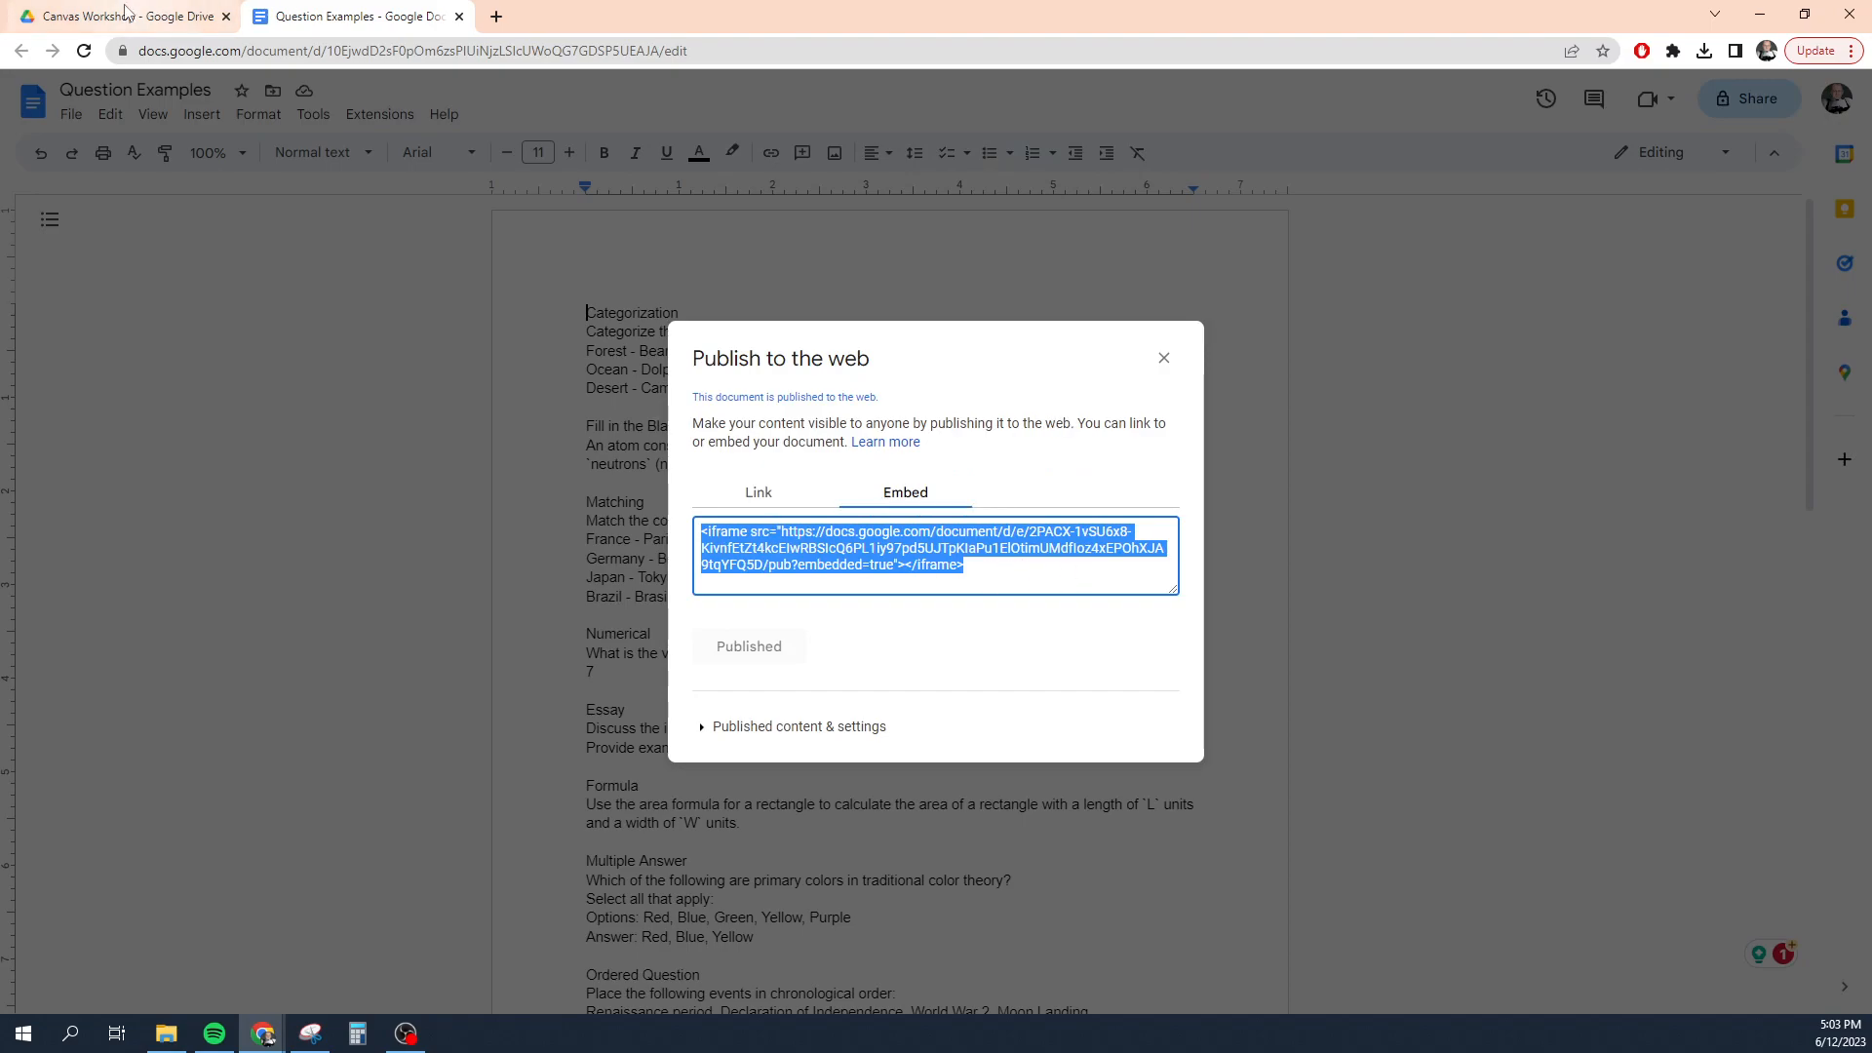
Return to the Canvas Example page, embed the Question Examples document below the video from the copied code, and save the page.
{"action": "left_click", "coordinate": [127, 17]}
{"action": "left_click", "coordinate": [1777, 12]}
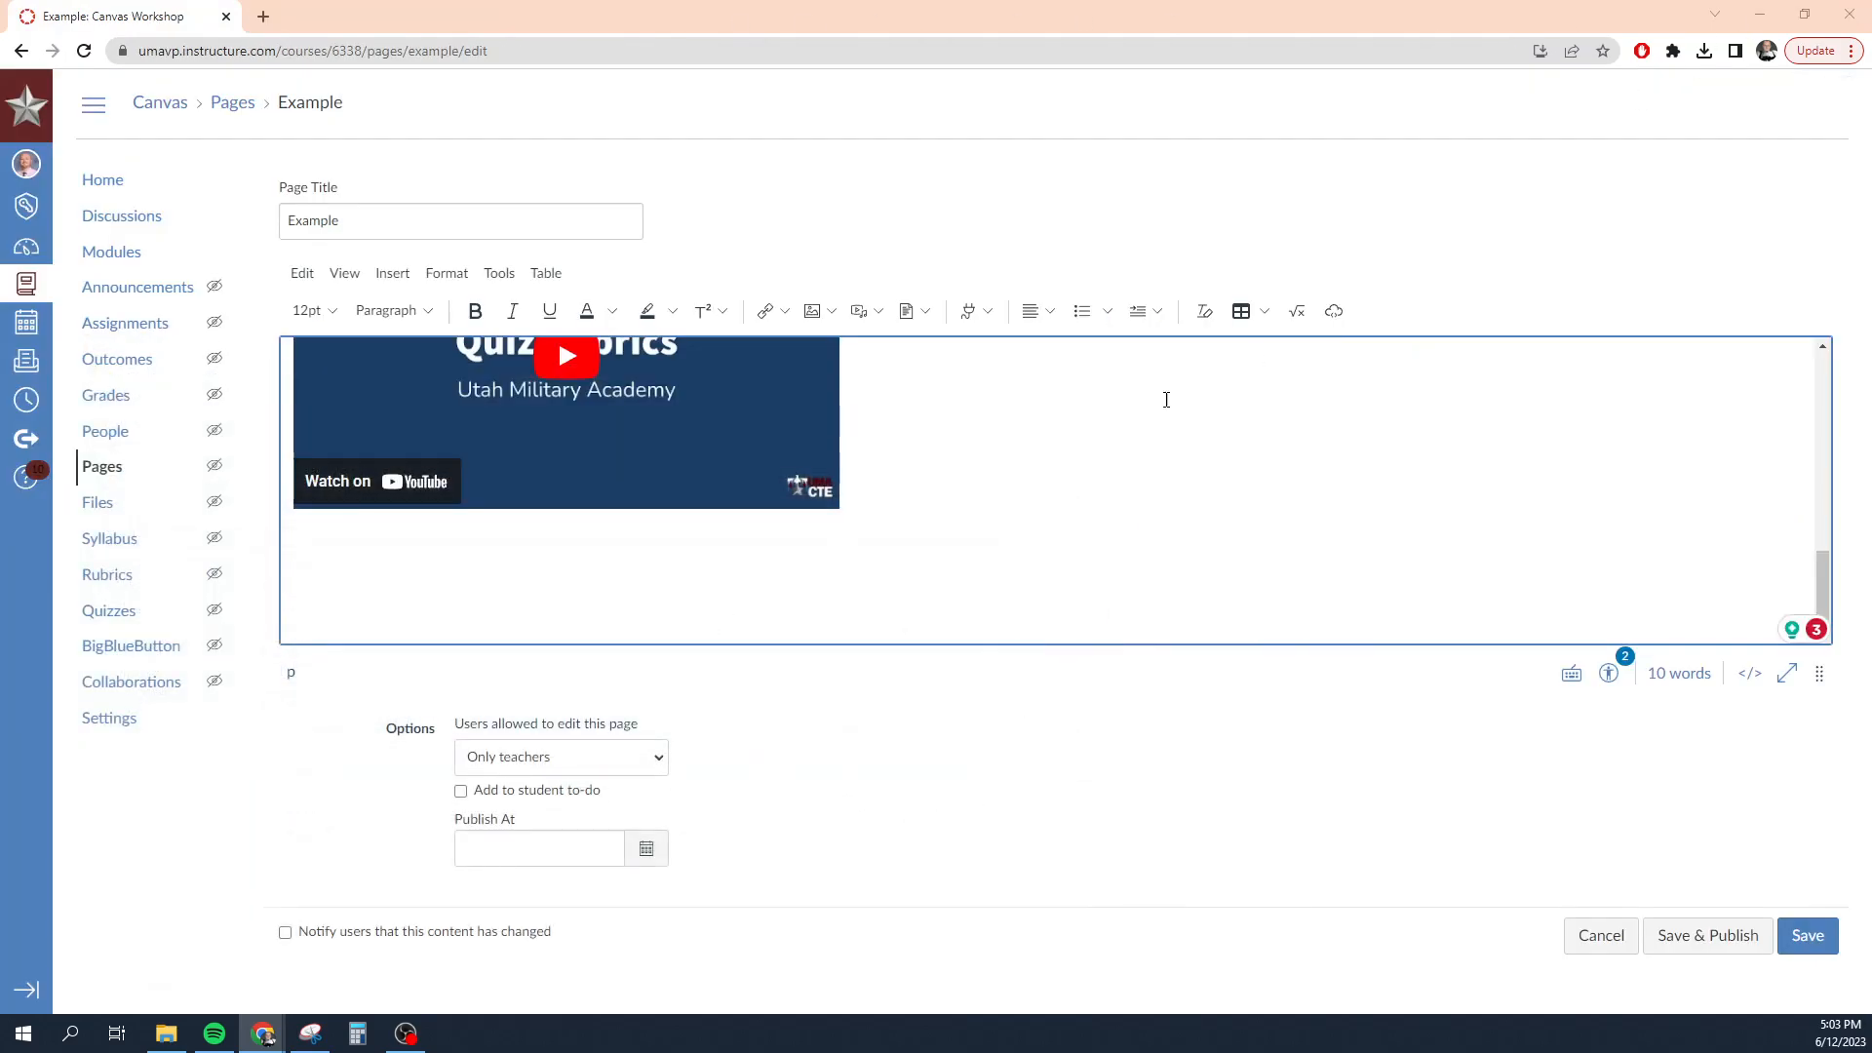
{"action": "left_click", "coordinate": [1336, 314]}
{"action": "left_click", "coordinate": [708, 557]}
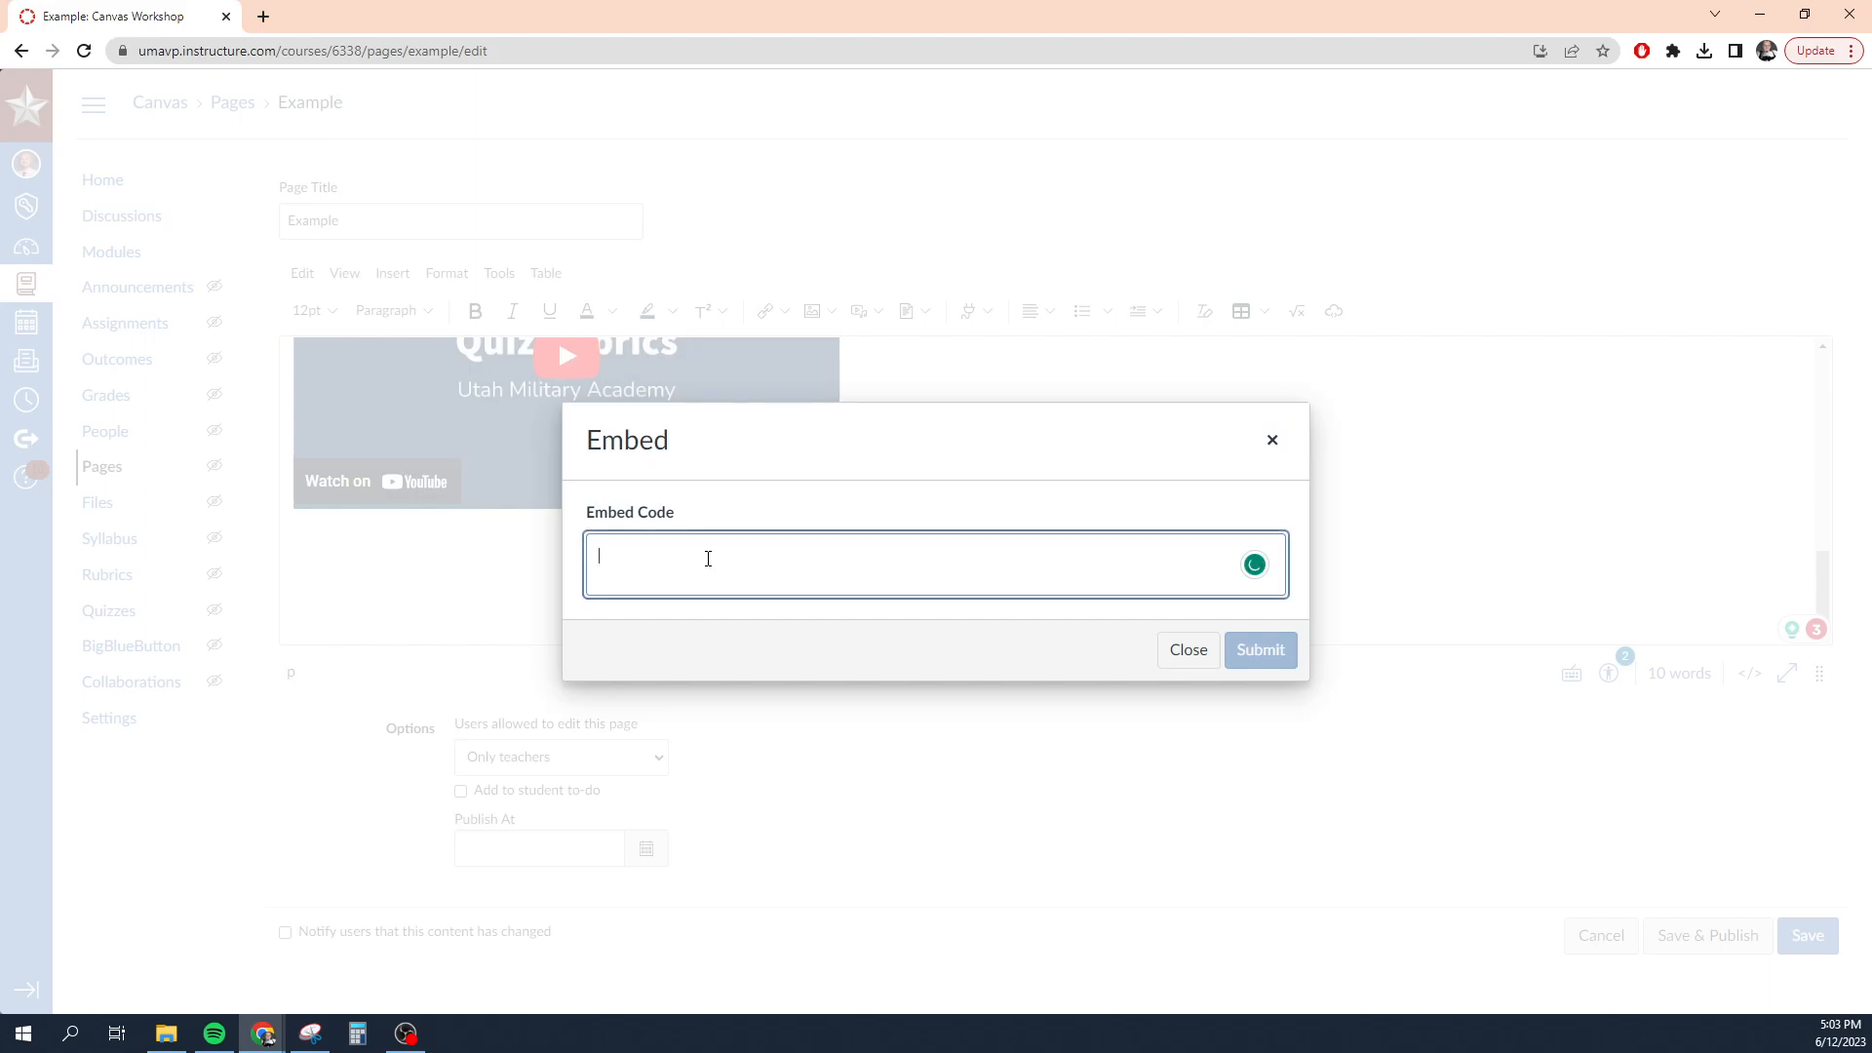
{"action": "key", "text": "ctrl+v"}
{"action": "left_click", "coordinate": [1261, 649]}
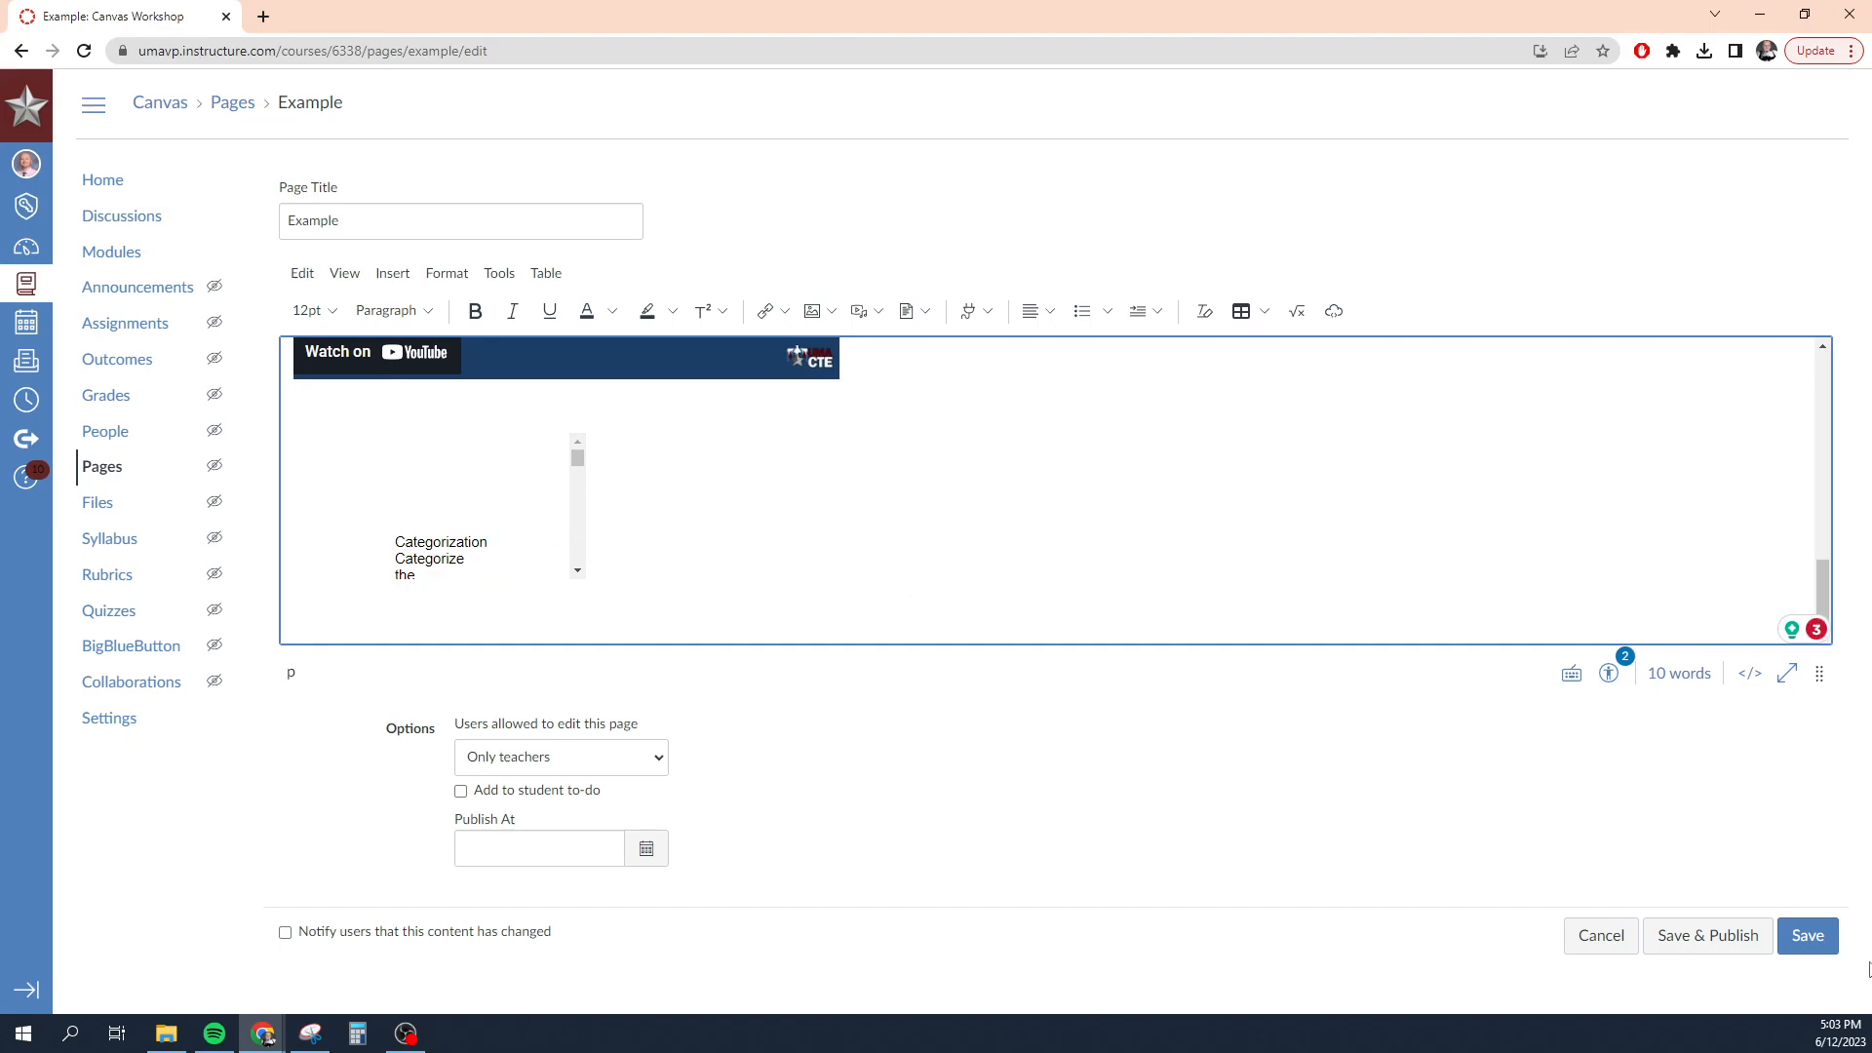
{"action": "left_click", "coordinate": [1808, 938]}
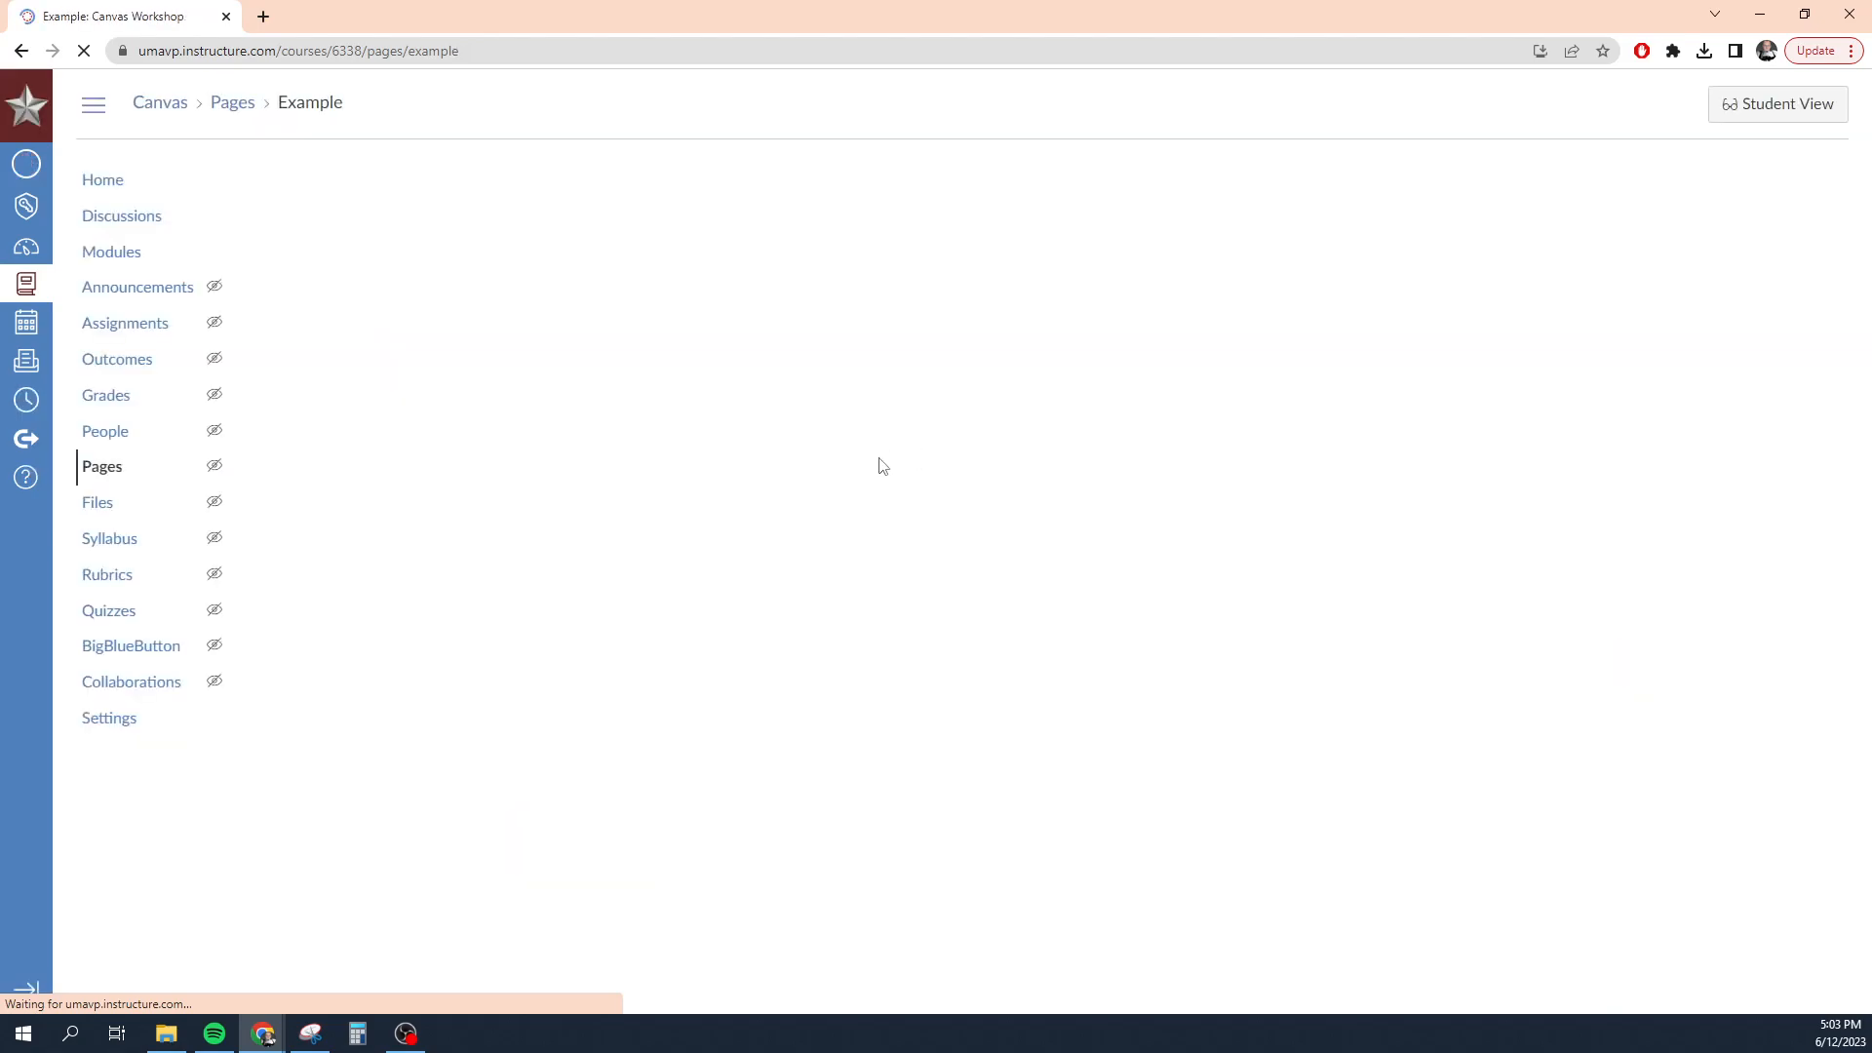
Examine the embedded video and document on the saved Example page, scrolling through the document's contents.
{"action": "scroll", "coordinate": [1057, 568], "scroll_direction": "down", "scroll_amount": 5}
{"action": "scroll", "coordinate": [473, 870], "scroll_direction": "down", "scroll_amount": 8}
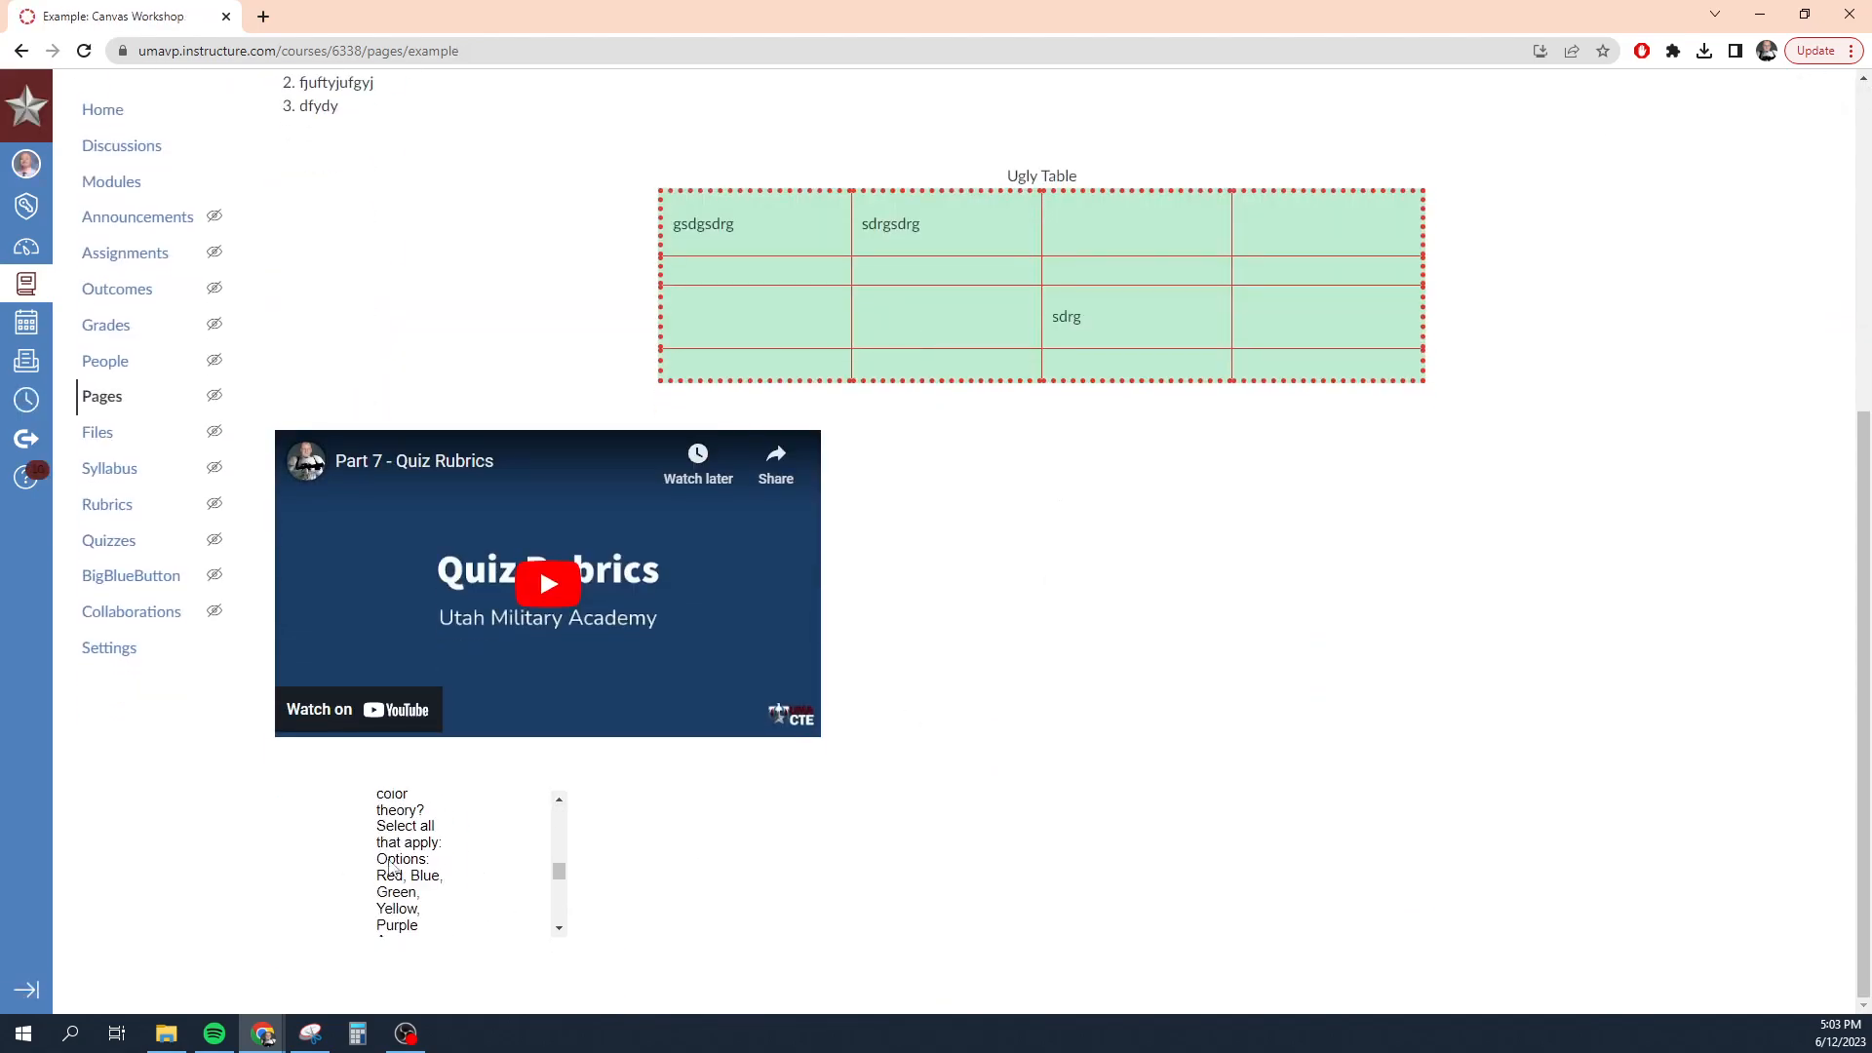
{"action": "scroll", "coordinate": [468, 858], "scroll_direction": "up", "scroll_amount": 5}
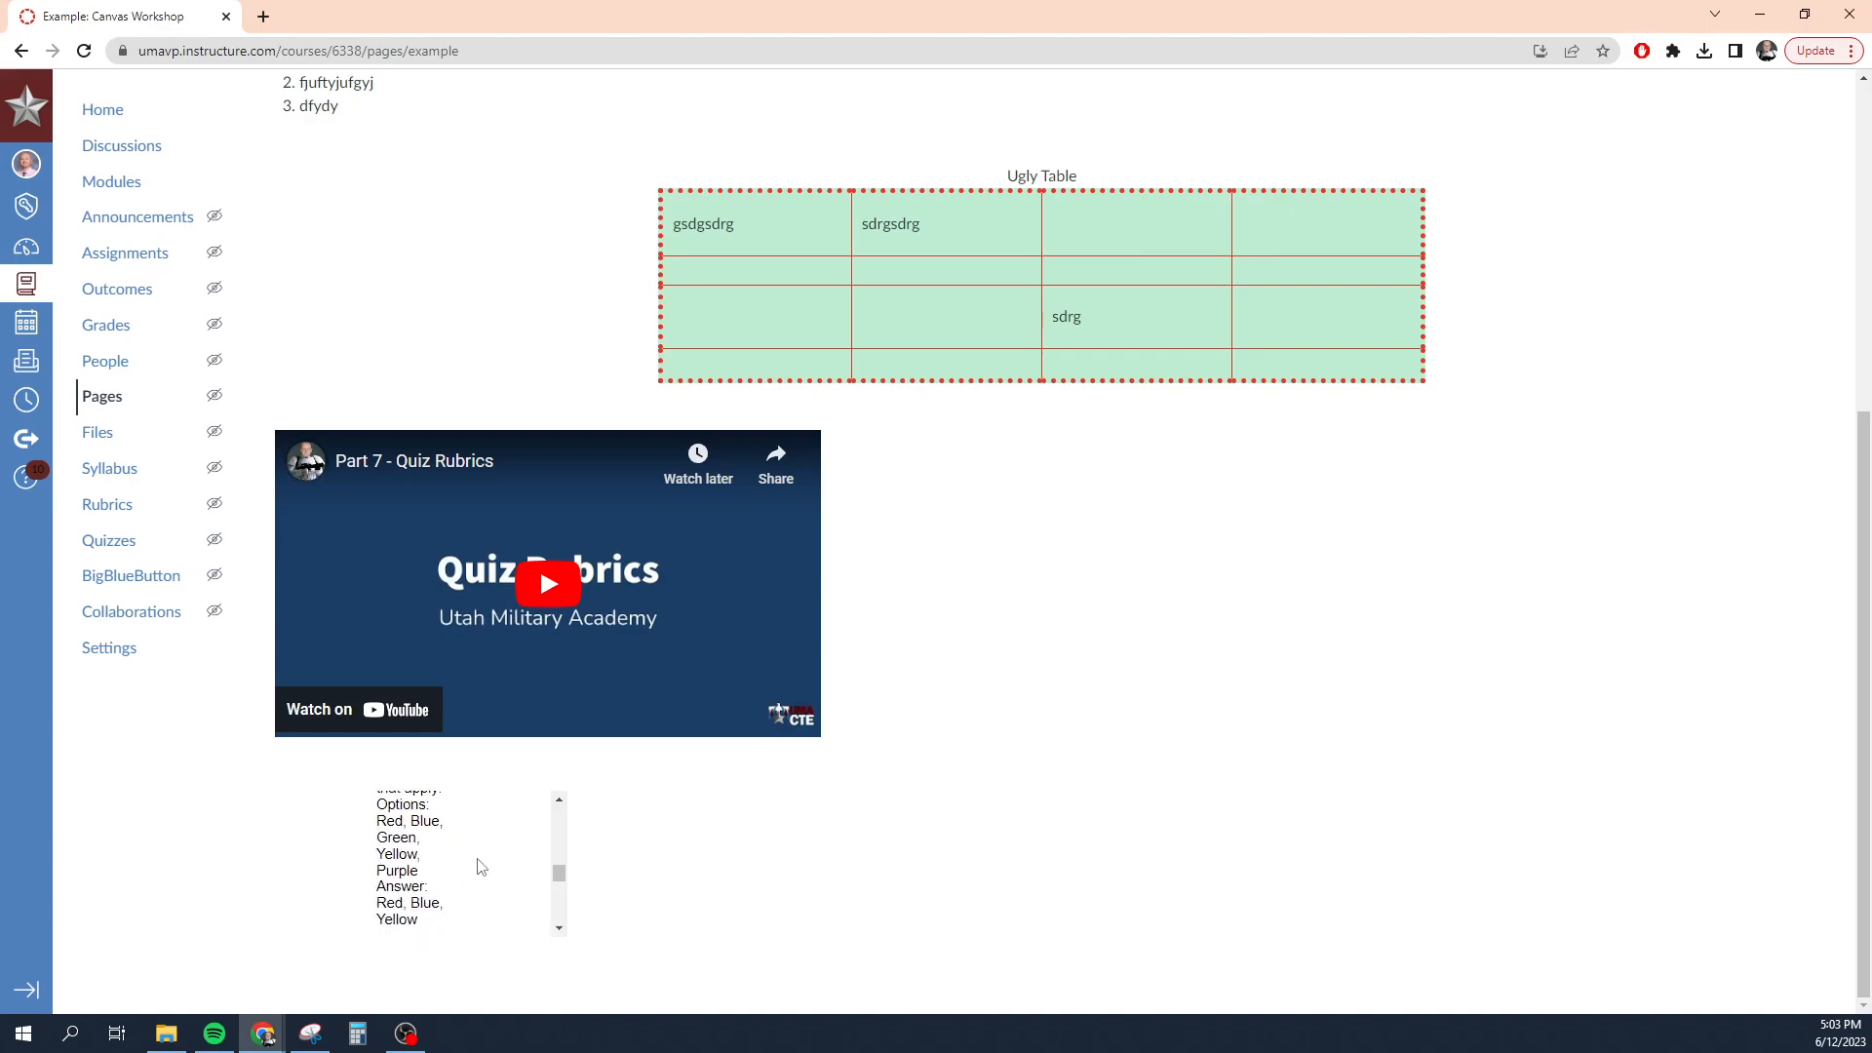
{"action": "scroll", "coordinate": [493, 878], "scroll_direction": "up", "scroll_amount": 4}
{"action": "scroll", "coordinate": [502, 863], "scroll_direction": "up", "scroll_amount": 5}
{"action": "scroll", "coordinate": [914, 851], "scroll_direction": "down", "scroll_amount": 5}
{"action": "scroll", "coordinate": [1374, 752], "scroll_direction": "up", "scroll_amount": 5}
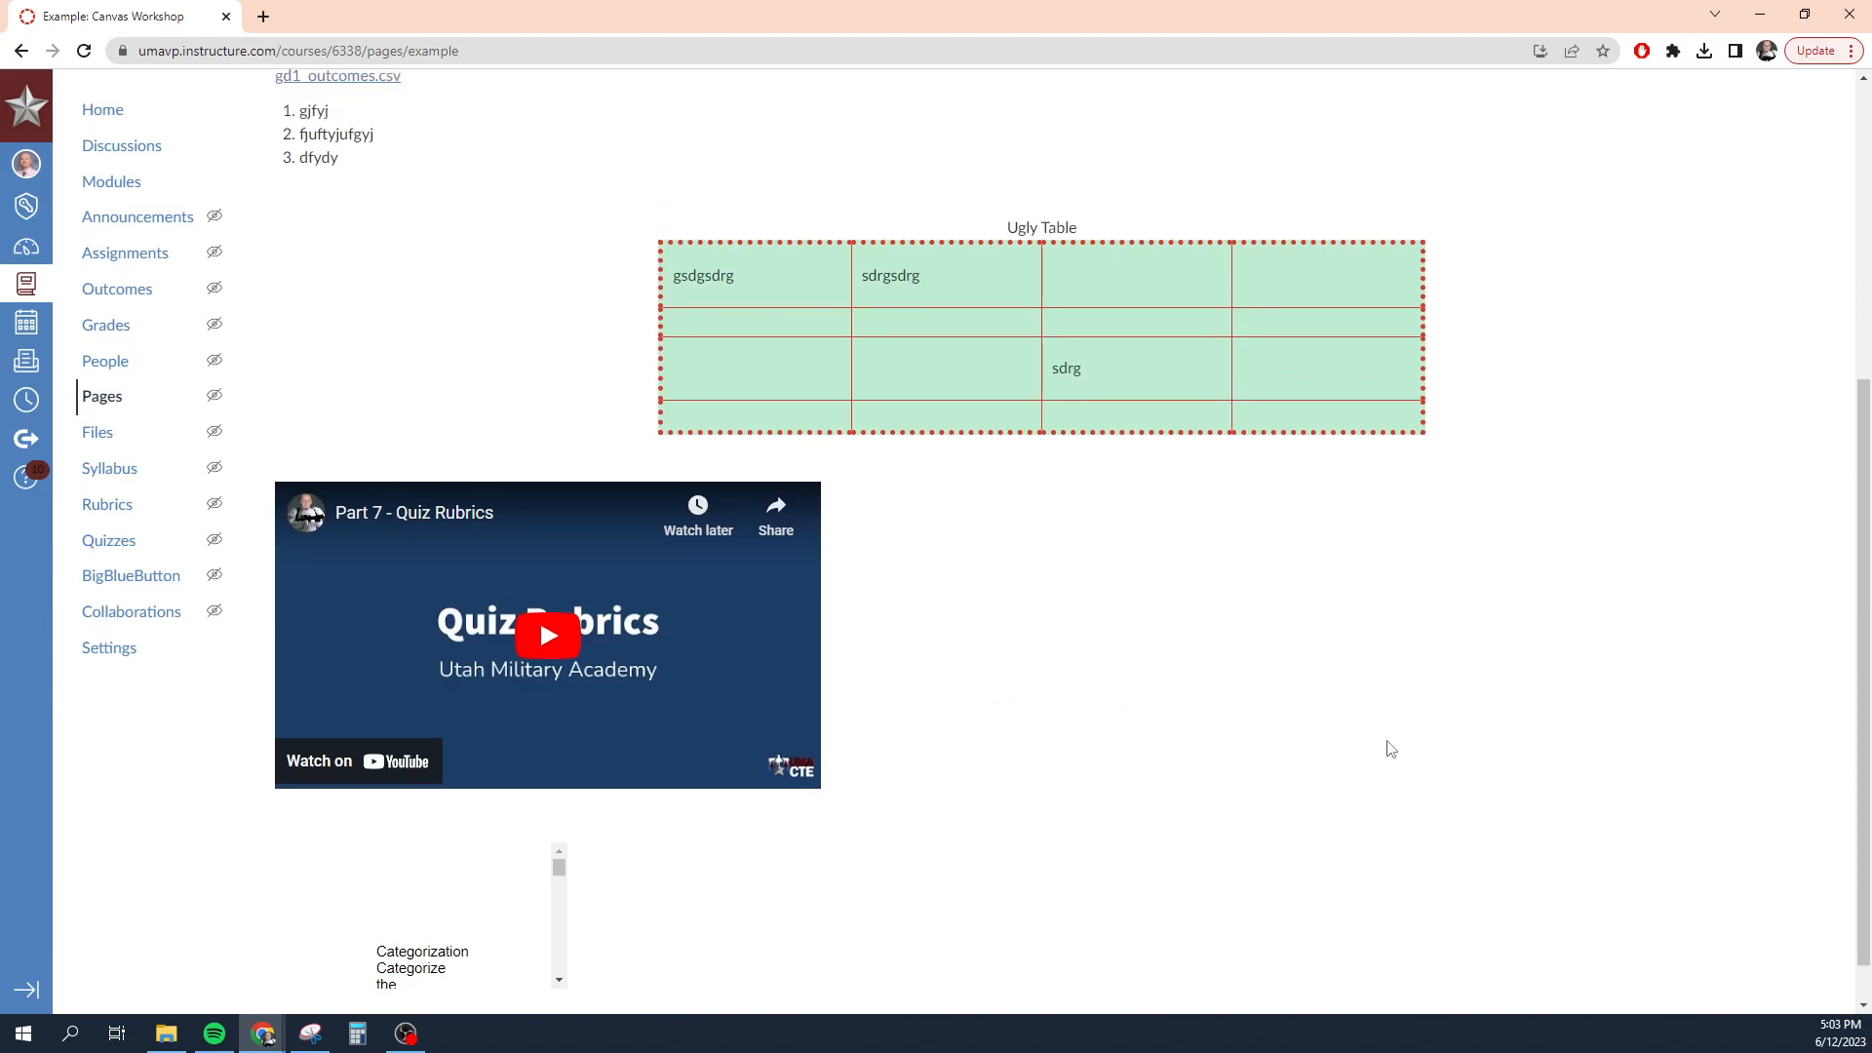
Reopen the Example page for editing and place the cursor beside the embedded document at the end of the content.
{"action": "left_click", "coordinate": [1759, 181]}
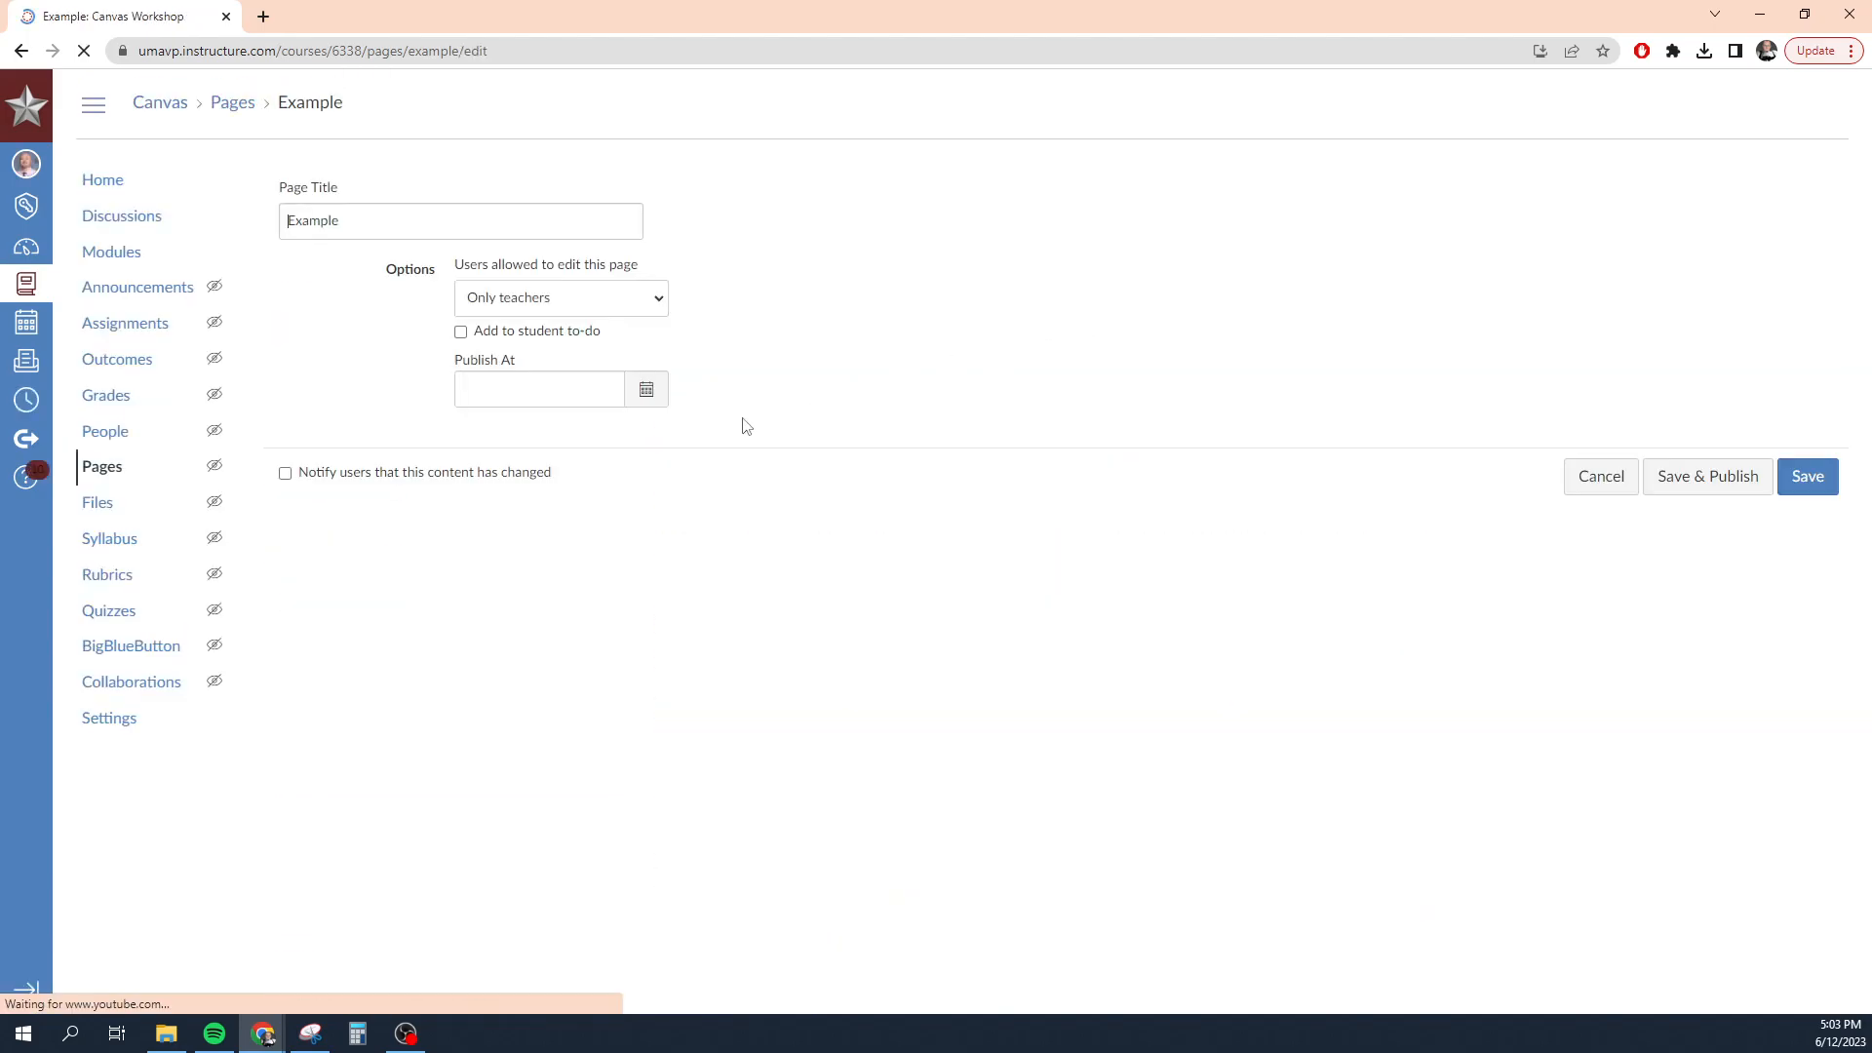
{"action": "scroll", "coordinate": [814, 465], "scroll_direction": "down", "scroll_amount": 10}
{"action": "left_click", "coordinate": [533, 531]}
{"action": "scroll", "coordinate": [564, 551], "scroll_direction": "down", "scroll_amount": 2}
{"action": "left_click", "coordinate": [641, 517]}
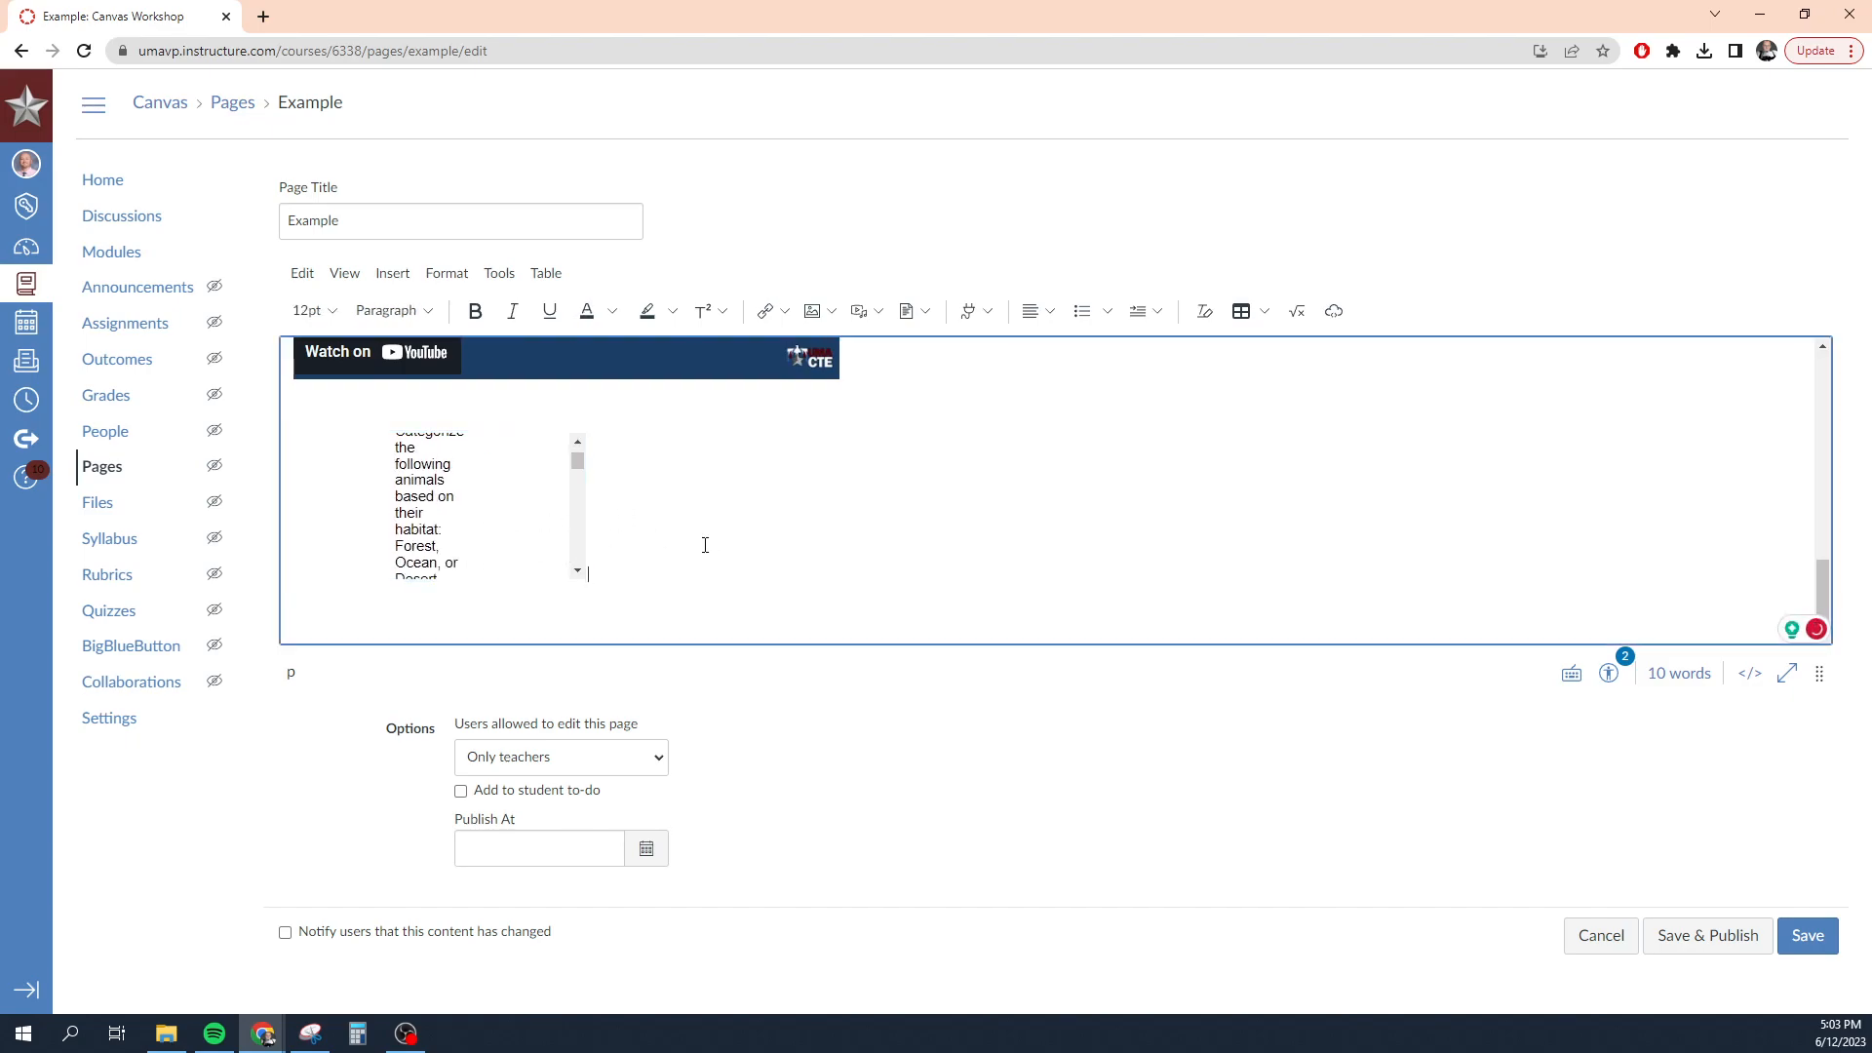
Try to enlarge the embedded Question Examples document from its lower corner.
{"action": "left_click", "coordinate": [592, 582]}
{"action": "left_click", "coordinate": [592, 582]}
{"action": "left_click", "coordinate": [591, 584]}
{"action": "left_click", "coordinate": [592, 583]}
{"action": "left_click", "coordinate": [585, 582]}
{"action": "left_click", "coordinate": [574, 582]}
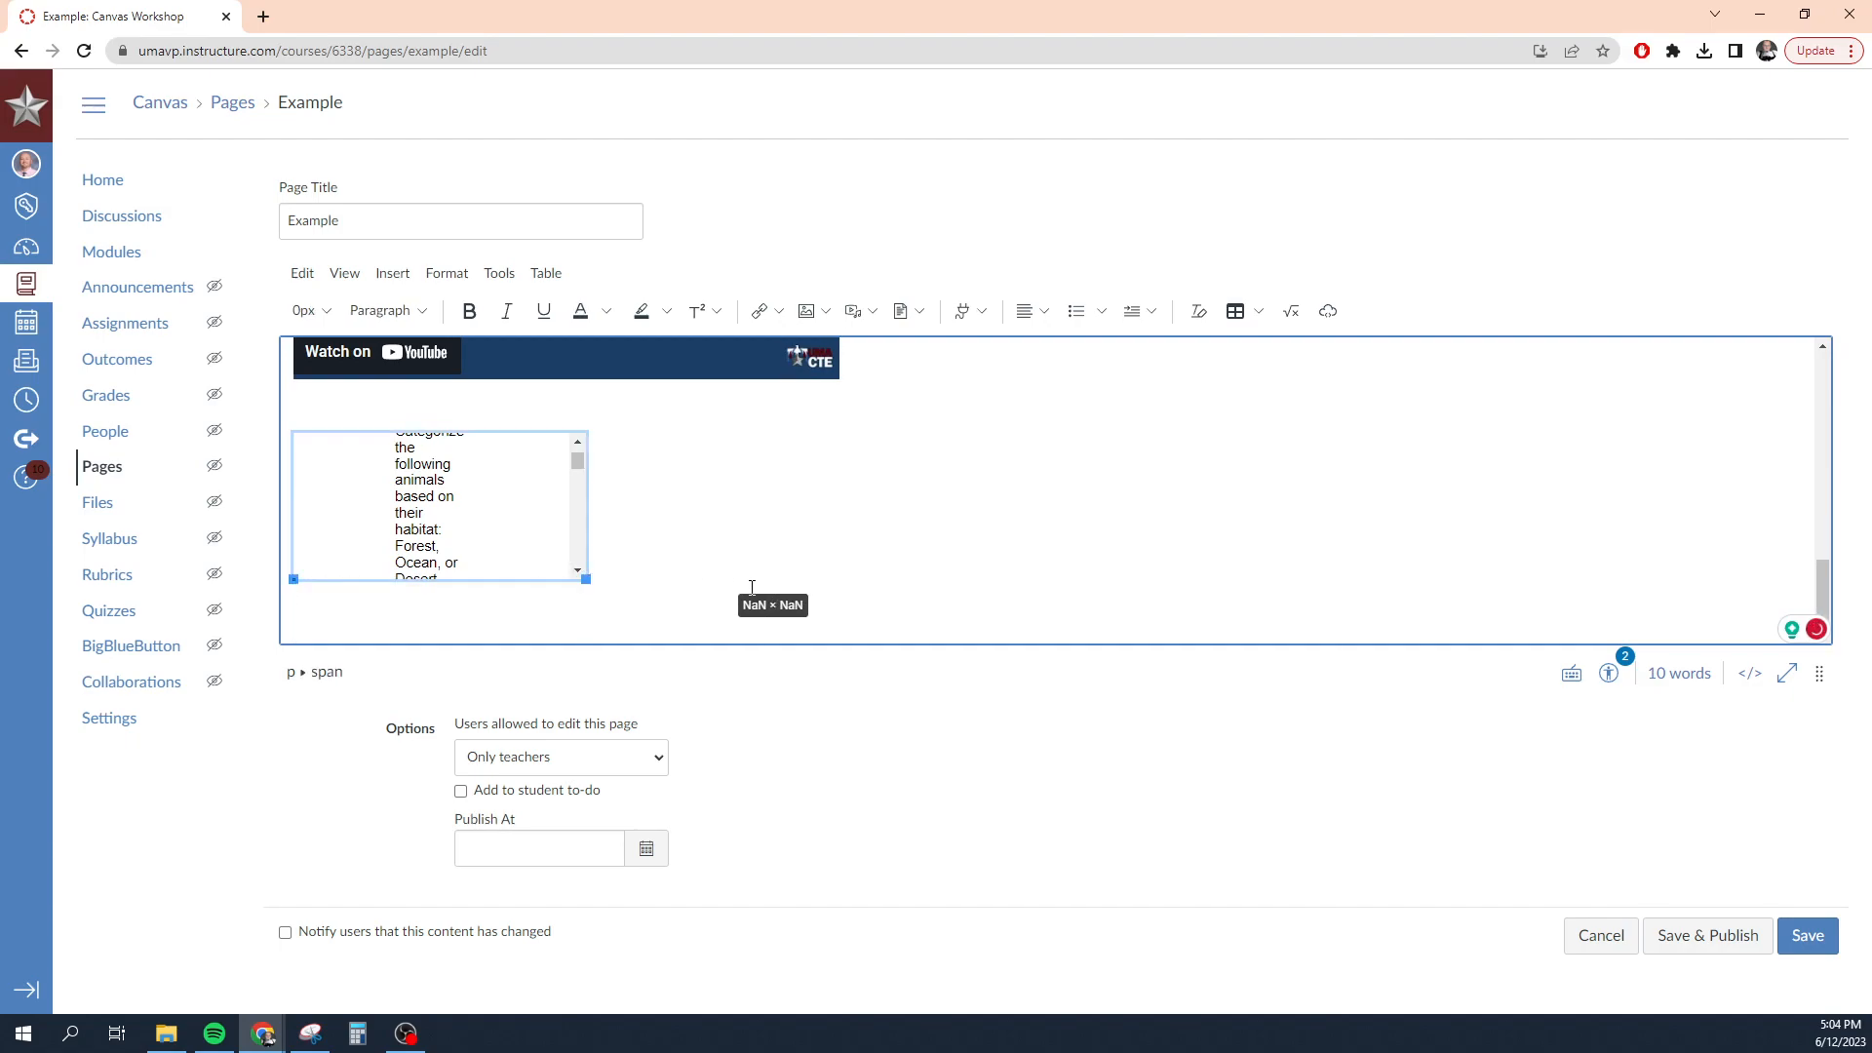
{"action": "left_click", "coordinate": [889, 593]}
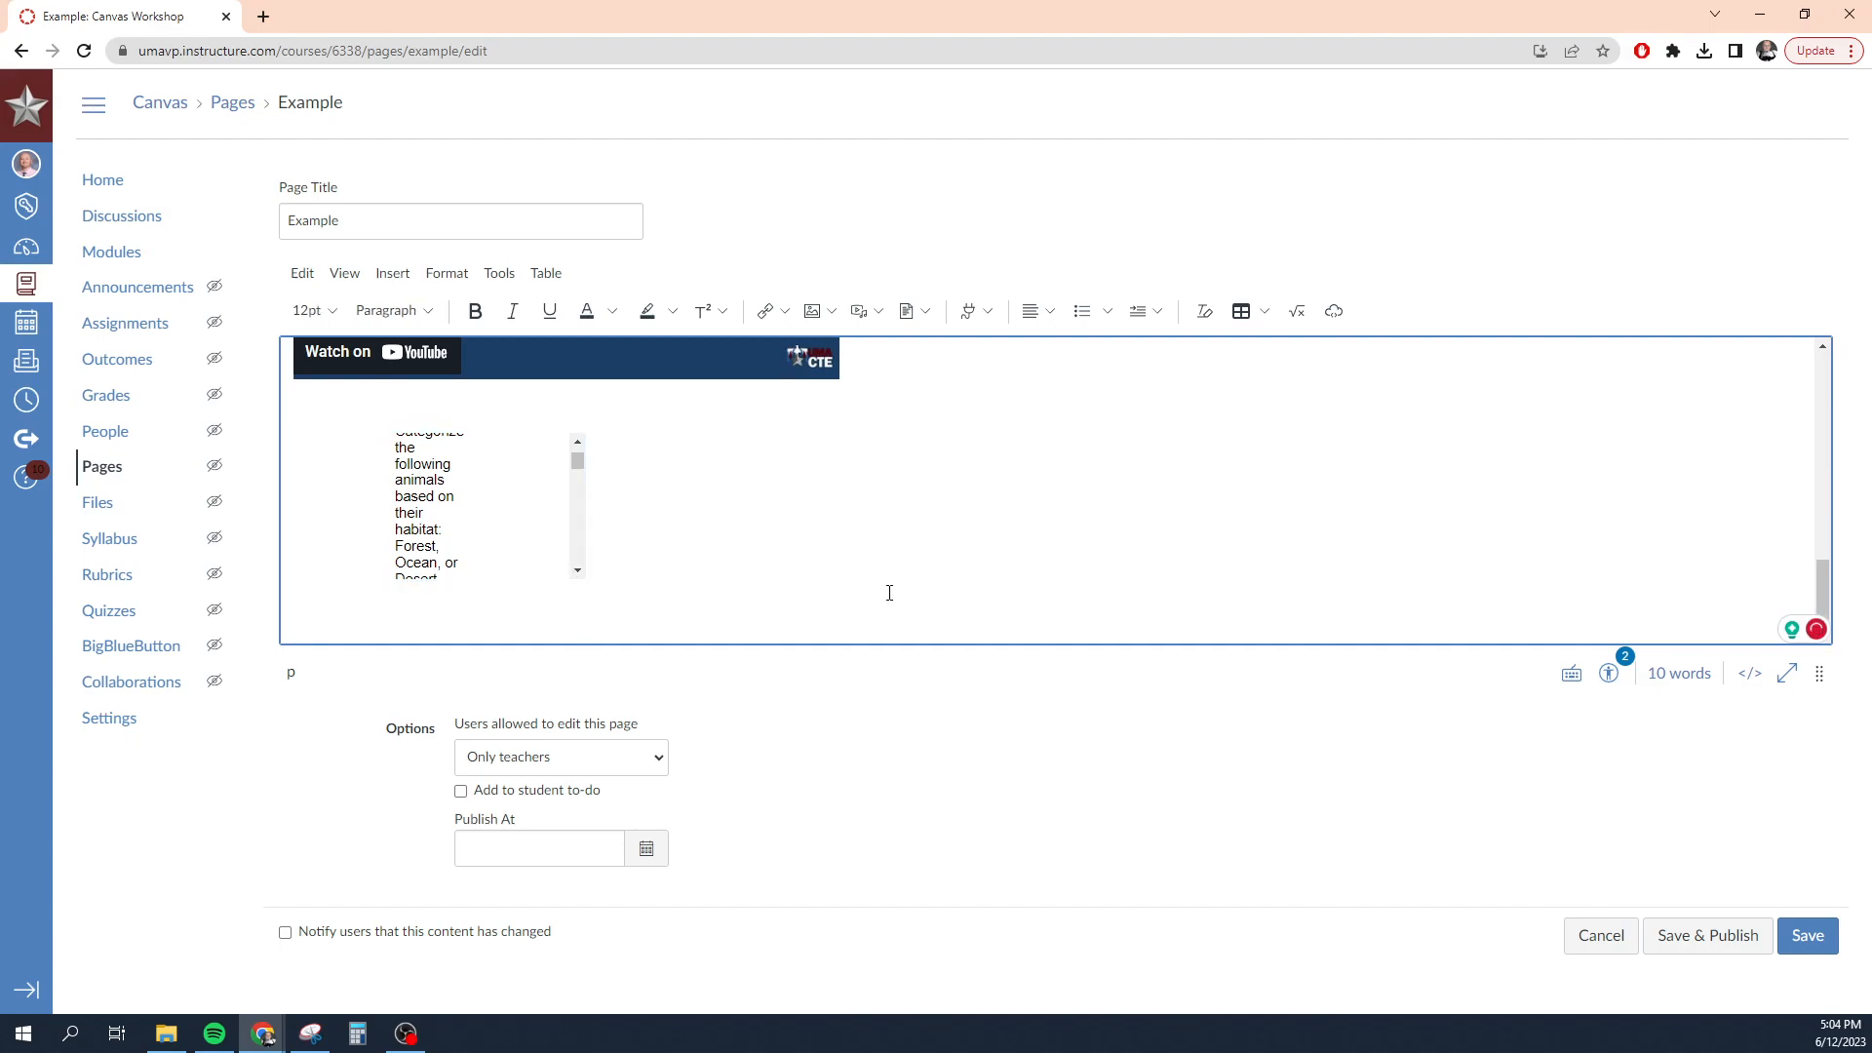
{"action": "left_click", "coordinate": [599, 582]}
Show the page's HTML code and examine the embedded document's iframe element, highlighting its tag and source address.
{"action": "left_click", "coordinate": [1749, 684]}
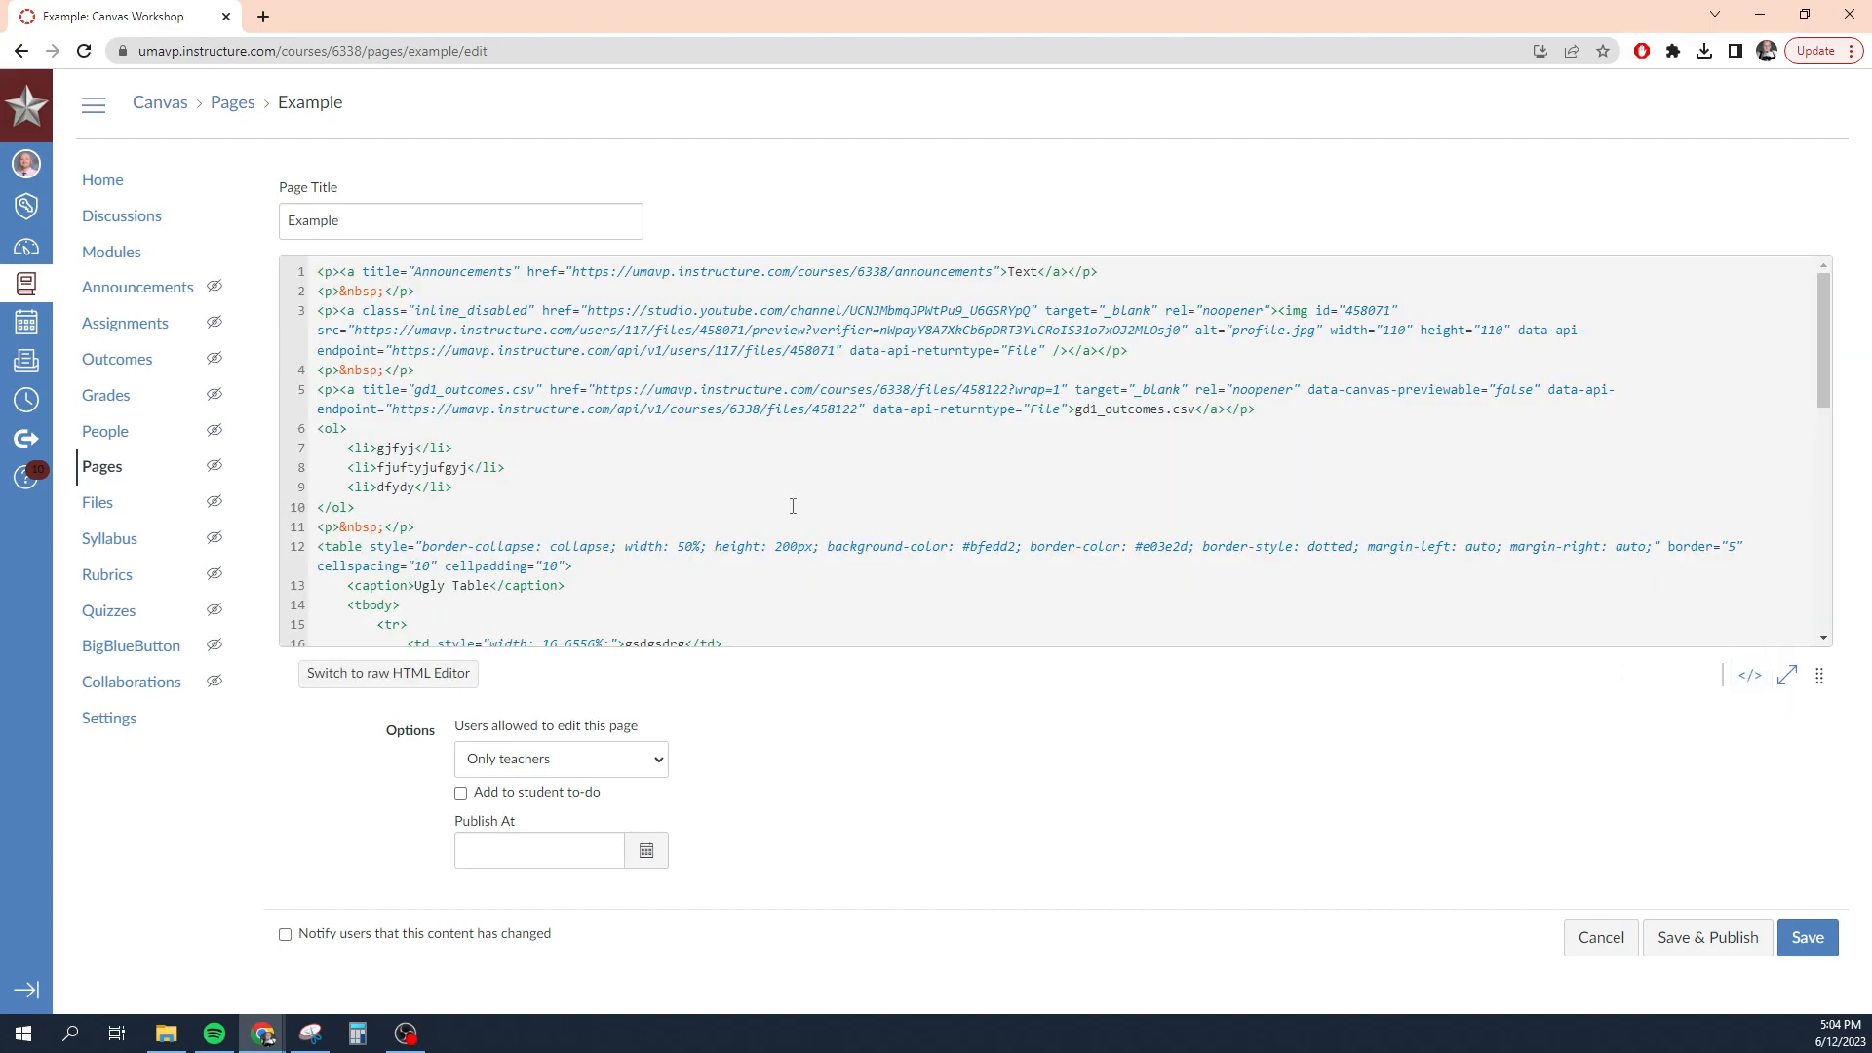
{"action": "scroll", "coordinate": [779, 504], "scroll_direction": "down", "scroll_amount": 1}
{"action": "scroll", "coordinate": [779, 504], "scroll_direction": "down", "scroll_amount": 5}
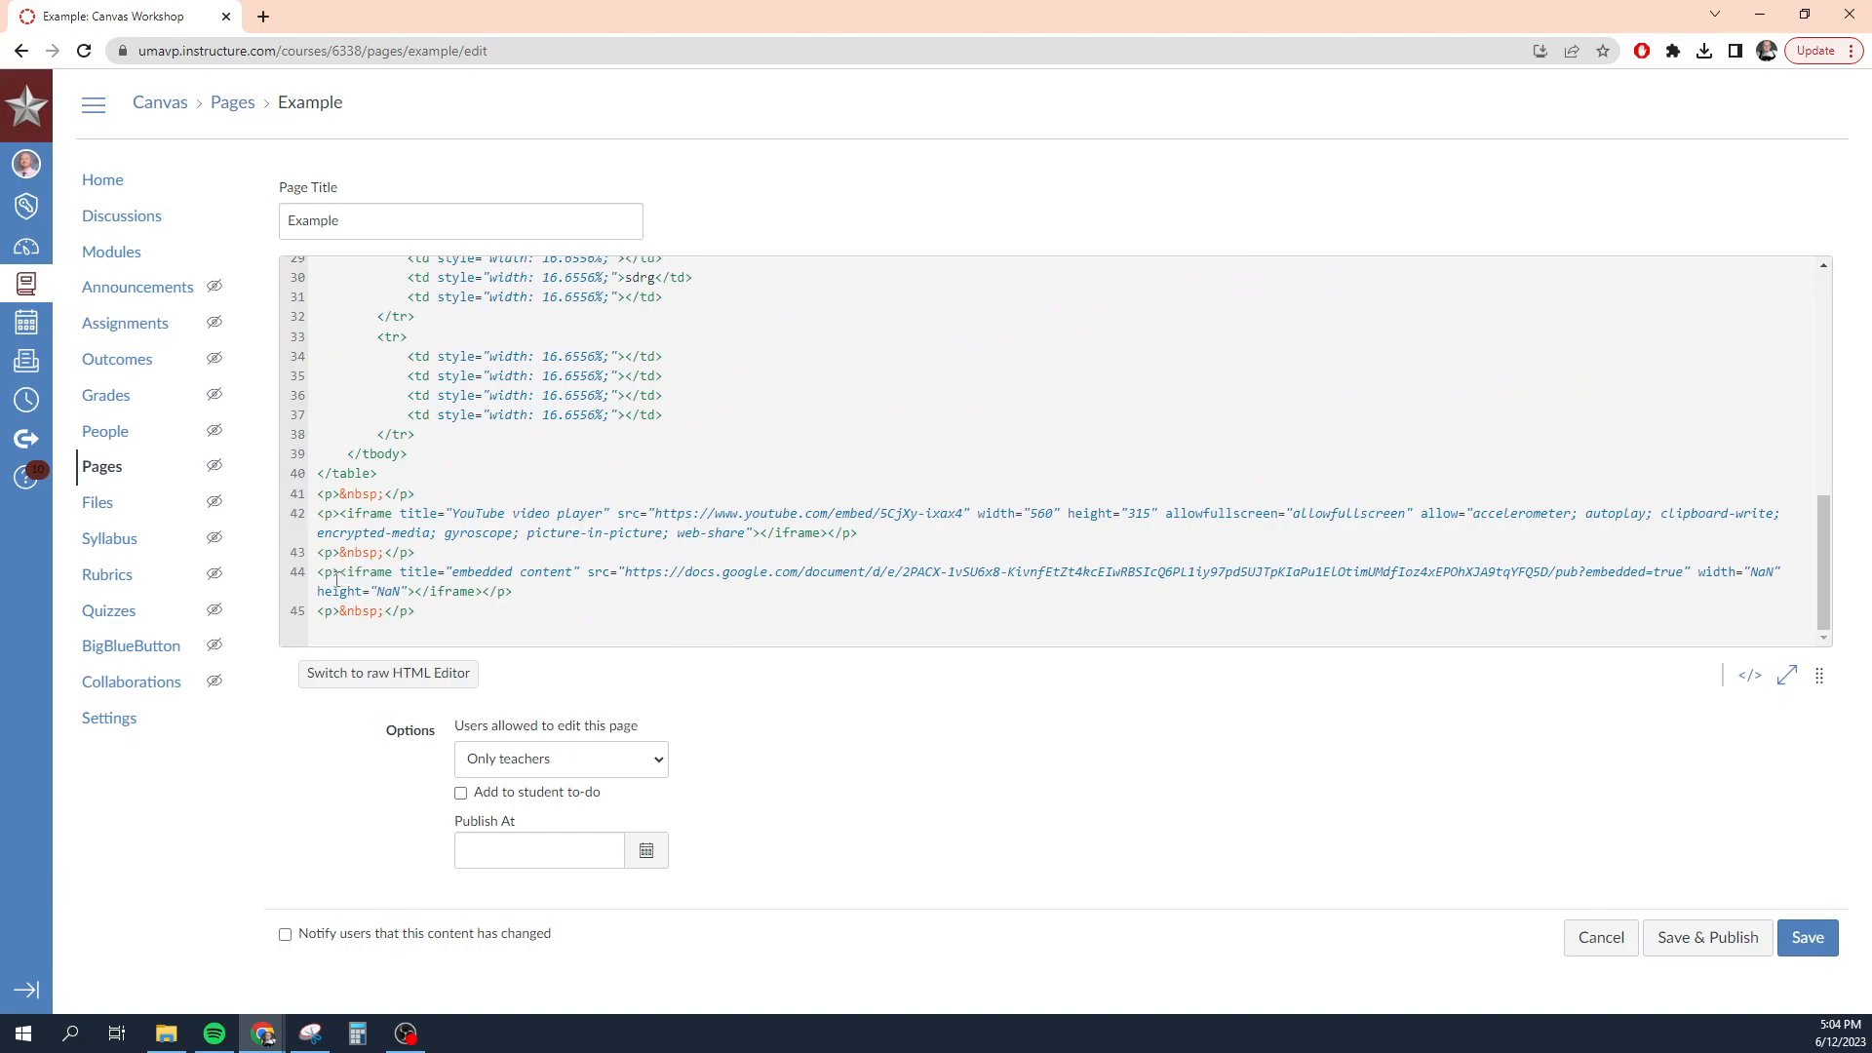
{"action": "left_click_drag", "start_coordinate": [348, 574], "coordinate": [379, 575]}
{"action": "left_click", "coordinate": [410, 579]}
{"action": "left_click_drag", "start_coordinate": [502, 579], "coordinate": [717, 573]}
{"action": "left_click_drag", "start_coordinate": [838, 574], "coordinate": [1684, 576]}
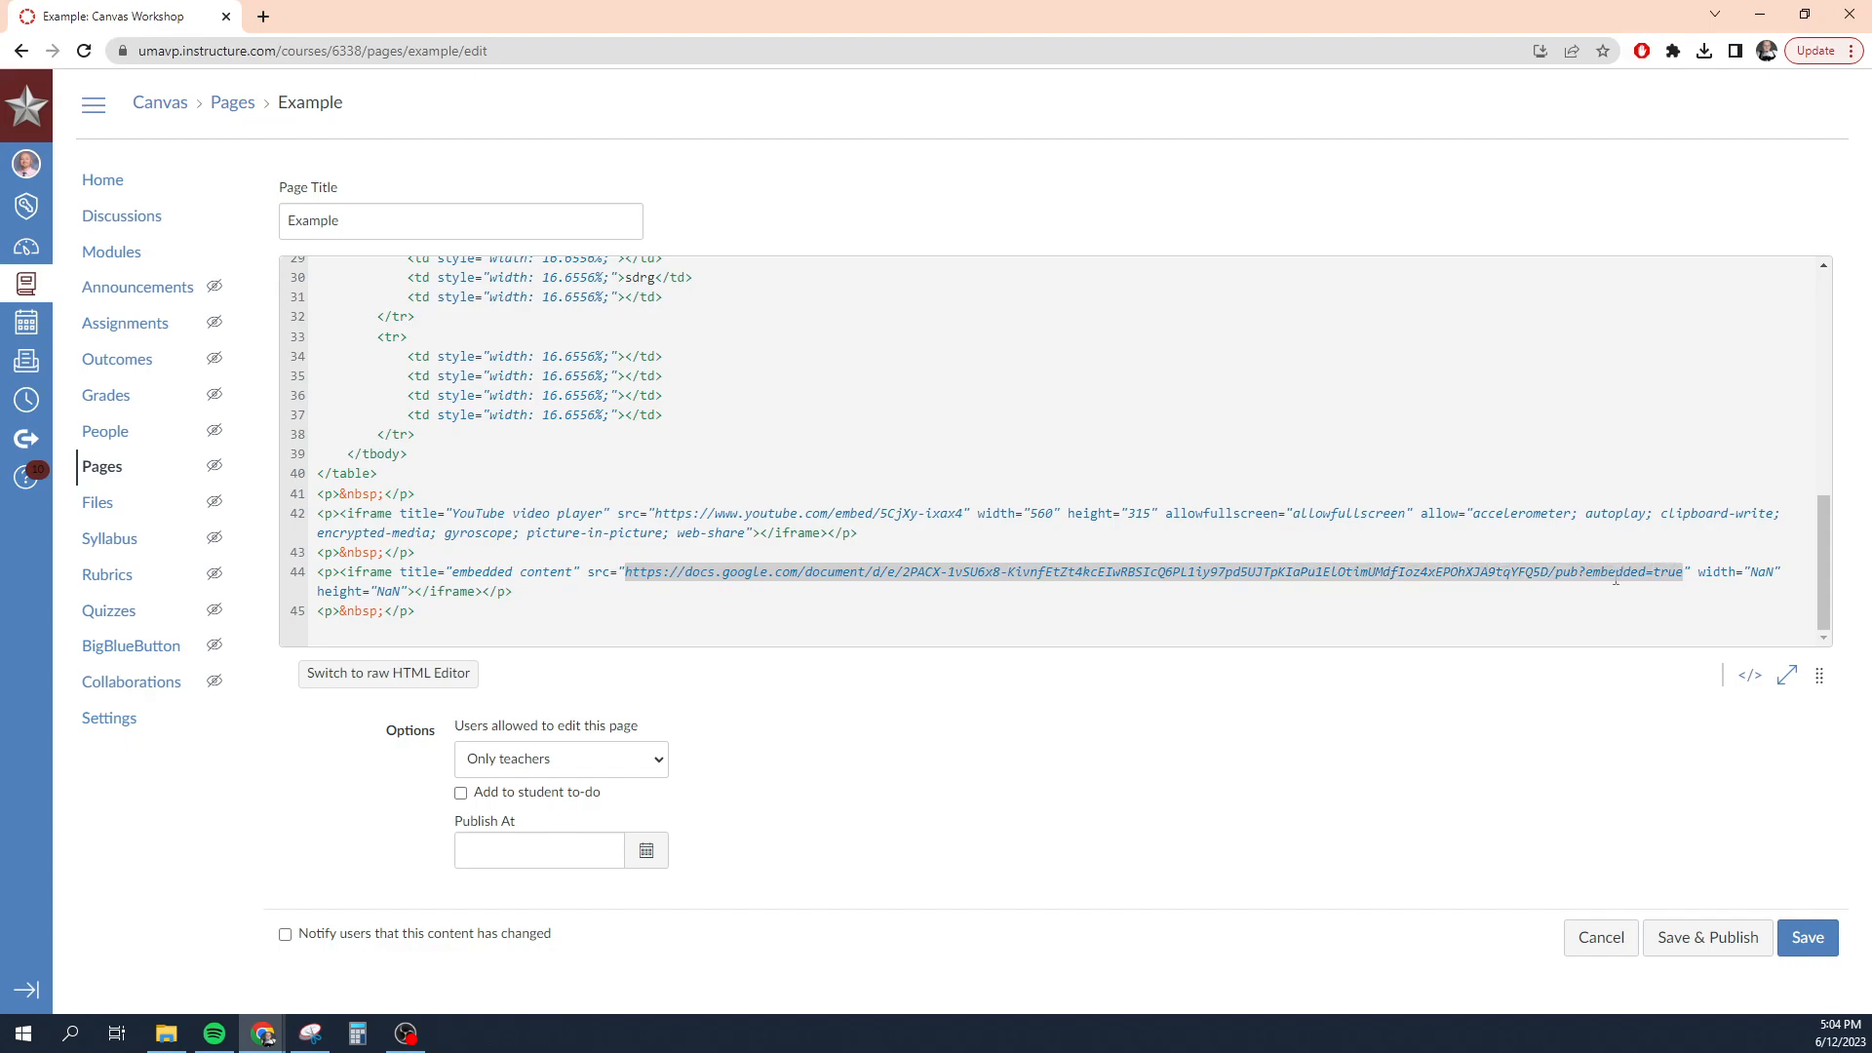
Set the embedded document's iframe width to 1000px and height to 600px in the HTML code, and return to the visual editor.
{"action": "double_click", "coordinate": [1763, 573]}
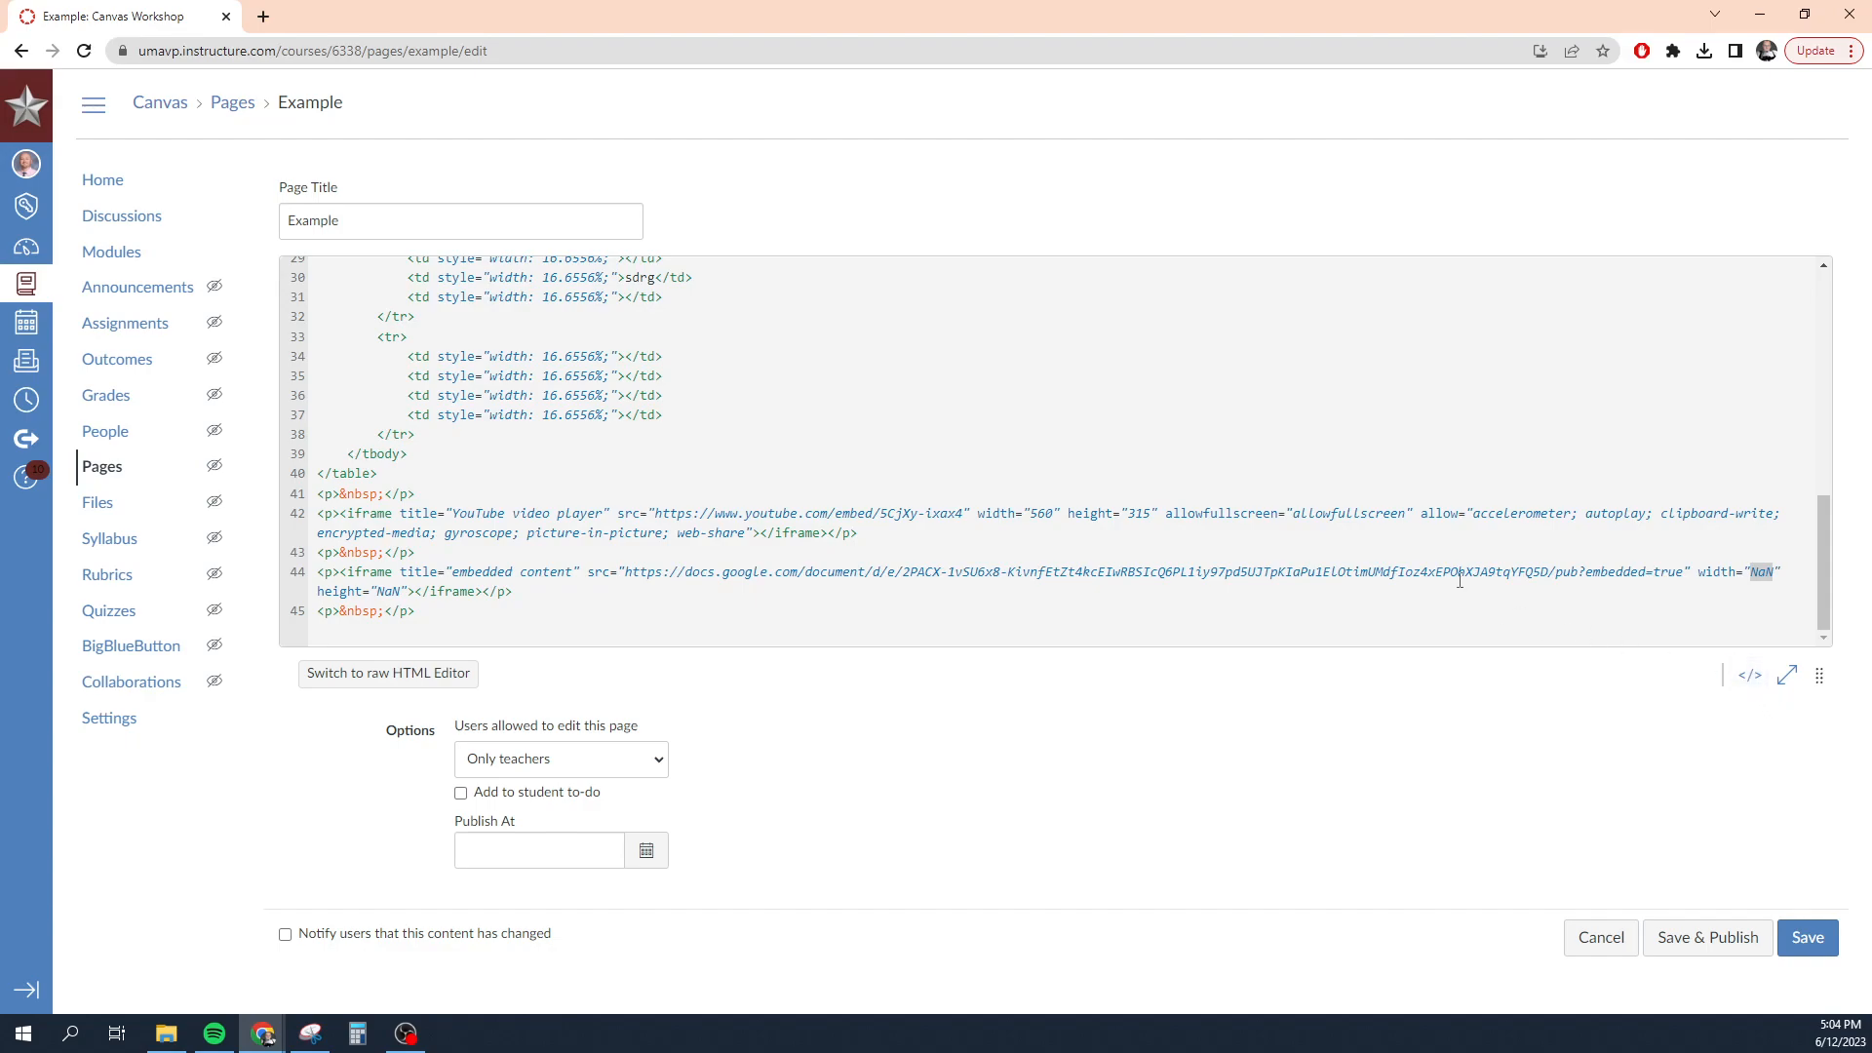
{"action": "type", "text": "1000px"}
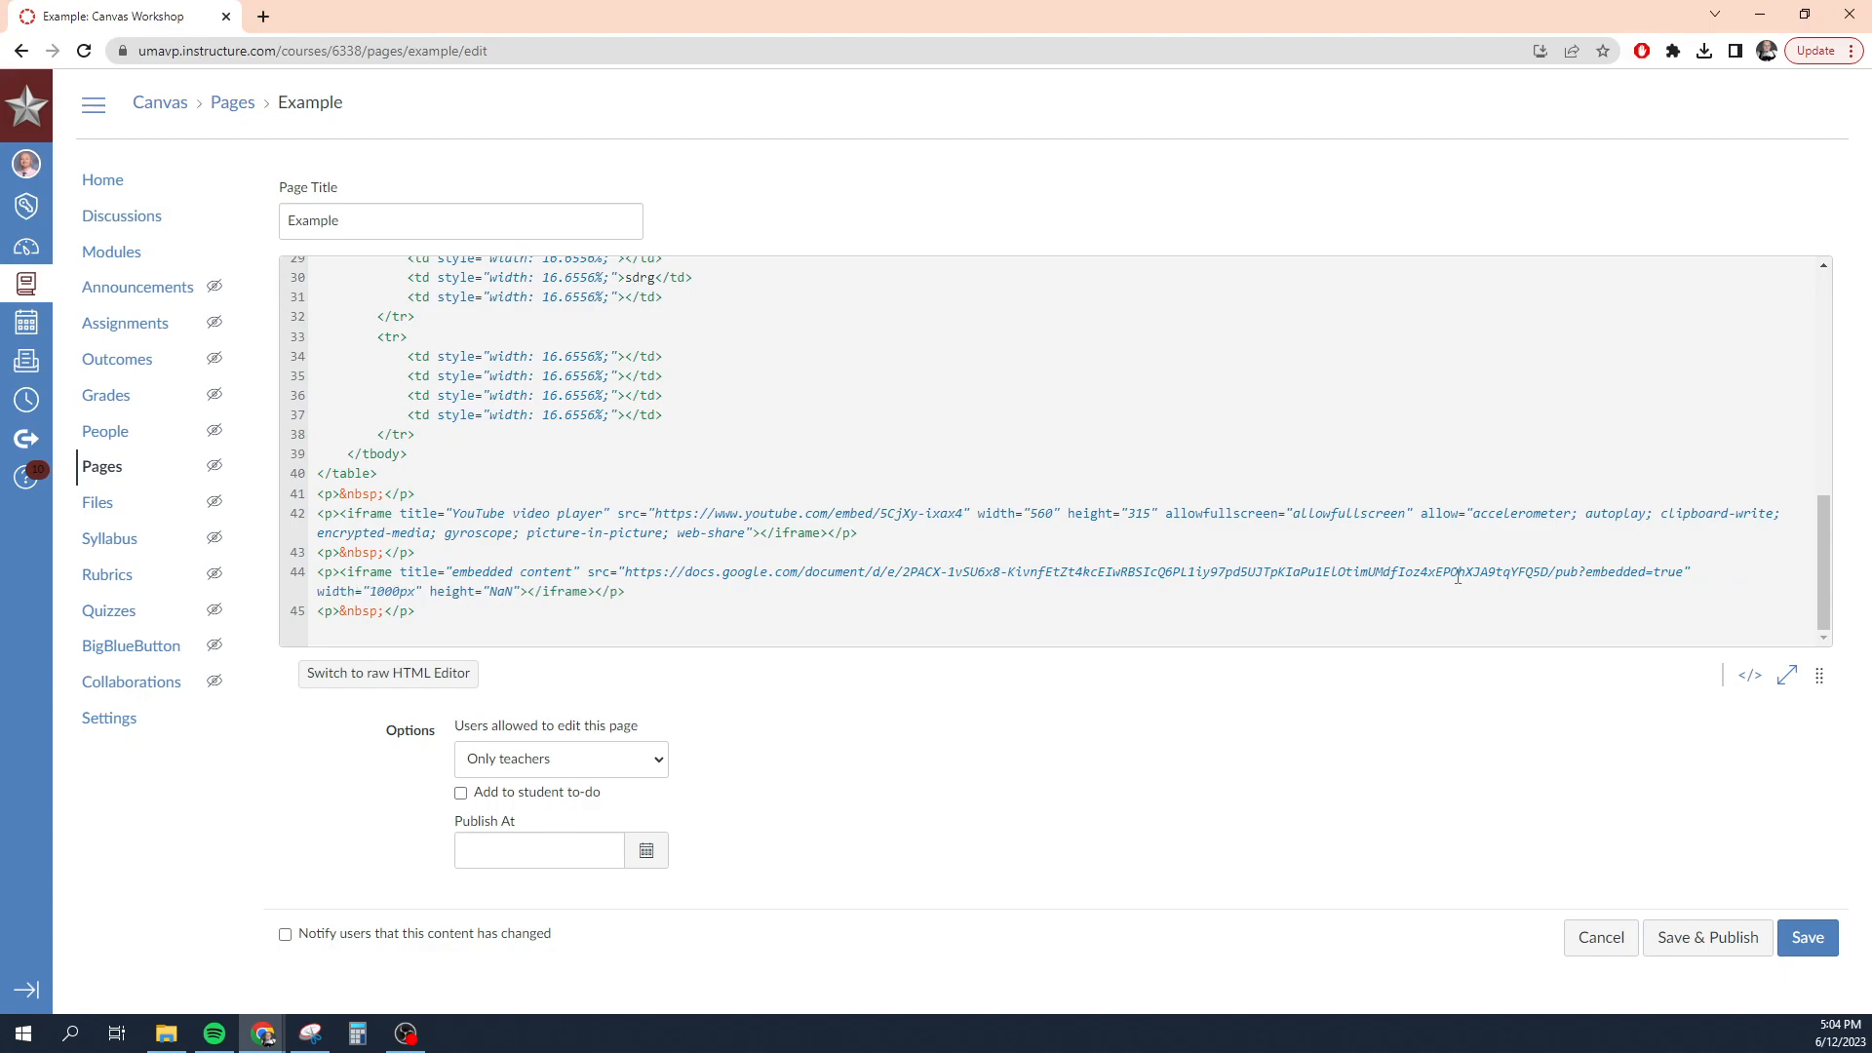
{"action": "double_click", "coordinate": [507, 592]}
{"action": "type", "text": "600"}
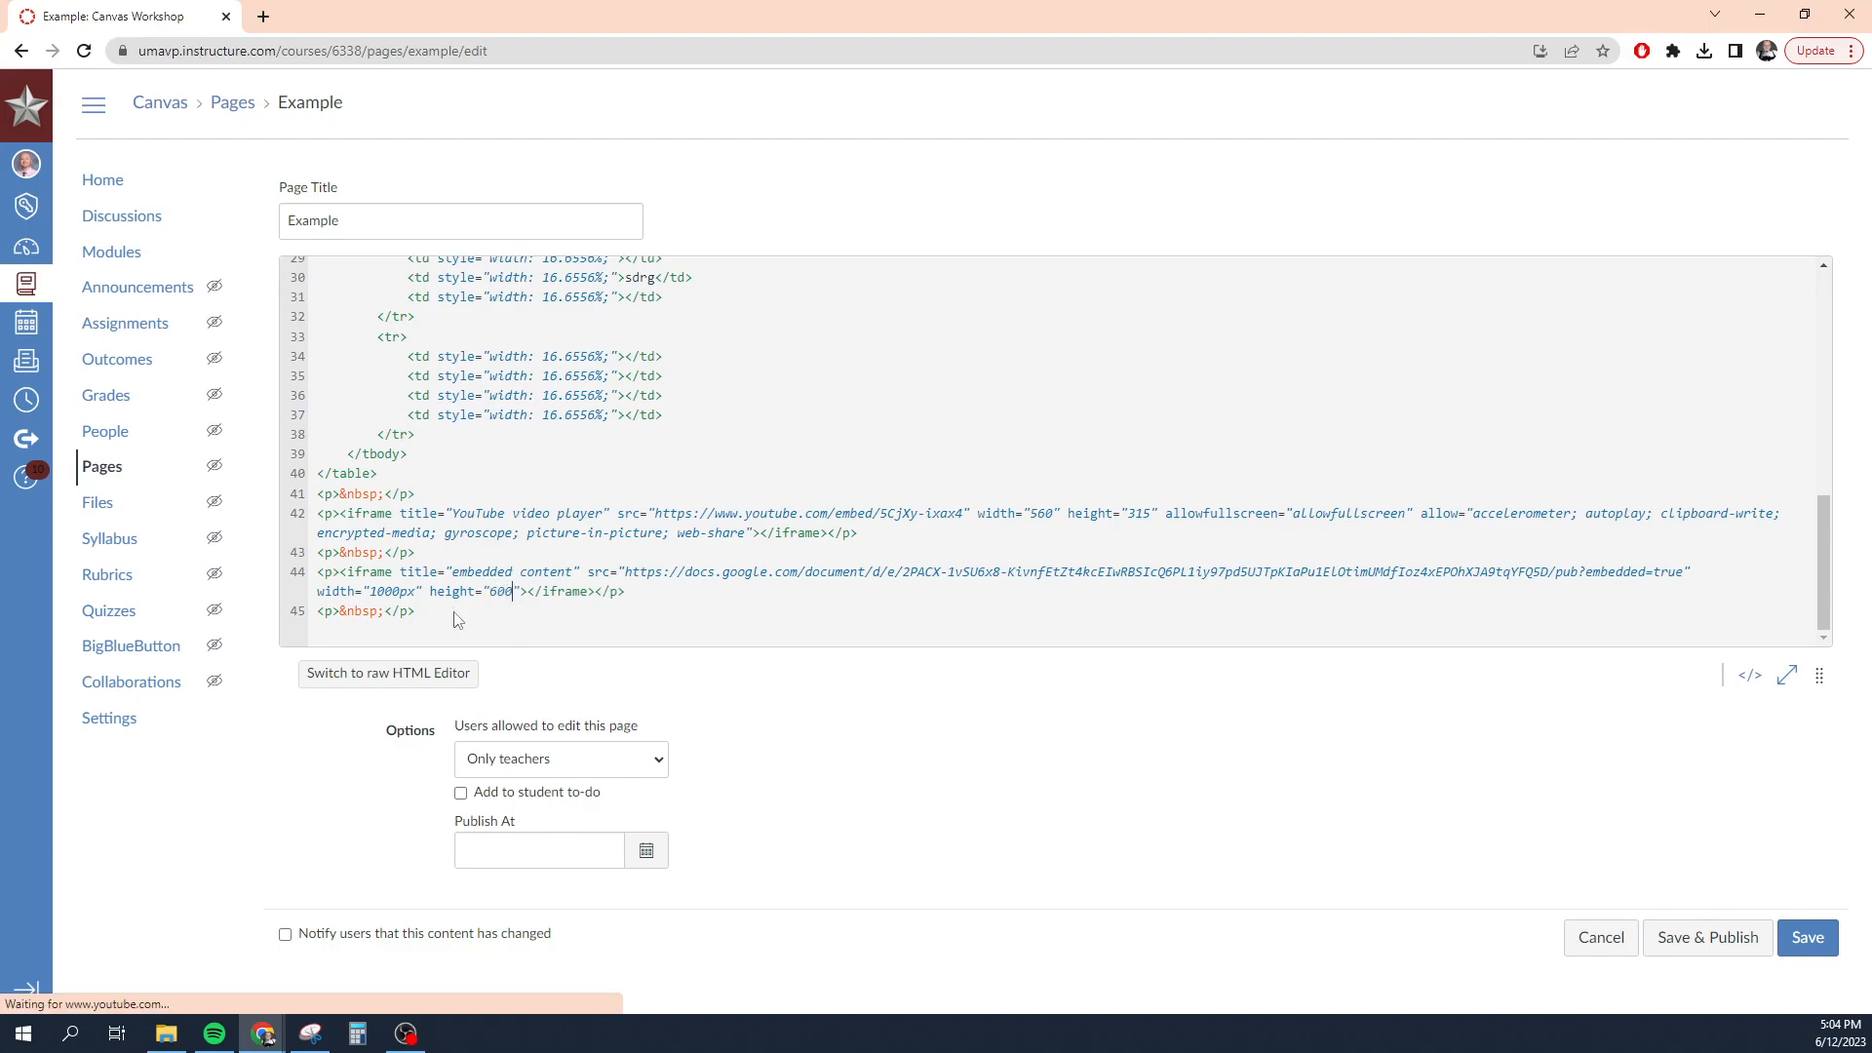
{"action": "type", "text": "px"}
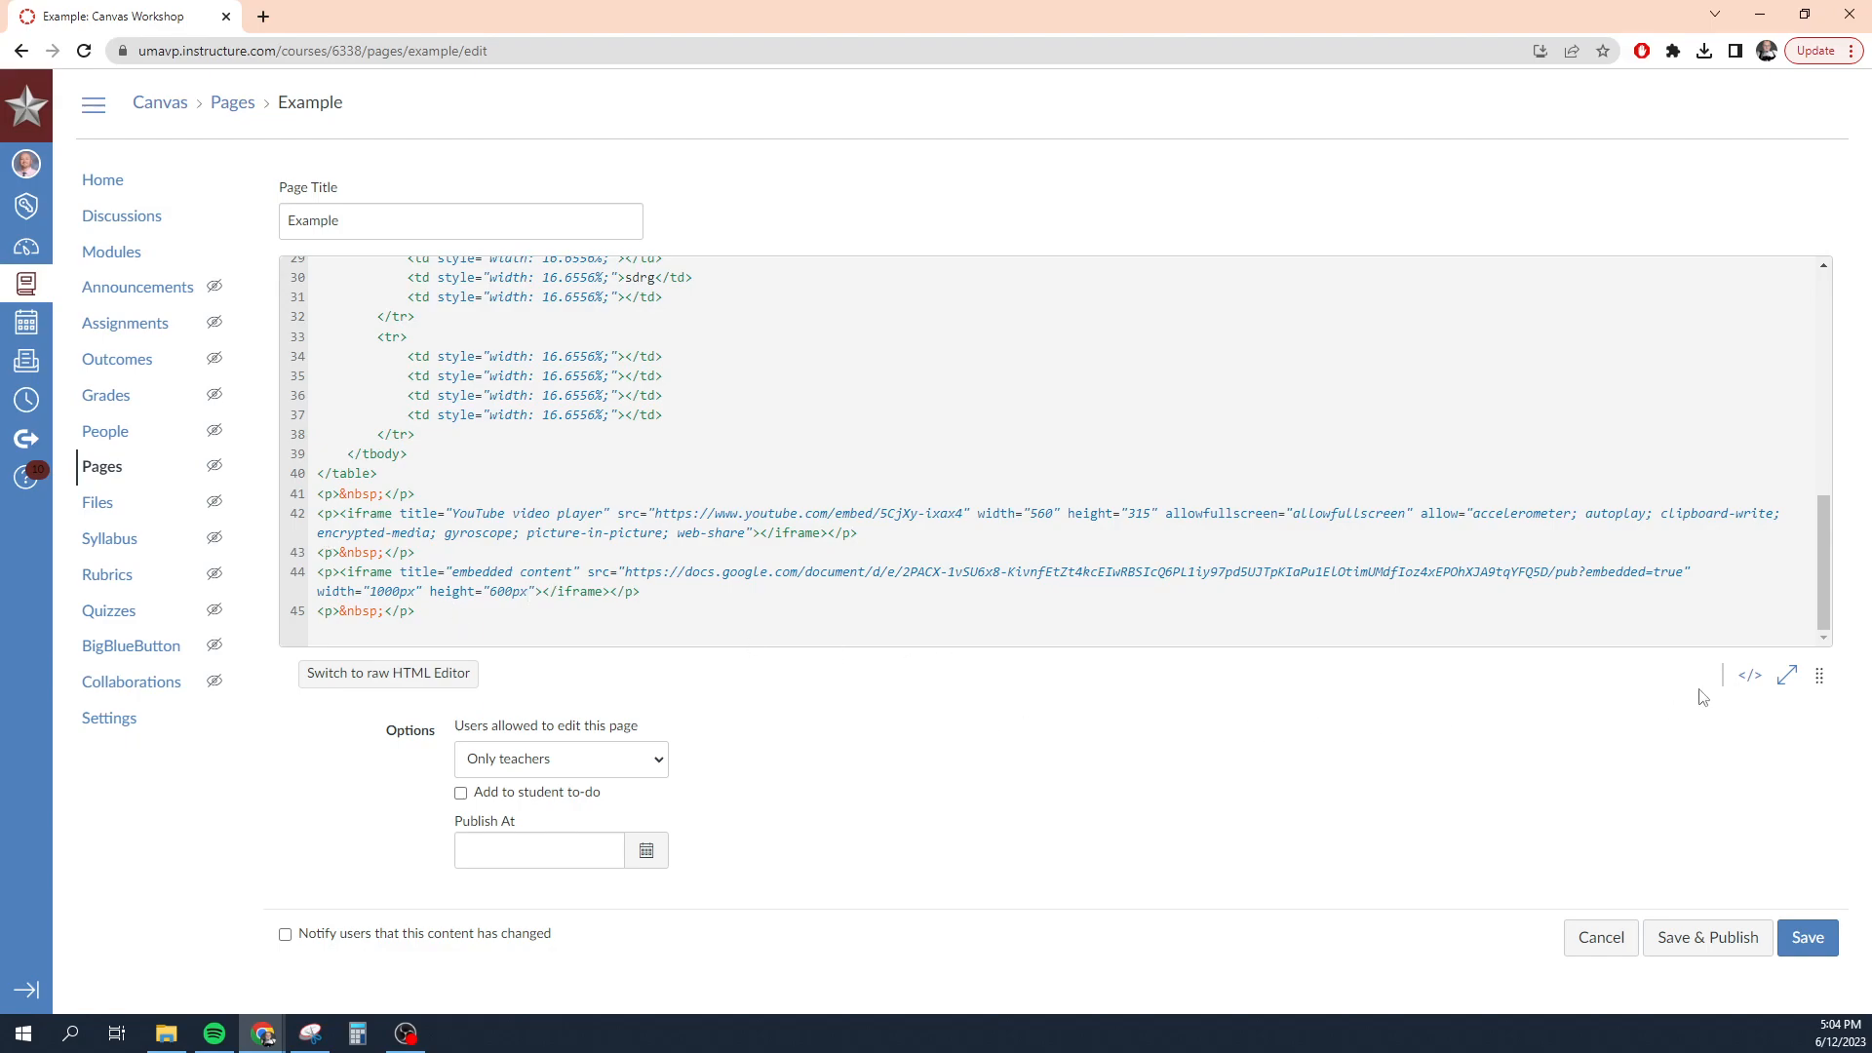
{"action": "left_click", "coordinate": [1749, 677]}
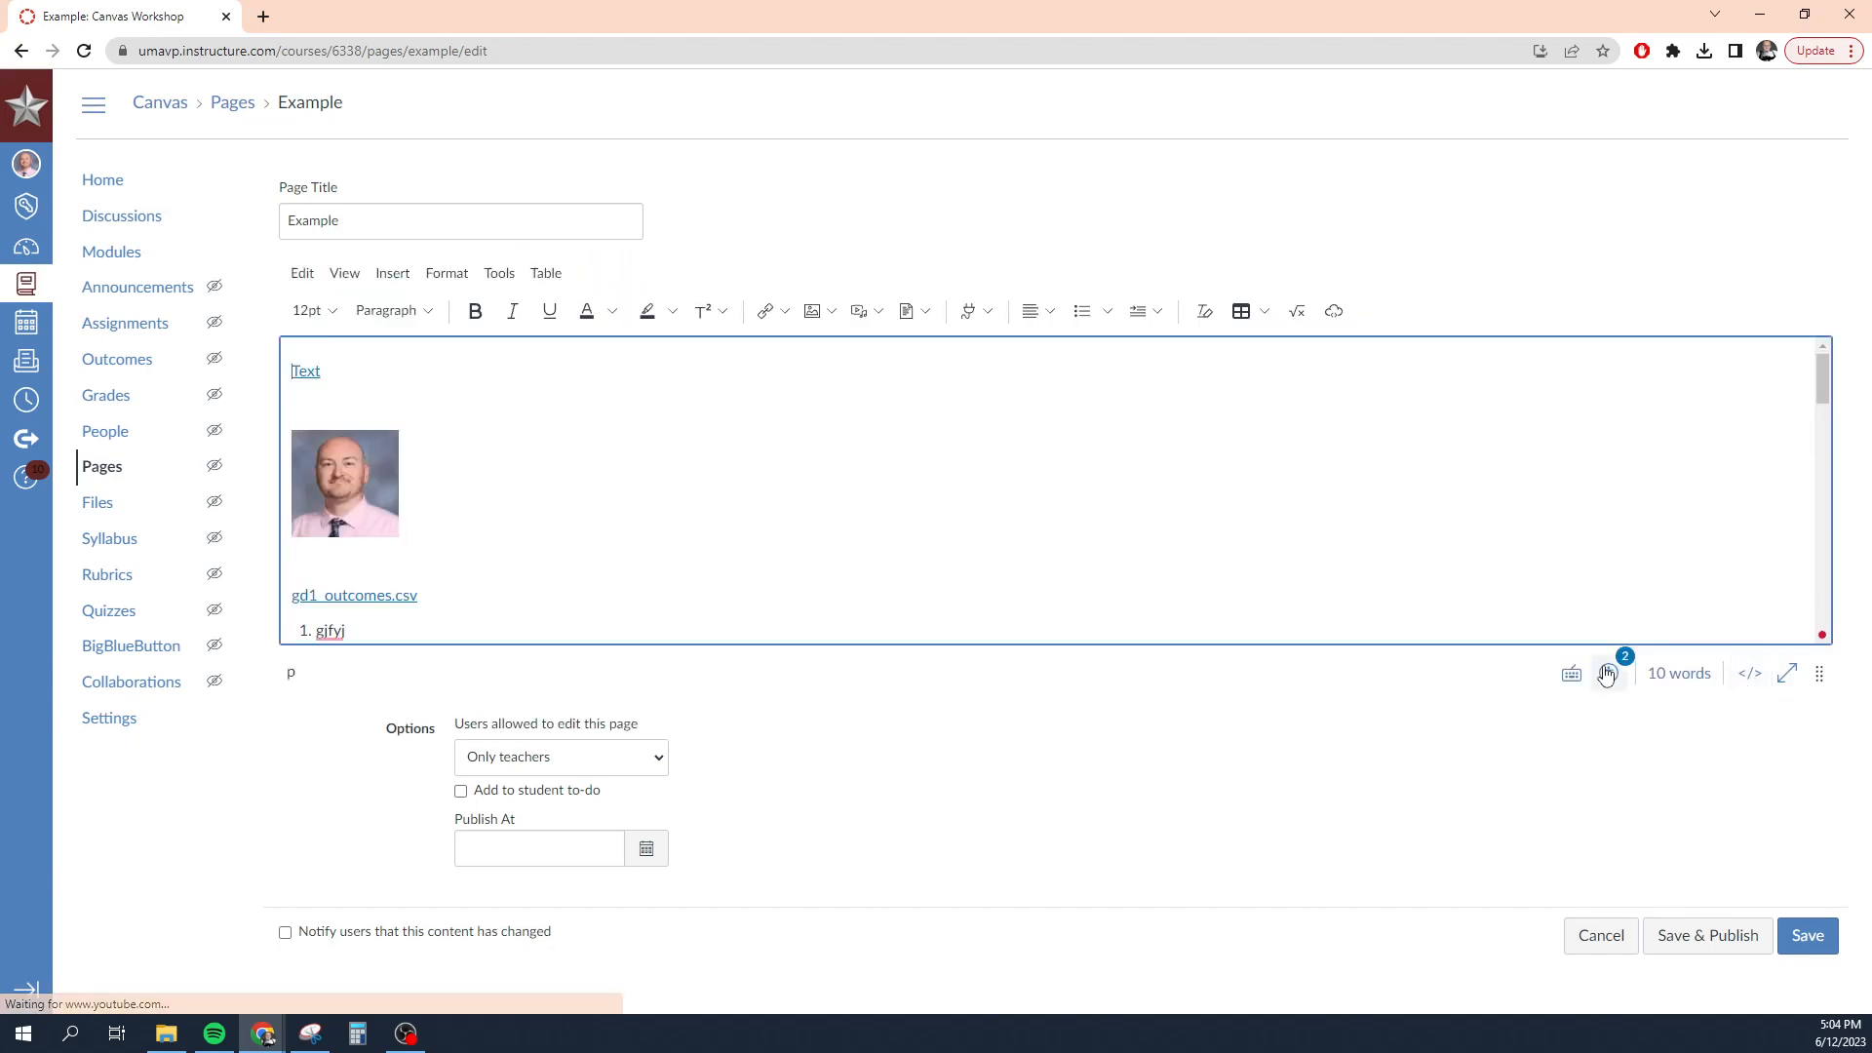
Examine the embedded document at its new size in the editor, scrolling through its questions from Categorization to True or False.
{"action": "scroll", "coordinate": [1212, 482], "scroll_direction": "down", "scroll_amount": 10}
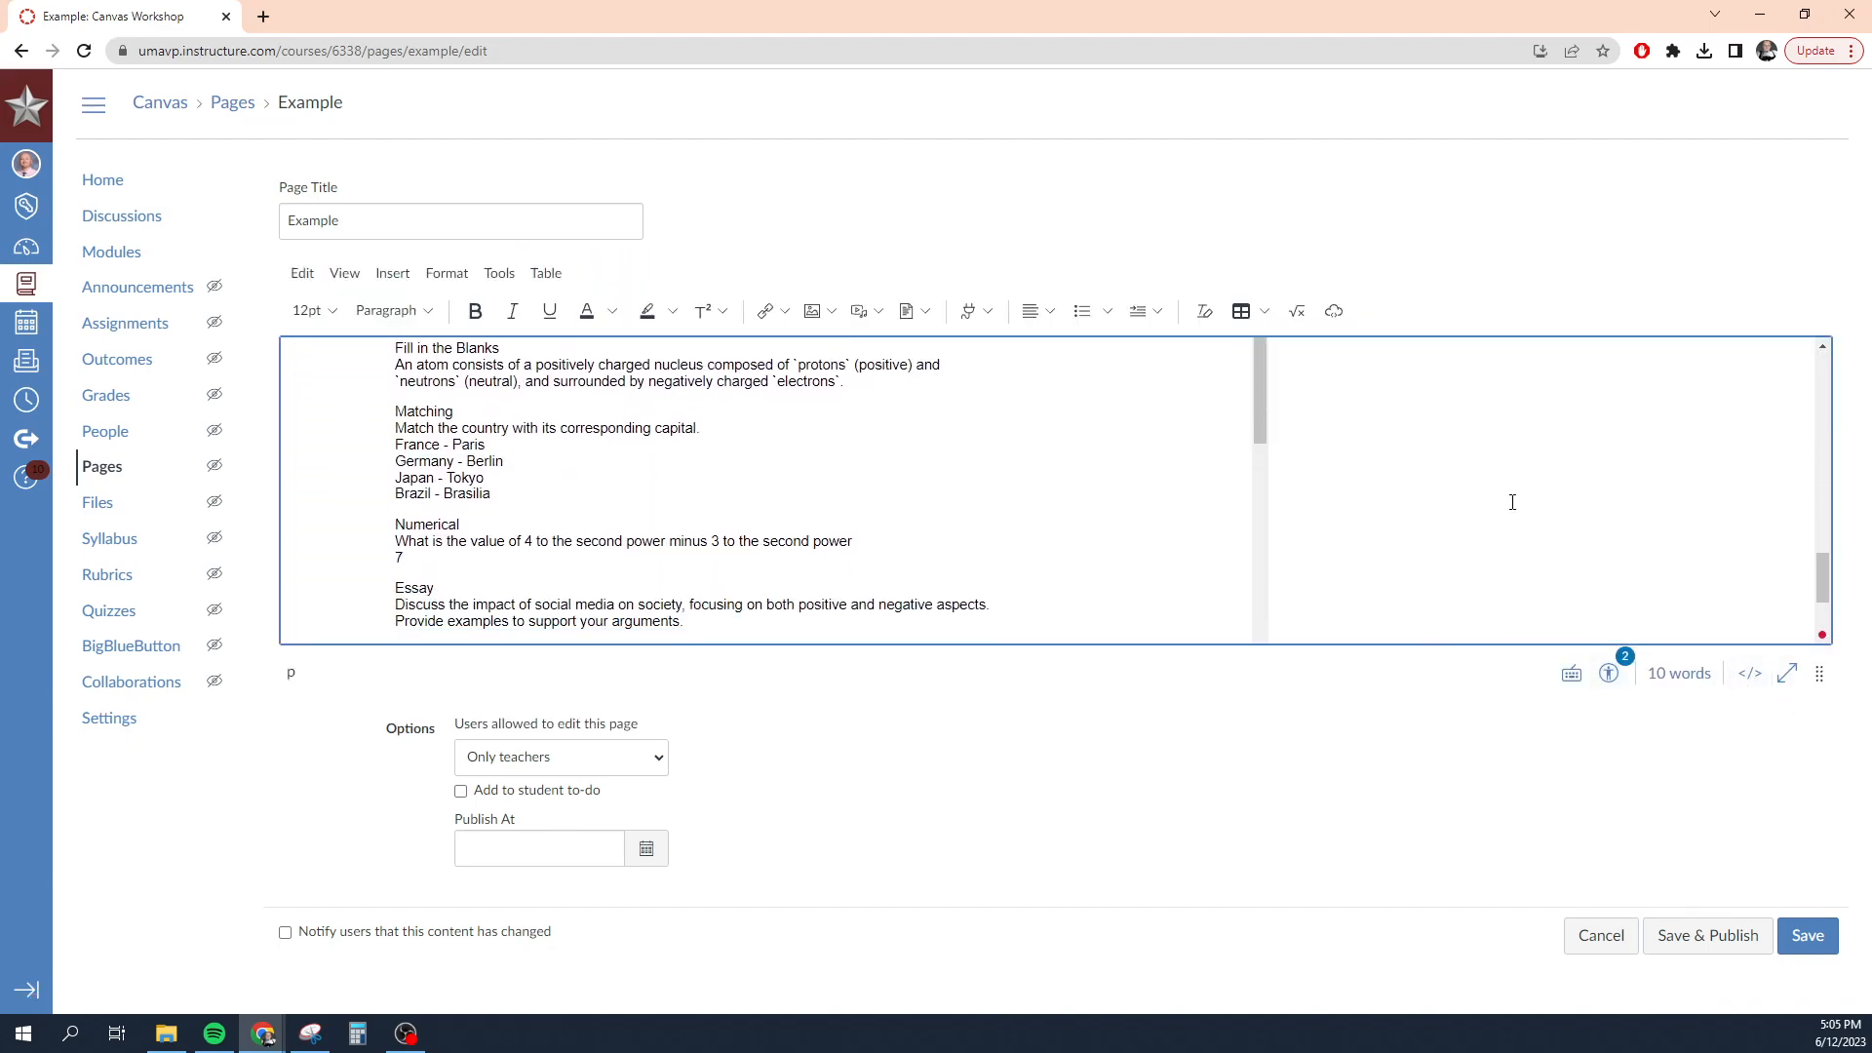
{"action": "scroll", "coordinate": [1578, 537], "scroll_direction": "up", "scroll_amount": 3}
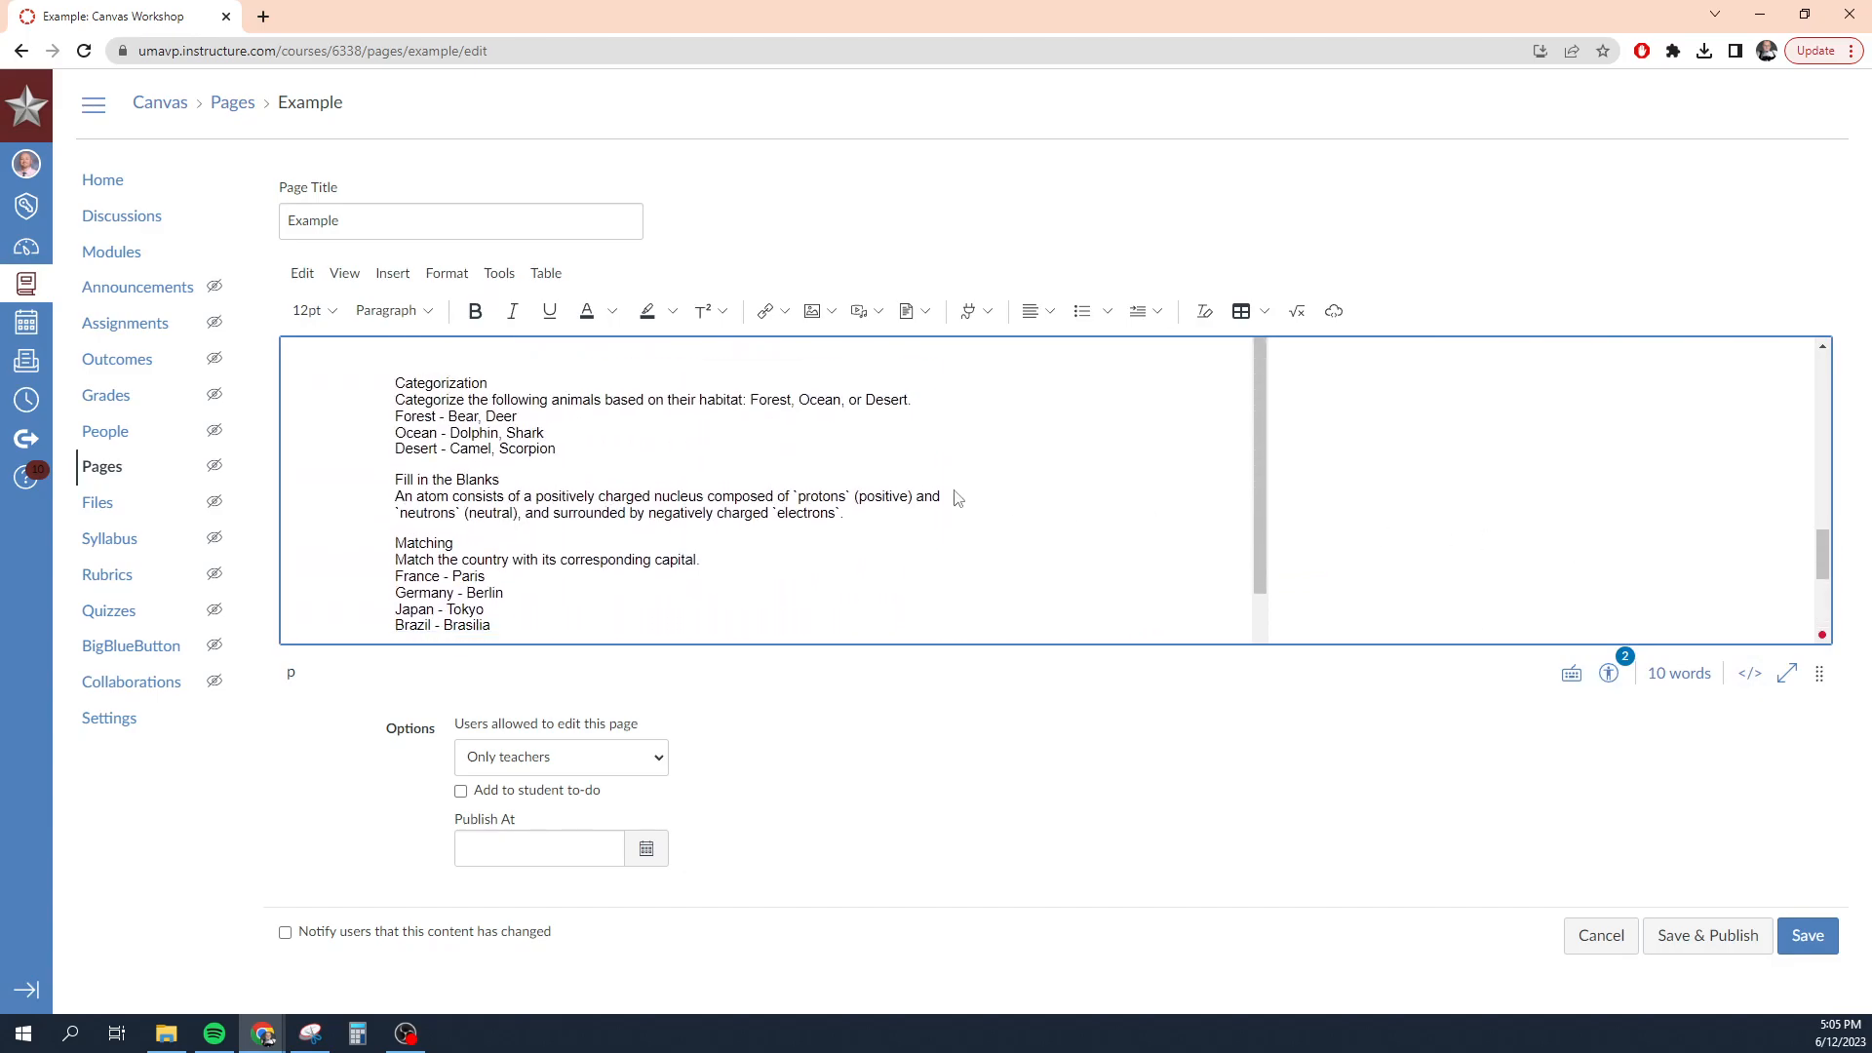
{"action": "scroll", "coordinate": [958, 498], "scroll_direction": "down", "scroll_amount": 4}
{"action": "scroll", "coordinate": [958, 499], "scroll_direction": "down", "scroll_amount": 2}
{"action": "scroll", "coordinate": [1131, 503], "scroll_direction": "down", "scroll_amount": 3}
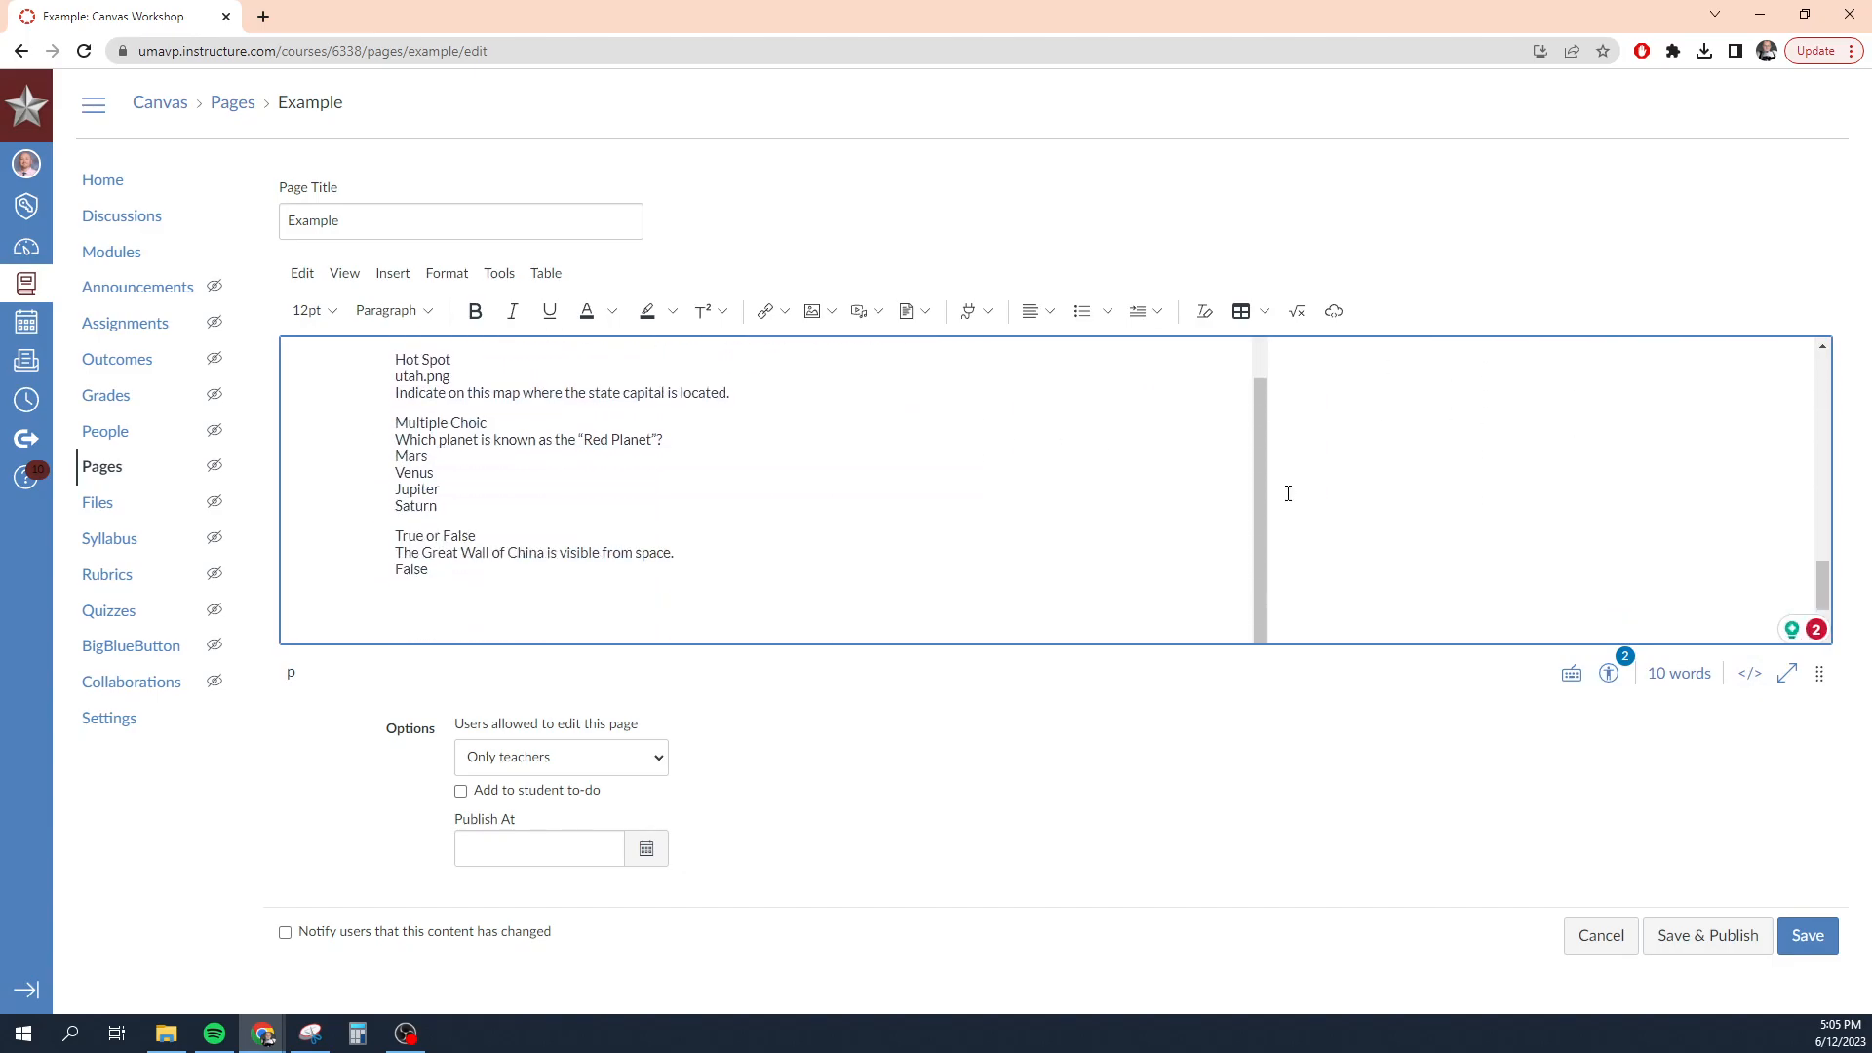
{"action": "scroll", "coordinate": [986, 510], "scroll_direction": "up", "scroll_amount": 10}
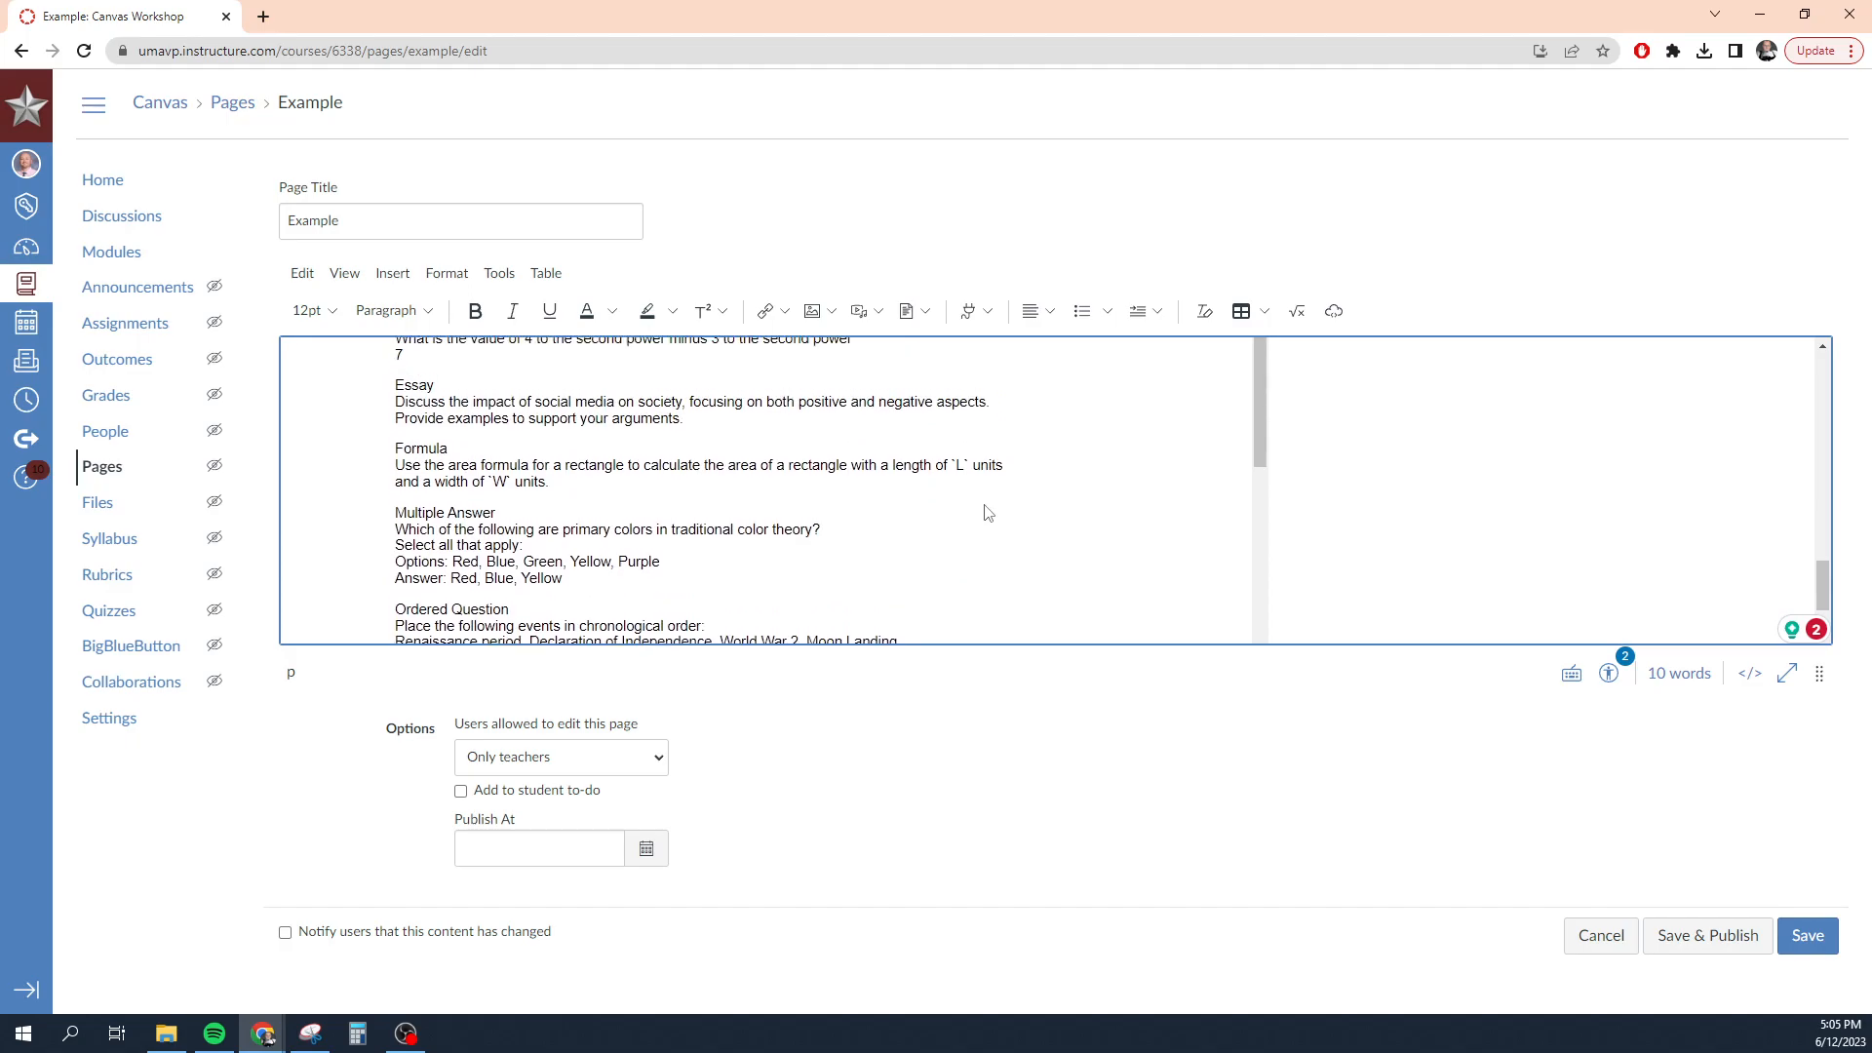
{"action": "scroll", "coordinate": [1377, 535], "scroll_direction": "up", "scroll_amount": 2}
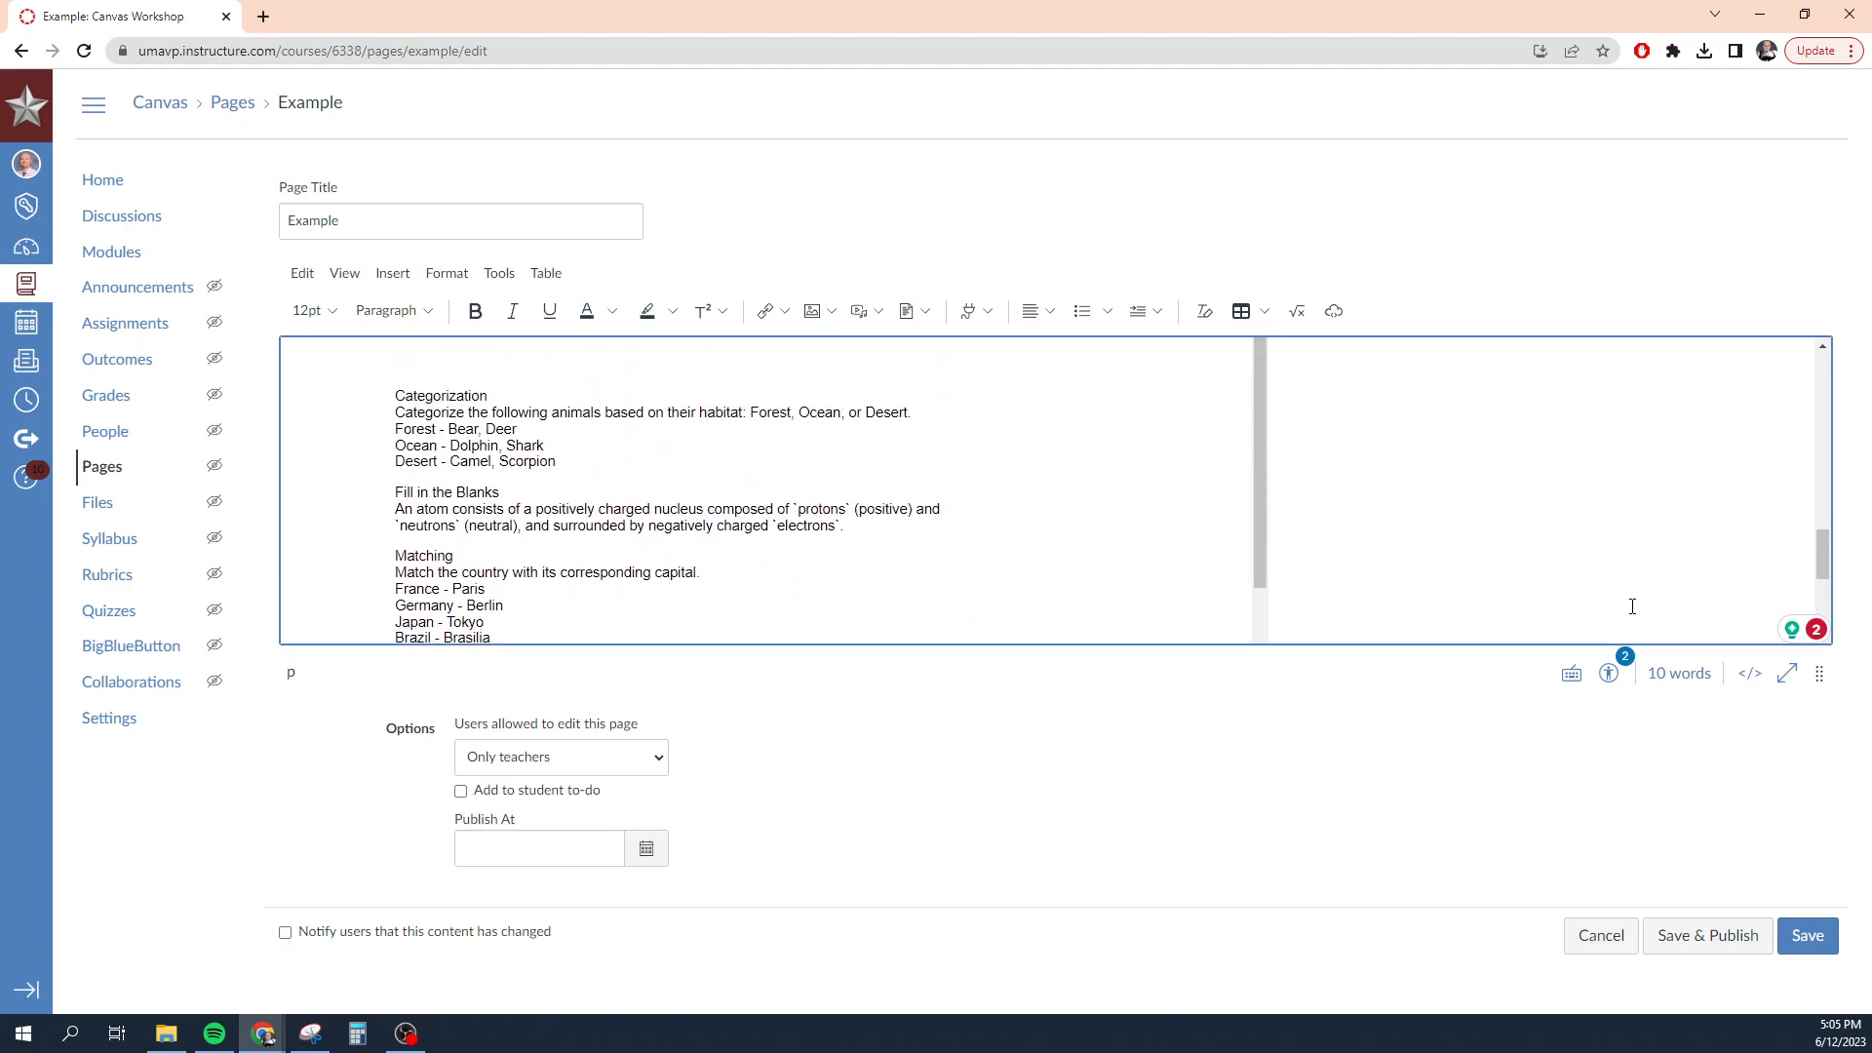
Save the Example page without publishing it and review the embedded video and document on the saved page.
{"action": "left_click", "coordinate": [1808, 934]}
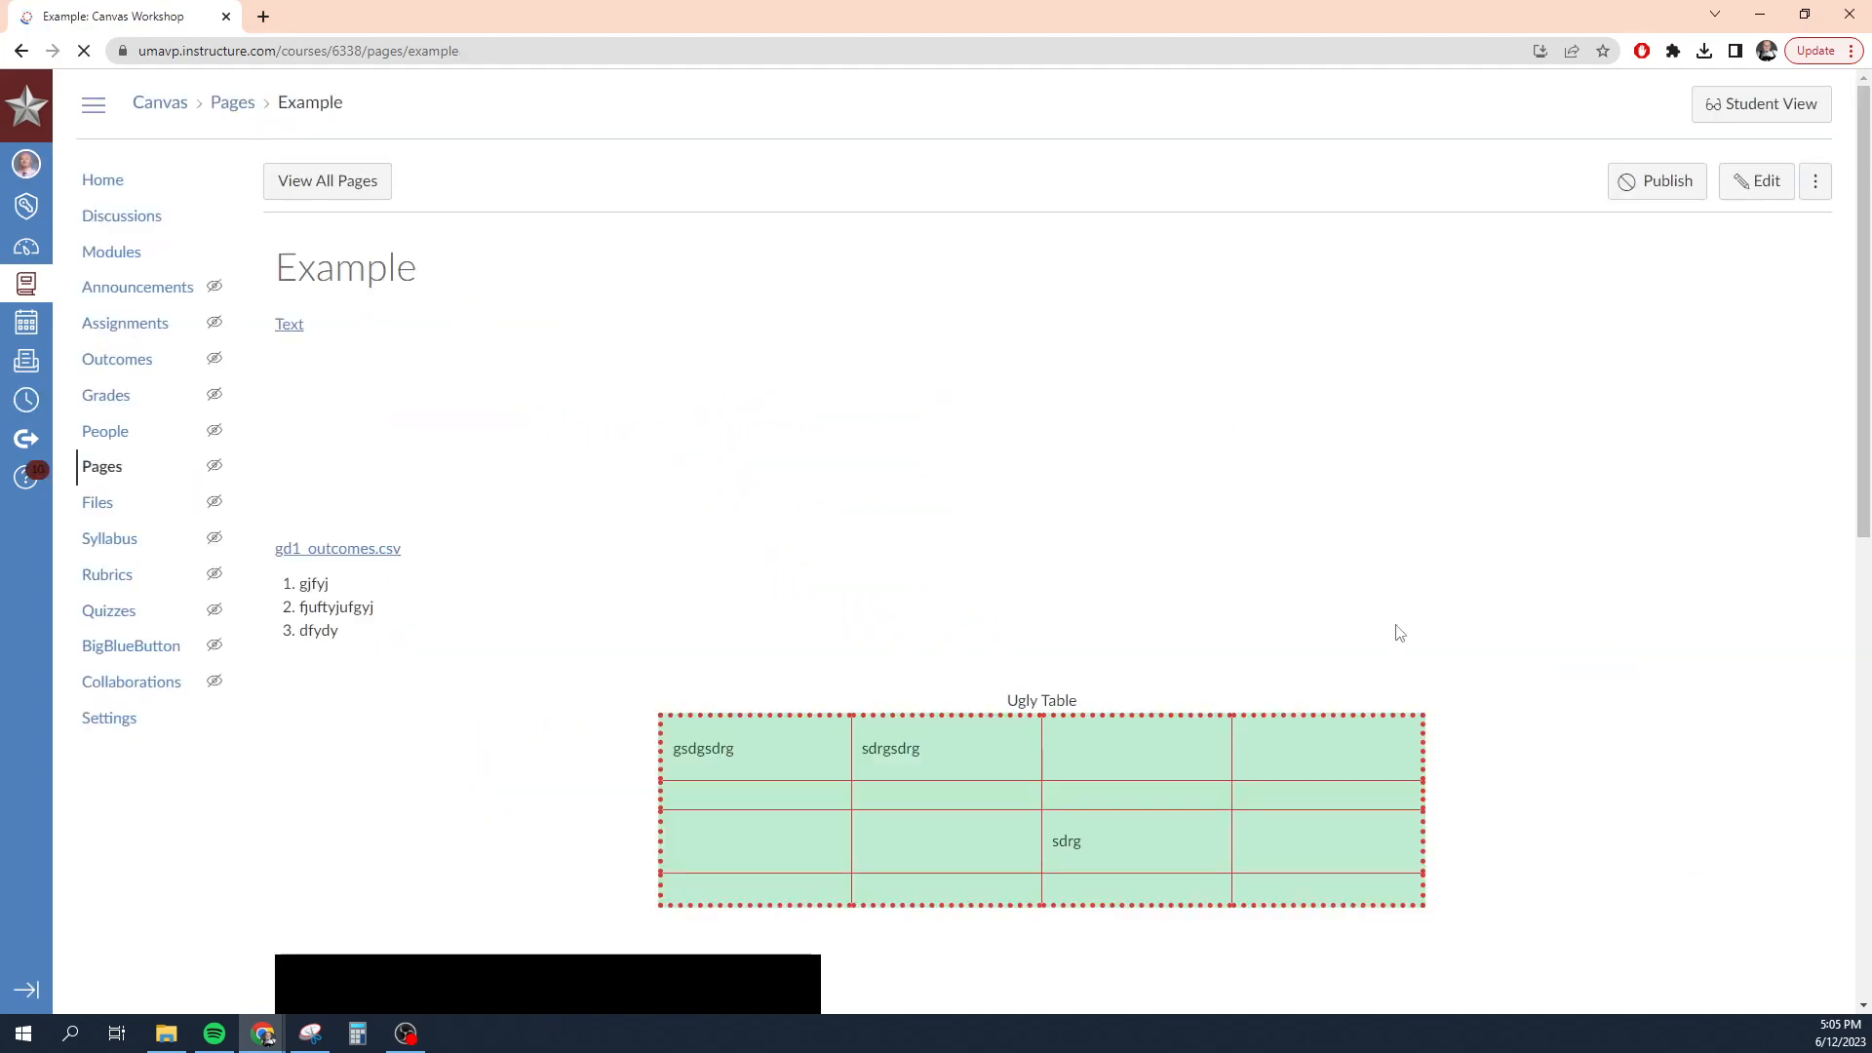
{"action": "scroll", "coordinate": [1648, 659], "scroll_direction": "down", "scroll_amount": 10}
{"action": "scroll", "coordinate": [891, 657], "scroll_direction": "down", "scroll_amount": 5}
{"action": "scroll", "coordinate": [898, 660], "scroll_direction": "up", "scroll_amount": 6}
{"action": "scroll", "coordinate": [1028, 682], "scroll_direction": "down", "scroll_amount": 5}
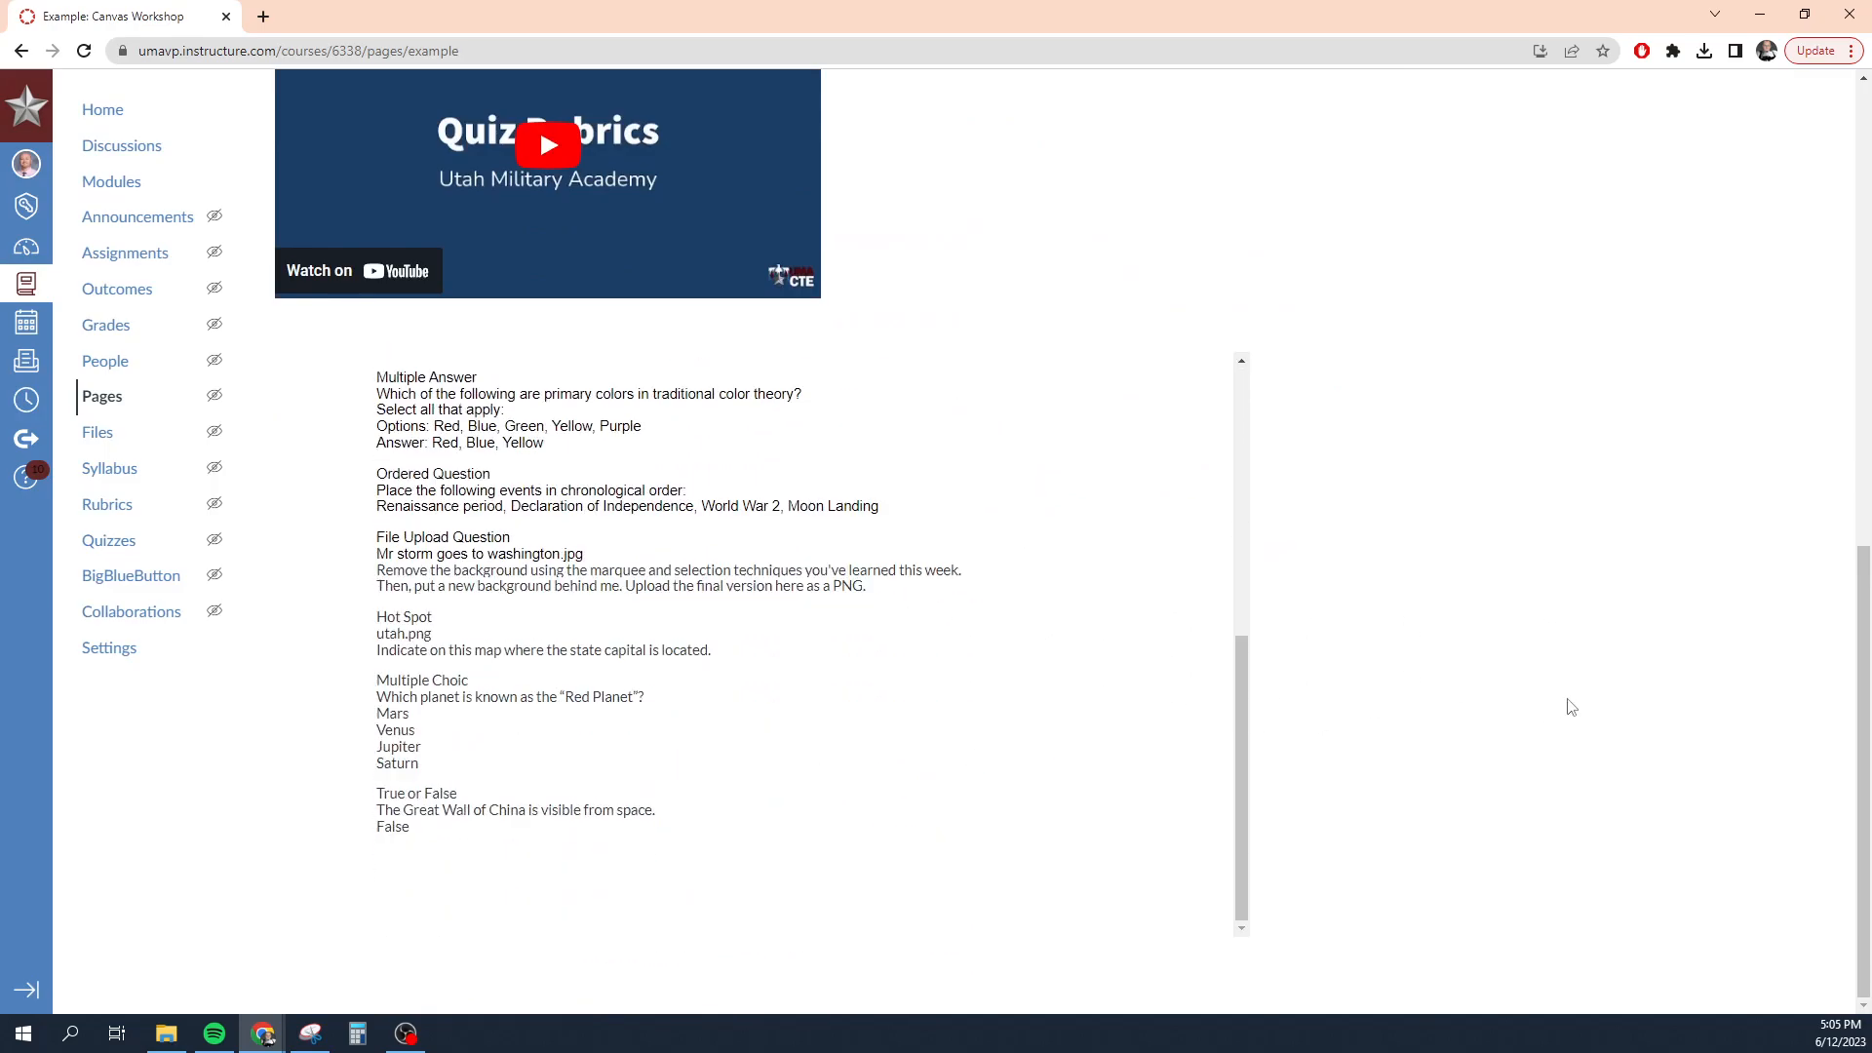
{"action": "scroll", "coordinate": [1563, 707], "scroll_direction": "up", "scroll_amount": 10}
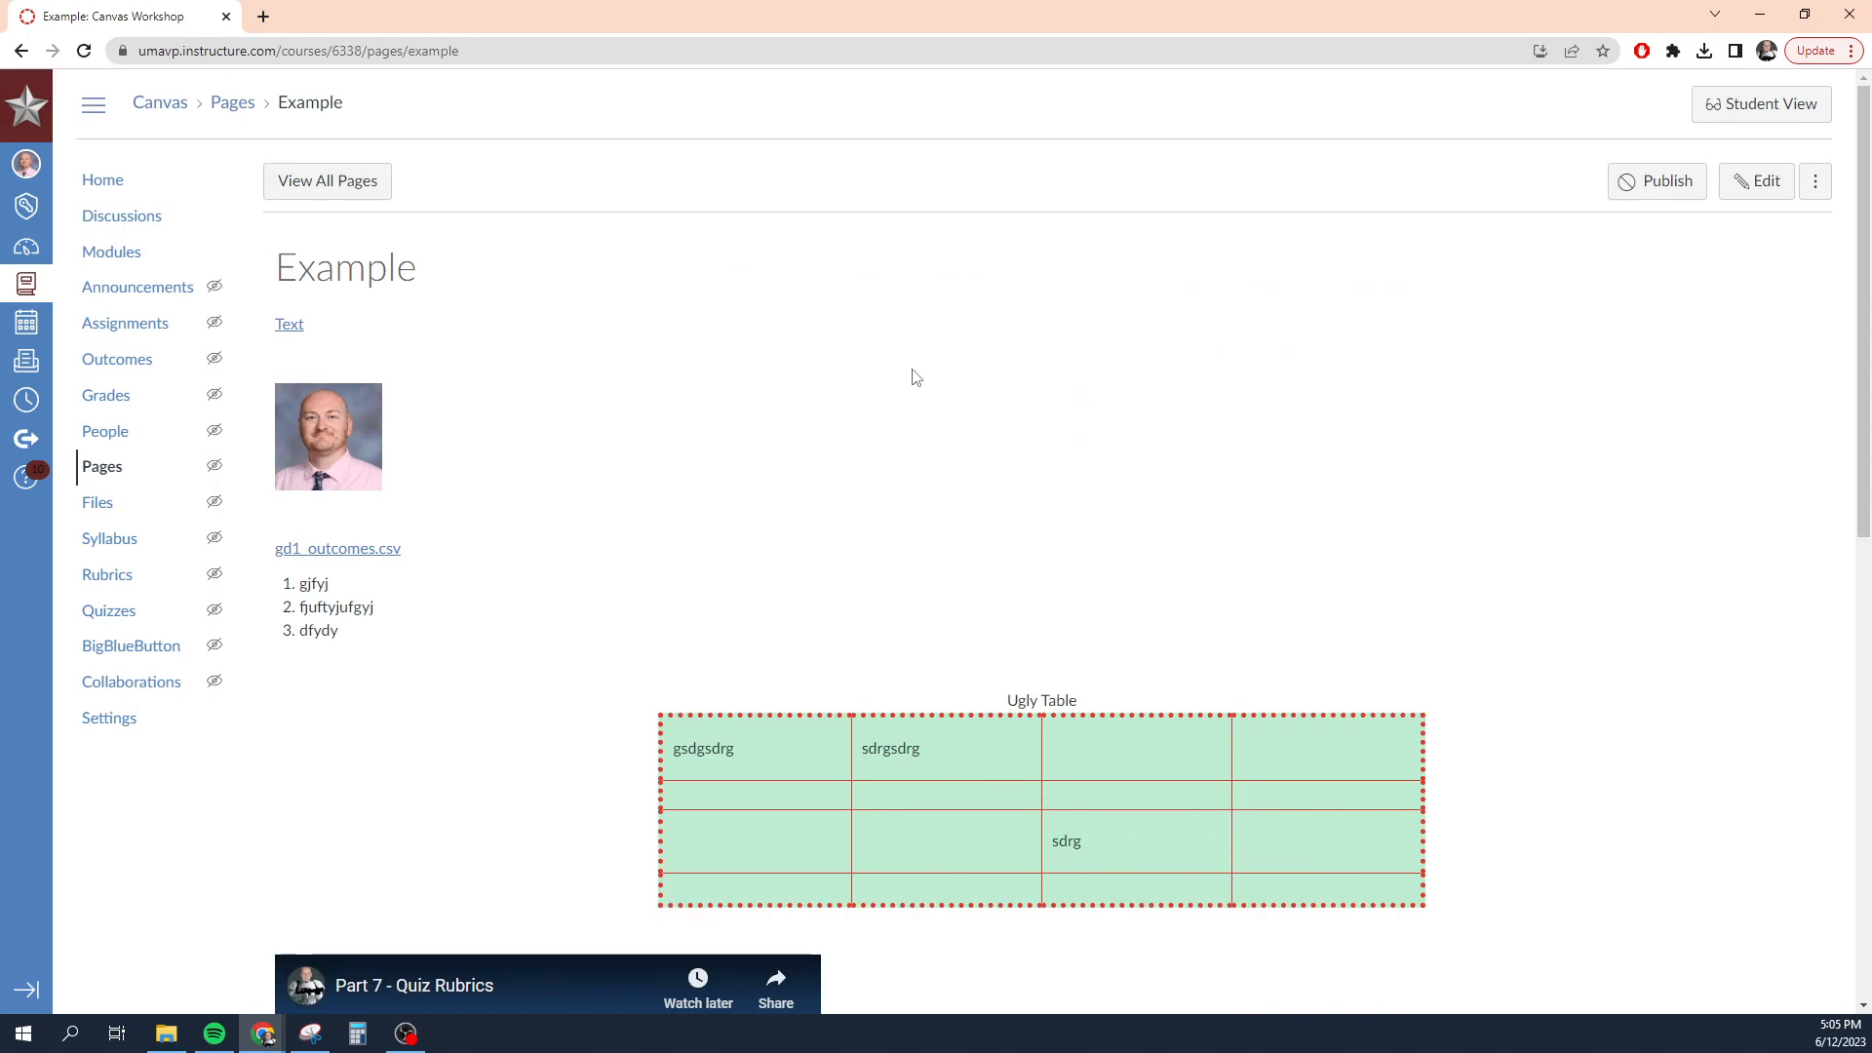
Reopen the Example page for editing and go to the embedded content below the table.
{"action": "left_click", "coordinate": [1731, 178]}
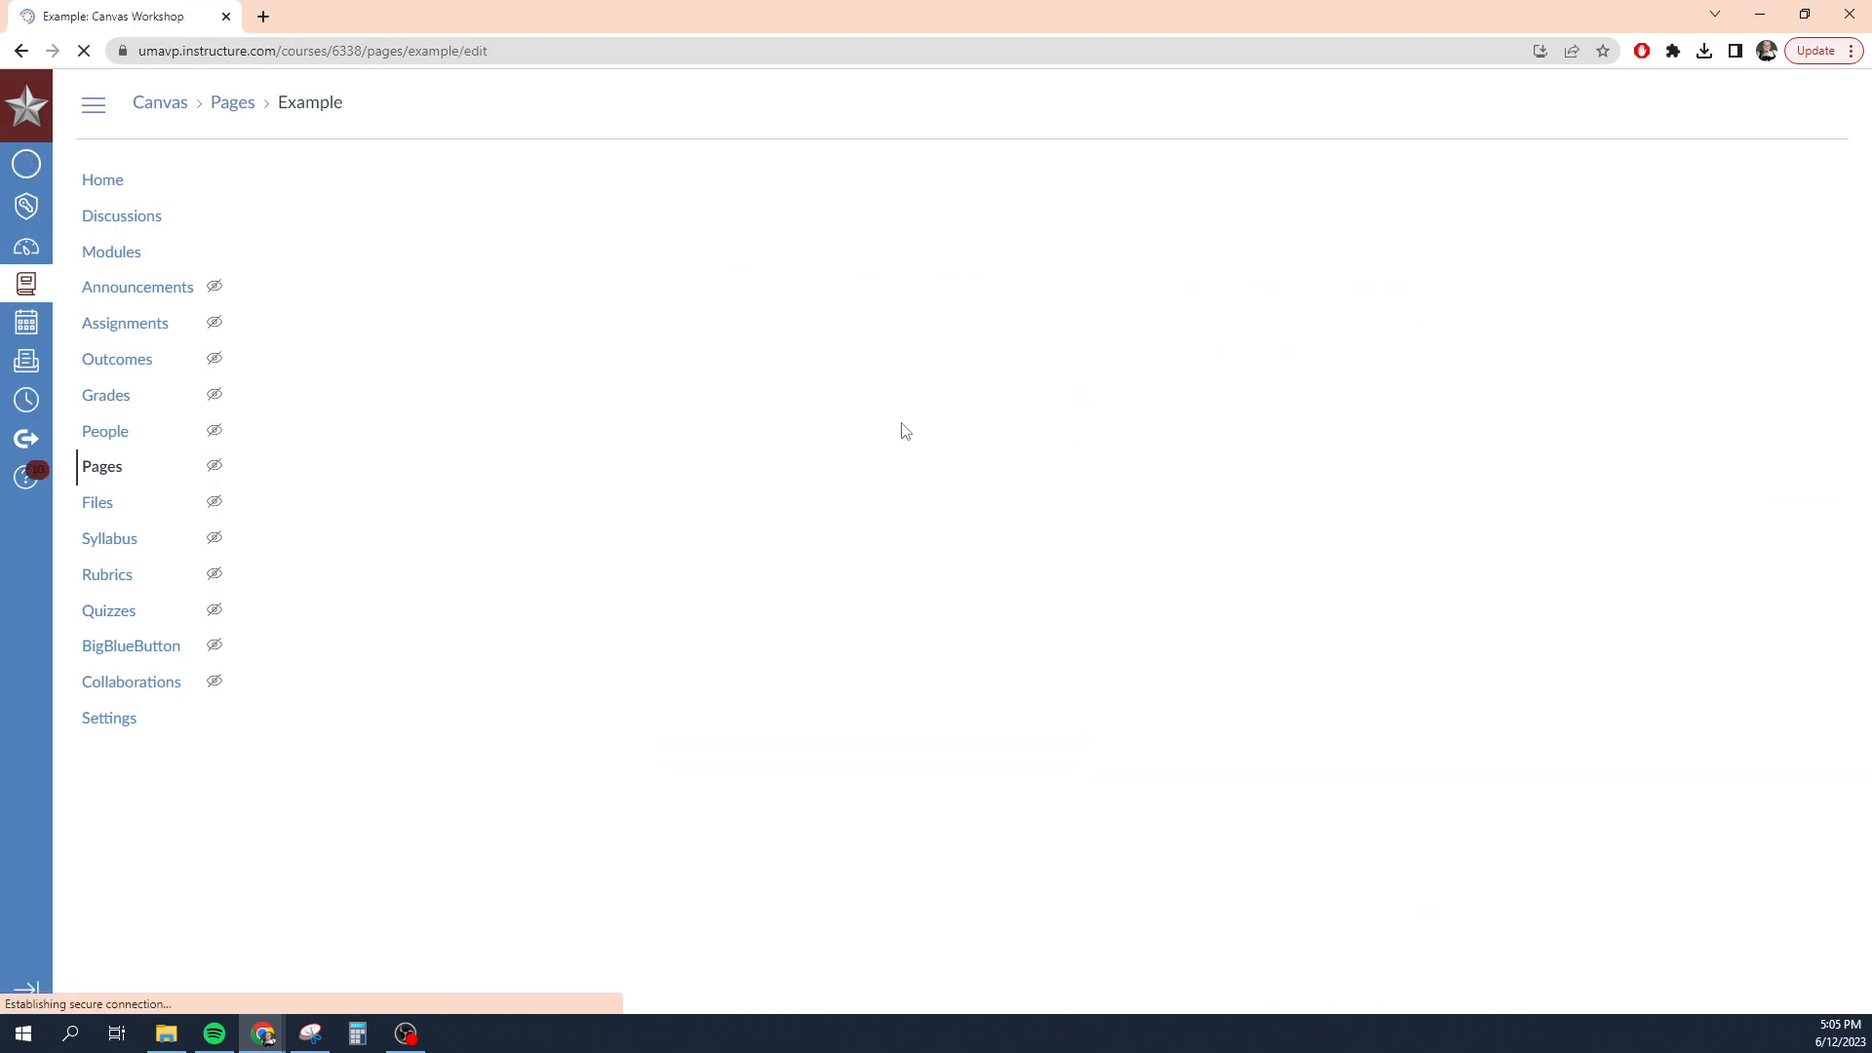
{"action": "scroll", "coordinate": [1546, 488], "scroll_direction": "down", "scroll_amount": 15}
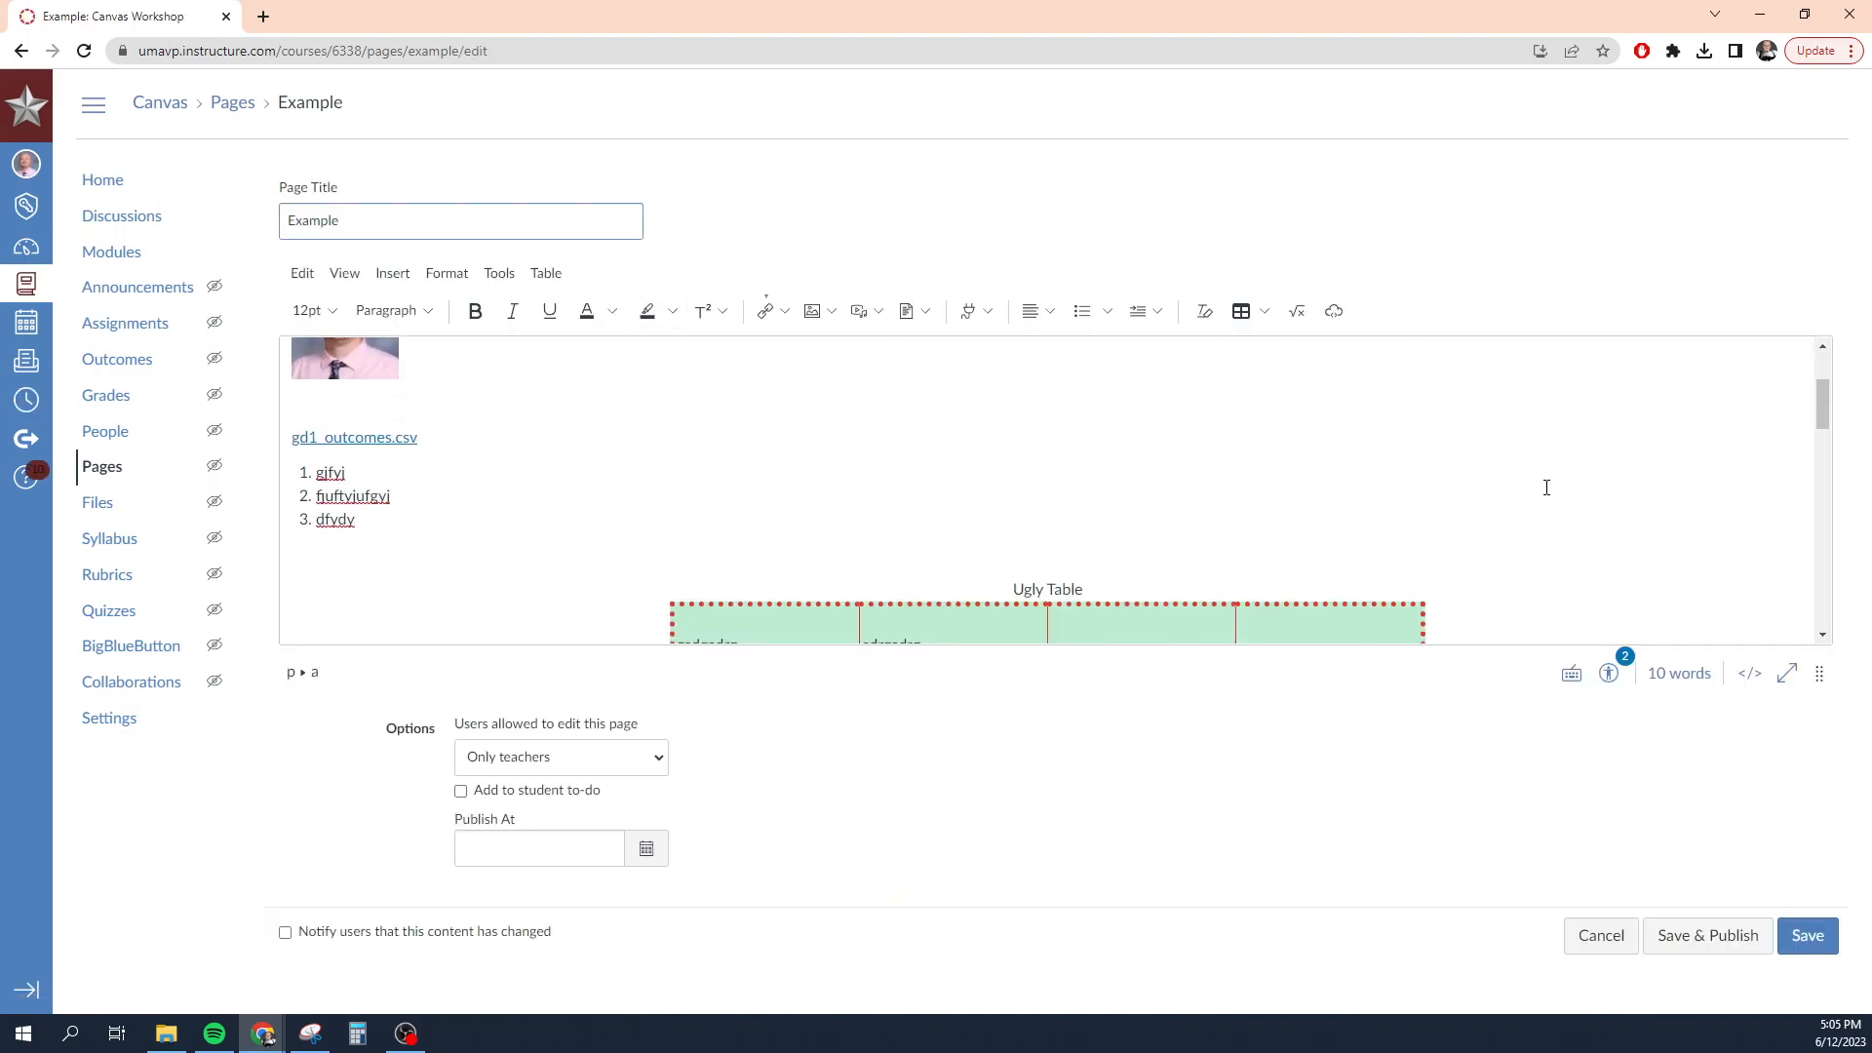